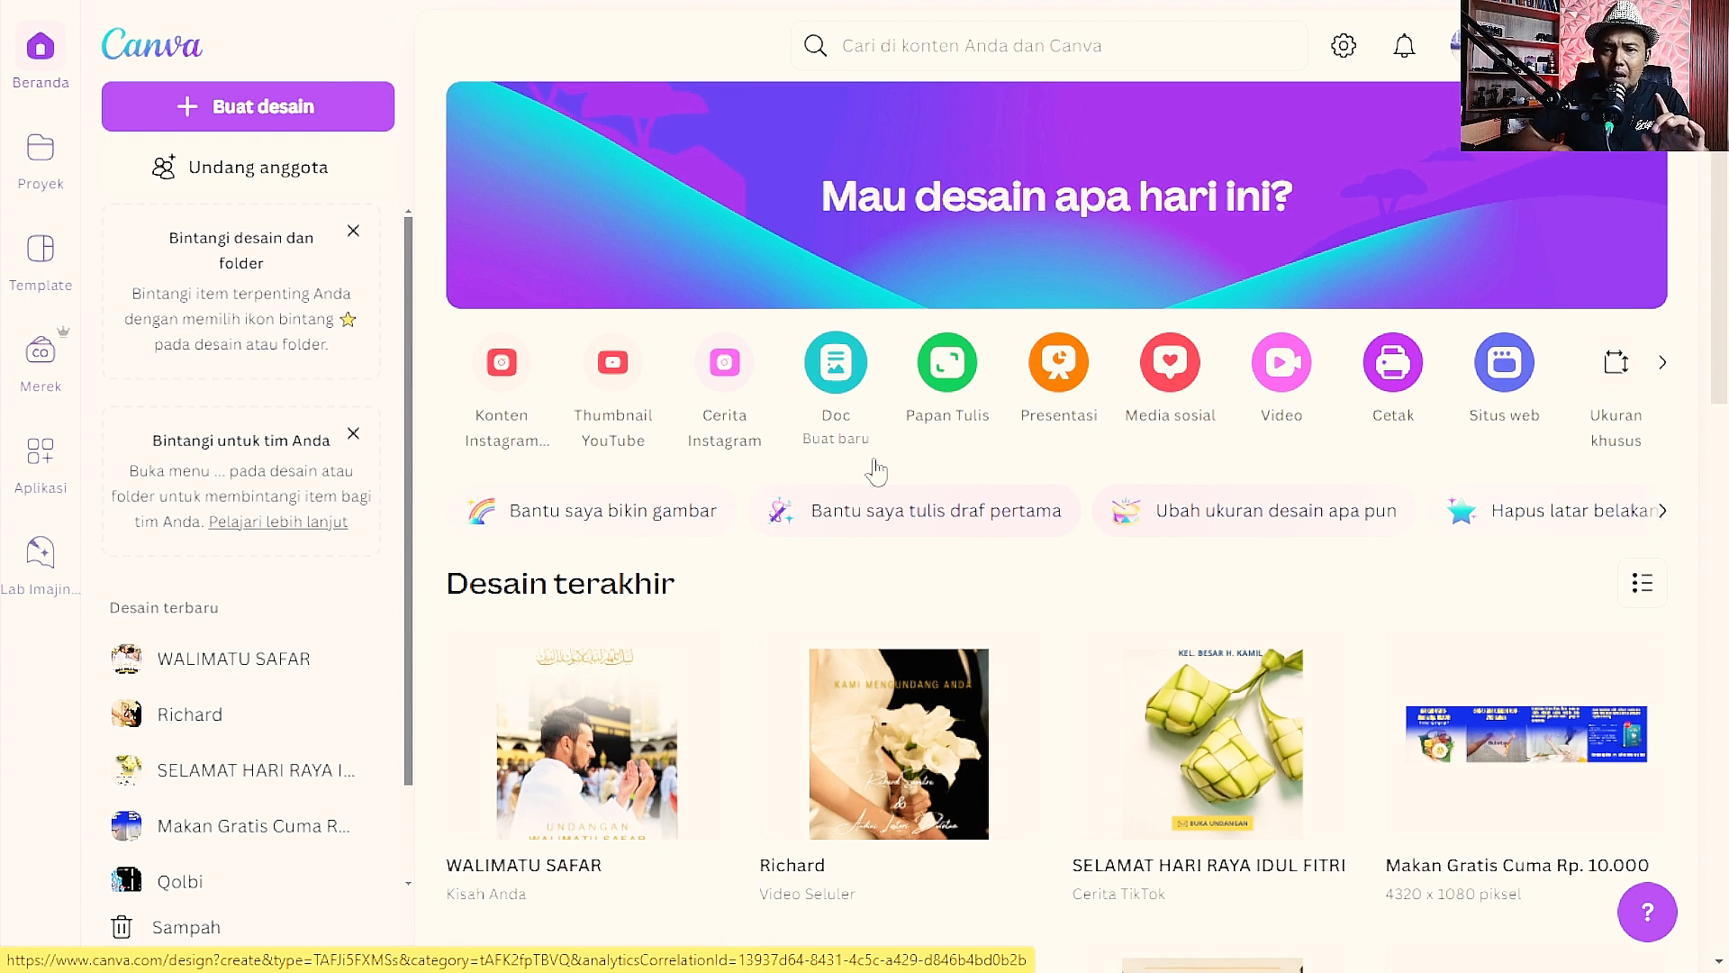
# Switch to the open wedding invitation mobile video design and show it full screen.
pyautogui.press('F11')
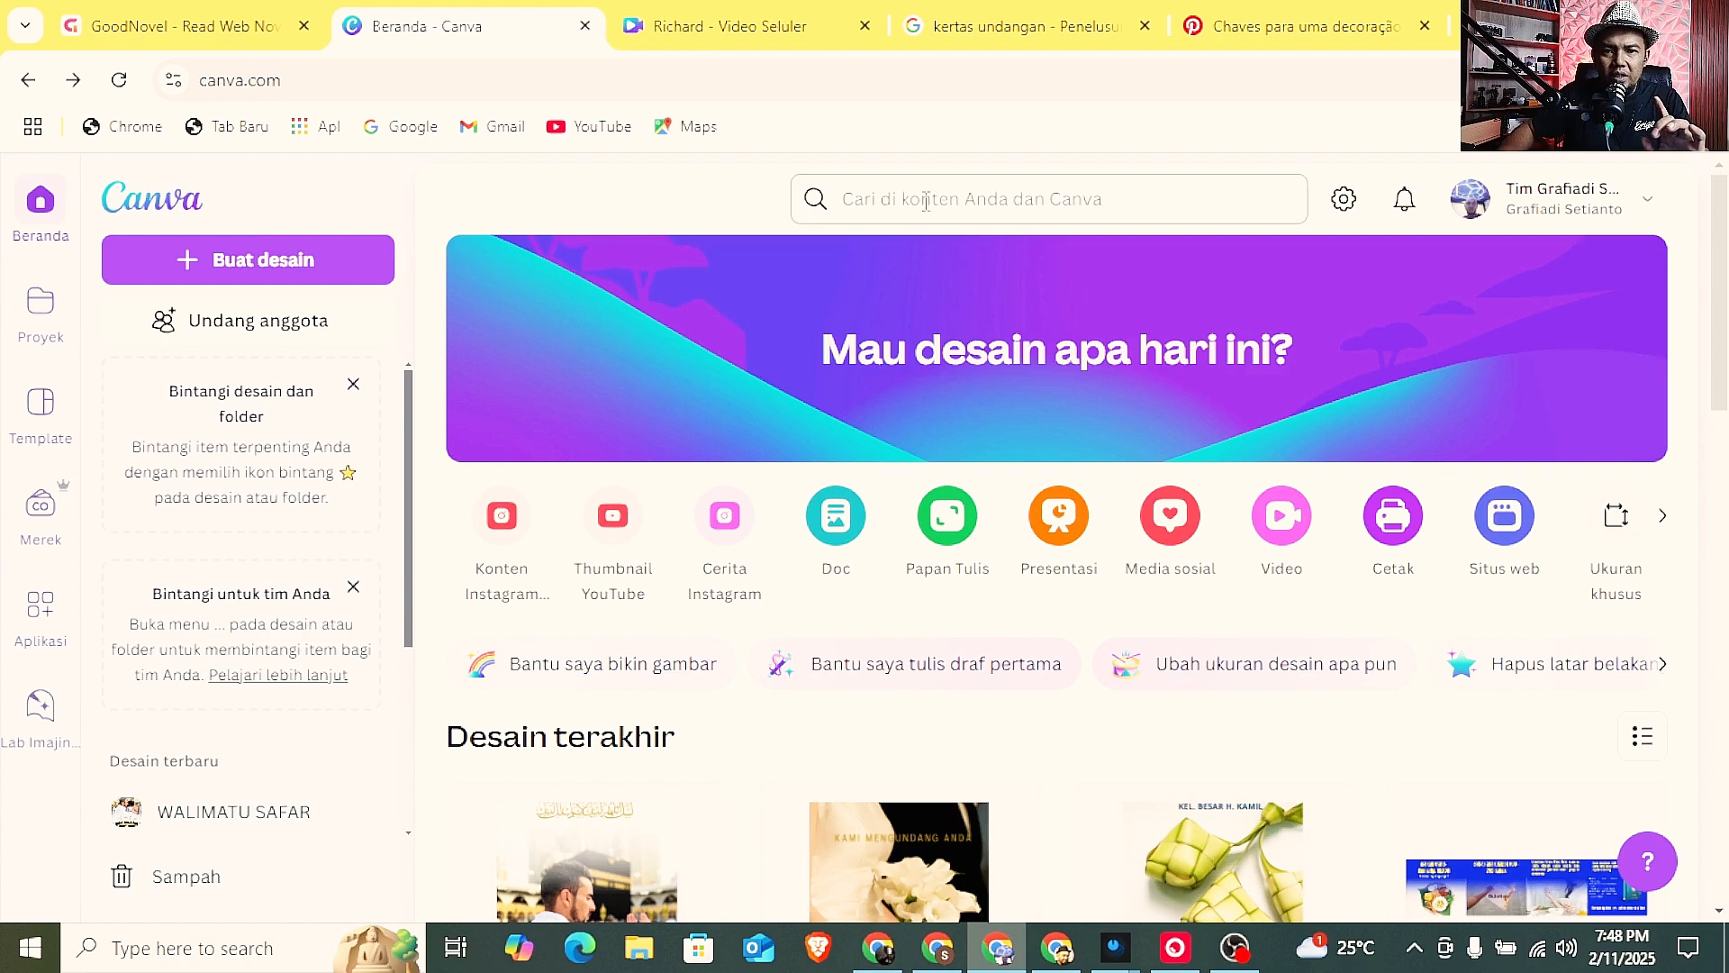
pyautogui.click(778, 11)
pyautogui.click(832, 346)
pyautogui.press('F11')
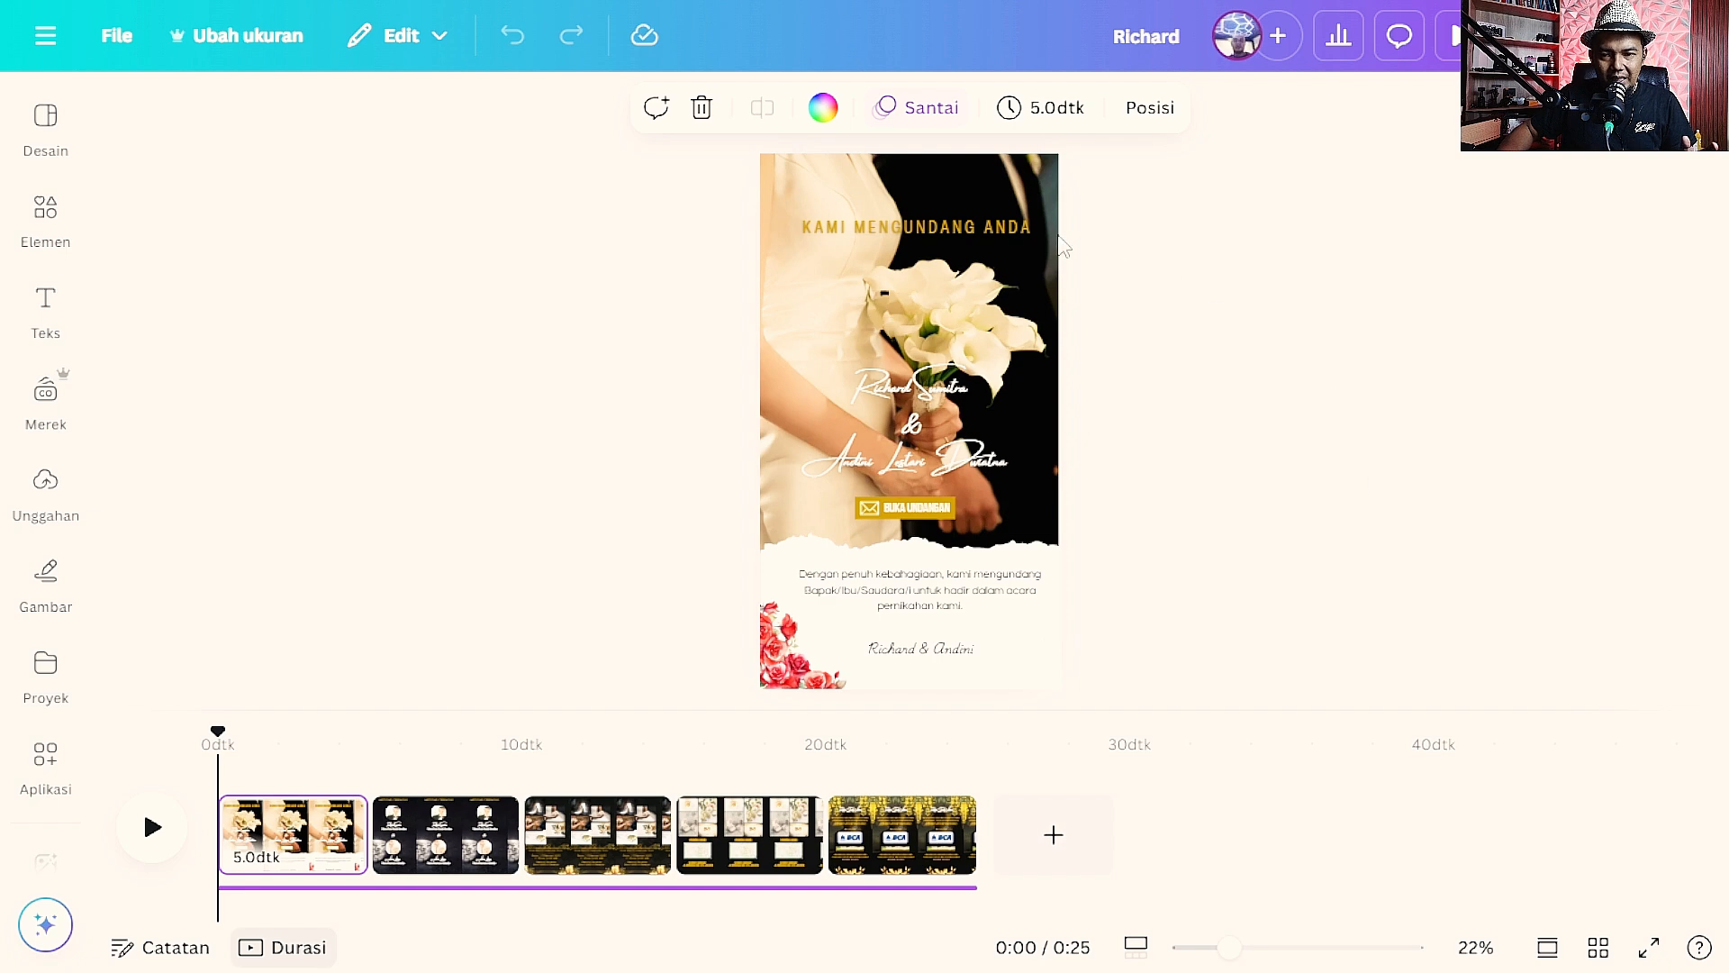
# Search the design templates for "undangan pernikahan" and browse the wedding invitation layouts.
pyautogui.click(52, 131)
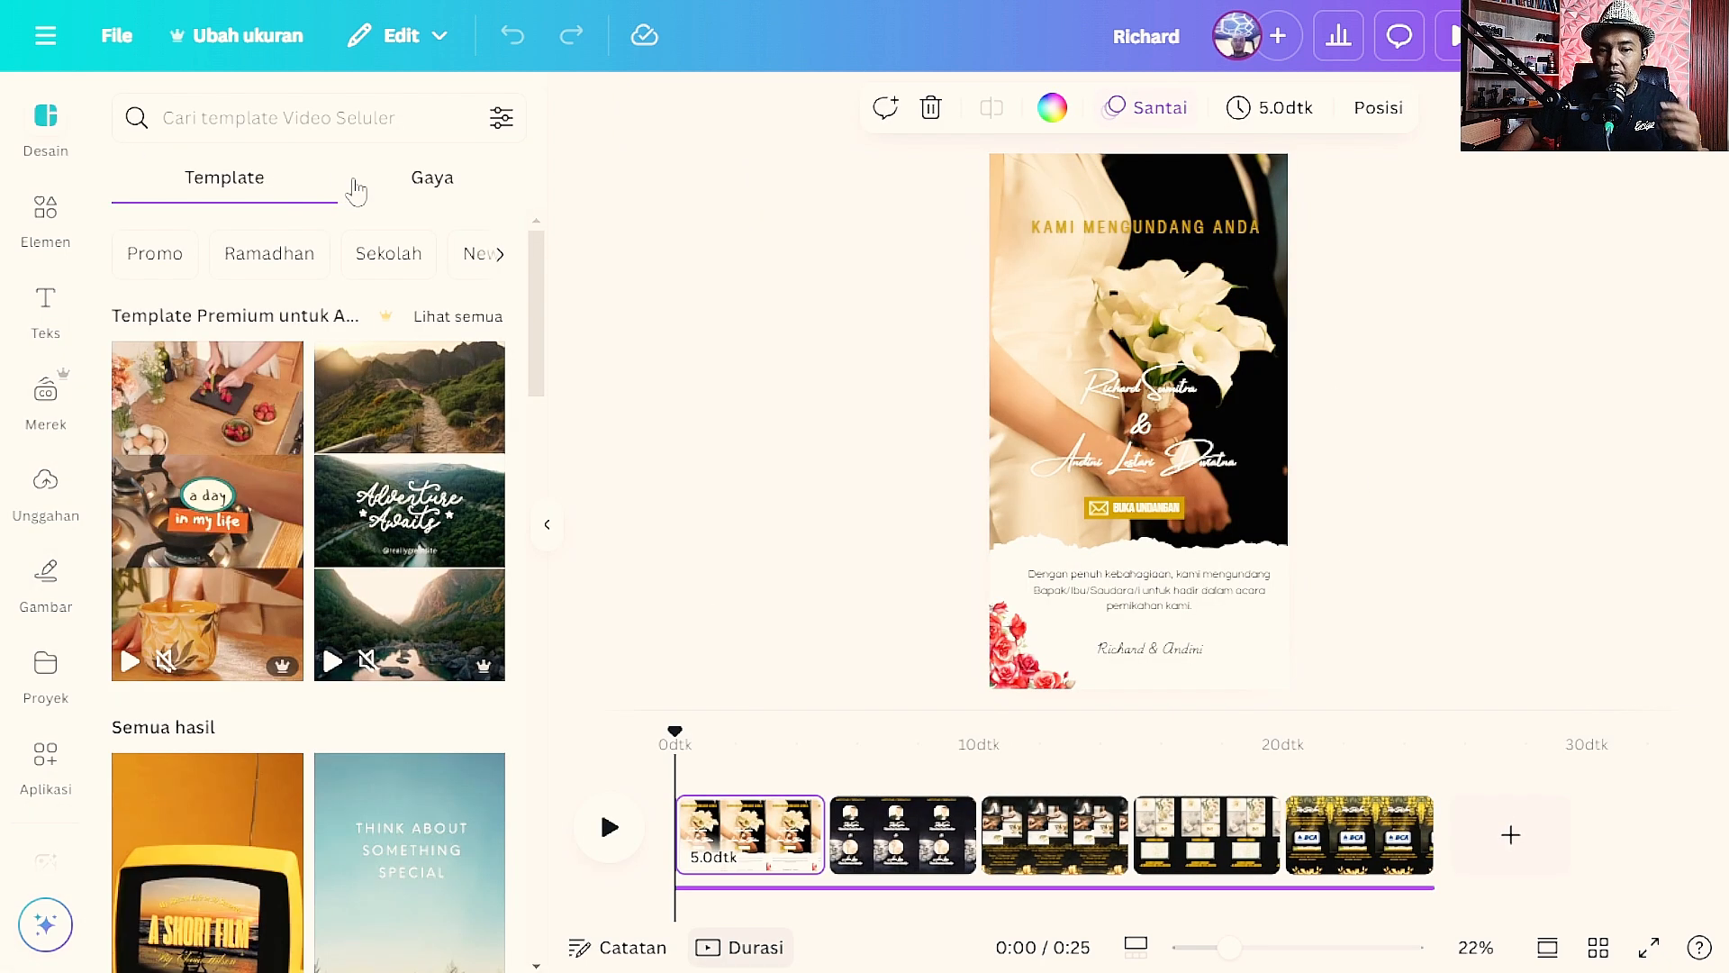
pyautogui.click(390, 132)
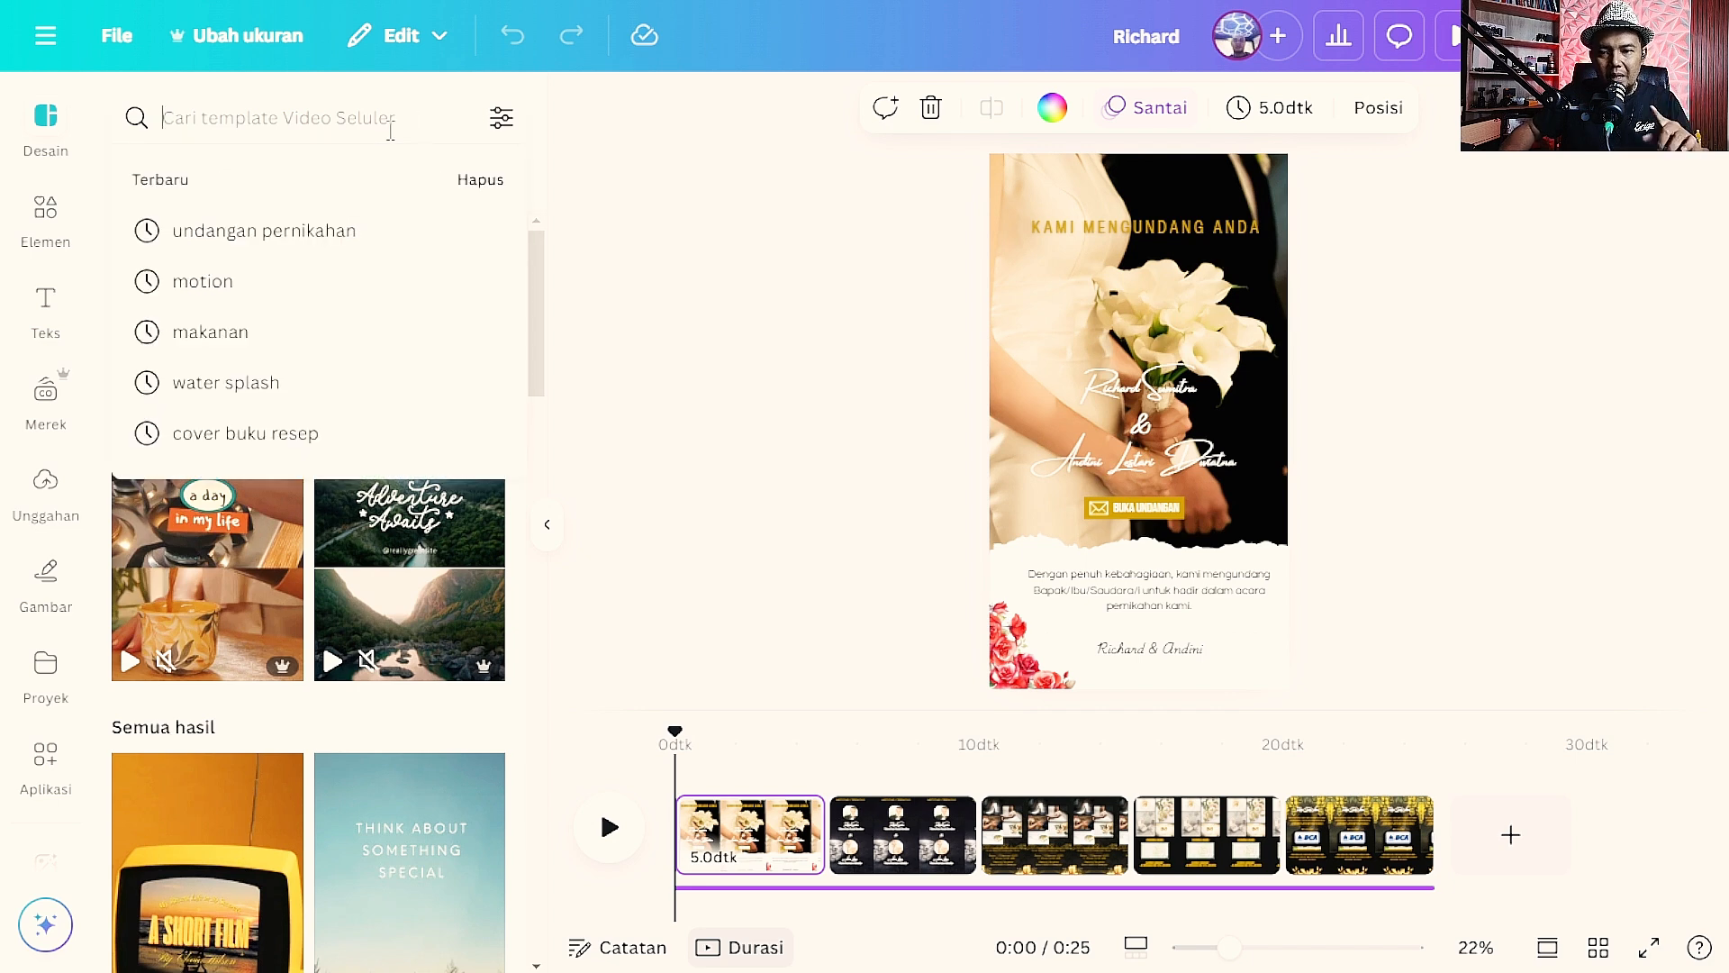
pyautogui.write('UN')
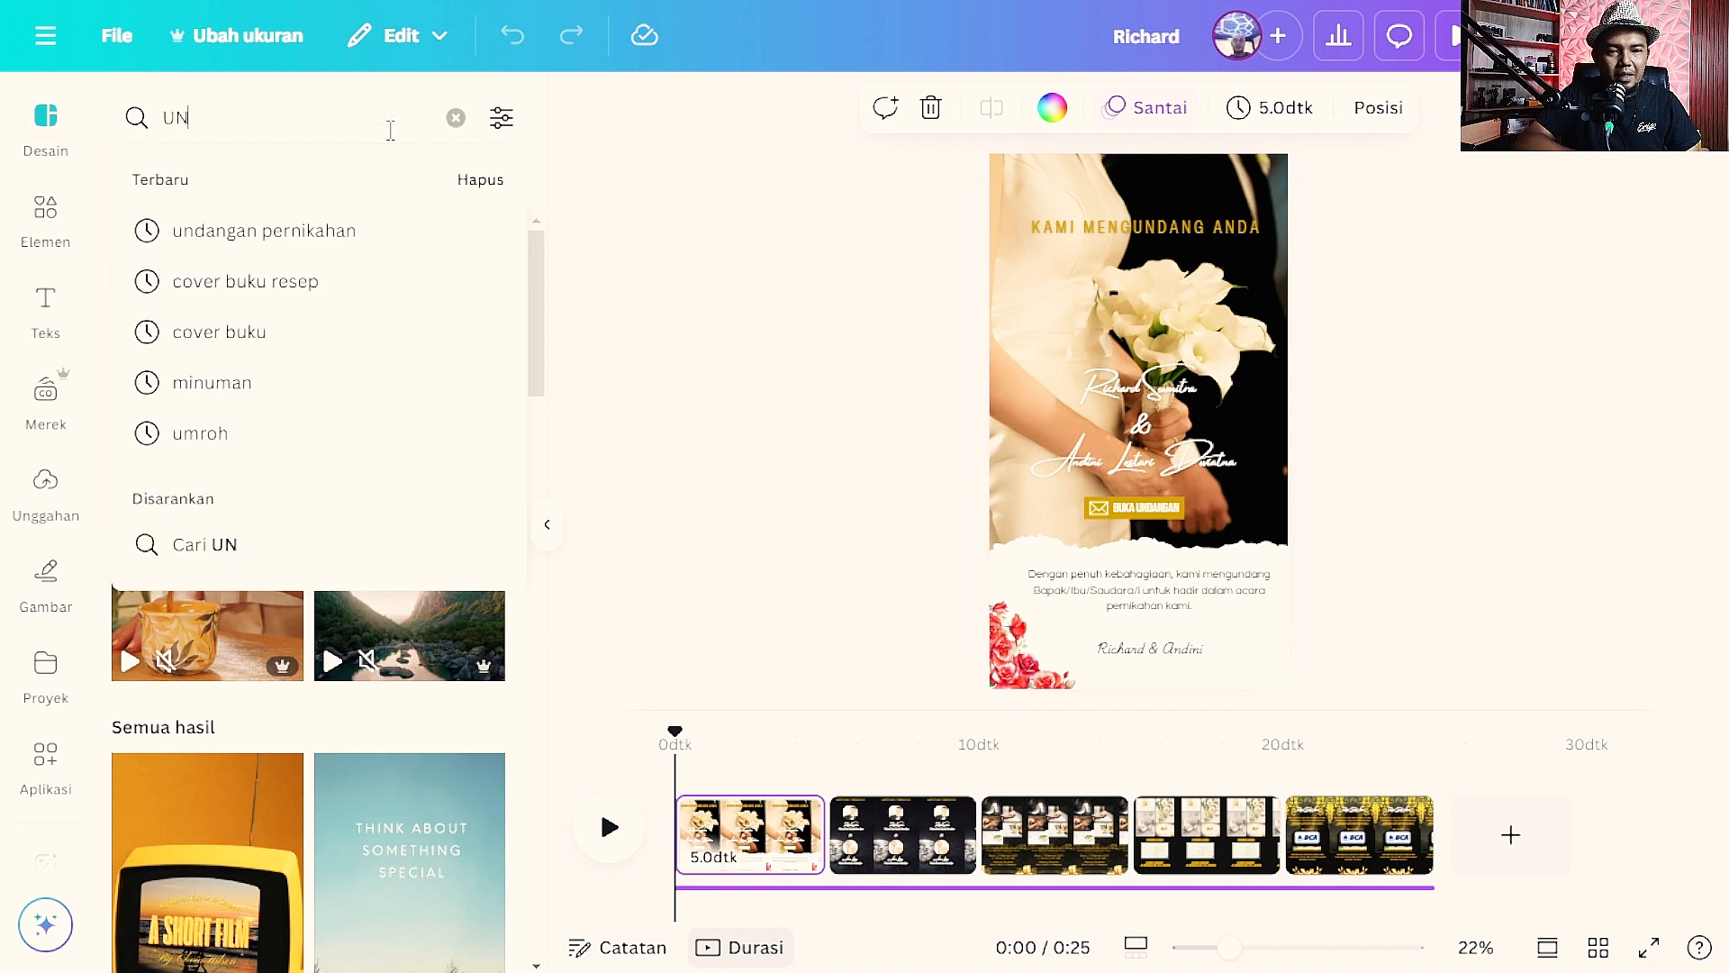
pyautogui.write('DANG')
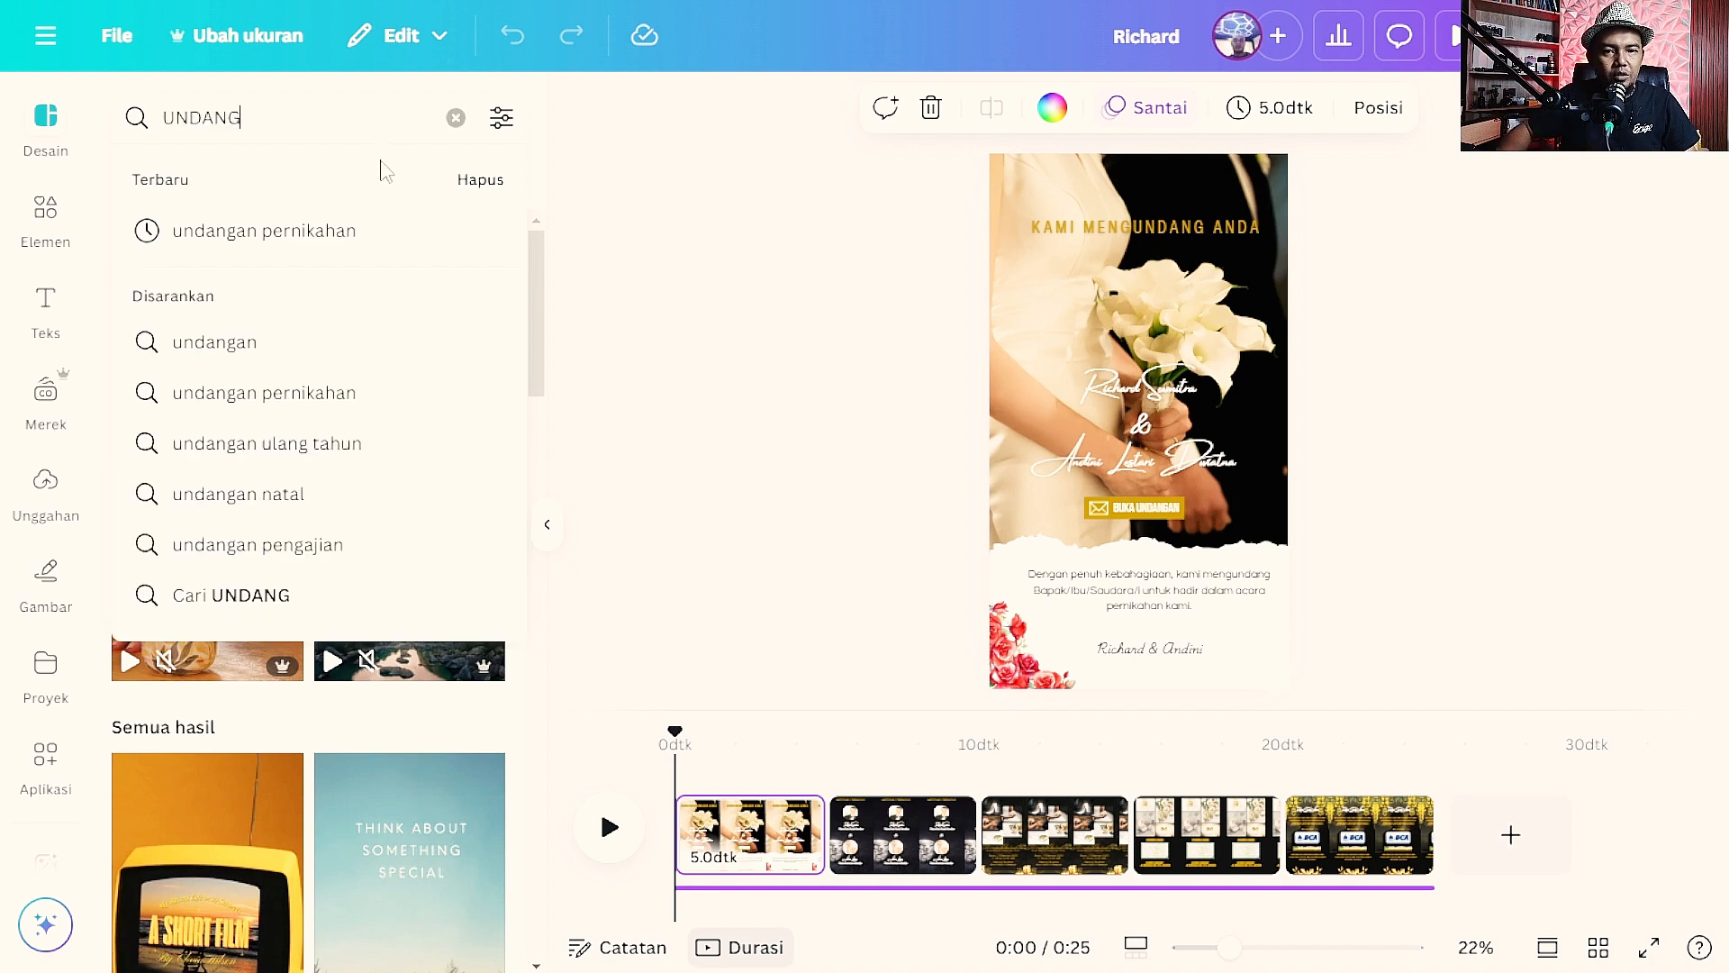
pyautogui.click(378, 225)
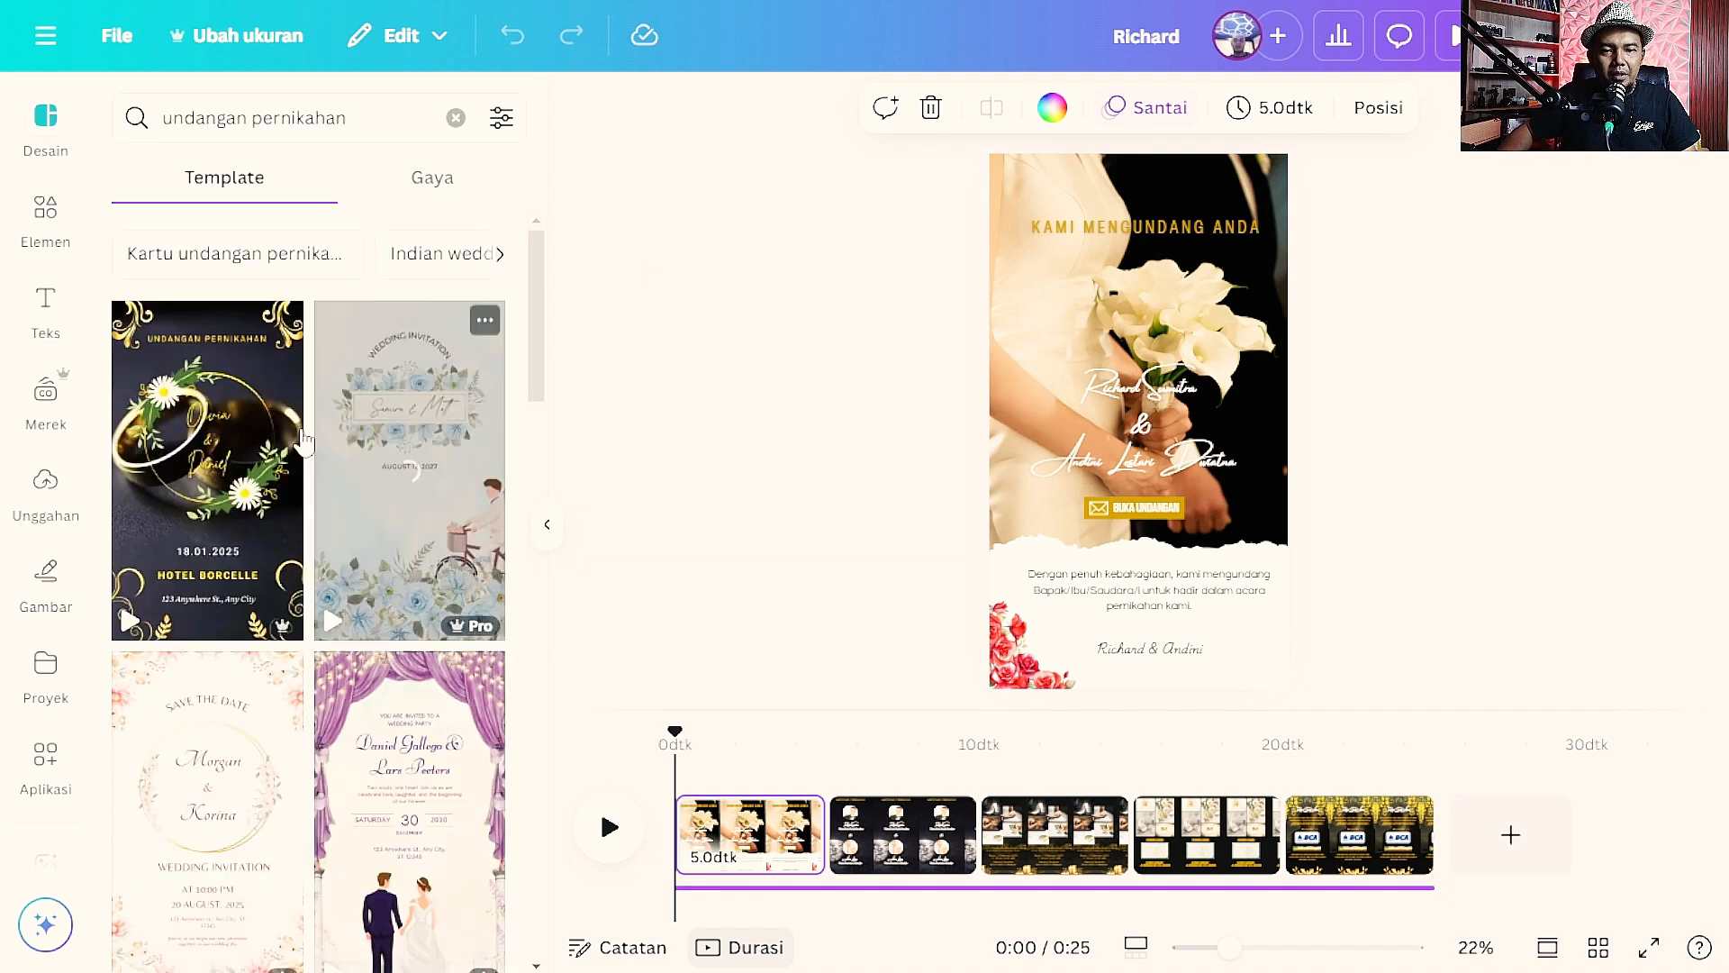
pyautogui.scroll(-10, 303, 441)
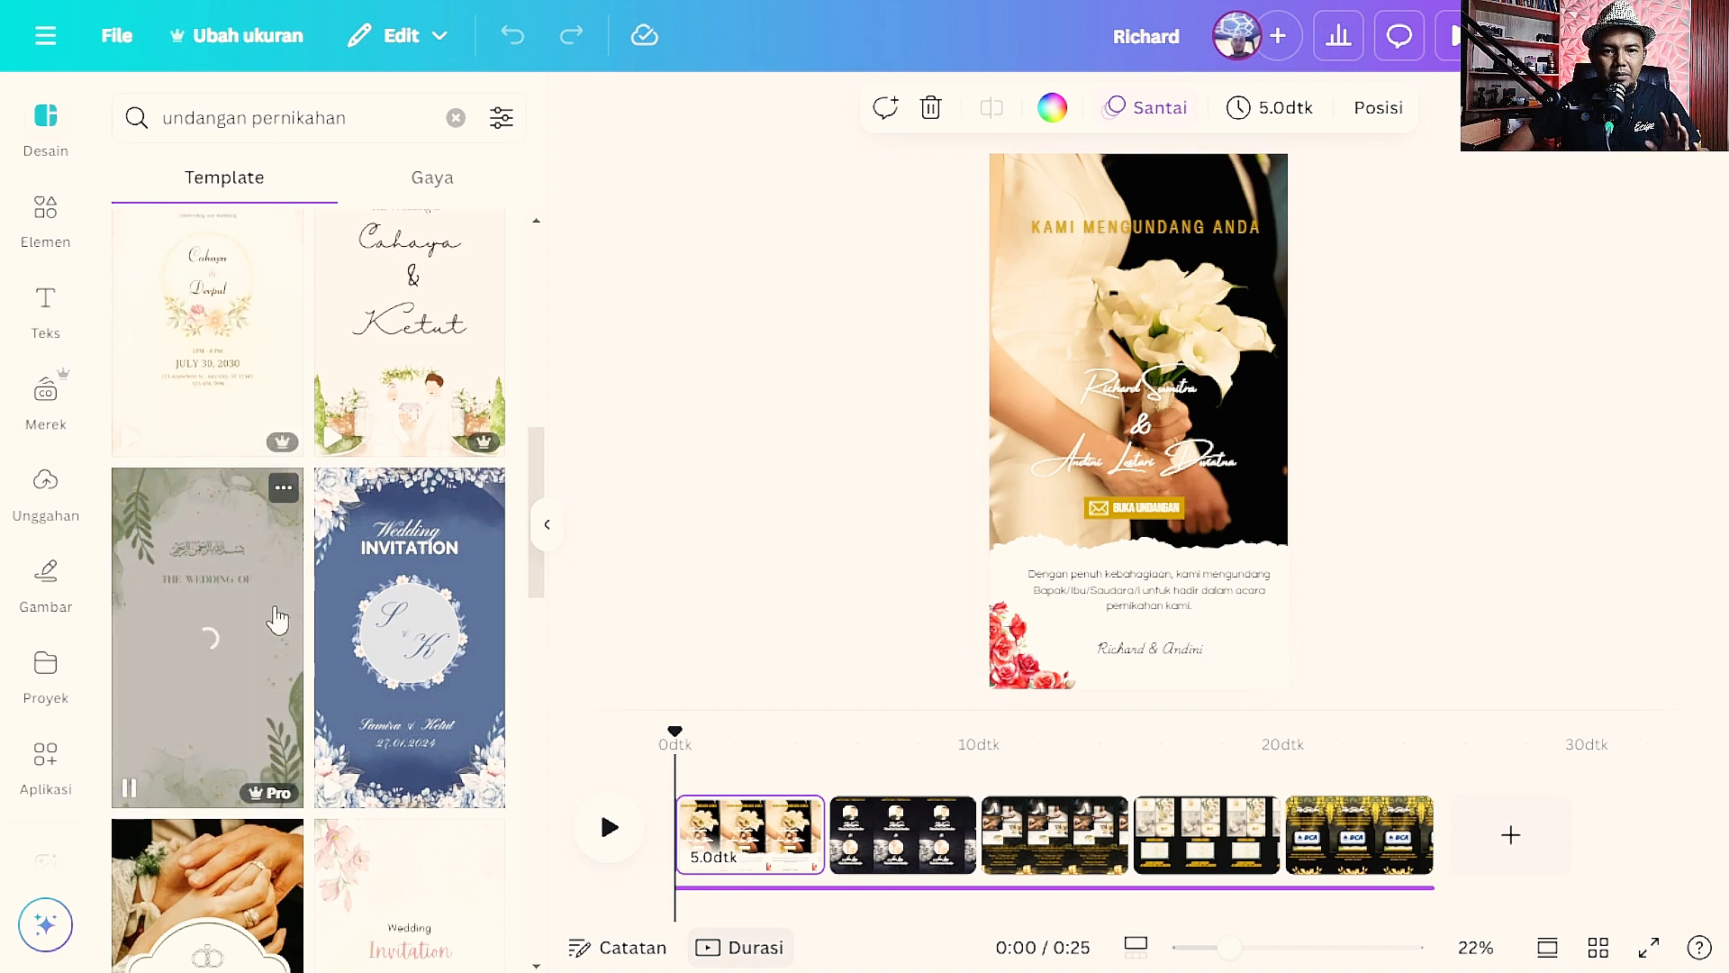
pyautogui.scroll(3, 278, 619)
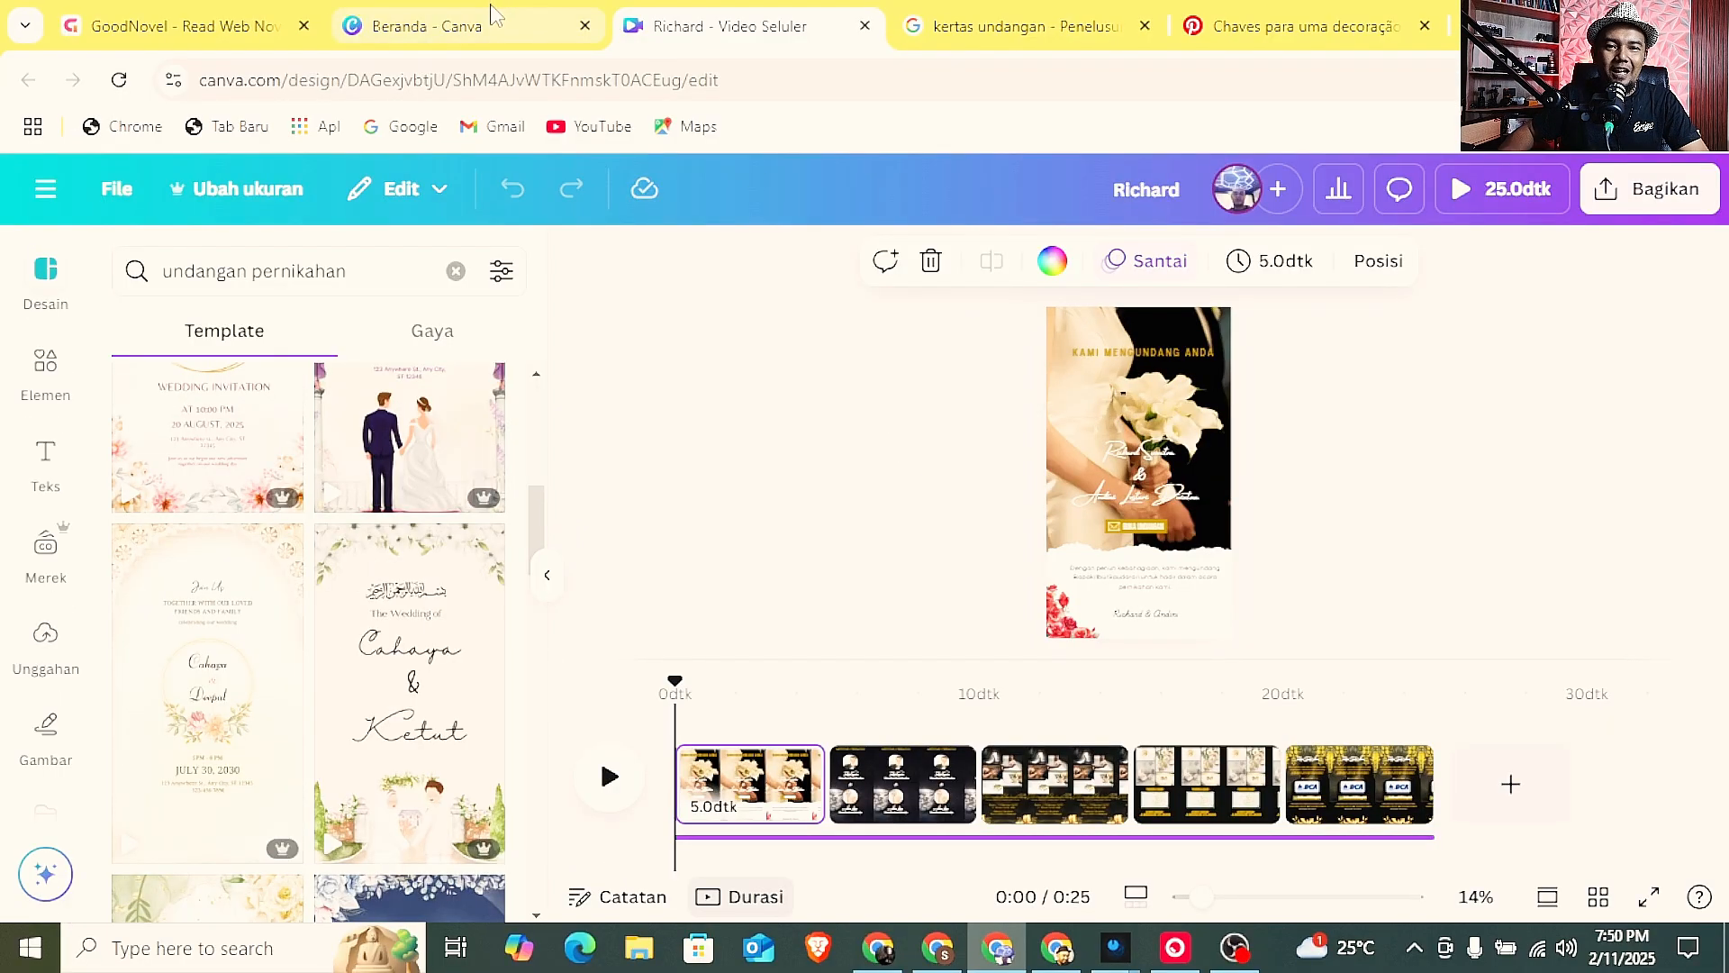
# Return to the Canva home page, open the recent WALIMATU SAFAR design in its own tab and view it full screen.
pyautogui.click(492, 9)
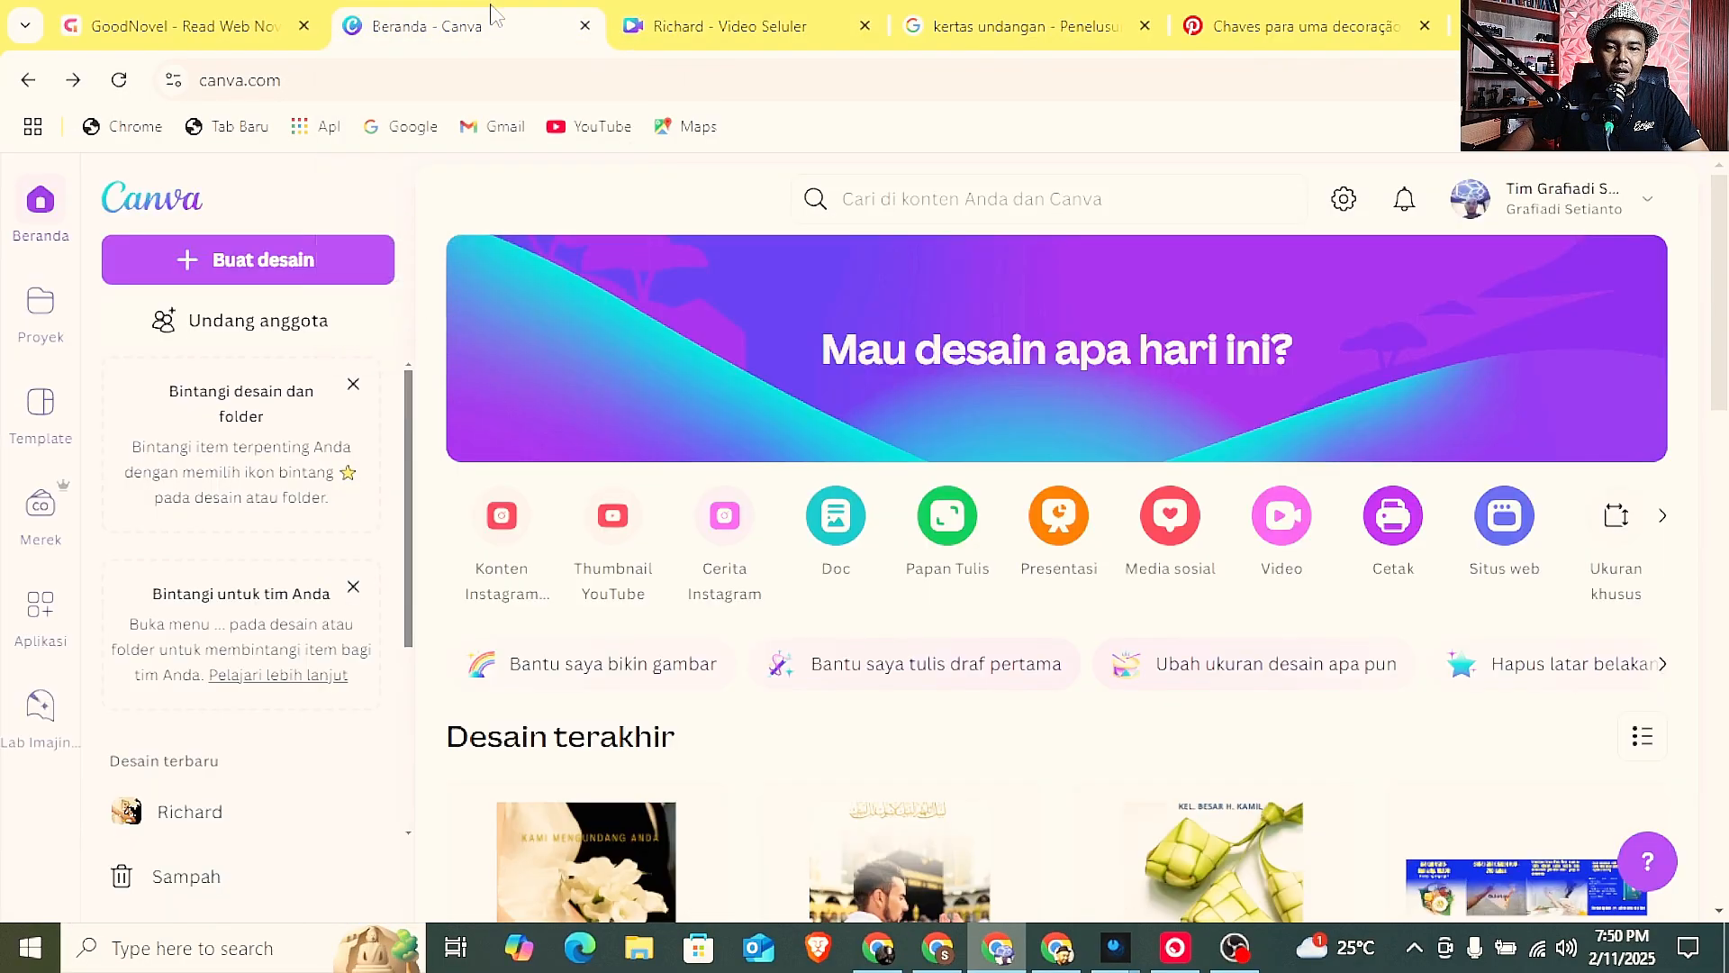
pyautogui.scroll(-3, 739, 446)
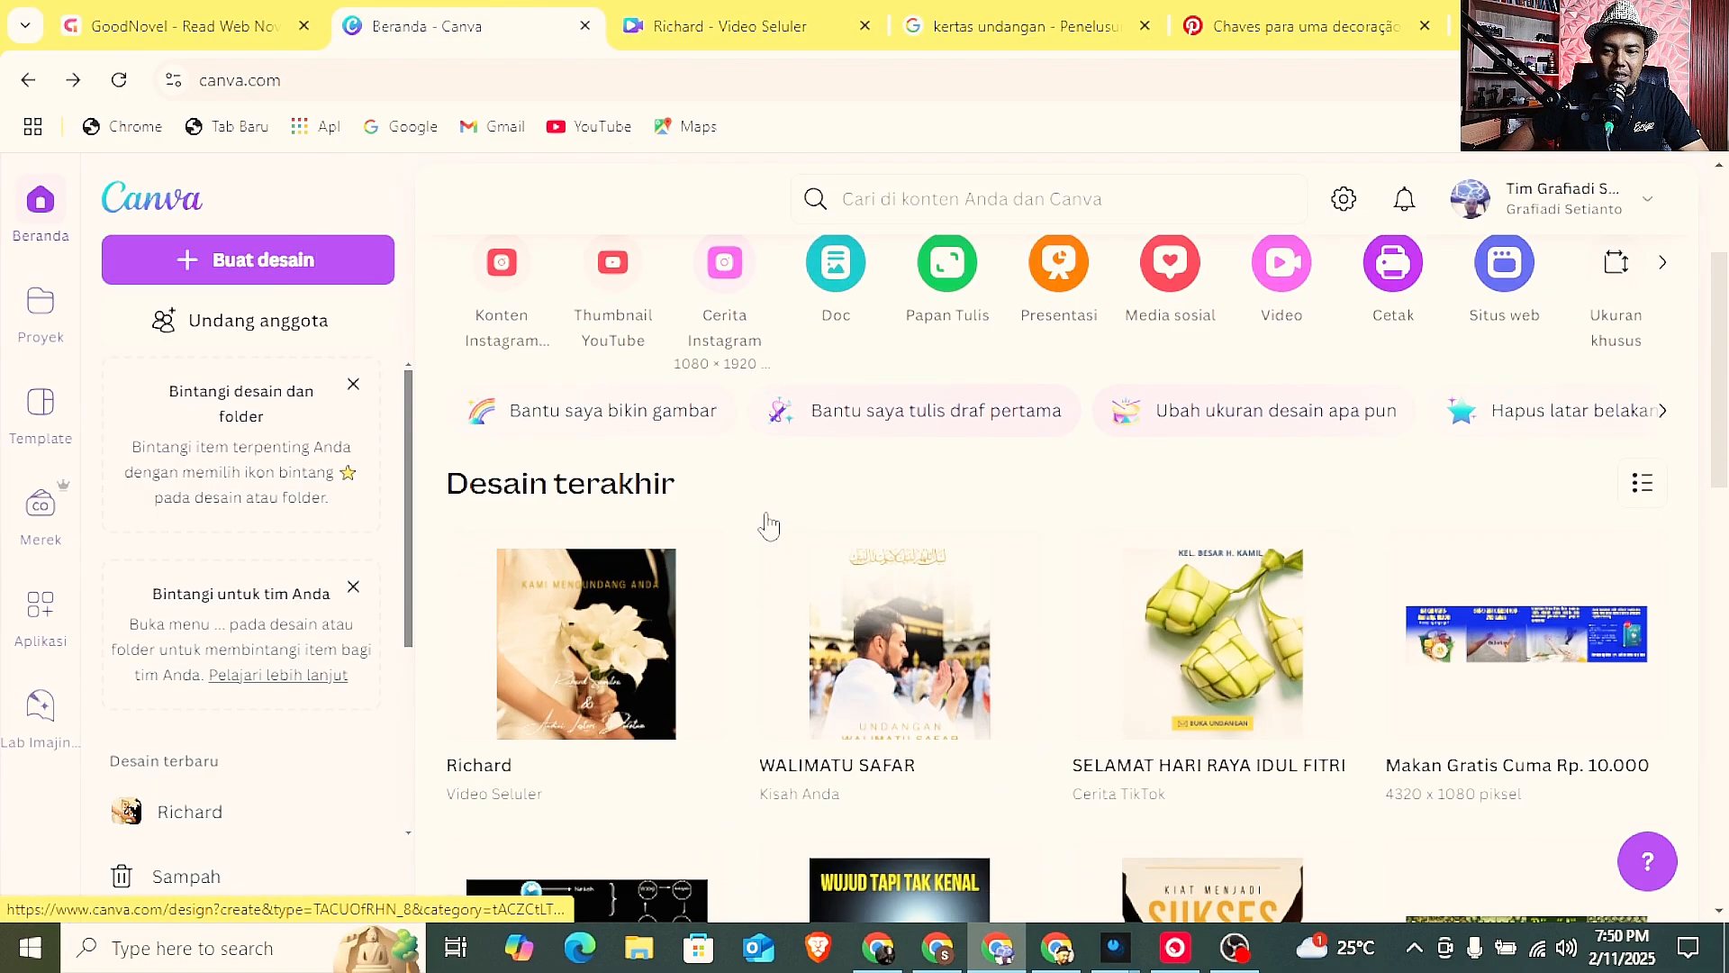
pyautogui.click(892, 646)
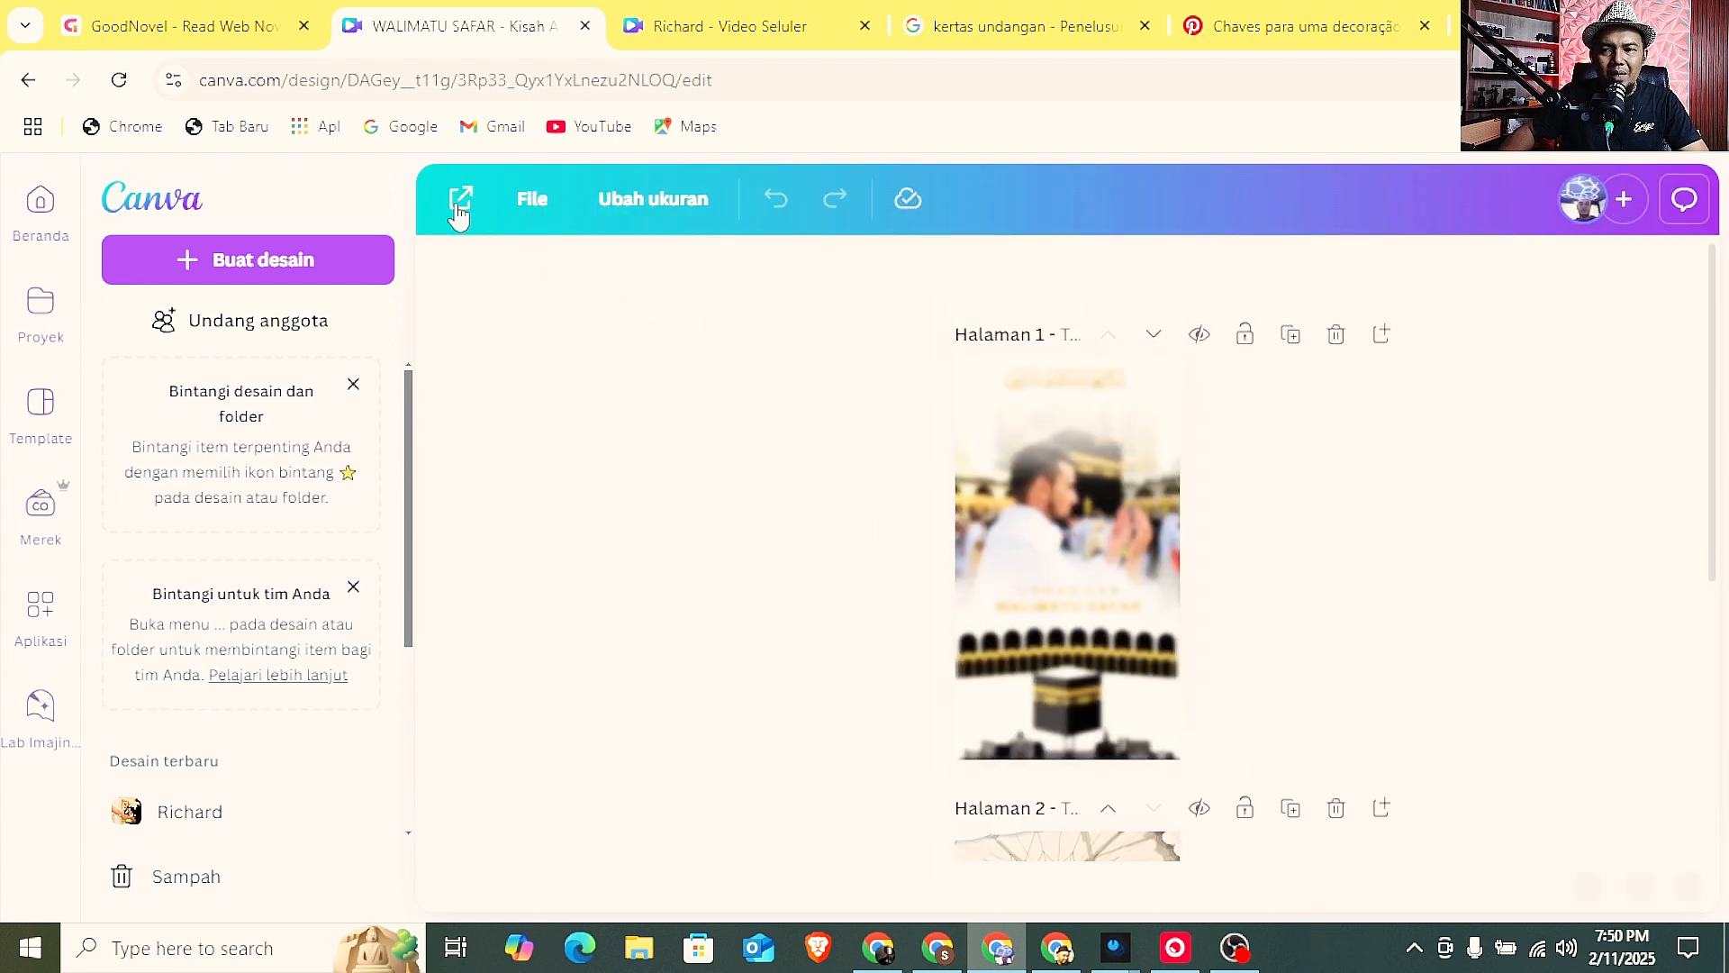
pyautogui.click(460, 202)
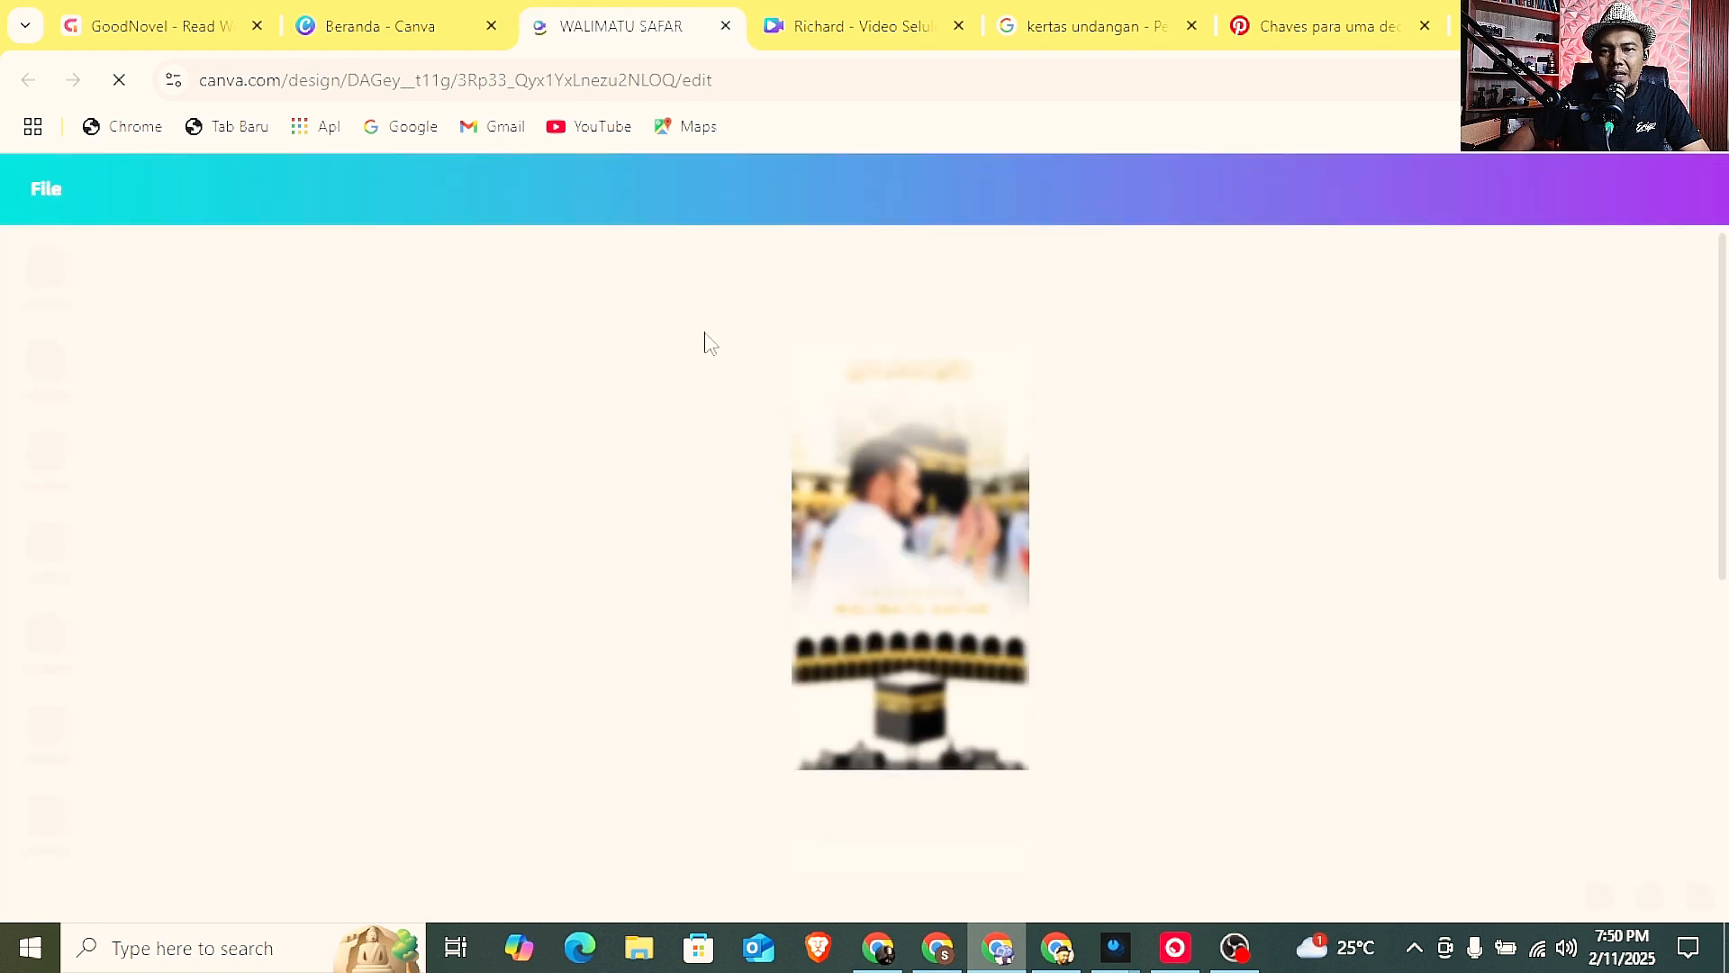
pyautogui.press('F11')
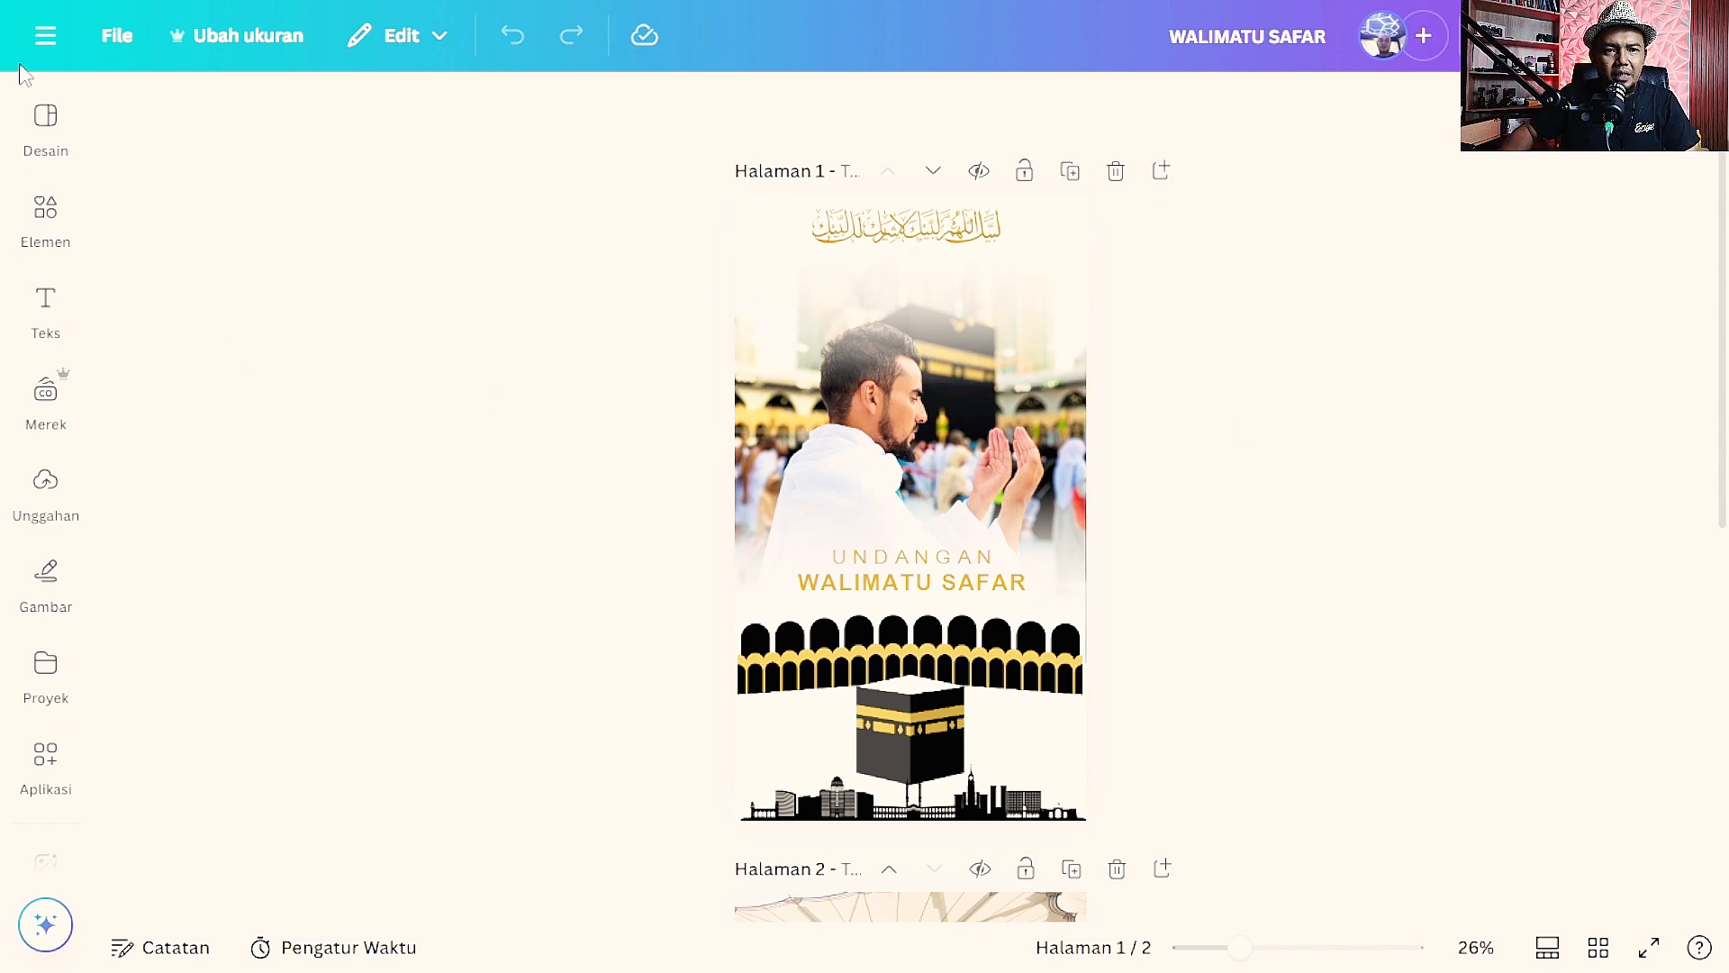
# Leave full screen, return to the Canva home page and create a blank Instagram story design.
pyautogui.click(45, 35)
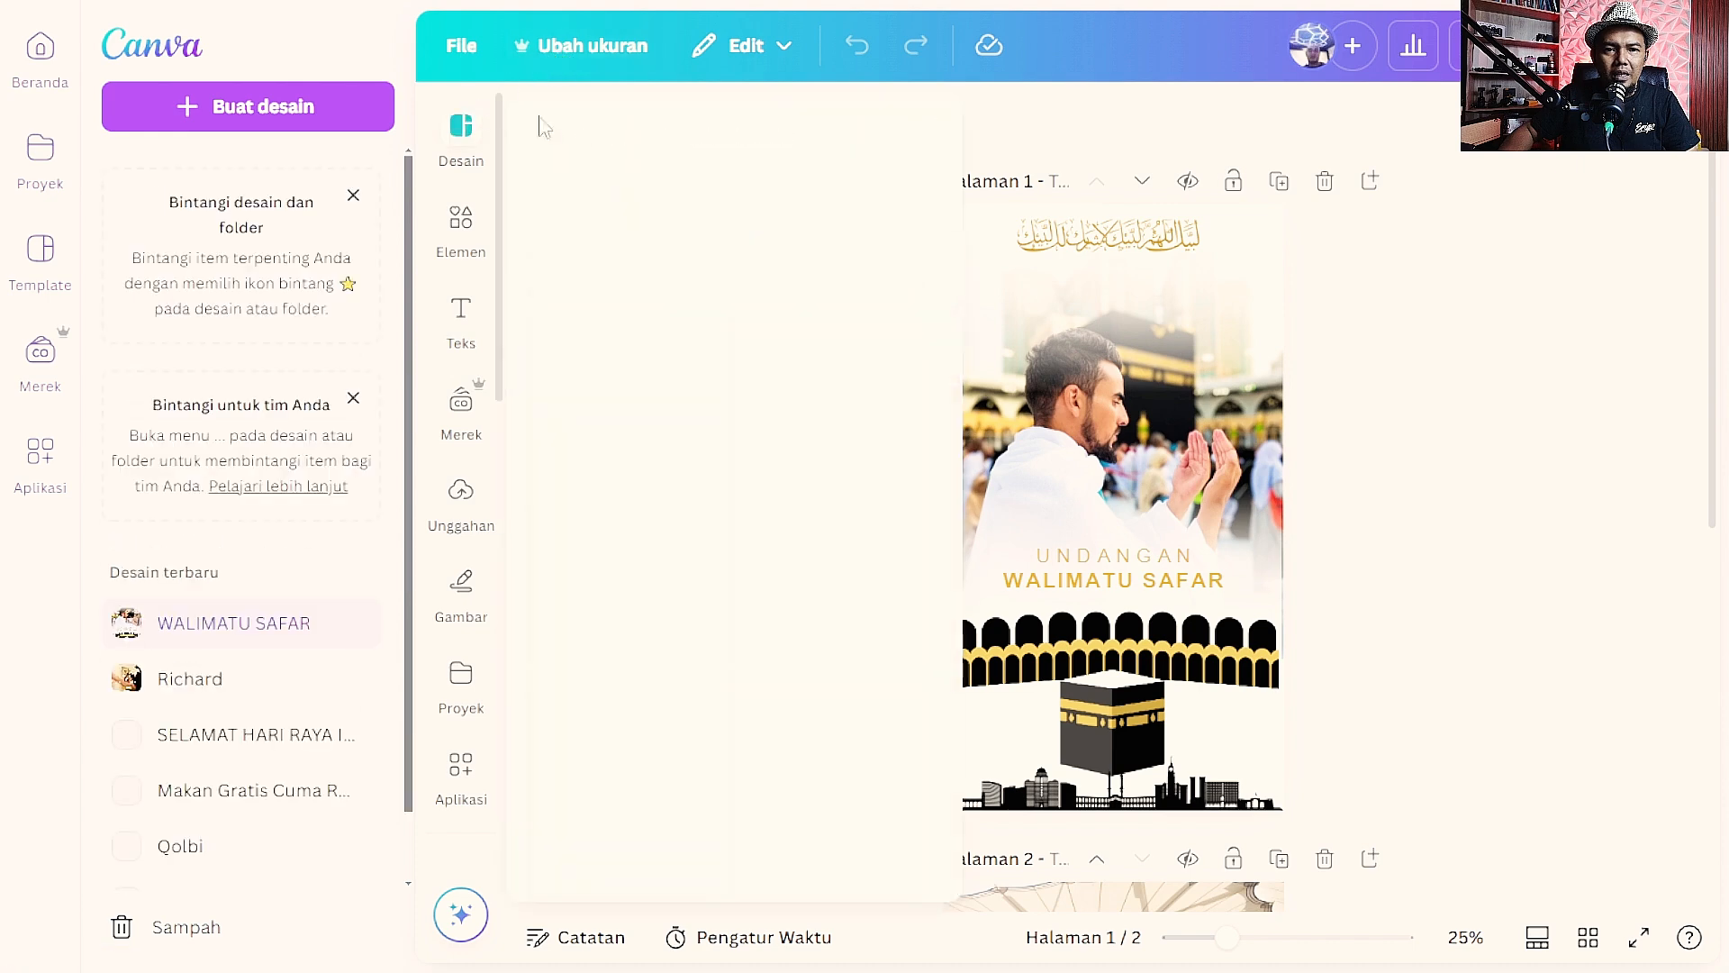
pyautogui.press('F11')
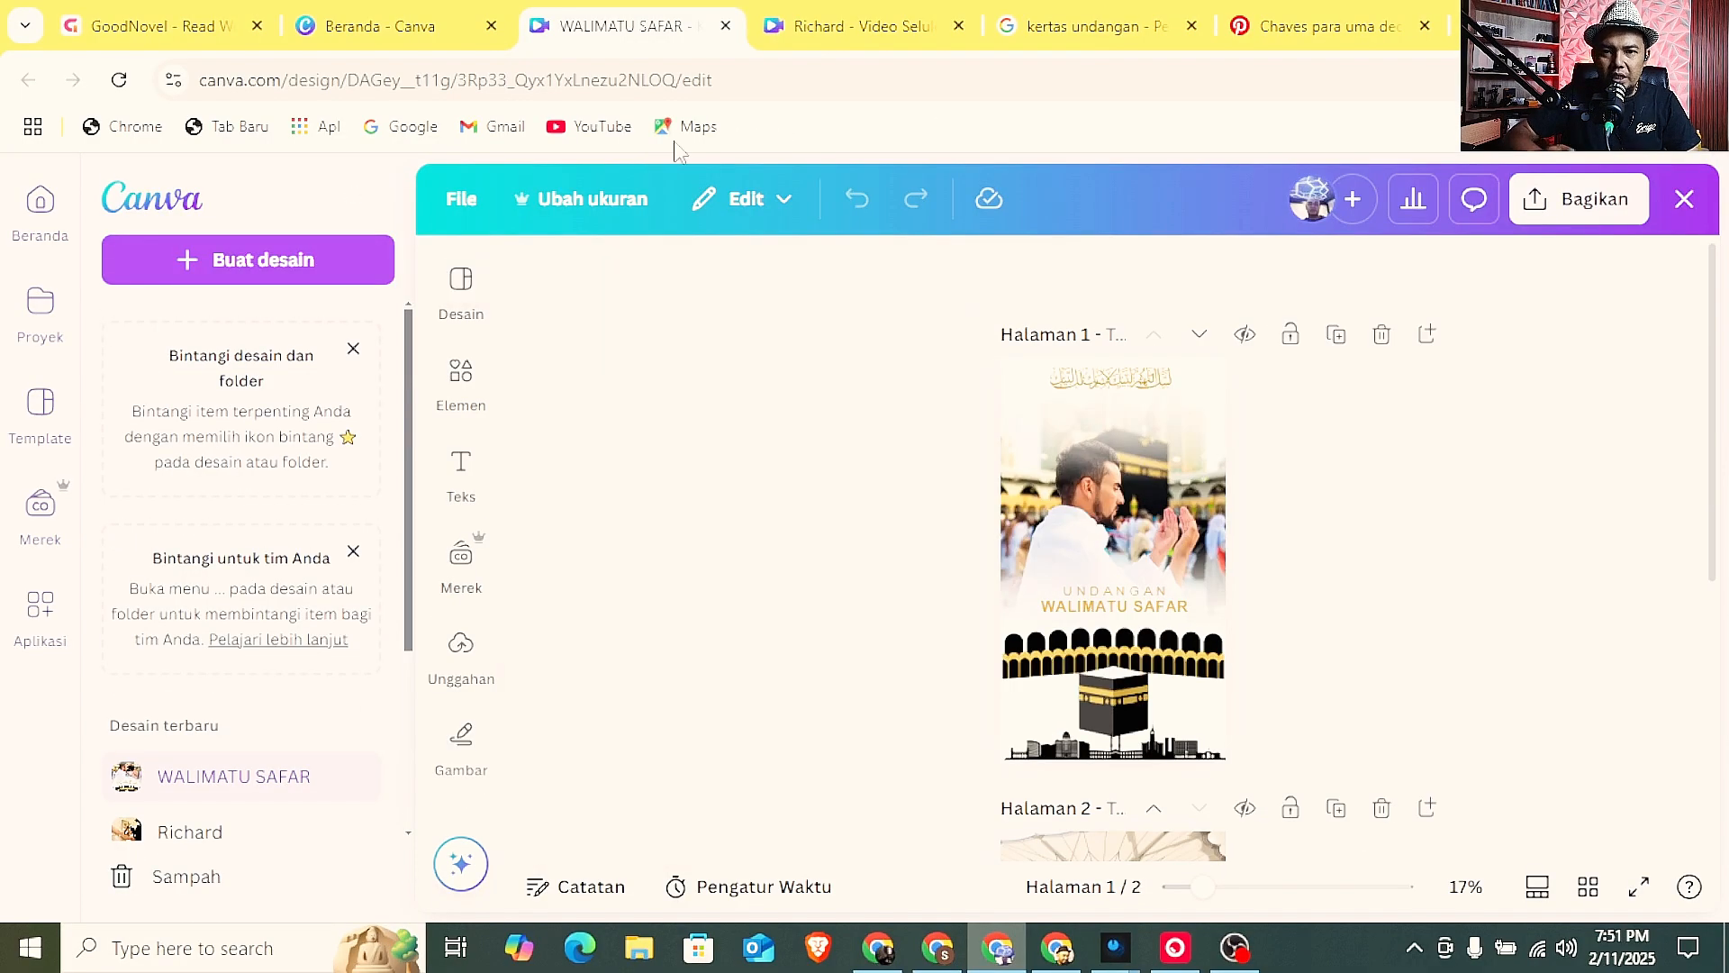
pyautogui.click(443, 8)
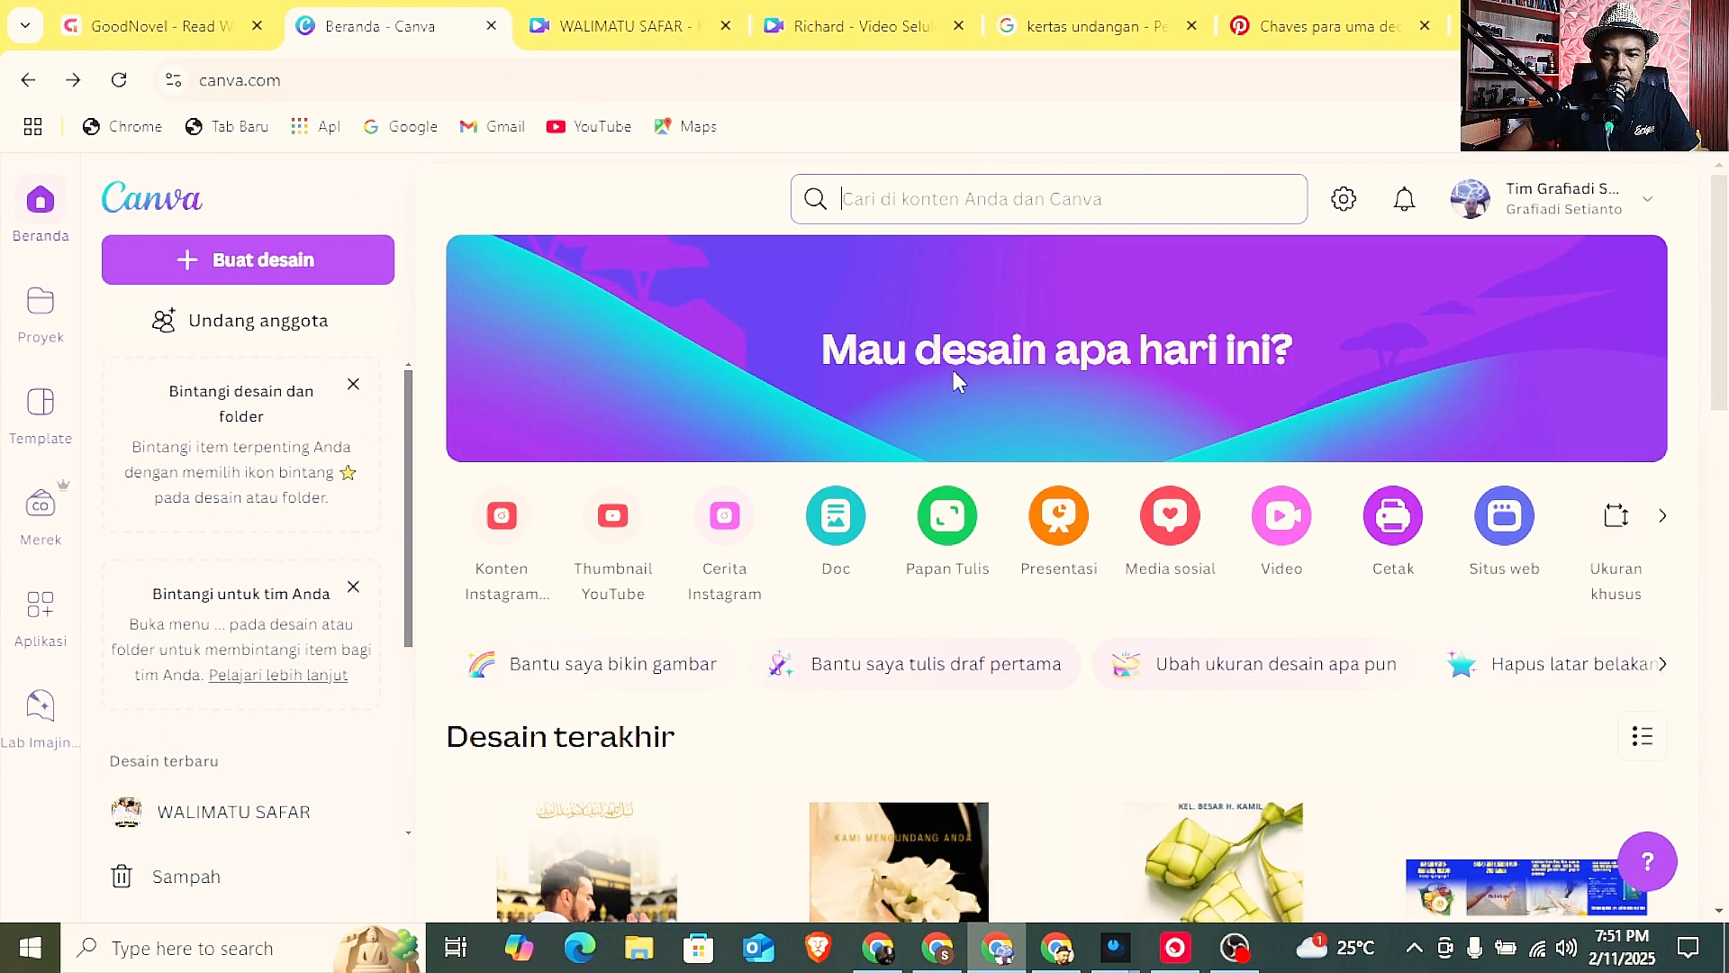
pyautogui.click(737, 538)
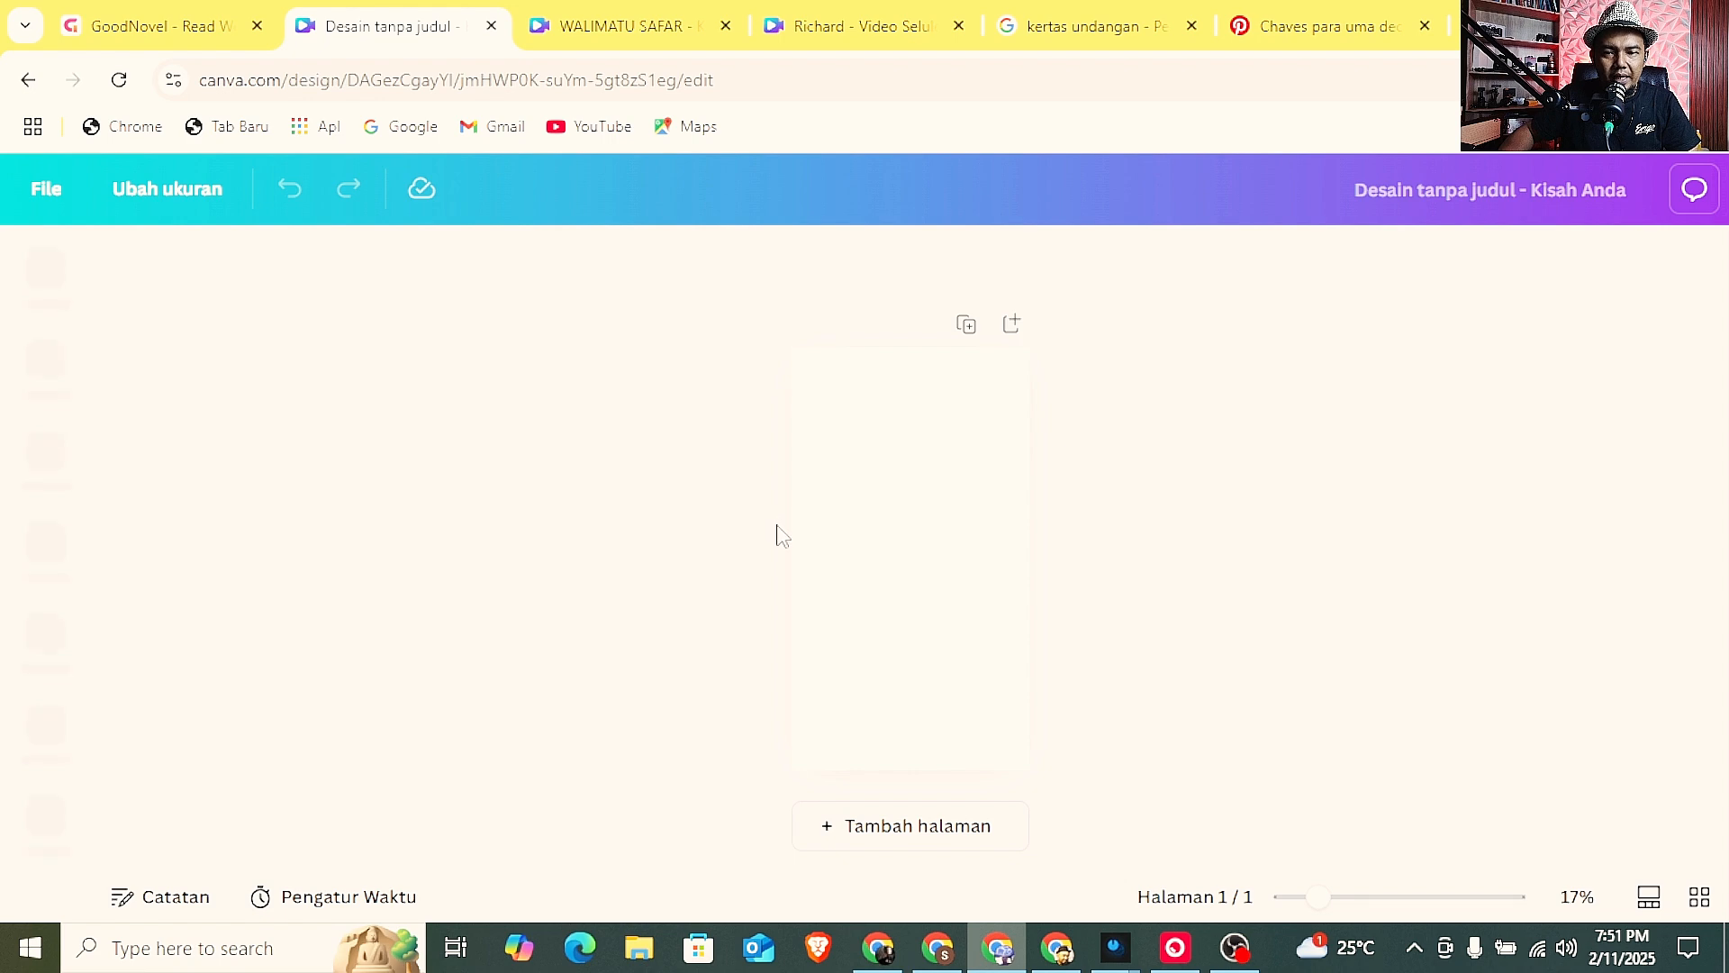
# Switch to Pinterest and browse the related wedding invitation card pins for design references.
pyautogui.click(1306, 27)
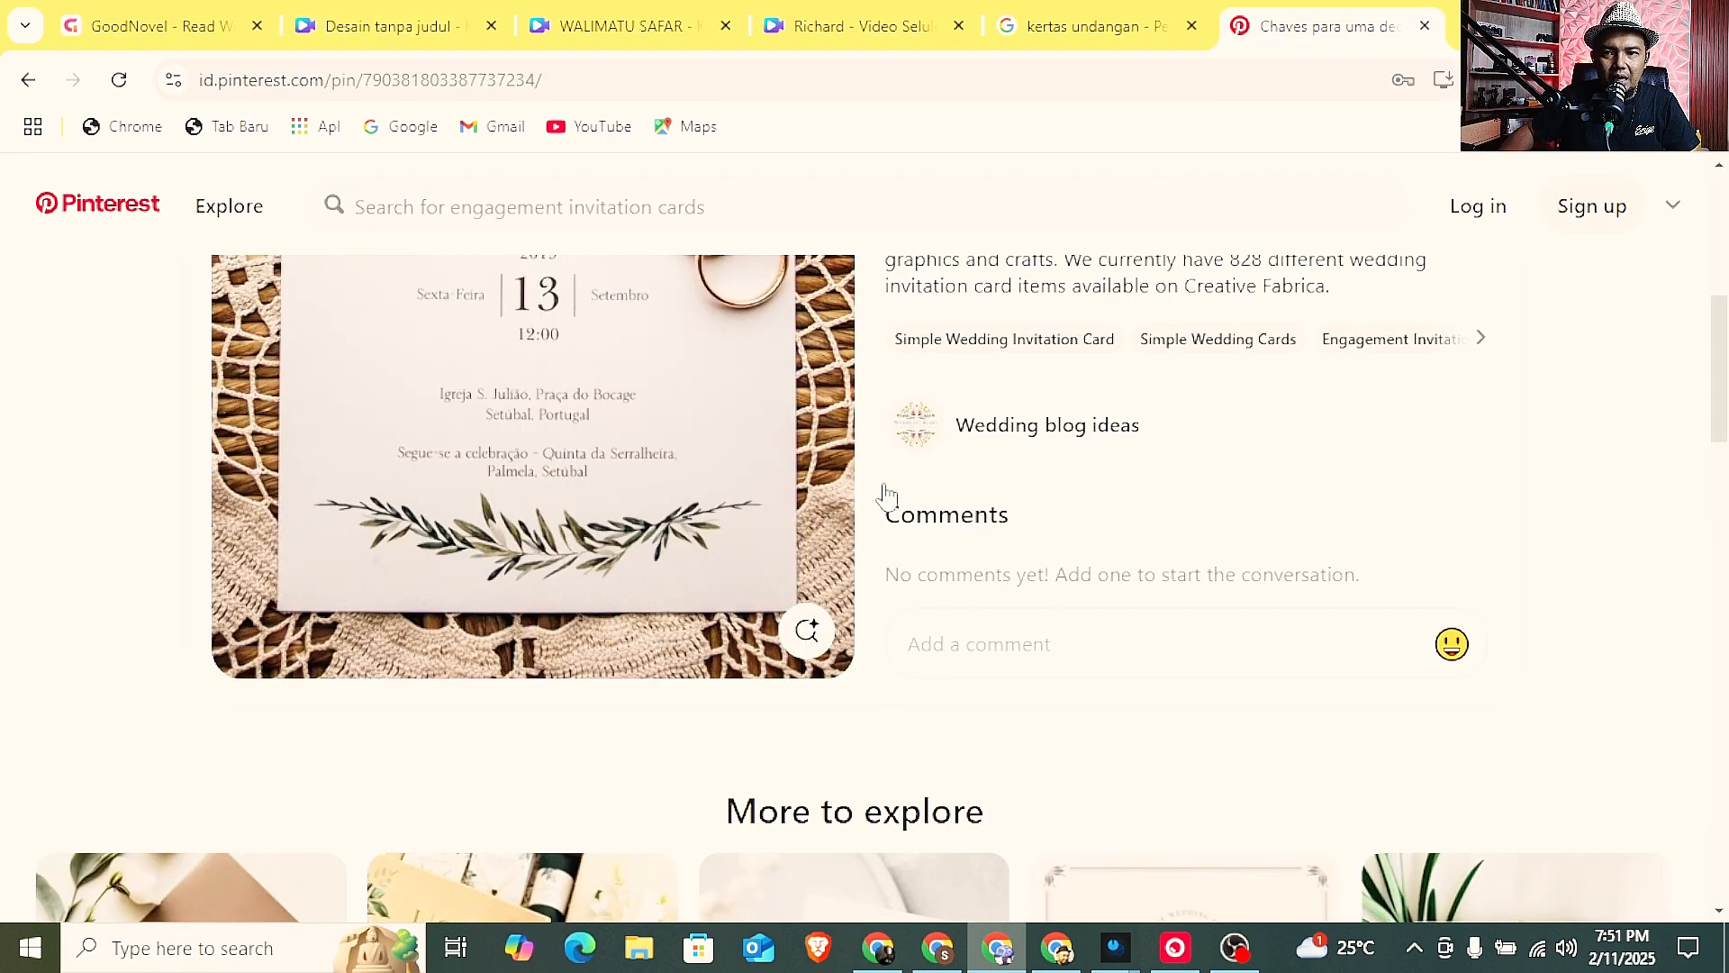
pyautogui.scroll(-4, 882, 491)
pyautogui.scroll(-3, 888, 495)
pyautogui.scroll(-1, 1108, 513)
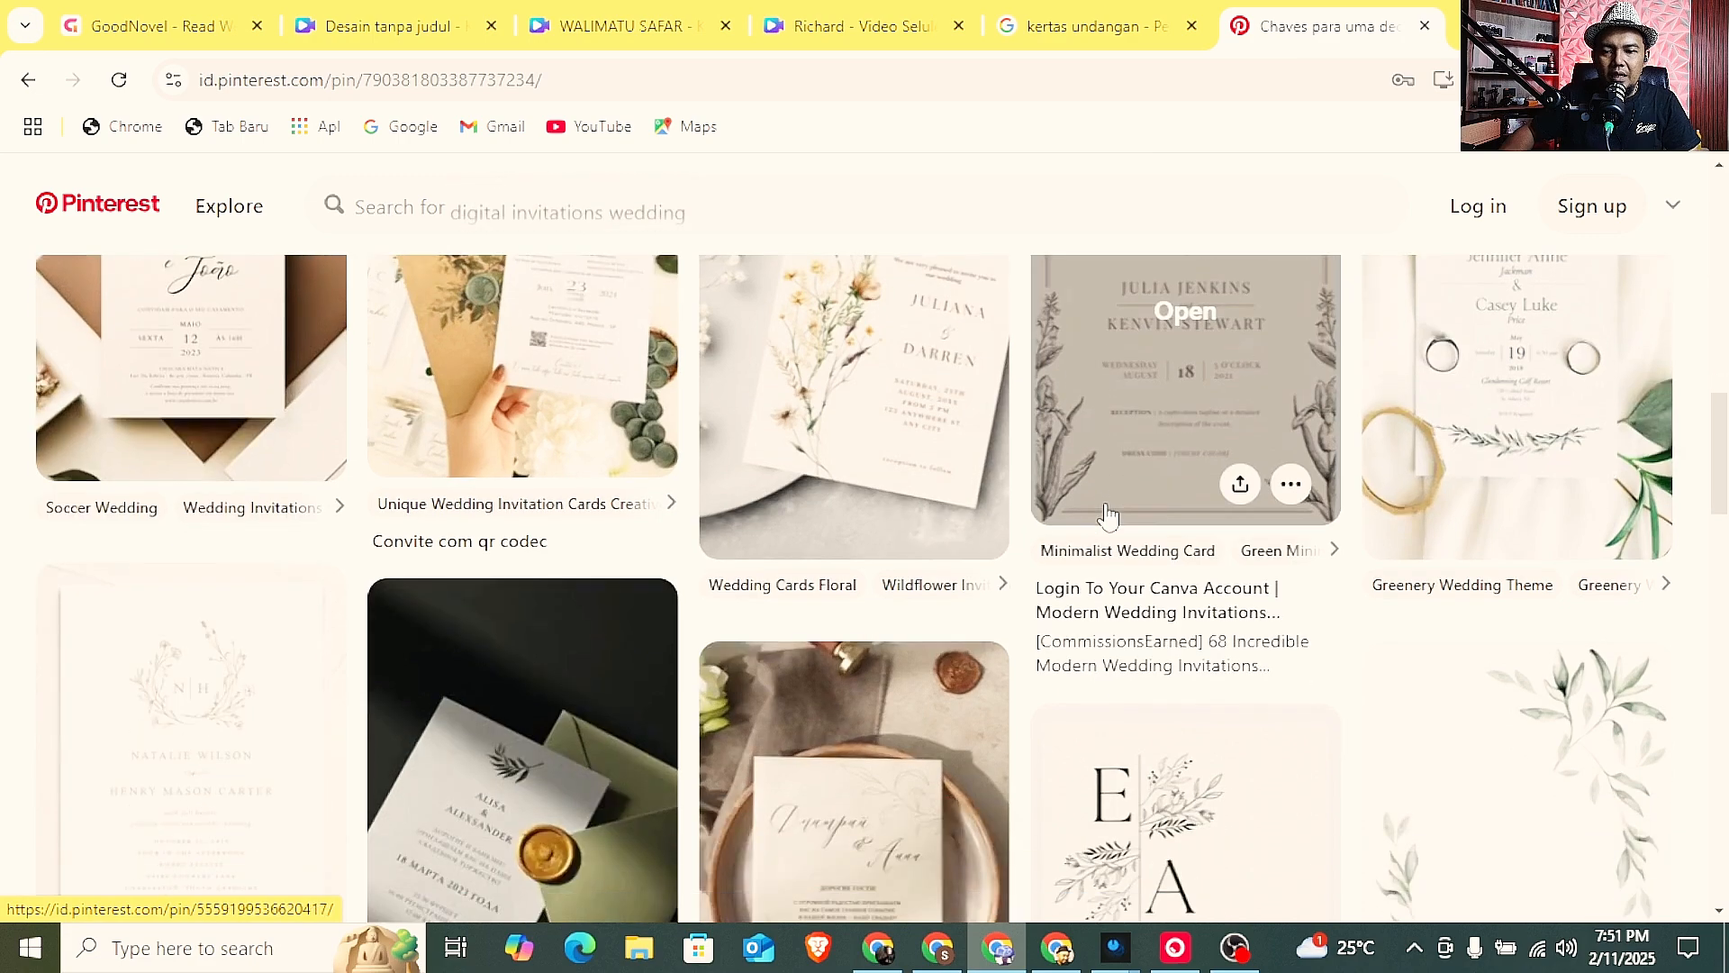
pyautogui.scroll(-3, 827, 686)
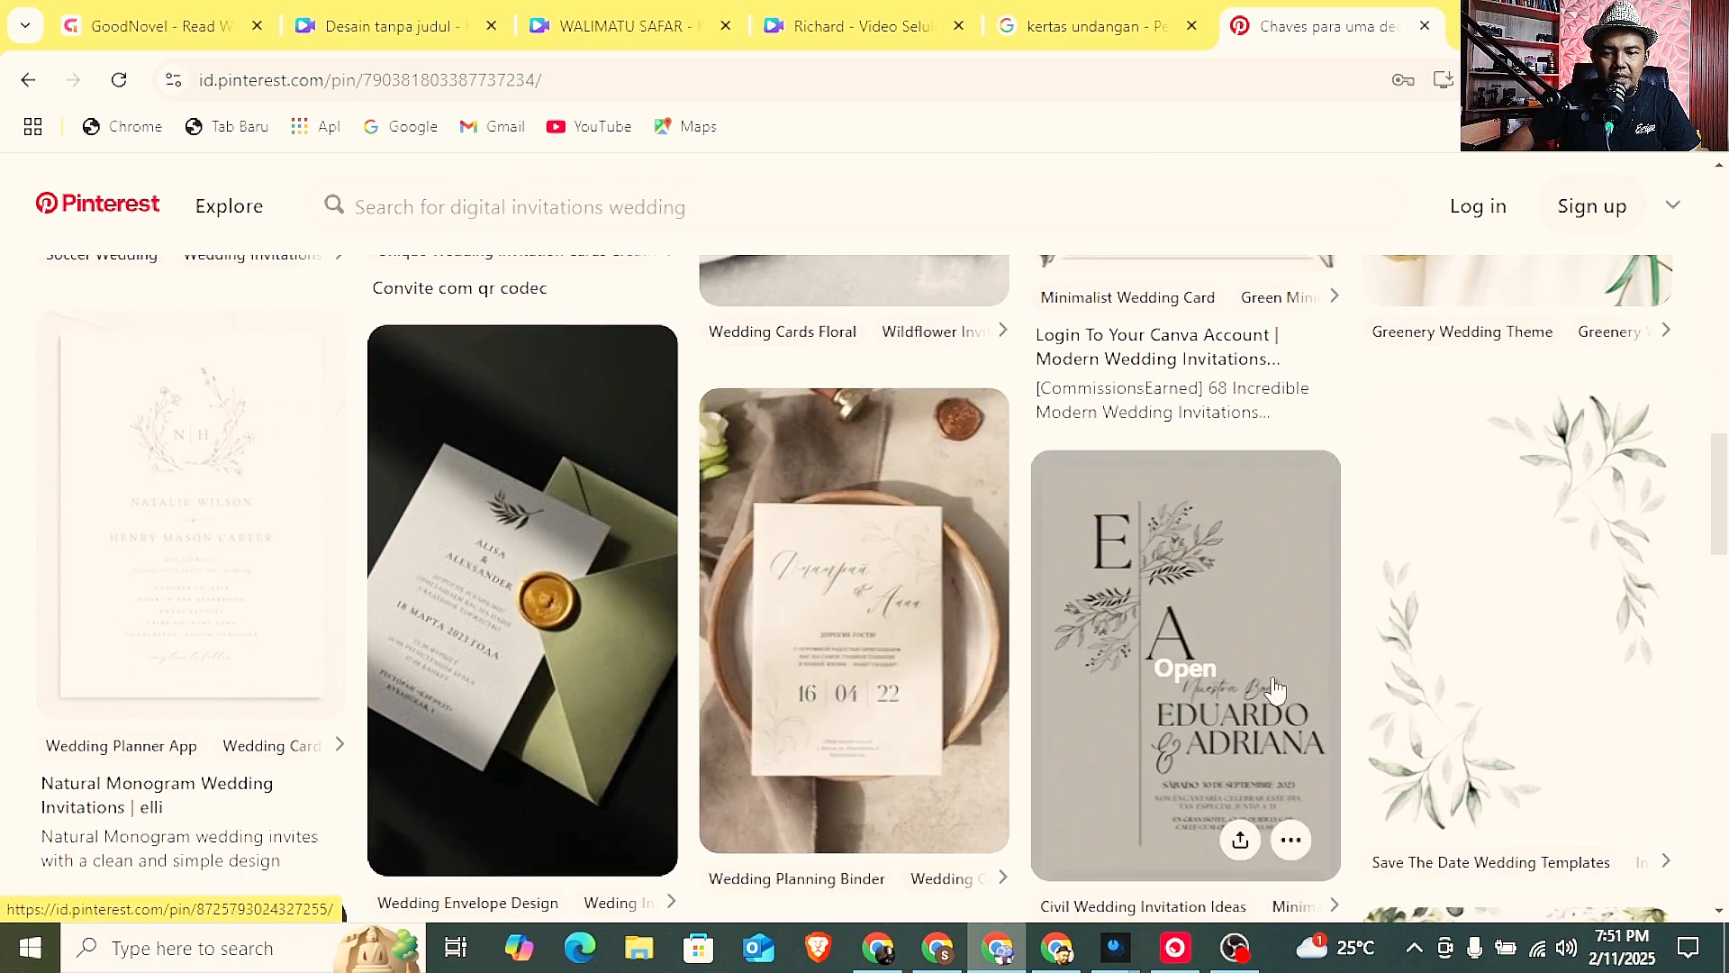
pyautogui.scroll(2, 1067, 541)
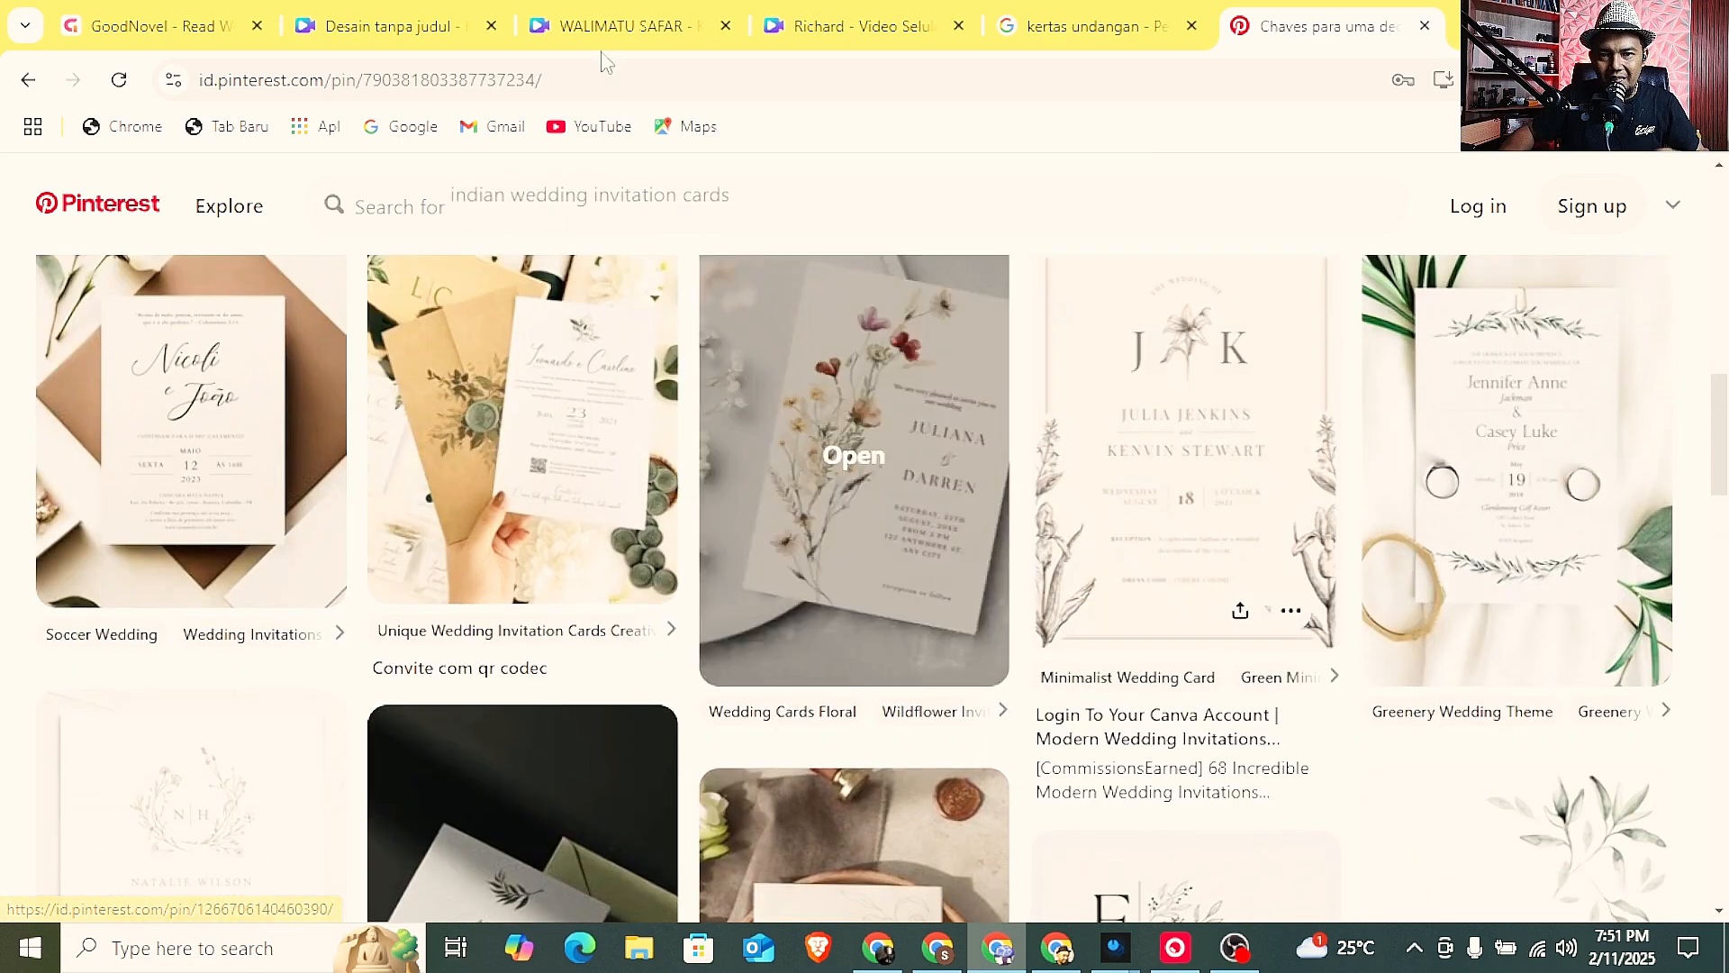
# Return to the WALIMATU SAFAR design in Canva and reopen it in a full editor tab.
pyautogui.click(612, 25)
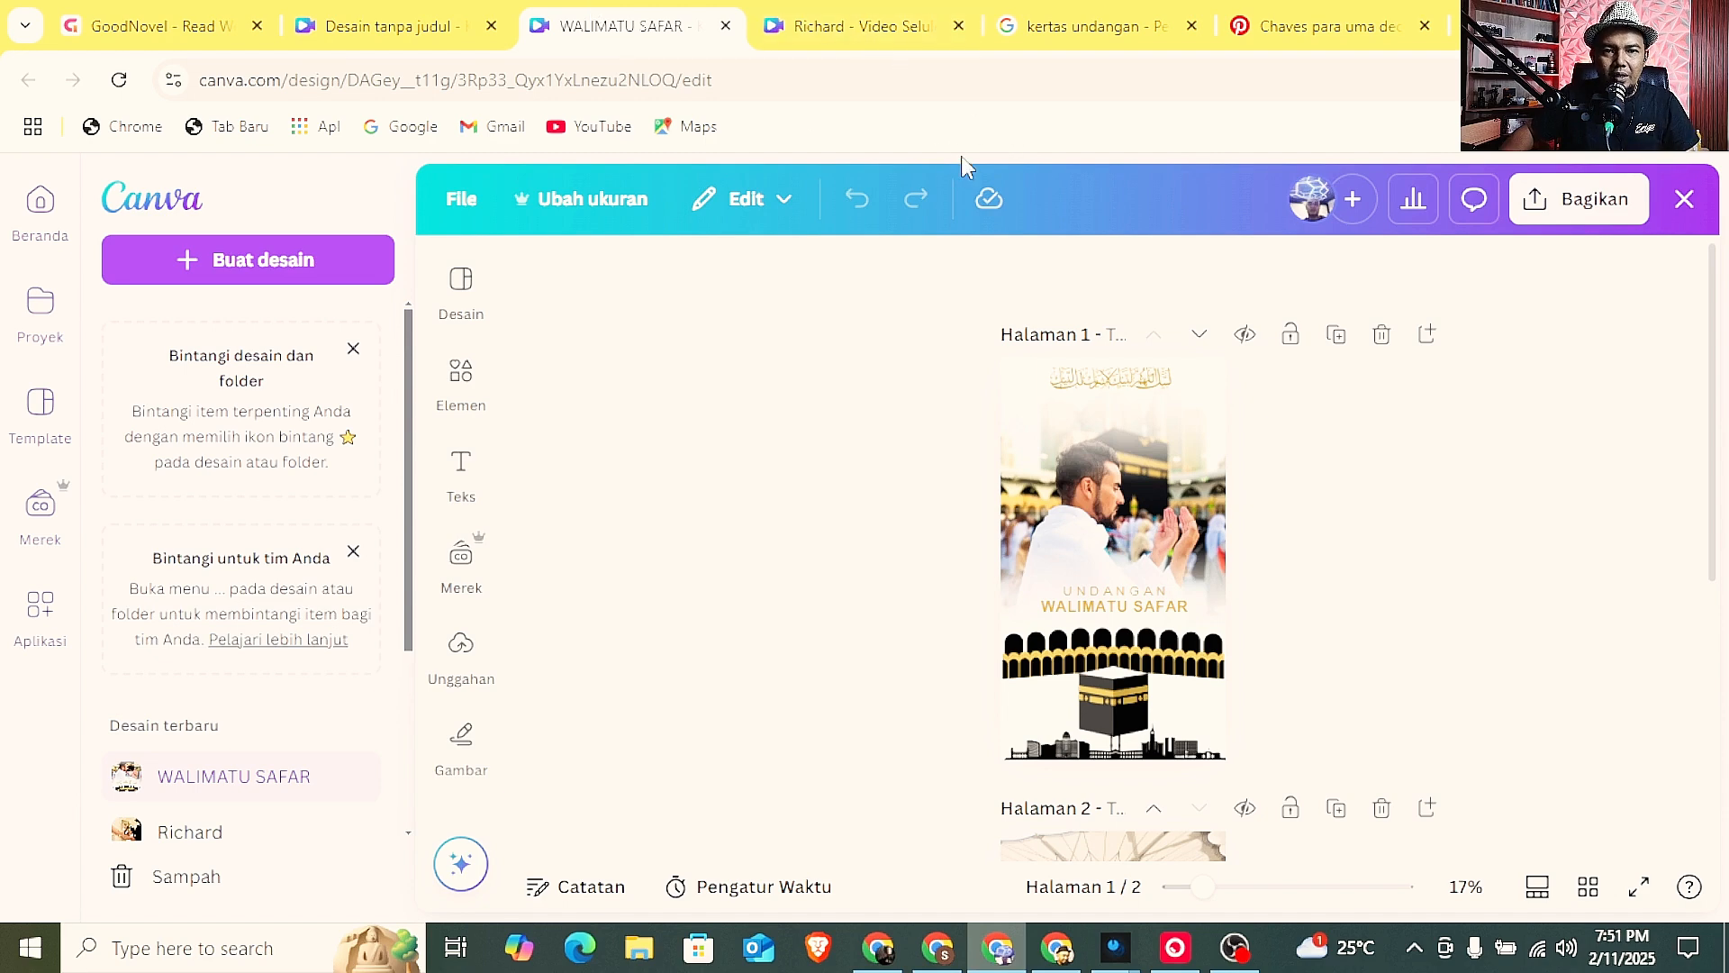
pyautogui.click(855, 21)
pyautogui.click(656, 19)
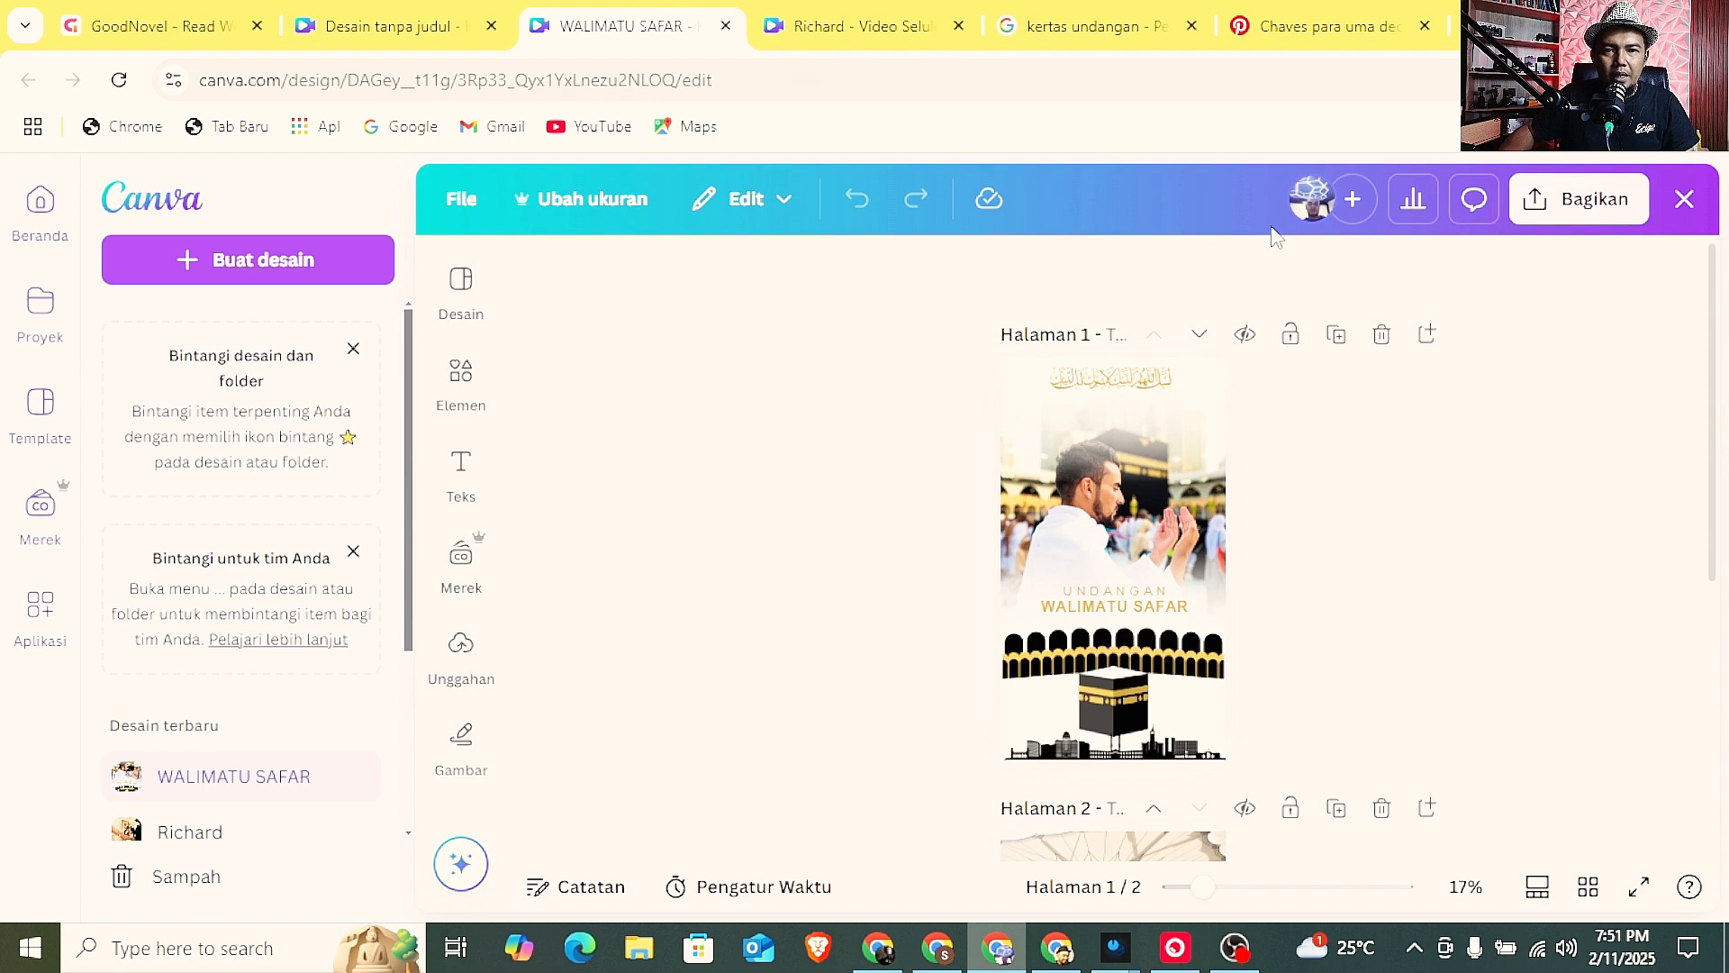
pyautogui.click(1684, 198)
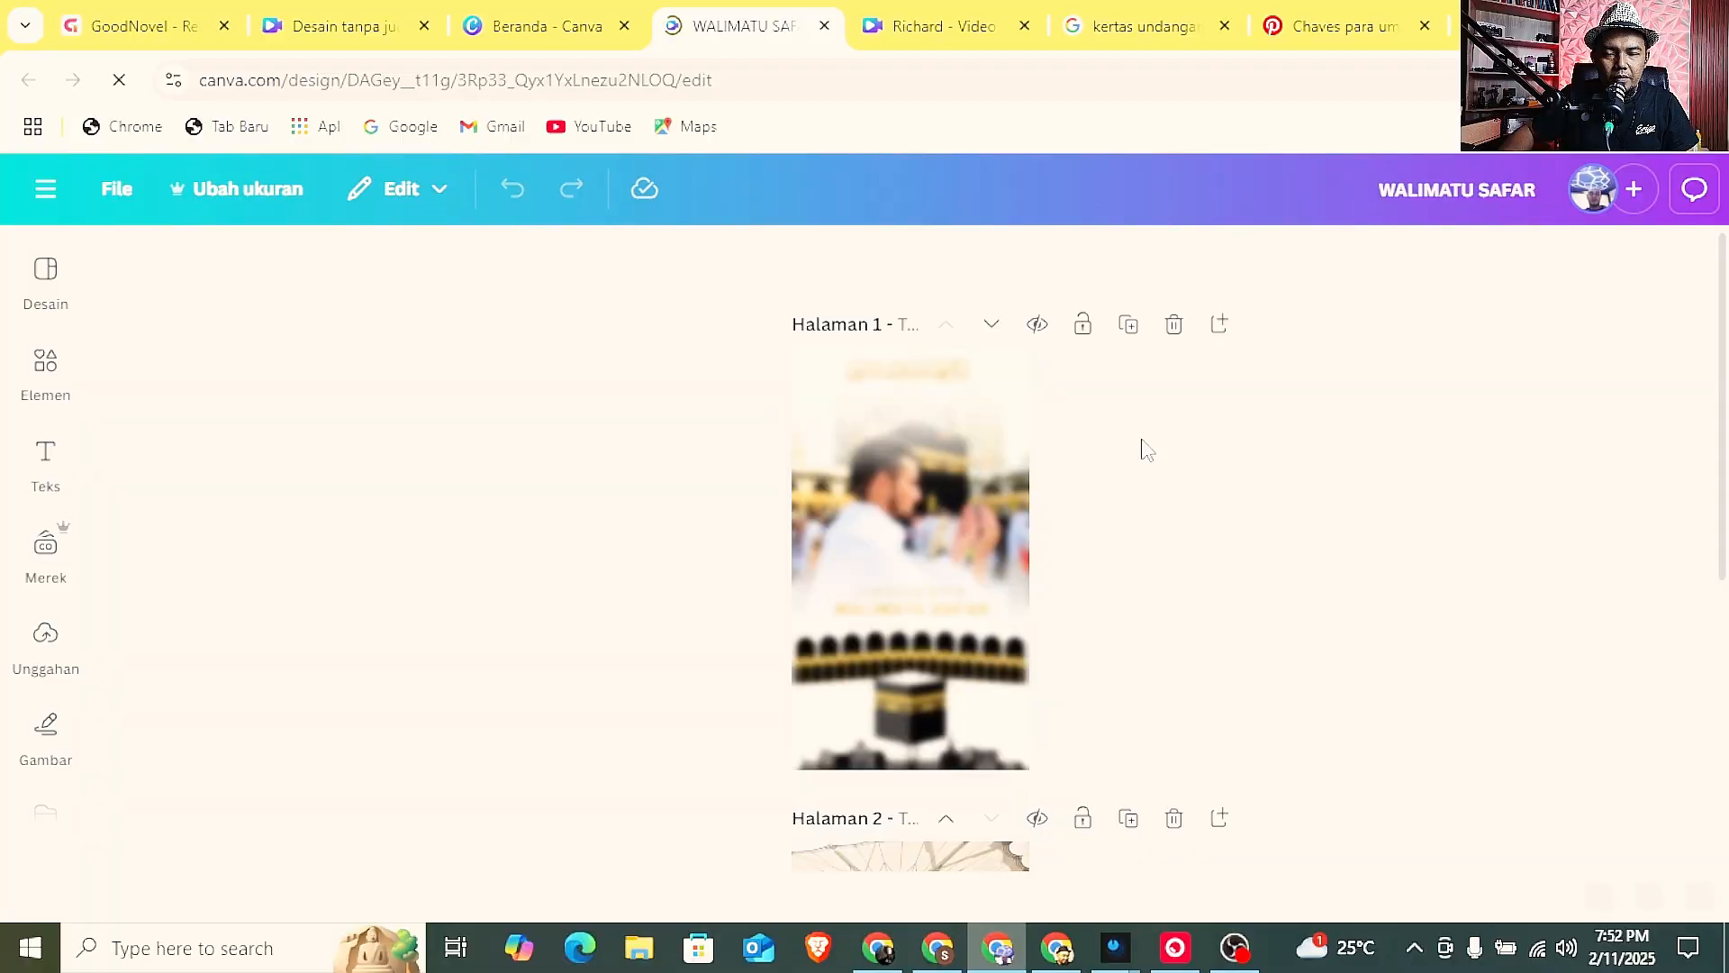
# Examine the layout, photos and graphics on both pages of the WALIMATU SAFAR invitation.
pyautogui.scroll(-2, 1145, 451)
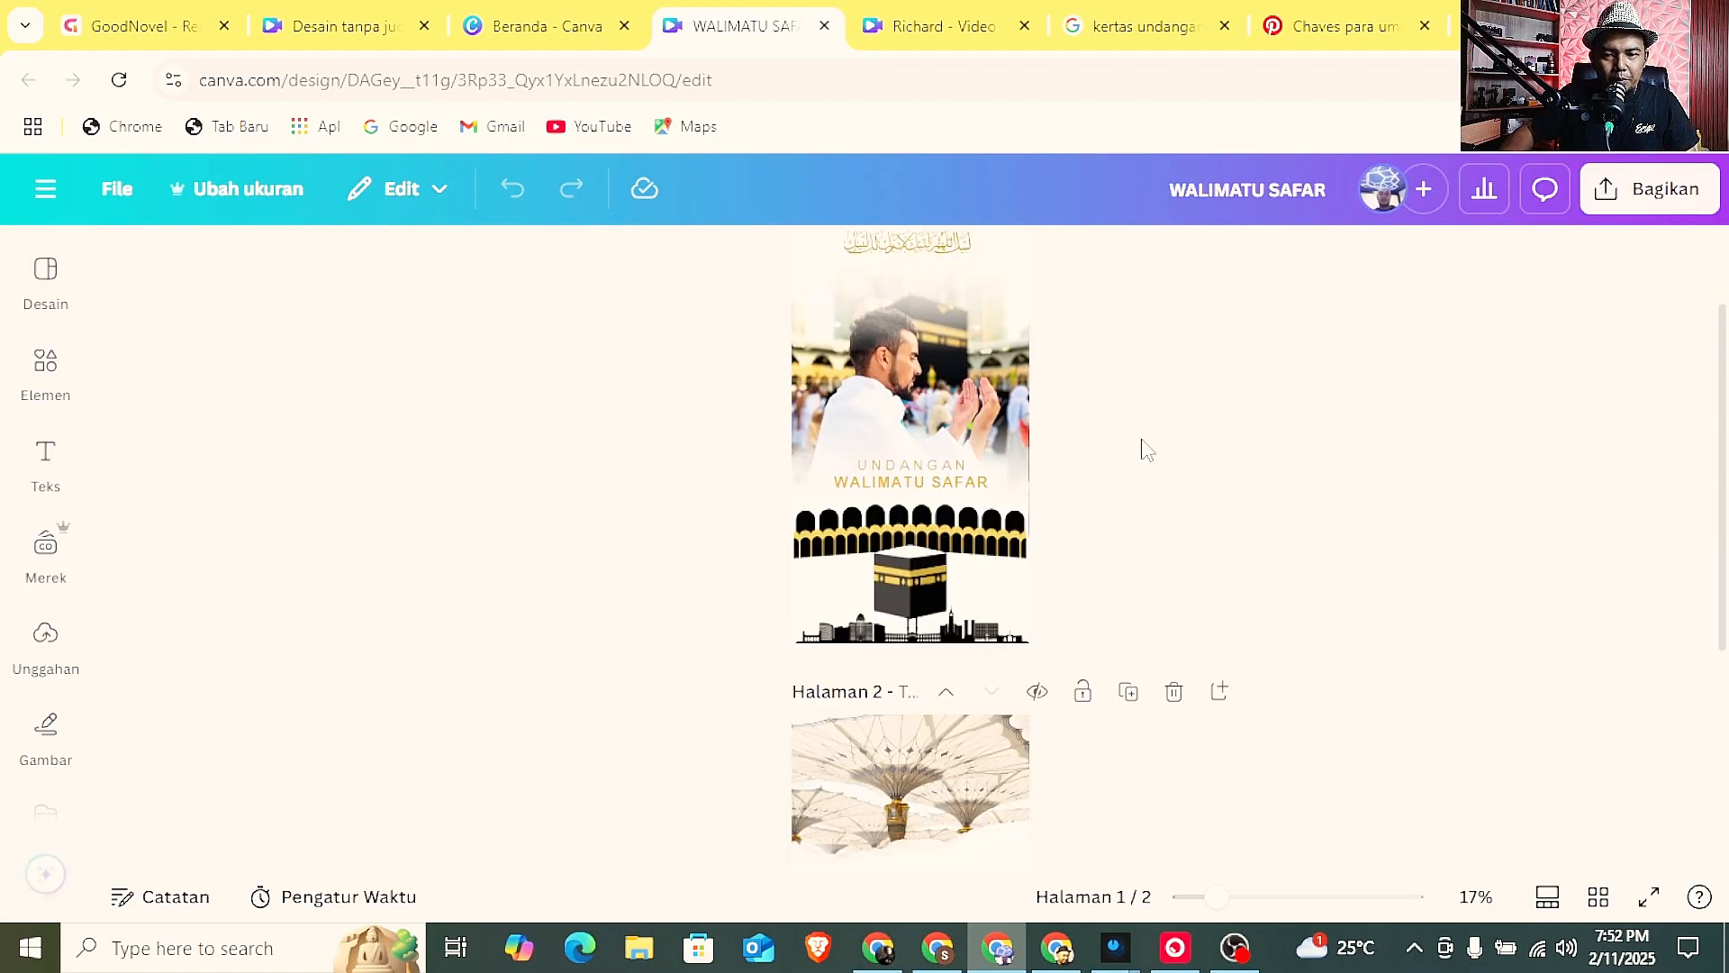
pyautogui.scroll(2, 1142, 448)
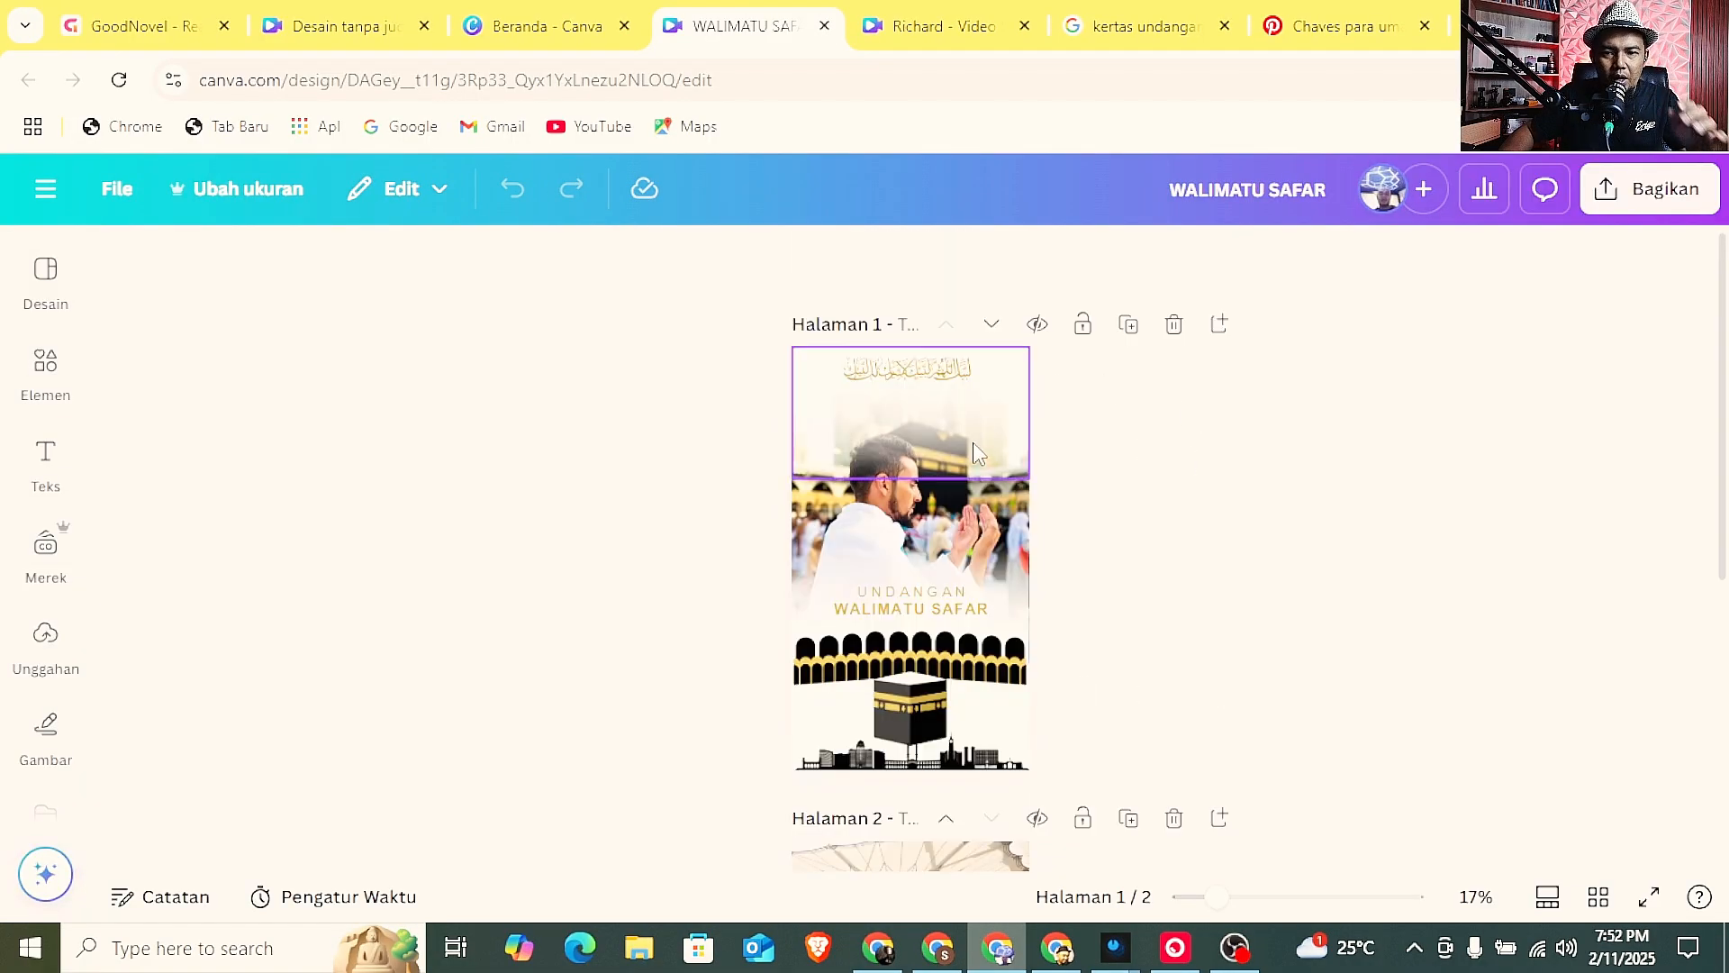
pyautogui.scroll(-4, 1119, 463)
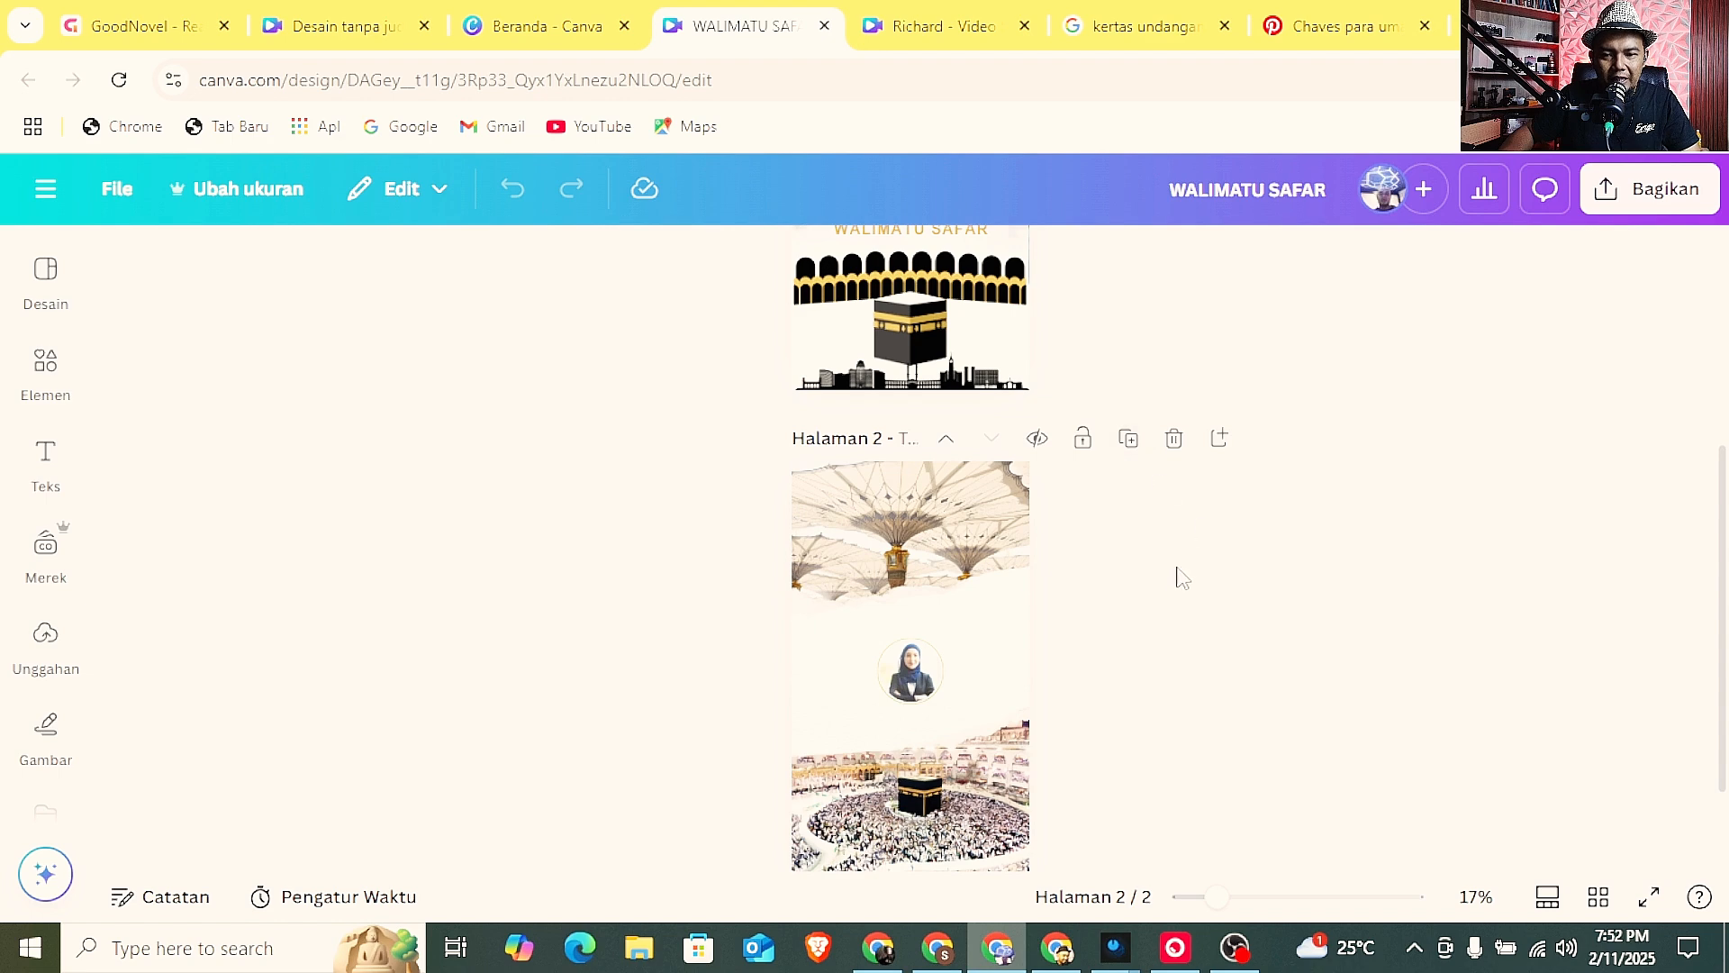
pyautogui.scroll(-1, 1175, 581)
pyautogui.scroll(4, 1176, 584)
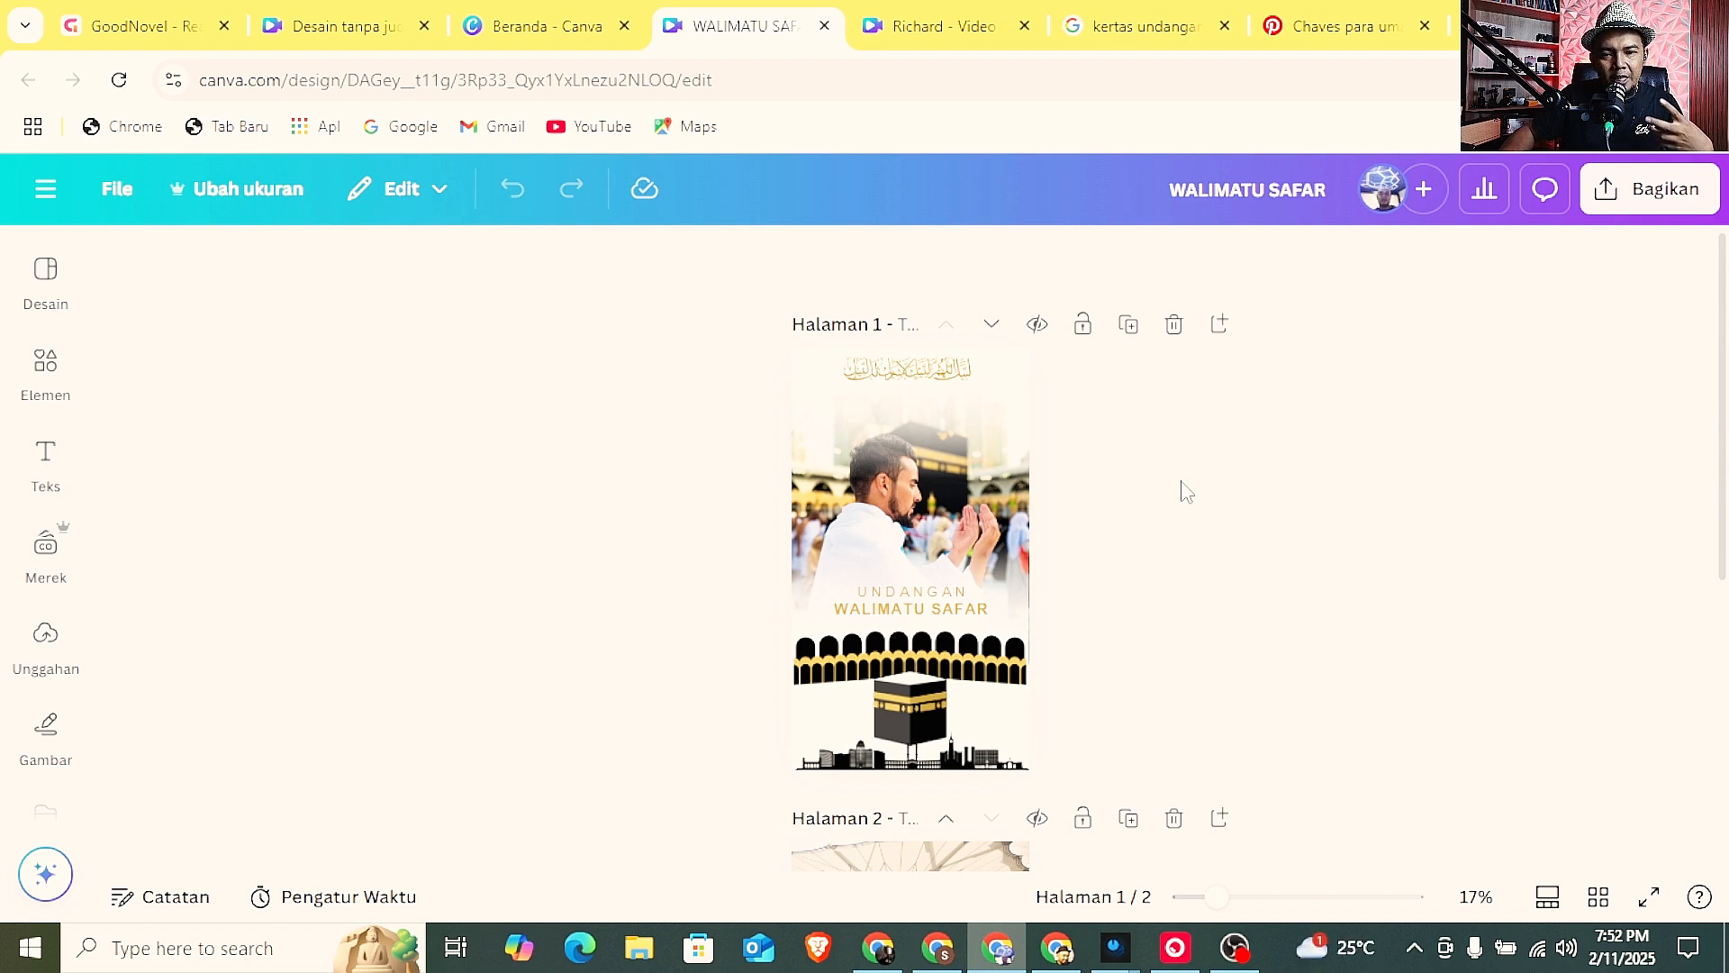
pyautogui.scroll(-1, 1187, 491)
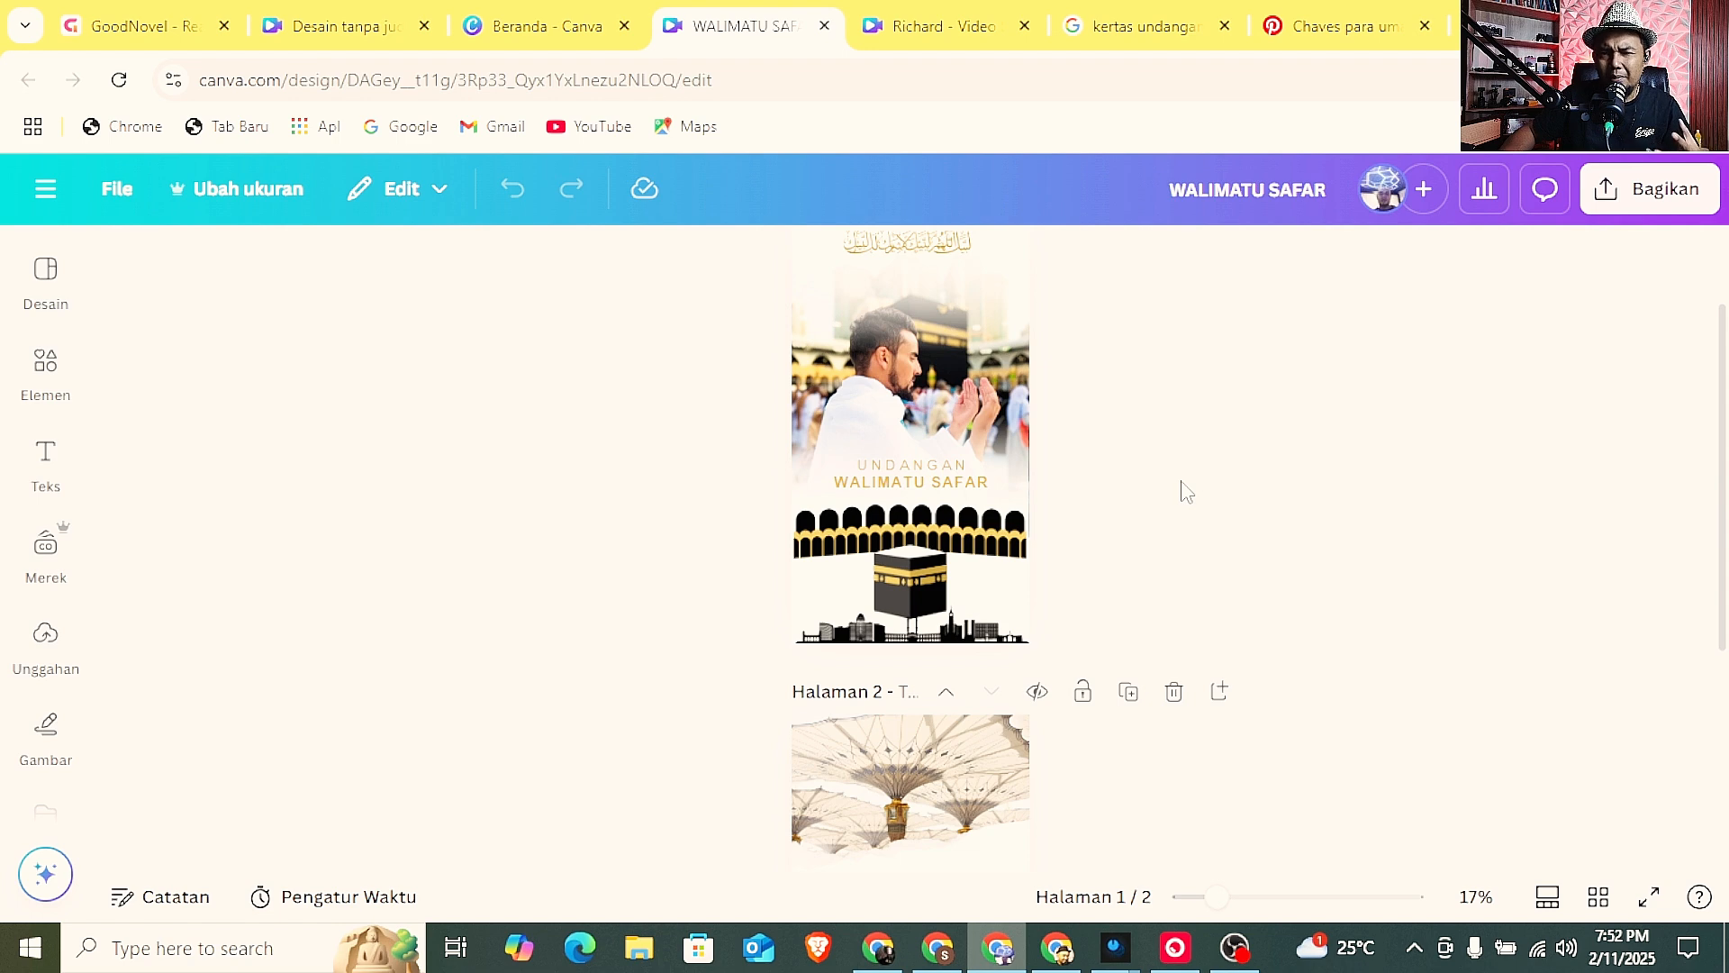
pyautogui.scroll(-2, 1182, 486)
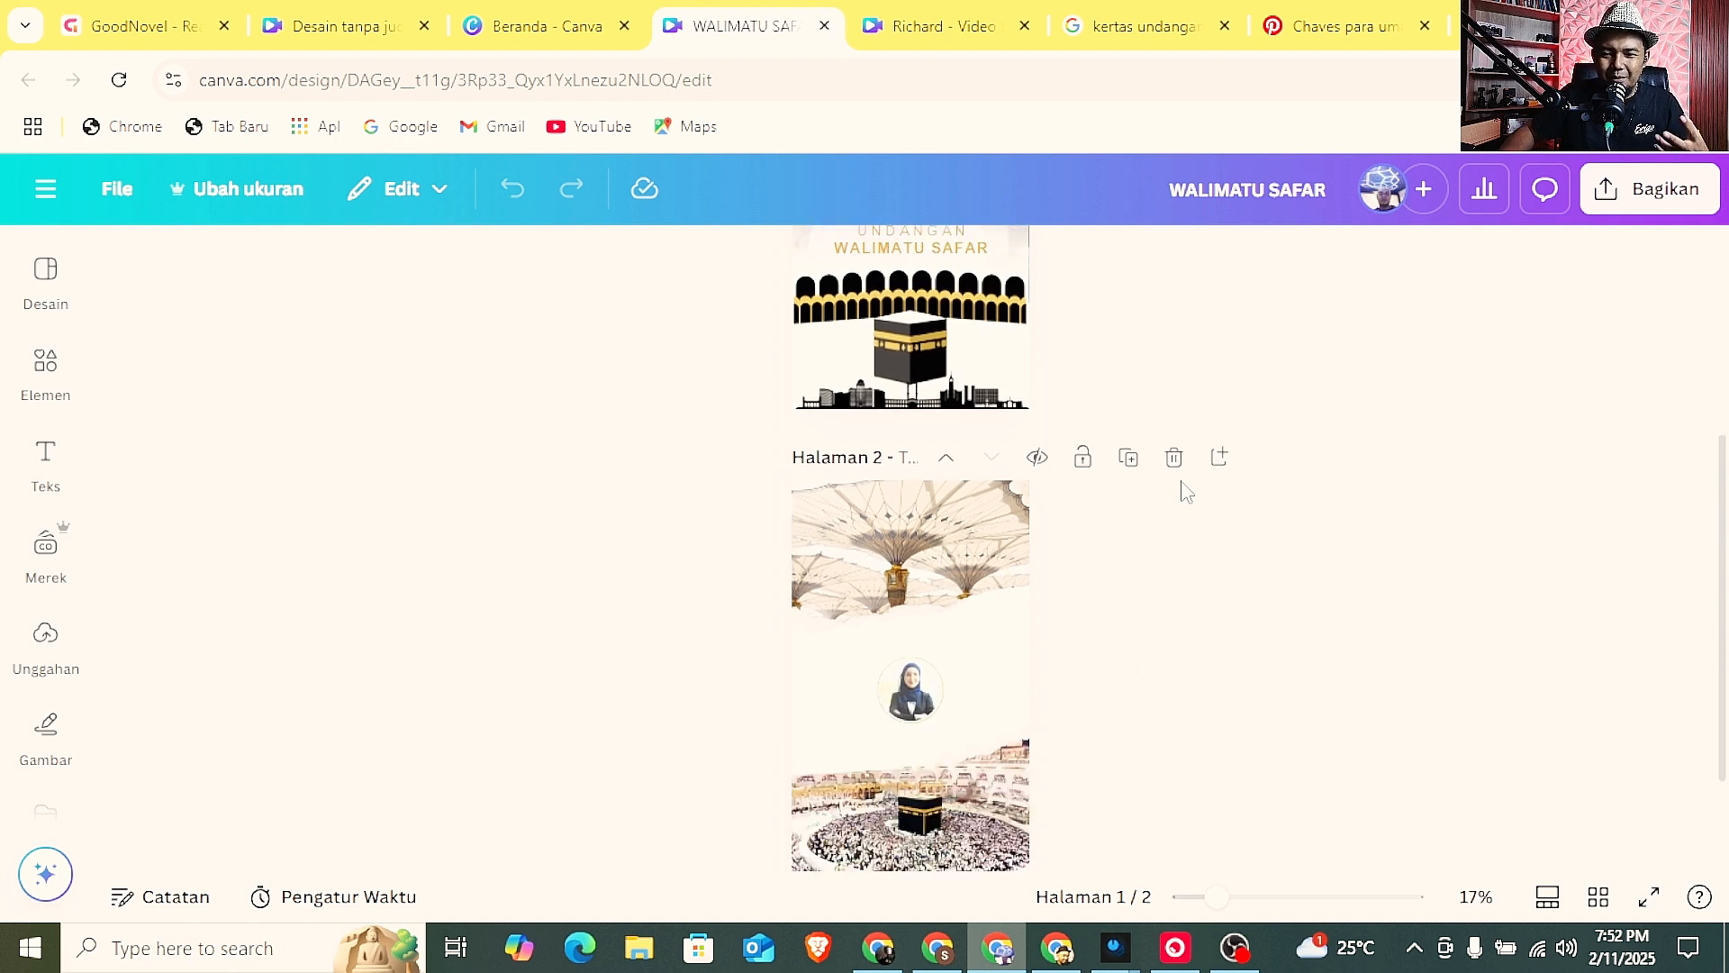
pyautogui.scroll(1, 1196, 509)
pyautogui.scroll(1, 1203, 521)
# Search the elements library for "umroh" to find graphics and photos like the Kaaba illustration on page 1.
pyautogui.click(878, 536)
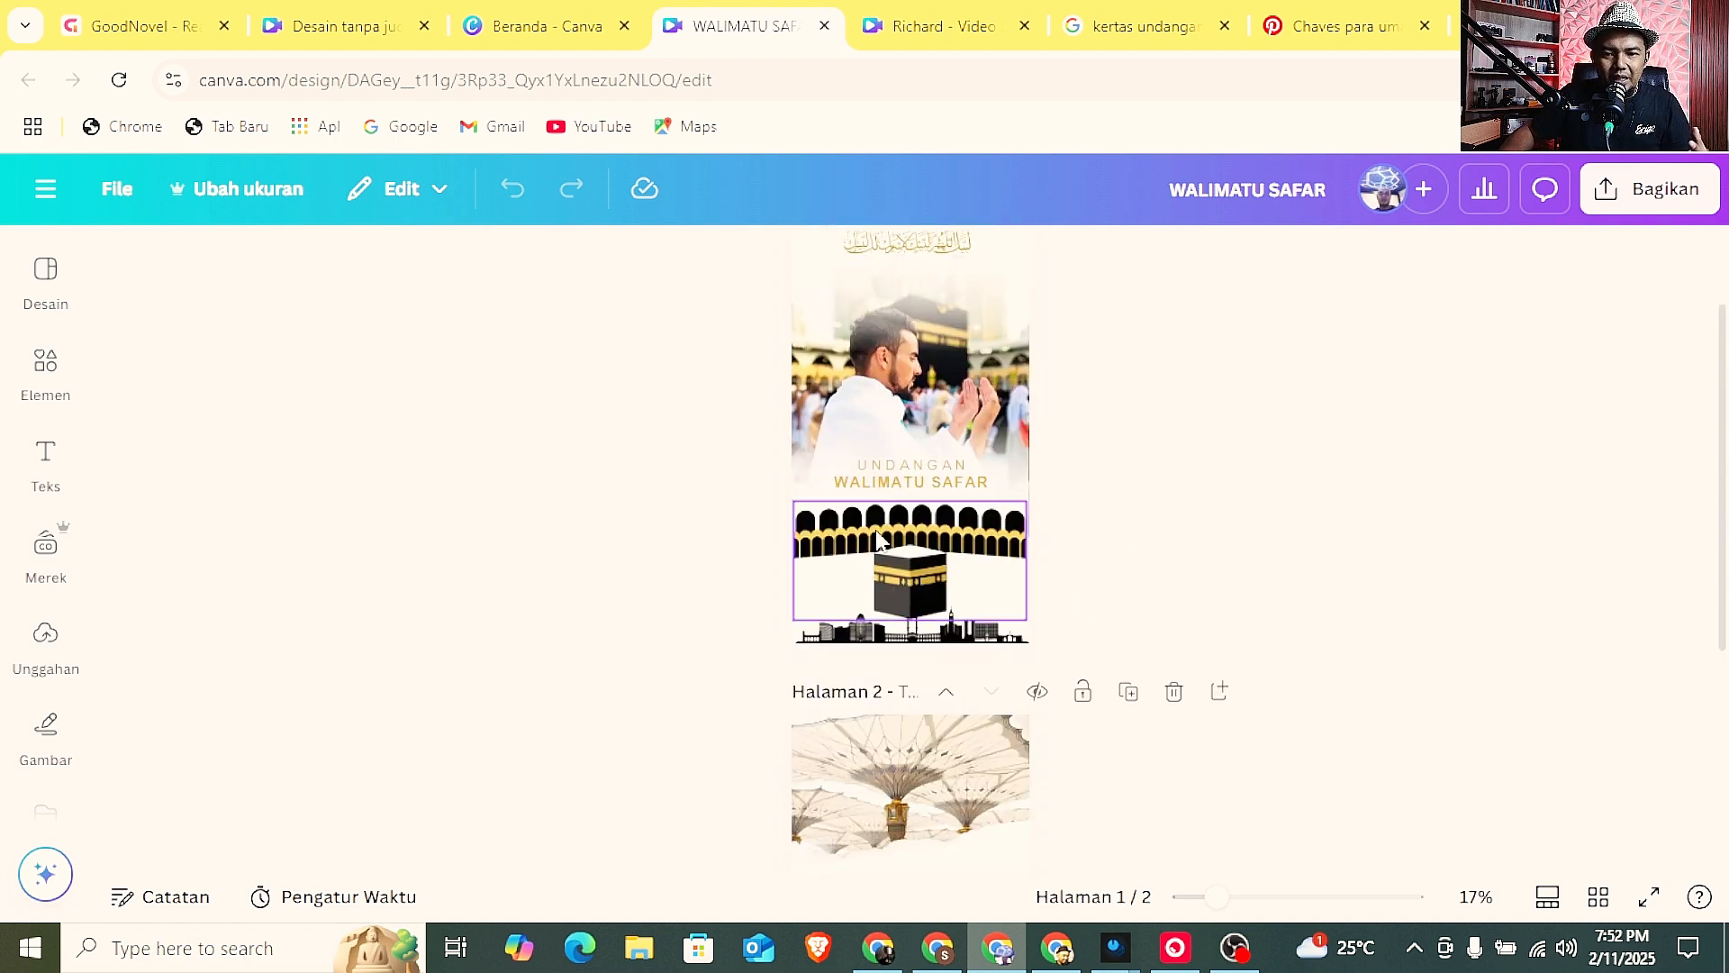
pyautogui.click(45, 370)
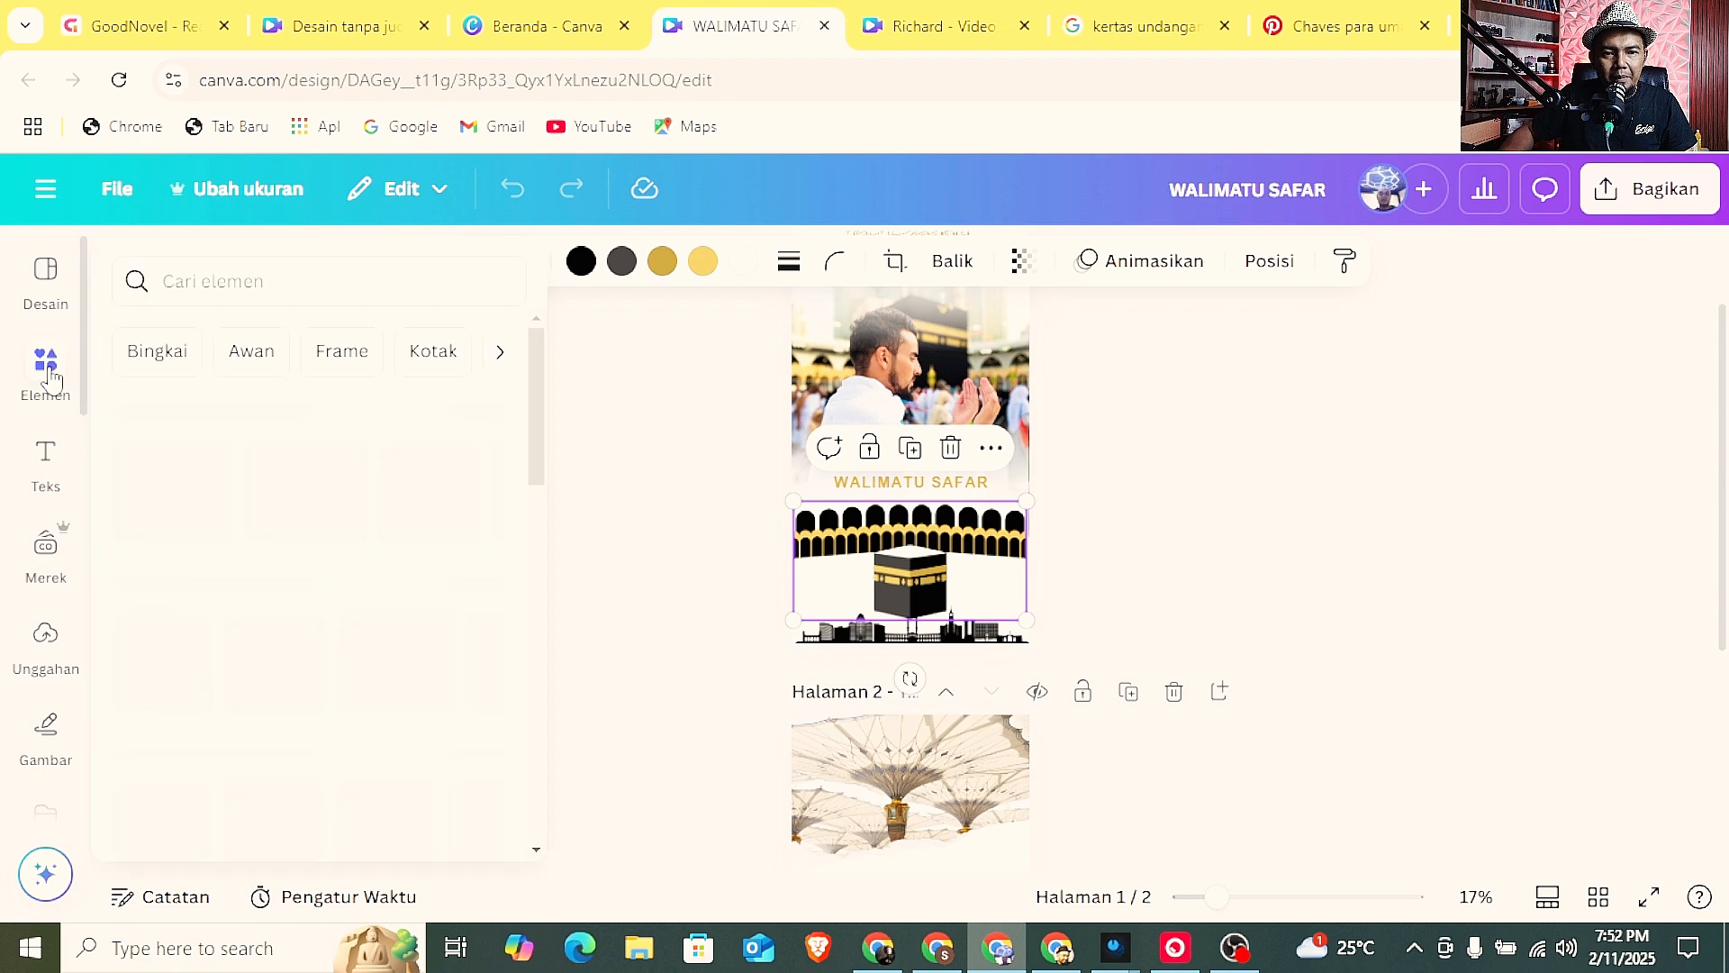
pyautogui.scroll(1, 1162, 563)
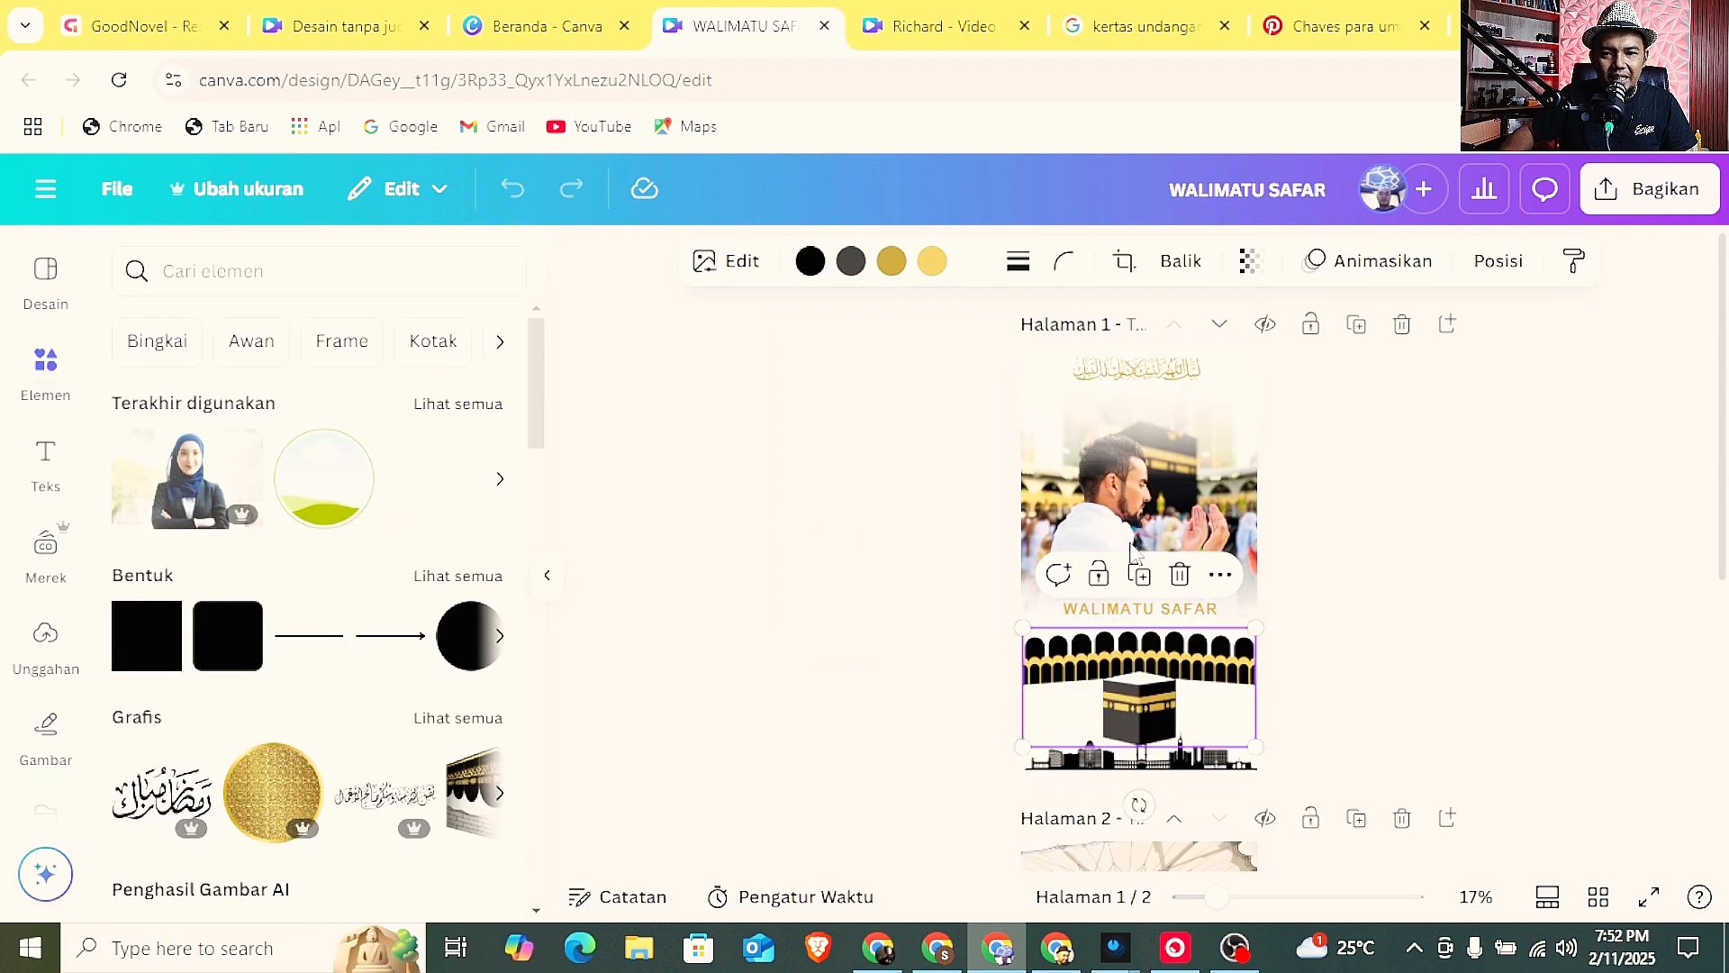
pyautogui.click(332, 282)
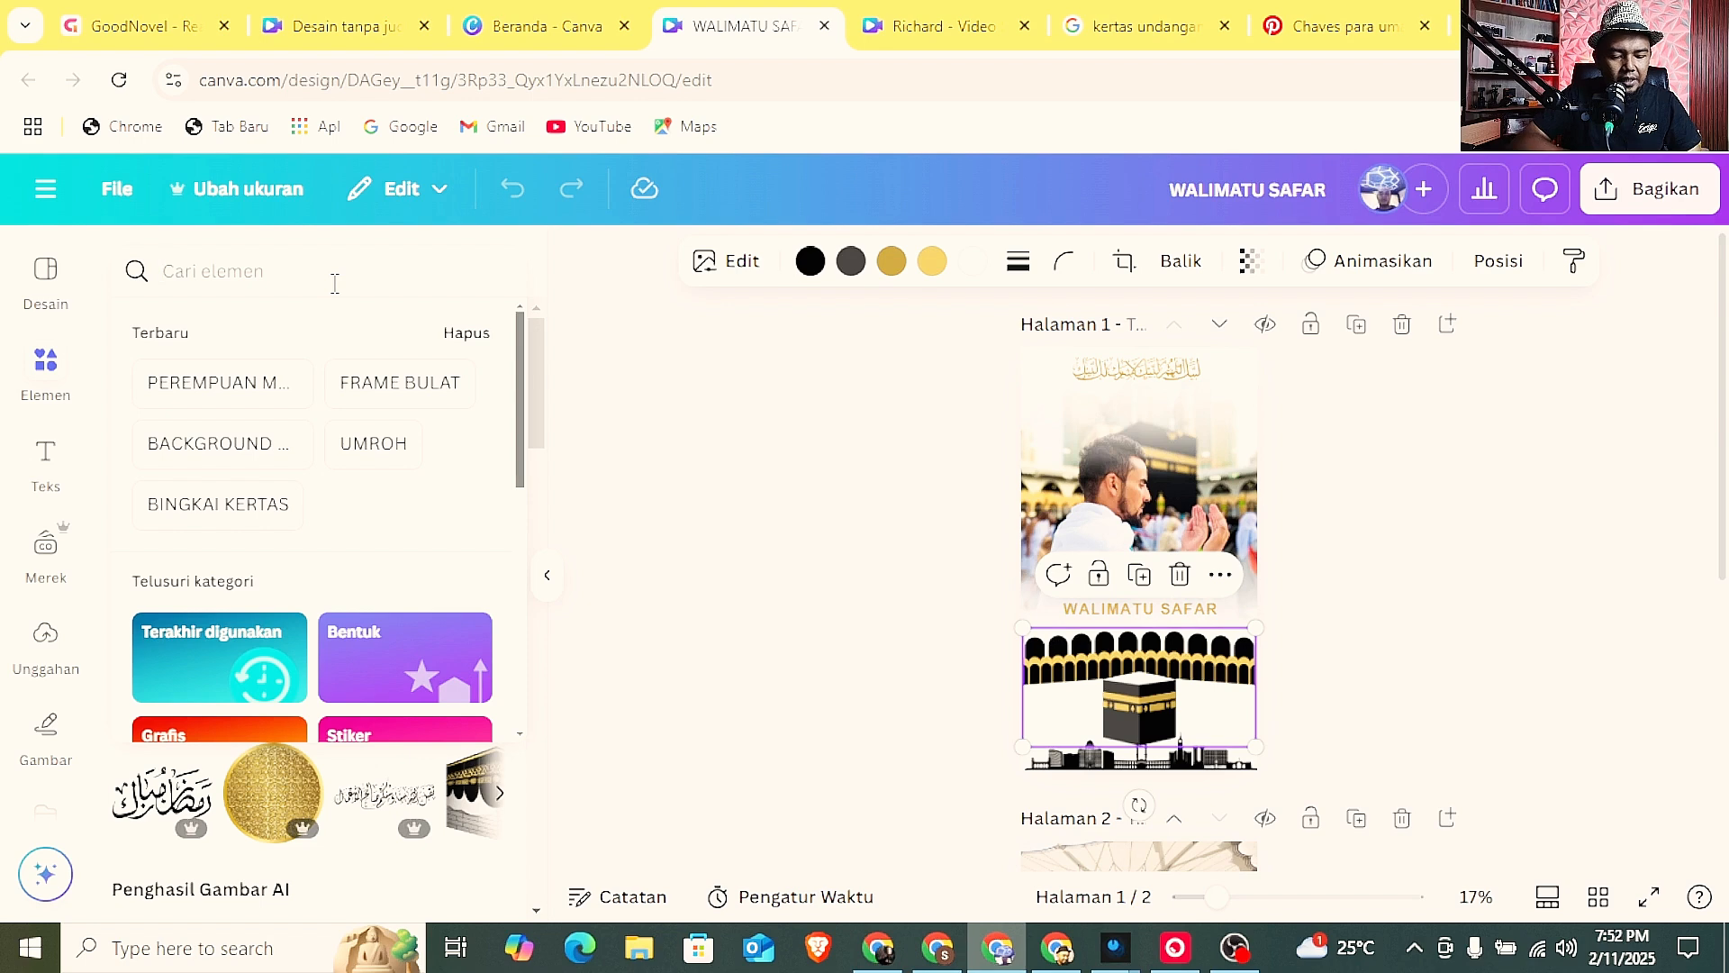
pyautogui.write('umroh')
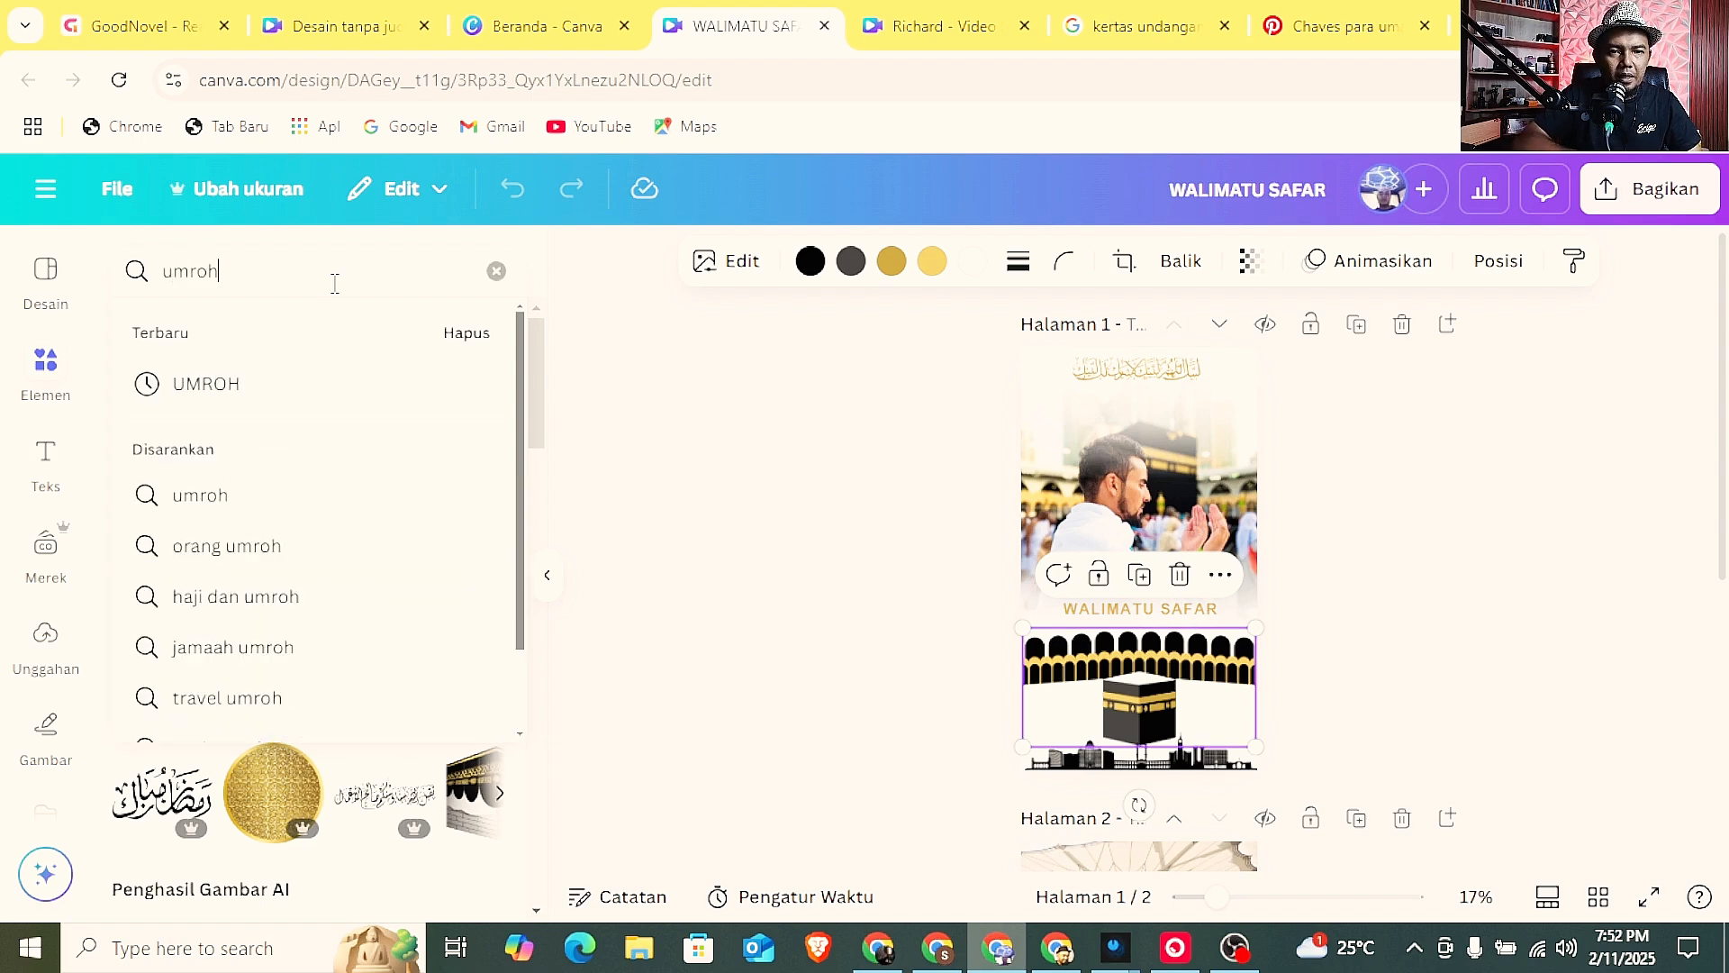
pyautogui.press('Return')
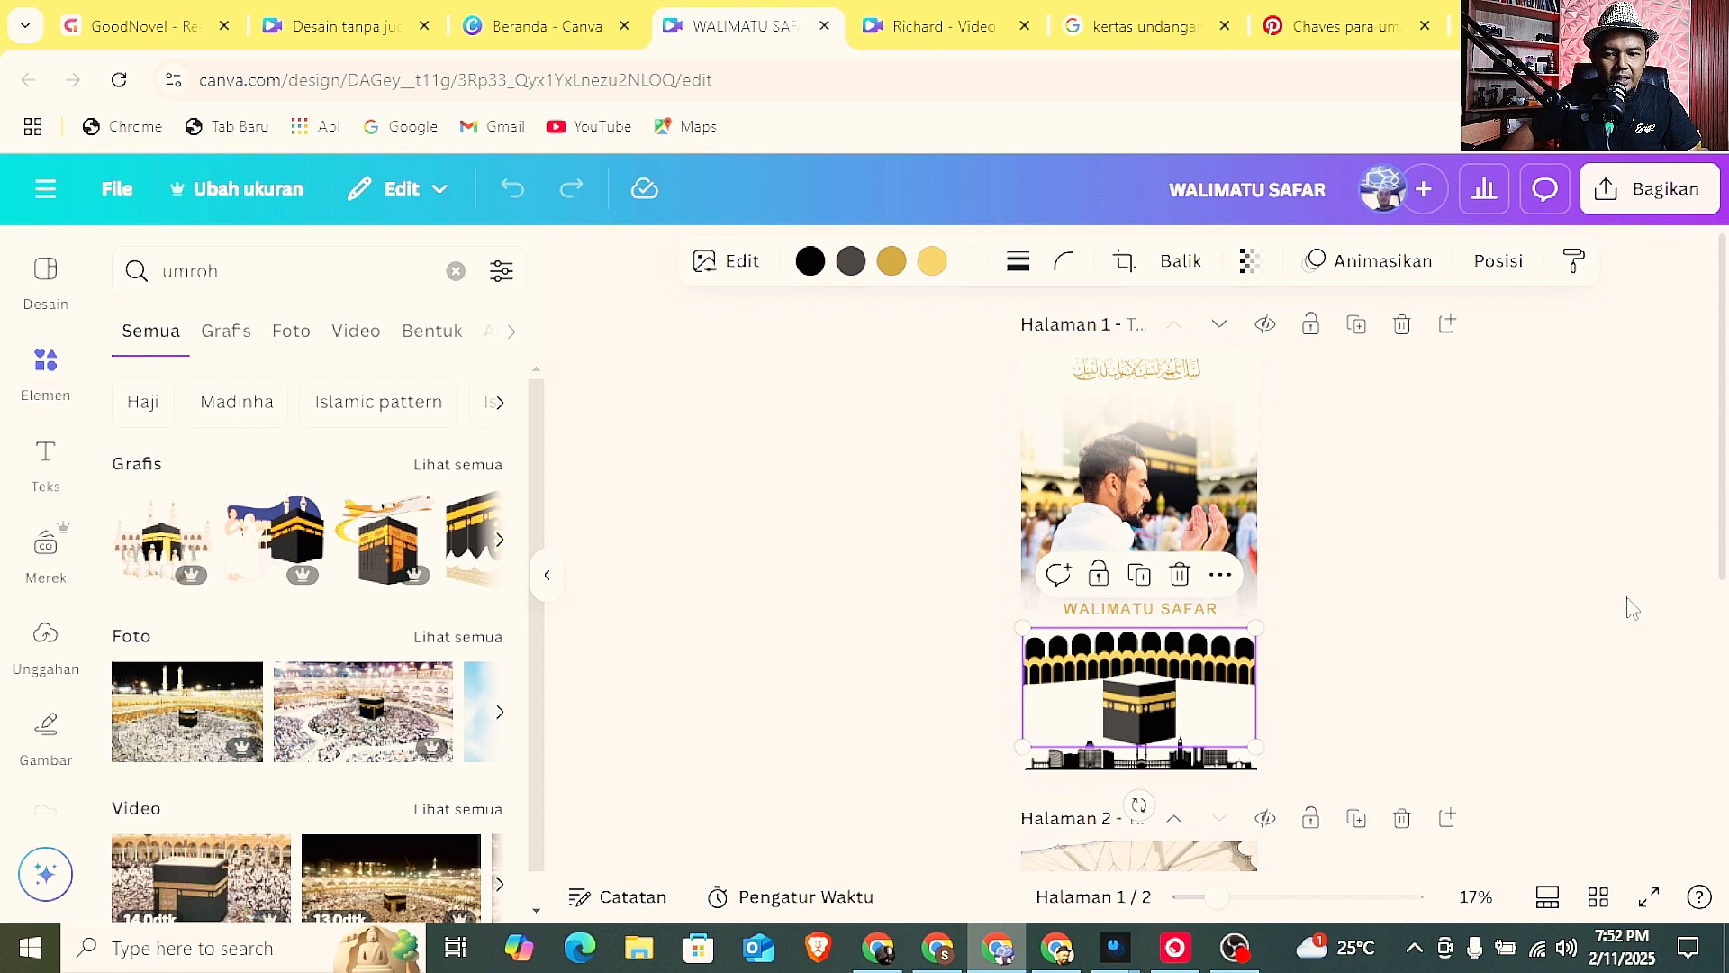
pyautogui.click(1399, 513)
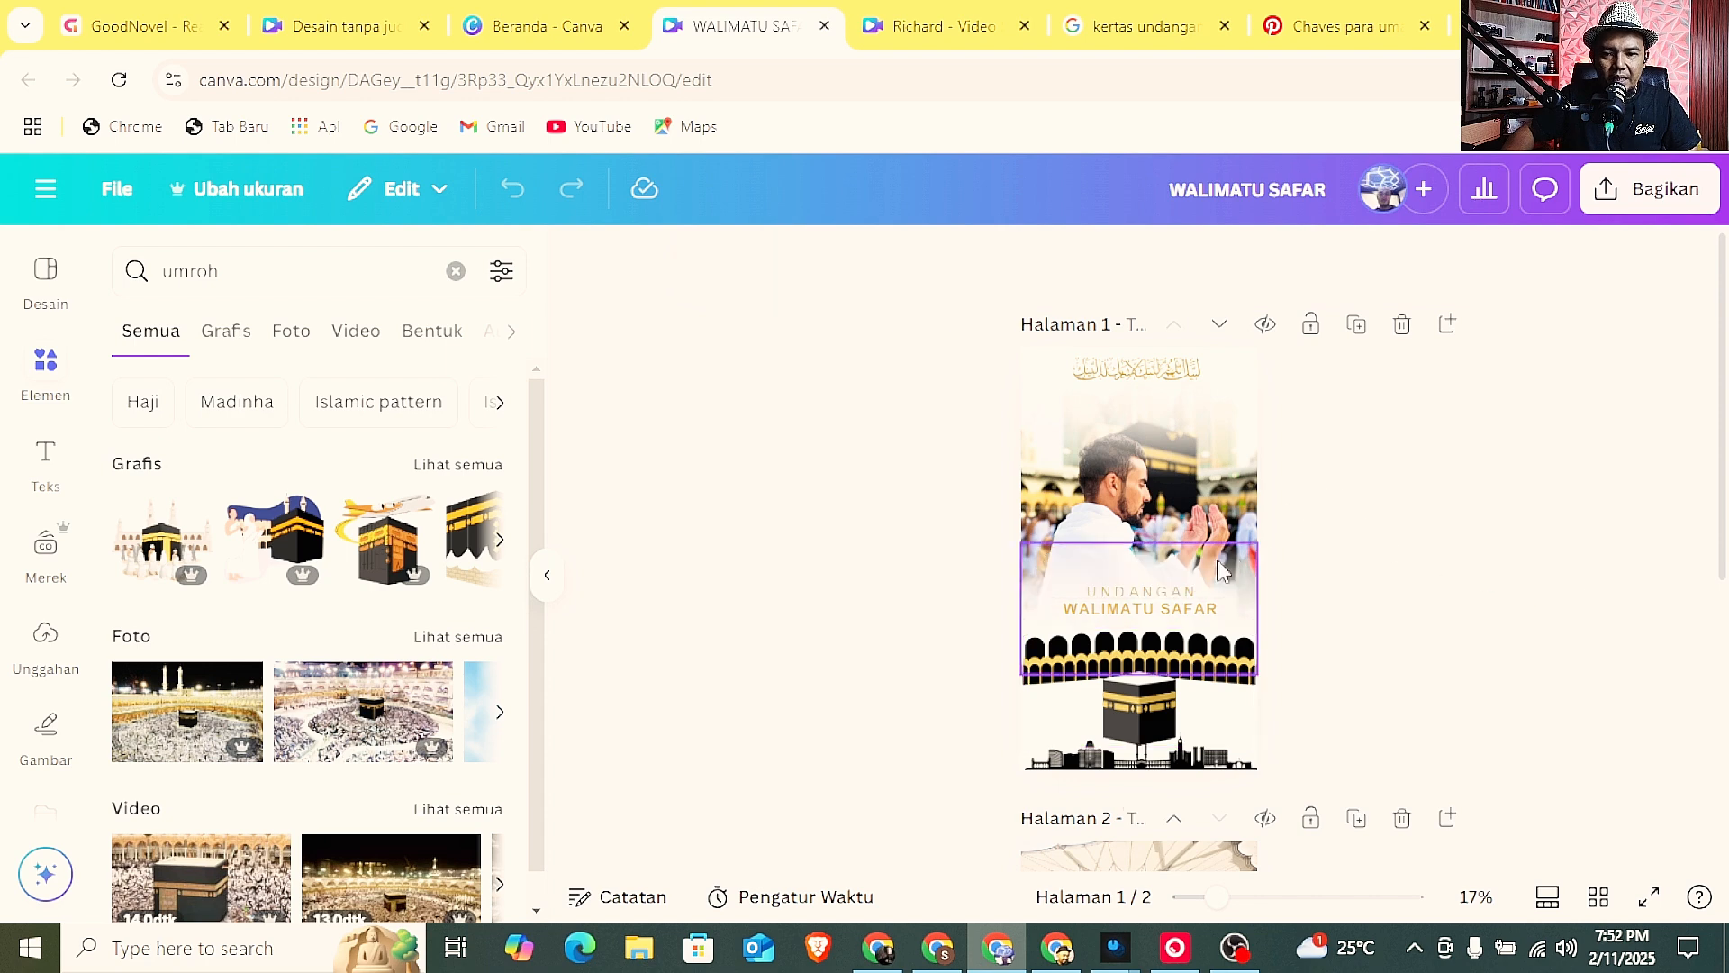
# Nudge the UNDANGAN text on page 1 slightly up, then back down, keeping it centred just above the WALIMATU SAFAR title.
pyautogui.moveTo(1216, 898); pyautogui.dragTo(1244, 899)
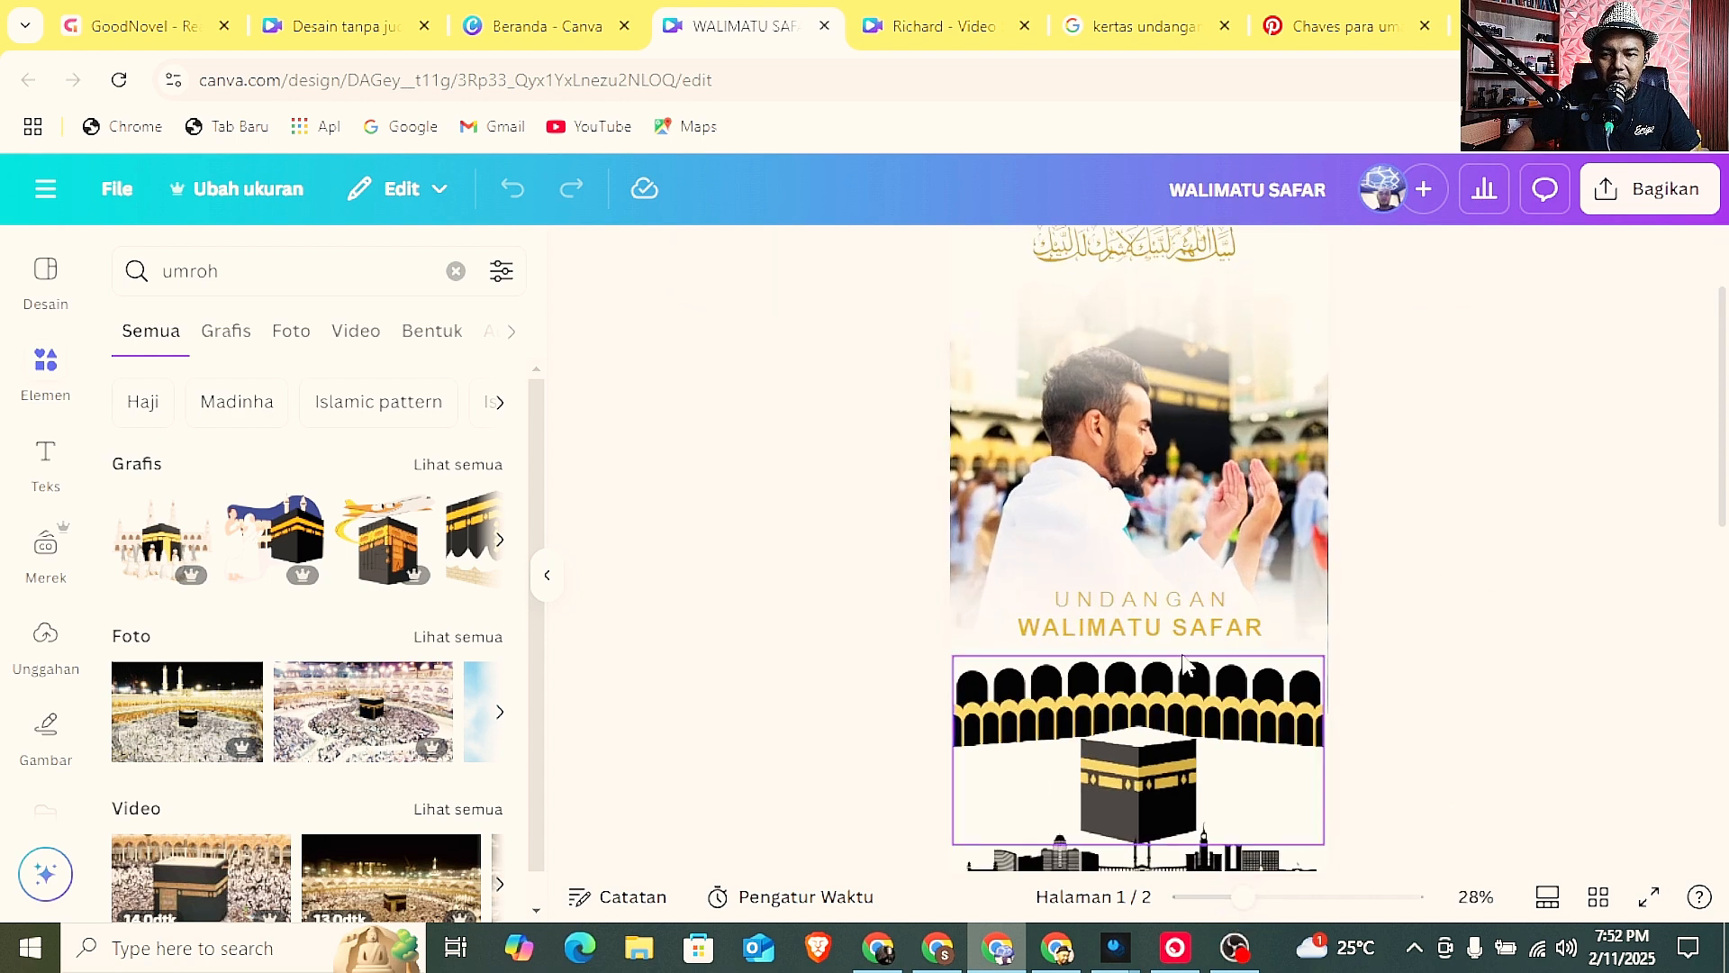
pyautogui.click(1140, 600)
pyautogui.moveTo(1139, 603); pyautogui.dragTo(1137, 589)
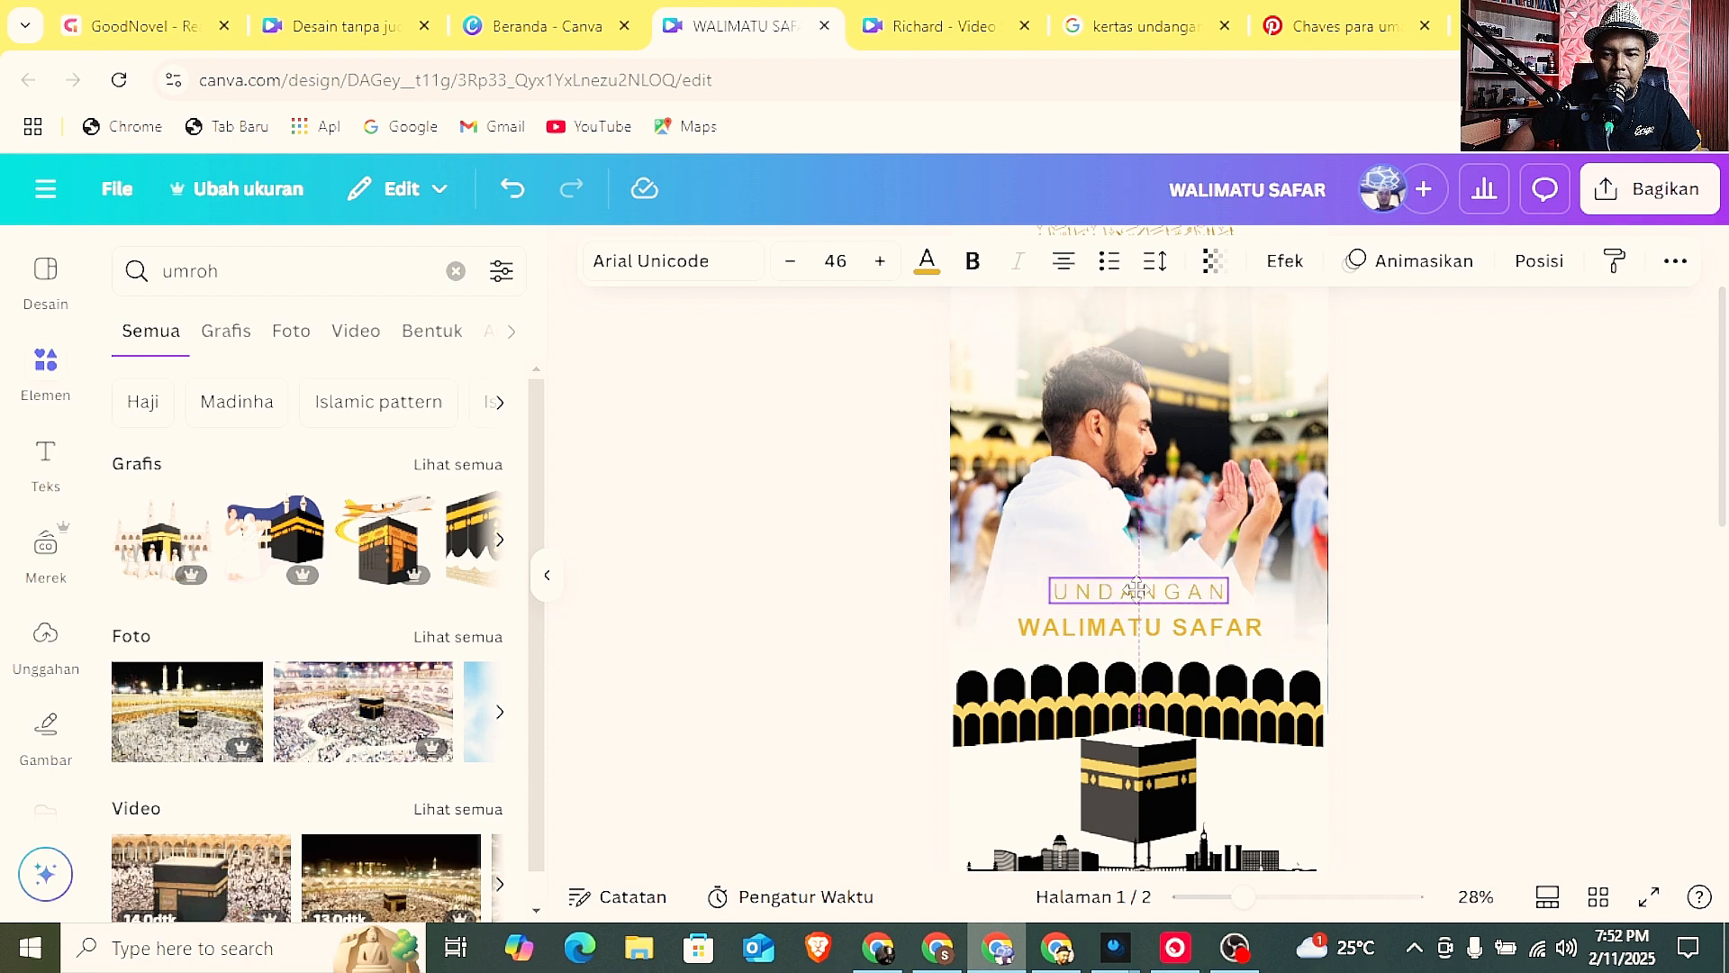
pyautogui.click(1567, 559)
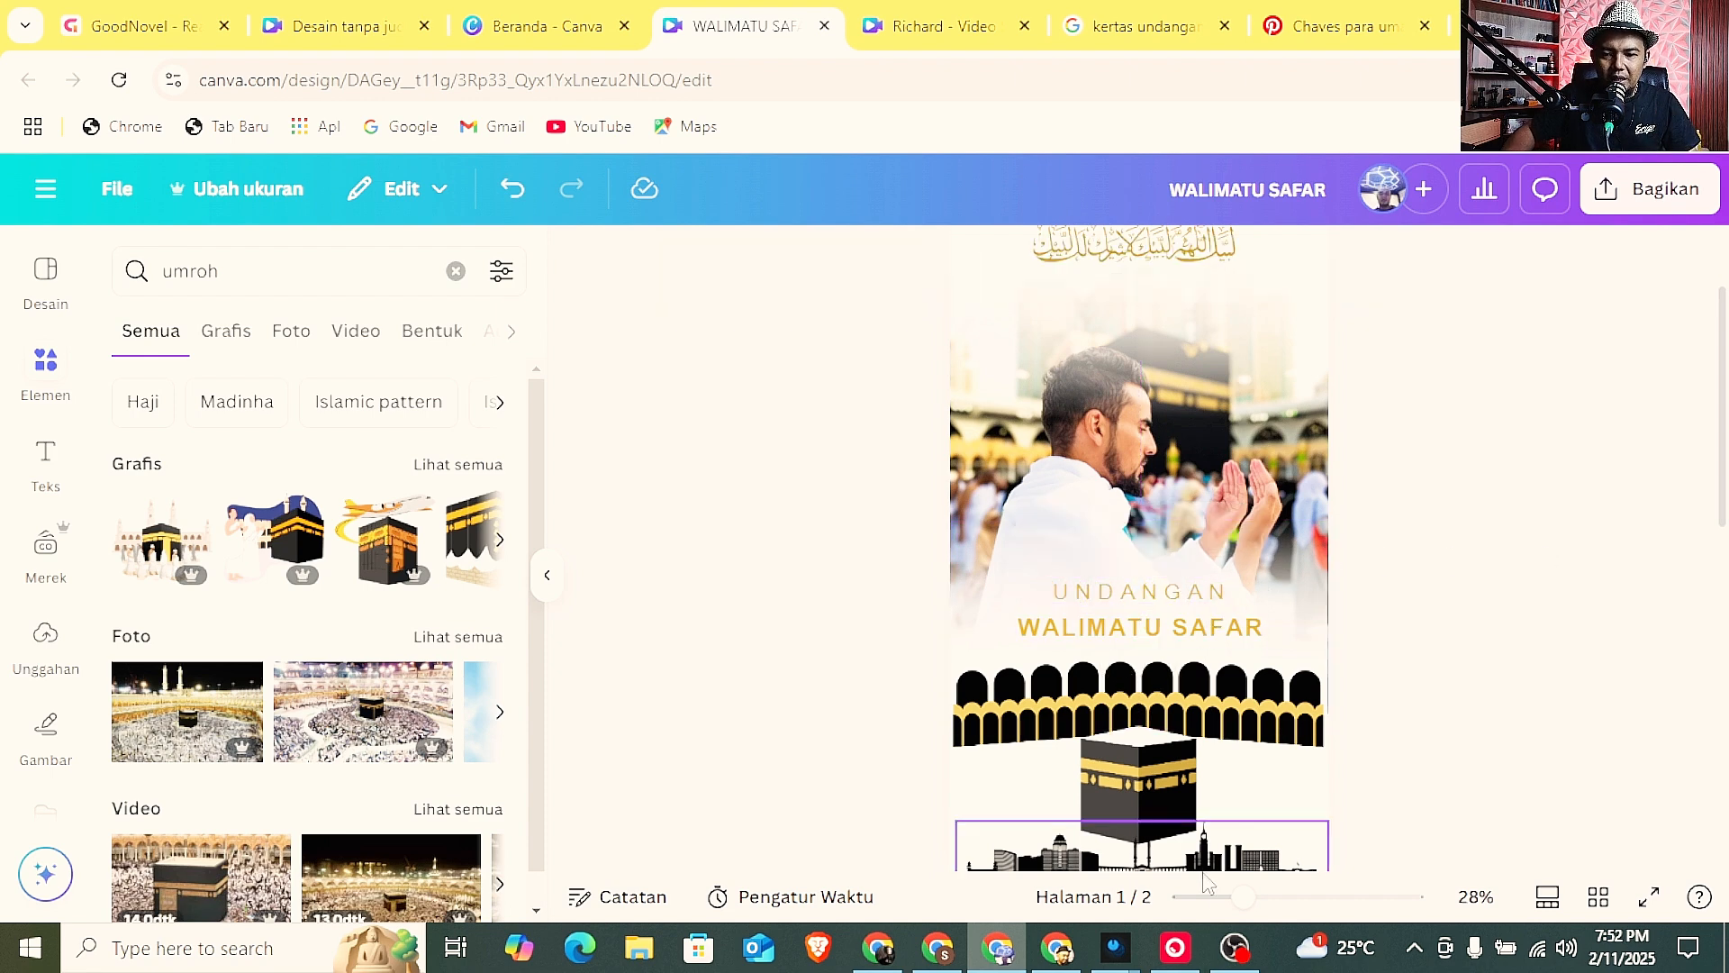
pyautogui.moveTo(1244, 897); pyautogui.dragTo(1271, 897)
pyautogui.moveTo(1187, 596); pyautogui.dragTo(1185, 609)
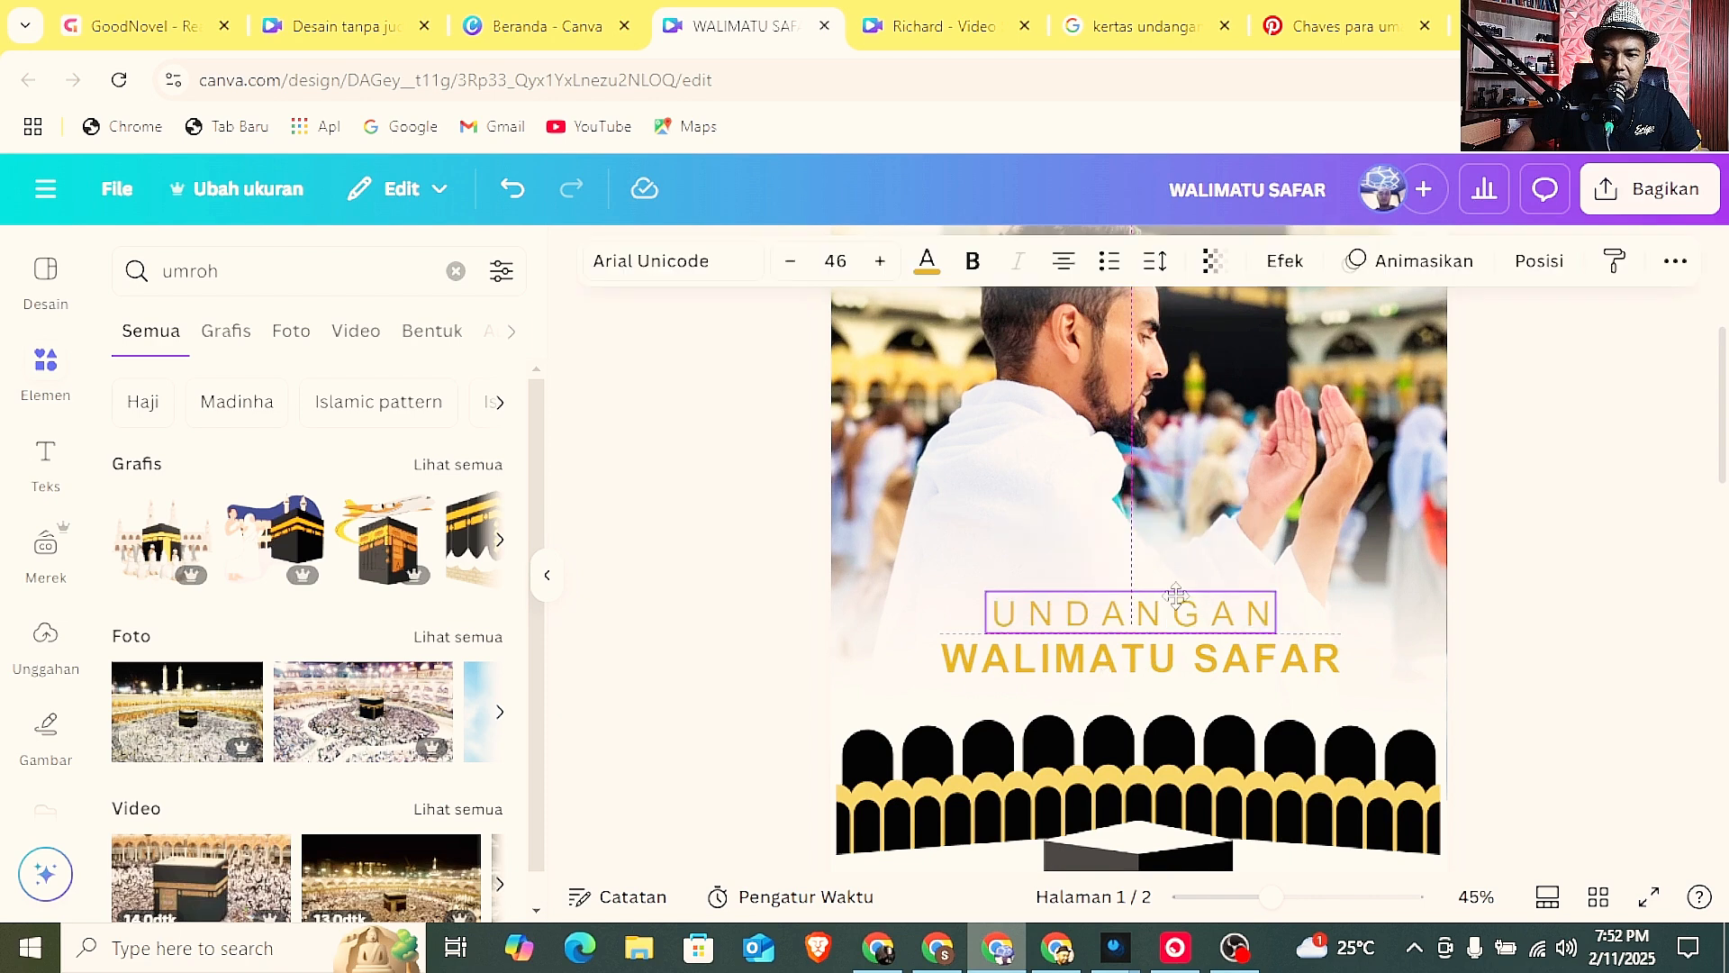
pyautogui.click(1536, 625)
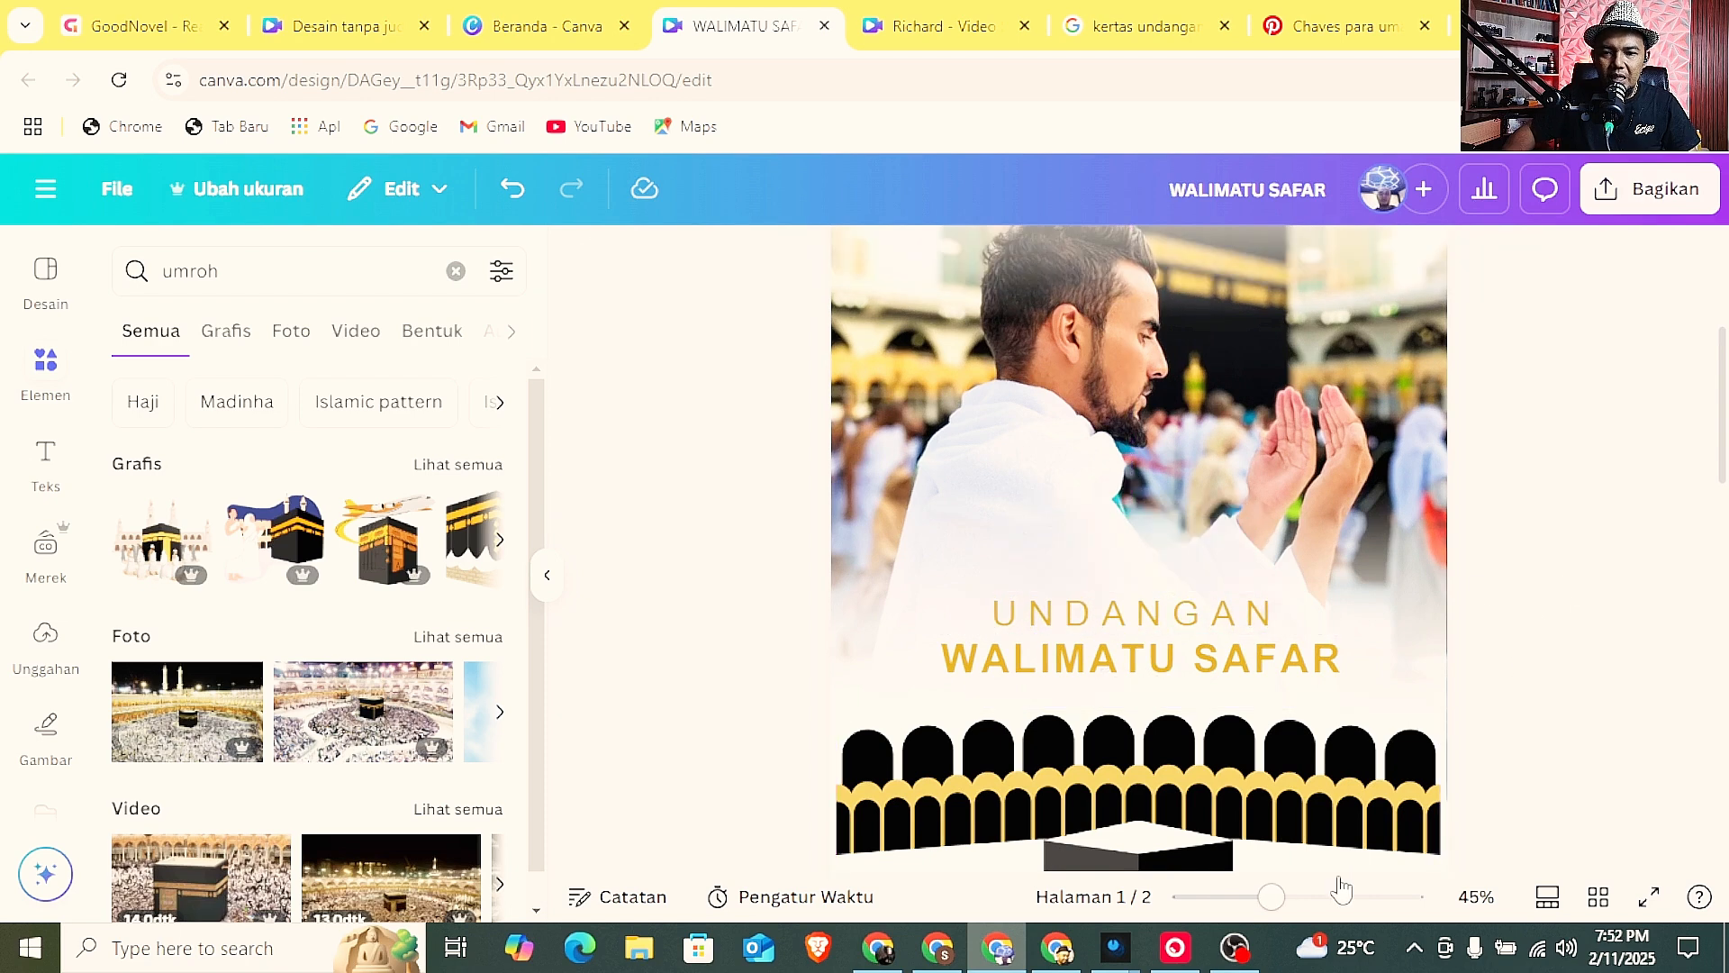
pyautogui.moveTo(1271, 897); pyautogui.dragTo(1237, 899)
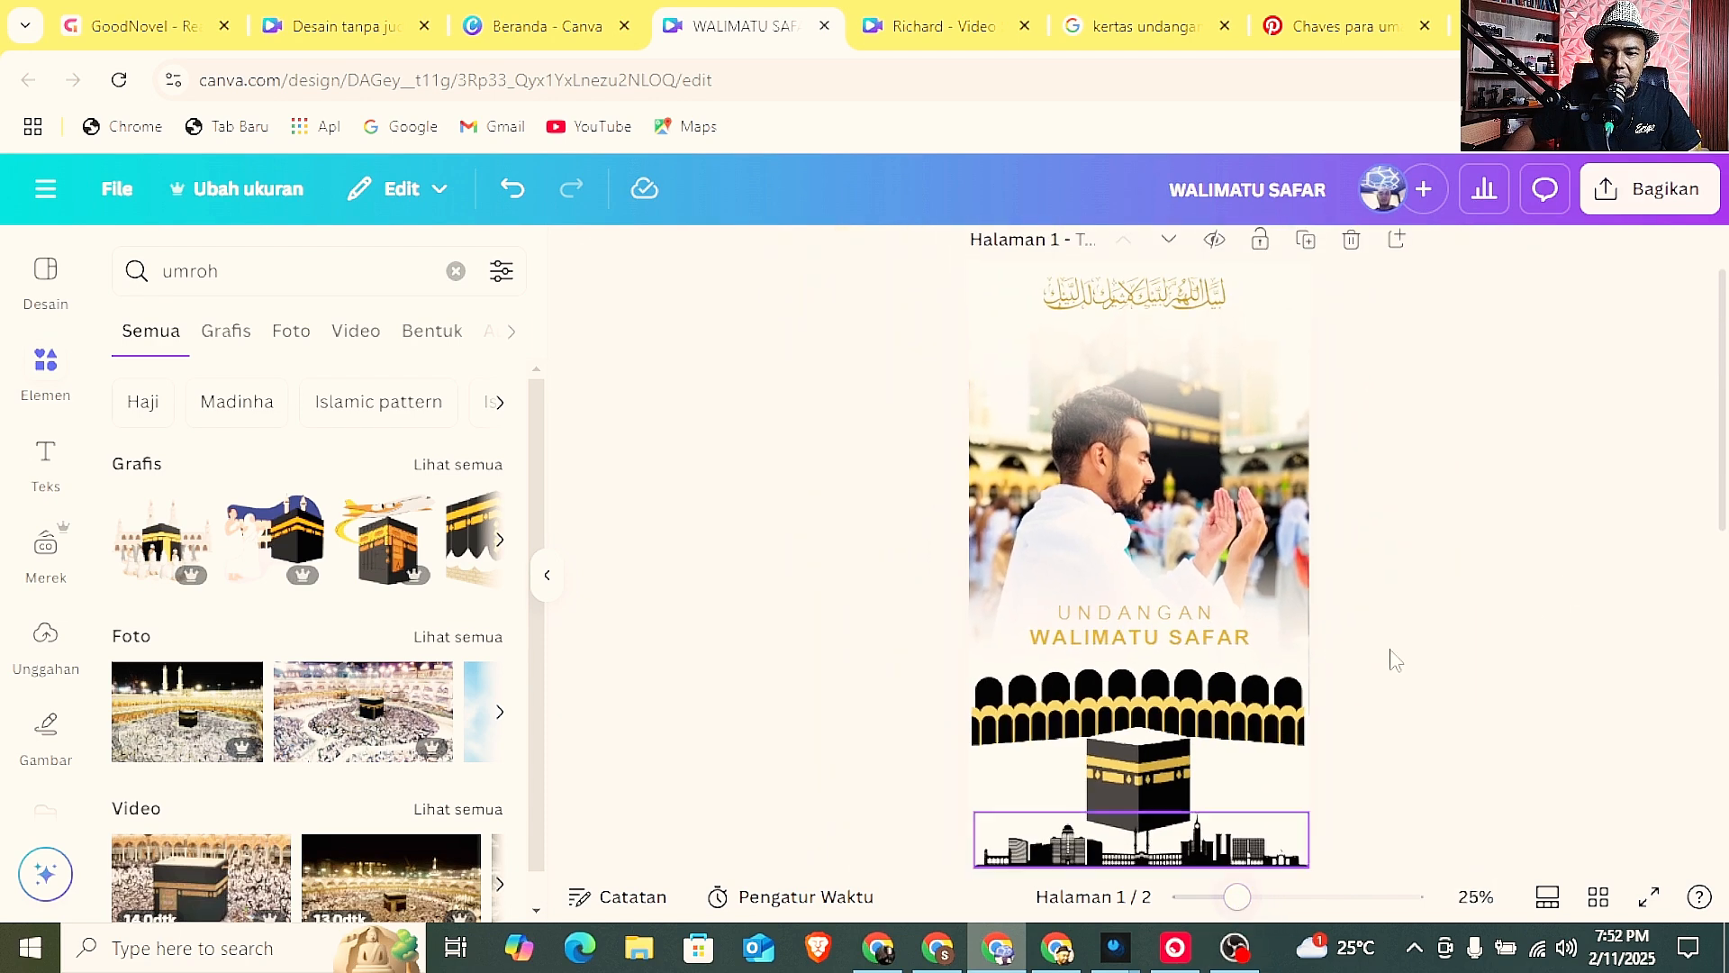
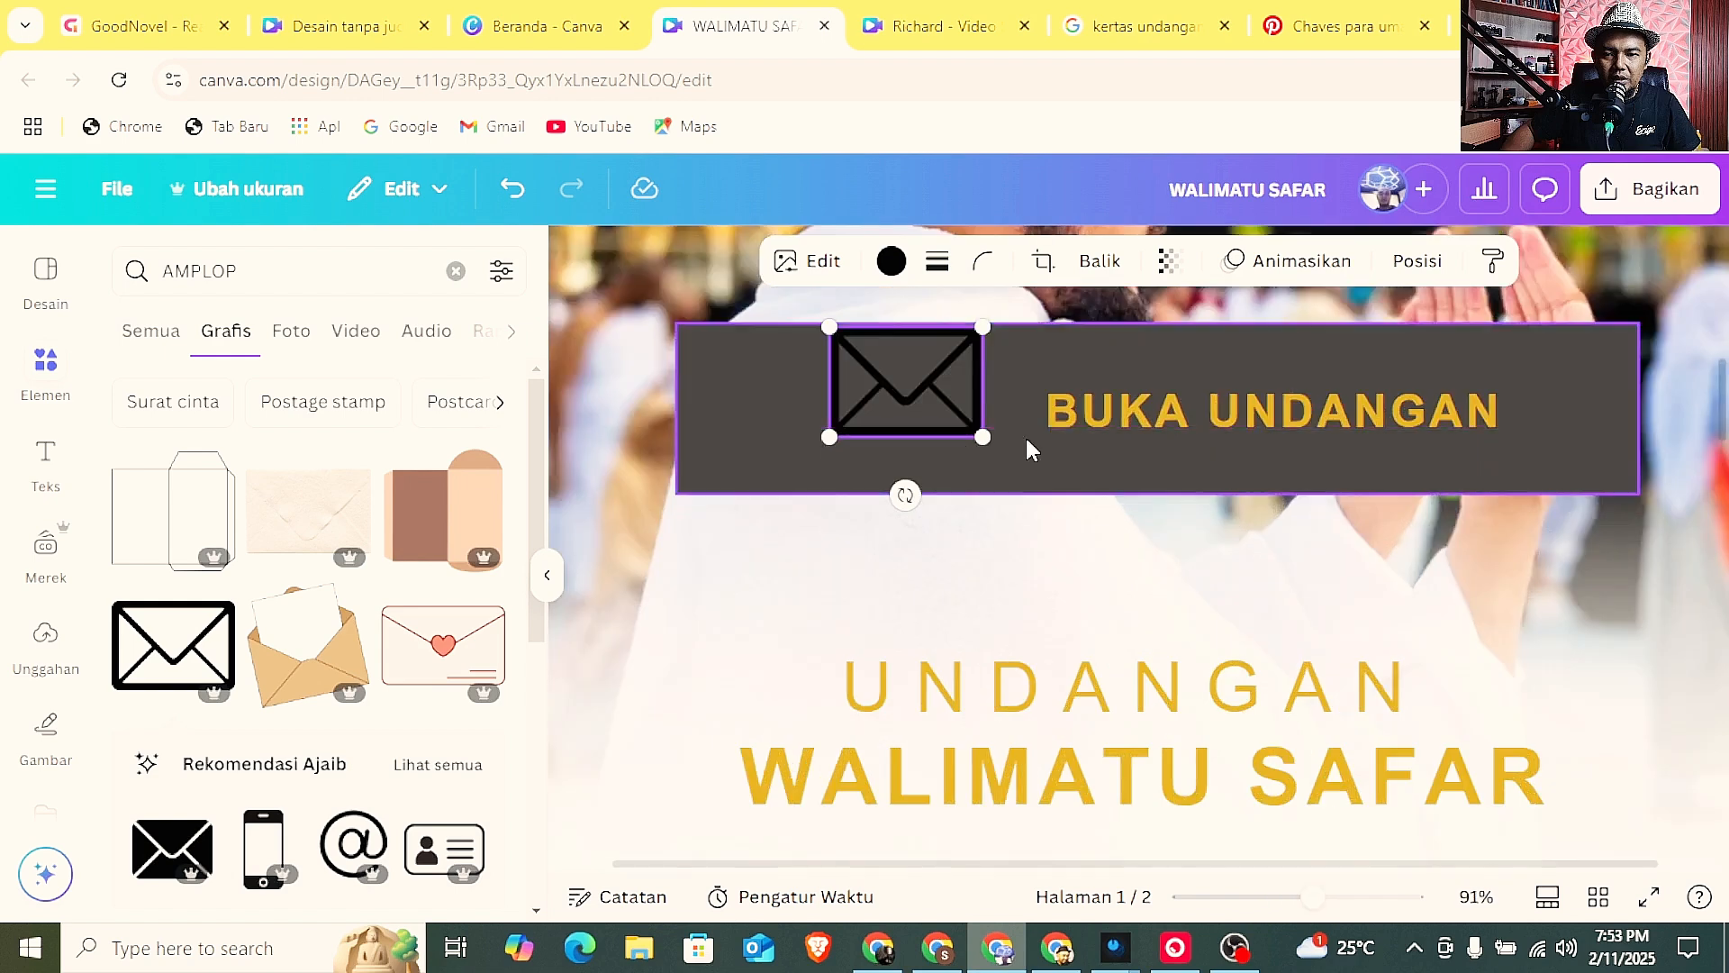
# Shrink the envelope icon to fit beside the BUKA UNDANGAN text in the dark bar and recolour it with a document gold.
pyautogui.moveTo(827, 329); pyautogui.dragTo(897, 414)
pyautogui.moveTo(1111, 429); pyautogui.dragTo(1071, 438)
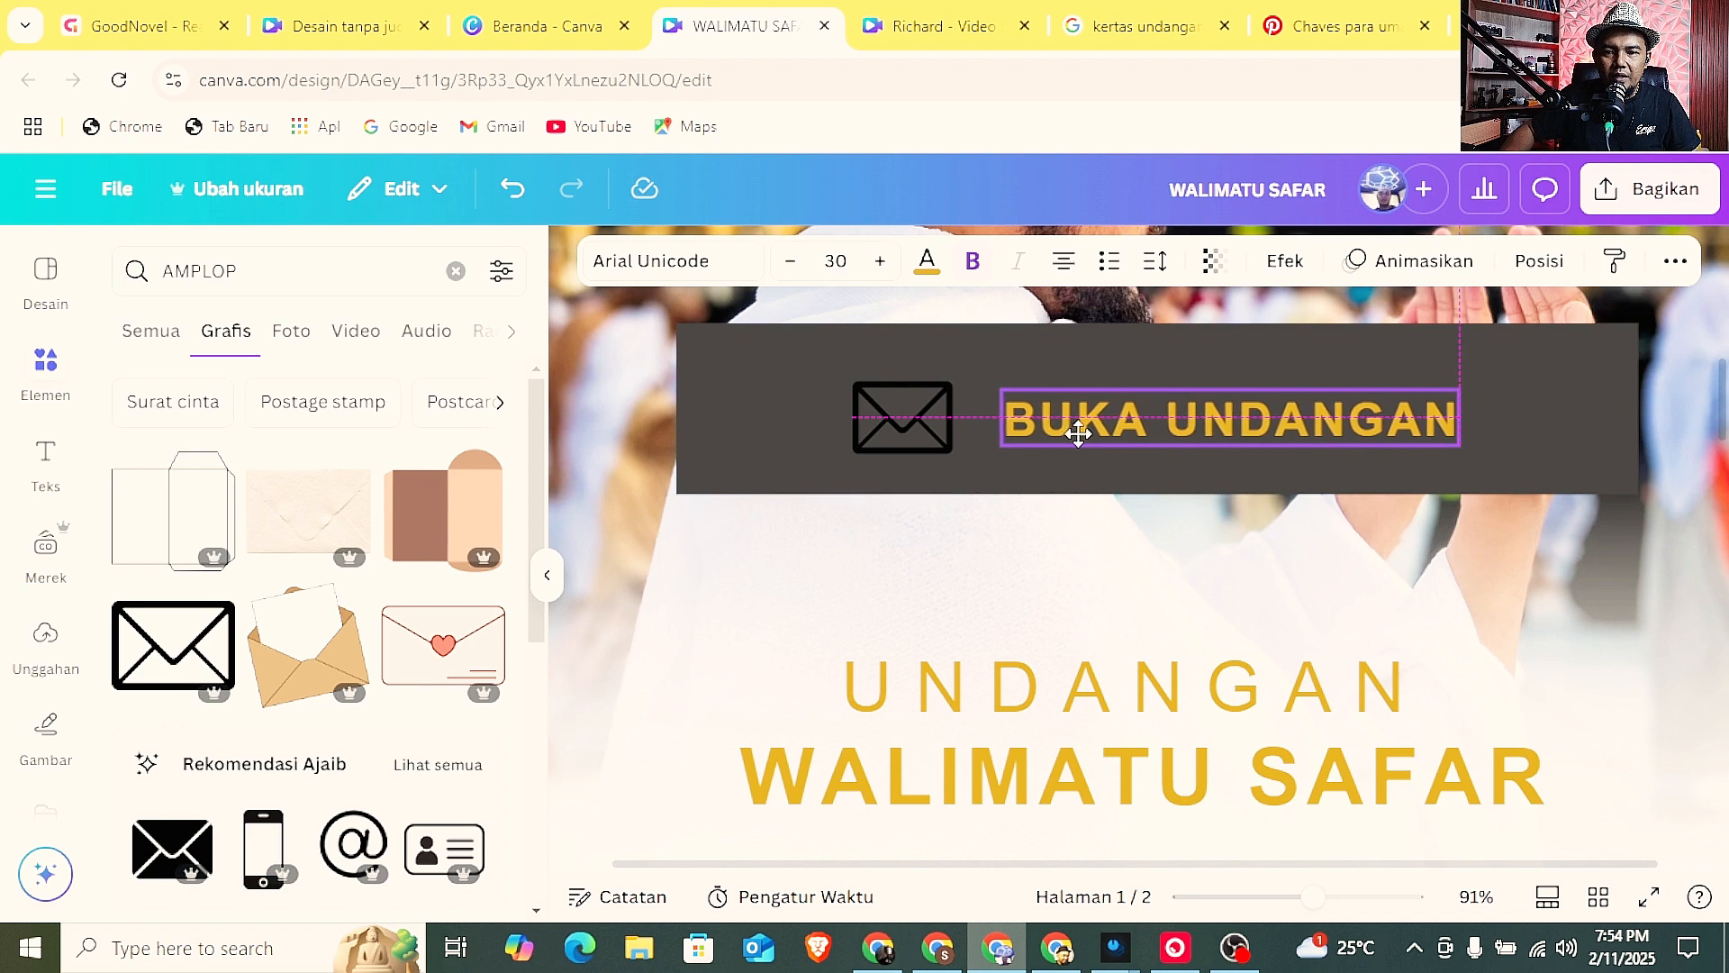
pyautogui.click(887, 407)
pyautogui.click(892, 261)
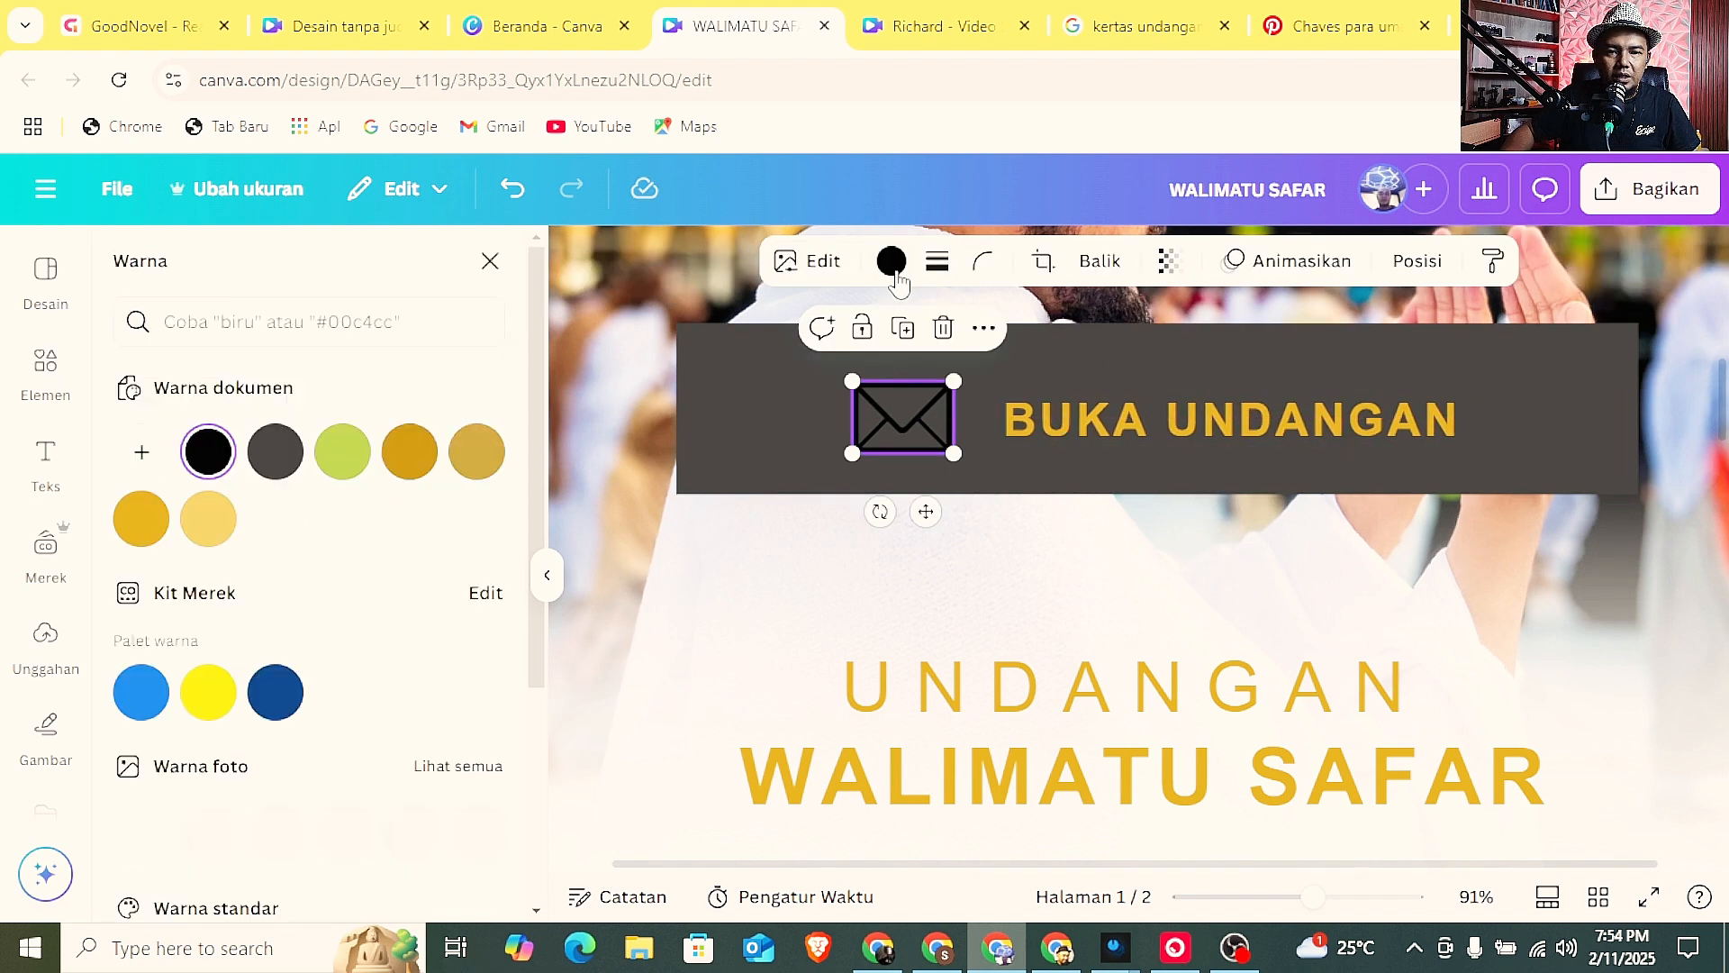
pyautogui.click(414, 465)
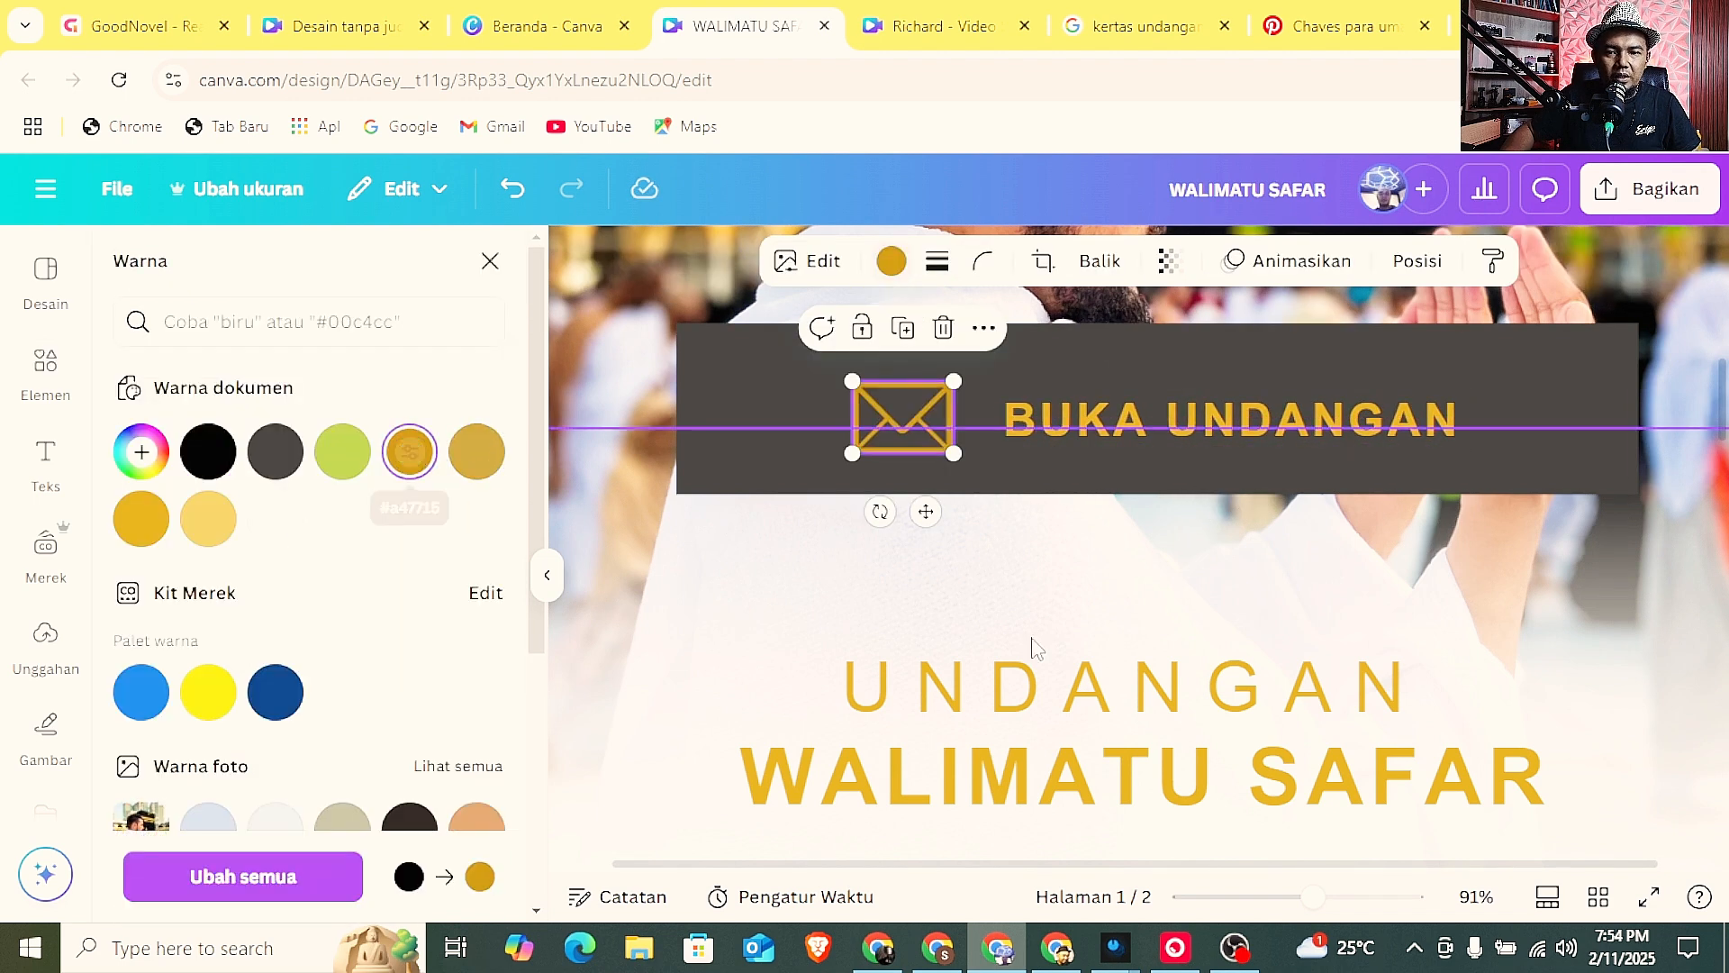
# Reduce the dark bar's height and width so it fits closely around the envelope icon and BUKA UNDANGAN text.
pyautogui.click(1285, 897)
pyautogui.moveTo(1285, 897); pyautogui.dragTo(1243, 897)
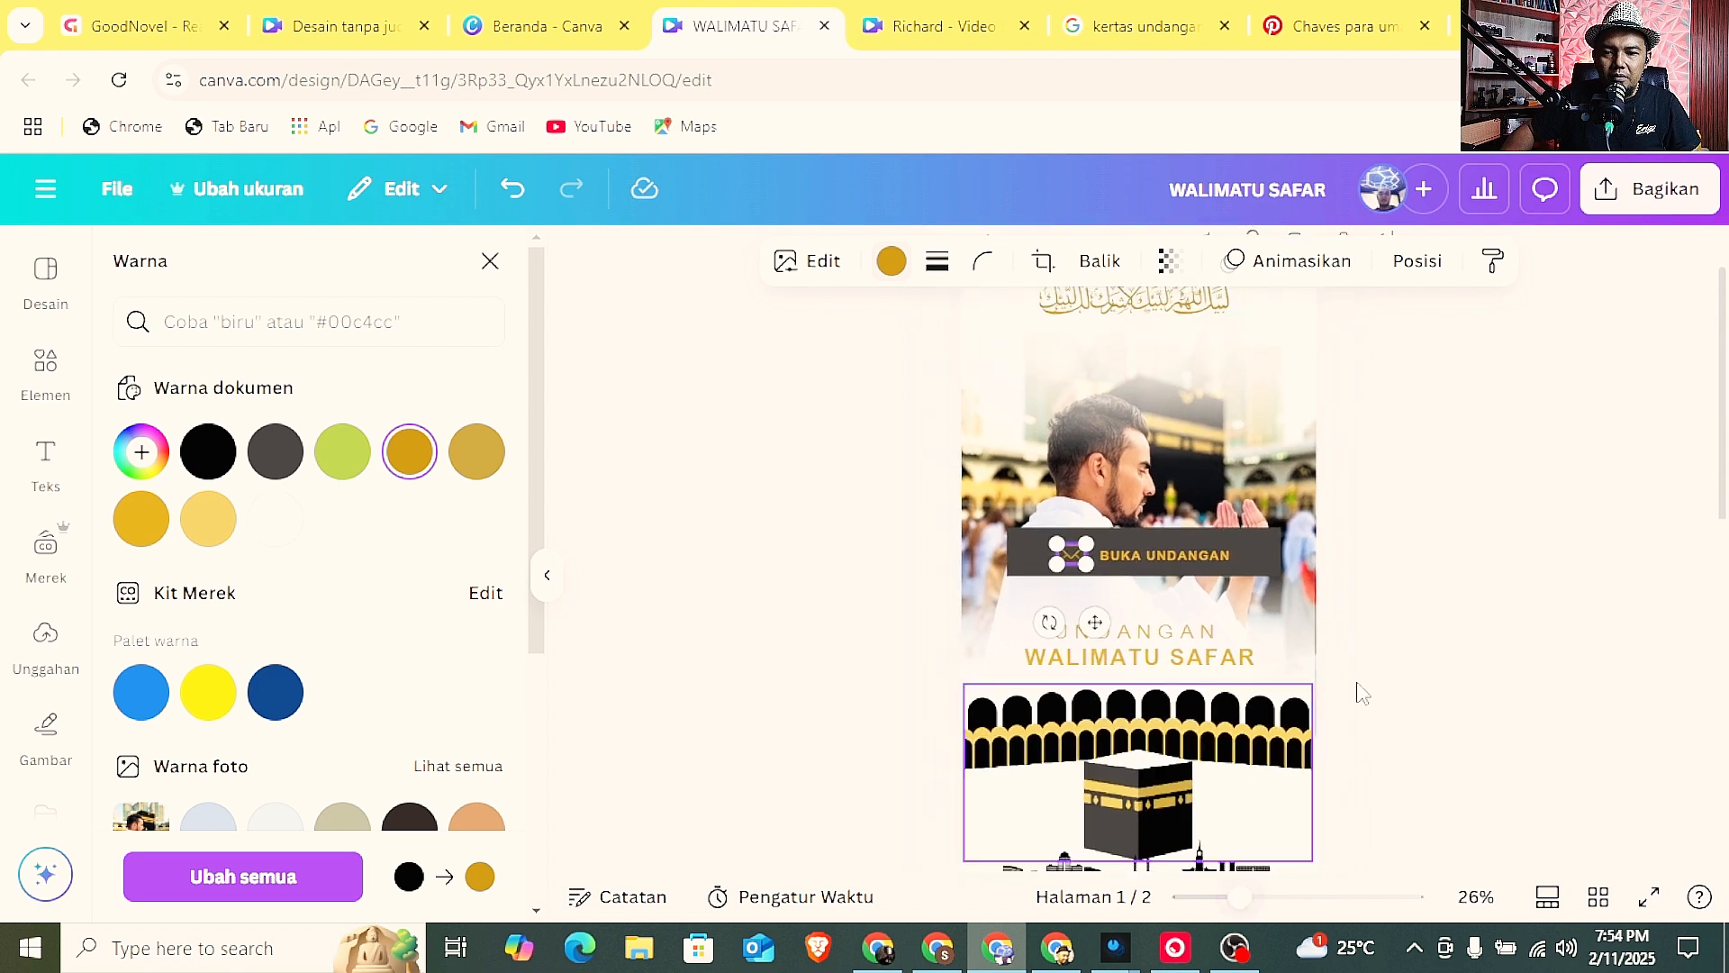
pyautogui.click(1264, 560)
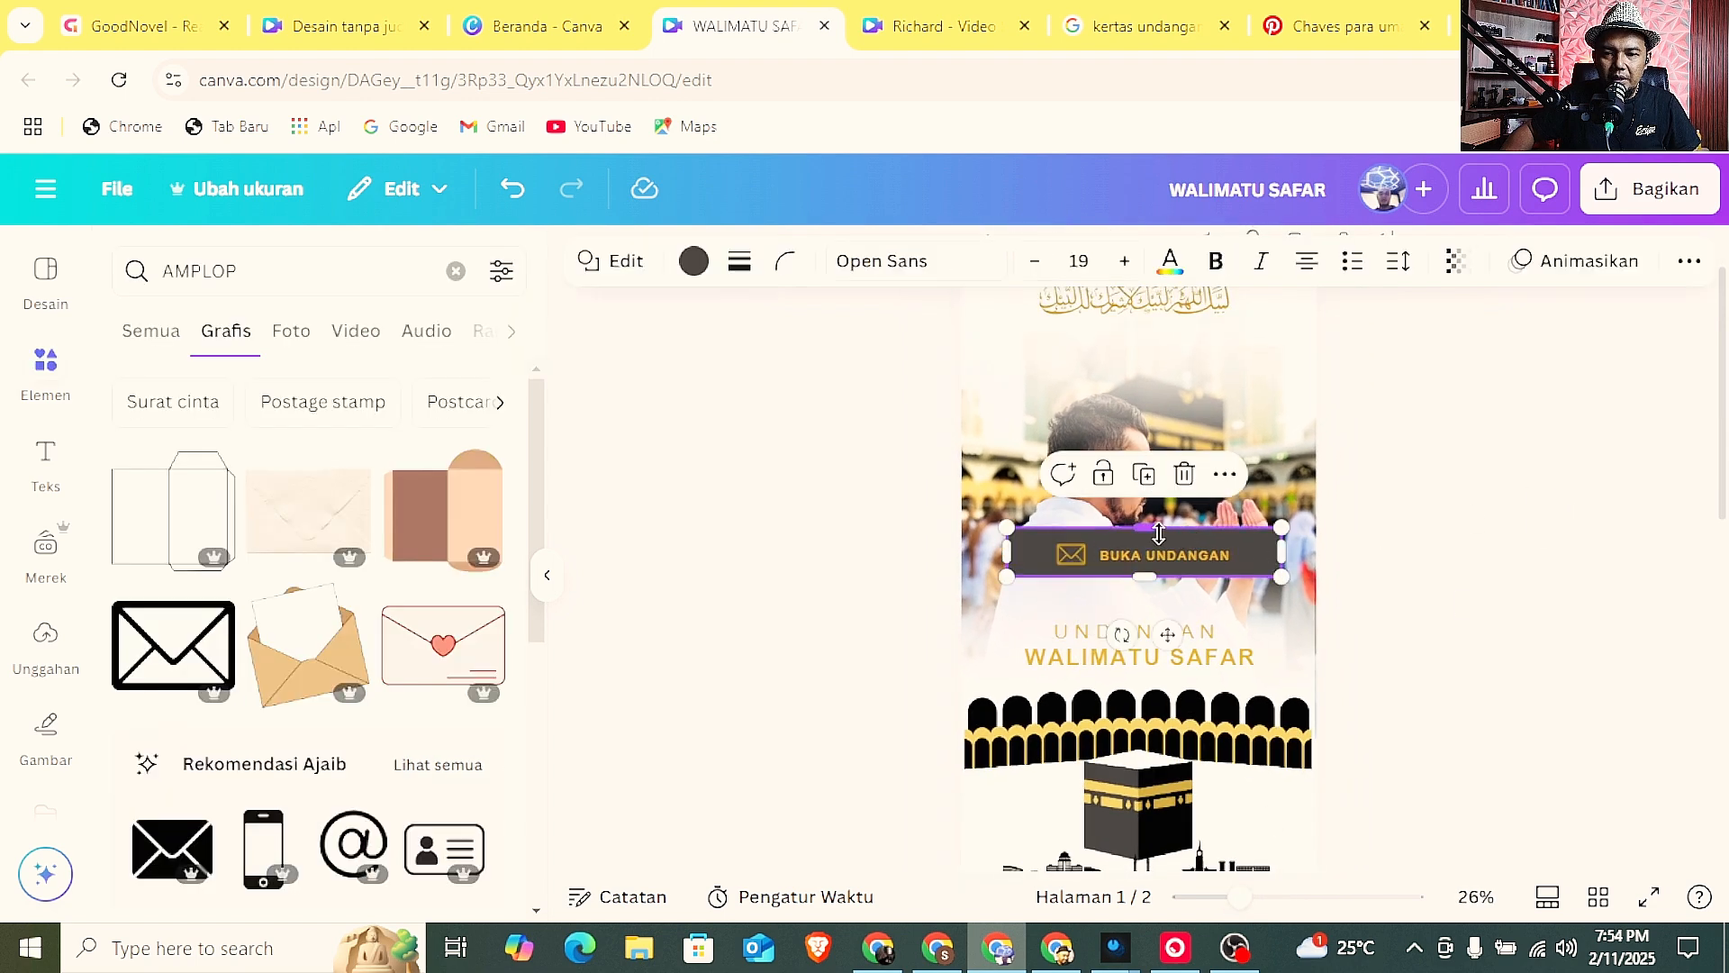
pyautogui.moveTo(1153, 535); pyautogui.dragTo(1152, 539)
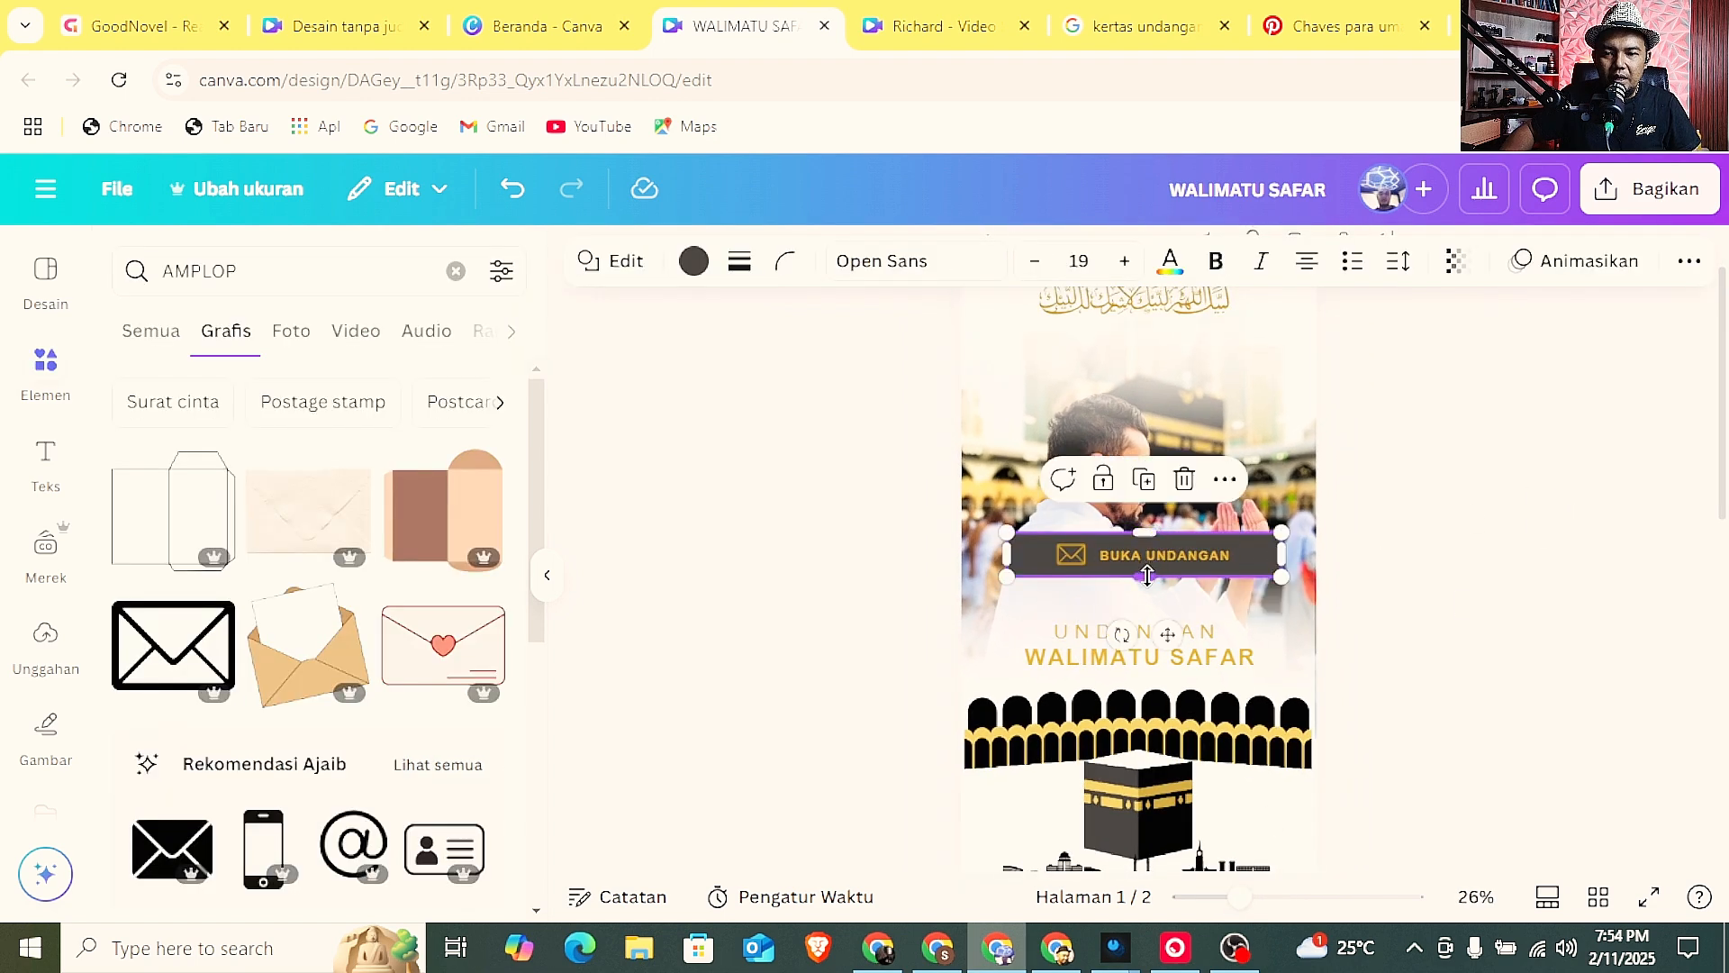
pyautogui.moveTo(1282, 532); pyautogui.dragTo(1249, 541)
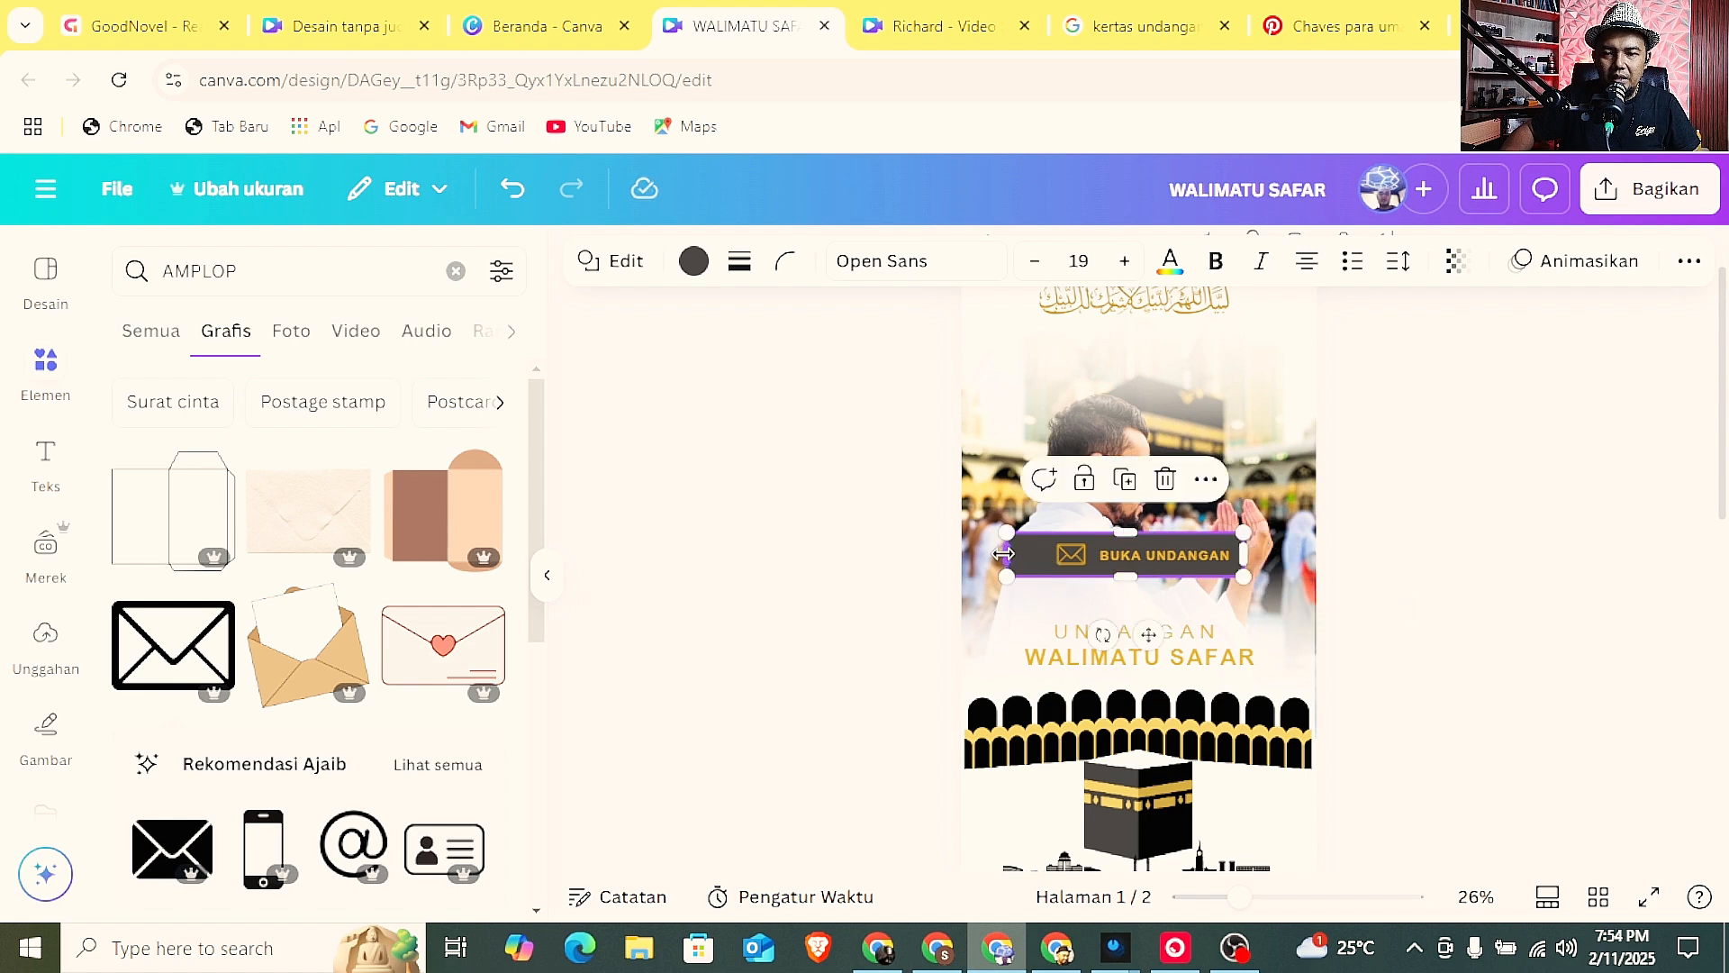
pyautogui.moveTo(1003, 554); pyautogui.dragTo(1035, 549)
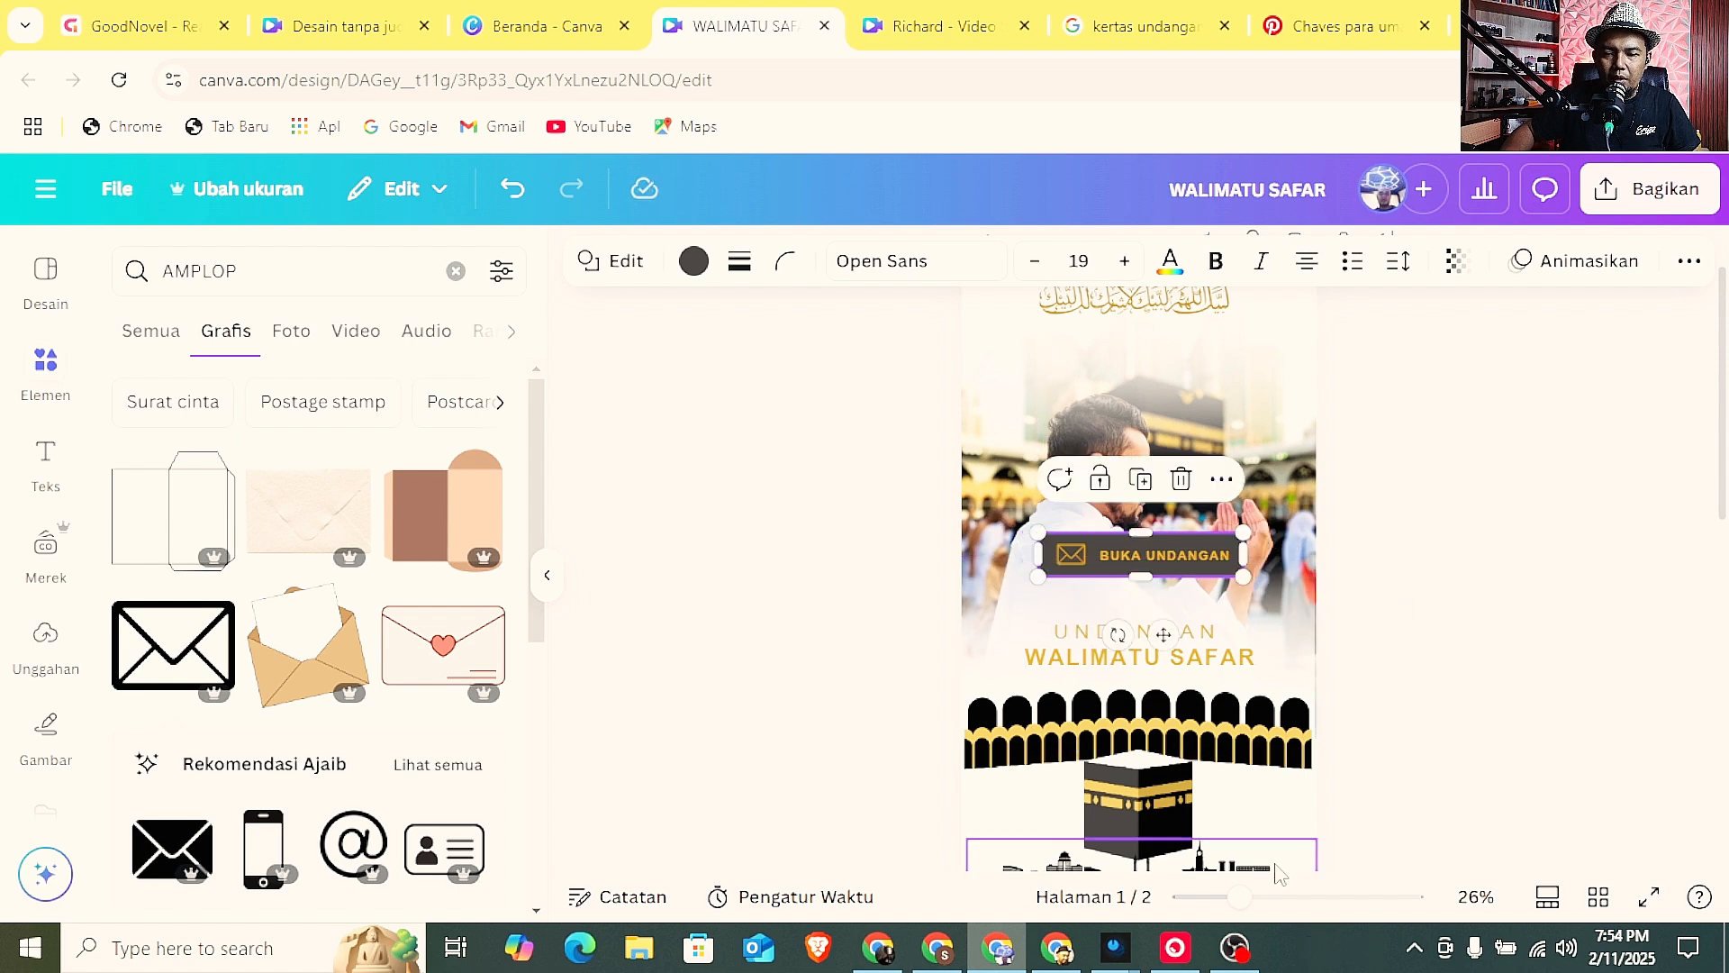
# Group the dark bar, the envelope icon and the BUKA UNDANGAN text into one button.
pyautogui.moveTo(1240, 897); pyautogui.dragTo(1299, 896)
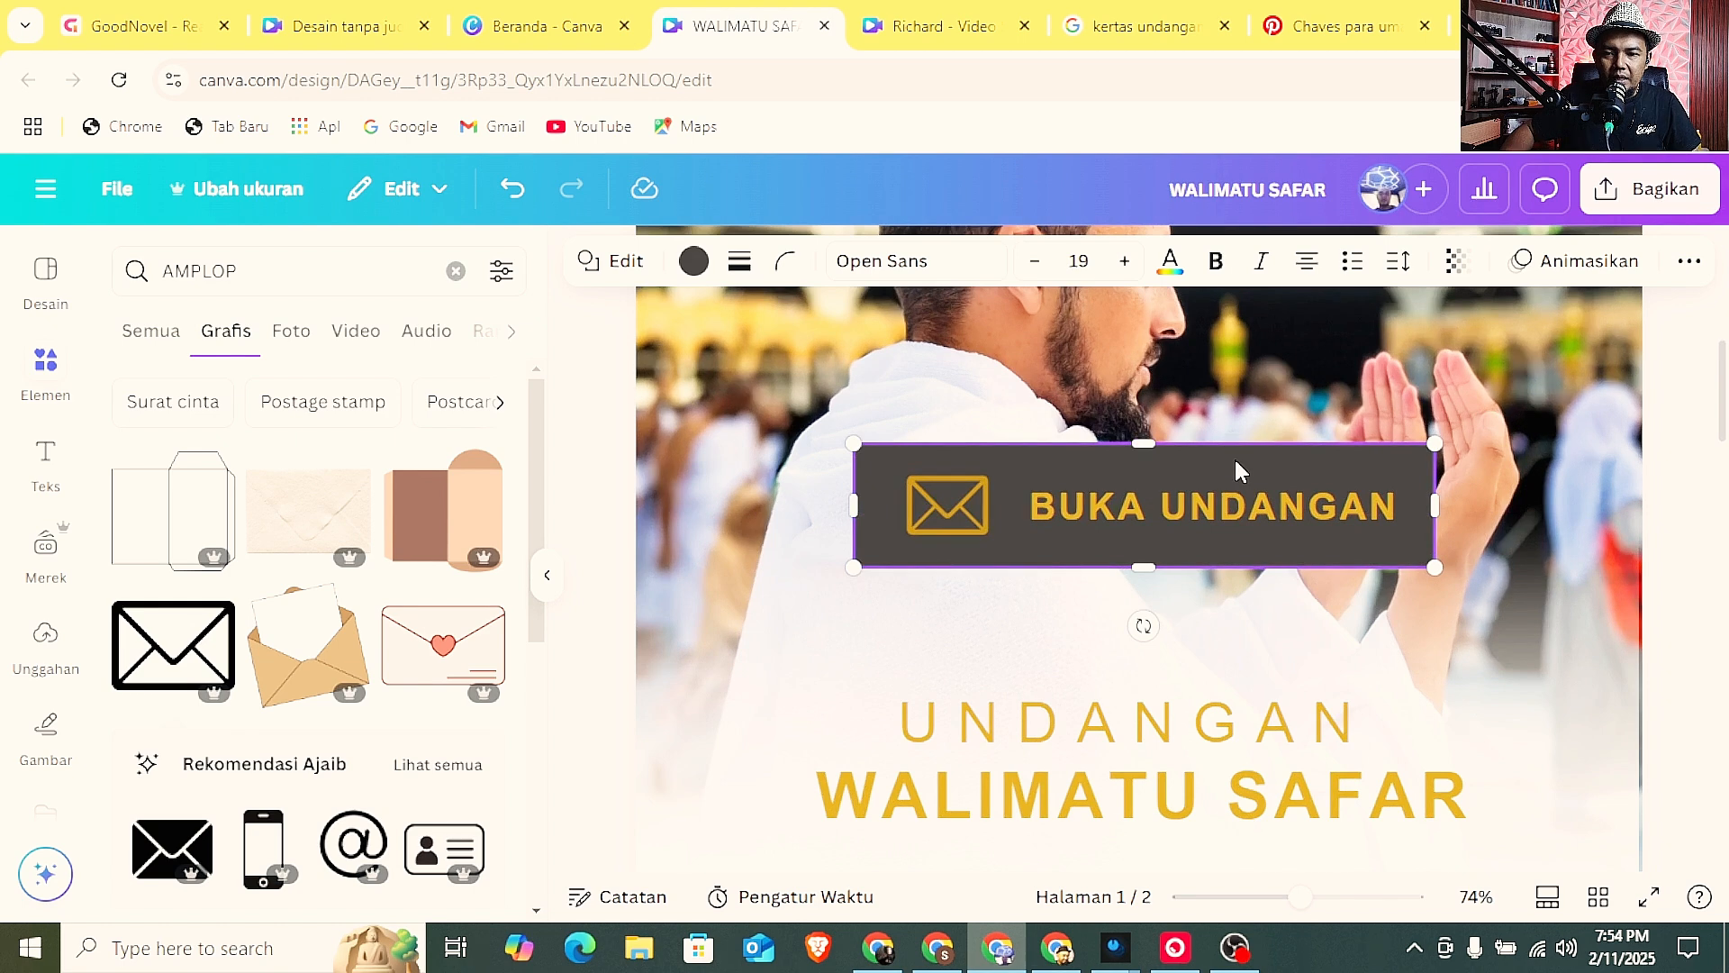
pyautogui.click(1234, 456)
pyautogui.click(1446, 542)
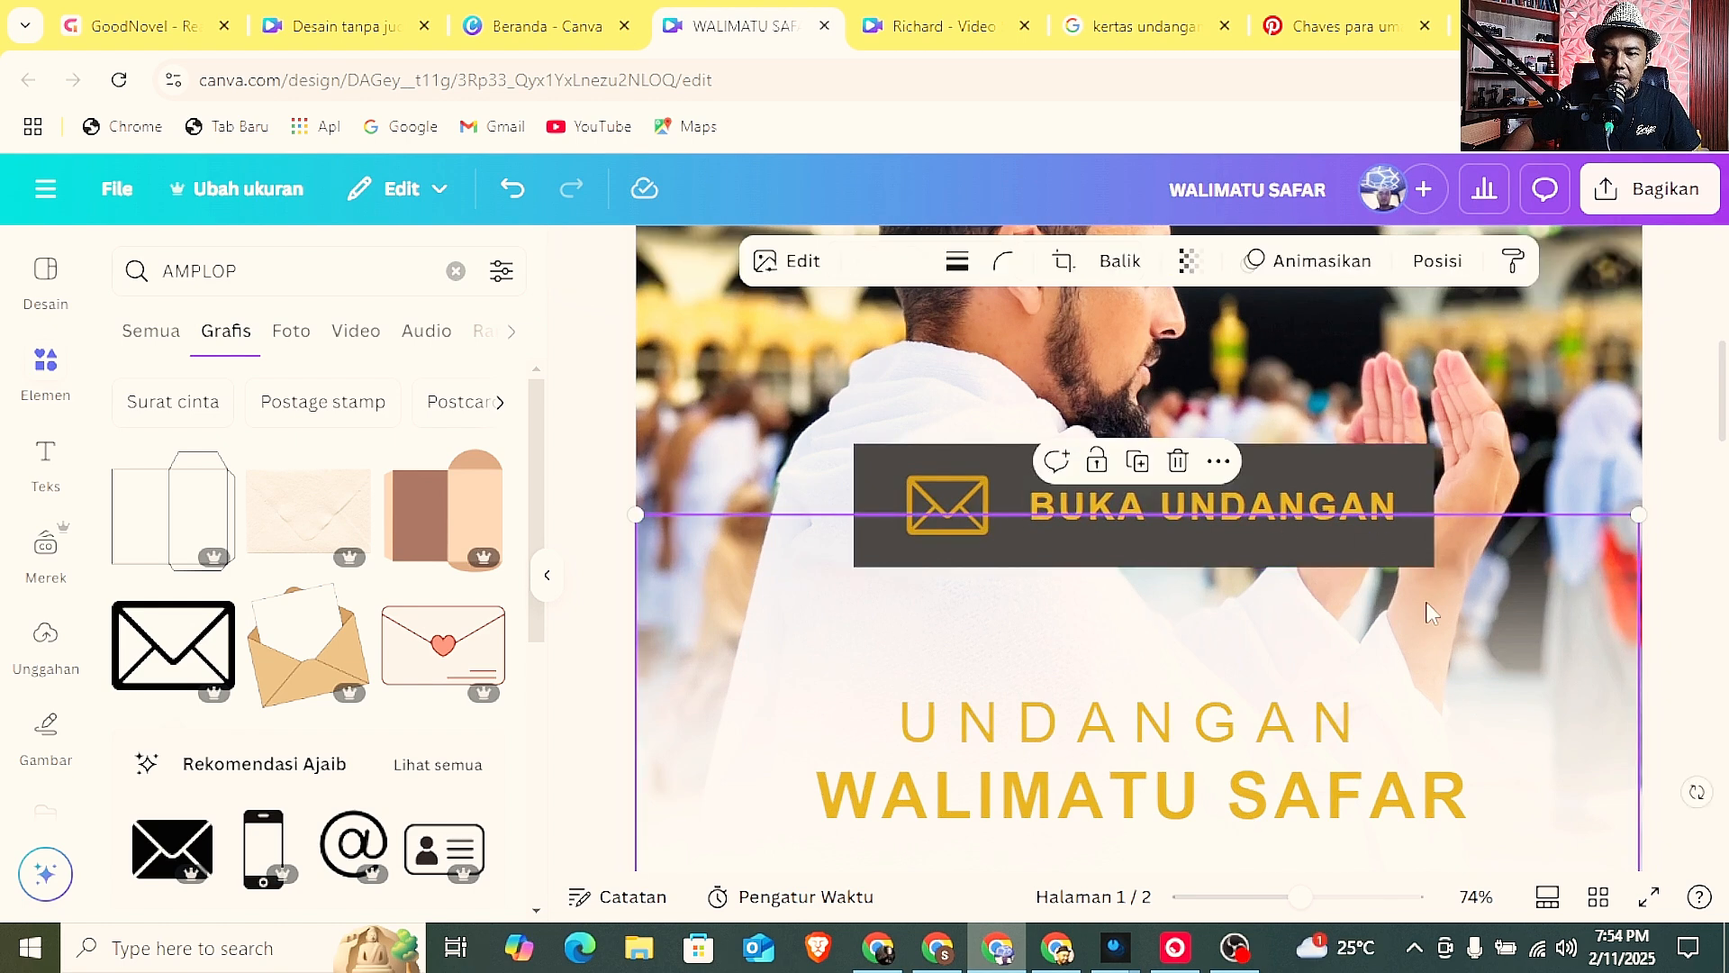
pyautogui.moveTo(1432, 613); pyautogui.dragTo(1431, 579)
pyautogui.click(1344, 457)
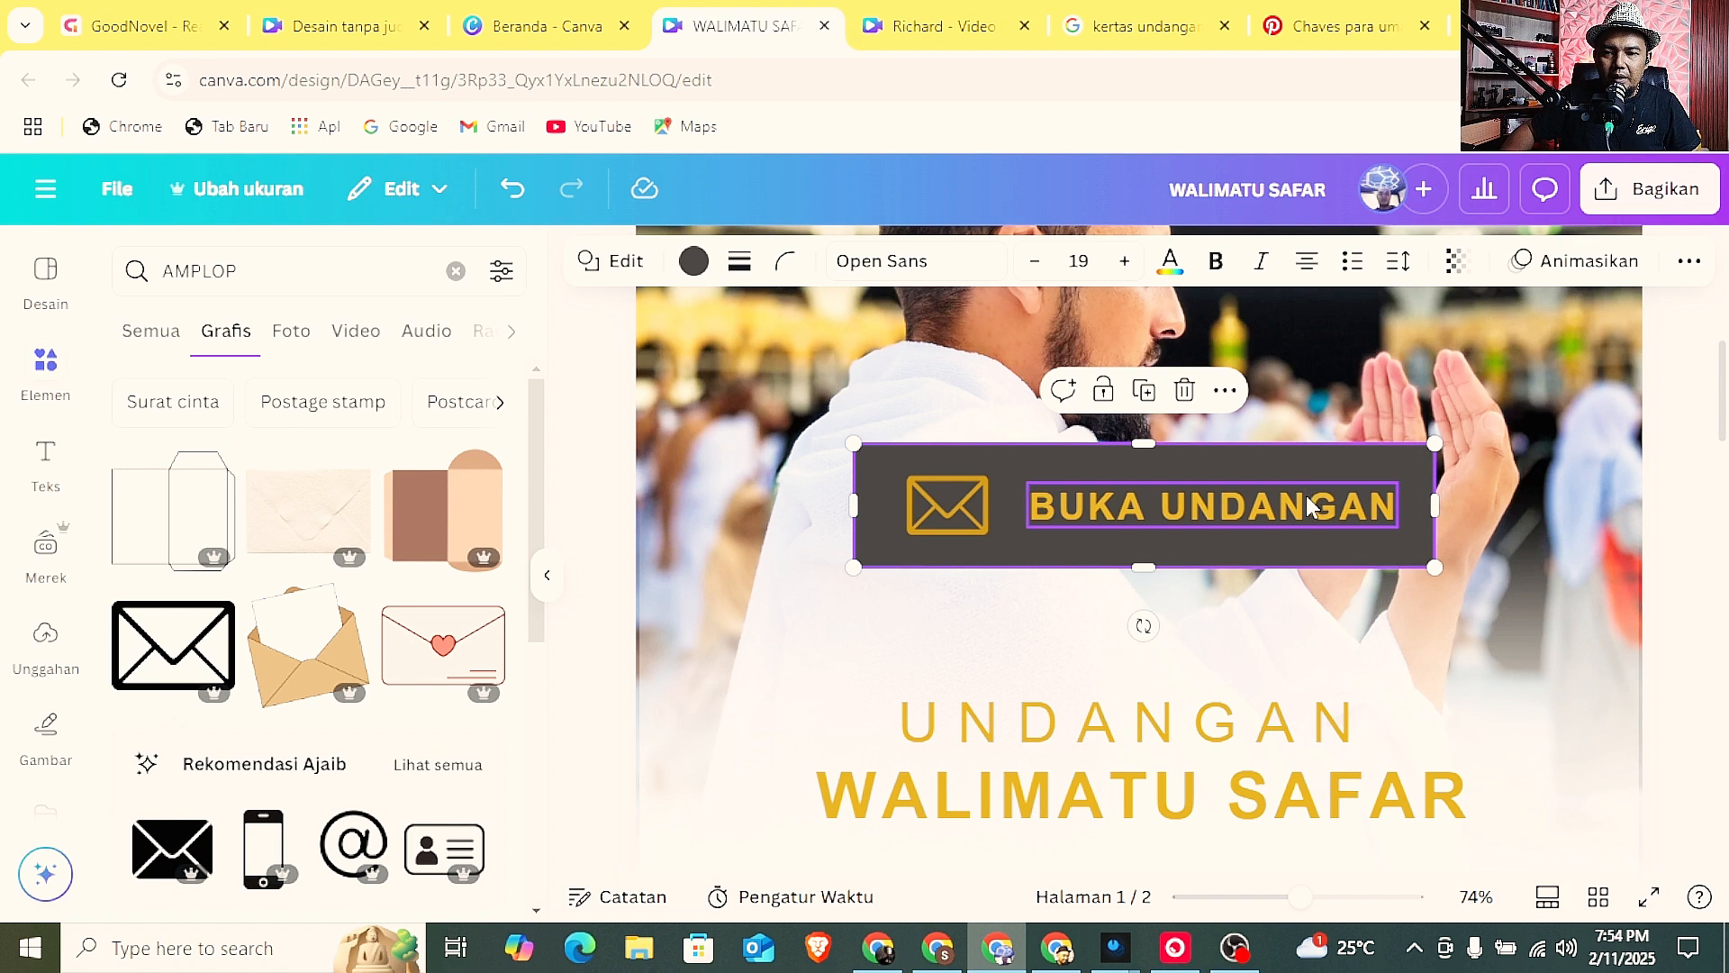
pyautogui.click(1306, 496)
pyautogui.keyDown('shift'); pyautogui.click(1362, 456); pyautogui.keyUp('shift')
pyautogui.keyDown('shift'); pyautogui.click(982, 491); pyautogui.keyUp('shift')
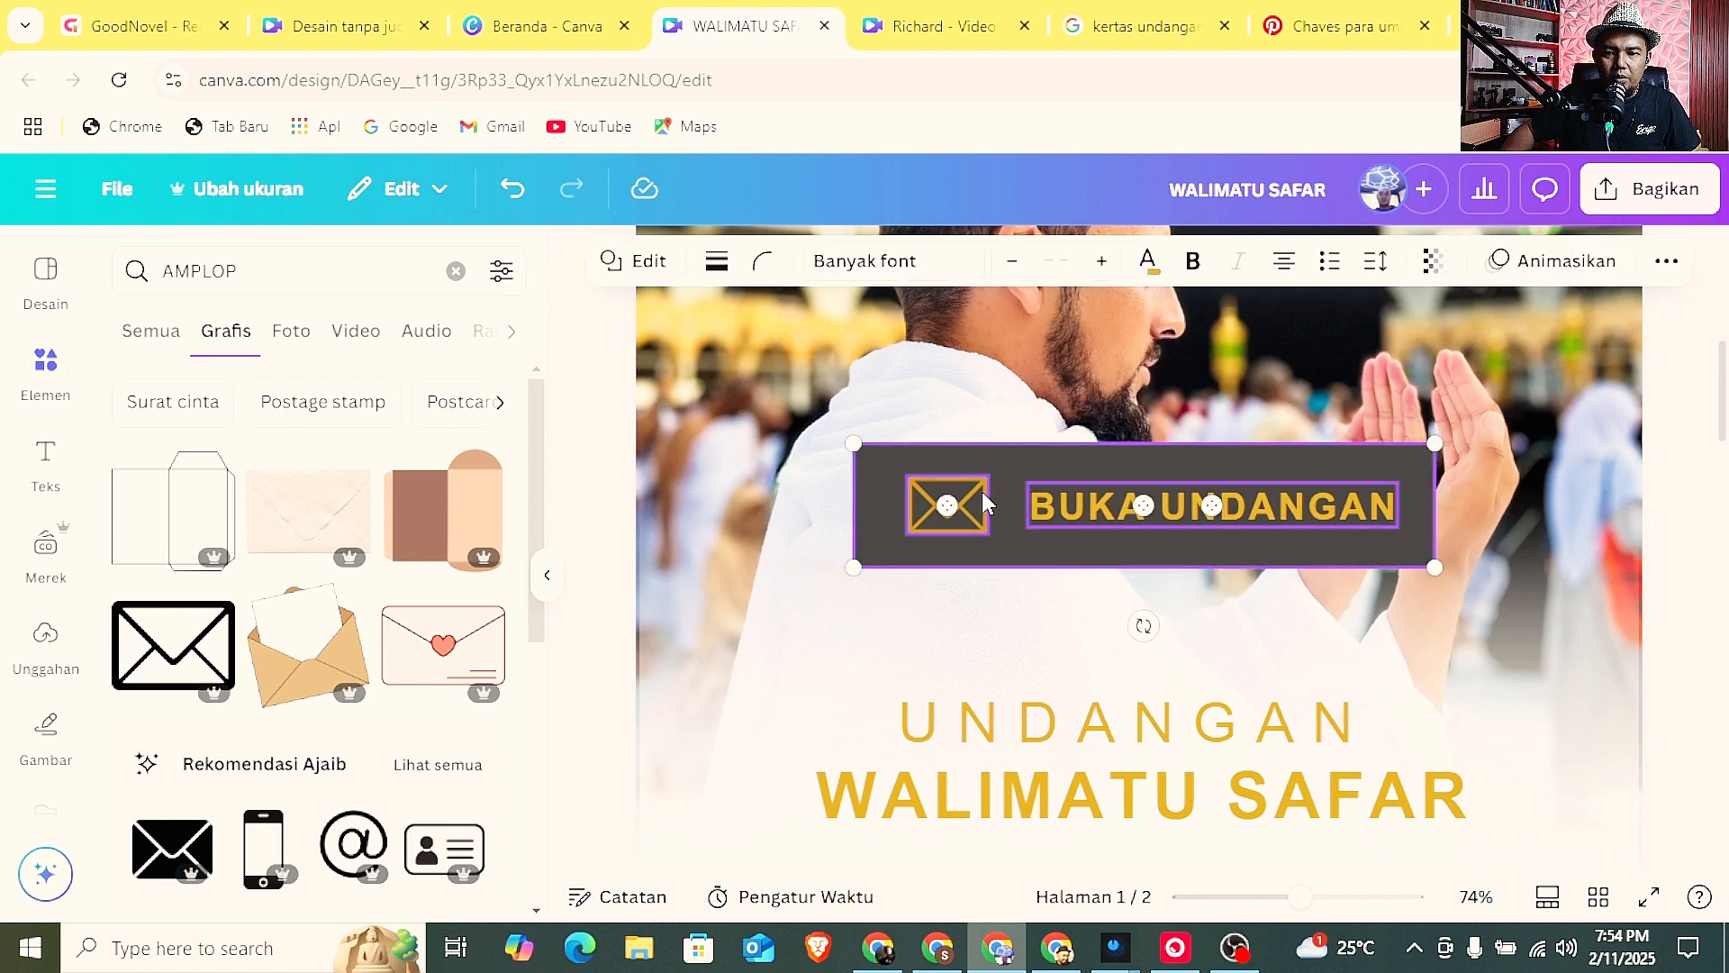
pyautogui.rightClick(982, 491)
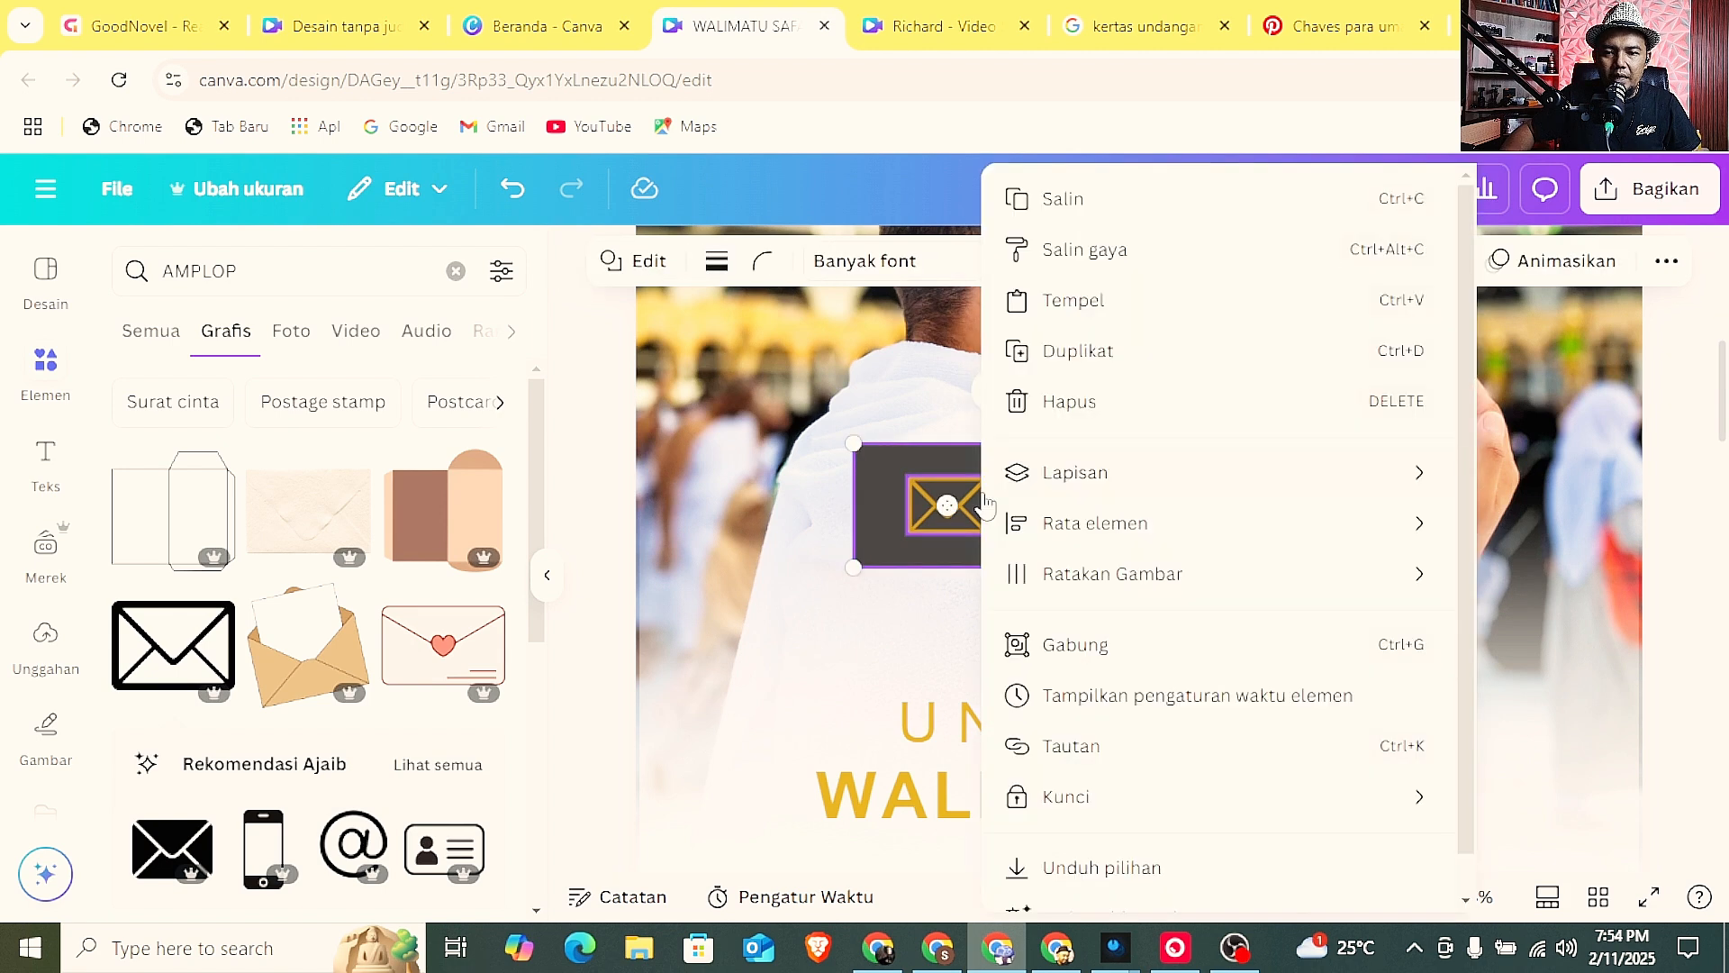
pyautogui.click(1064, 671)
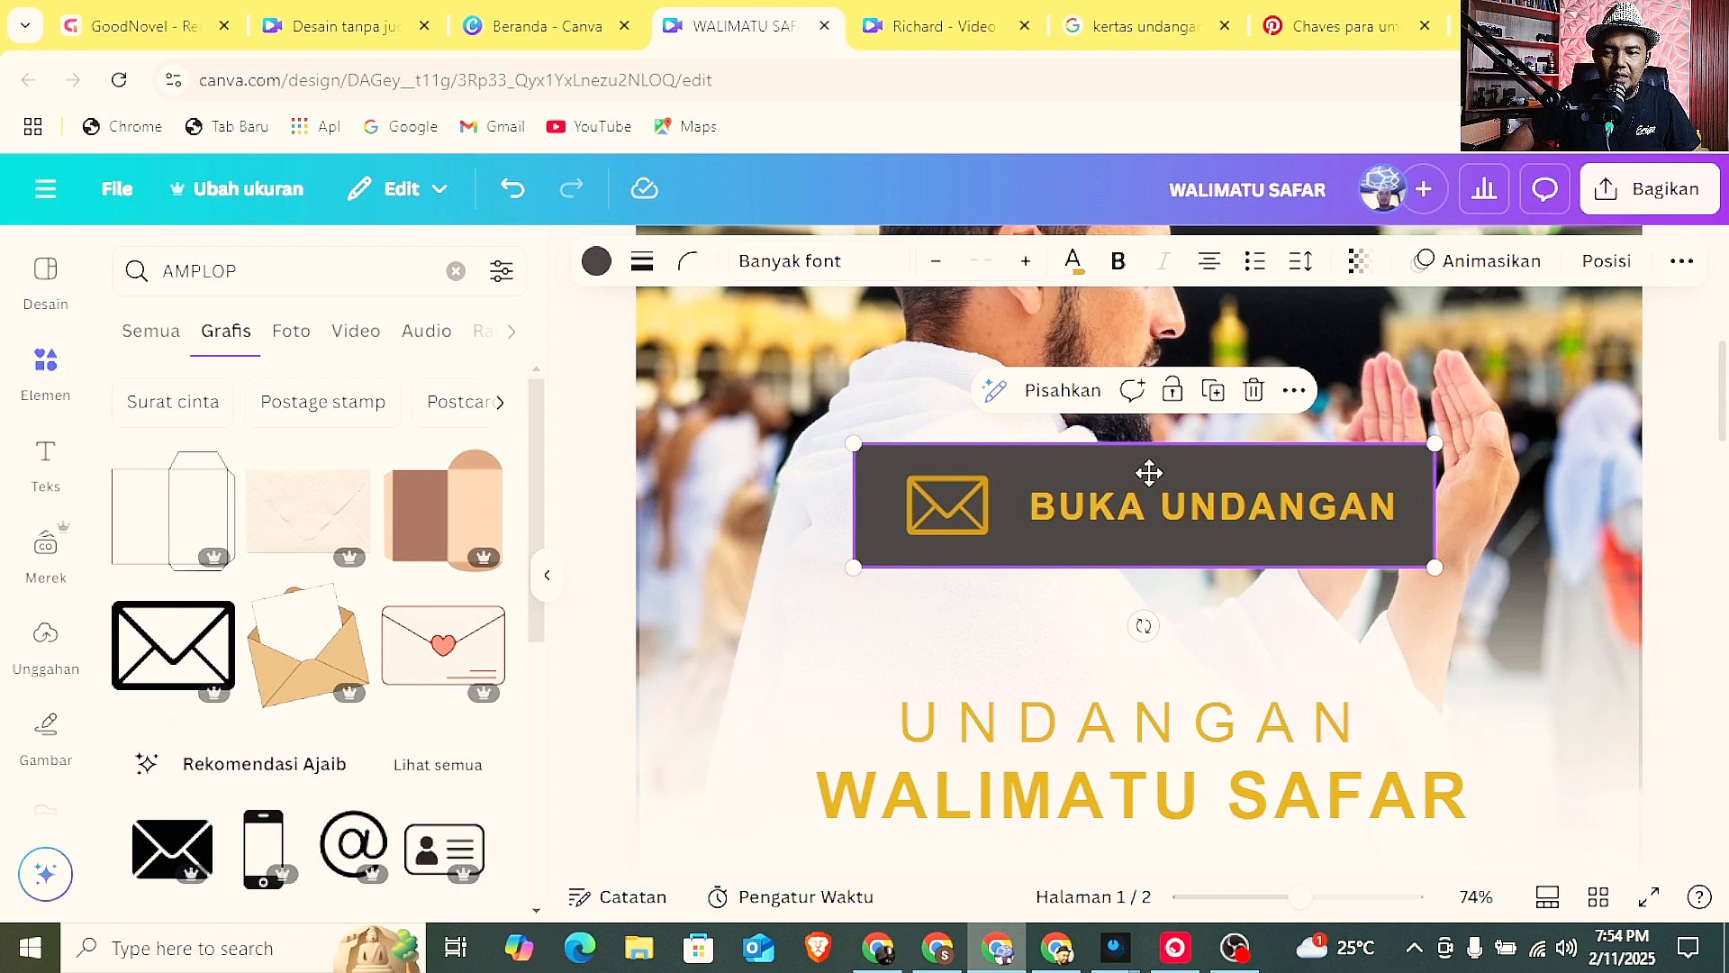
# Centre the grouped BUKA UNDANGAN button on page 1 and nudge the UNDANGAN text slightly up towards it.
pyautogui.moveTo(1149, 472); pyautogui.dragTo(1139, 478)
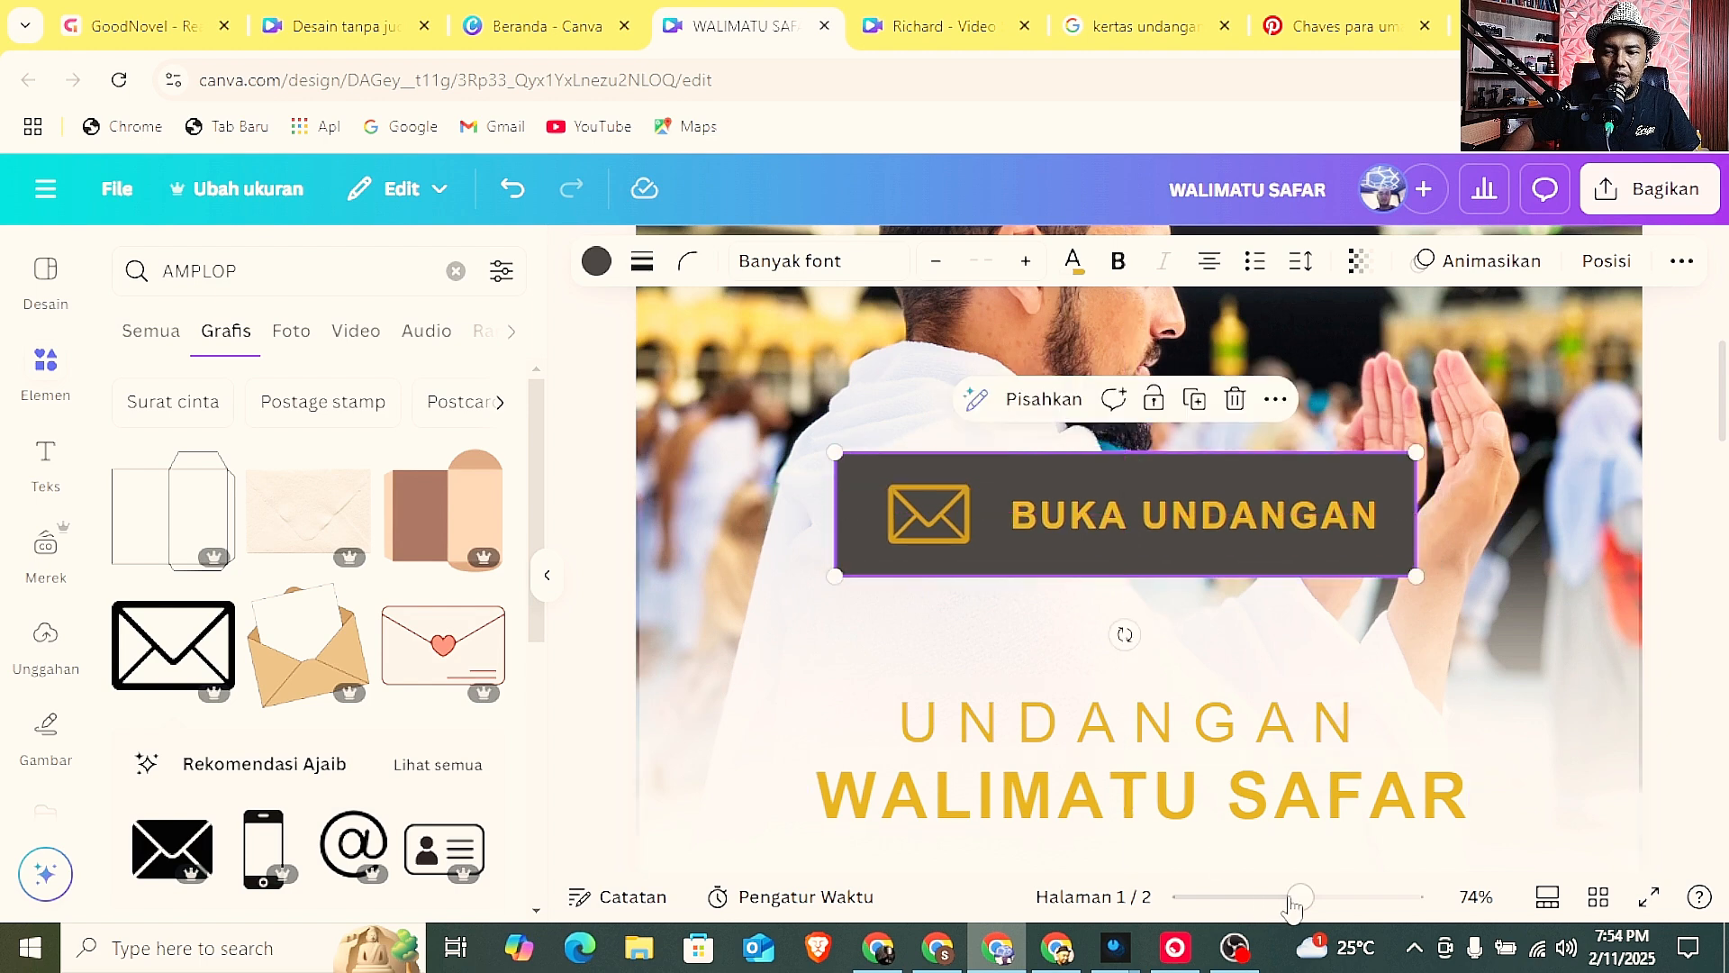
pyautogui.moveTo(1299, 897); pyautogui.dragTo(1213, 897)
pyautogui.click(1284, 600)
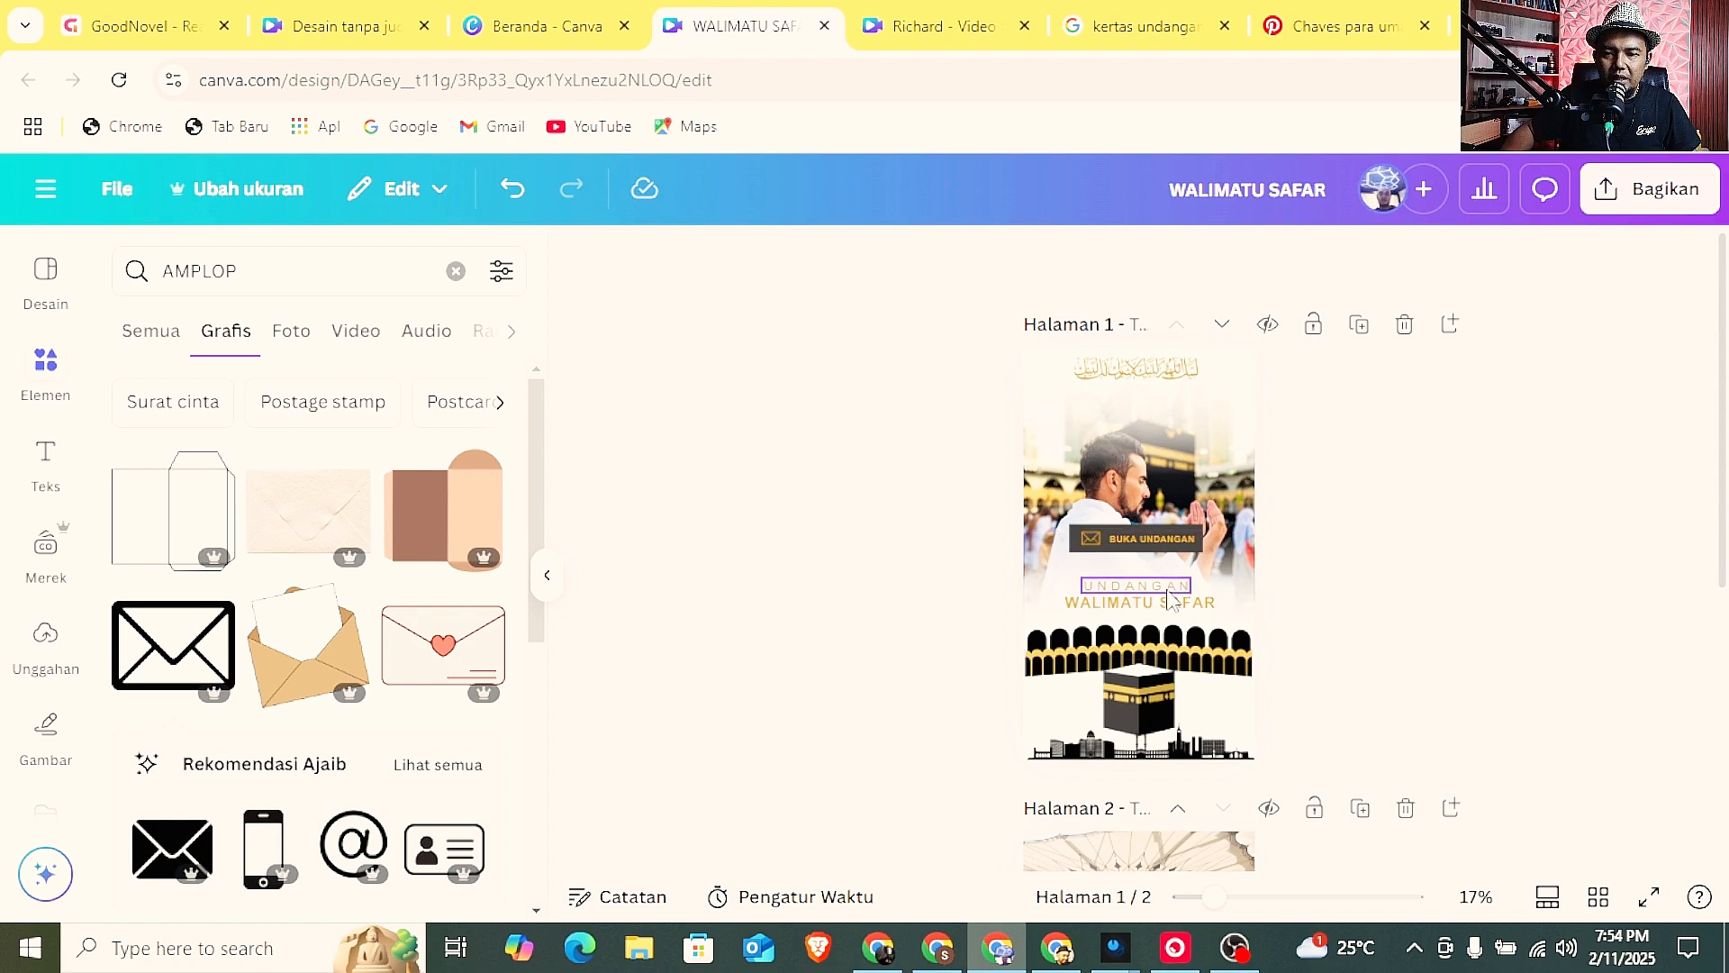
pyautogui.click(1167, 590)
pyautogui.moveTo(1166, 590); pyautogui.dragTo(1166, 580)
pyautogui.click(1312, 571)
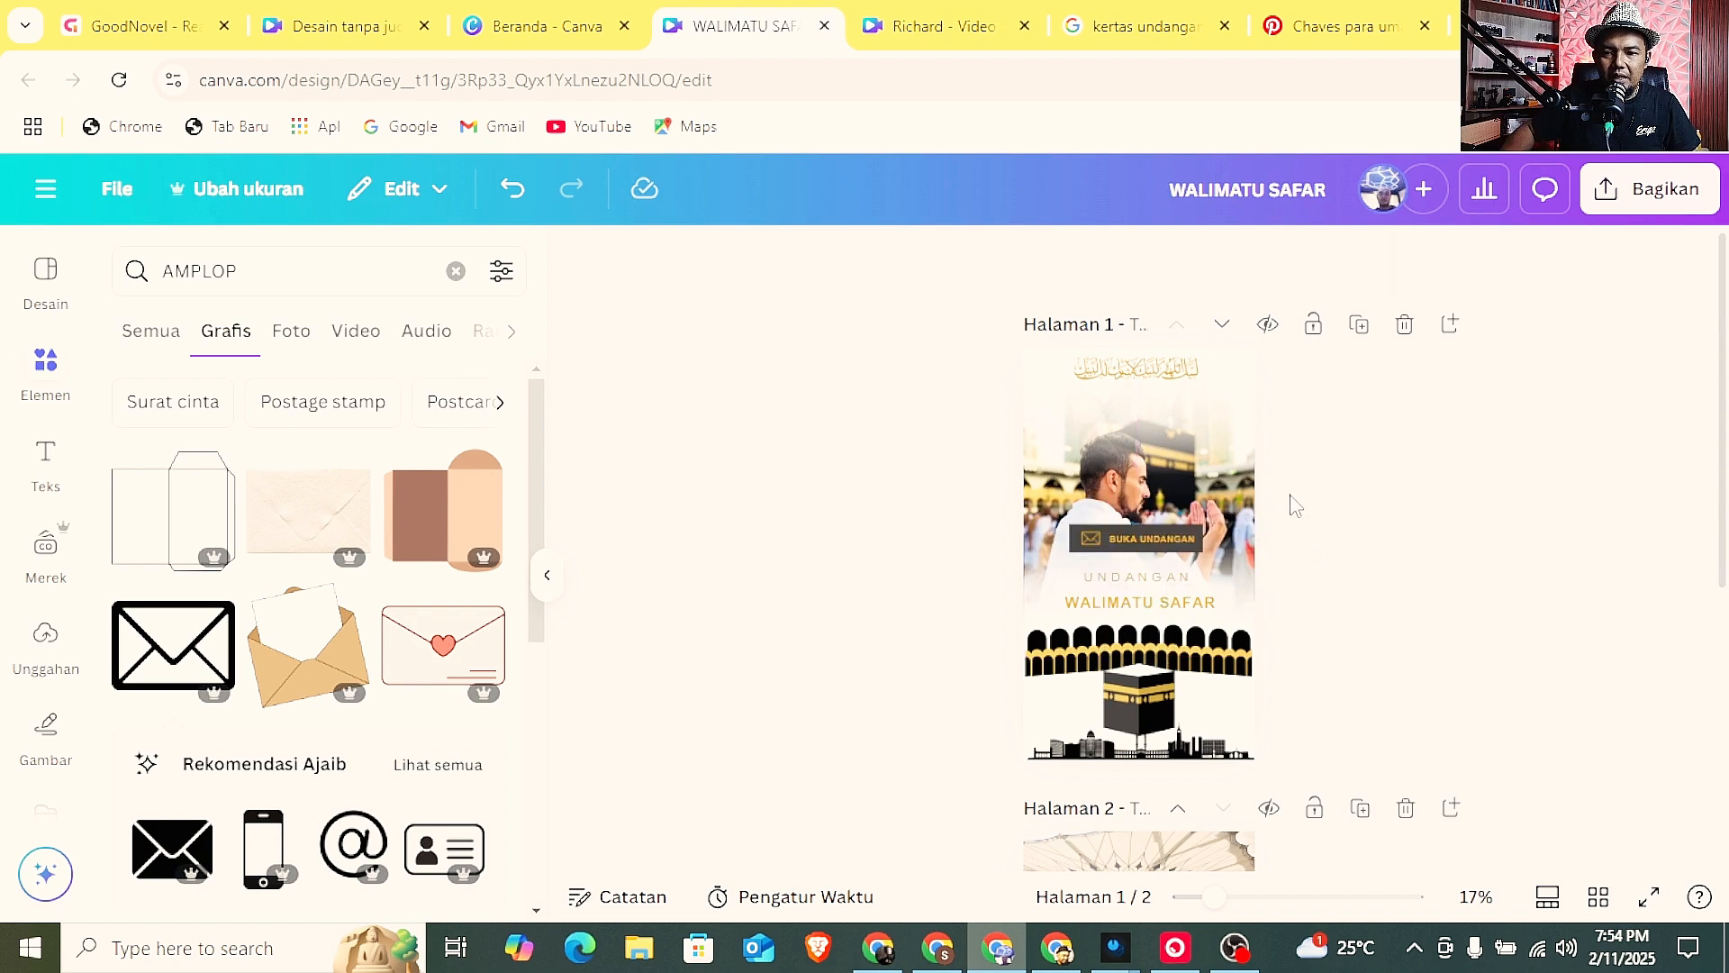
# Move the BUKA UNDANGAN button down to just above the WALIMATU SAFAR title and delete the separate UNDANGAN text.
pyautogui.scroll(-2, 1288, 497)
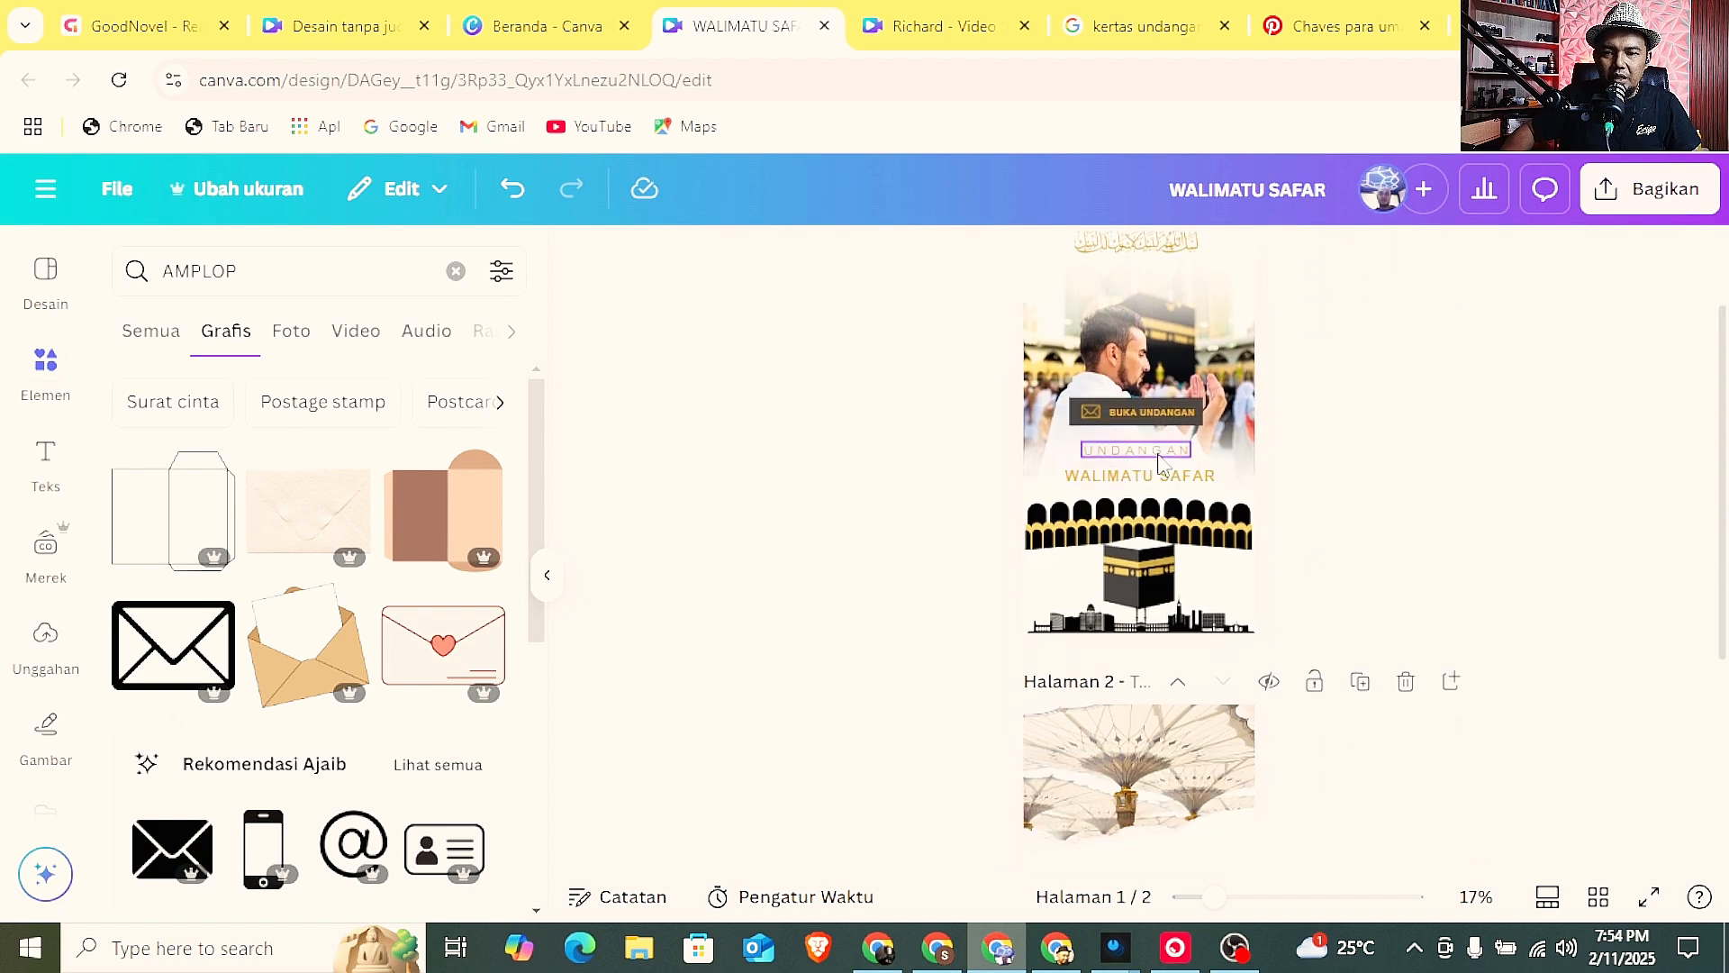
pyautogui.click(1167, 405)
pyautogui.moveTo(1167, 402); pyautogui.dragTo(1181, 449)
pyautogui.click(1180, 419)
pyautogui.click(1151, 385)
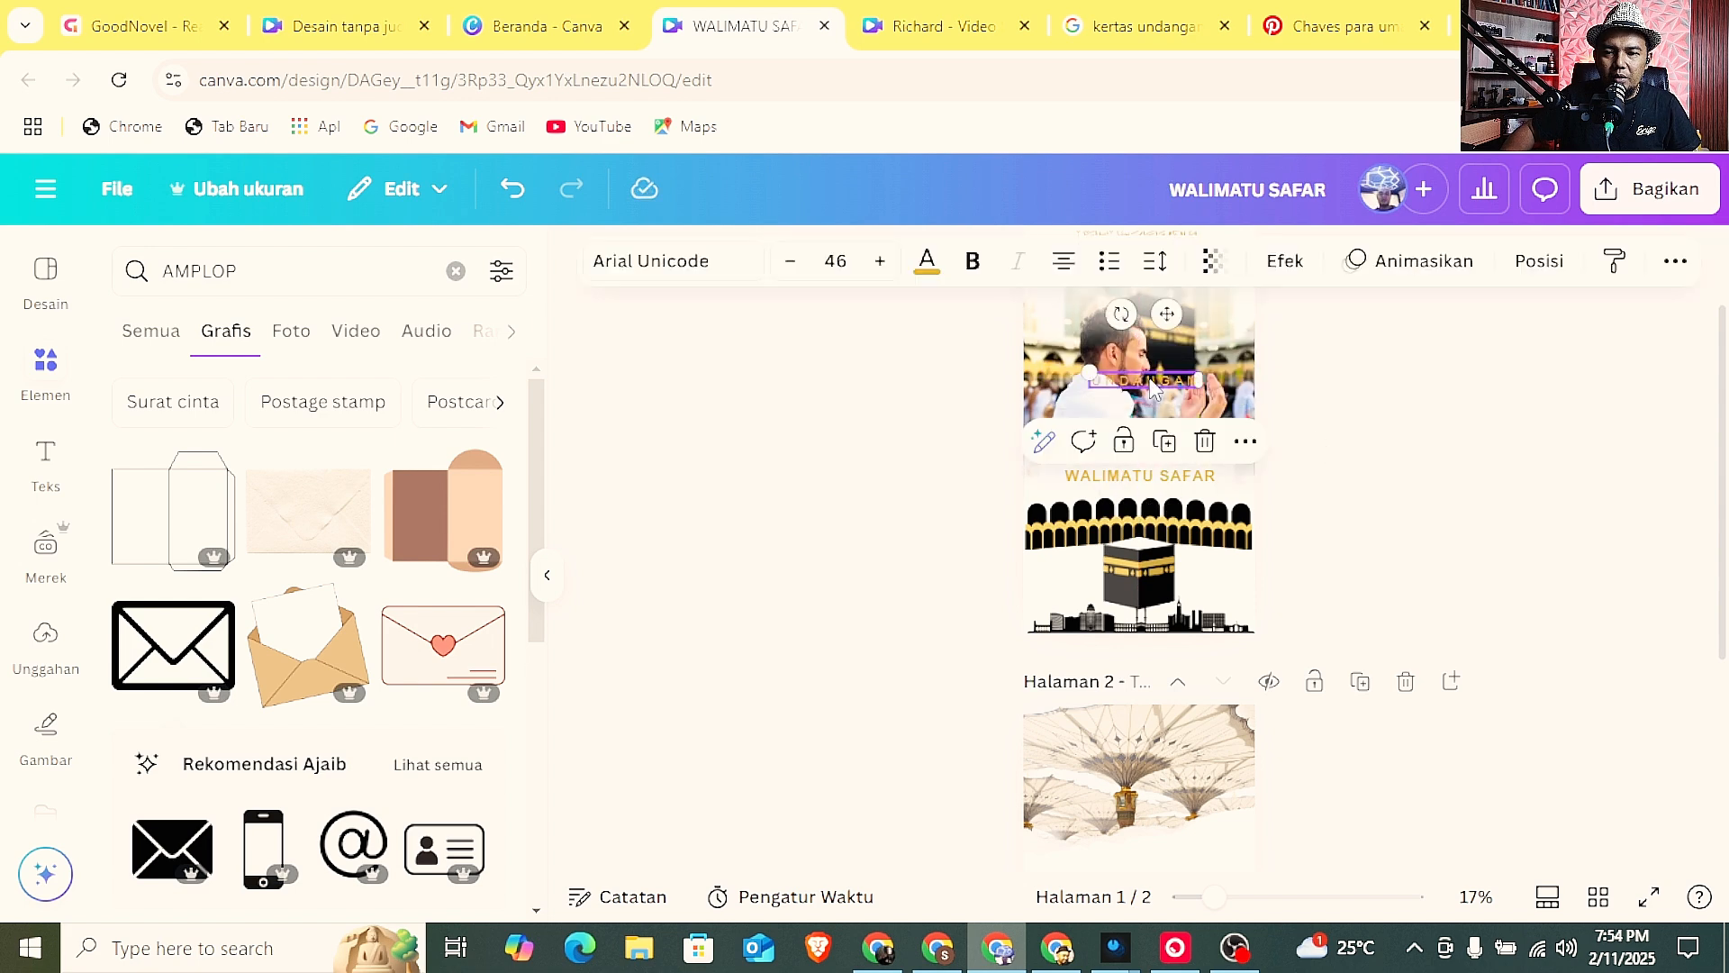
pyautogui.press('Delete')
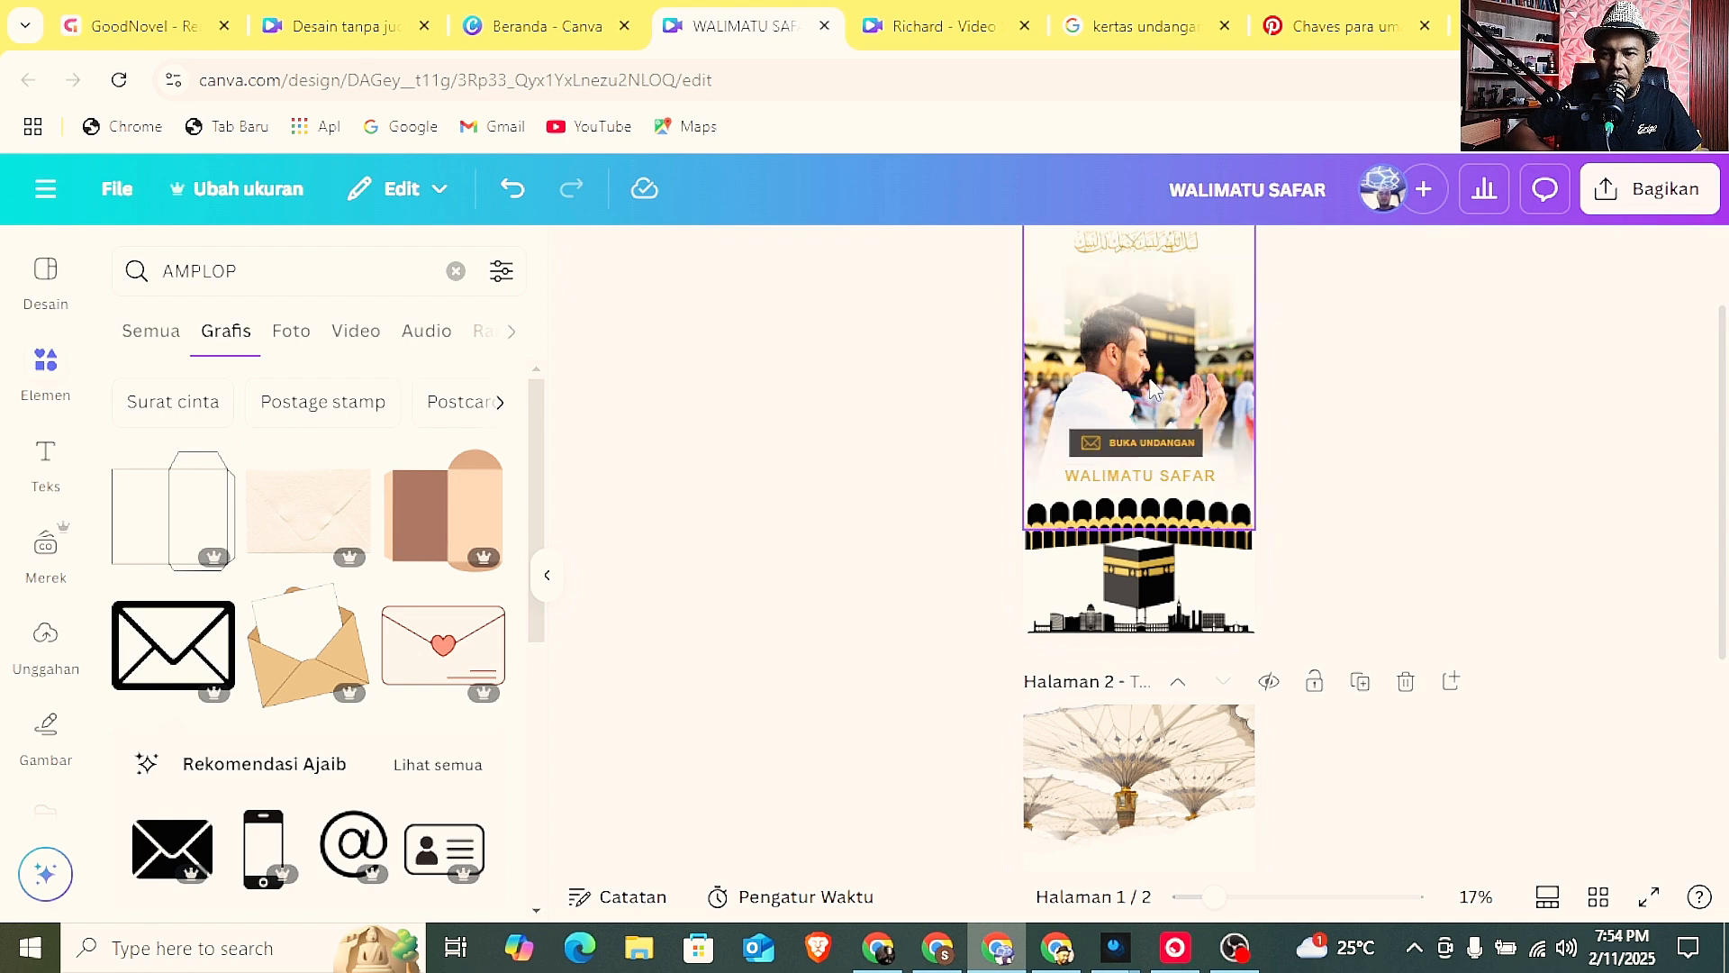
# Search the elements library for "KOLASE" and list all matching graphics for page 2.
pyautogui.scroll(-4, 1305, 407)
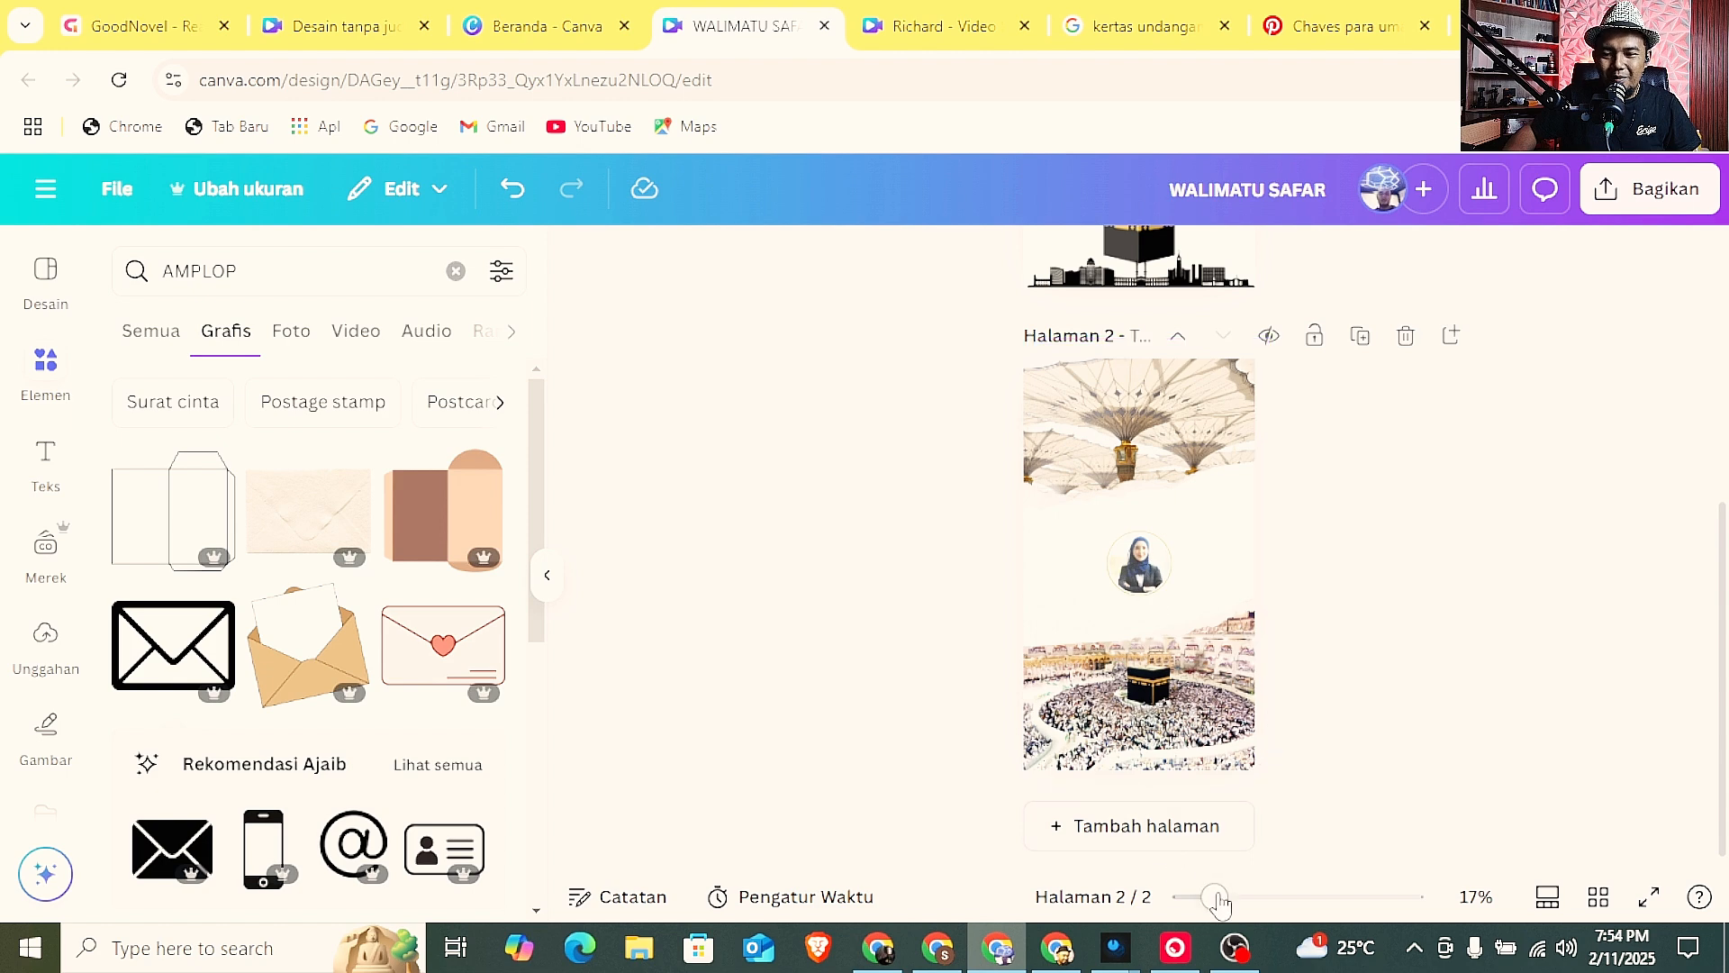
pyautogui.moveTo(1214, 897); pyautogui.dragTo(1279, 897)
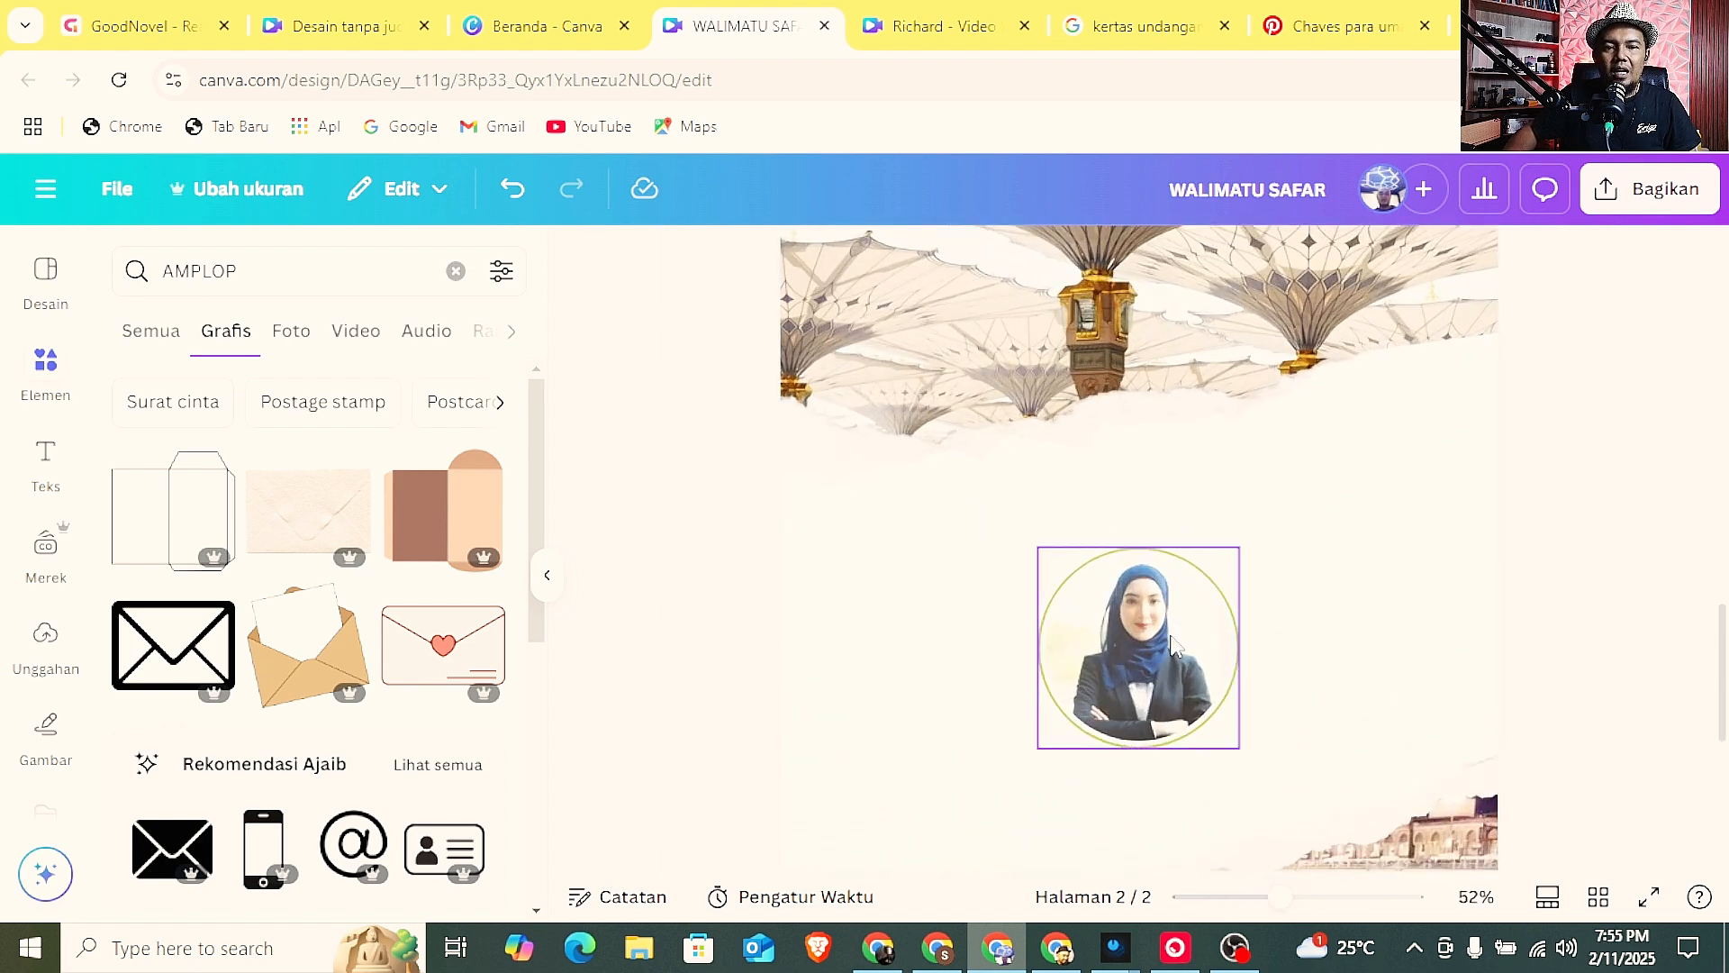
pyautogui.click(455, 270)
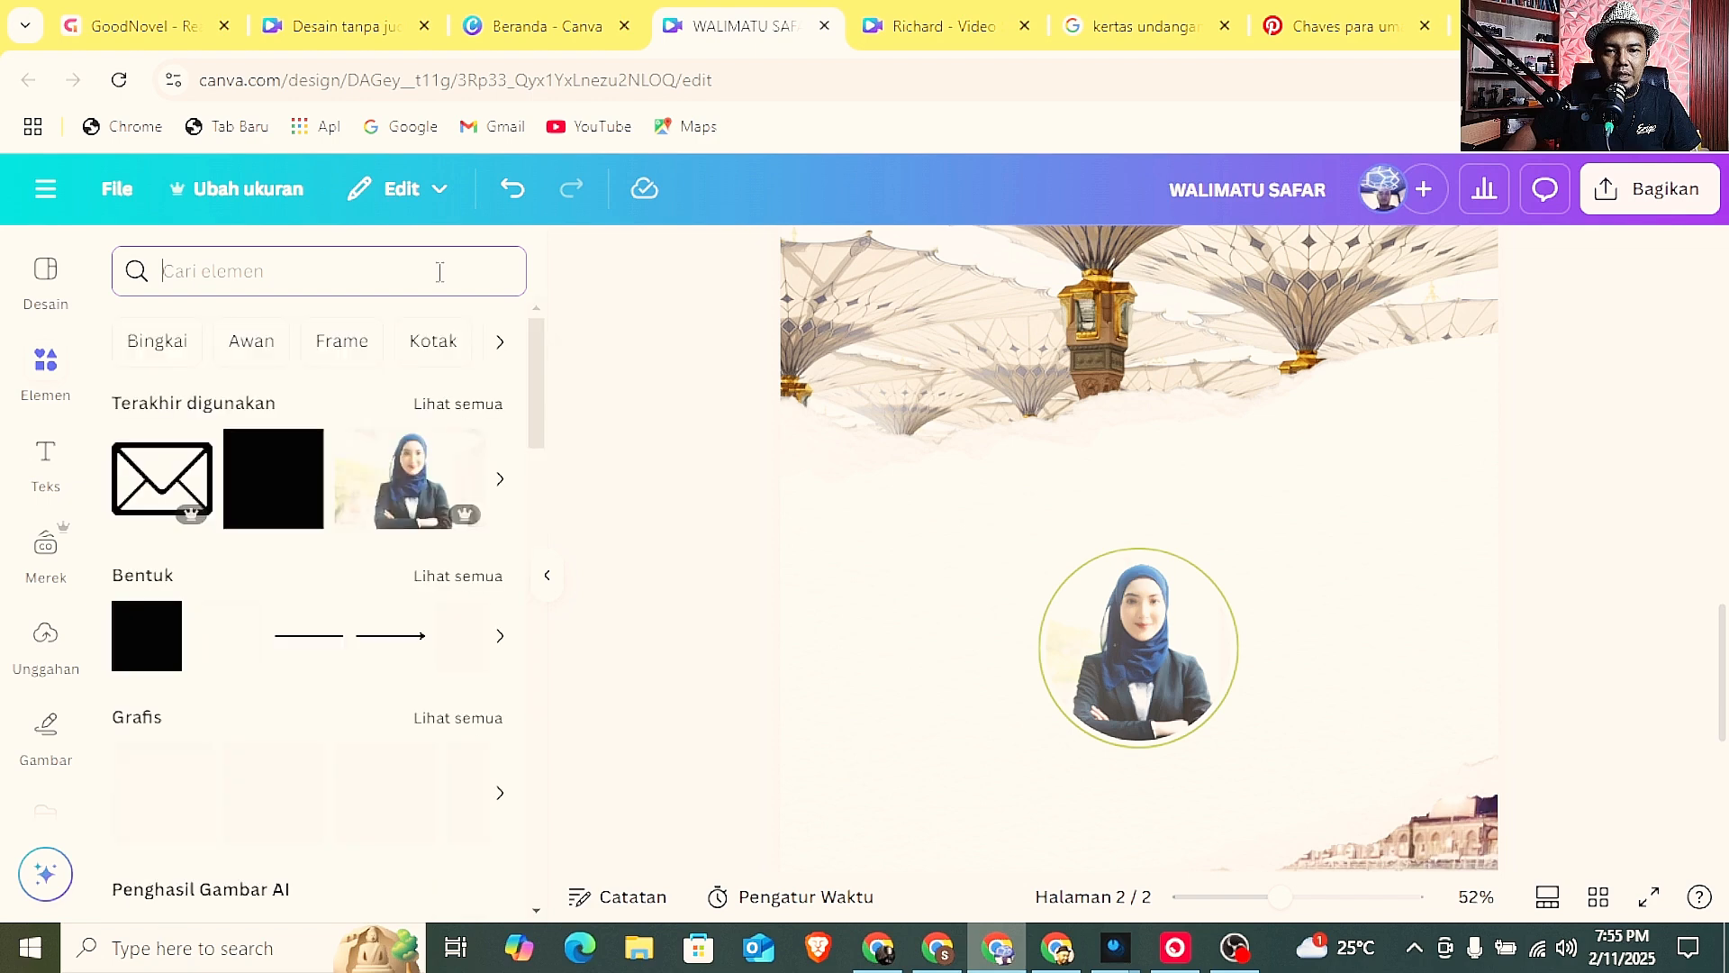
pyautogui.write('KOLASE')
pyautogui.press('Return')
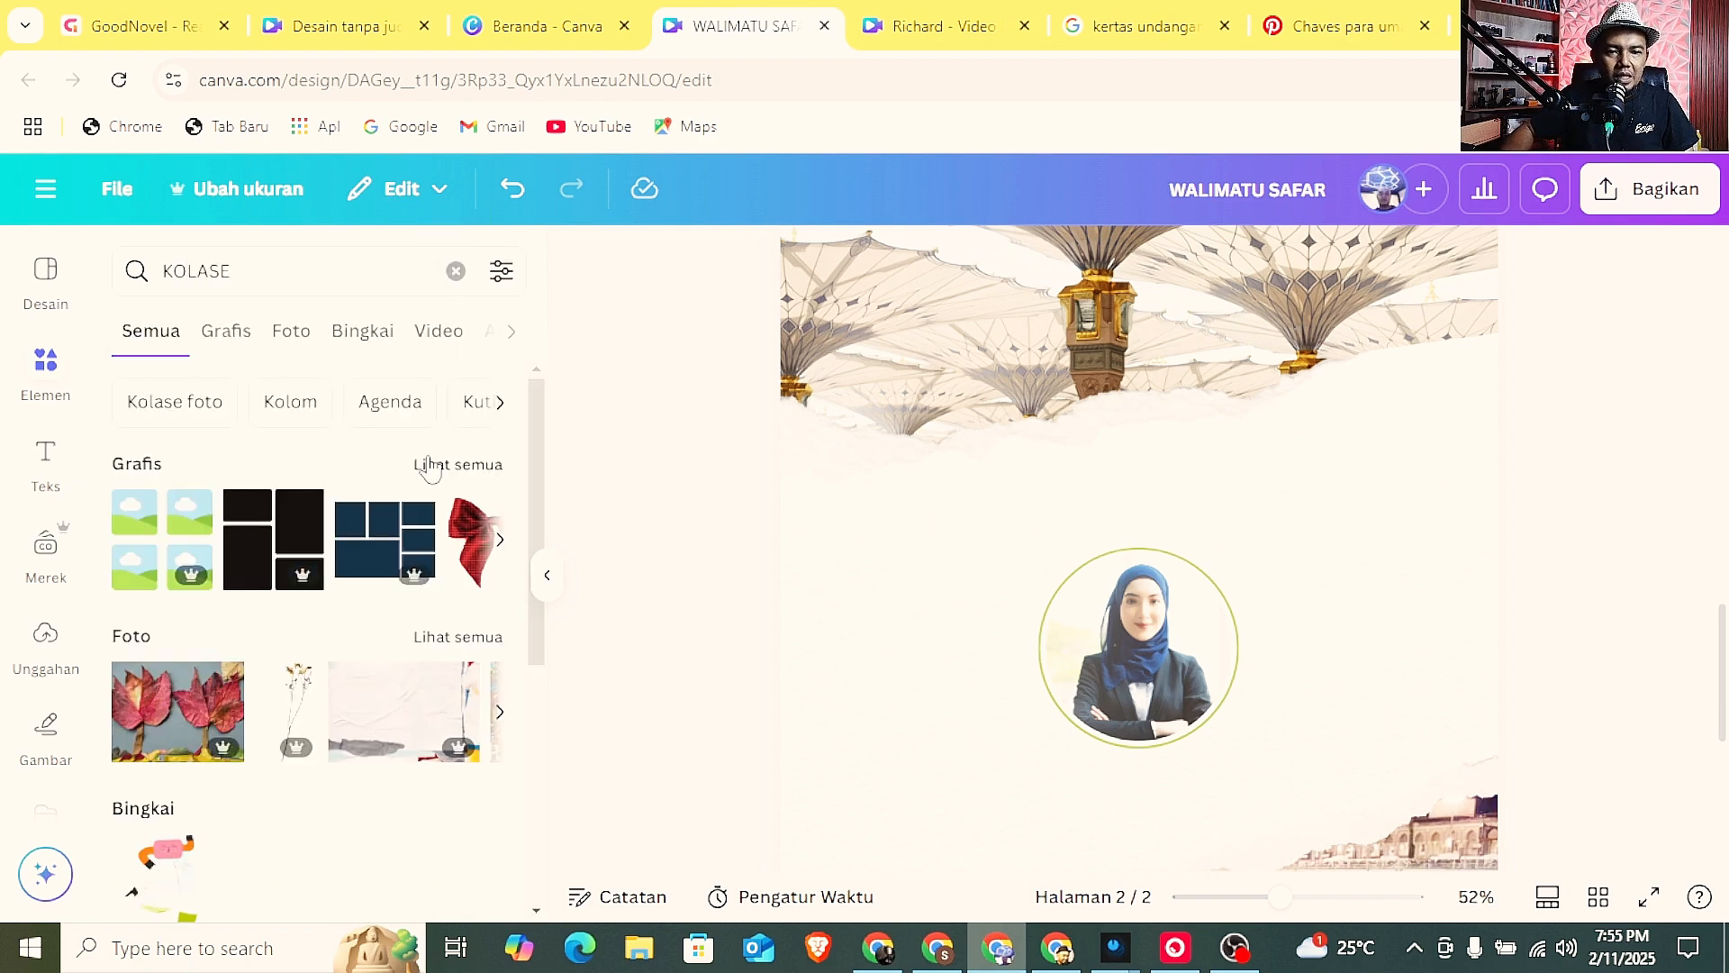
pyautogui.click(433, 466)
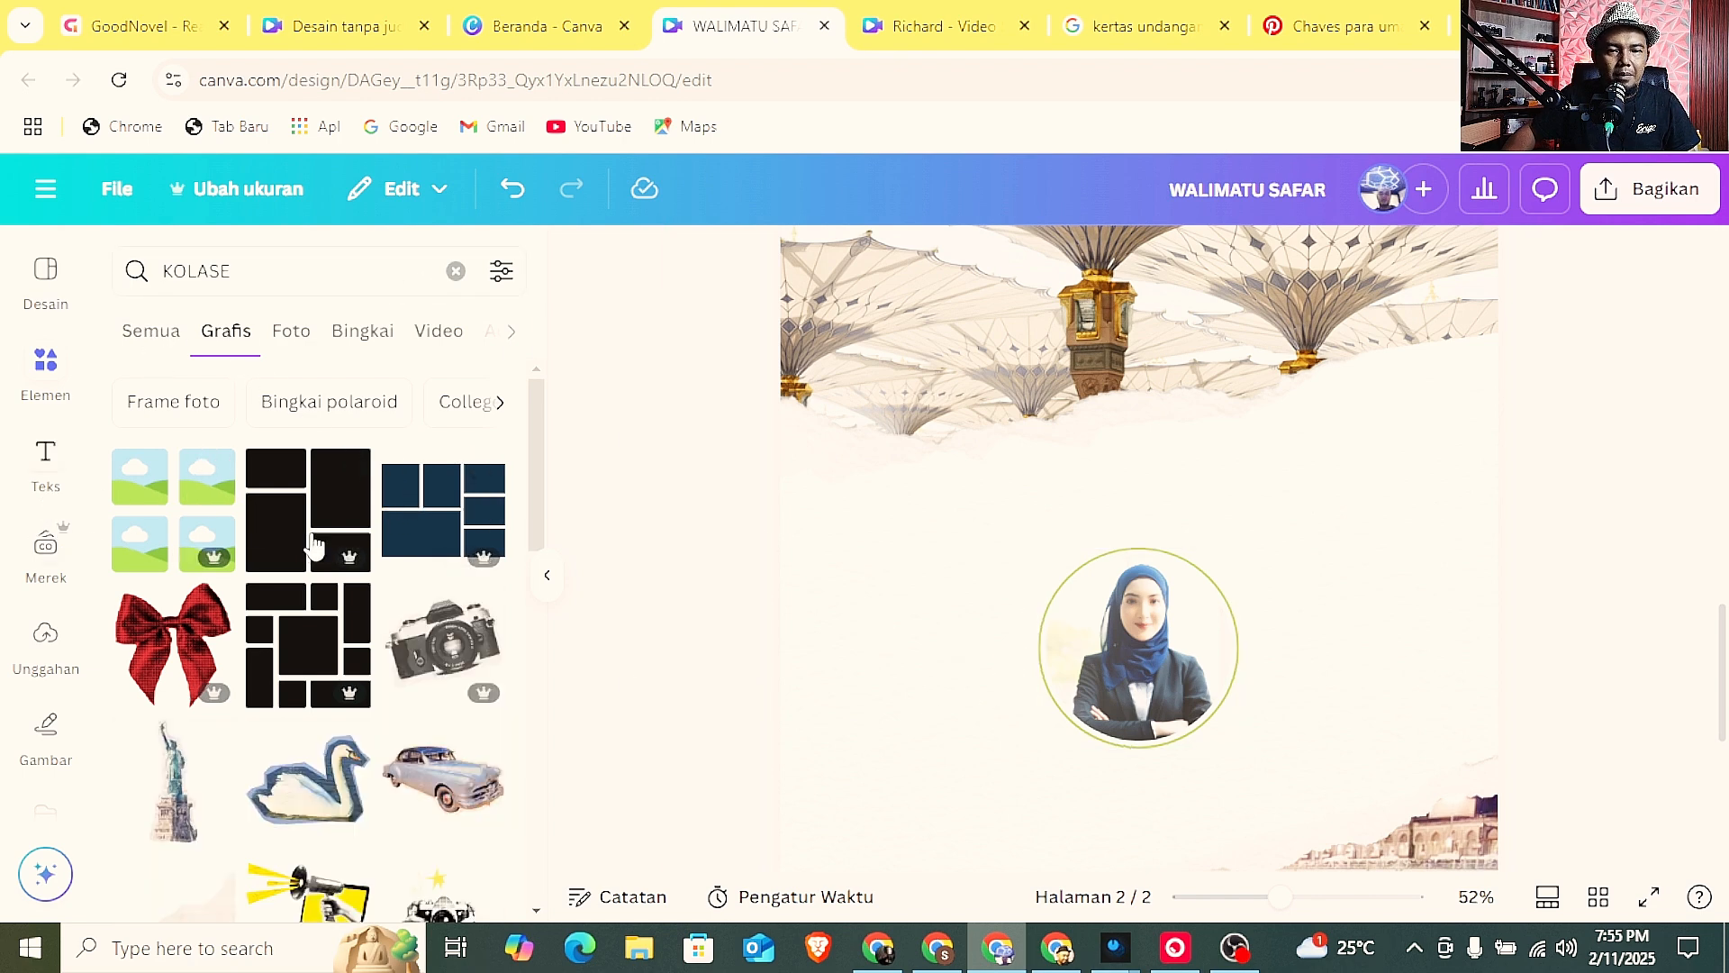
# Raise the circular portrait on page 2 slightly and add a black body text box directly beneath it.
pyautogui.moveTo(1137, 713); pyautogui.dragTo(1137, 682)
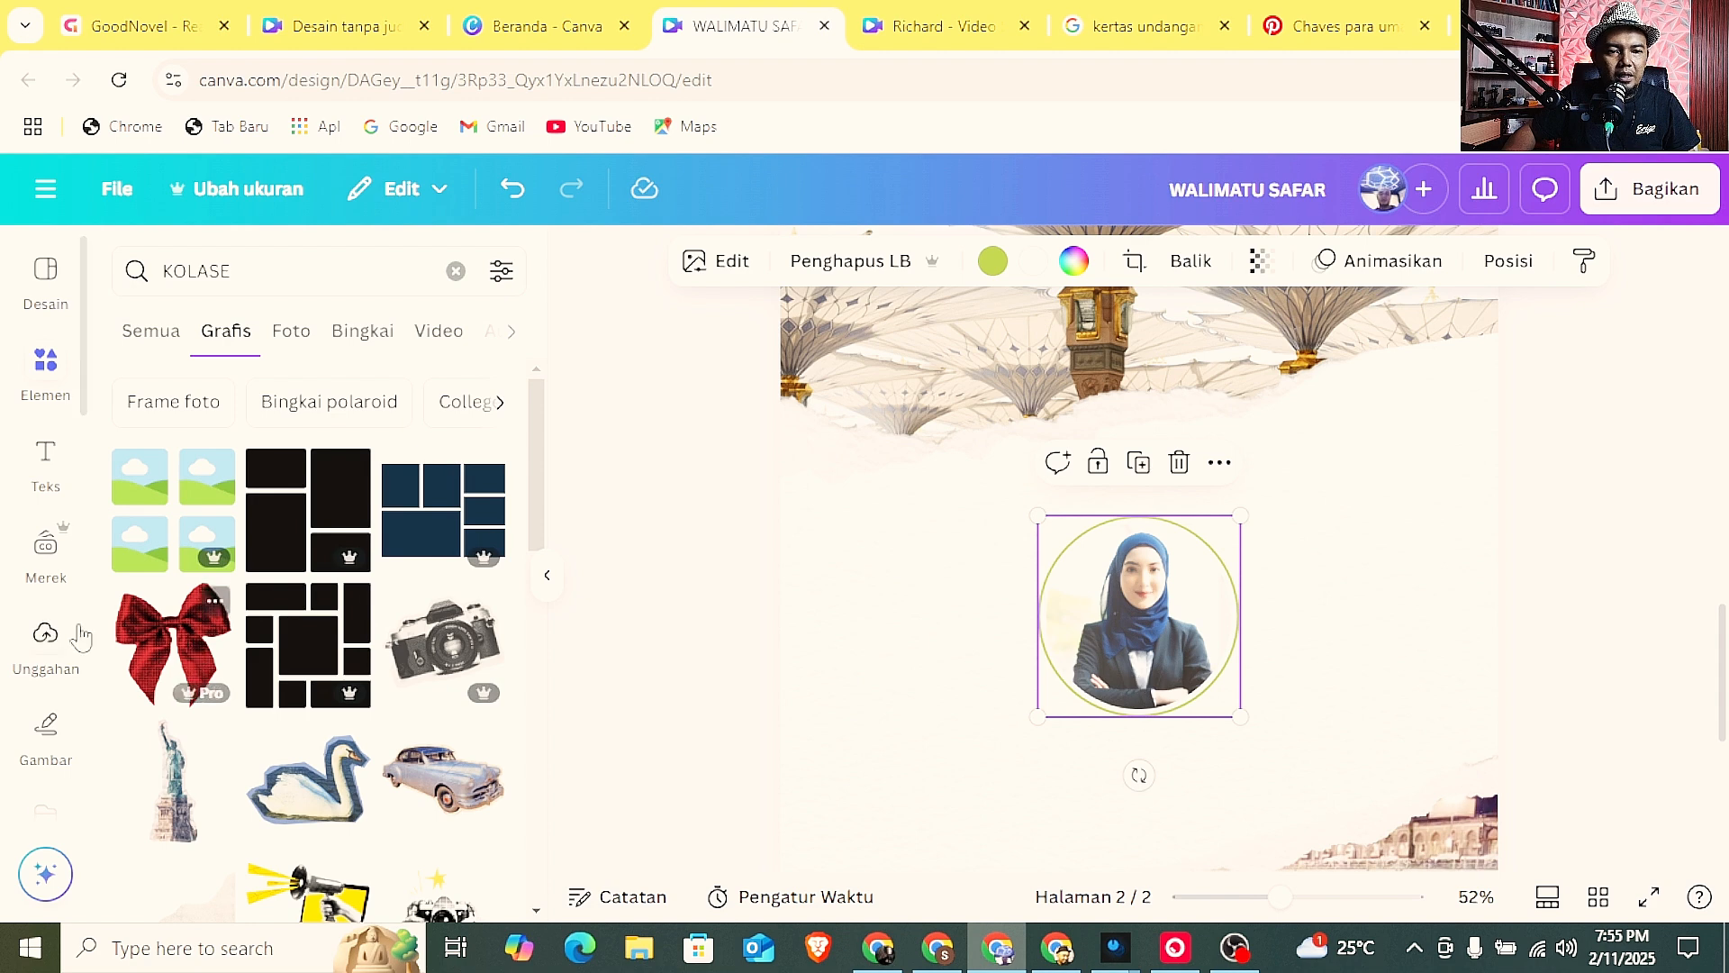
pyautogui.click(56, 485)
pyautogui.scroll(-2, 309, 577)
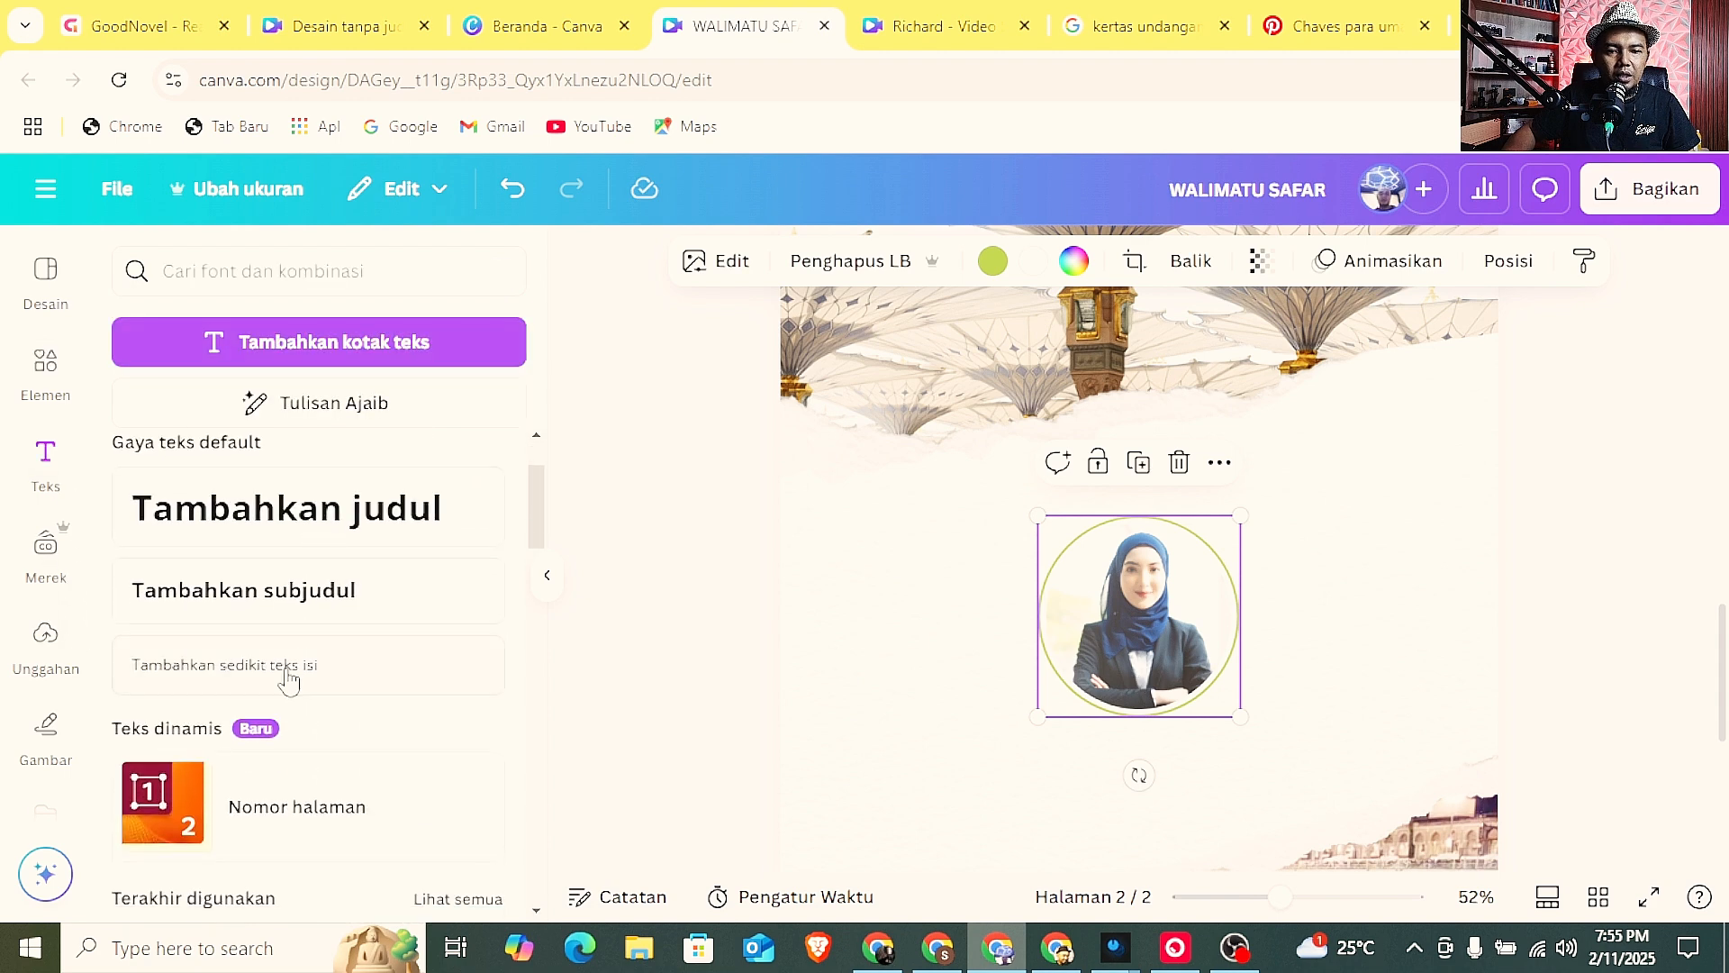
pyautogui.click(289, 682)
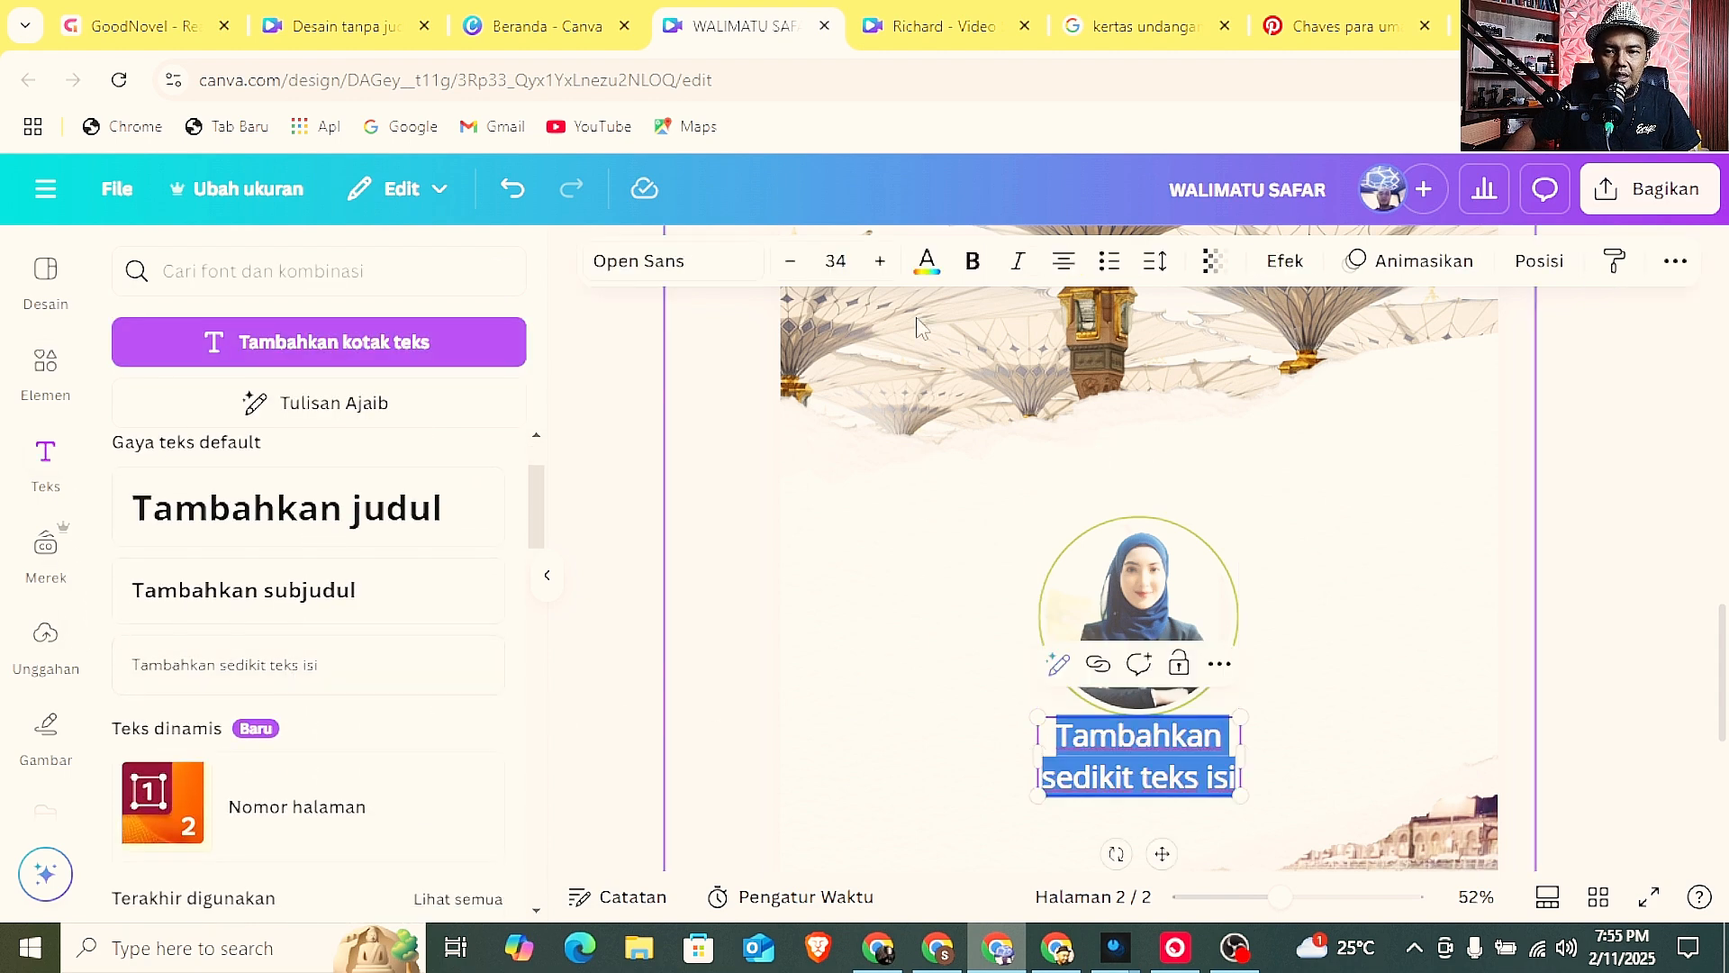
pyautogui.click(926, 261)
pyautogui.click(208, 451)
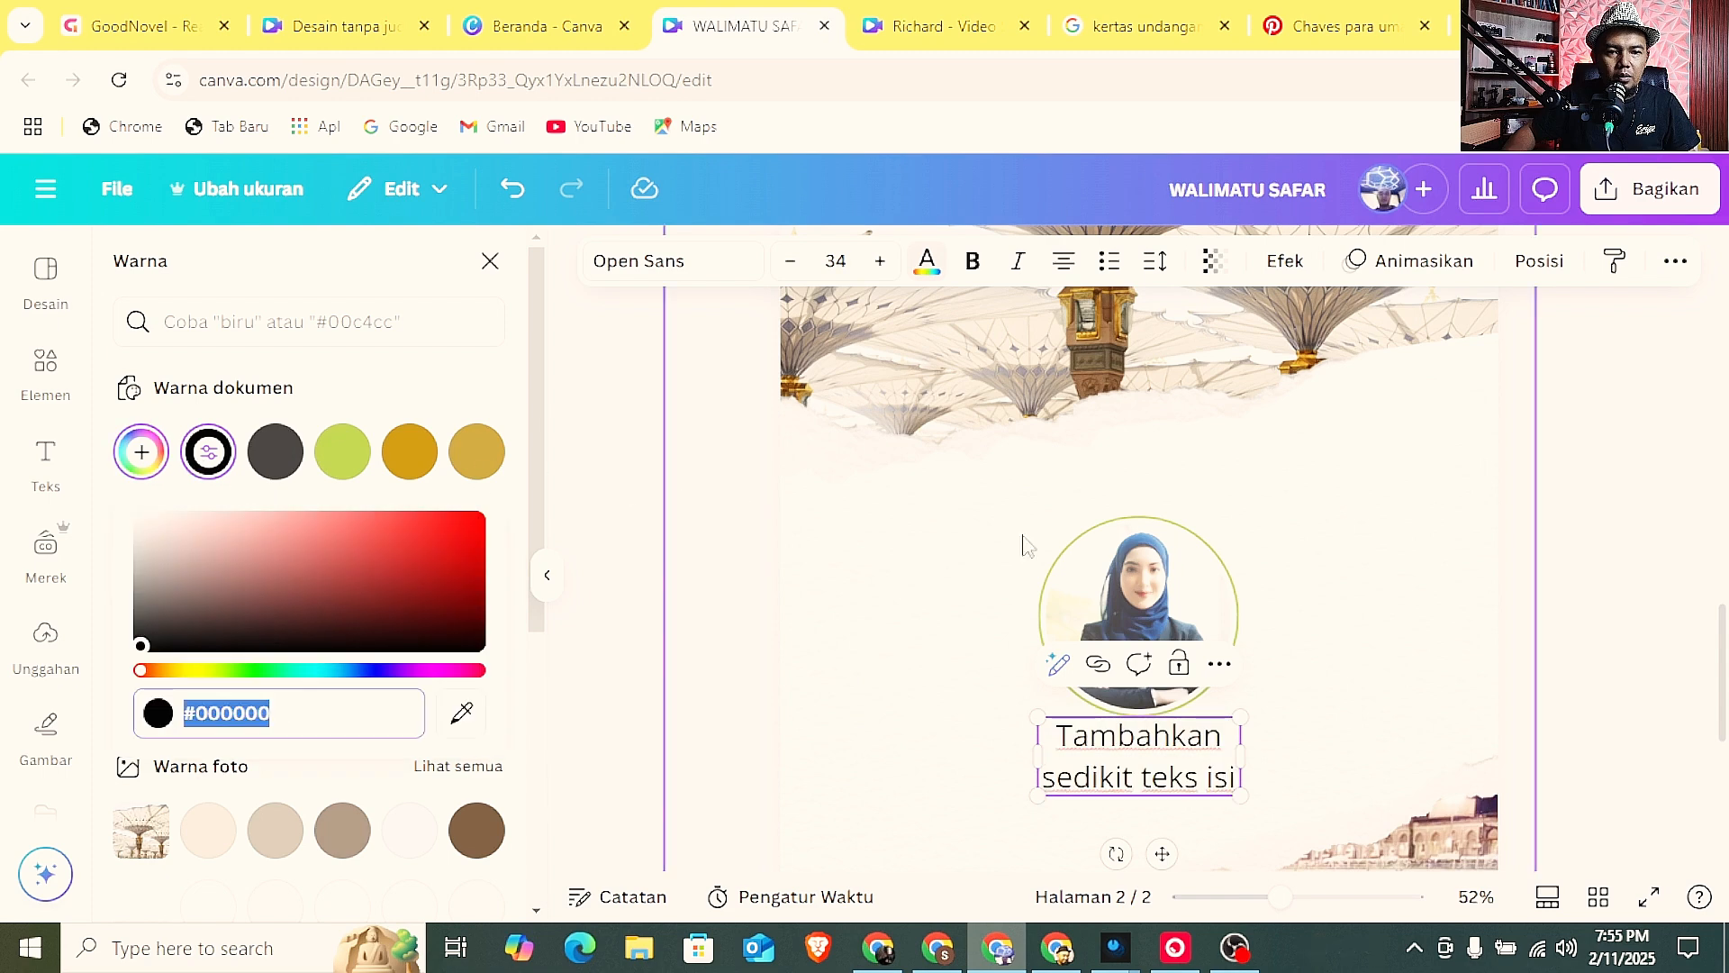
pyautogui.click(1369, 581)
# Replace the placeholder text under the portrait with the pilgrim's full name and widen the text box to fit it on one line.
pyautogui.scroll(-3, 1591, 417)
pyautogui.doubleClick(1227, 503)
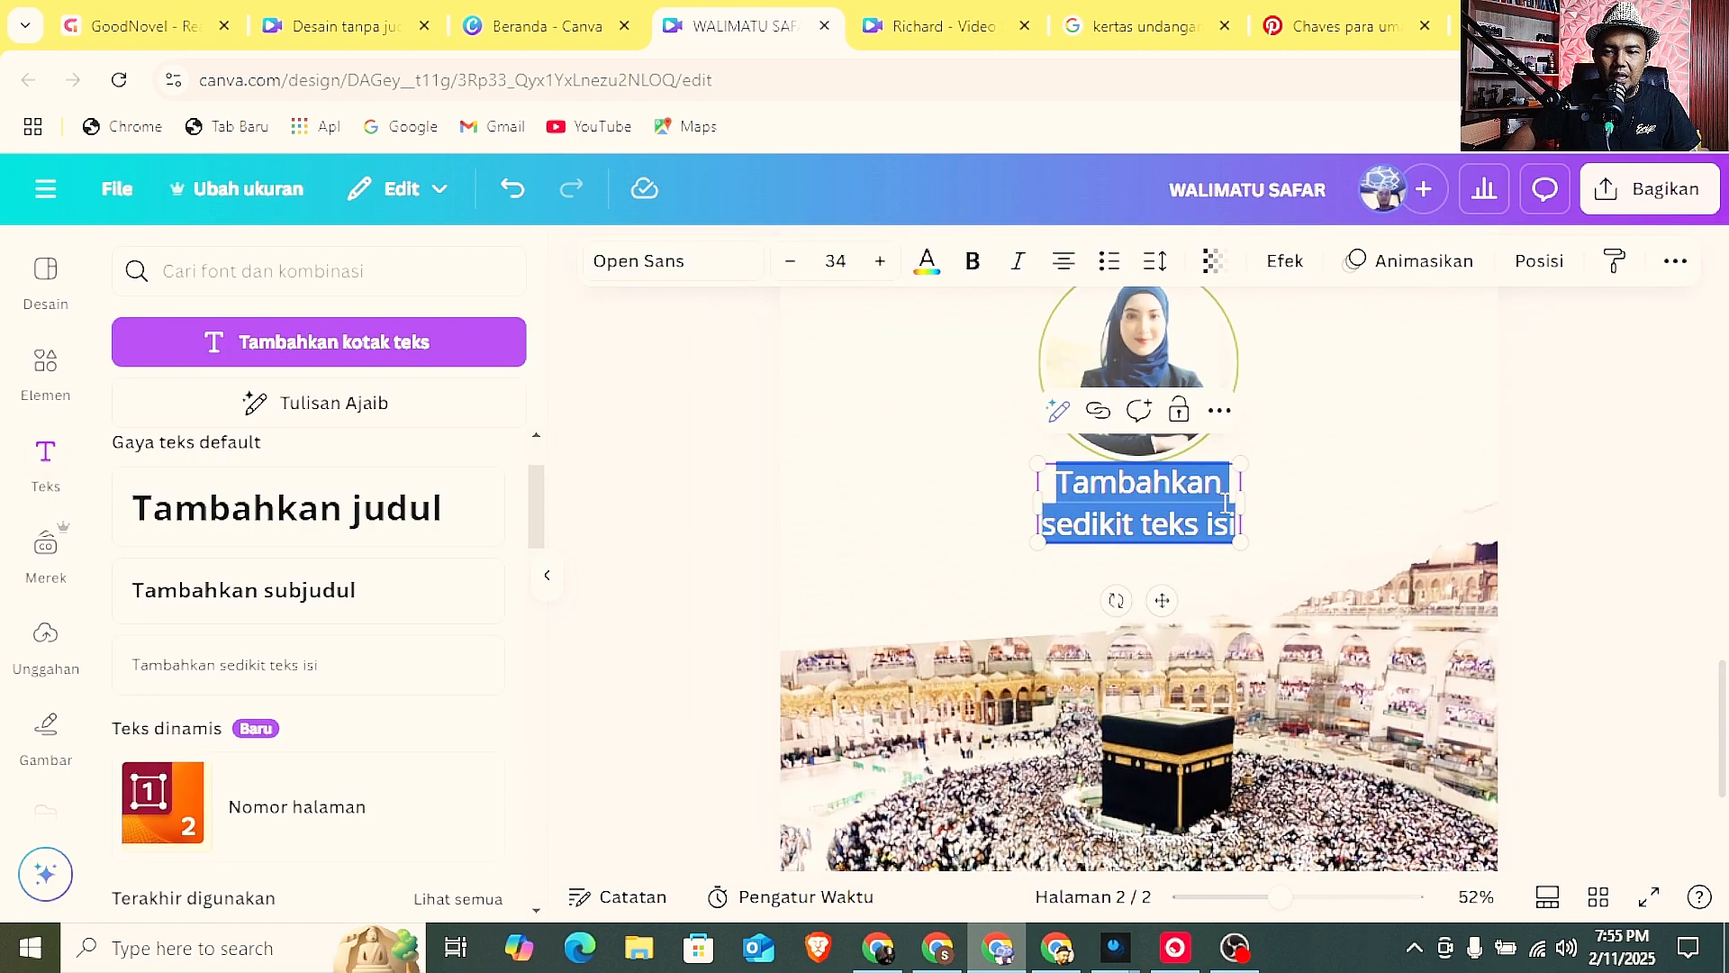
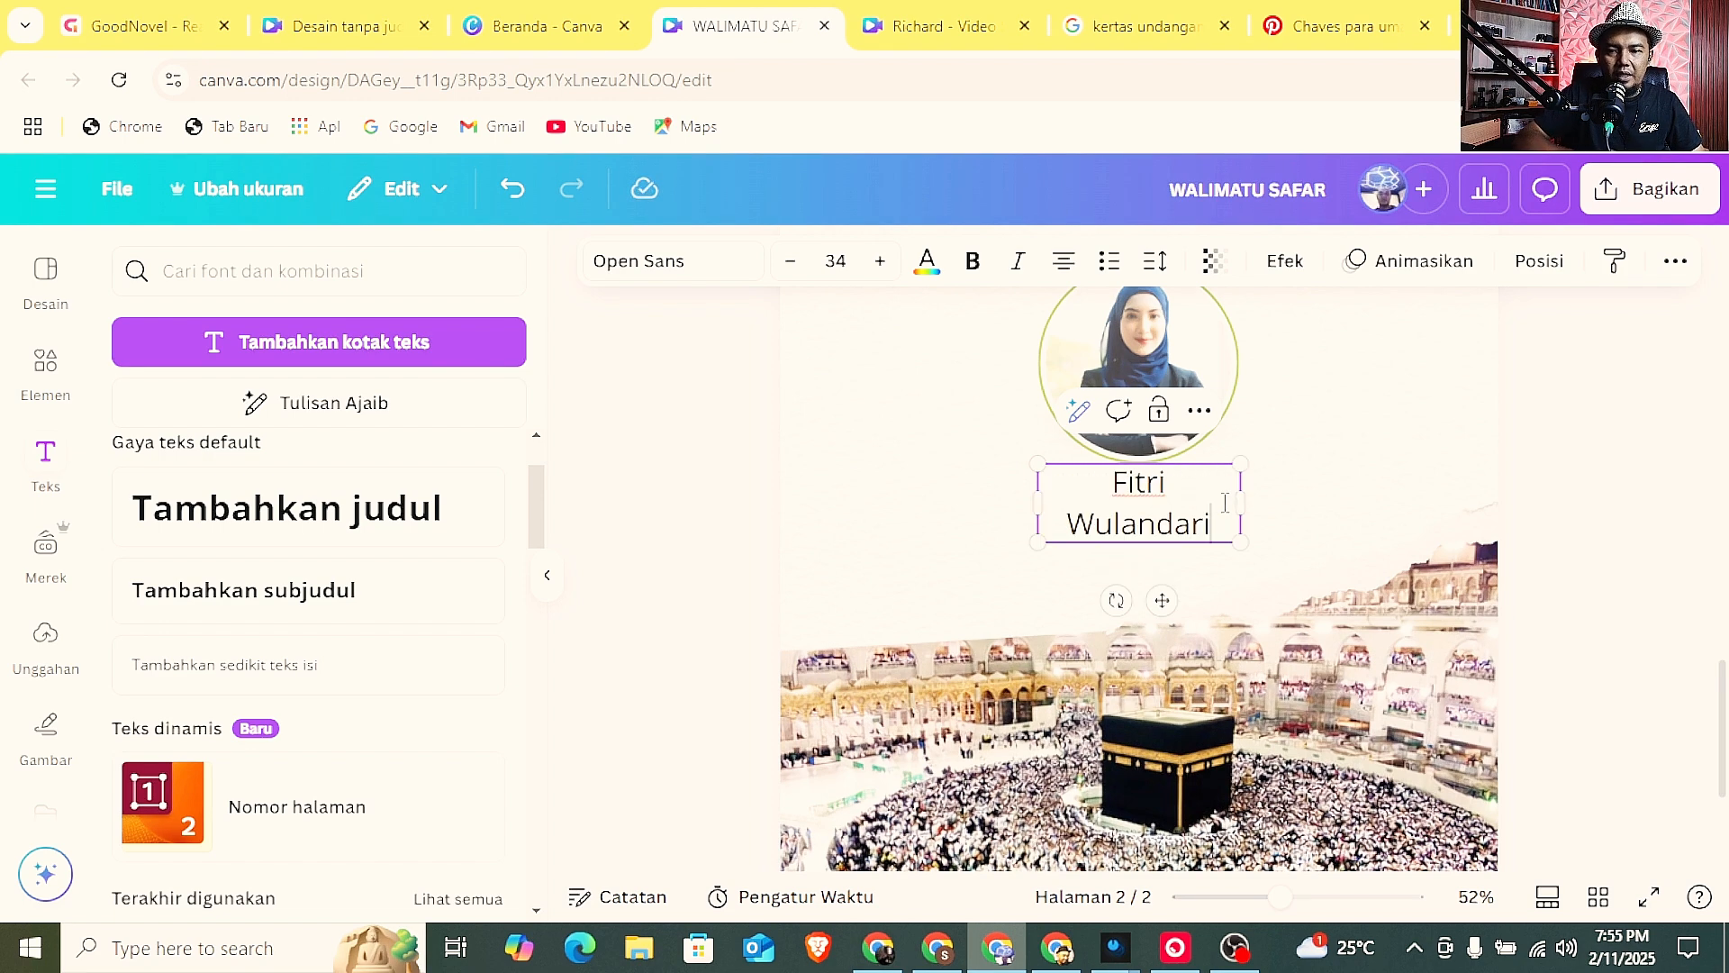
pyautogui.moveTo(1241, 505)
pyautogui.mouseDown()
pyautogui.moveTo(1284, 502)
pyautogui.moveTo(1226, 505)
pyautogui.mouseUp()
pyautogui.click(1603, 521)
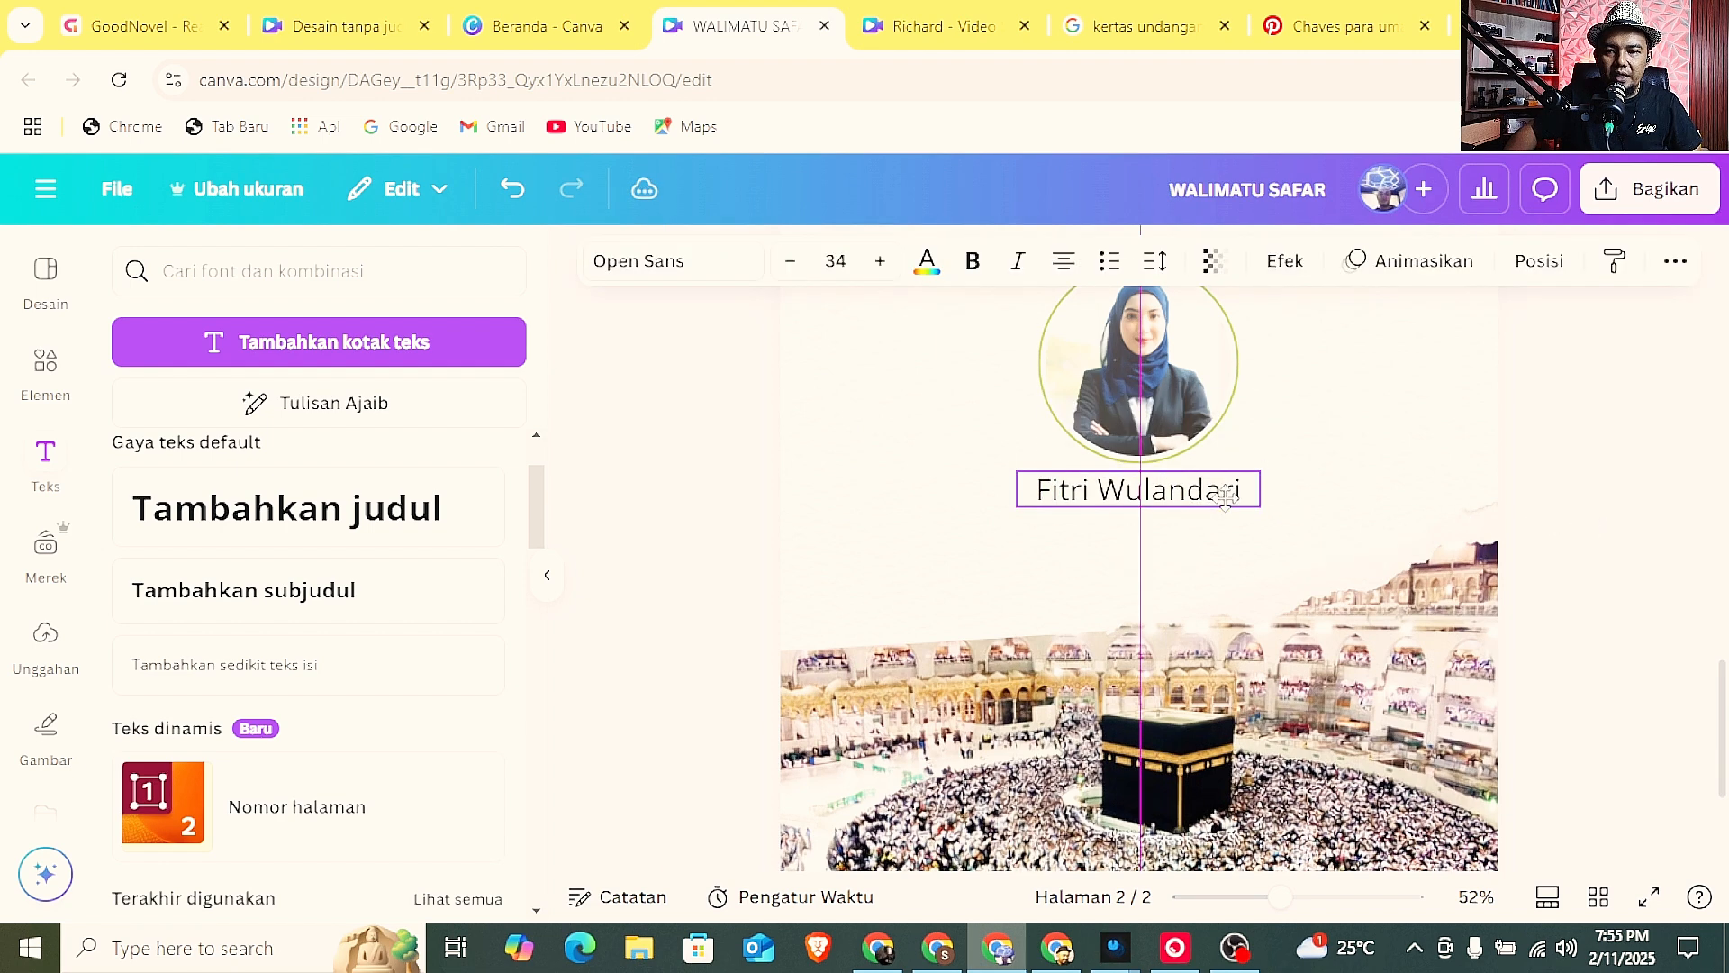
# Search the fonts for "Handwriting" and set the name text under the portrait to Amsterdam Two.
pyautogui.click(708, 271)
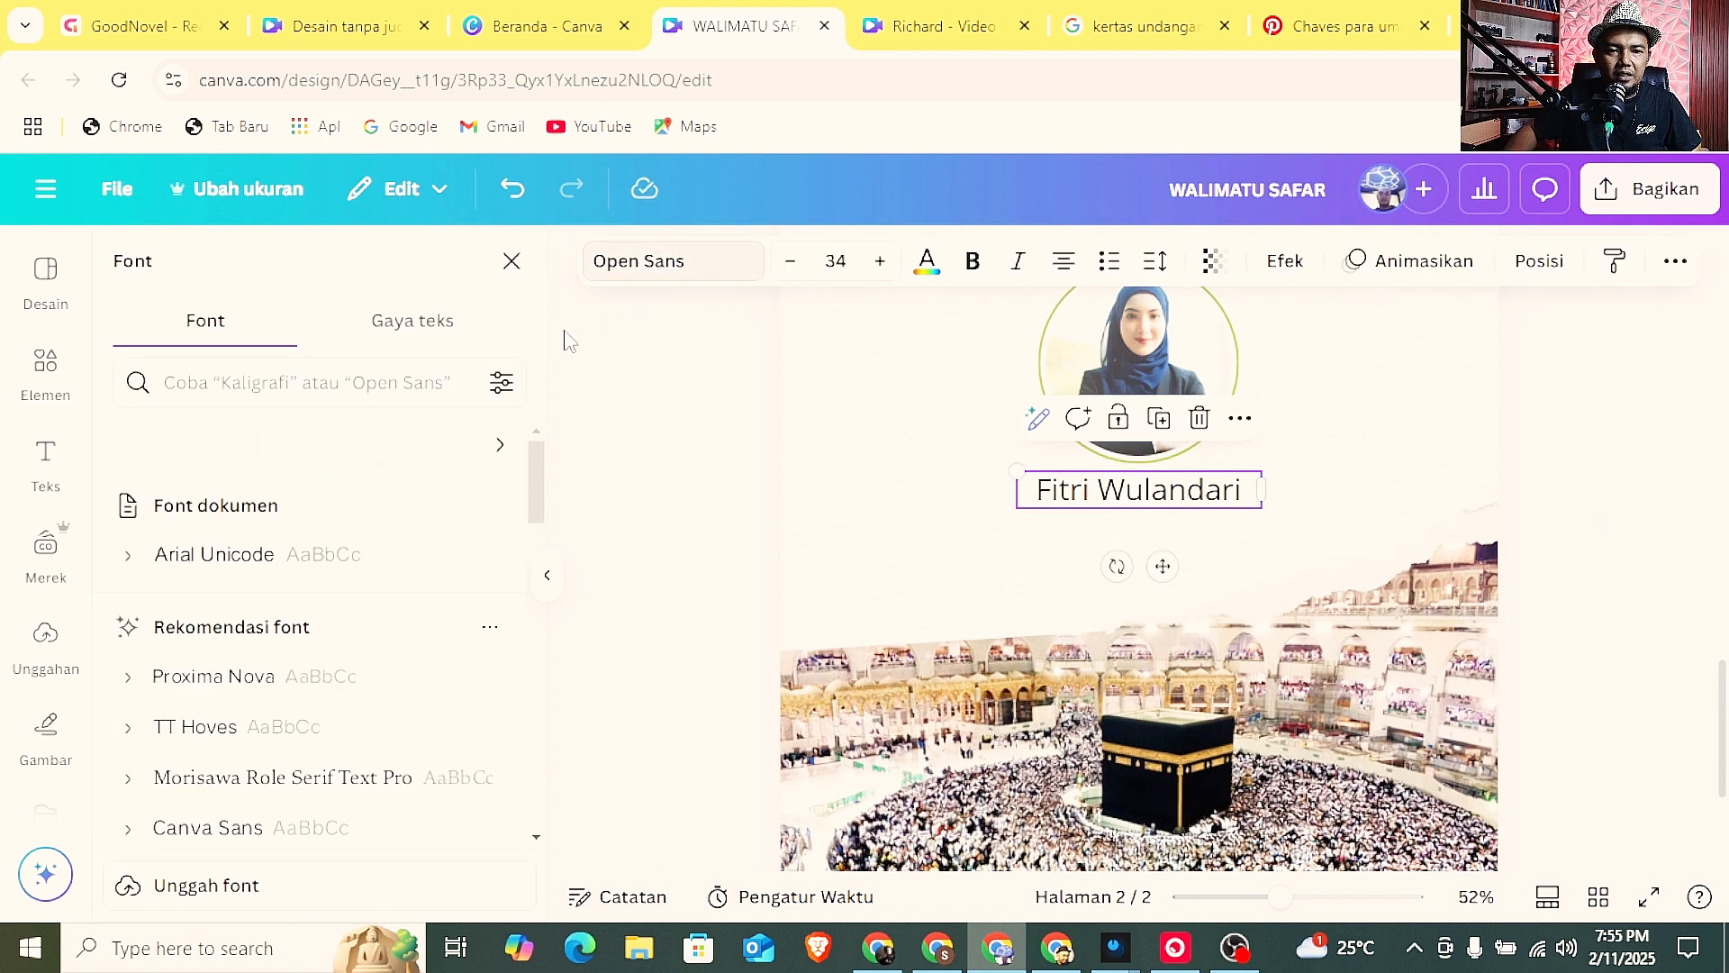
pyautogui.click(330, 382)
pyautogui.write('hand')
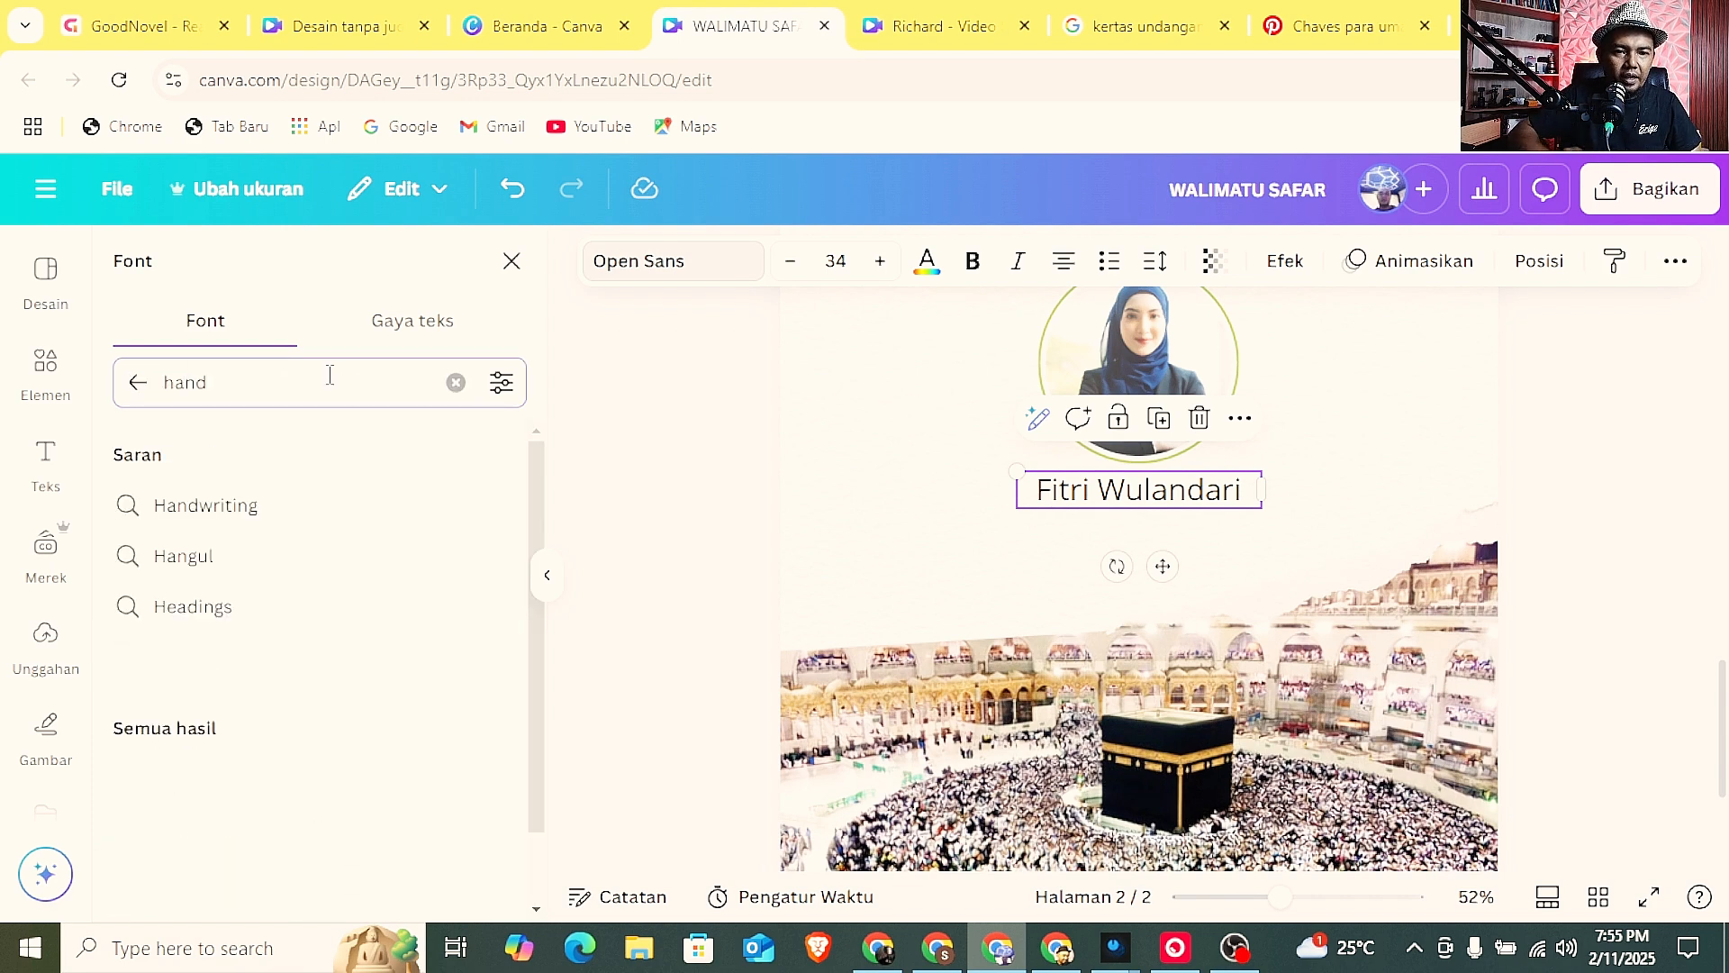
pyautogui.click(256, 506)
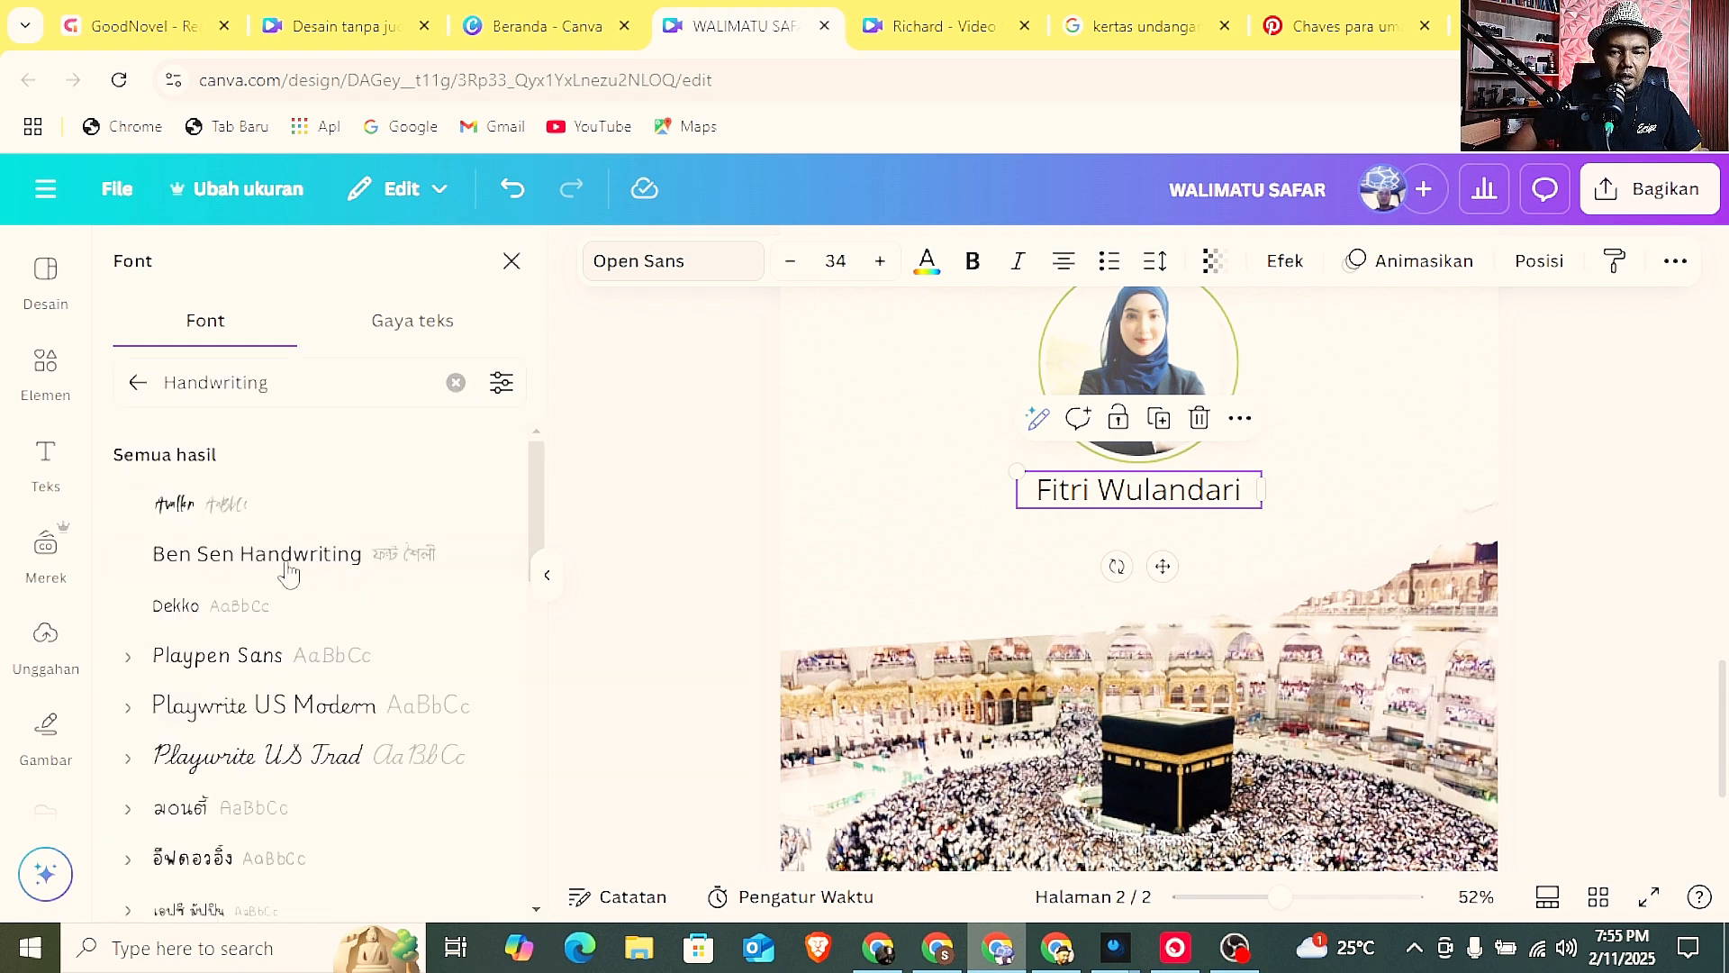
pyautogui.scroll(-10, 290, 589)
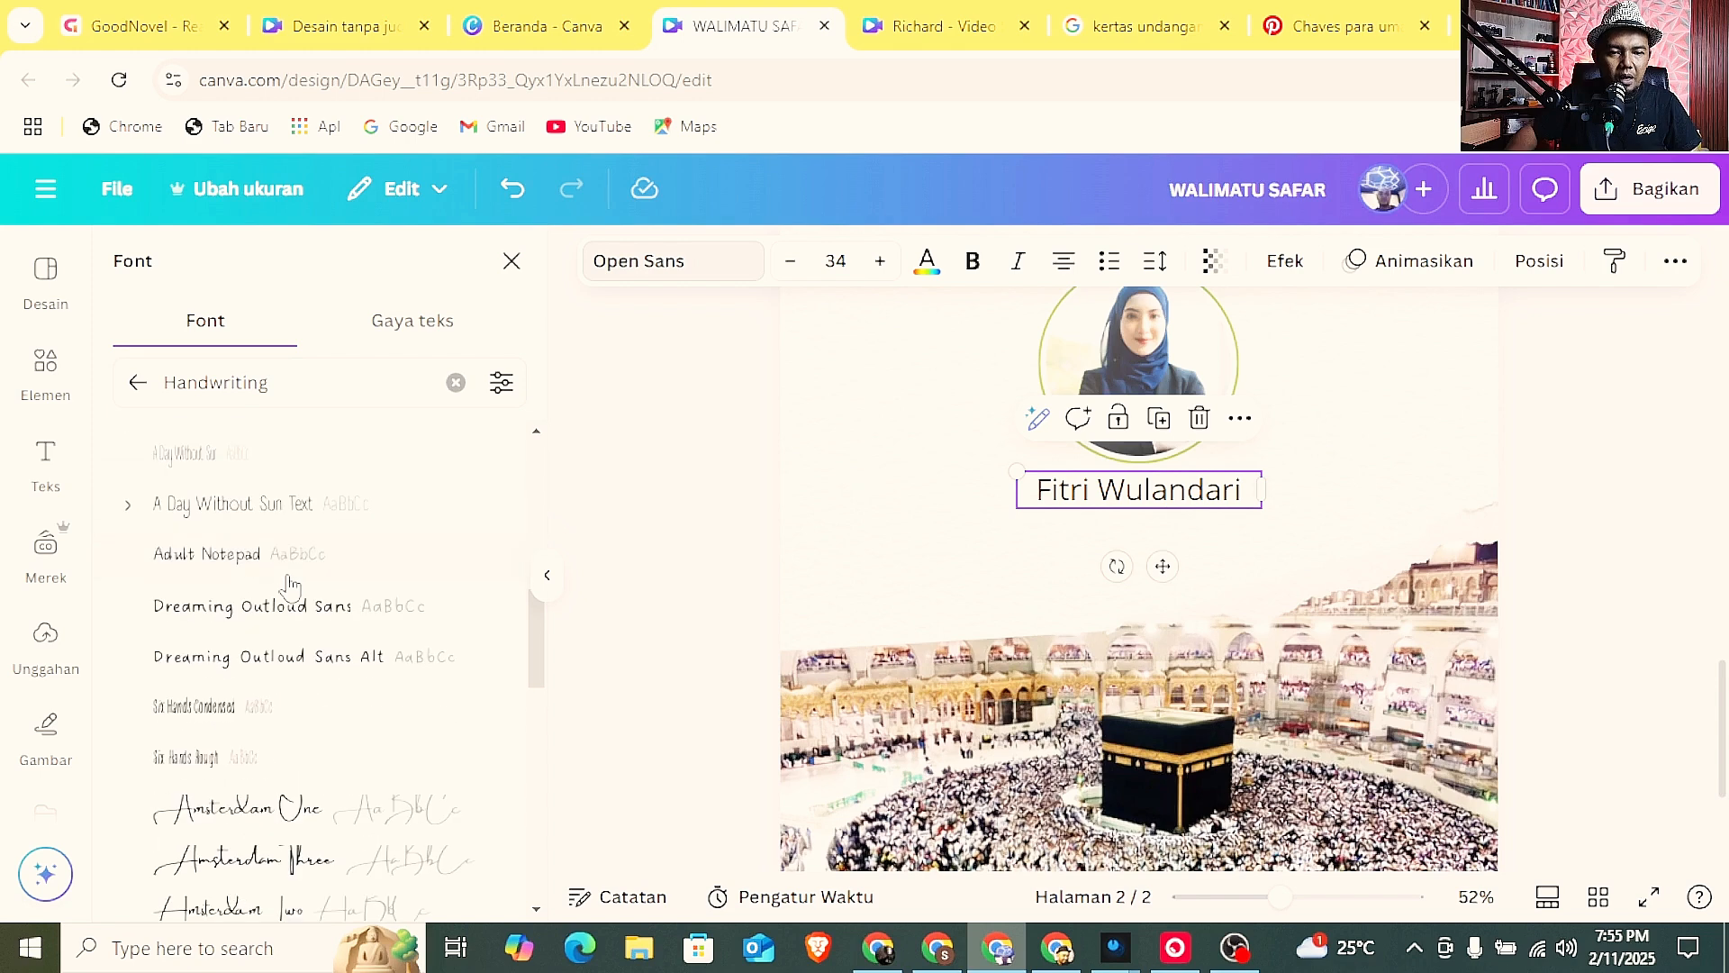
pyautogui.click(290, 622)
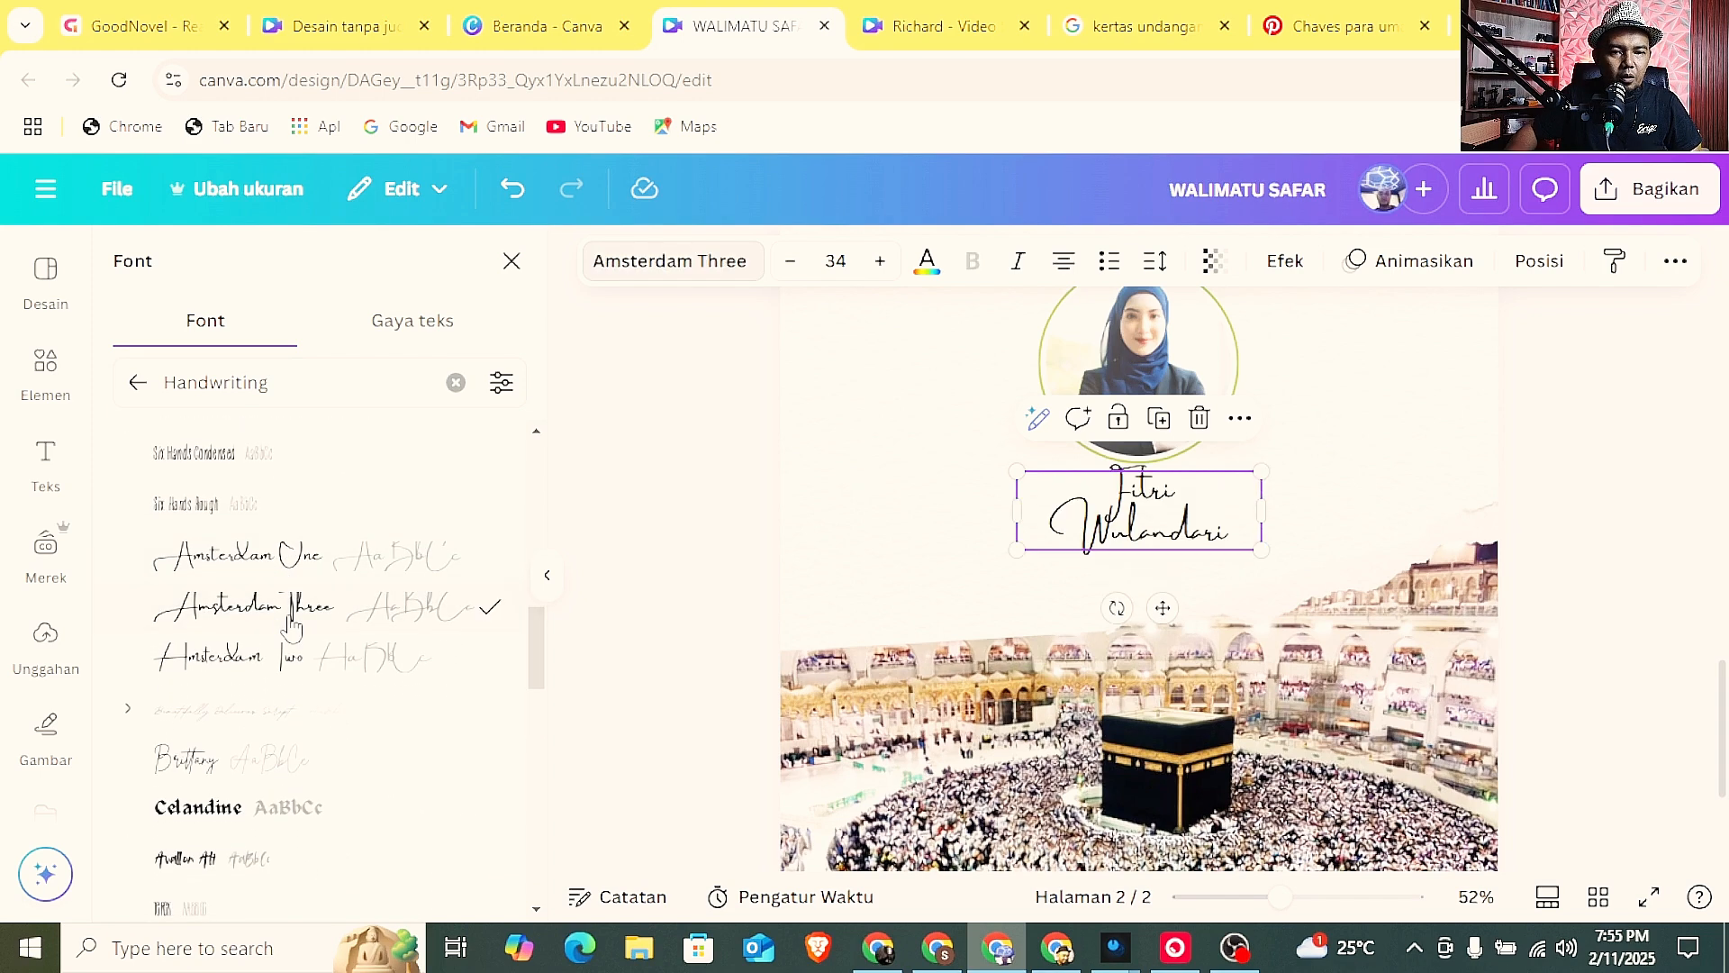
pyautogui.click(271, 662)
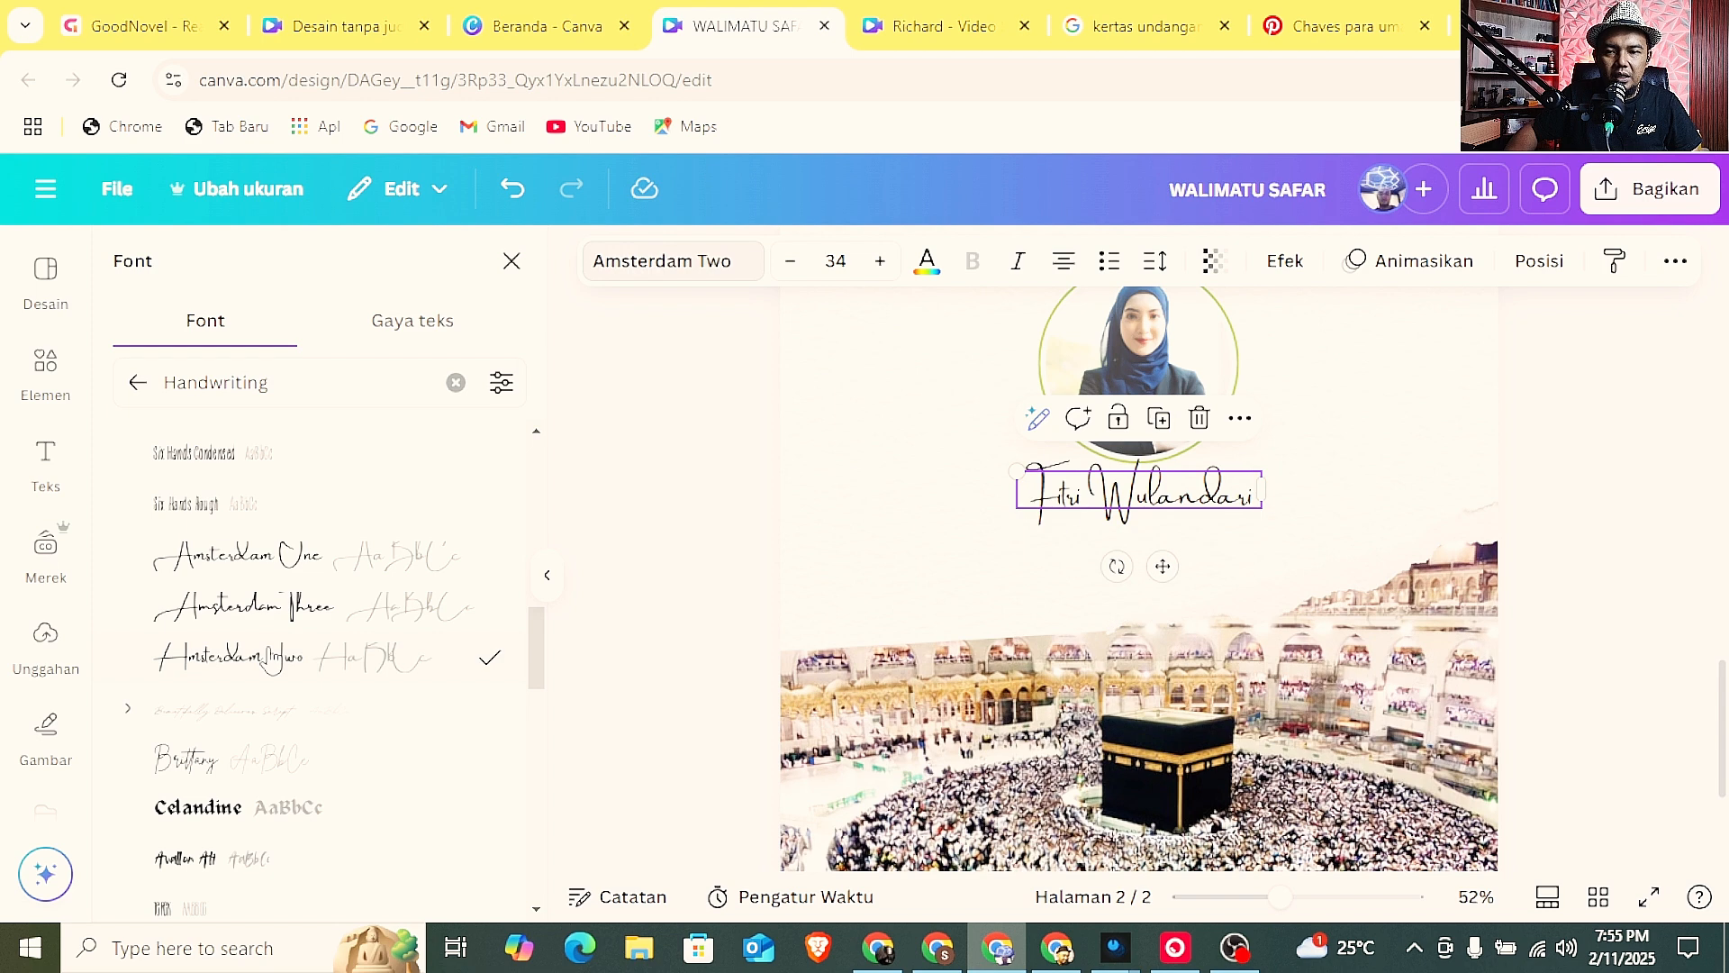
pyautogui.click(1667, 533)
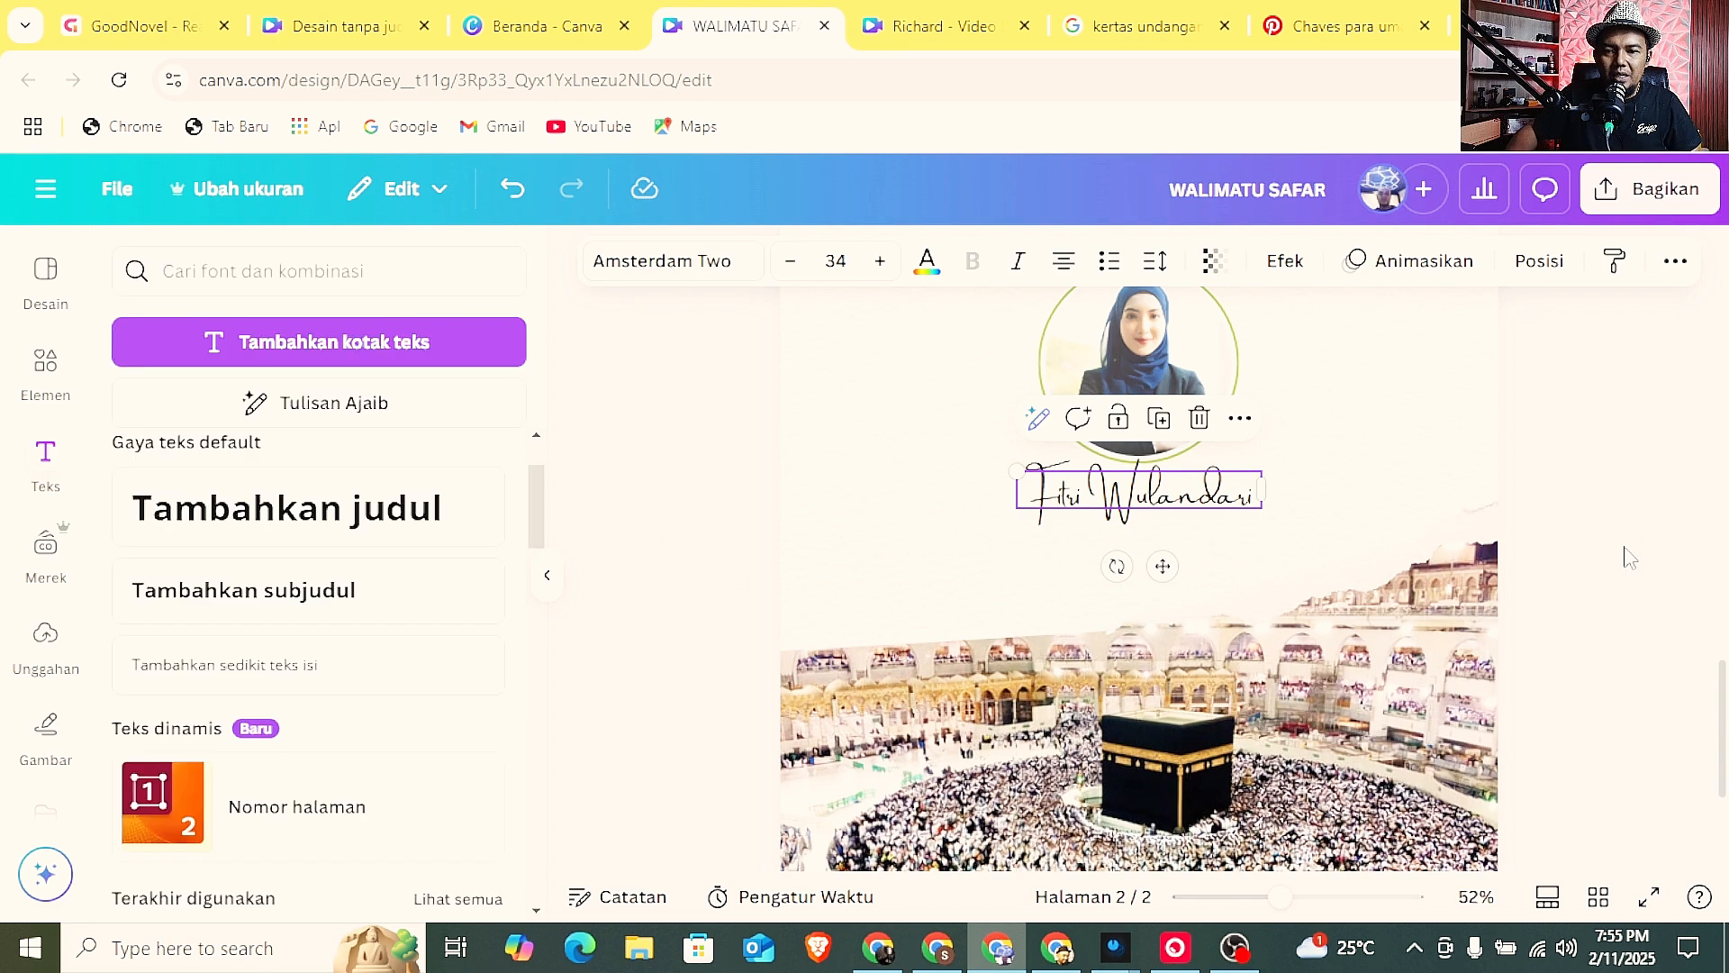
pyautogui.click(1624, 550)
# Fine-tune the name text and circular portrait on page 2 so both sit on the page's vertical centreline.
pyautogui.moveTo(1277, 899); pyautogui.dragTo(1253, 898)
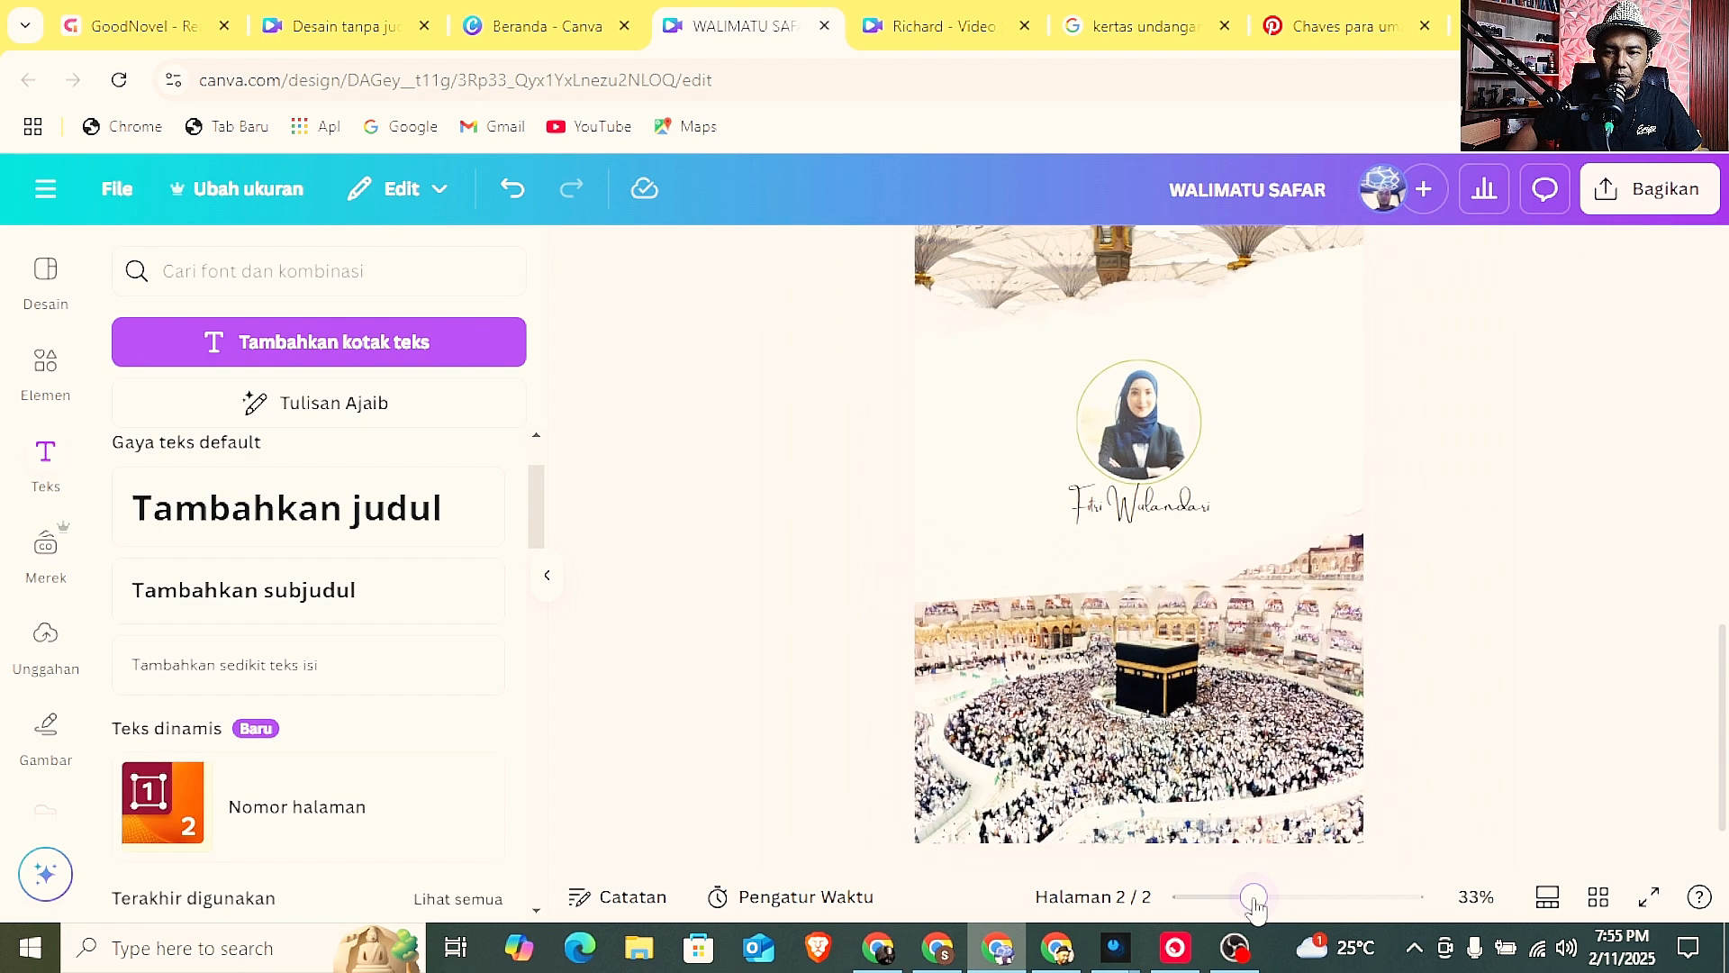
pyautogui.click(1163, 513)
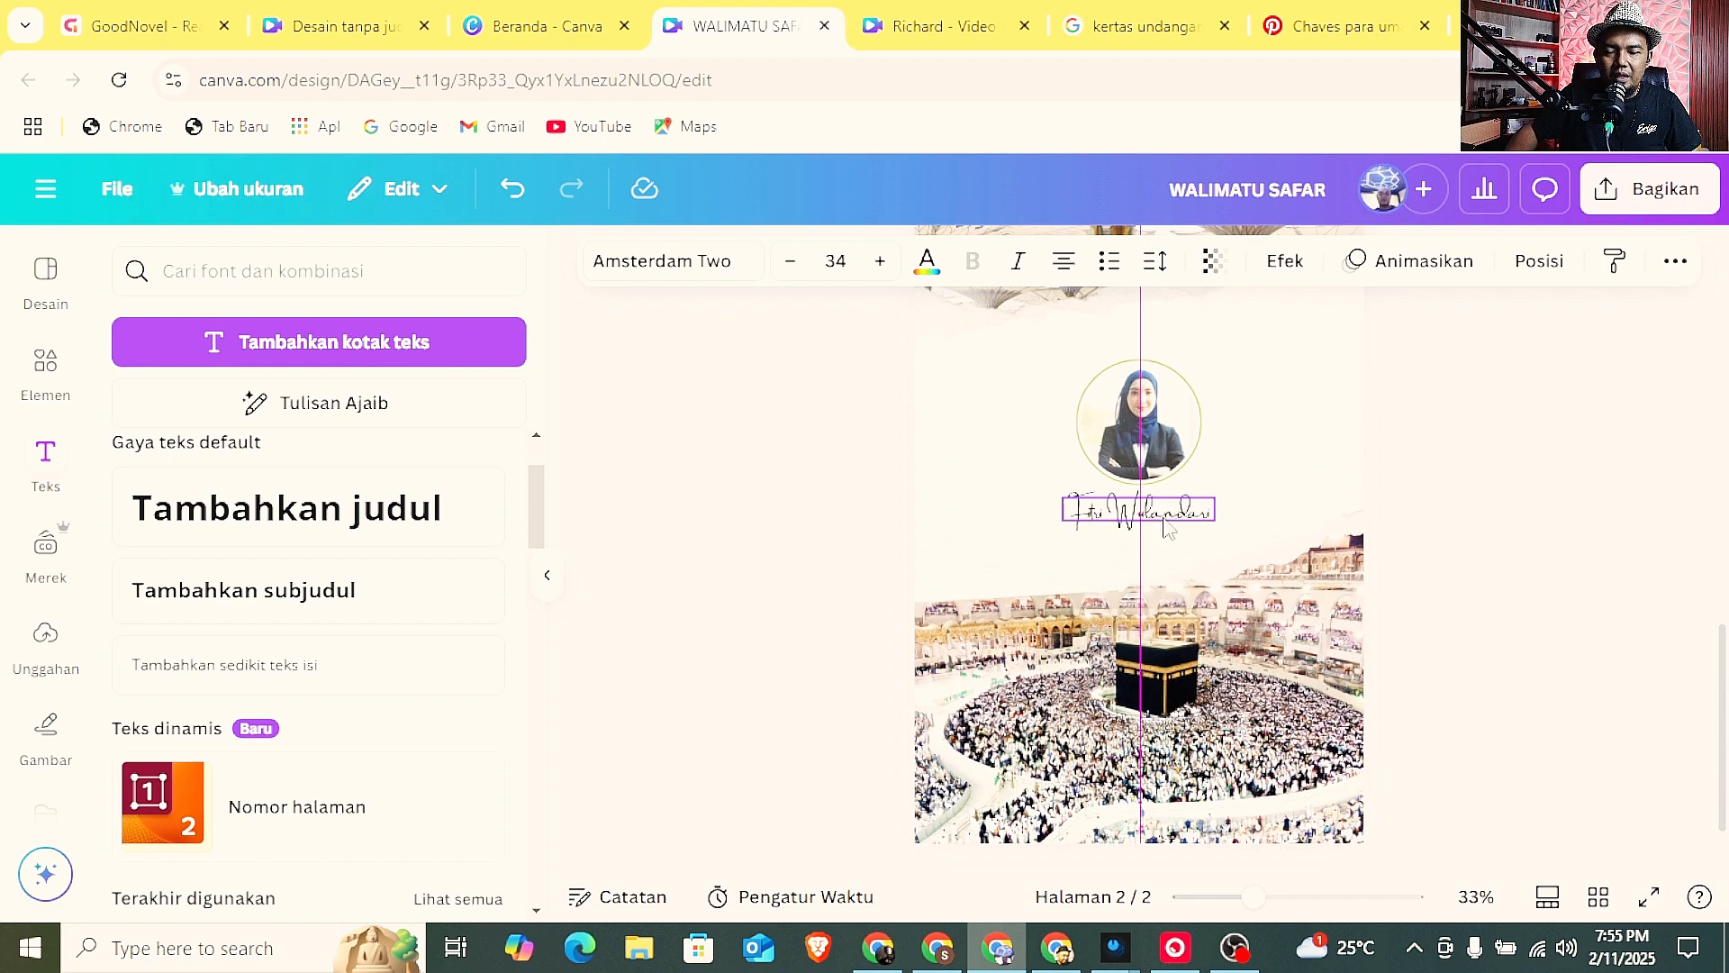
pyautogui.click(1481, 517)
pyautogui.click(1184, 529)
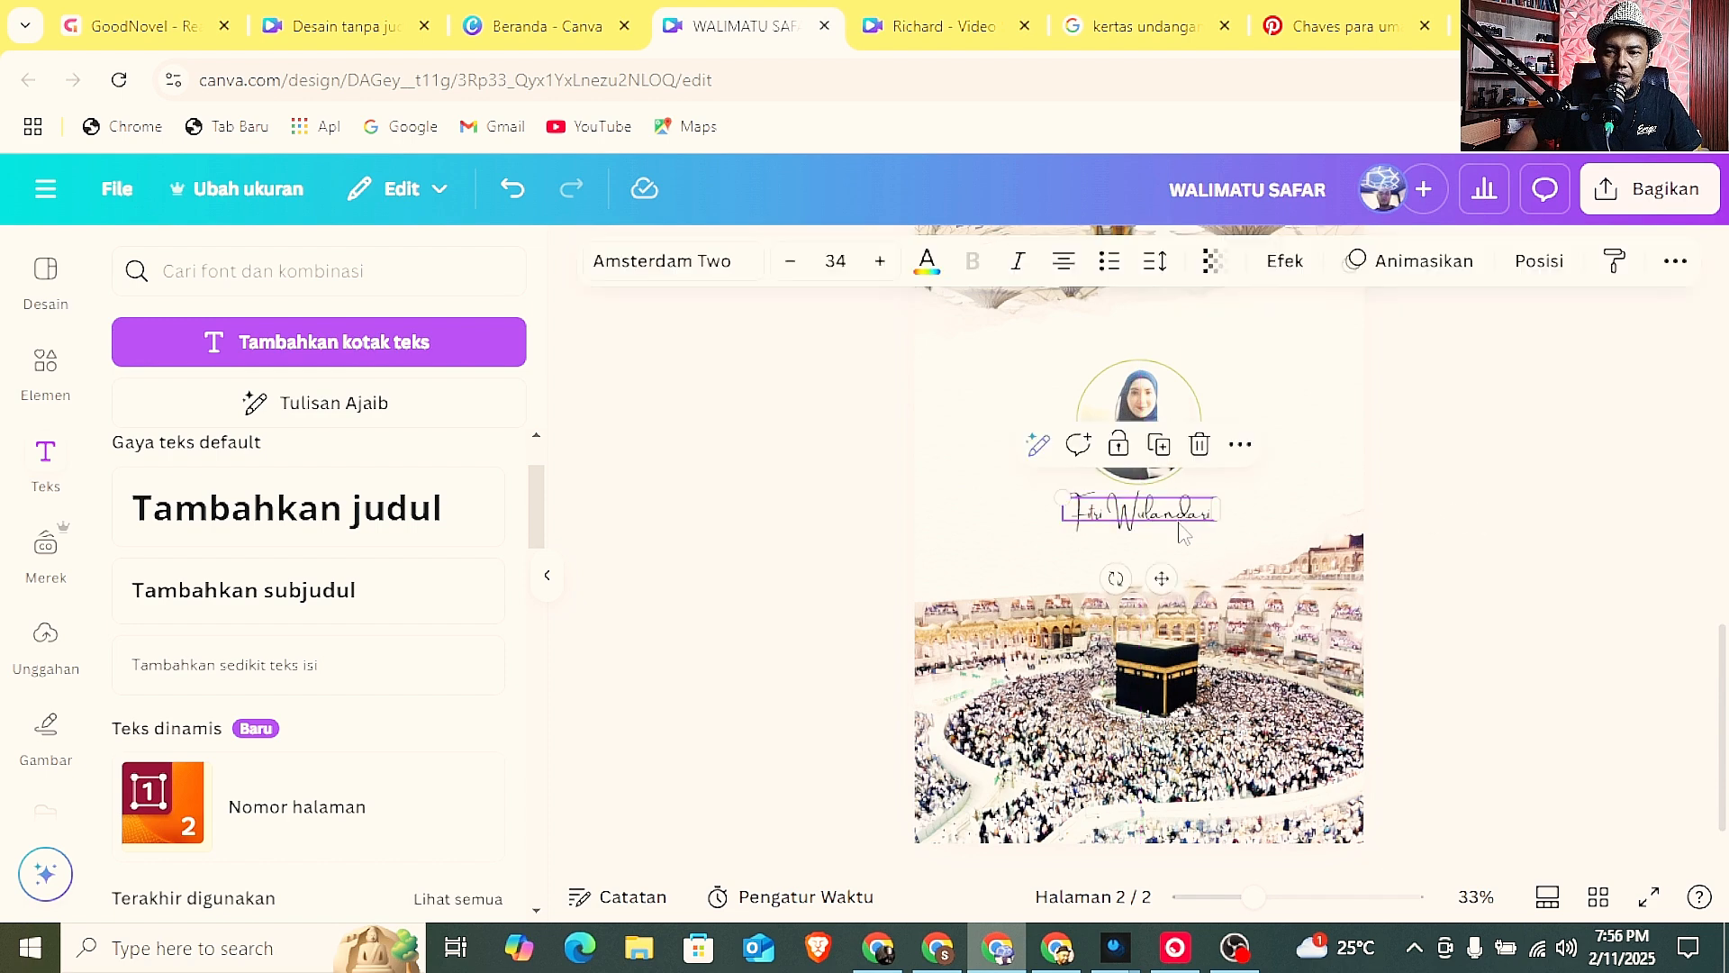
pyautogui.moveTo(1179, 523); pyautogui.dragTo(1175, 517)
pyautogui.scroll(3, 1456, 513)
pyautogui.click(1171, 599)
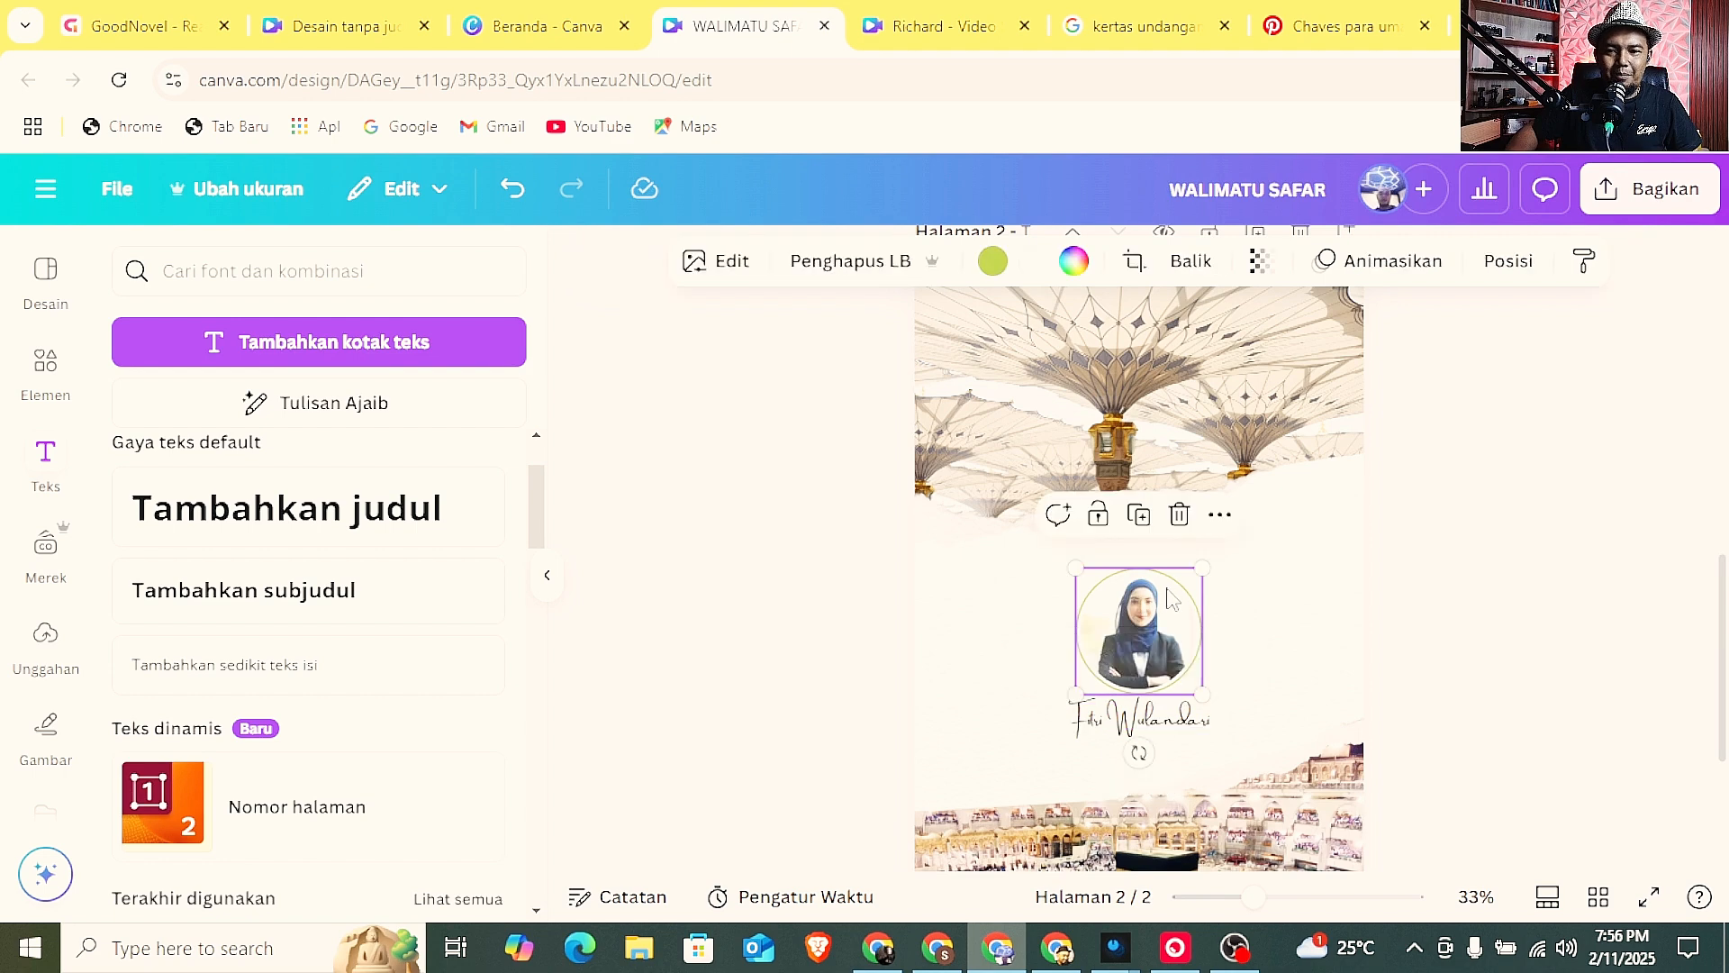
pyautogui.moveTo(1168, 598); pyautogui.dragTo(1188, 555)
pyautogui.click(1489, 599)
pyautogui.scroll(-2, 1189, 563)
pyautogui.click(1343, 505)
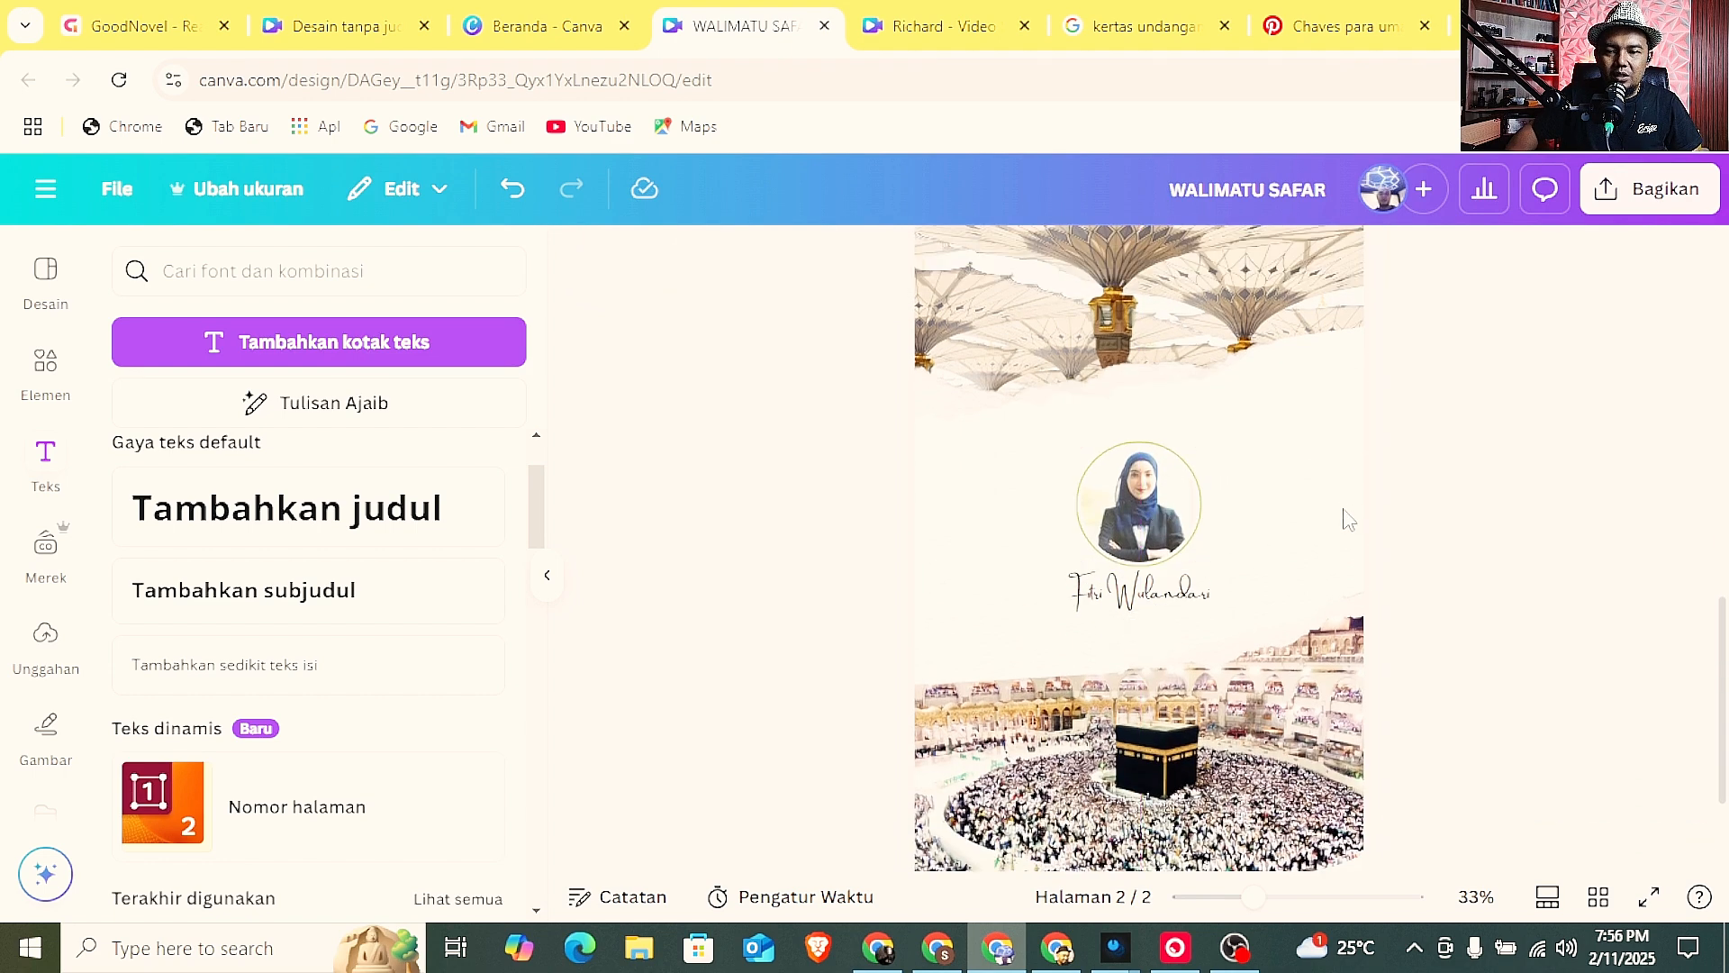
# Duplicate the name text above the portrait and replace the copy's wording with "Mohon Doa Keselamatan Hingga Tujuan".
pyautogui.click(1164, 608)
pyautogui.moveTo(1162, 608); pyautogui.dragTo(1142, 416)
pyautogui.doubleClick(1142, 419)
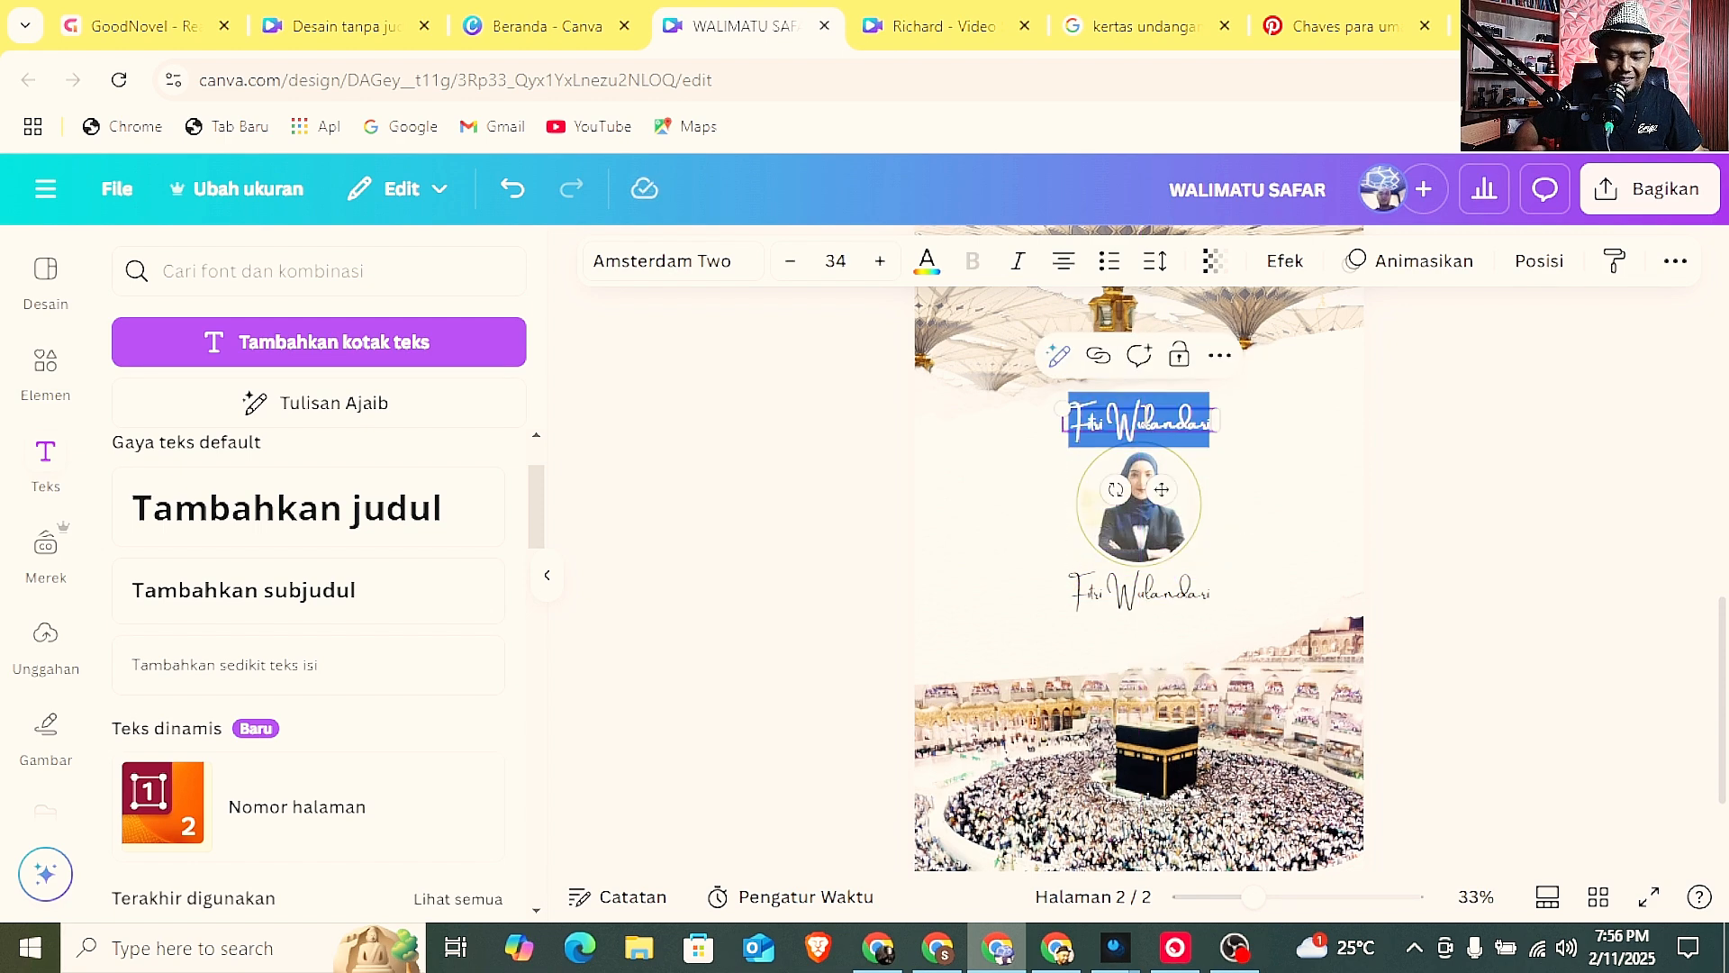
pyautogui.write('Mohon')
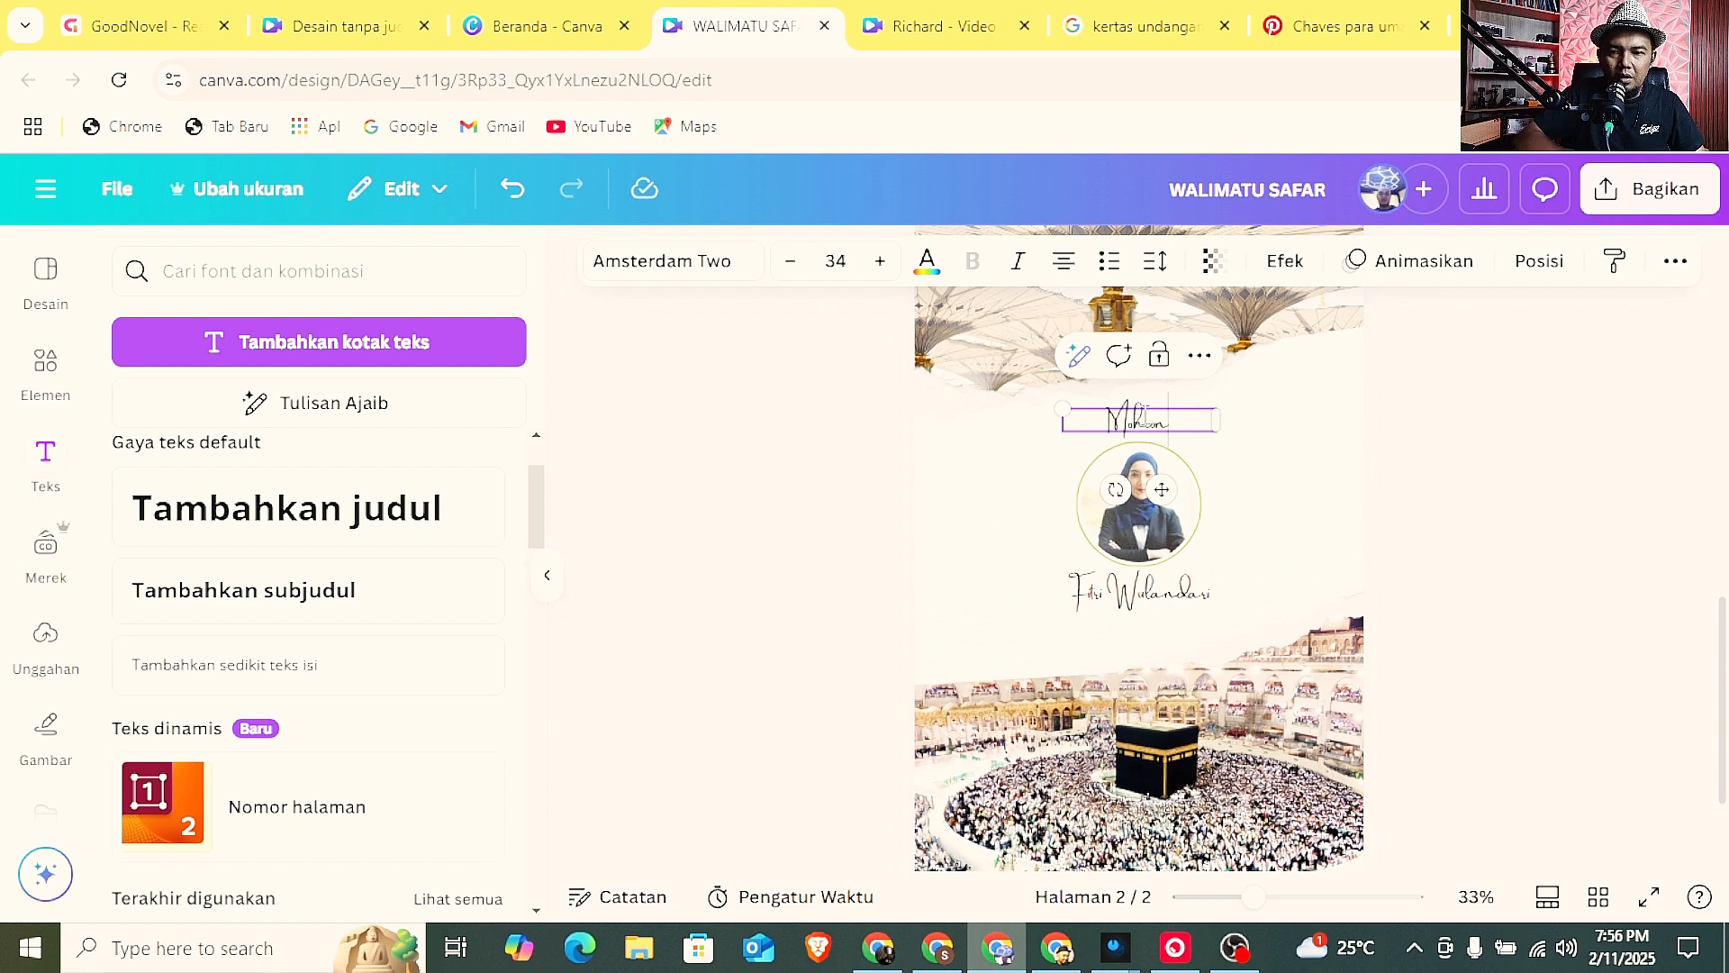
pyautogui.write(' Doa')
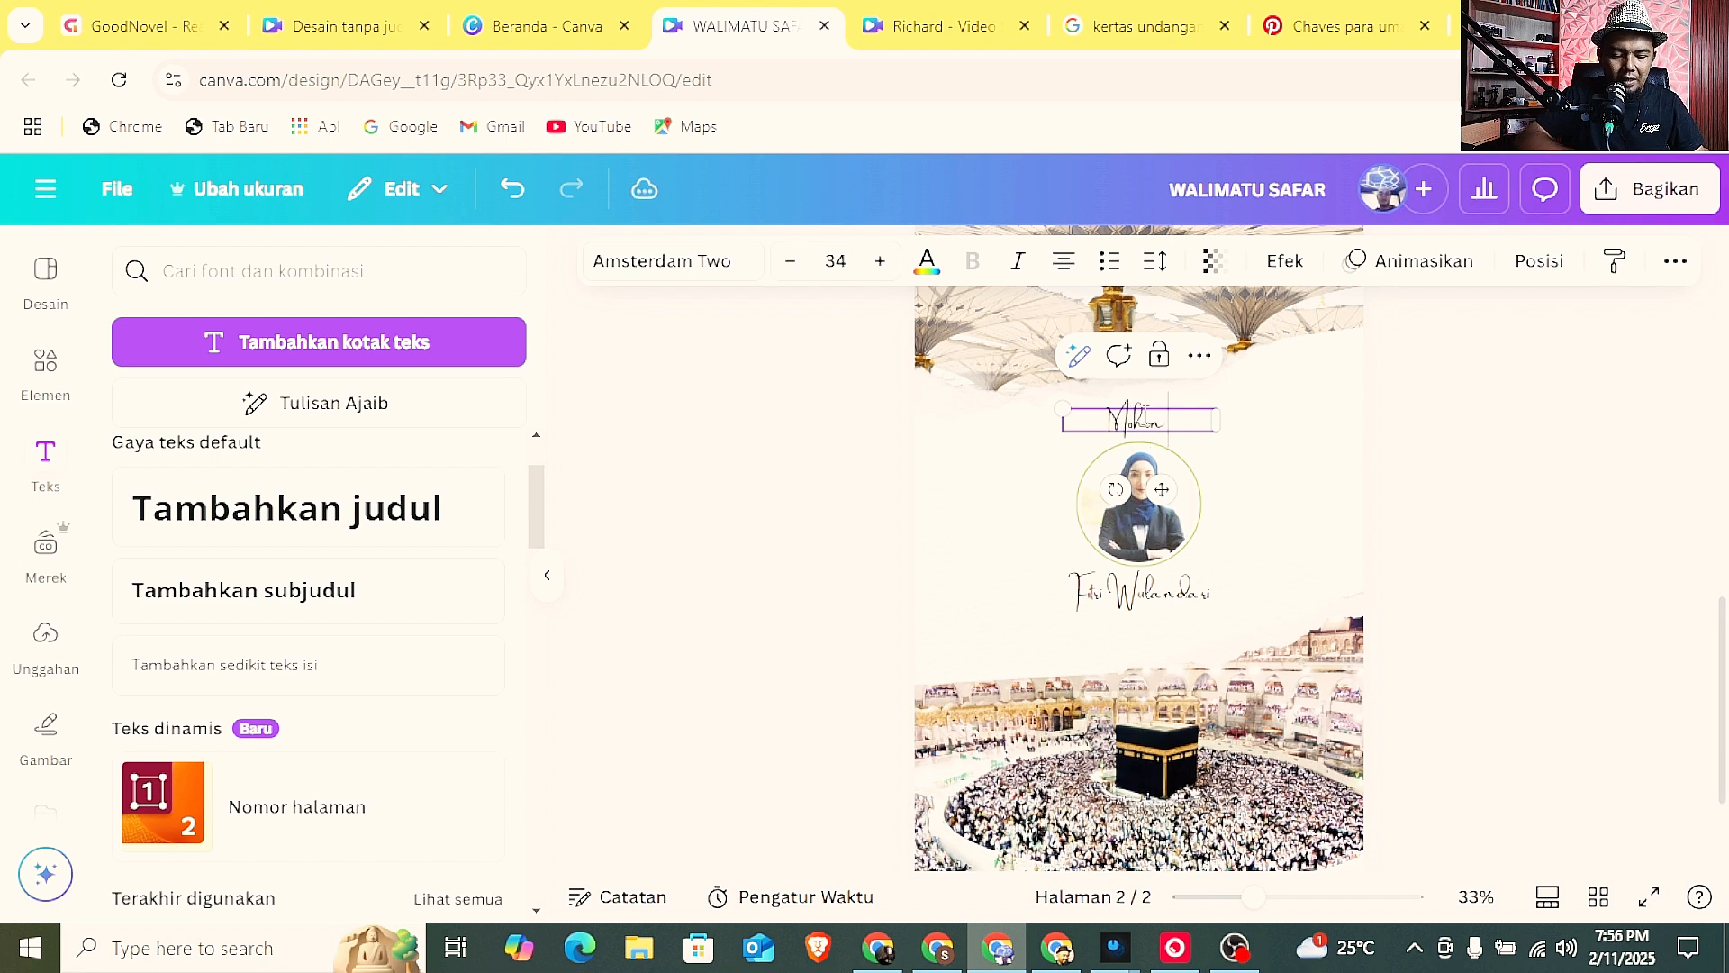
pyautogui.write(' K')
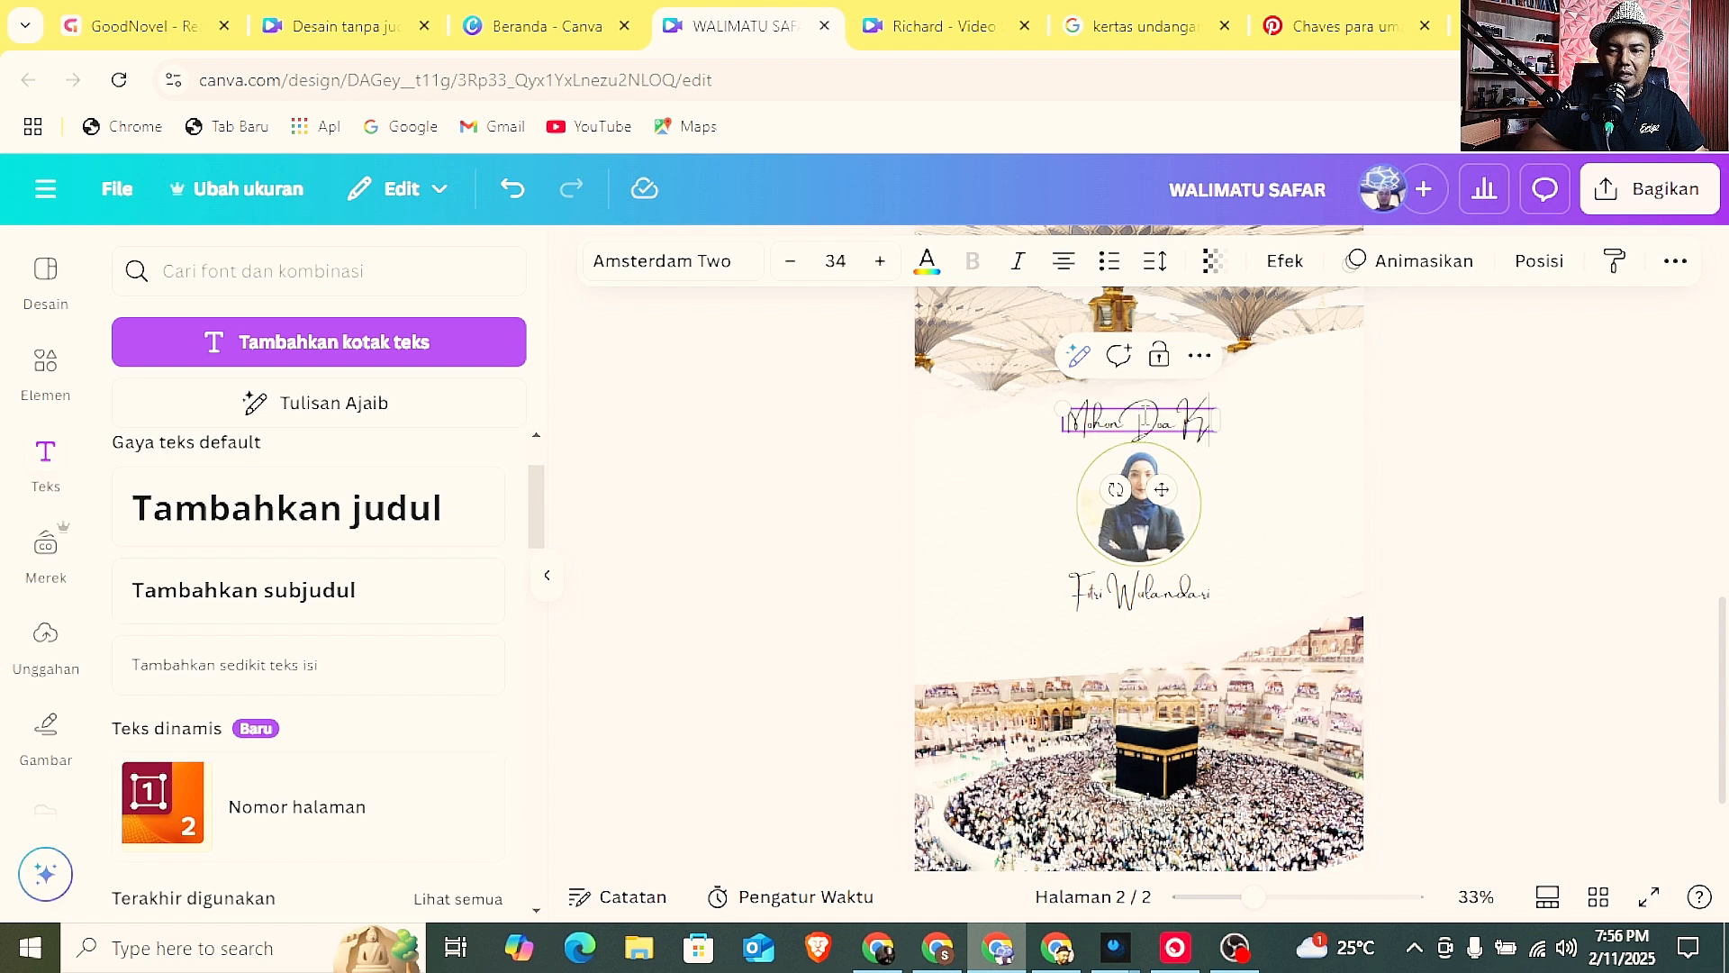
pyautogui.write('eselamat')
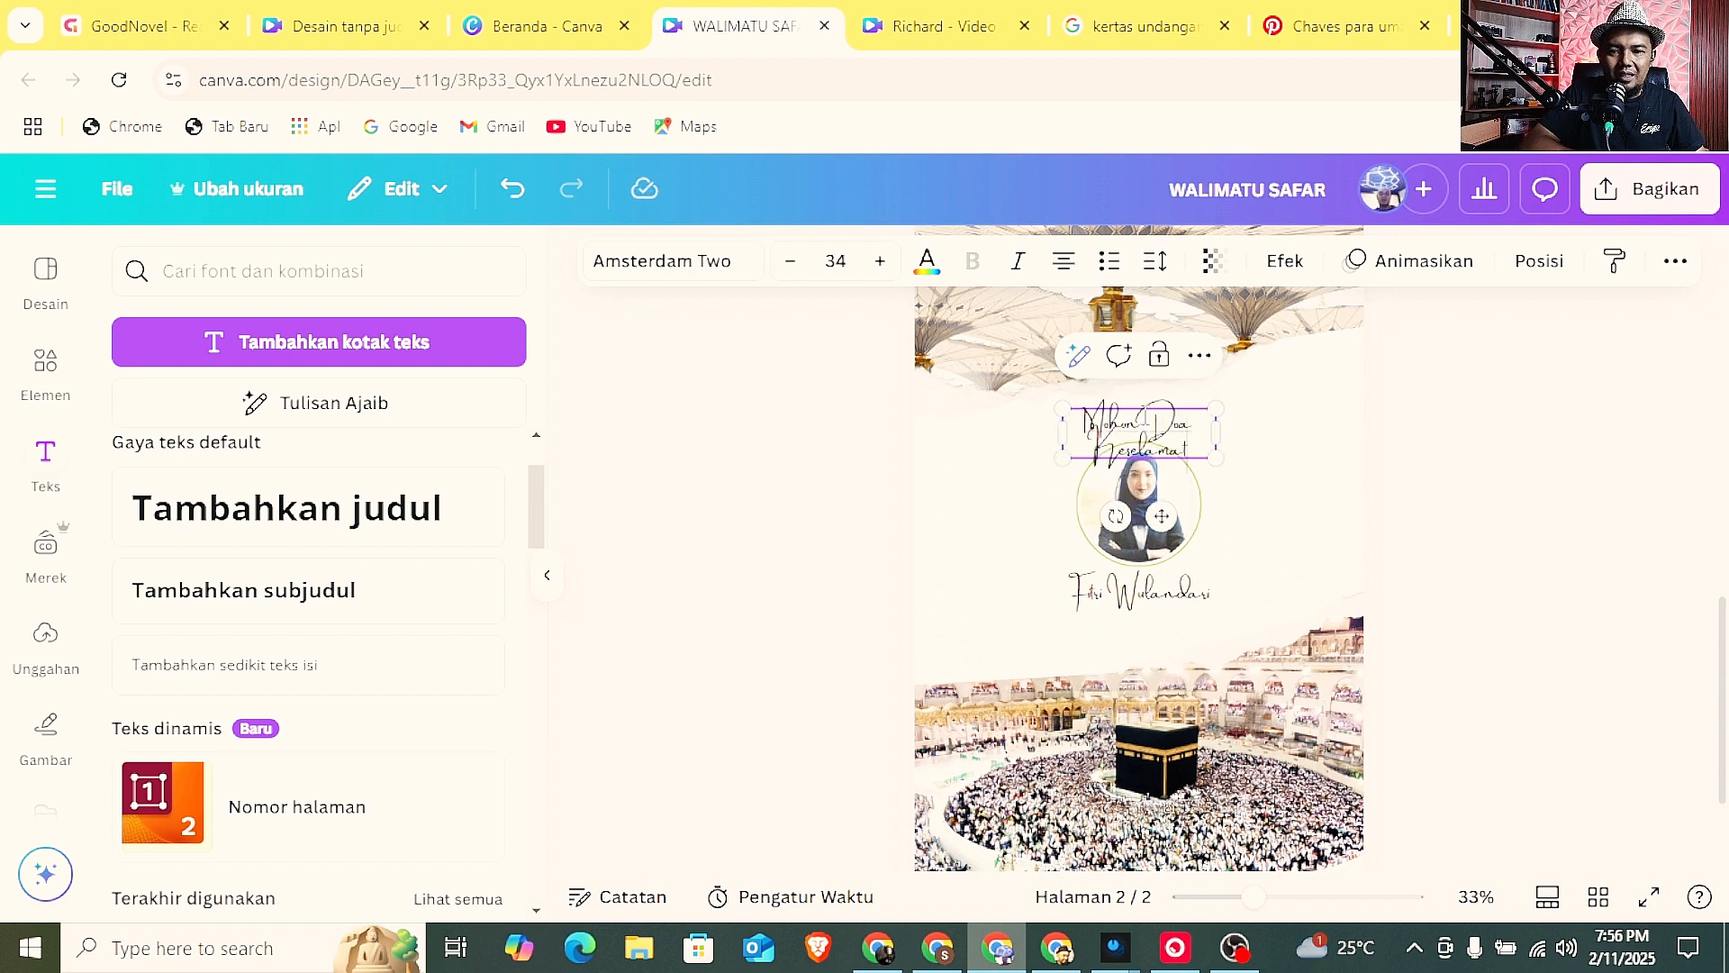
pyautogui.write('an Hin')
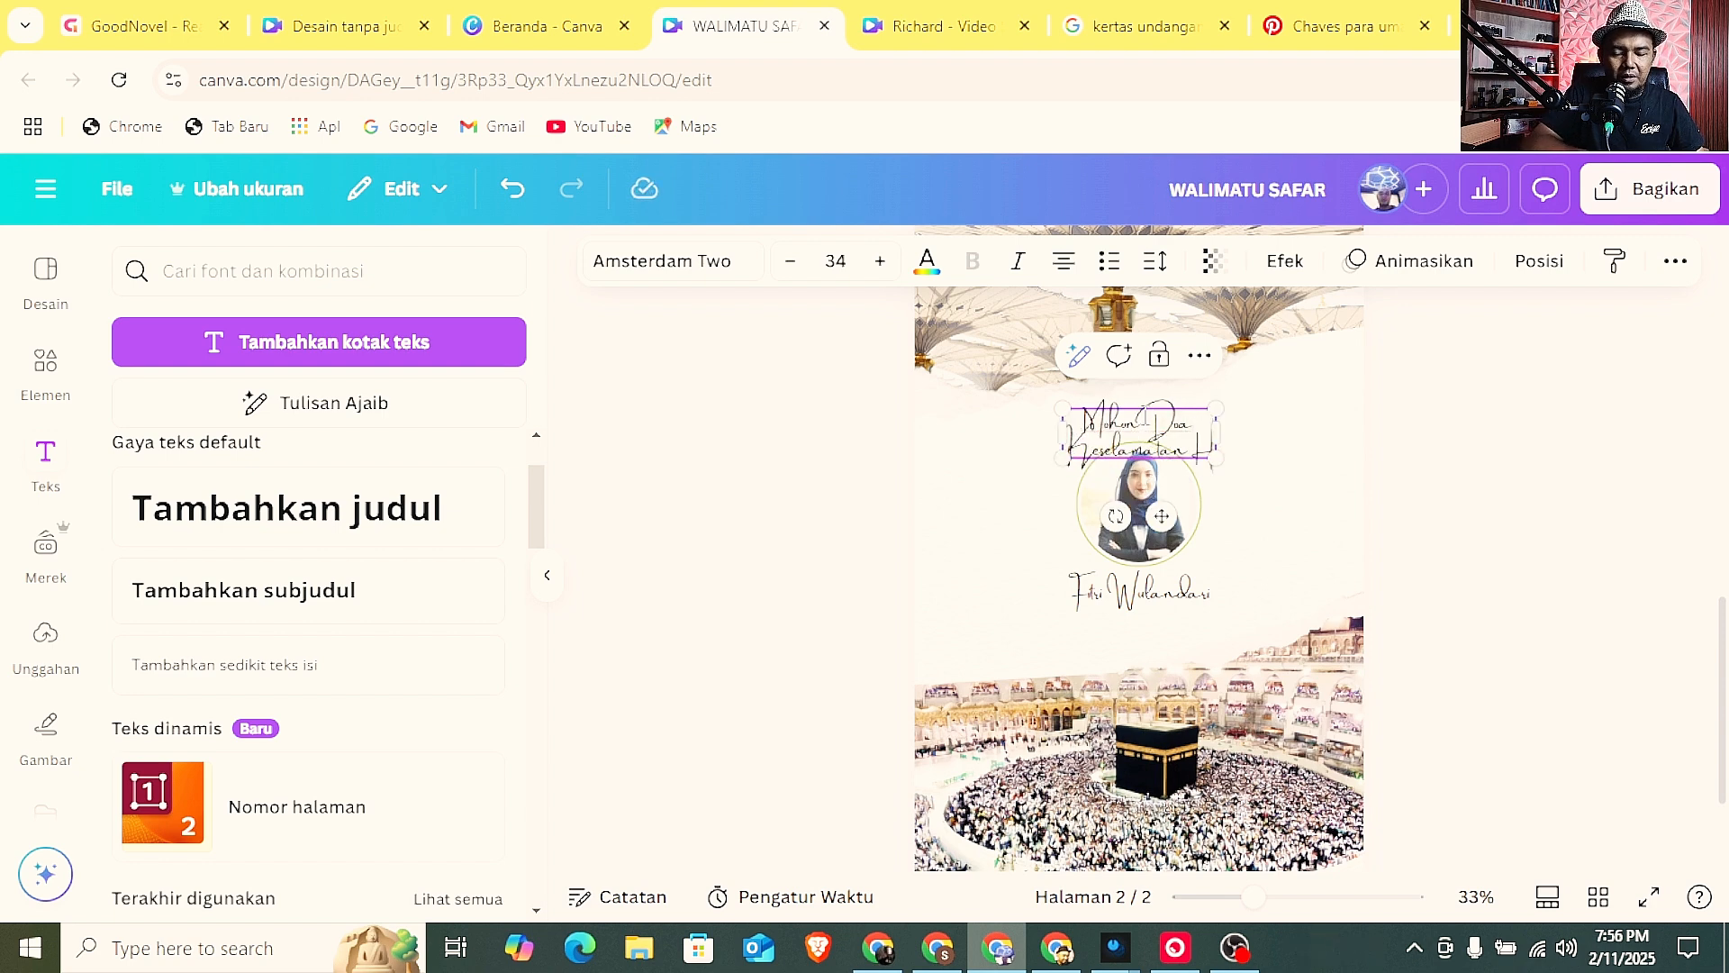
pyautogui.write('gga')
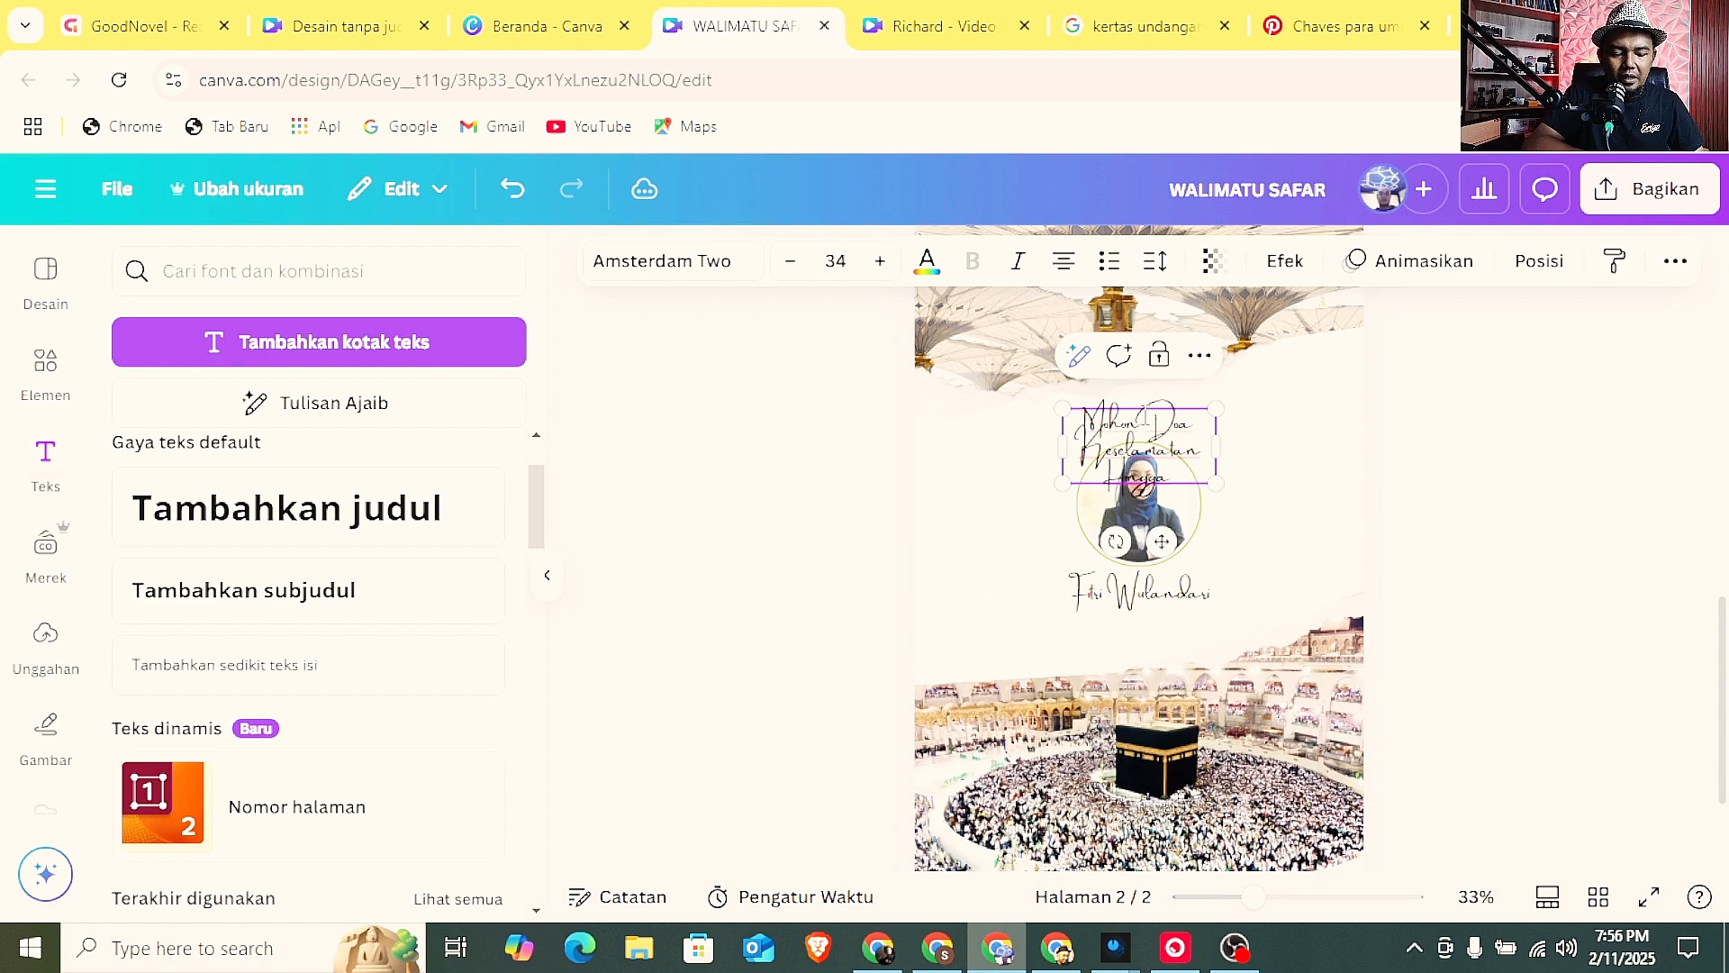
pyautogui.write(' Tujuan')
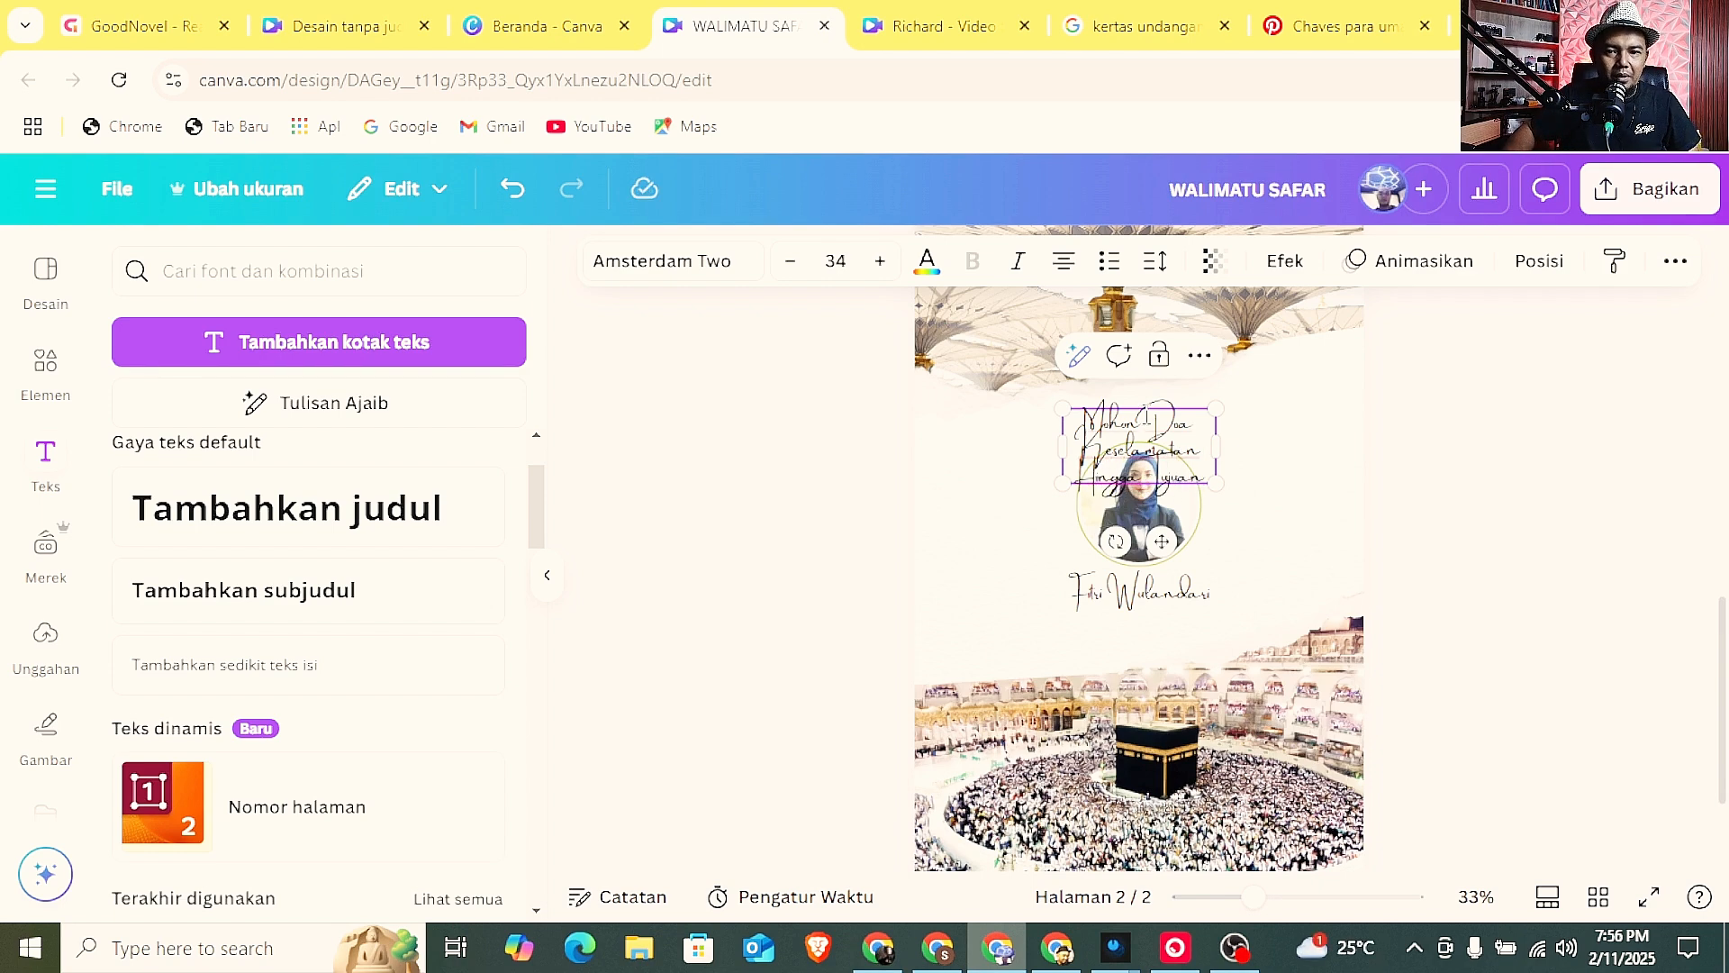
# Change the "Mohon Doa Keselamatan Hingga Tujuan" text to the Questrial font and widen its box to fit on one line.
pyautogui.moveTo(1063, 446); pyautogui.dragTo(985, 446)
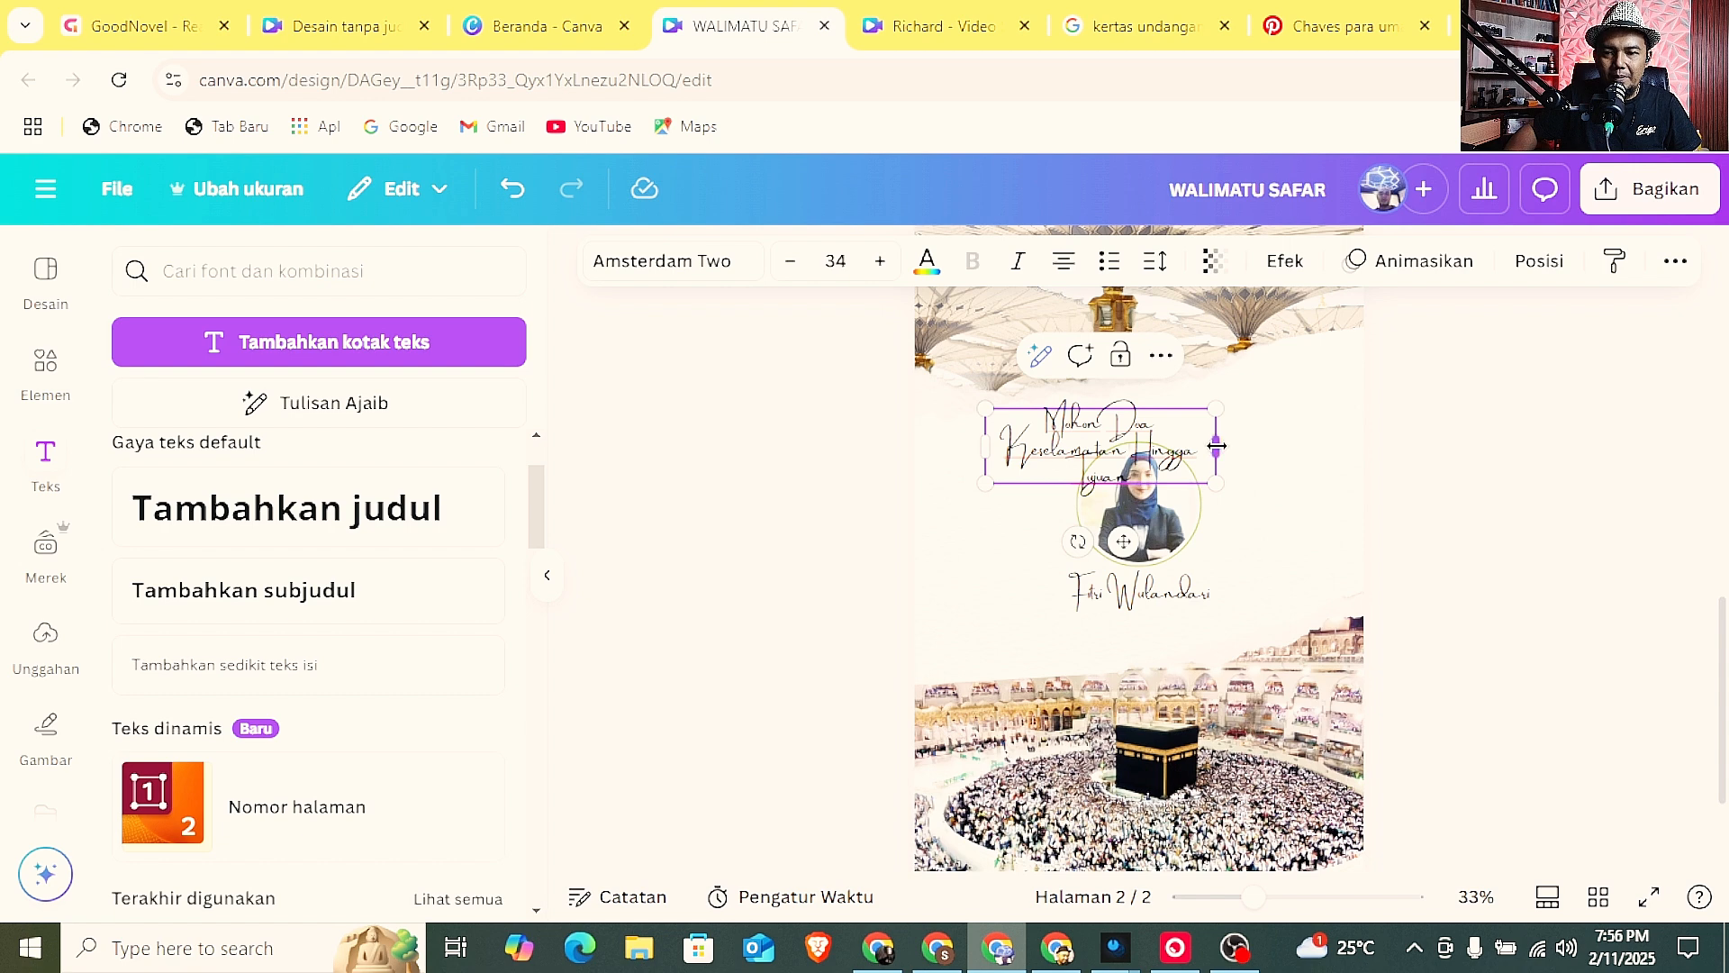
pyautogui.moveTo(1217, 446); pyautogui.dragTo(1317, 445)
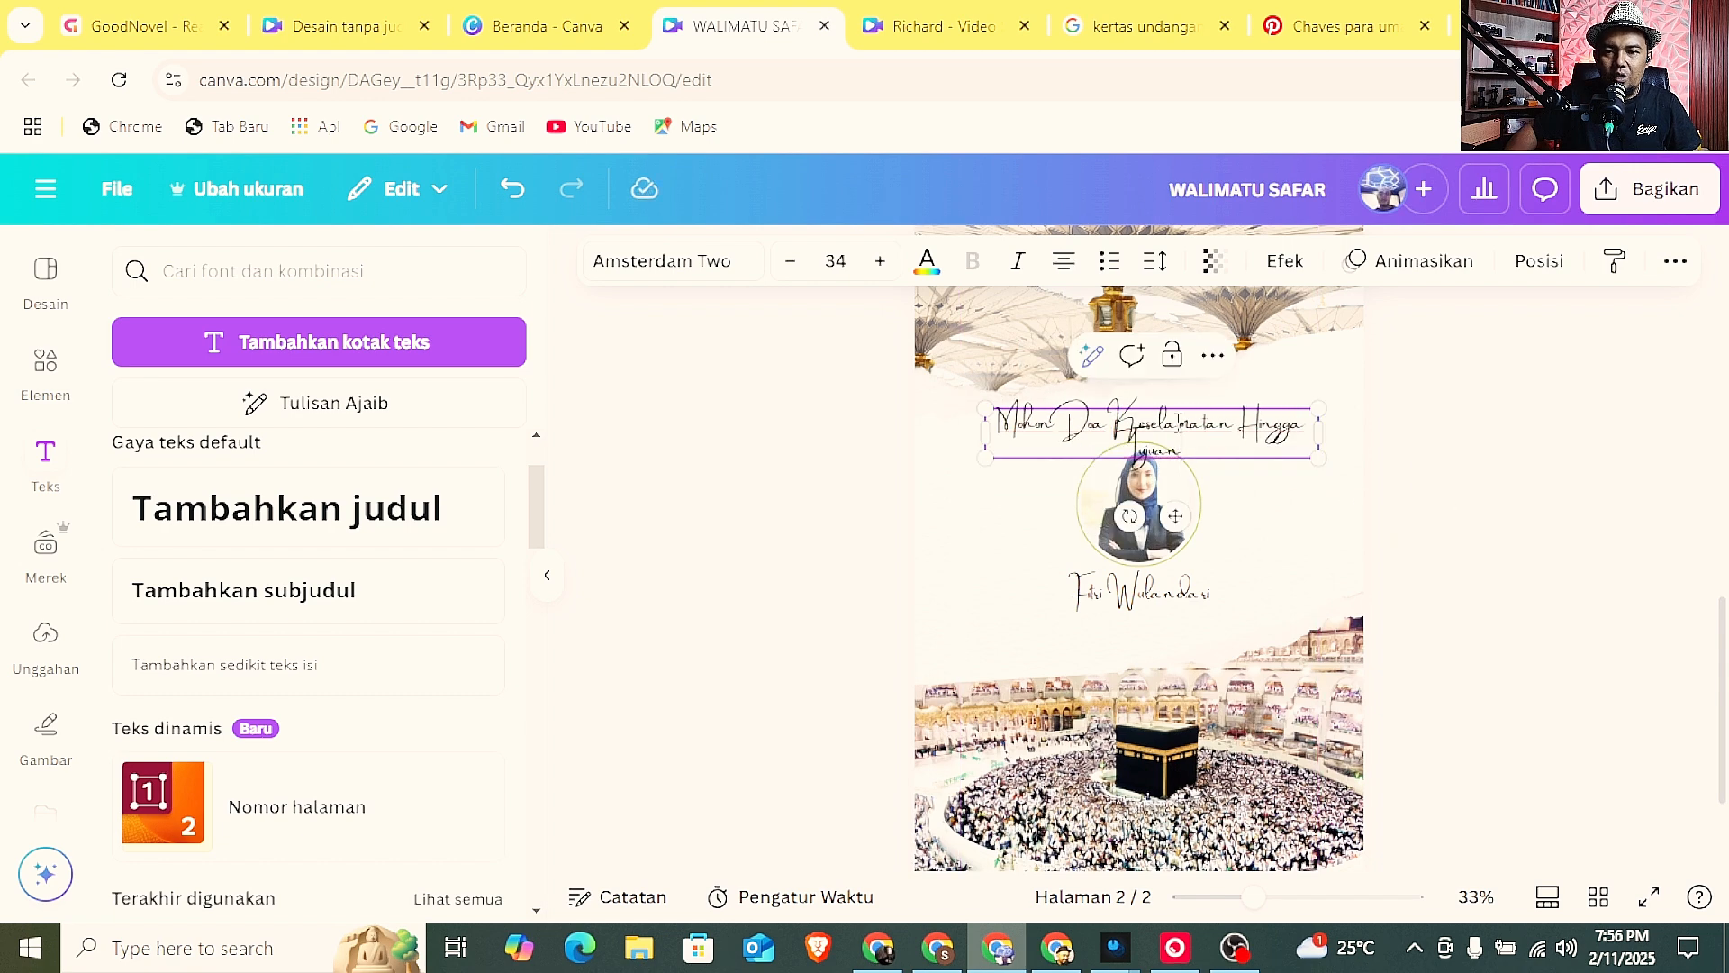
pyautogui.click(735, 278)
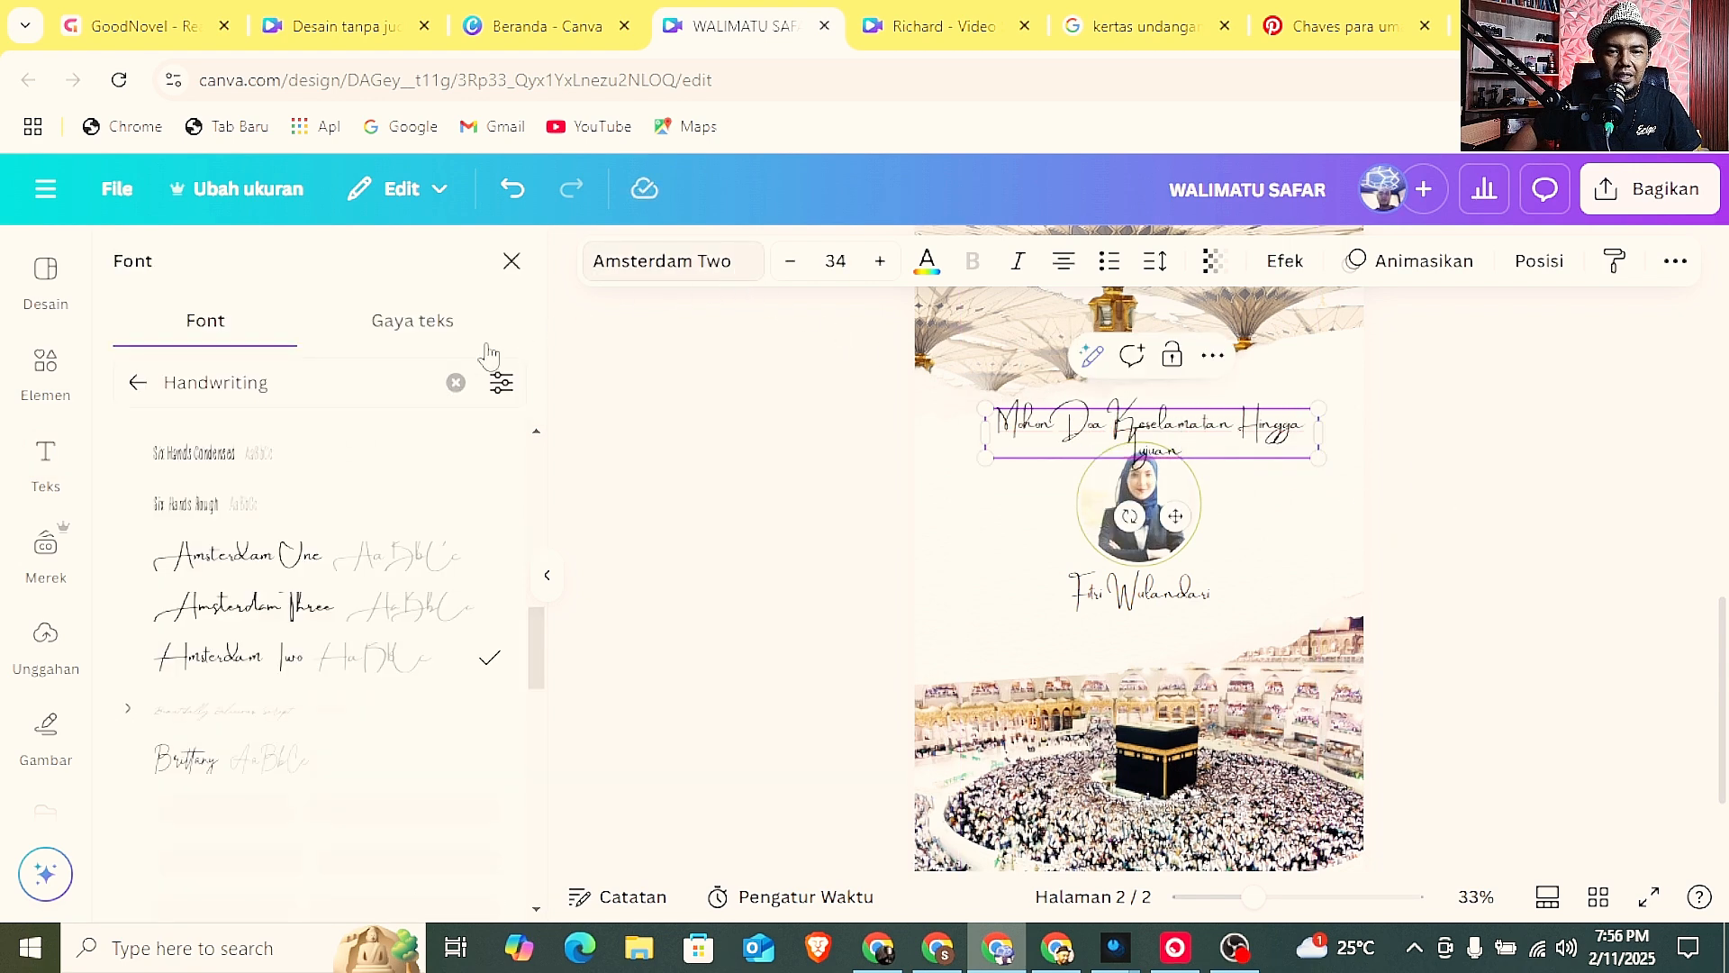
pyautogui.click(456, 383)
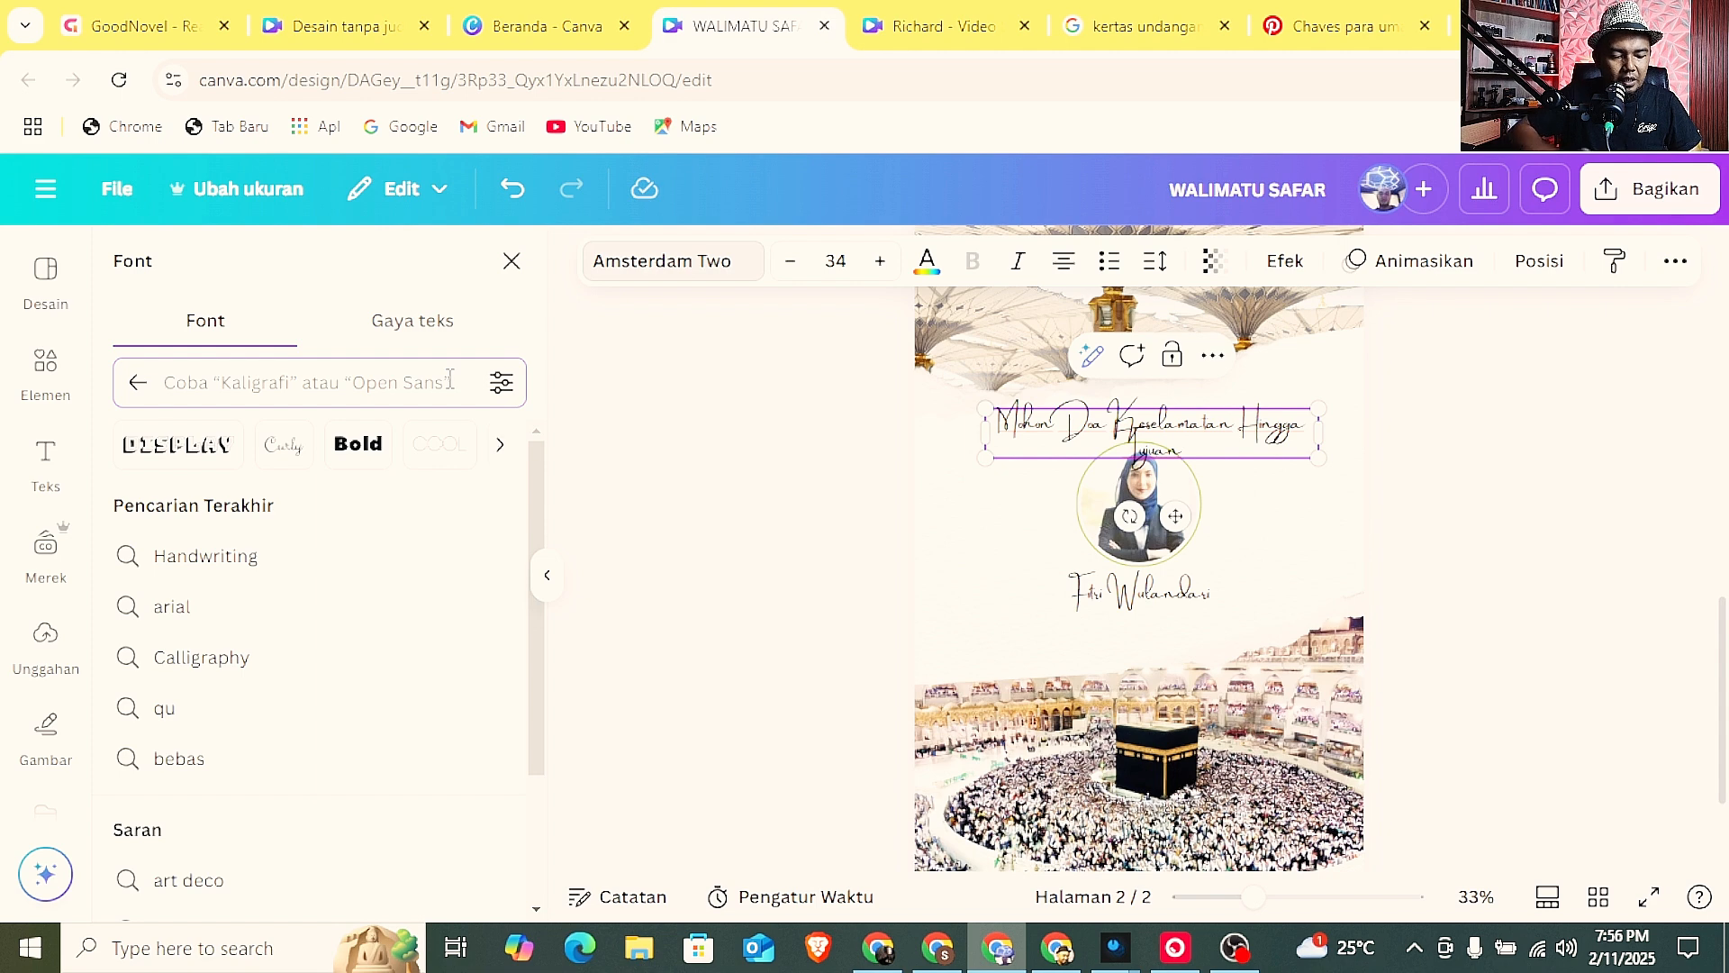
pyautogui.write('que')
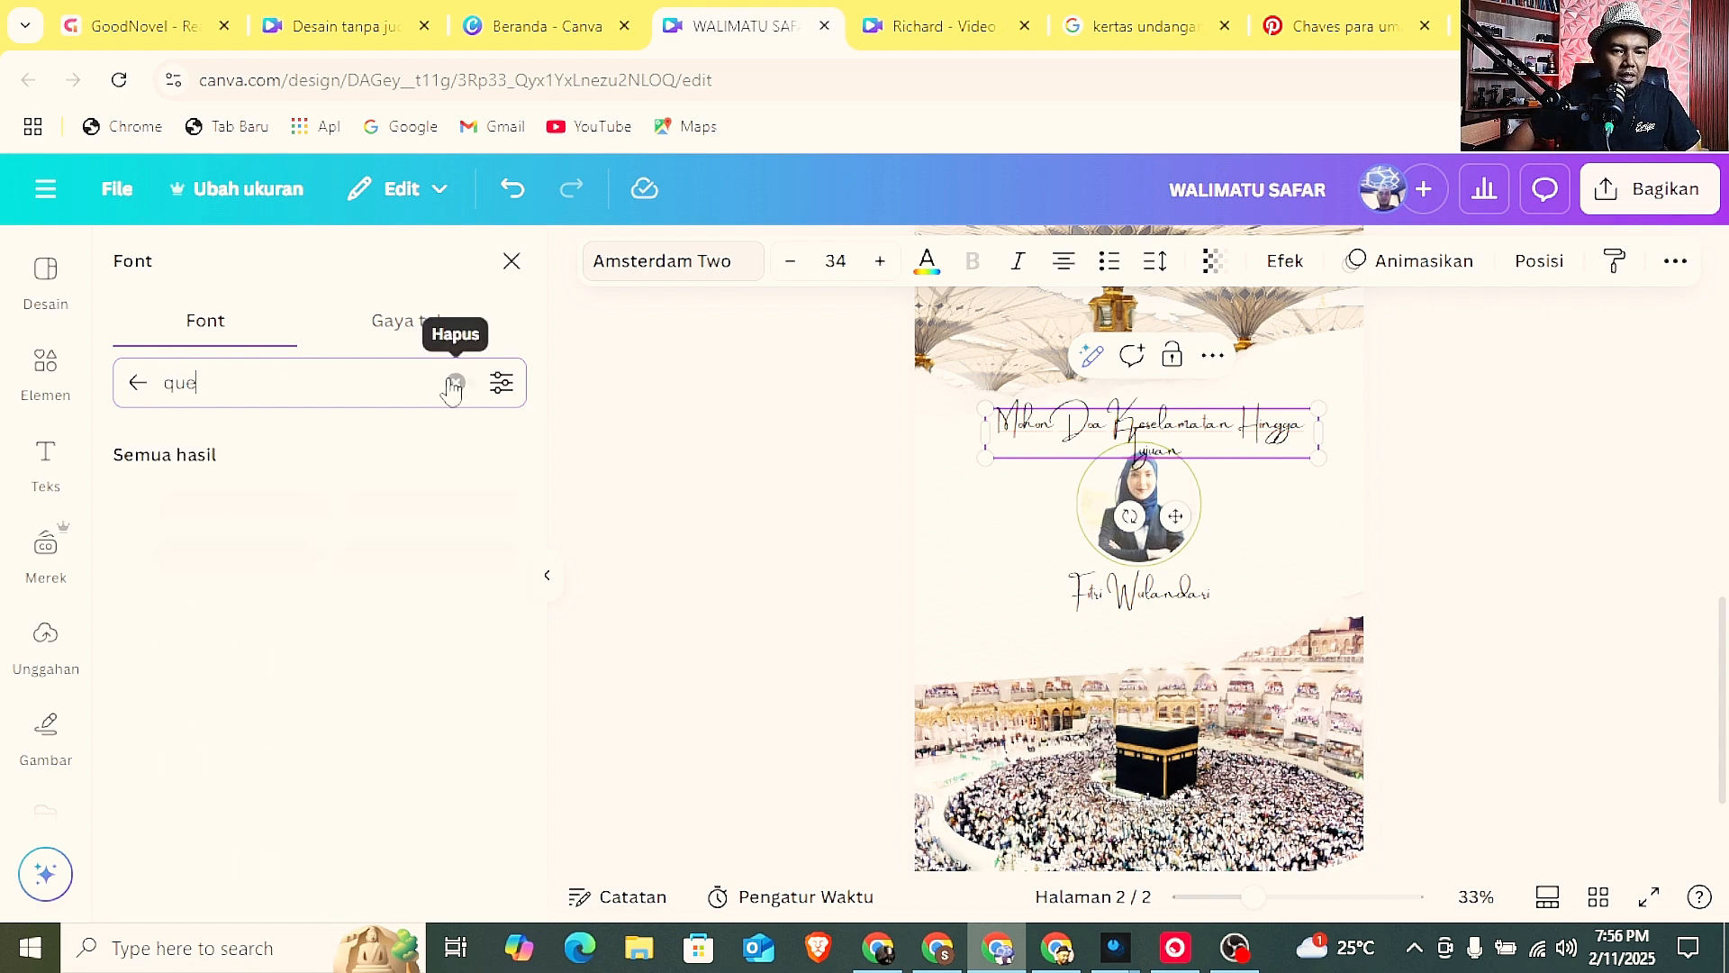
pyautogui.click(326, 503)
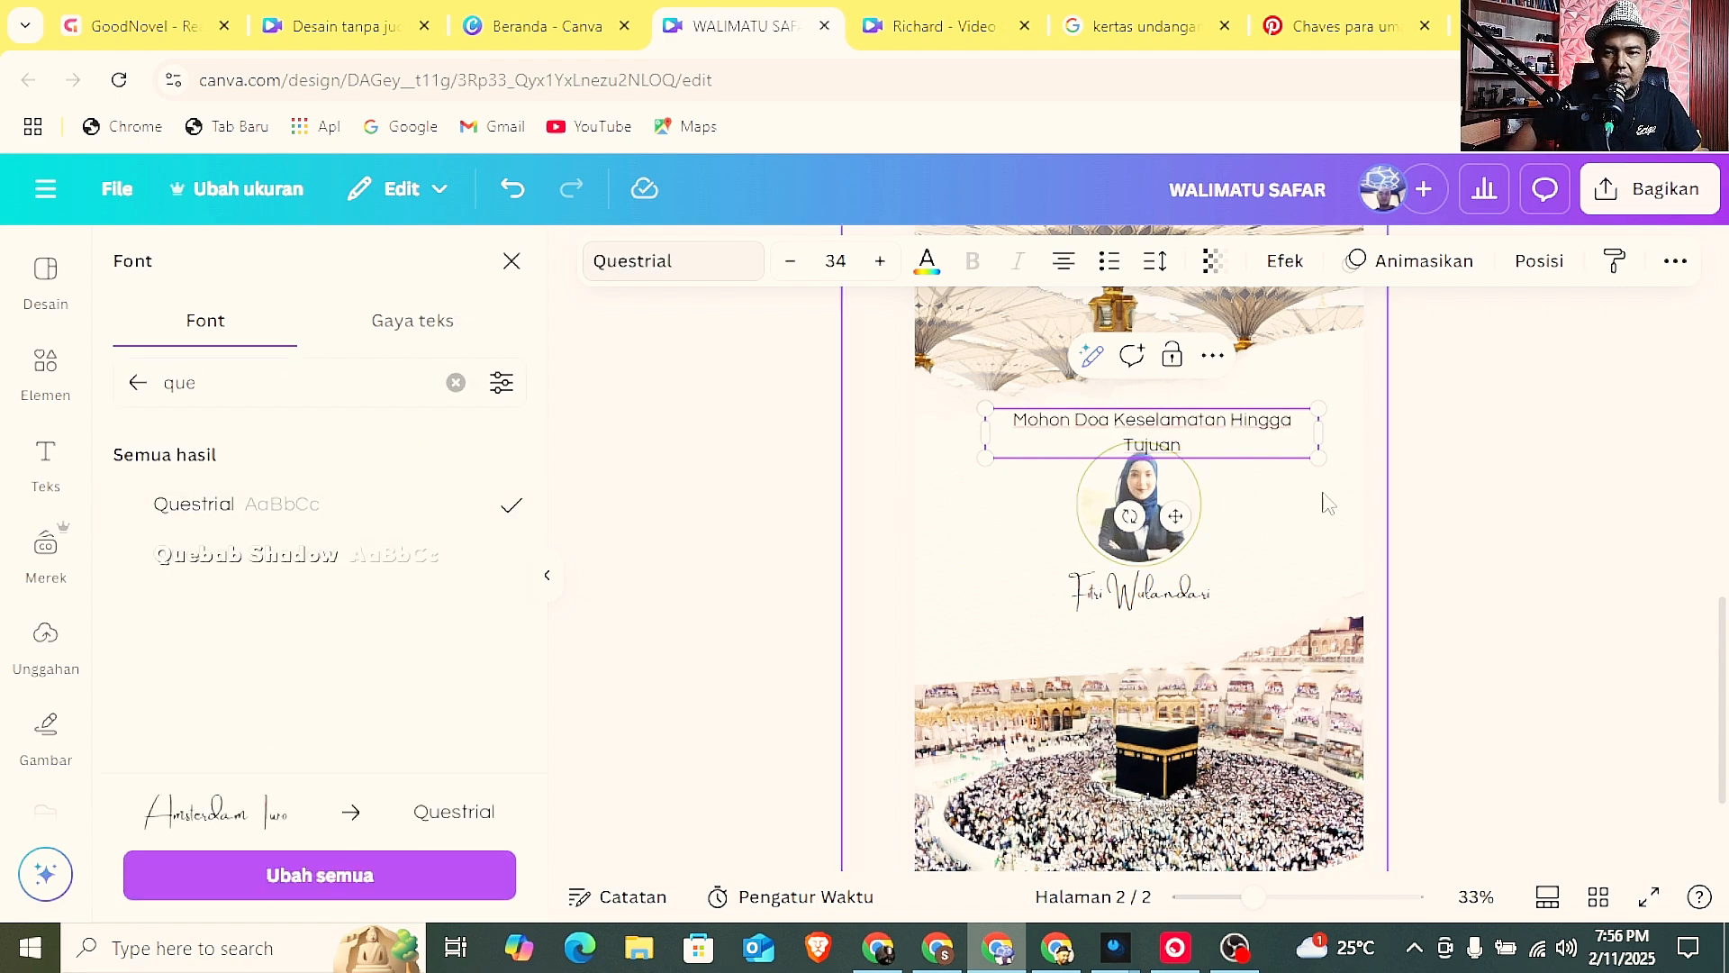
pyautogui.click(1472, 495)
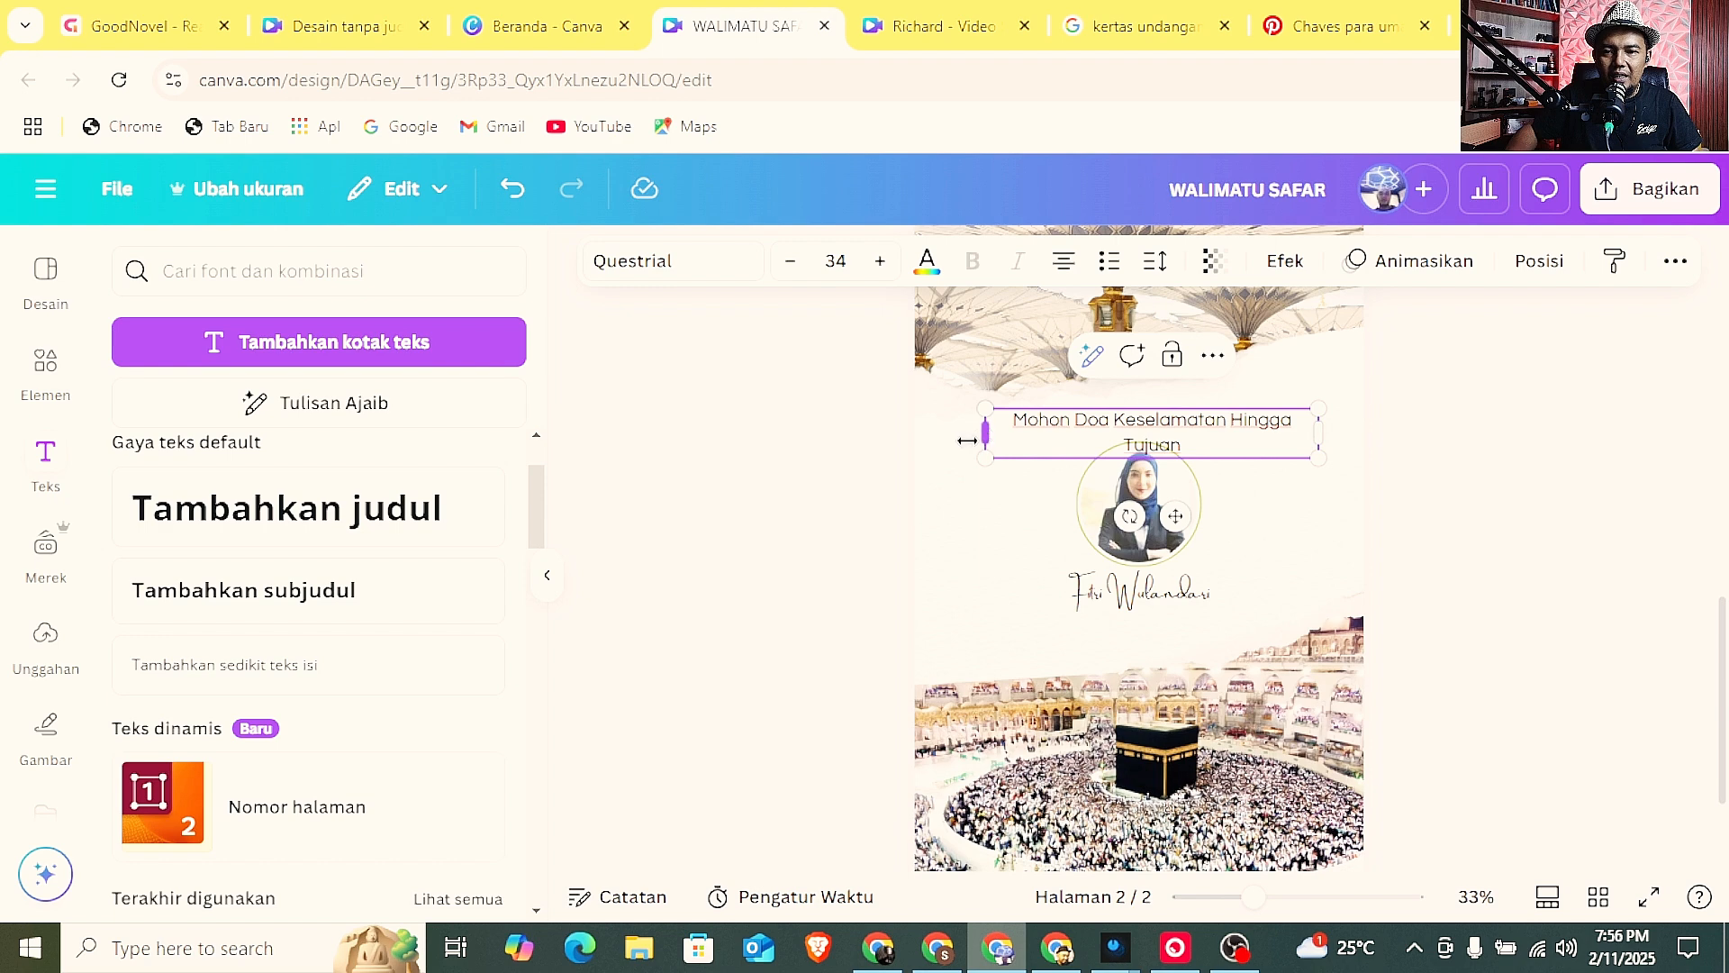
pyautogui.moveTo(966, 440); pyautogui.dragTo(957, 443)
pyautogui.click(1526, 487)
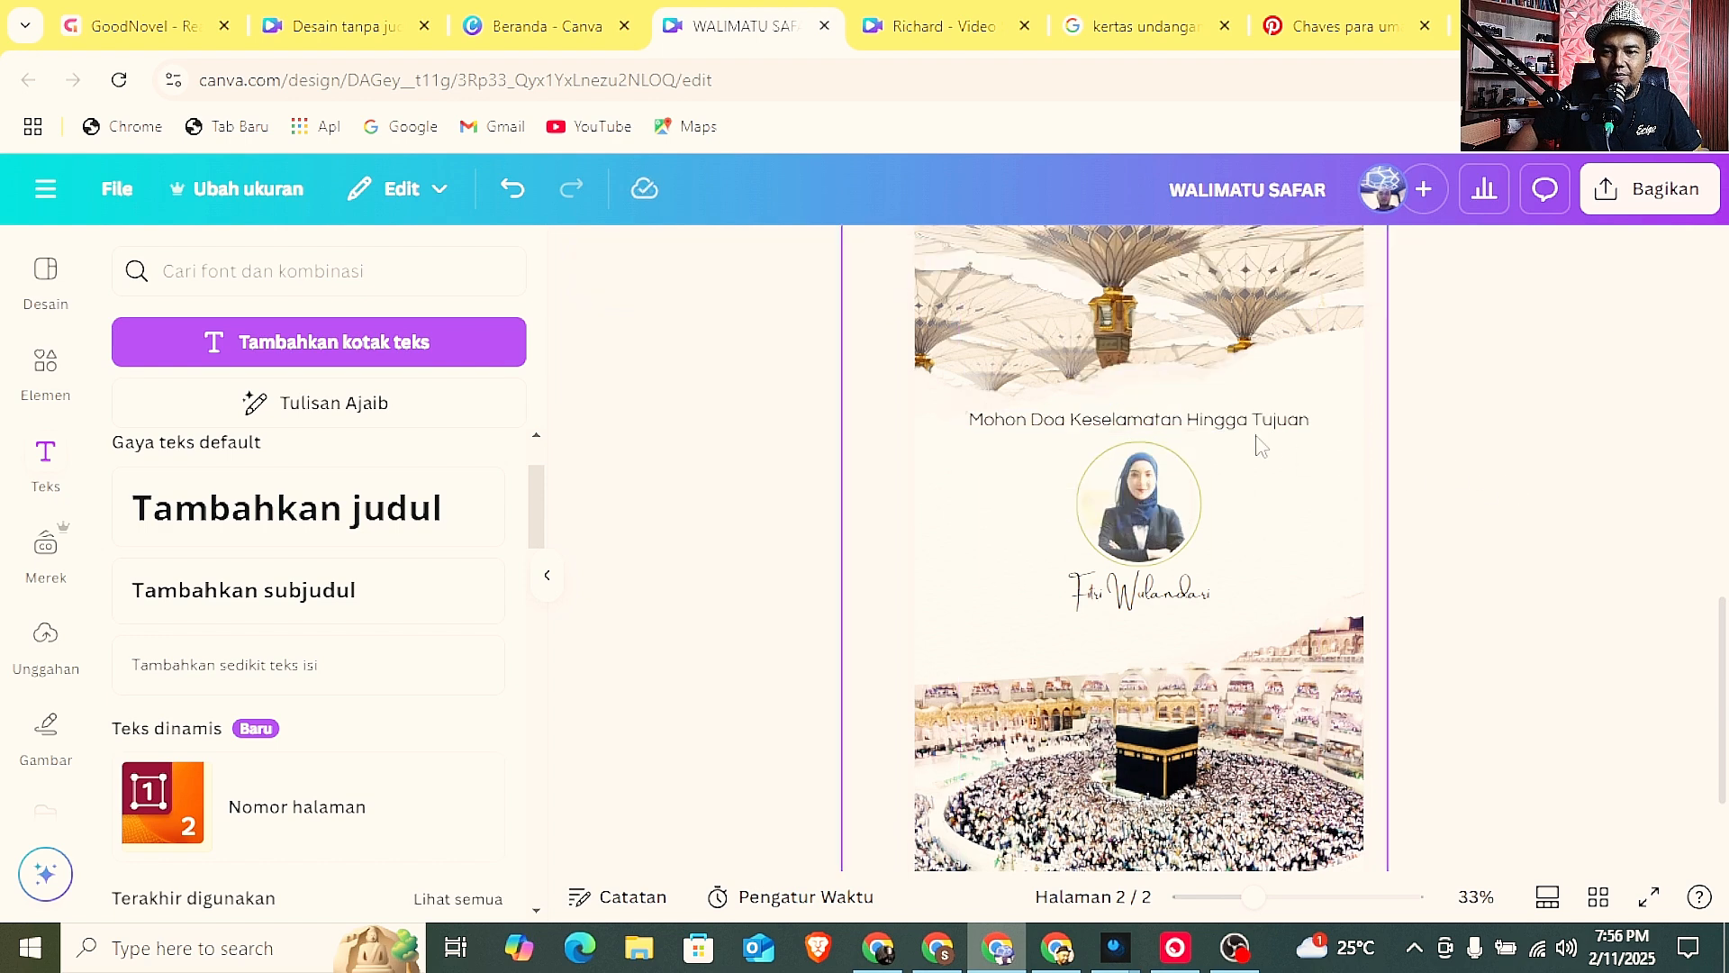
# Shift the "Mohon Doa" line slightly right and lower the name and portrait a little to even out the spacing.
pyautogui.moveTo(1244, 421); pyautogui.dragTo(1255, 423)
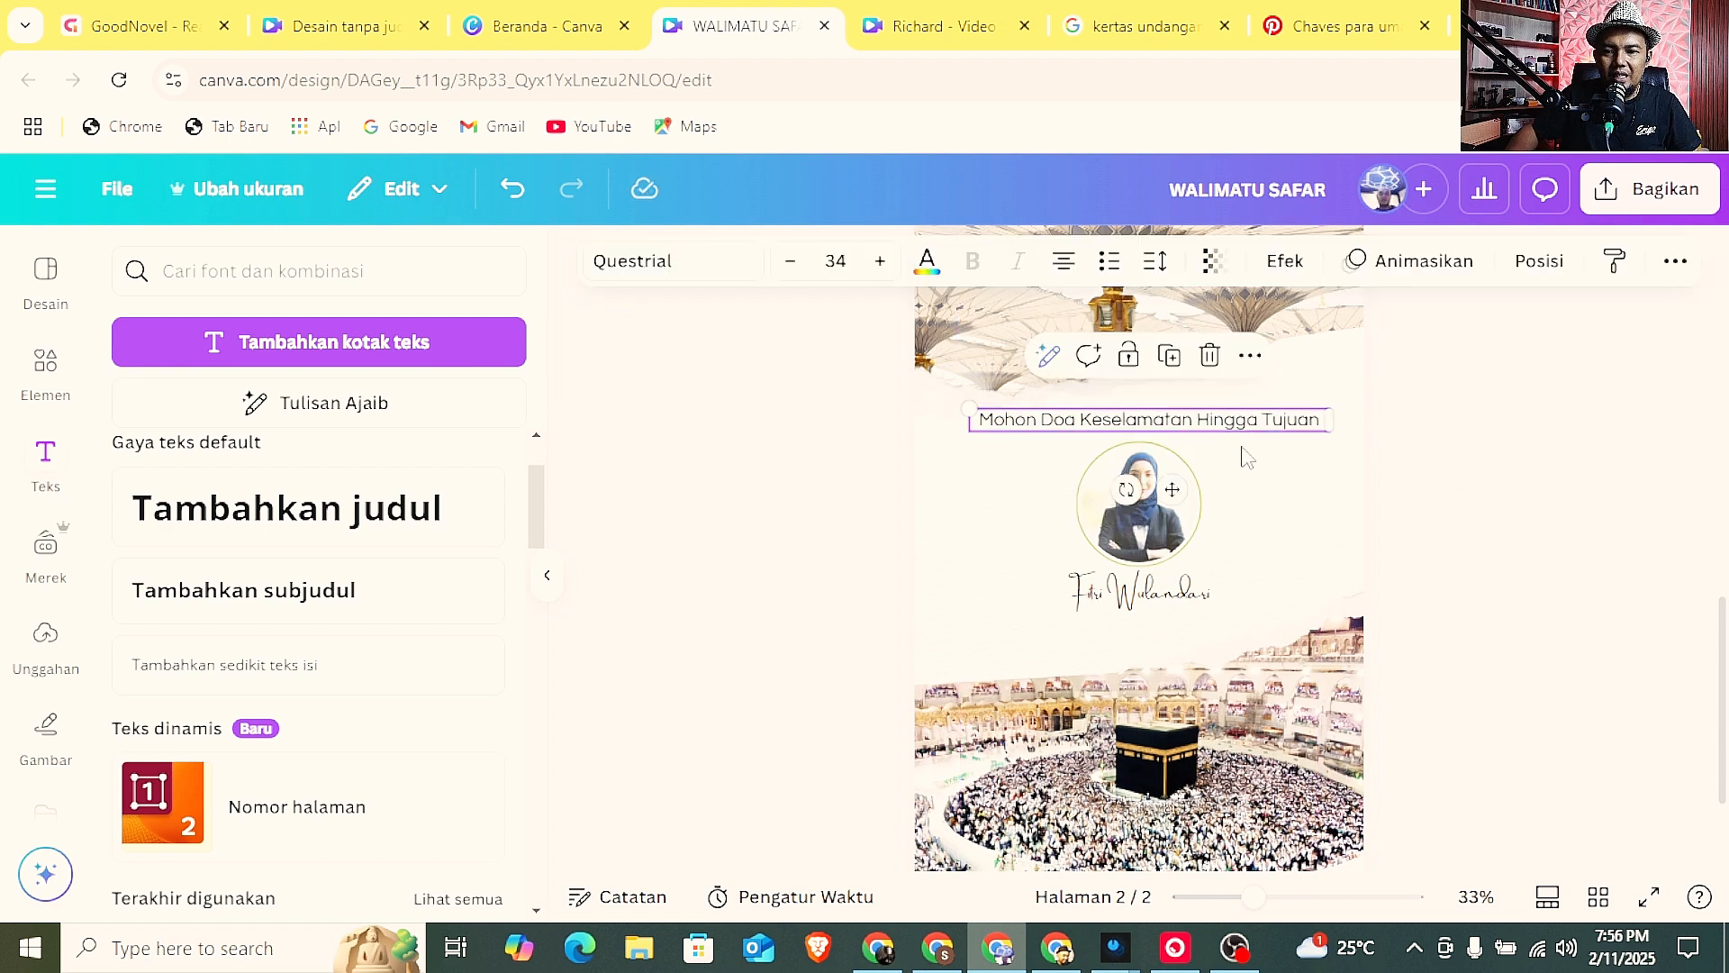
pyautogui.click(1135, 592)
pyautogui.moveTo(1136, 592); pyautogui.dragTo(1140, 609)
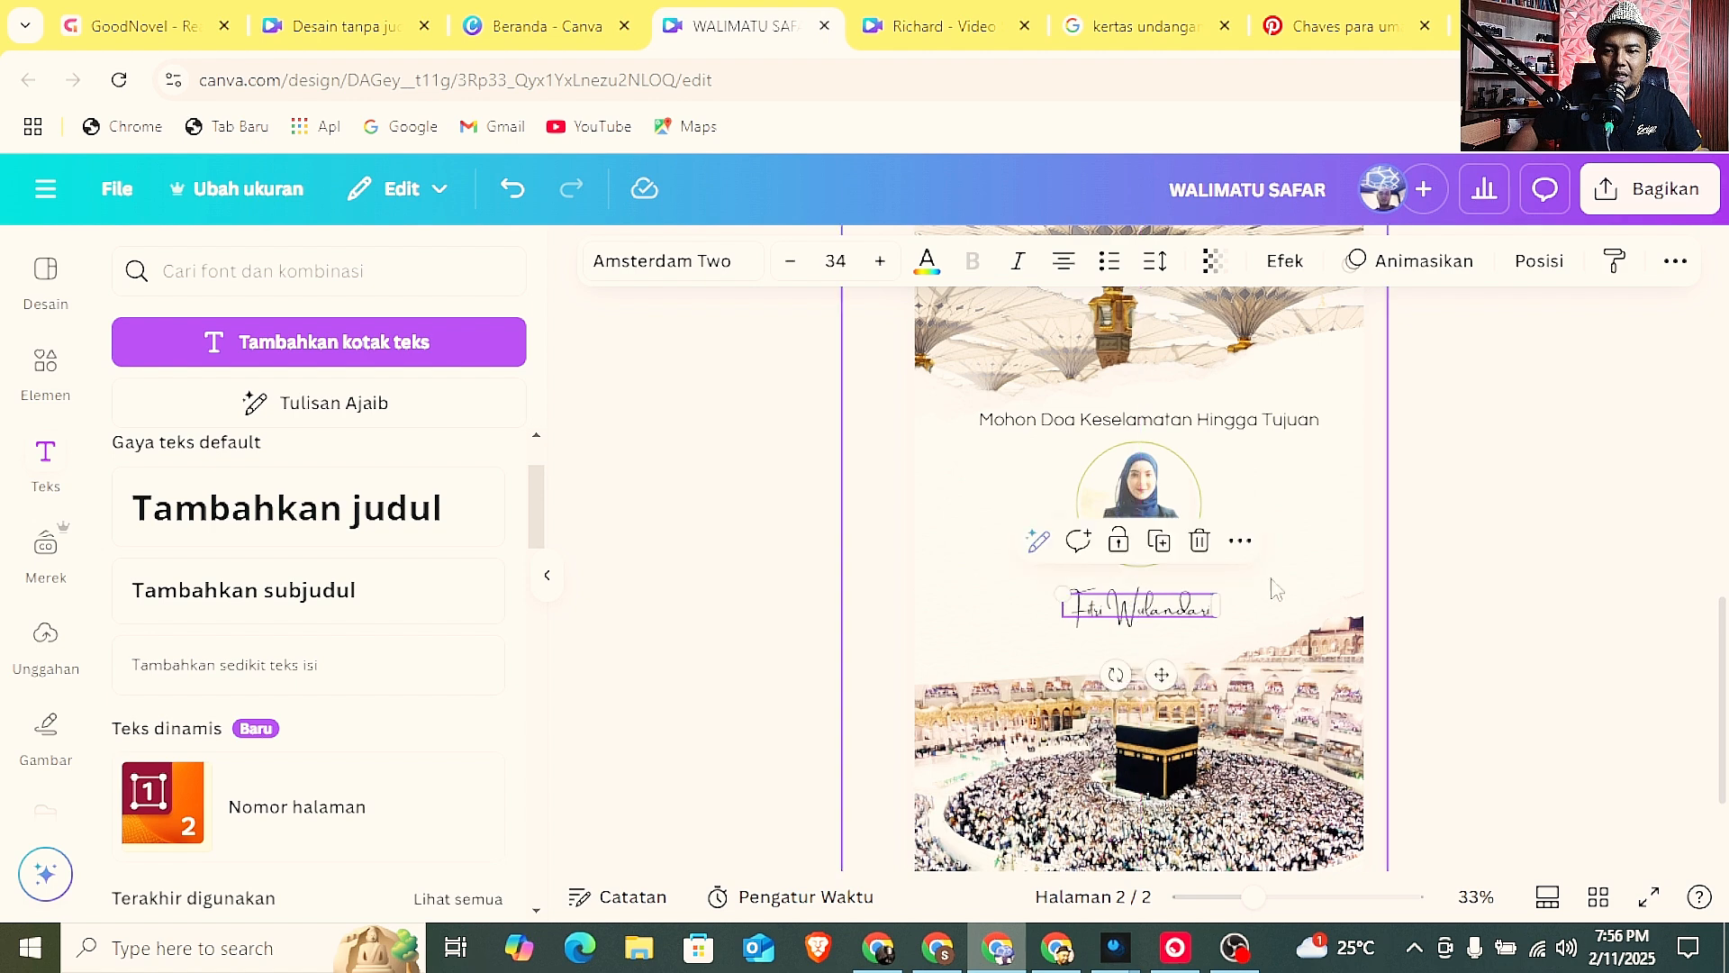
pyautogui.moveTo(1136, 514); pyautogui.dragTo(1136, 523)
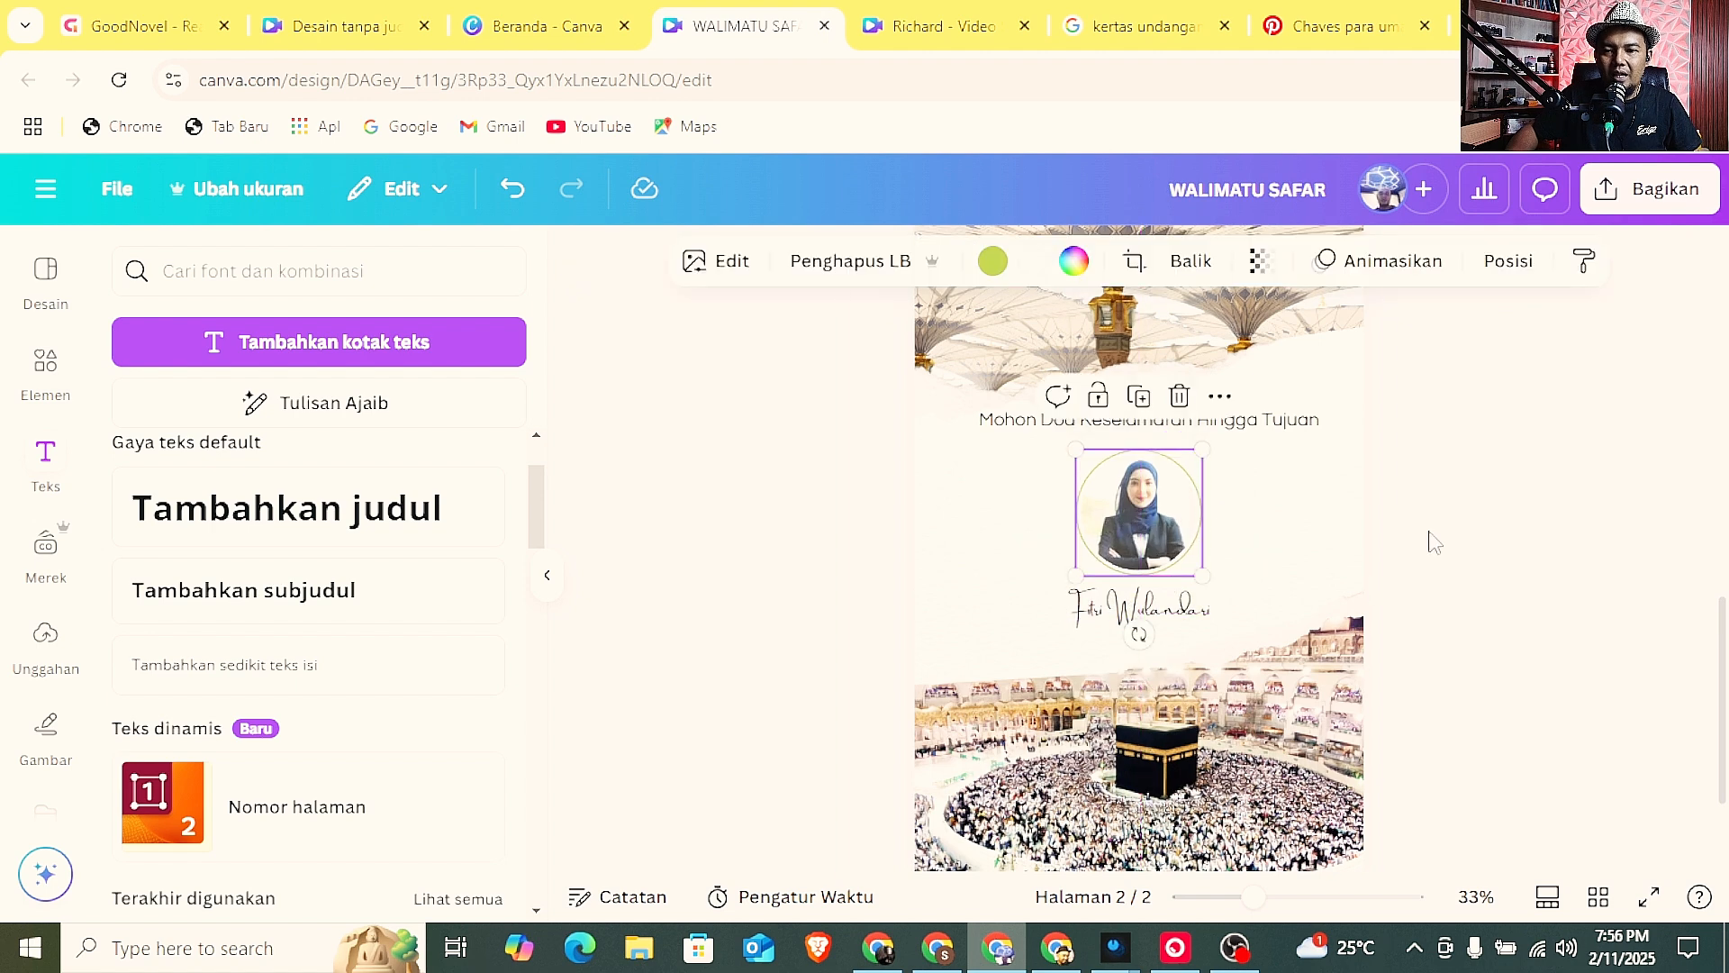
pyautogui.click(1436, 541)
# Add a blank third page after page 2 of the invitation.
pyautogui.moveTo(1252, 897); pyautogui.dragTo(1228, 897)
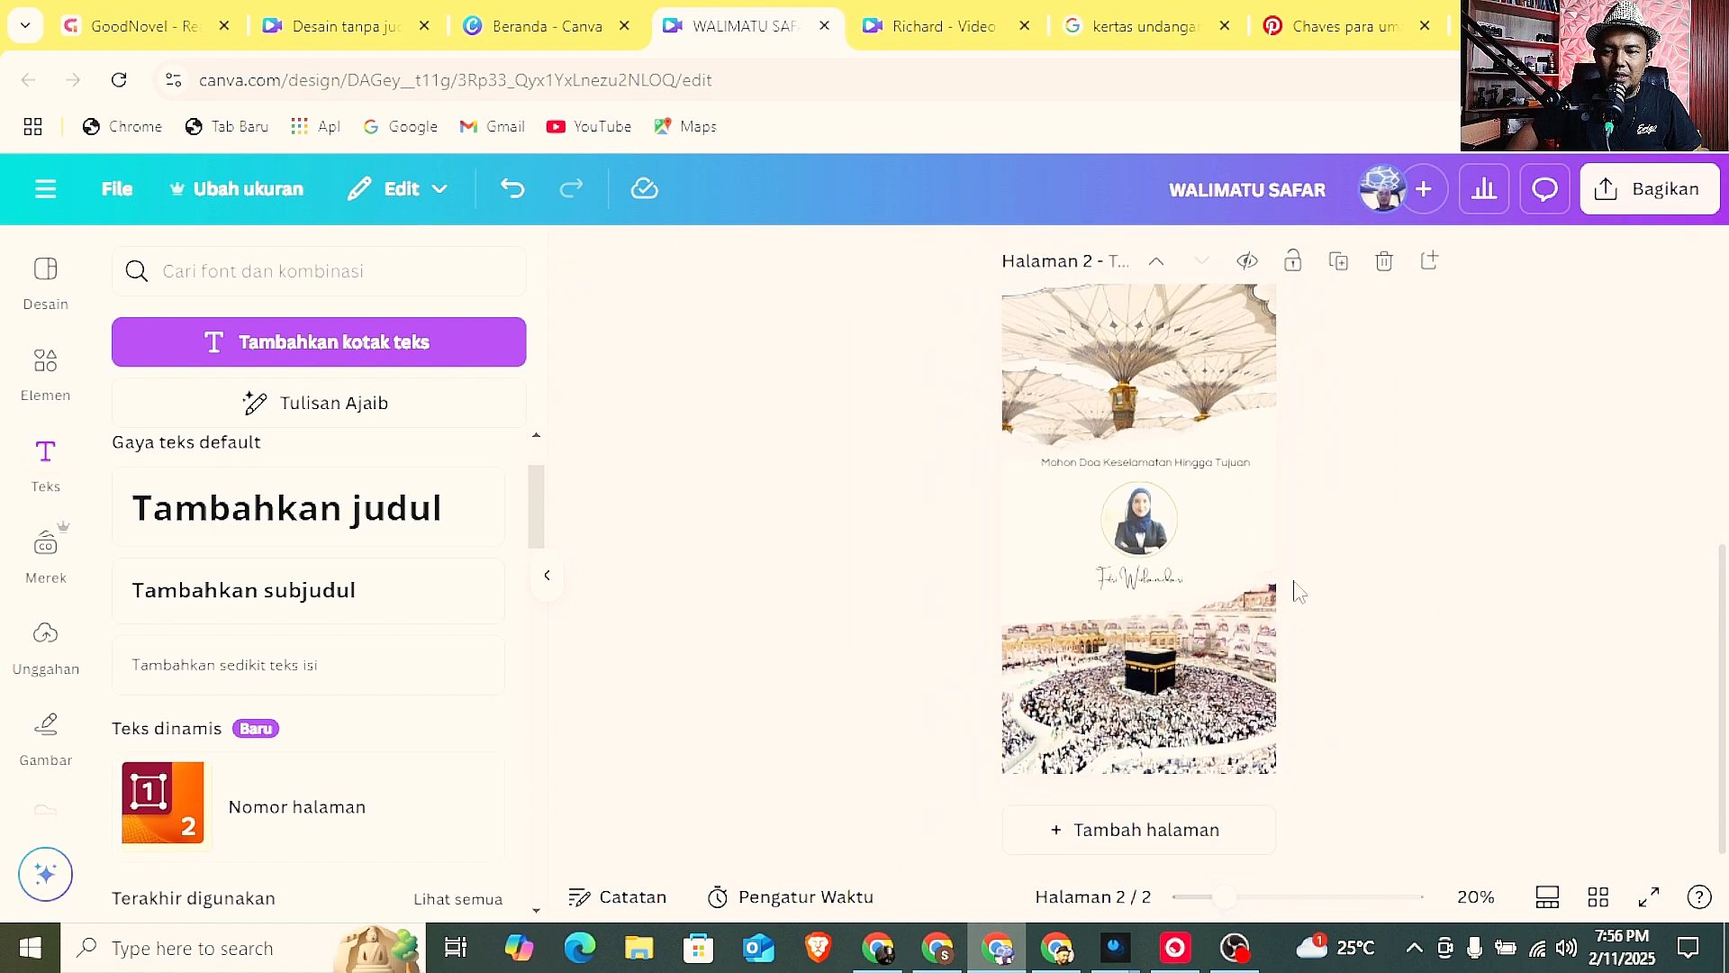
pyautogui.scroll(5, 1302, 590)
pyautogui.scroll(-5, 1304, 590)
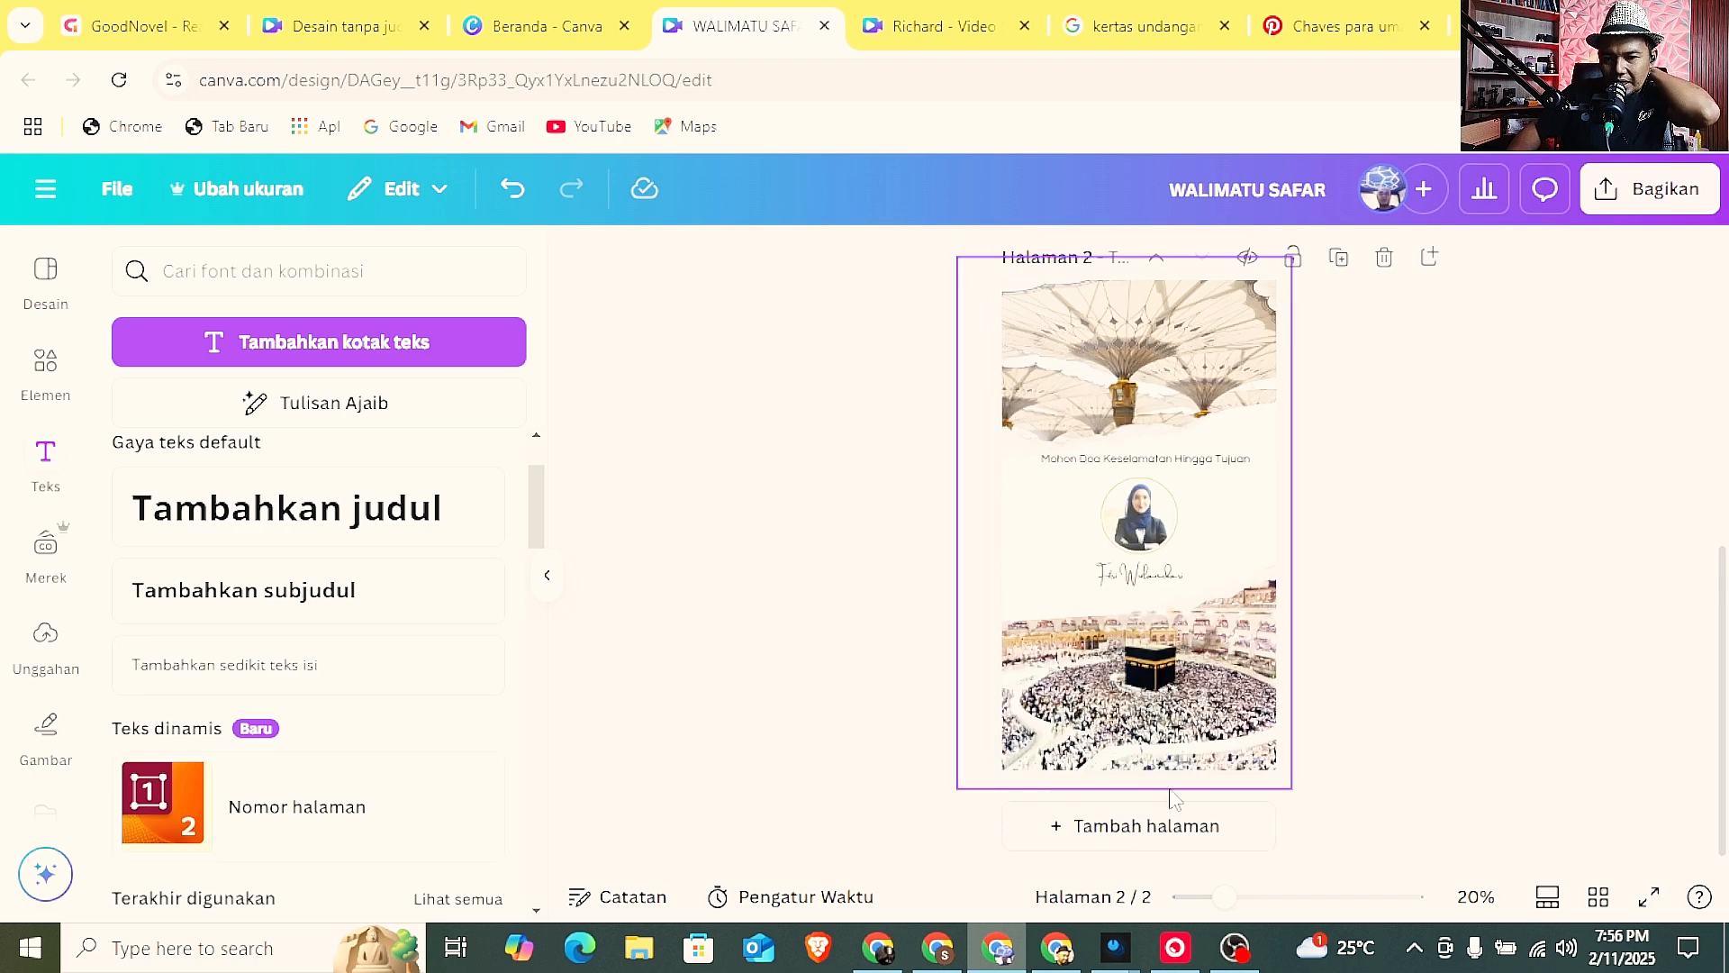
pyautogui.click(1155, 825)
pyautogui.scroll(3, 1175, 570)
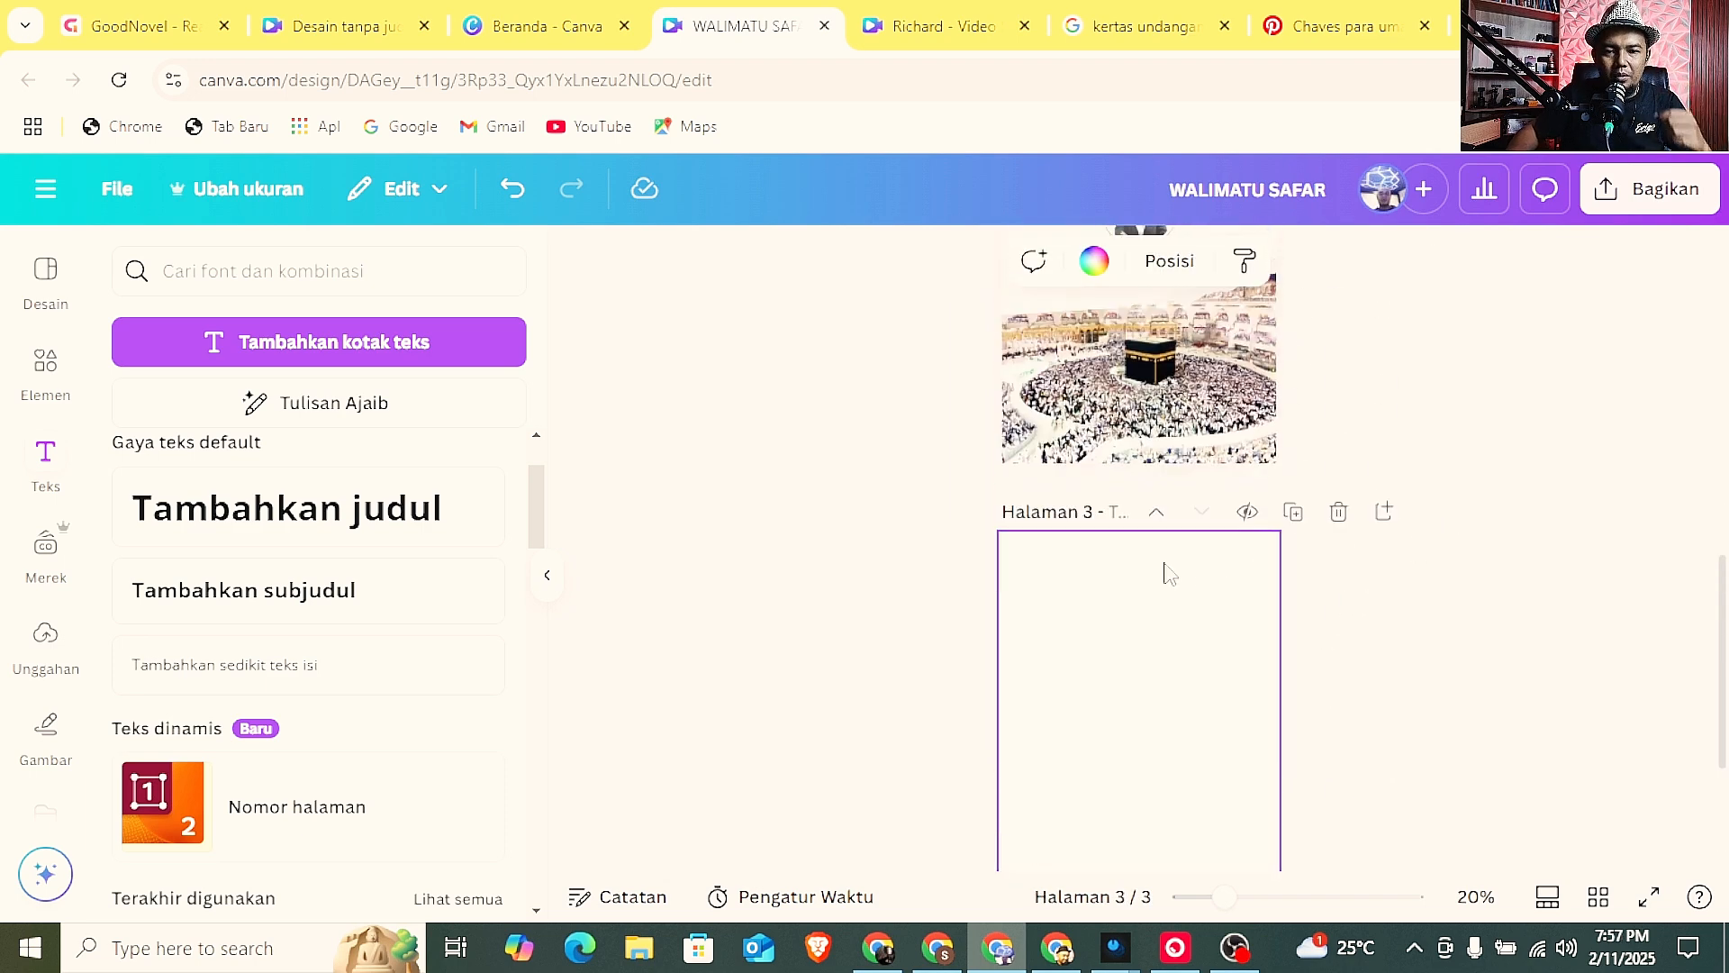
pyautogui.scroll(3, 1162, 573)
pyautogui.scroll(-3, 1166, 571)
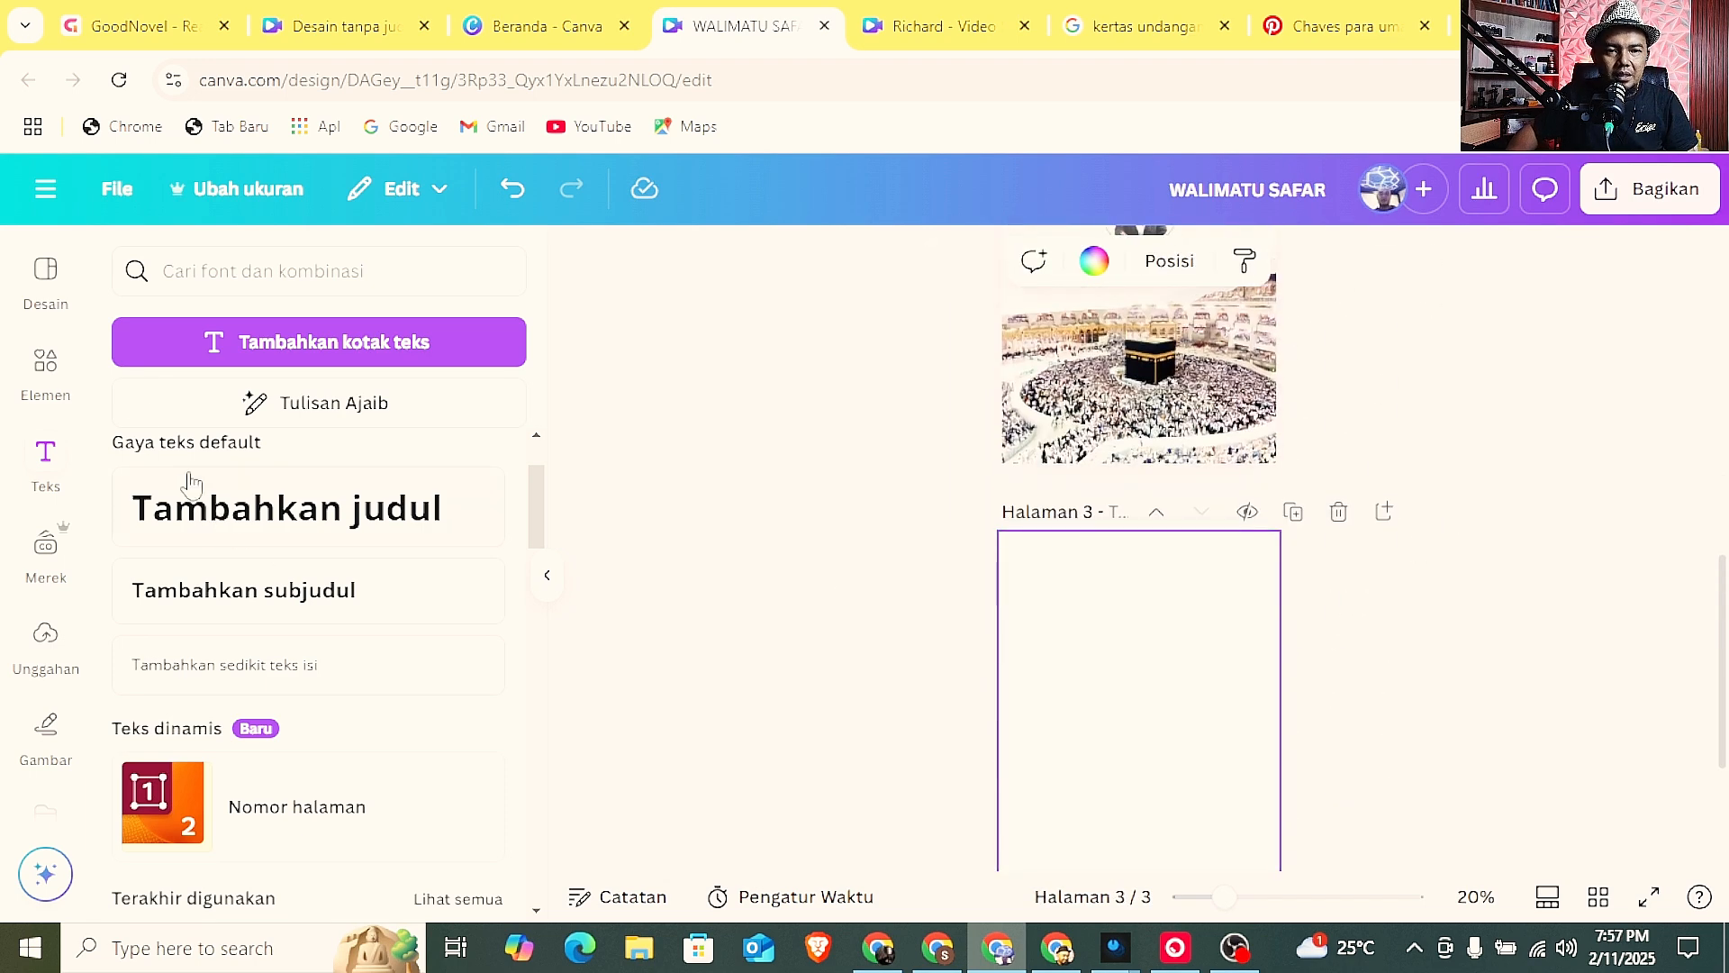
# Replace the element search for "KOLASE" with "umroh" and show all of its photo results.
pyautogui.click(68, 365)
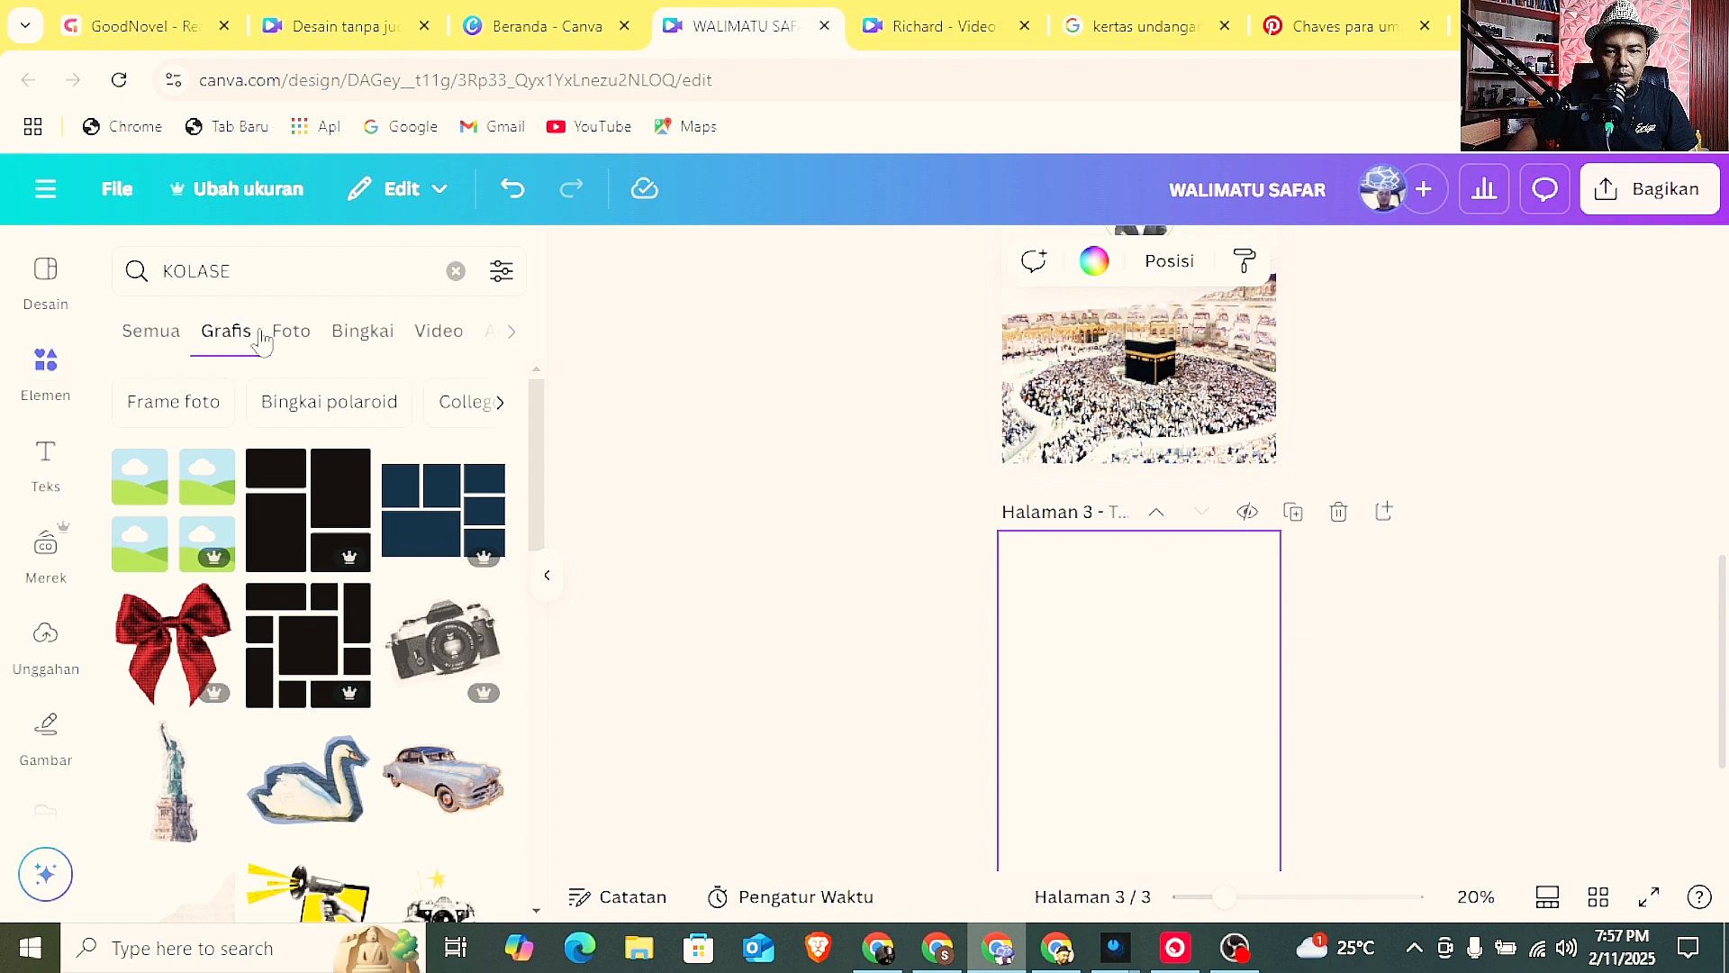
pyautogui.scroll(-3, 324, 468)
pyautogui.scroll(3, 352, 549)
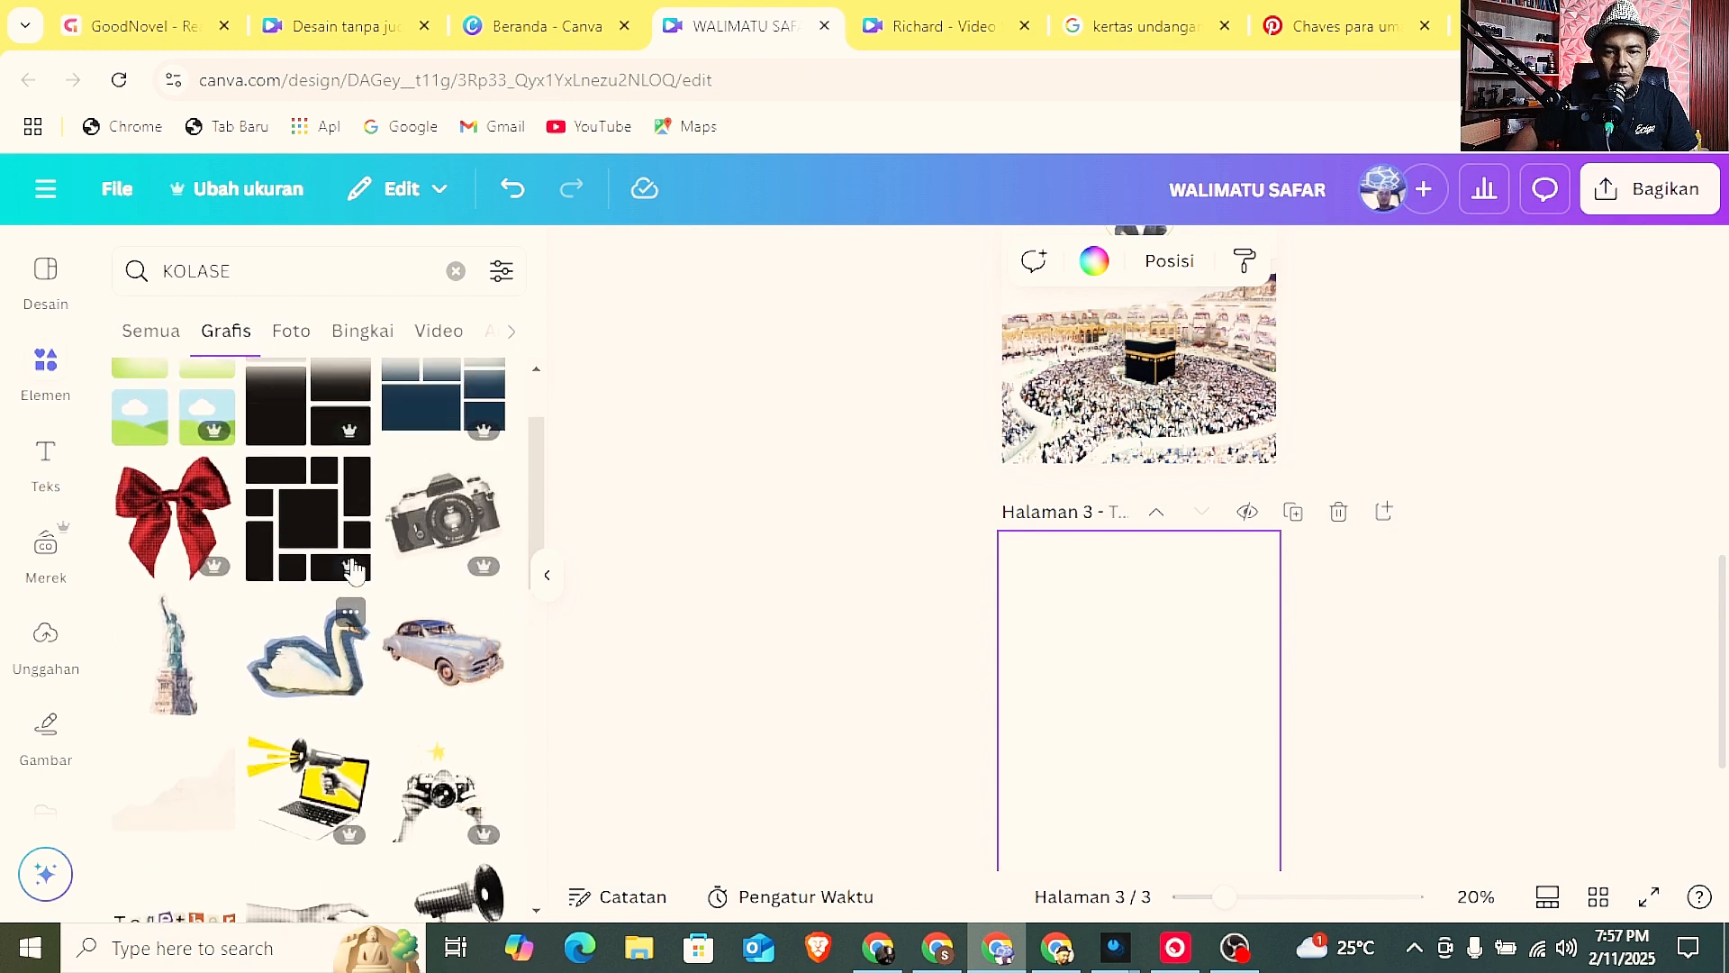
pyautogui.click(452, 274)
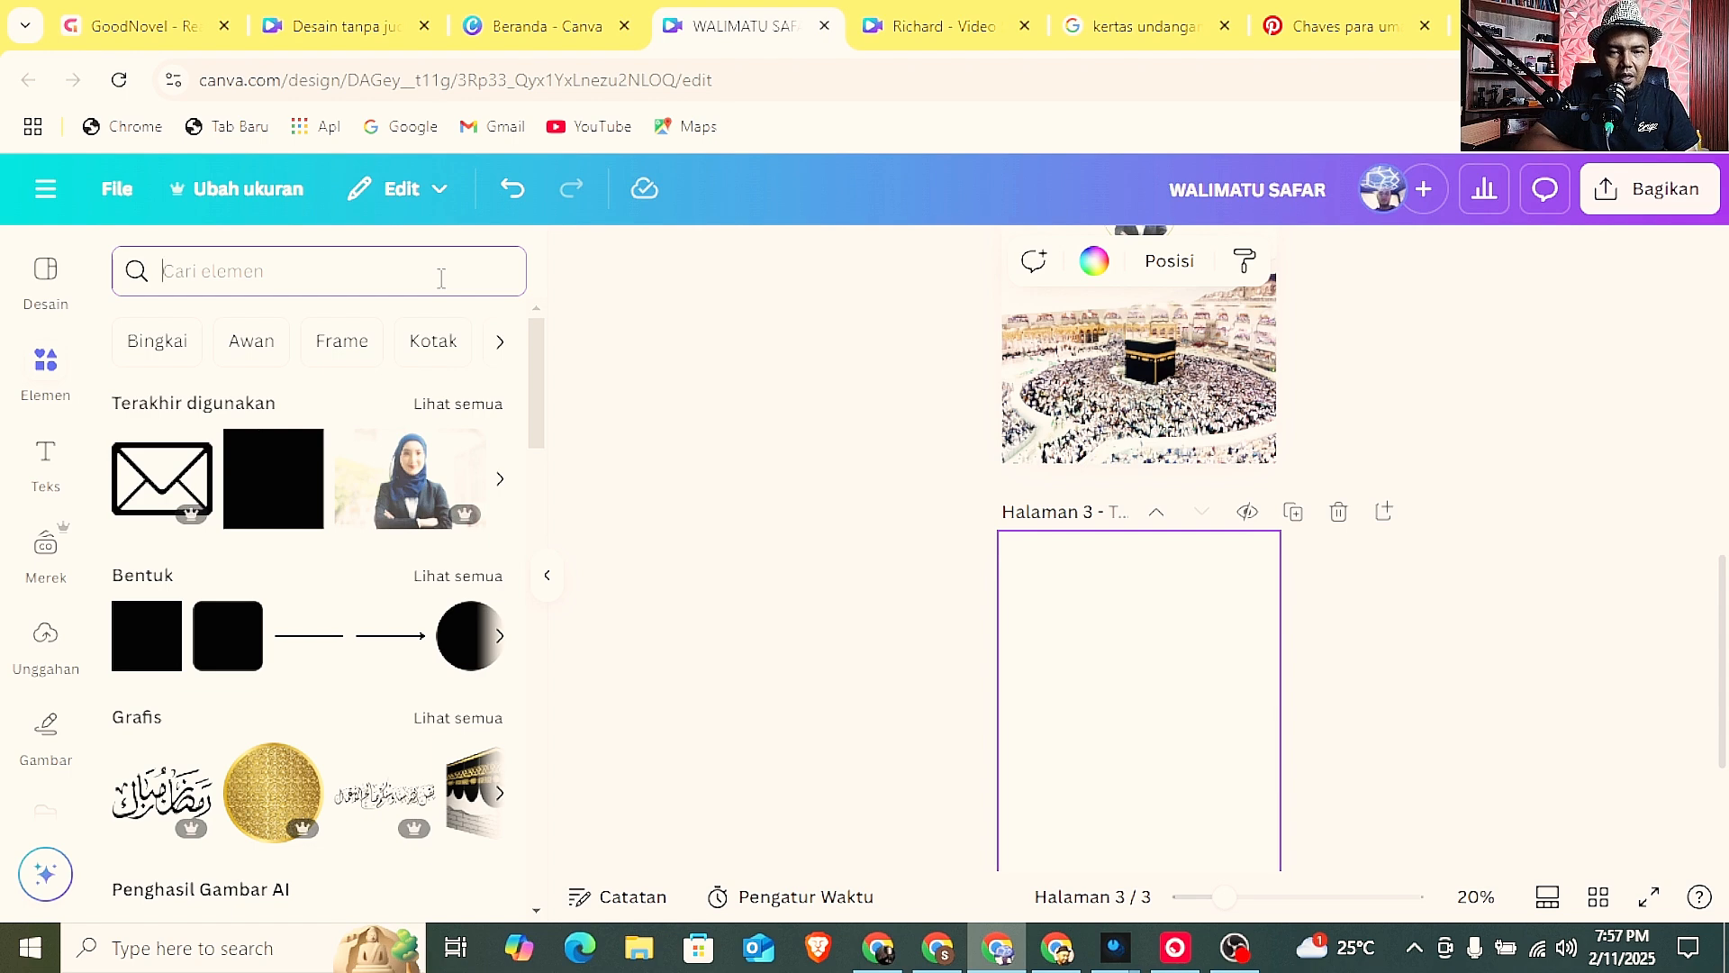
pyautogui.write('umr')
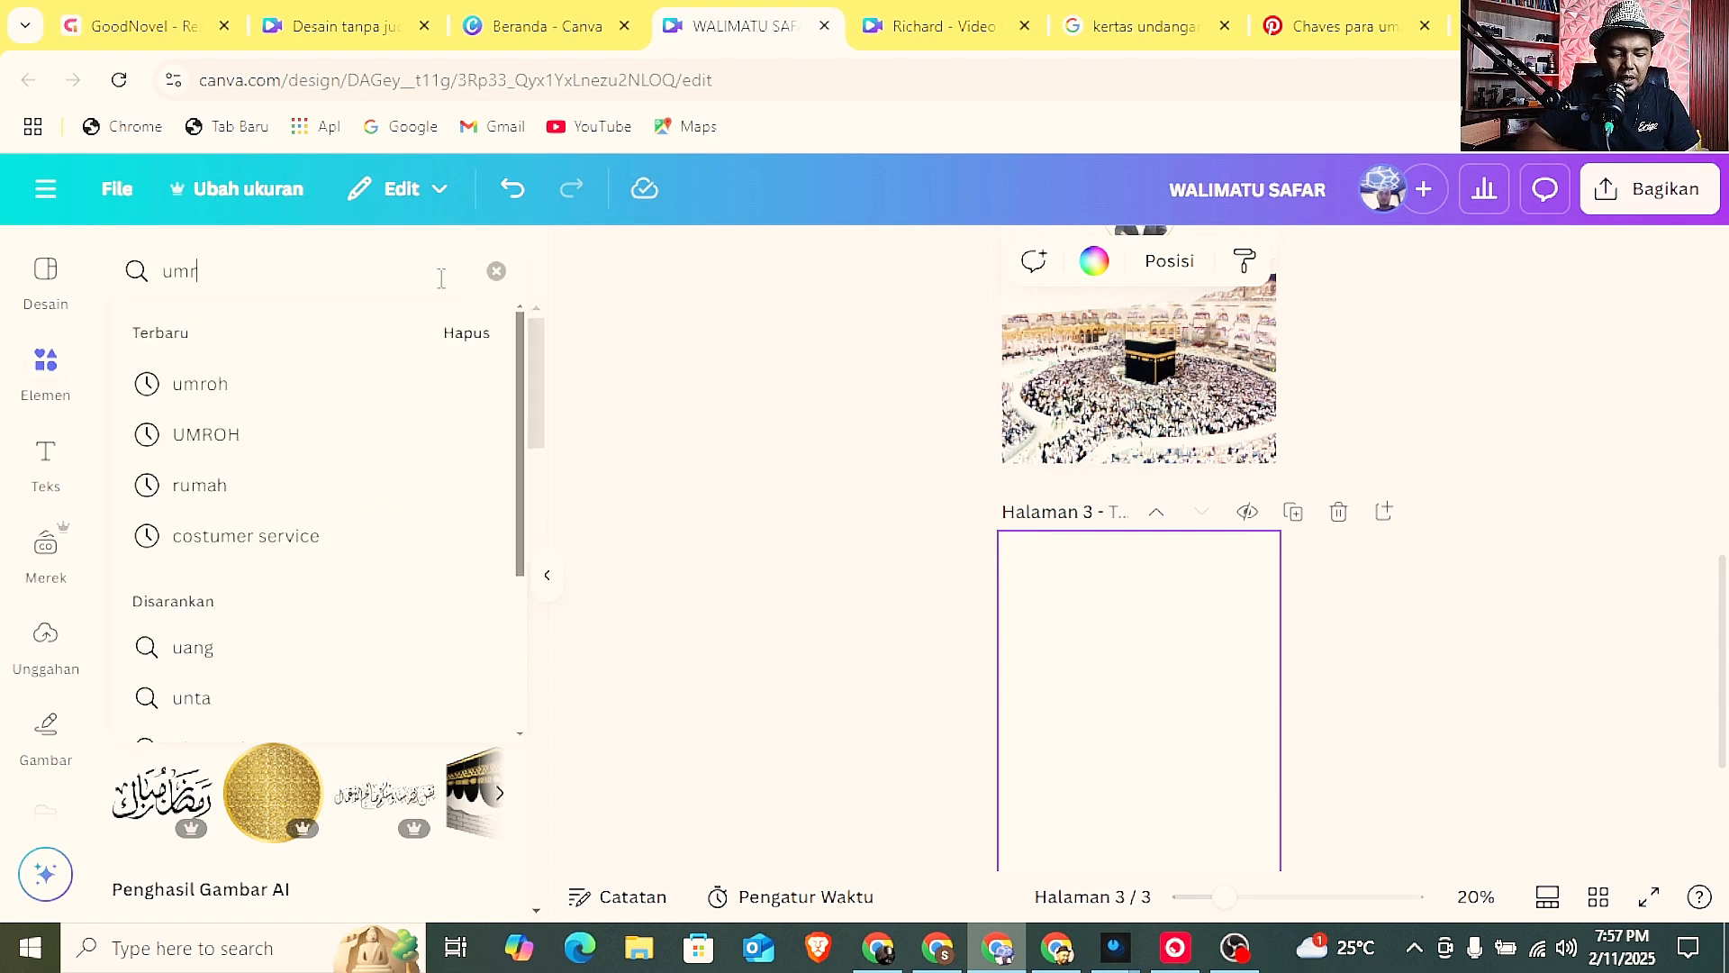
pyautogui.write('oh')
pyautogui.press('Return')
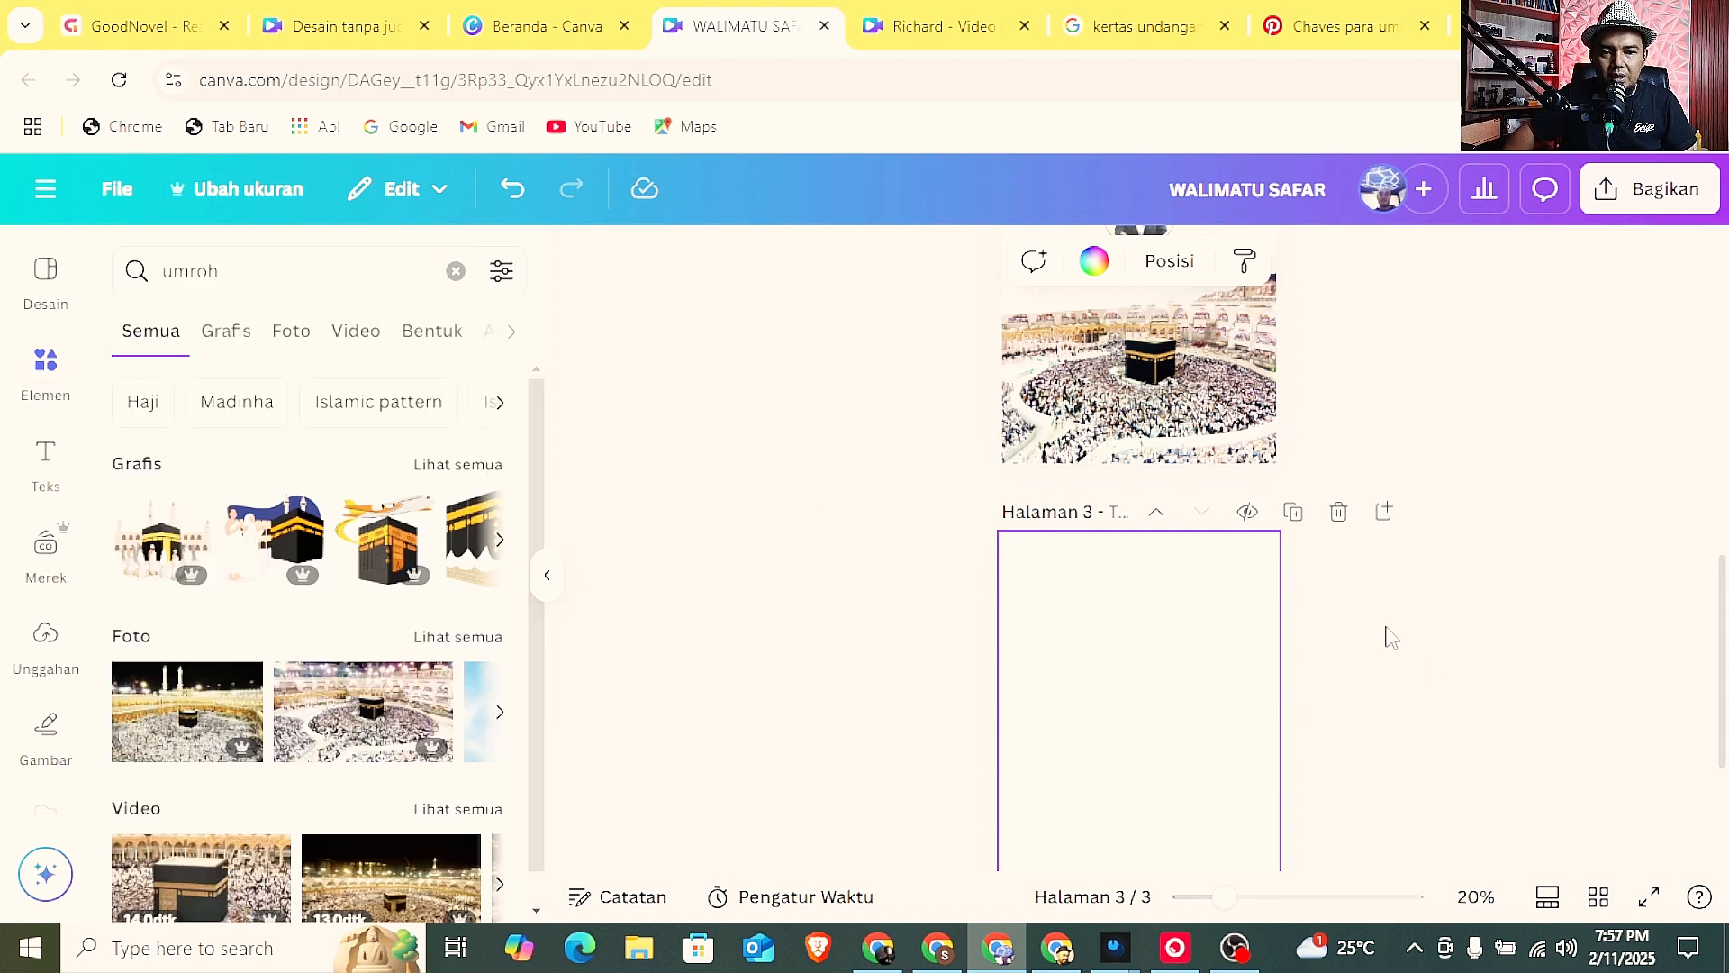
pyautogui.scroll(-3, 1279, 595)
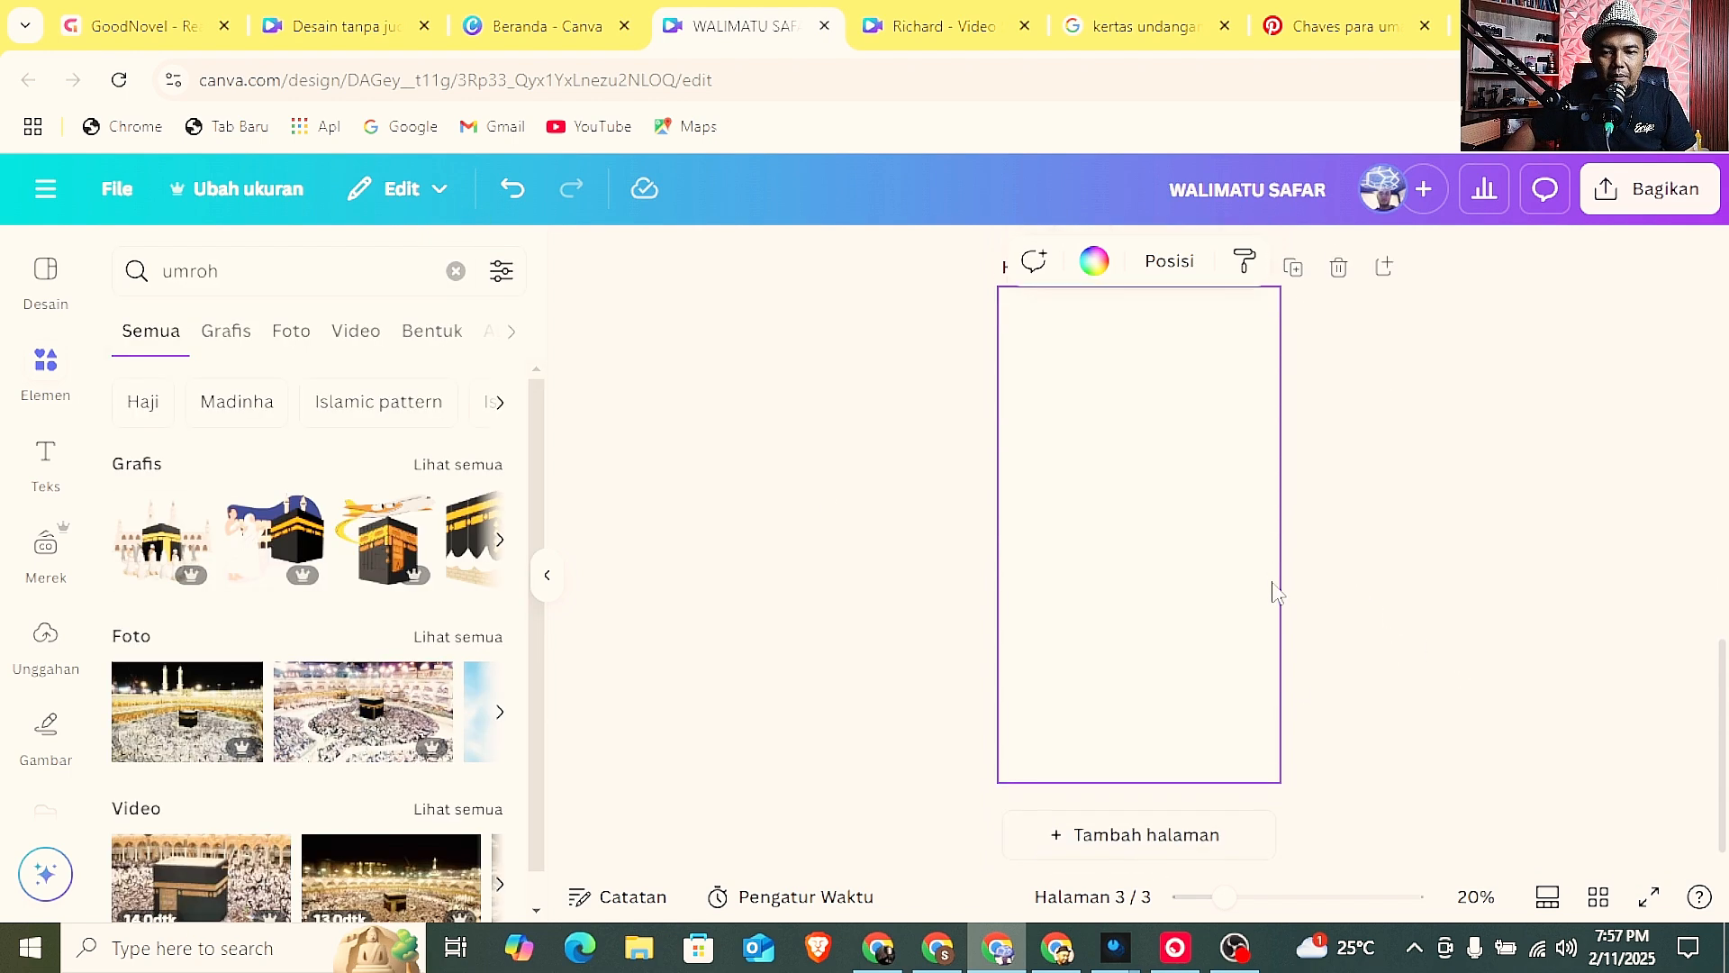
pyautogui.click(459, 637)
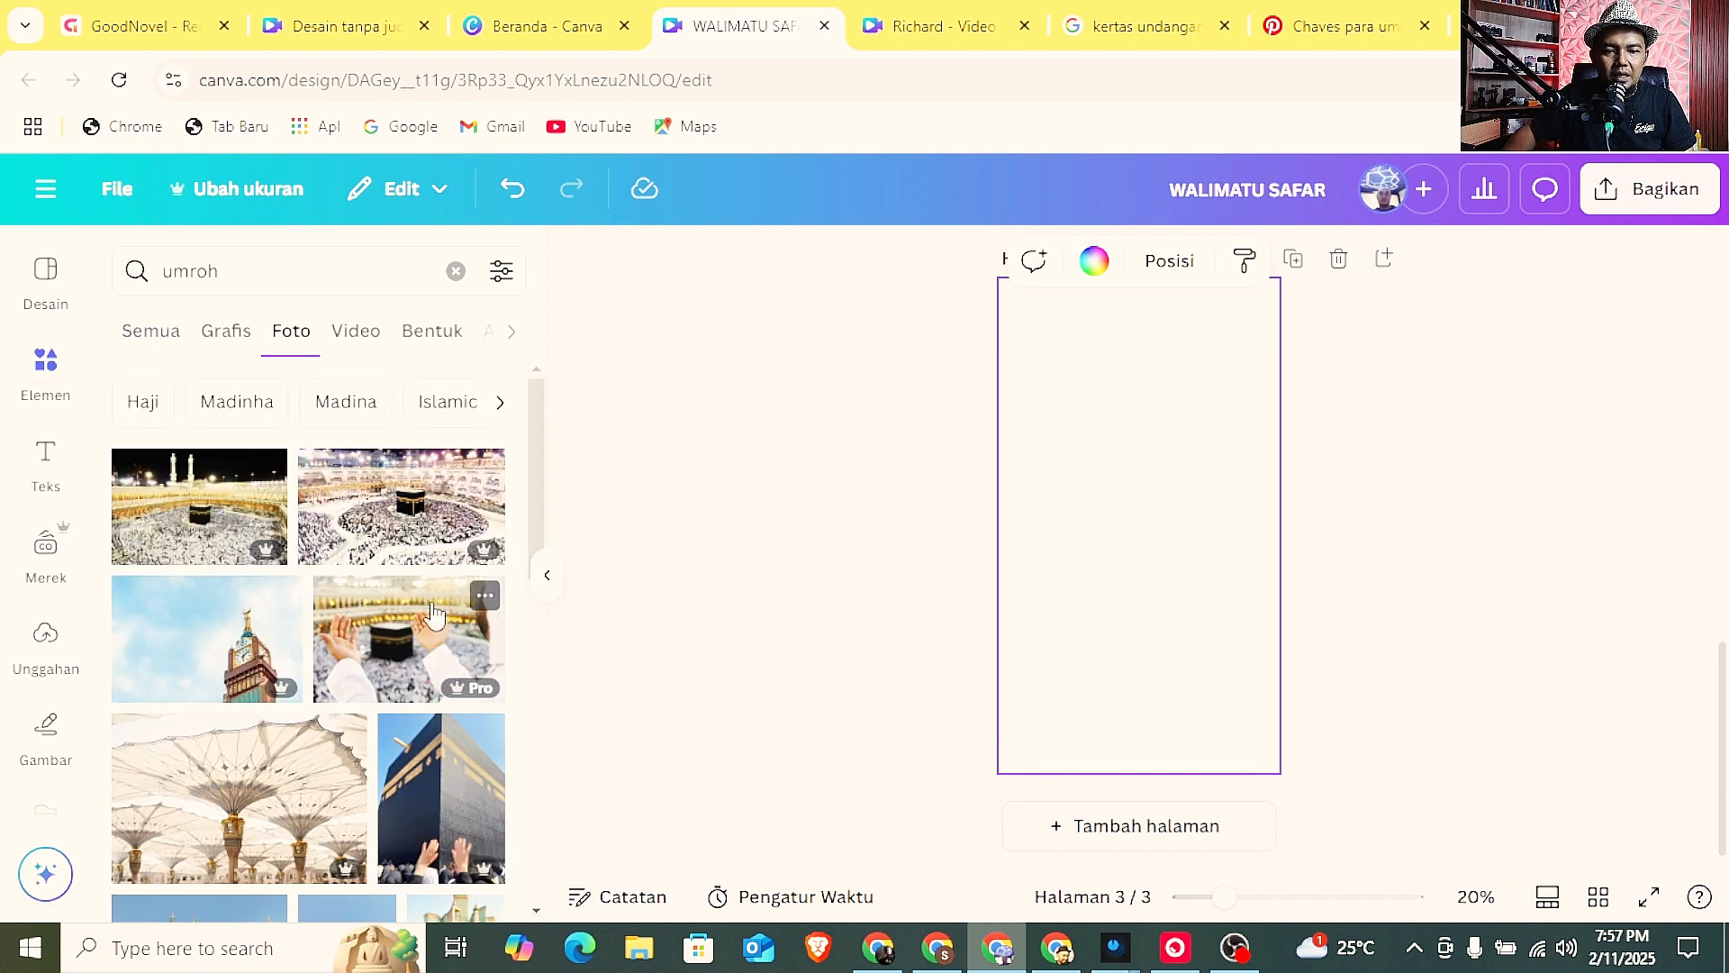
# Add the photo of raised hands before the Kaaba to page 3 and enlarge it to span the page width at the top.
pyautogui.scroll(-5, 433, 614)
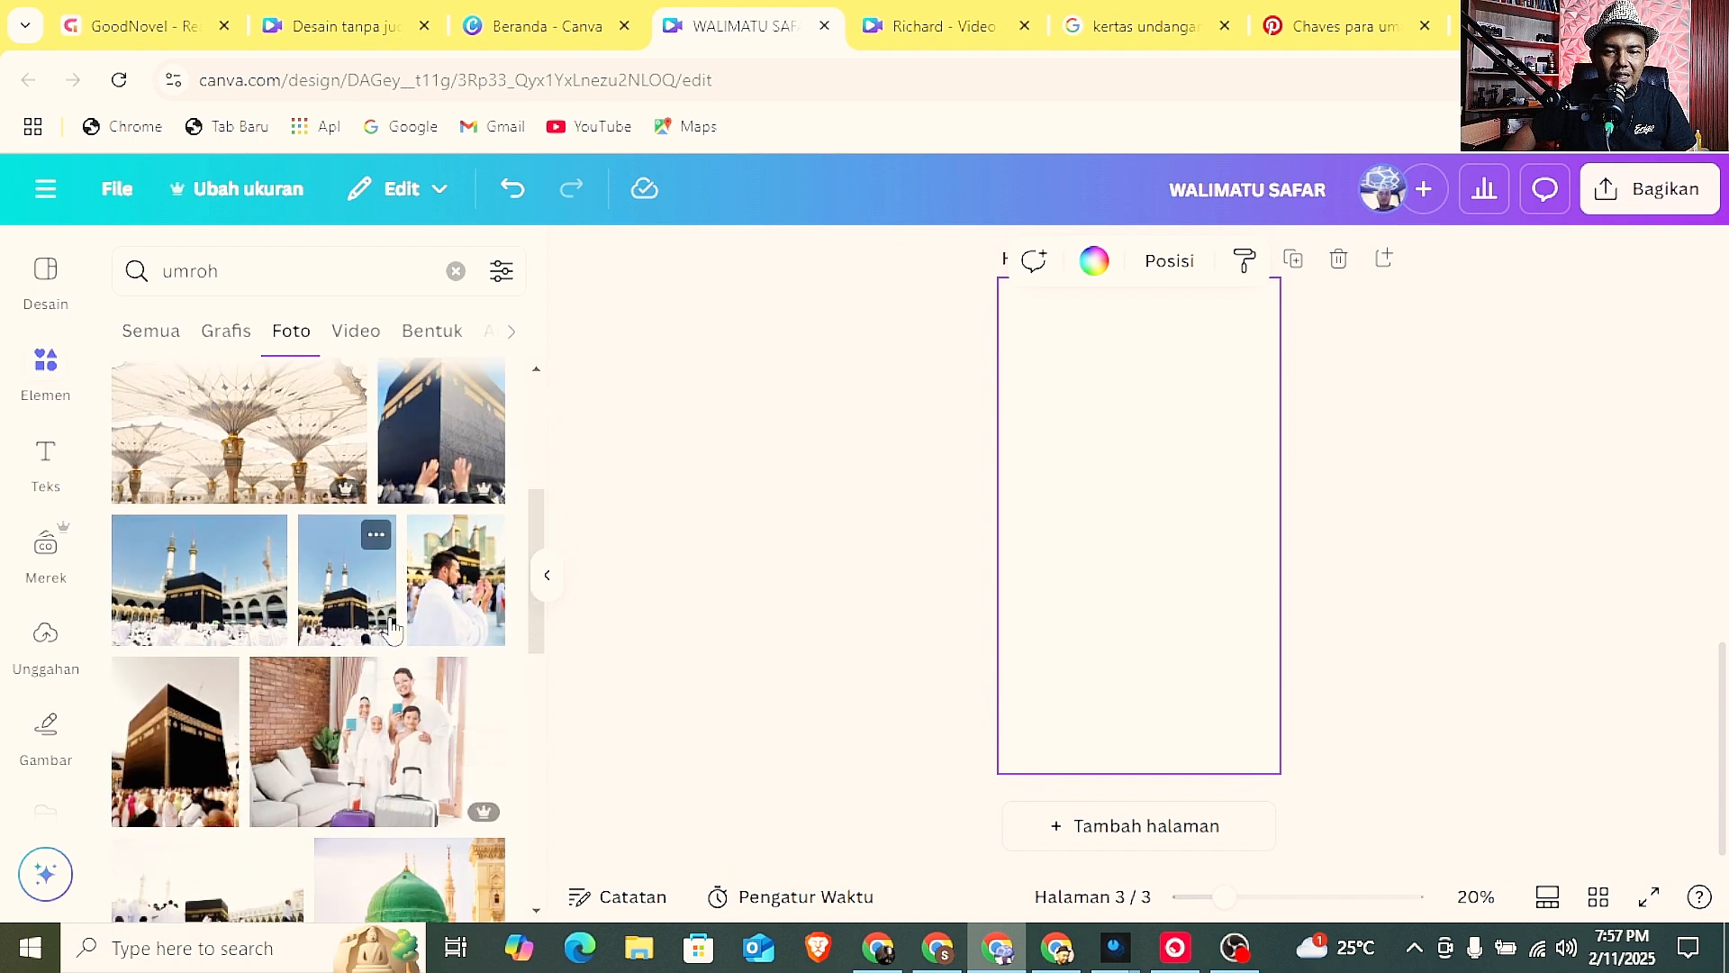
pyautogui.scroll(3, 390, 627)
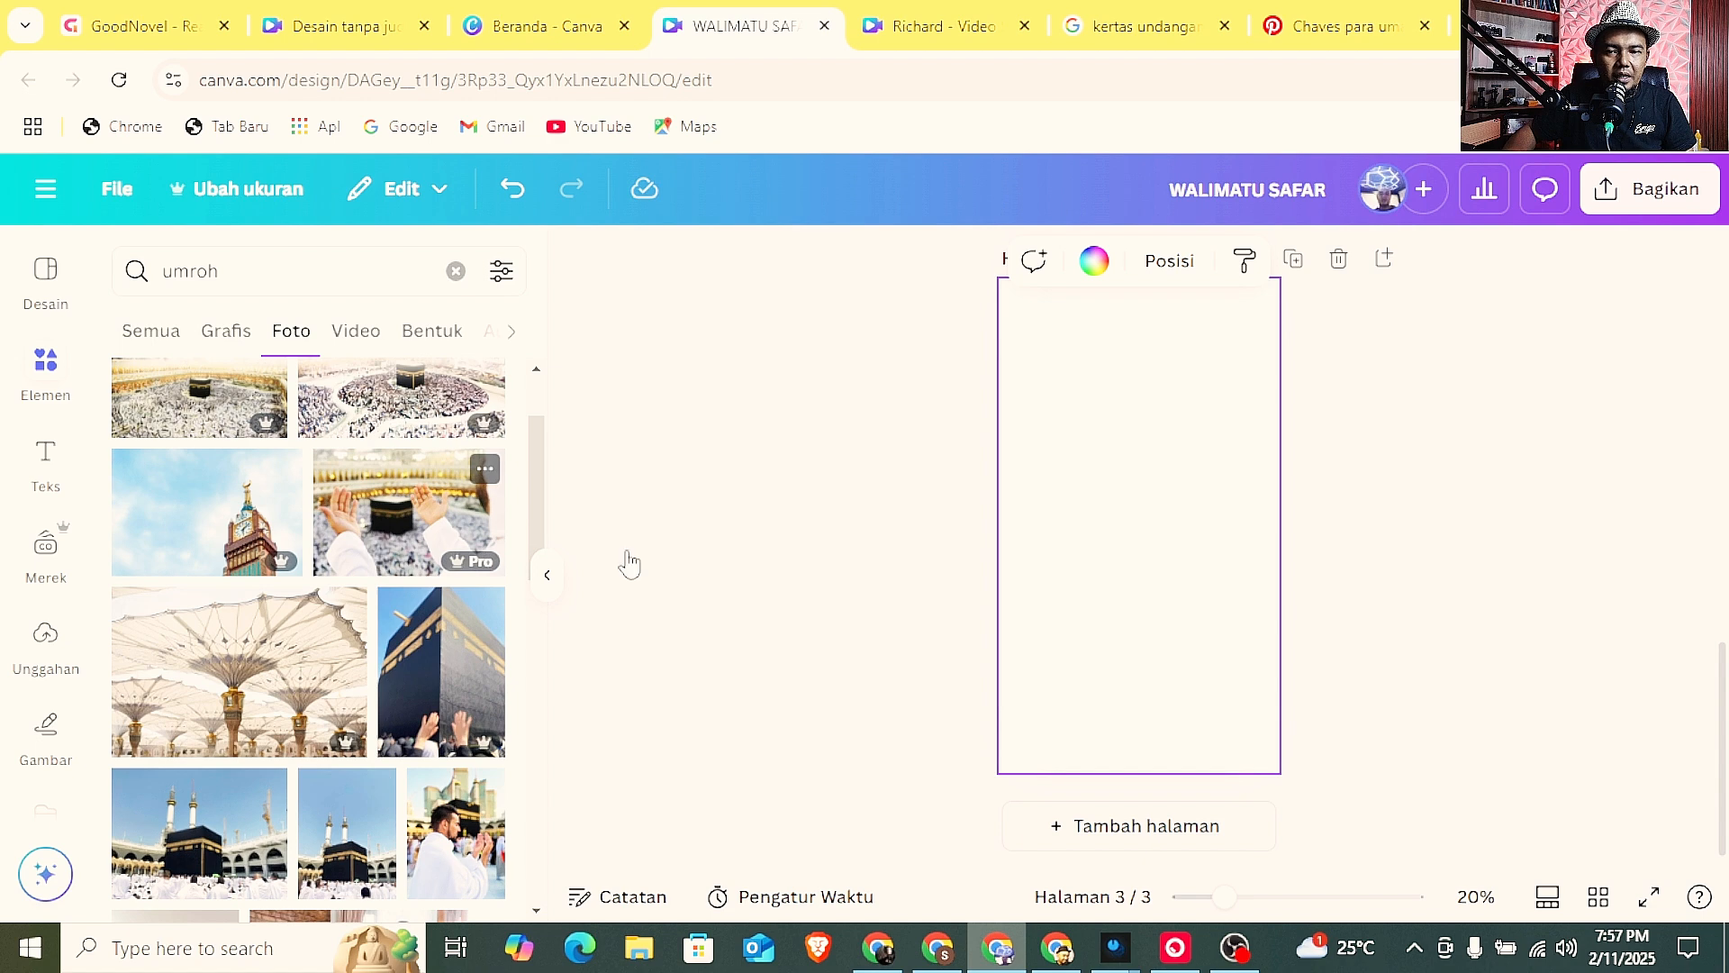
pyautogui.scroll(1, 1212, 554)
pyautogui.moveTo(1159, 643); pyautogui.dragTo(1129, 471)
pyautogui.moveTo(1221, 550); pyautogui.dragTo(1261, 621)
pyautogui.moveTo(1138, 592); pyautogui.dragTo(1169, 625)
pyautogui.click(1425, 620)
# Copy the white gradient fade from the top of page 1 and paste it onto page 3.
pyautogui.scroll(-2, 1390, 645)
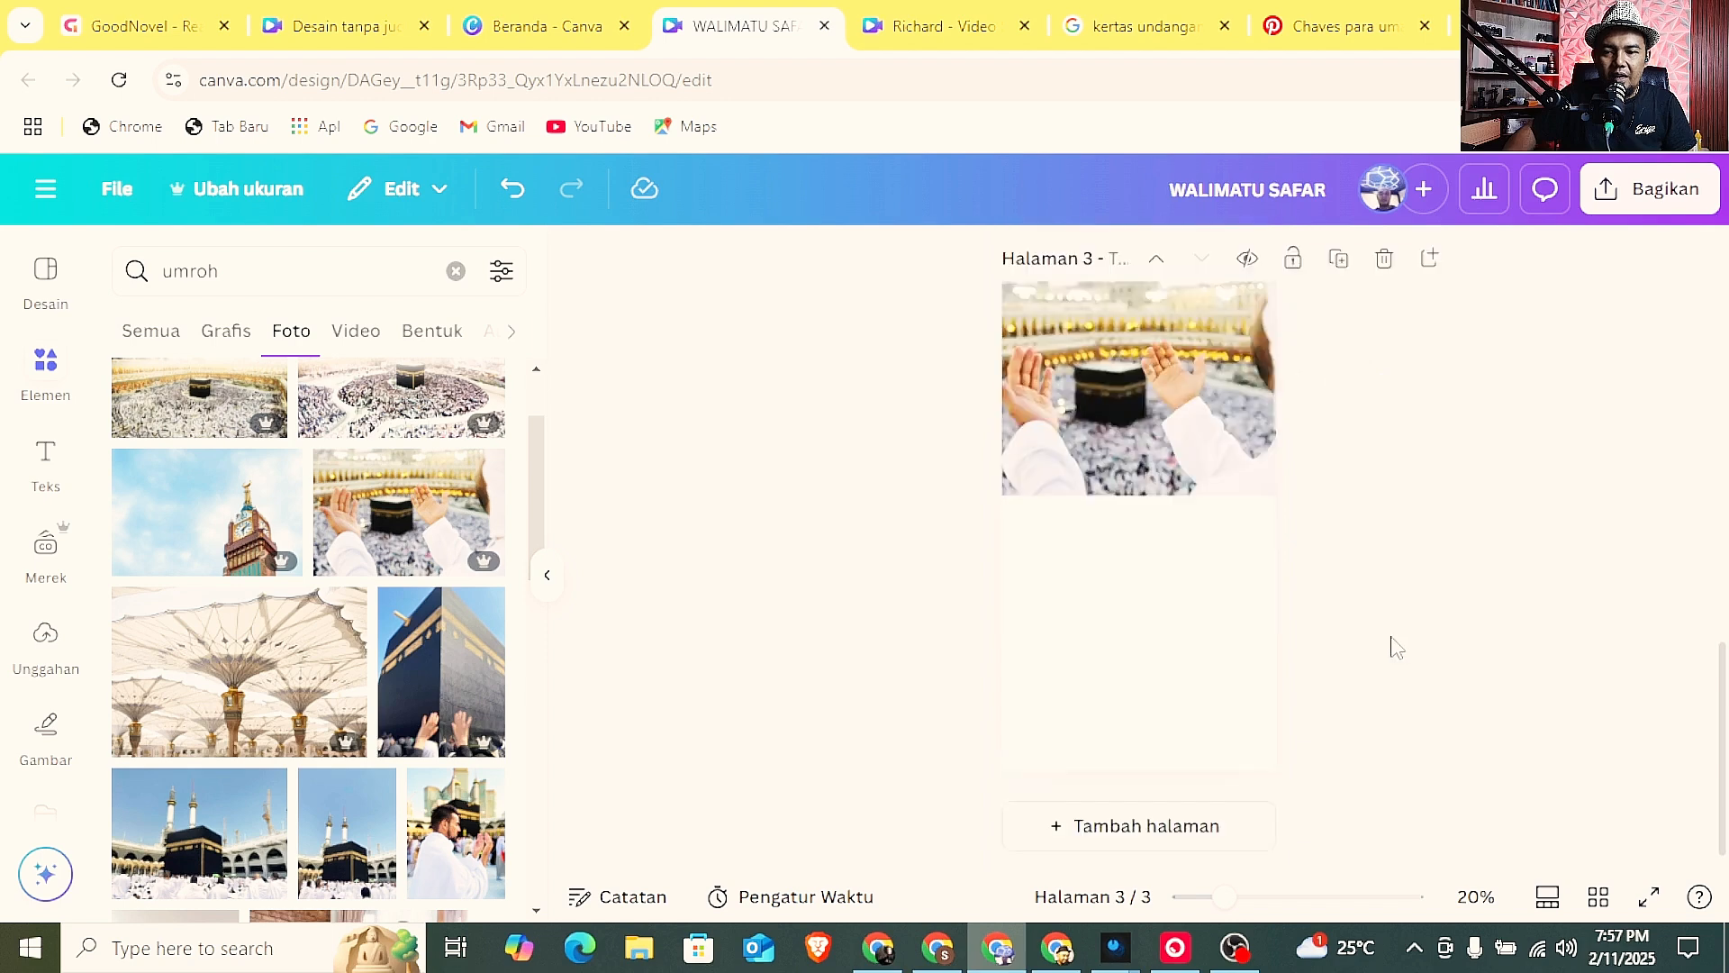
pyautogui.scroll(4, 1392, 645)
pyautogui.scroll(10, 1394, 645)
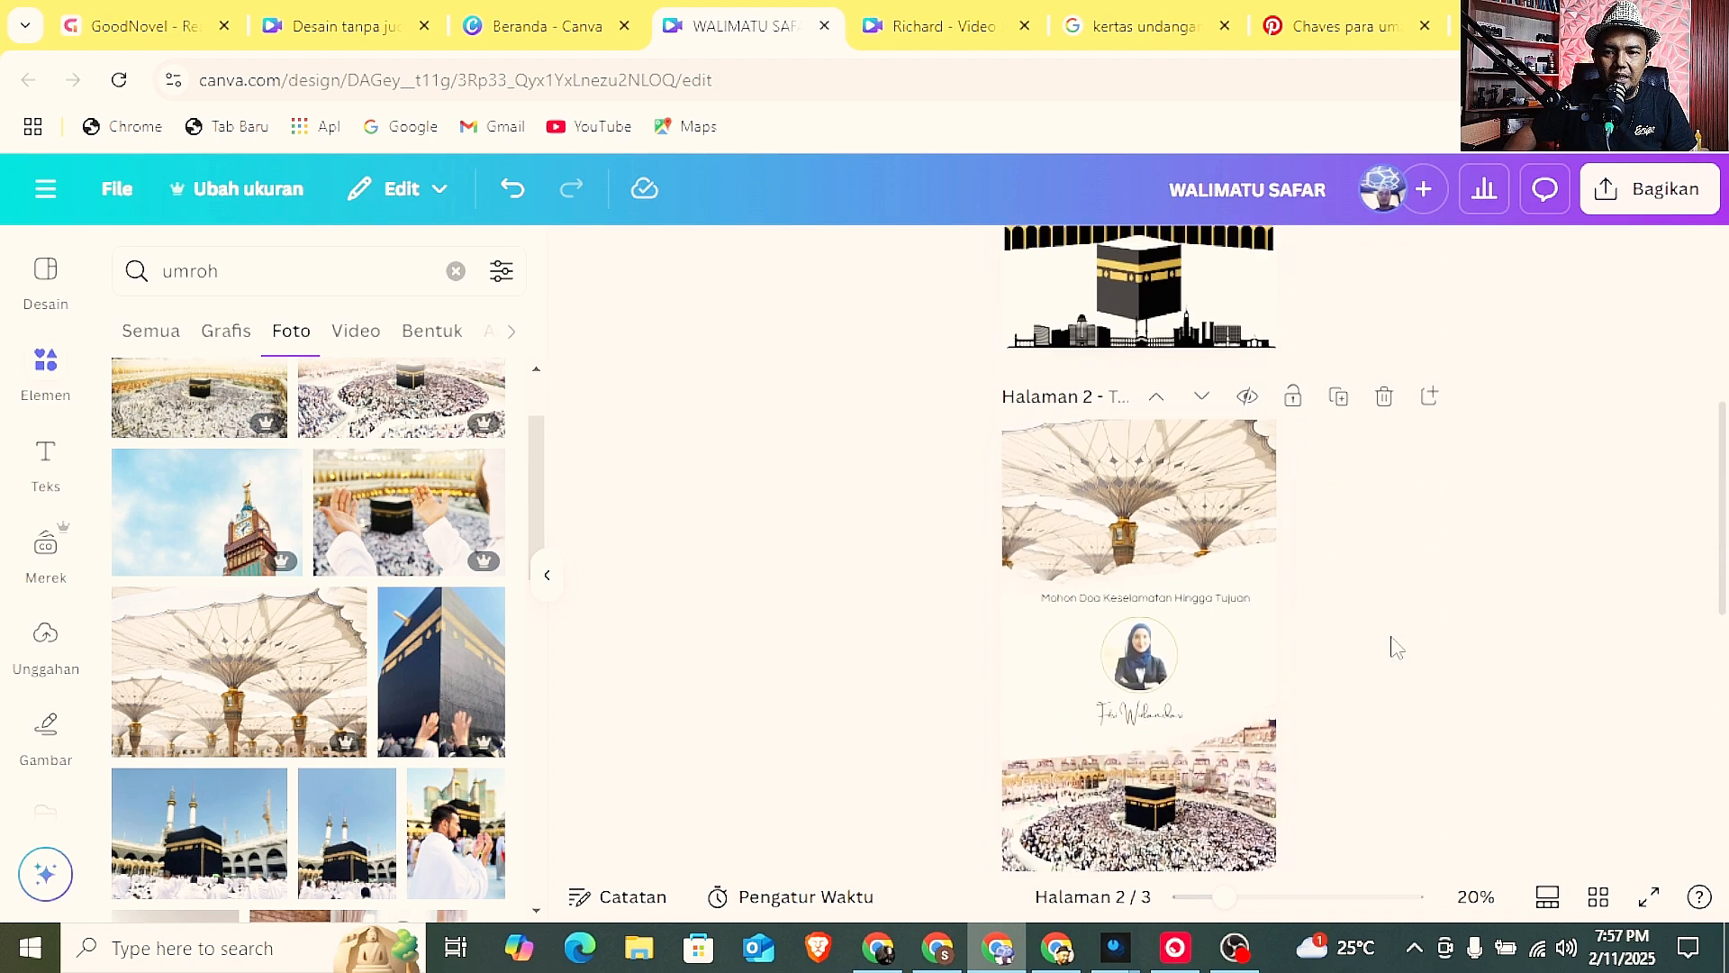
pyautogui.click(1261, 599)
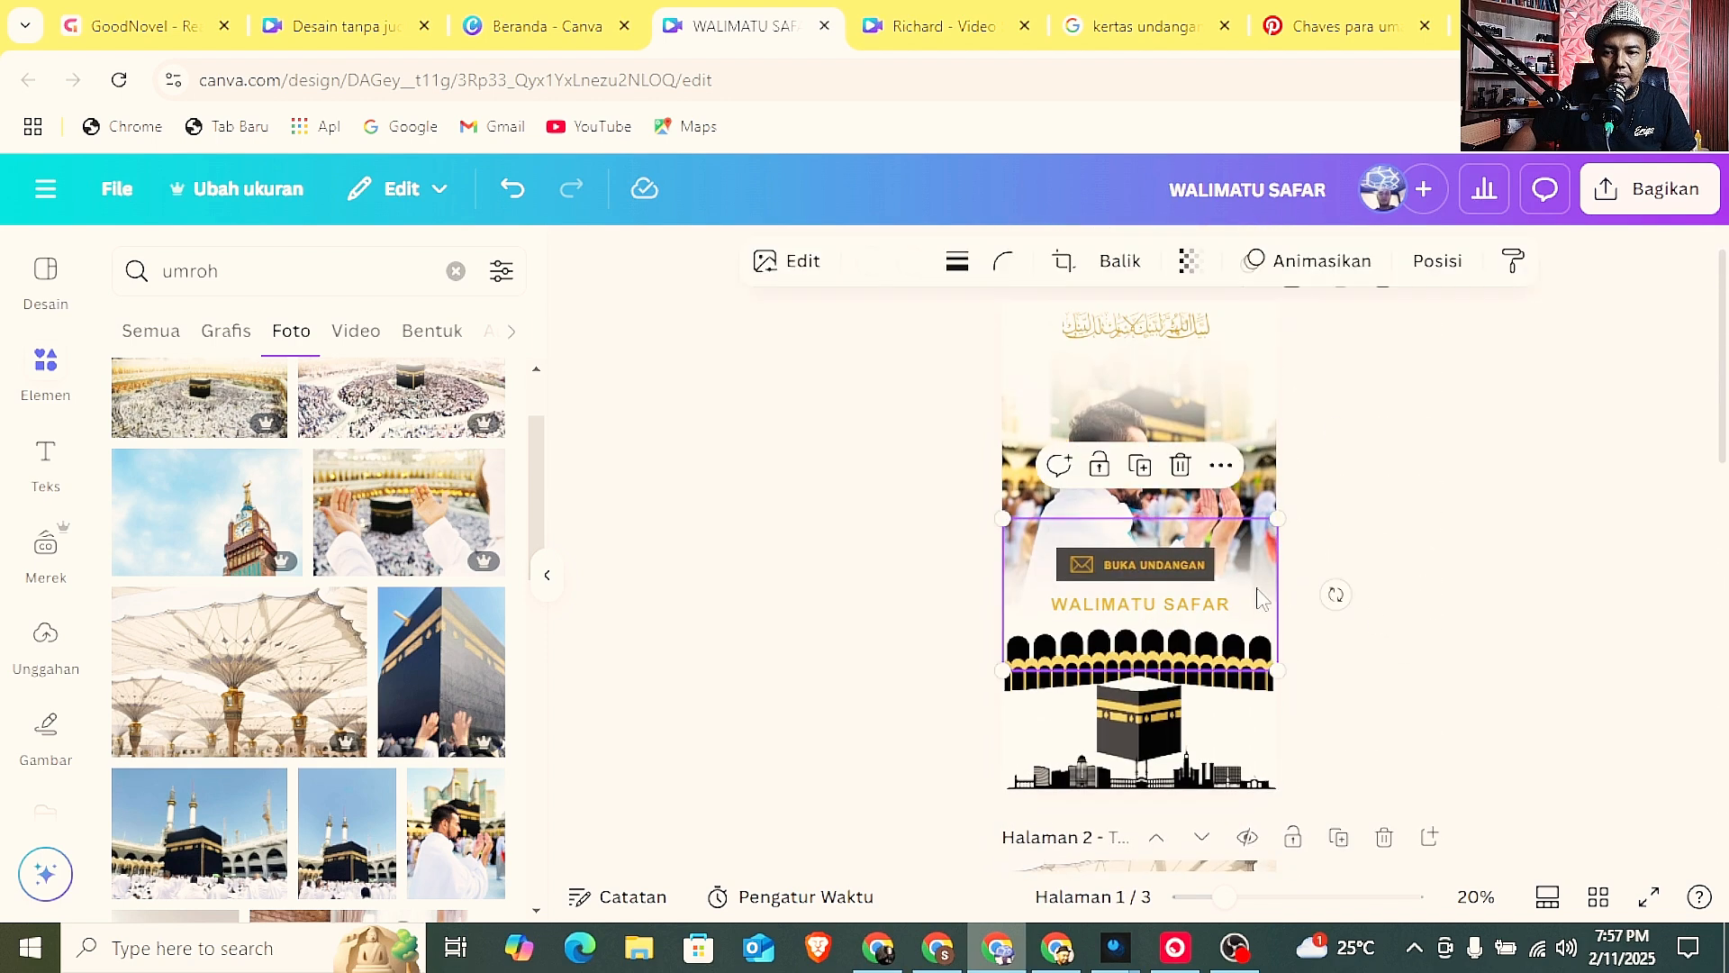
pyautogui.scroll(-8, 1261, 599)
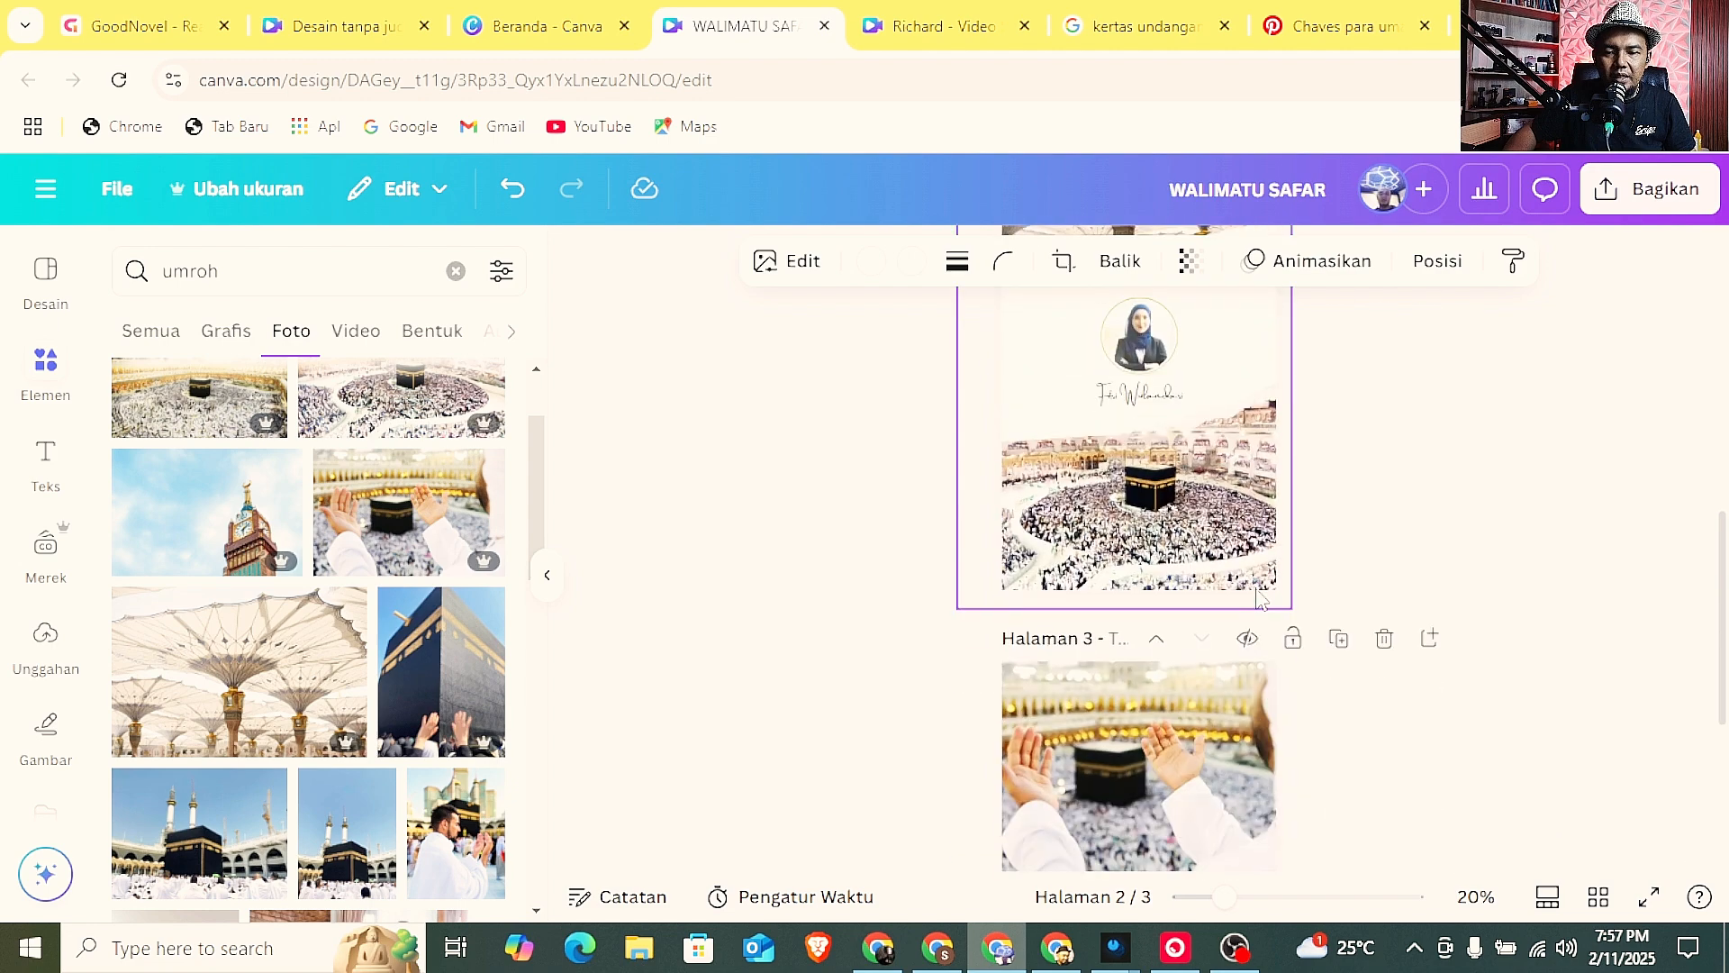
pyautogui.scroll(8, 1261, 599)
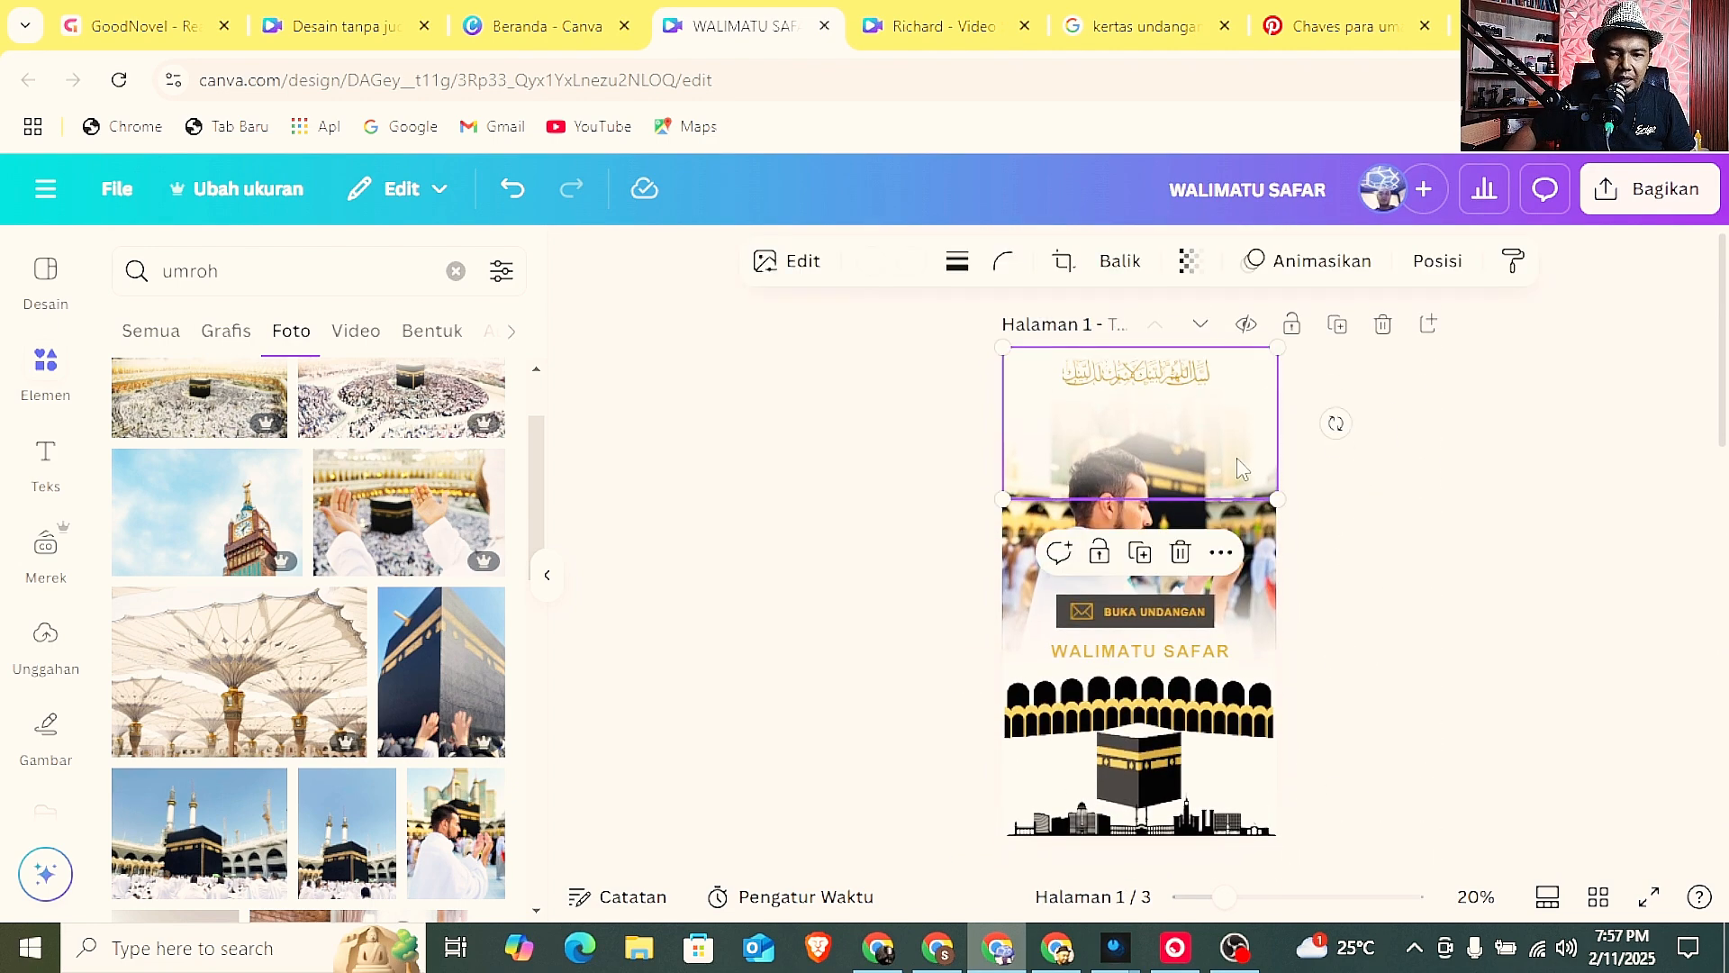
pyautogui.scroll(-8, 1235, 457)
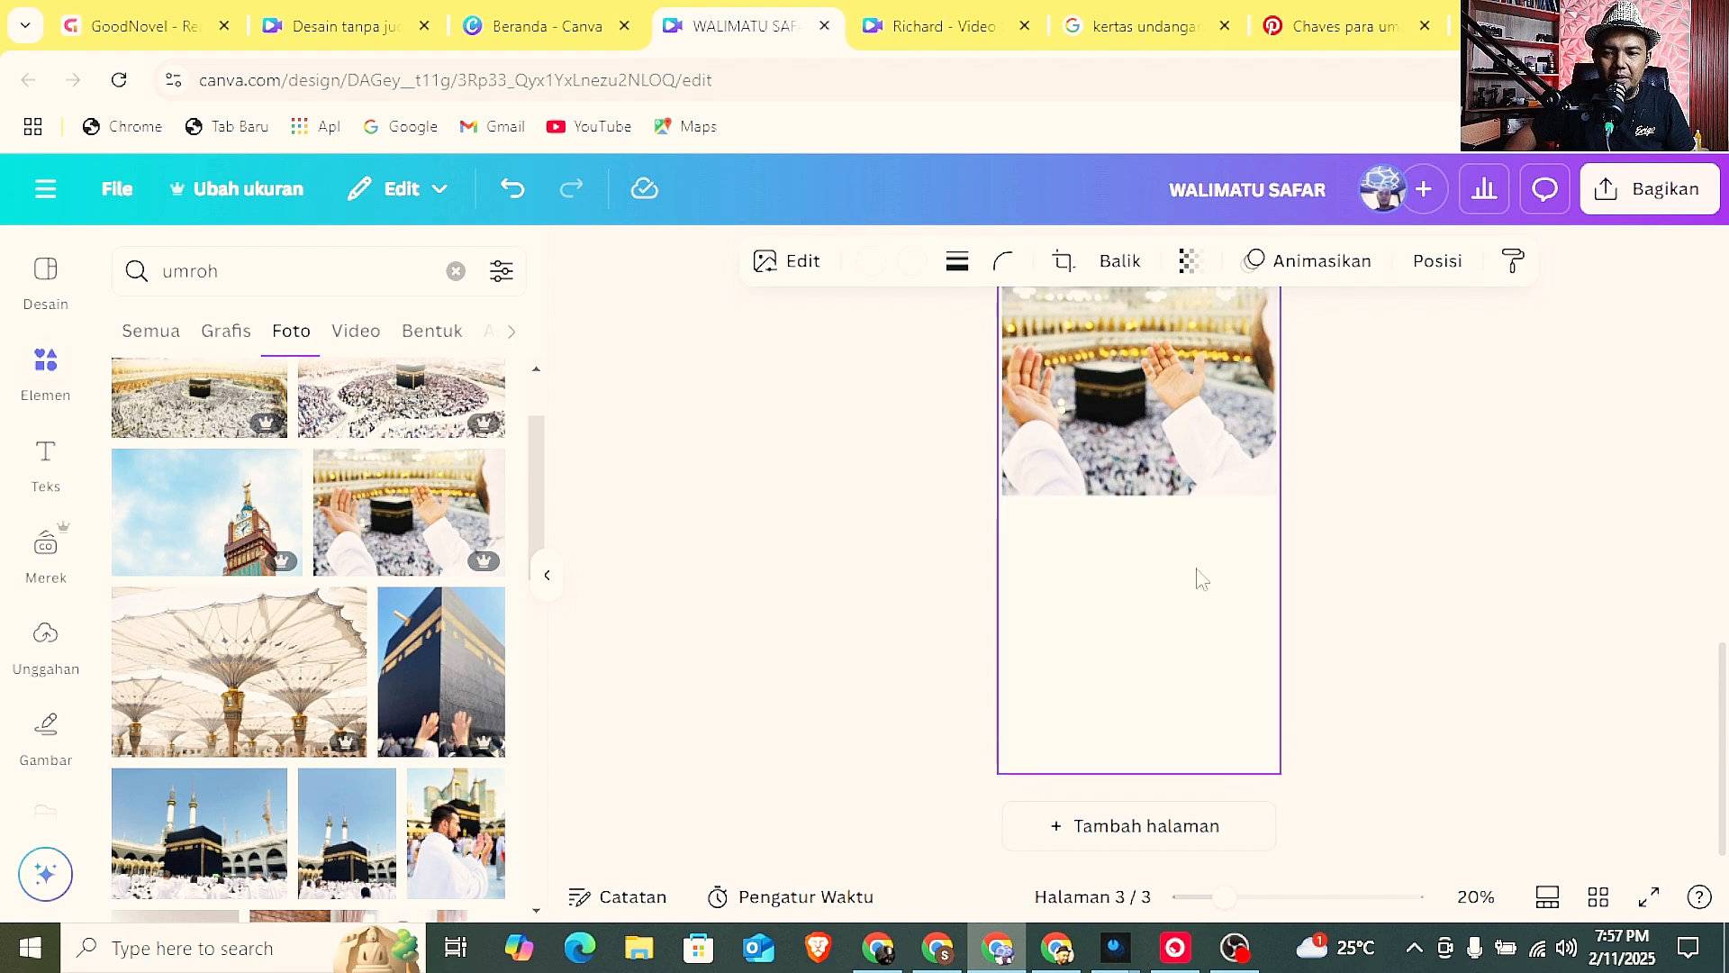
pyautogui.click(1202, 558)
pyautogui.hotkey('ctrl', 'v')
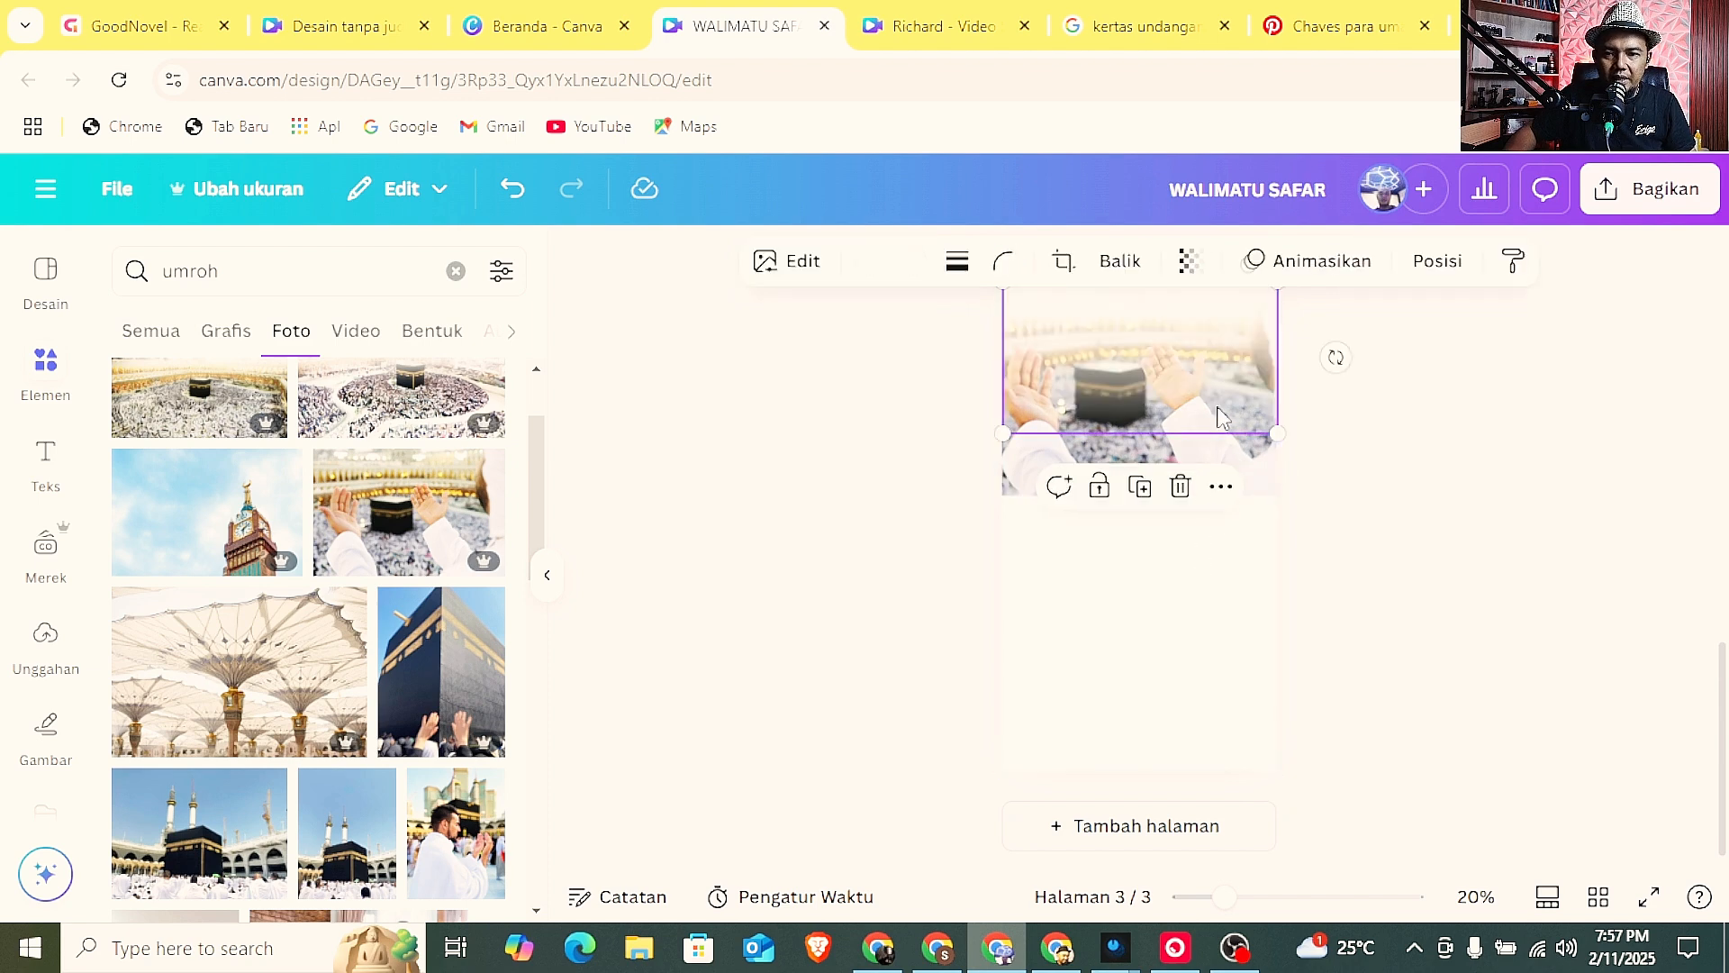
# Flip the pasted fade vertically and place it over the lower part of the page 3 photo to blend its bottom edge.
pyautogui.moveTo(1199, 386); pyautogui.dragTo(1197, 548)
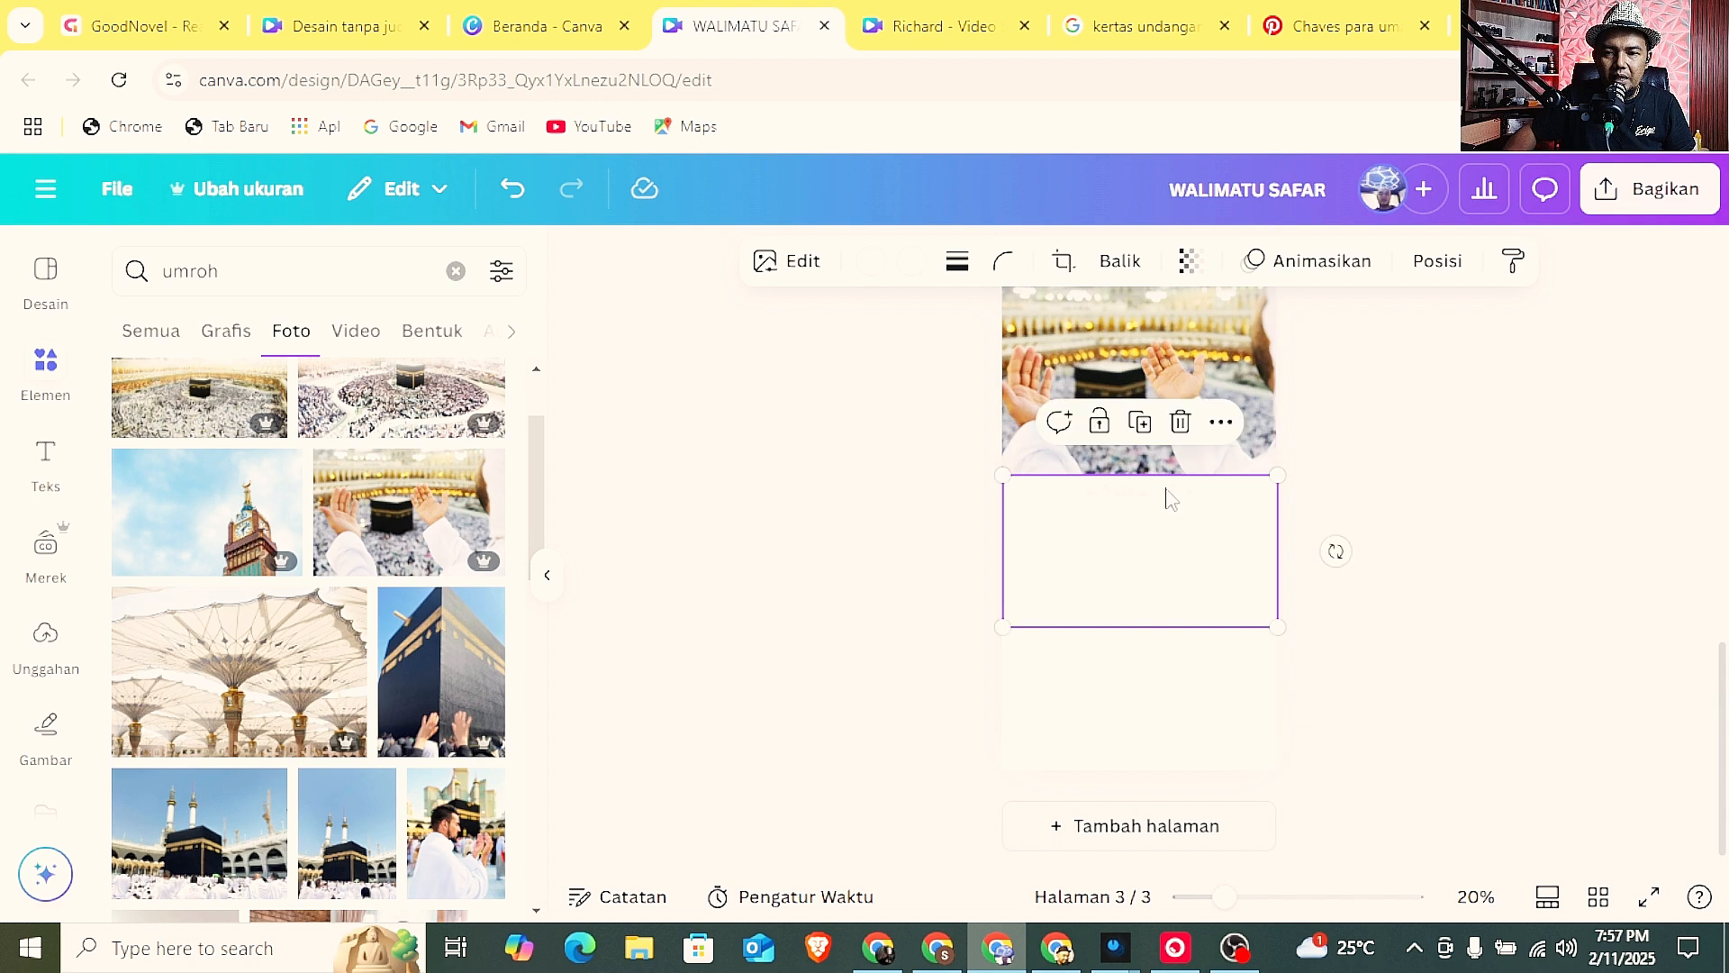
pyautogui.click(1128, 262)
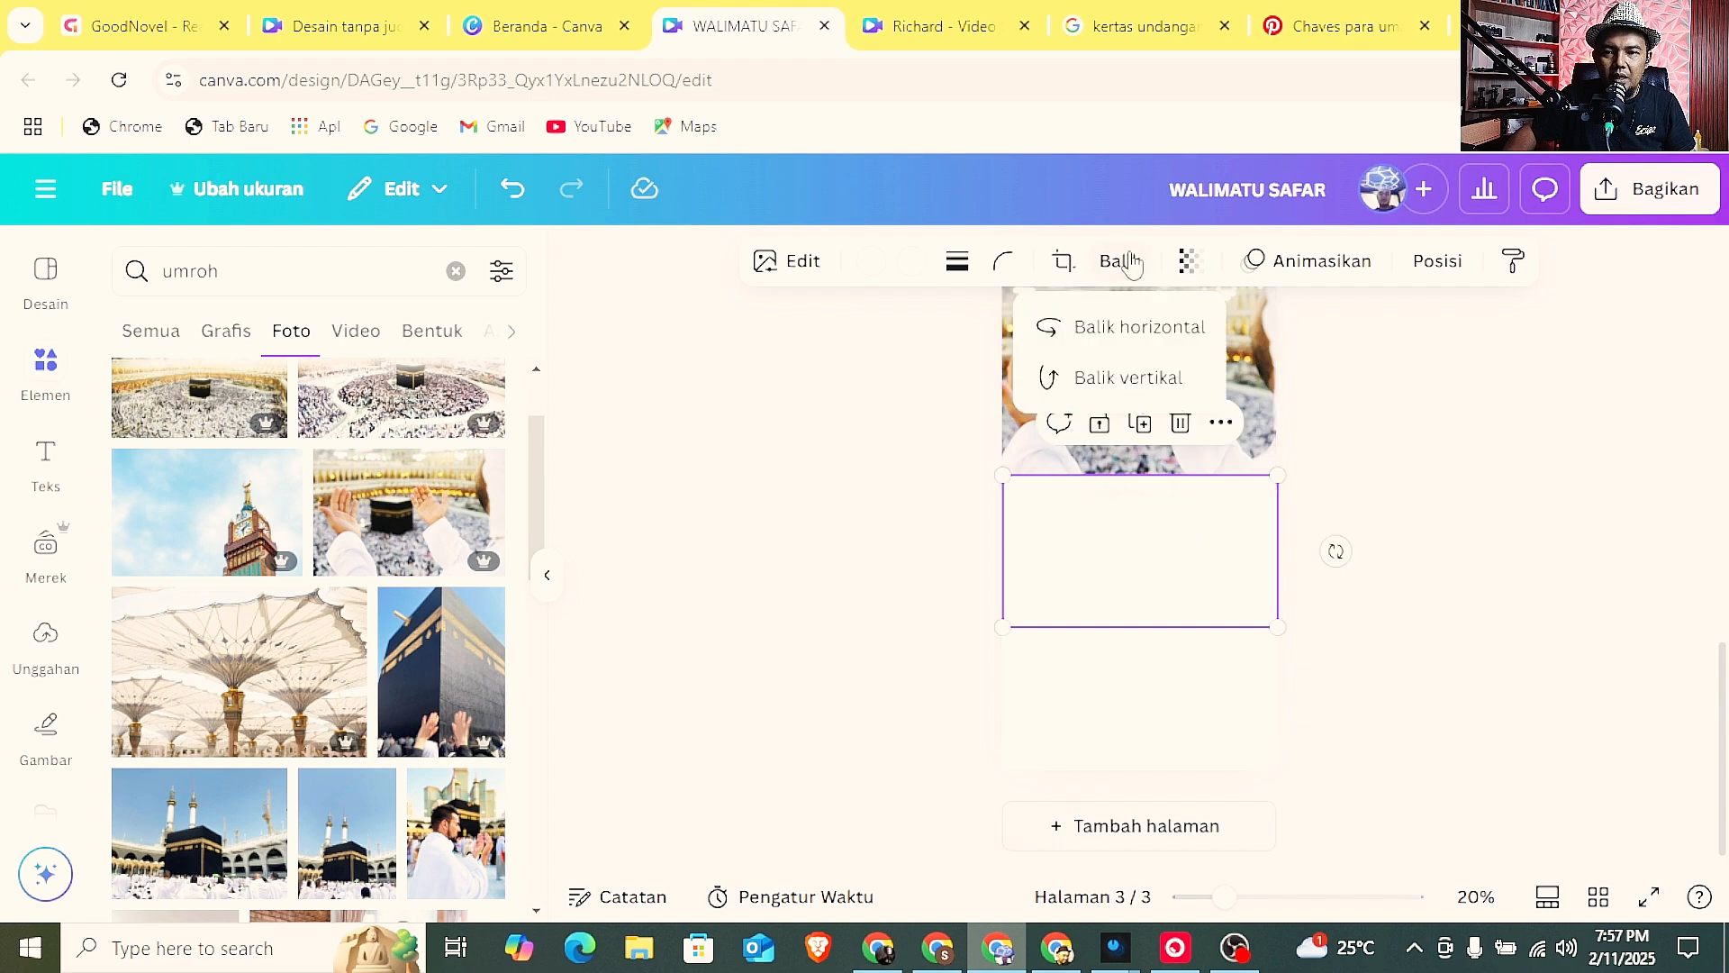
pyautogui.click(1120, 345)
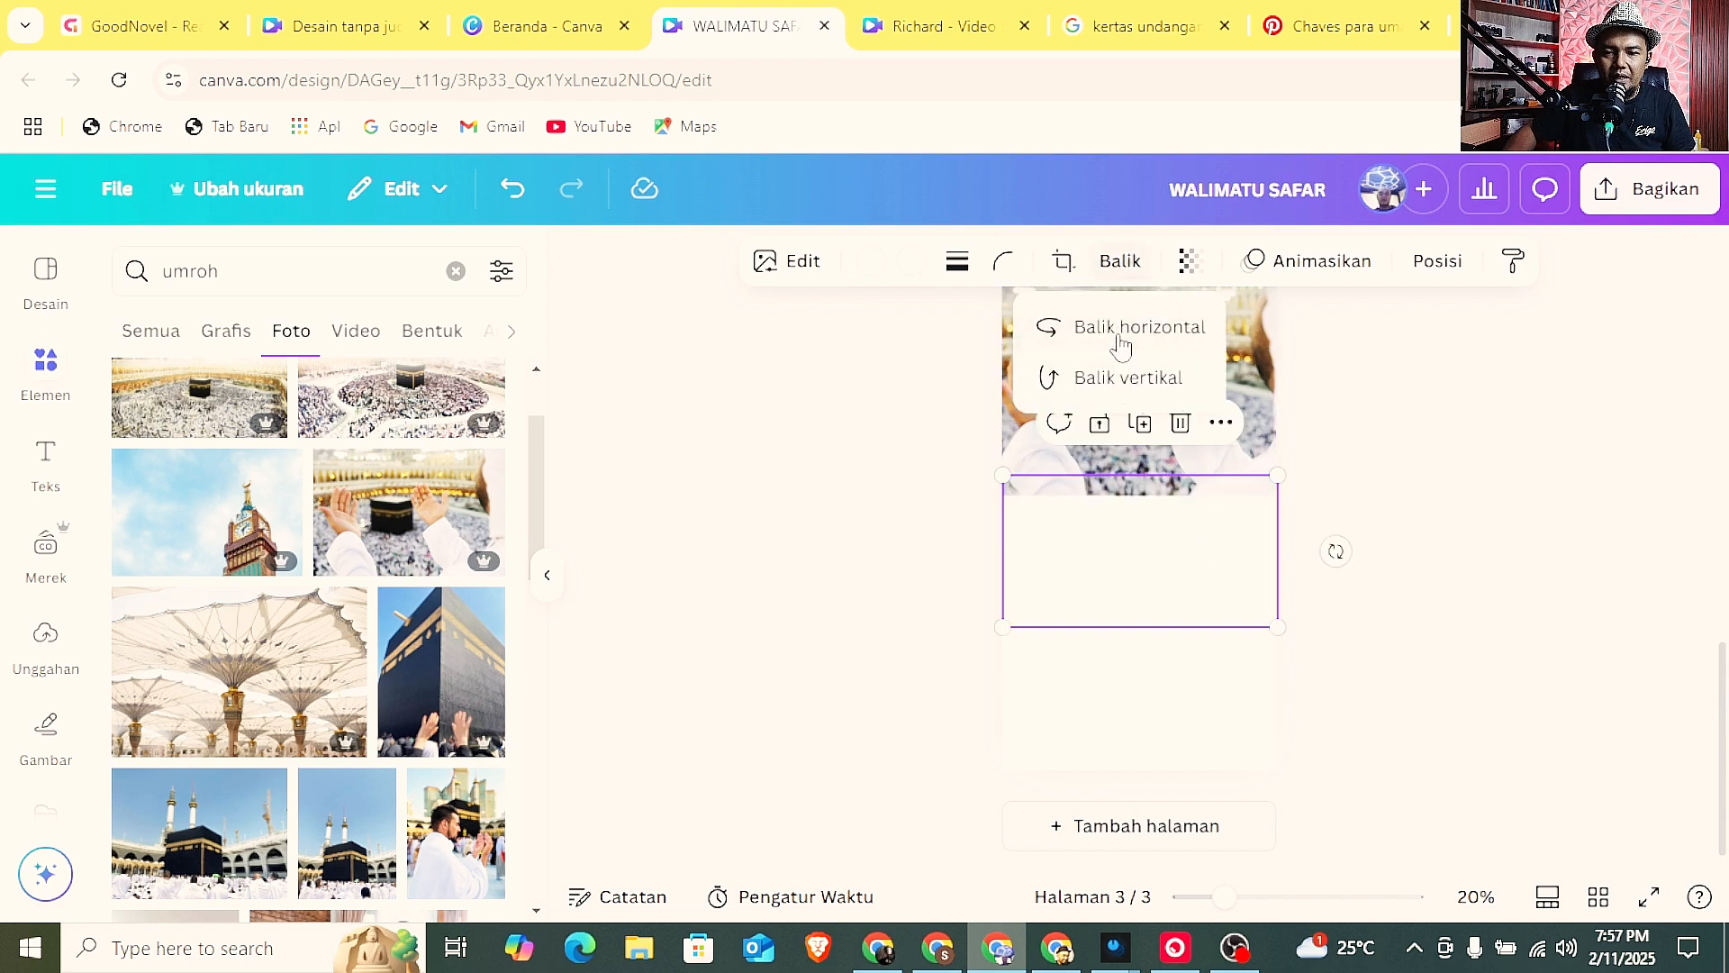
pyautogui.moveTo(1181, 550); pyautogui.dragTo(1181, 436)
pyautogui.click(1433, 511)
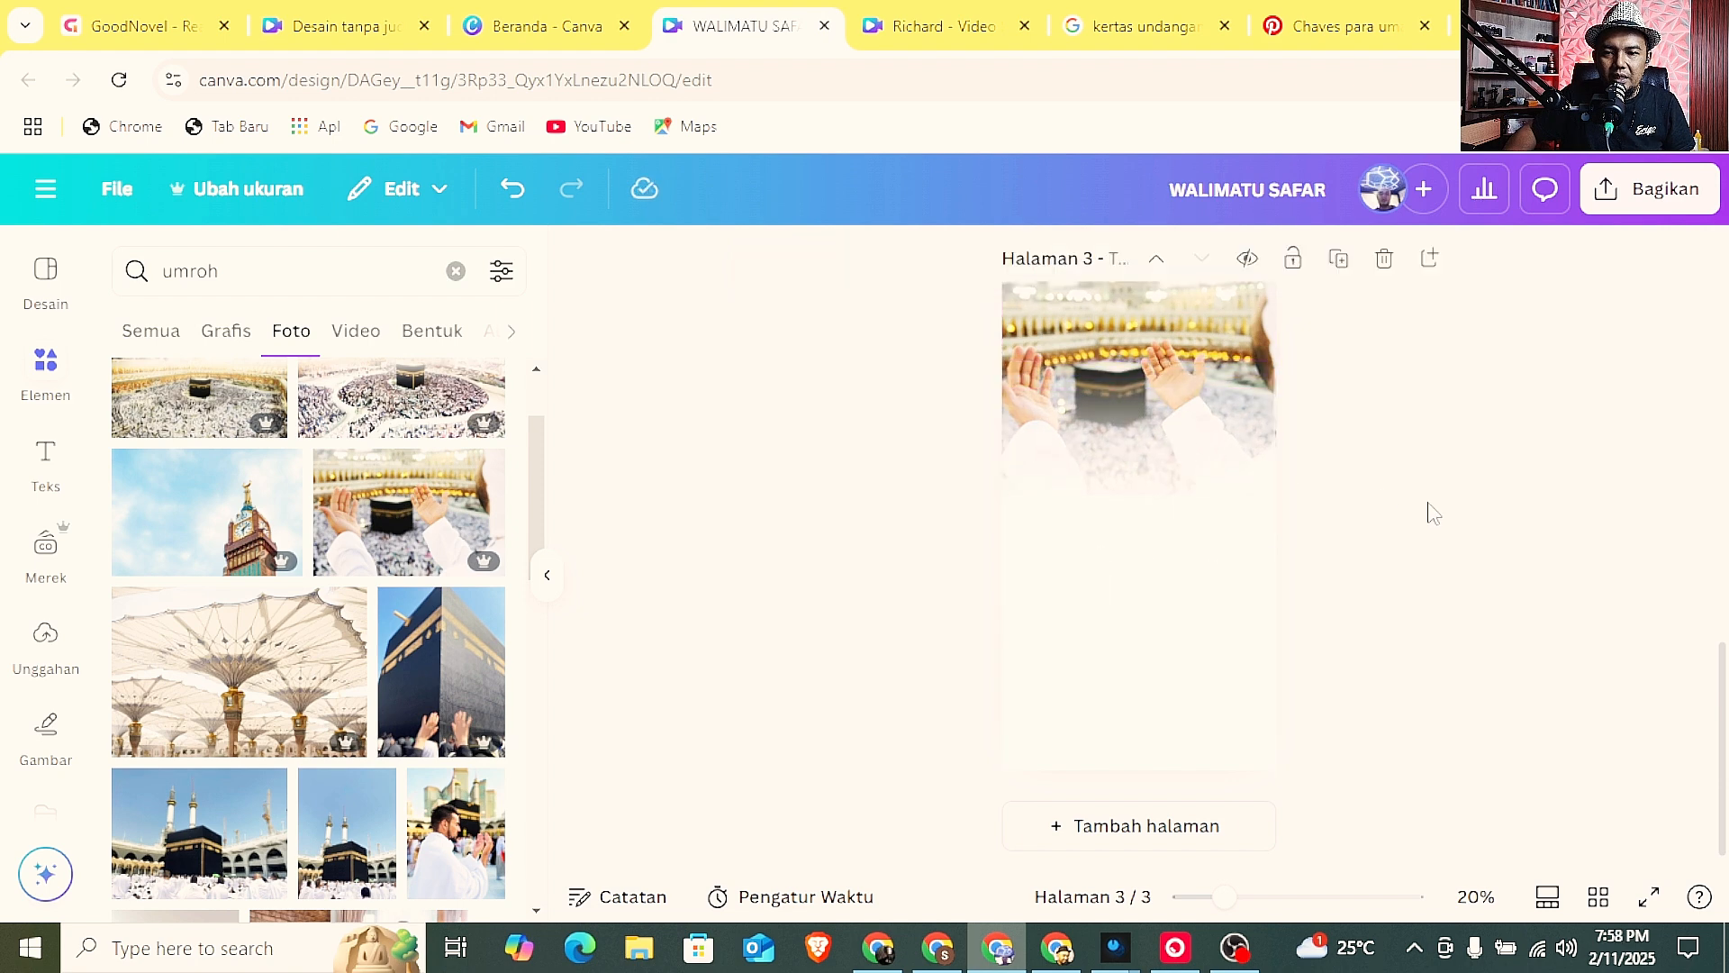
# Copy the "Mohon Doa Keselamatan Hingga Tujuan" text from page 2 to page 3 and centre it below the photo.
pyautogui.scroll(2, 1342, 538)
pyautogui.scroll(-2, 1338, 534)
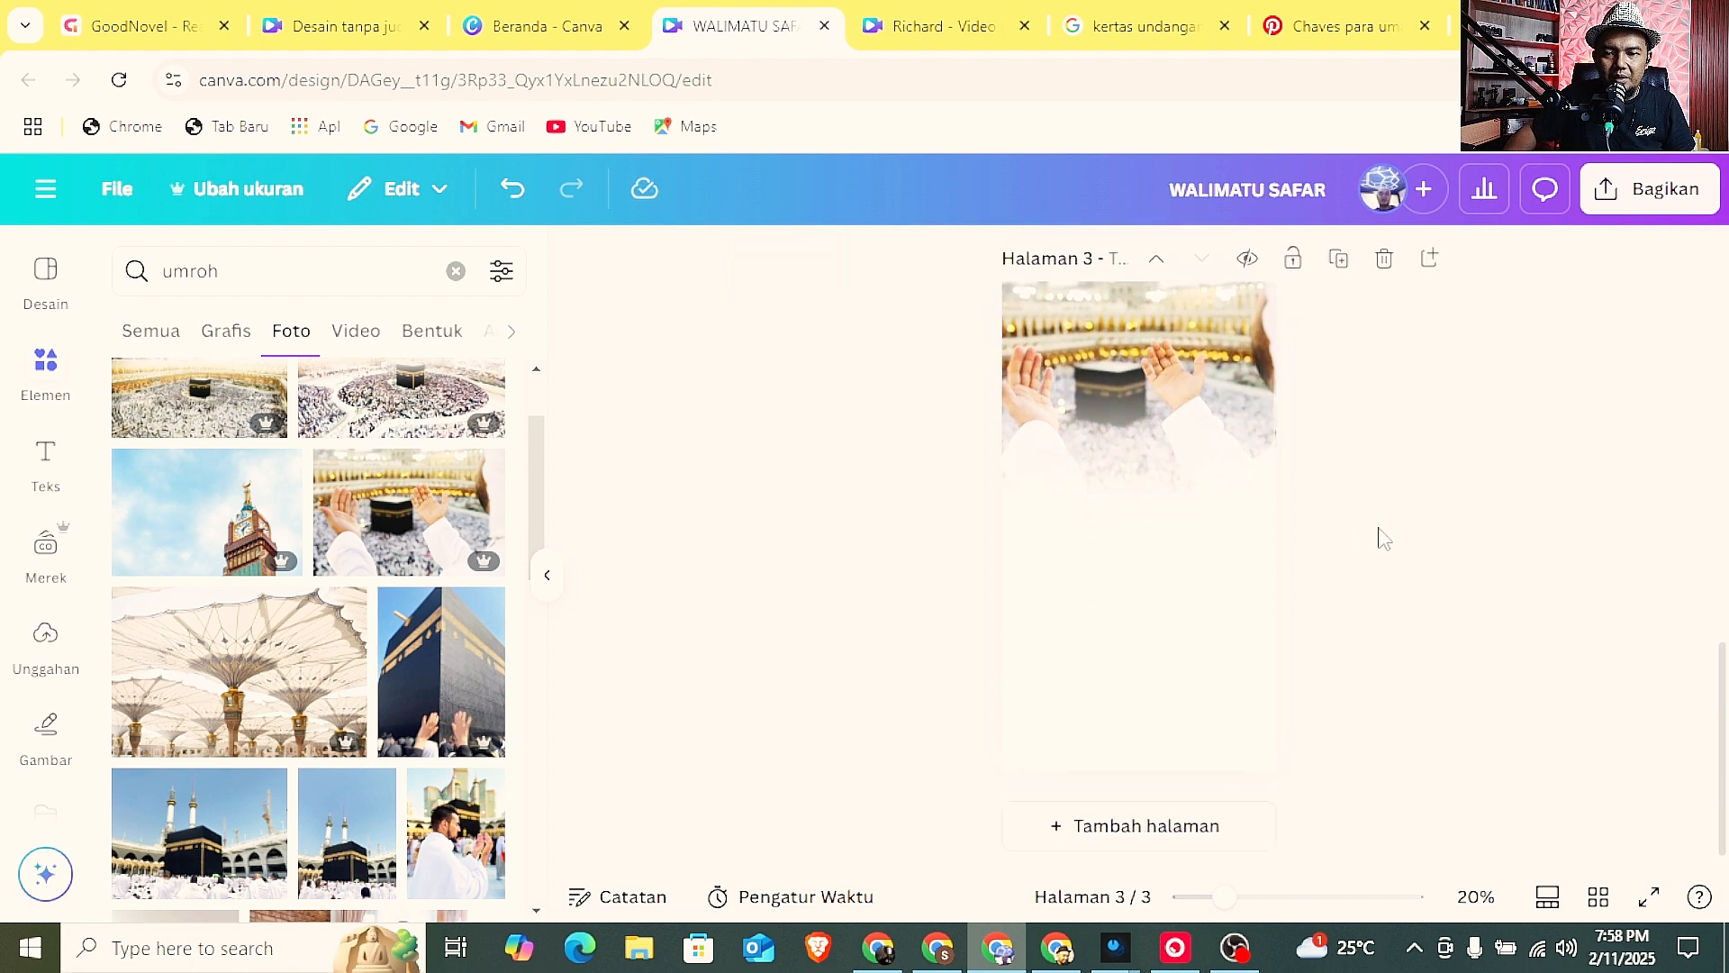
pyautogui.scroll(5, 945, 533)
pyautogui.scroll(2, 1031, 530)
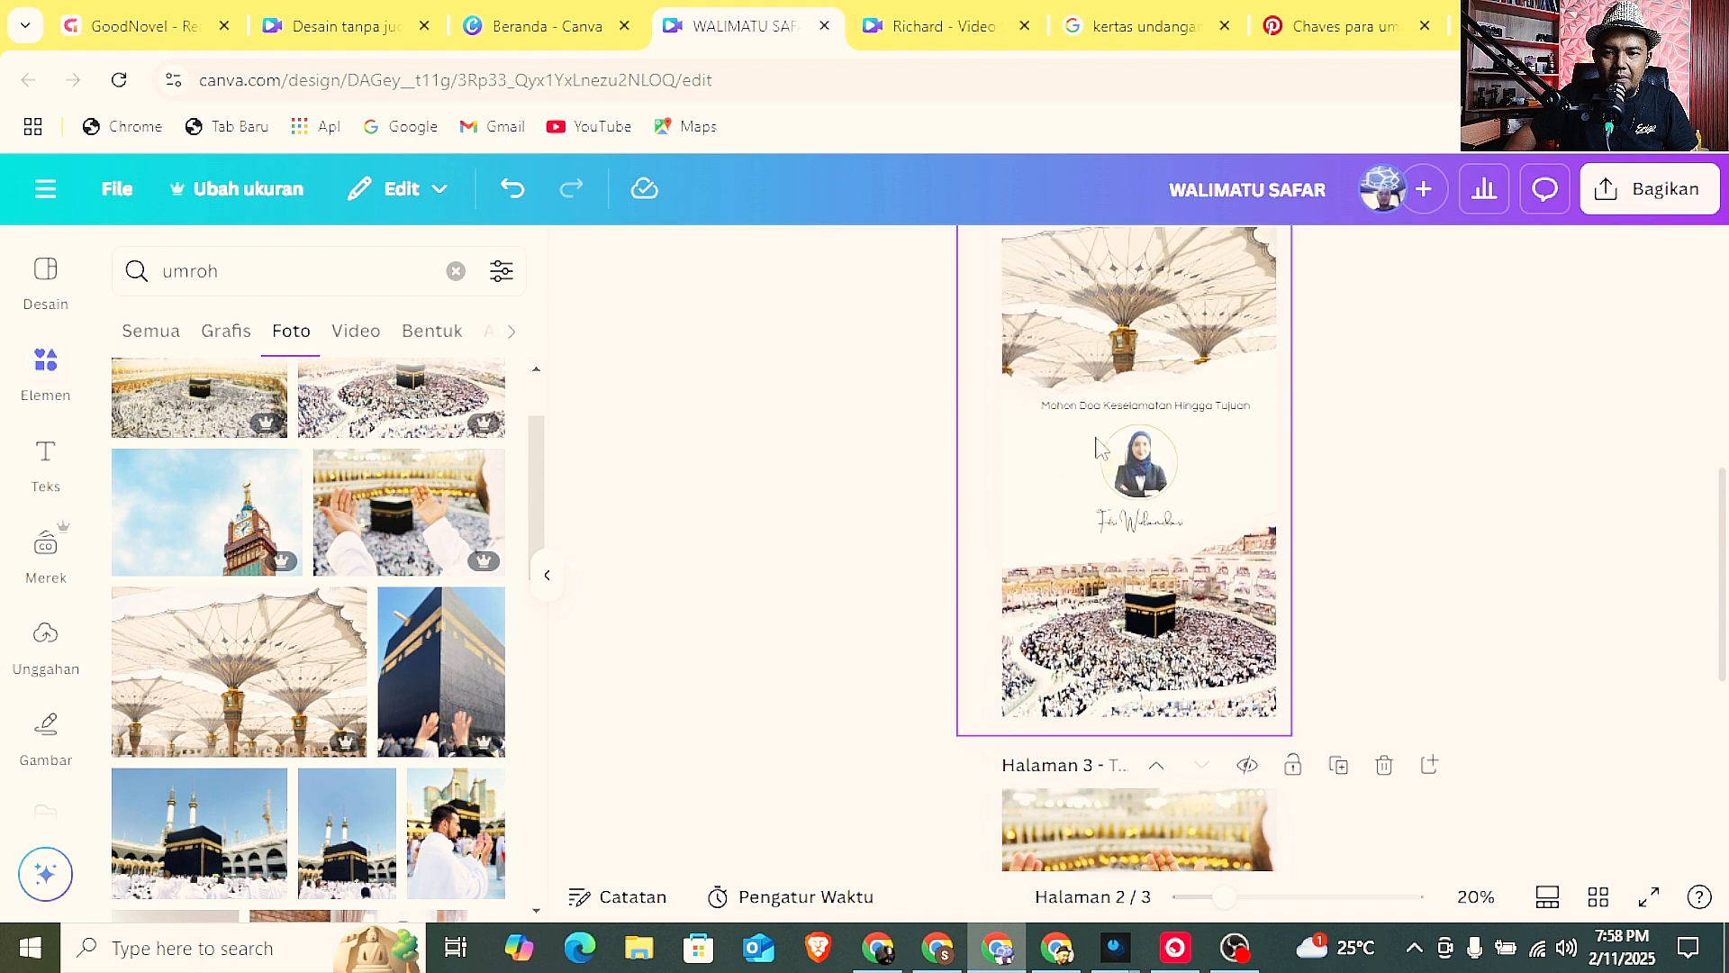
pyautogui.click(1102, 410)
pyautogui.scroll(-6, 1099, 442)
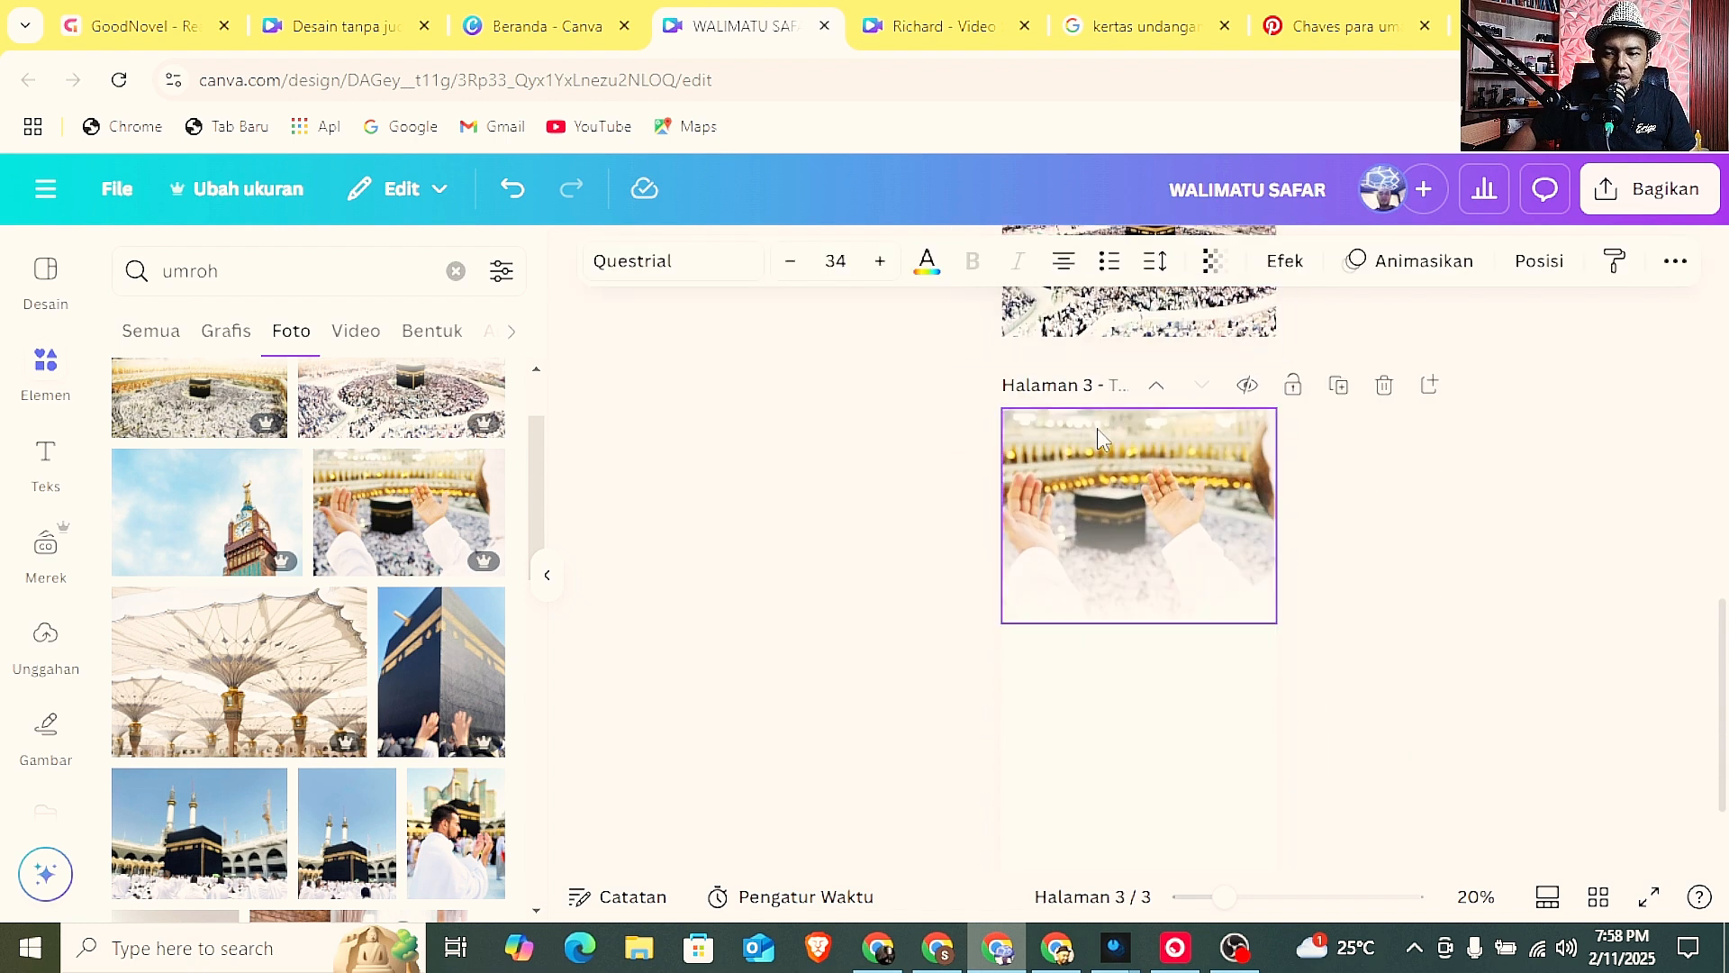
pyautogui.click(1100, 551)
pyautogui.hotkey('ctrl', 'v')
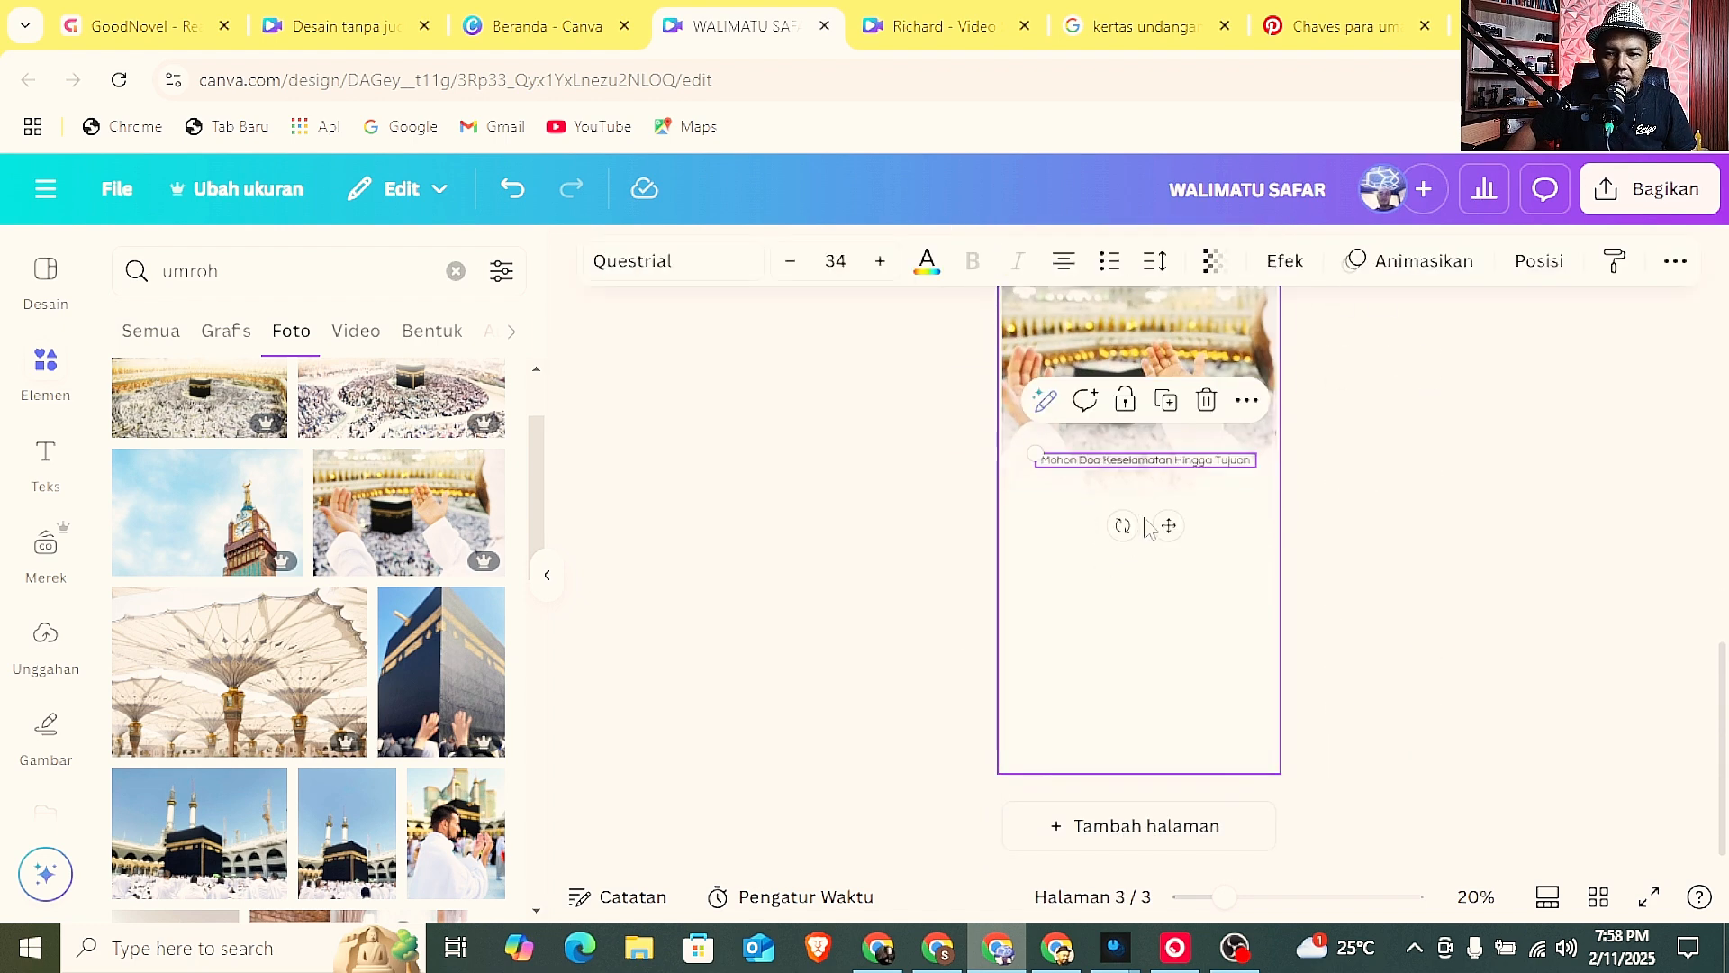
pyautogui.moveTo(1168, 525); pyautogui.dragTo(1159, 593)
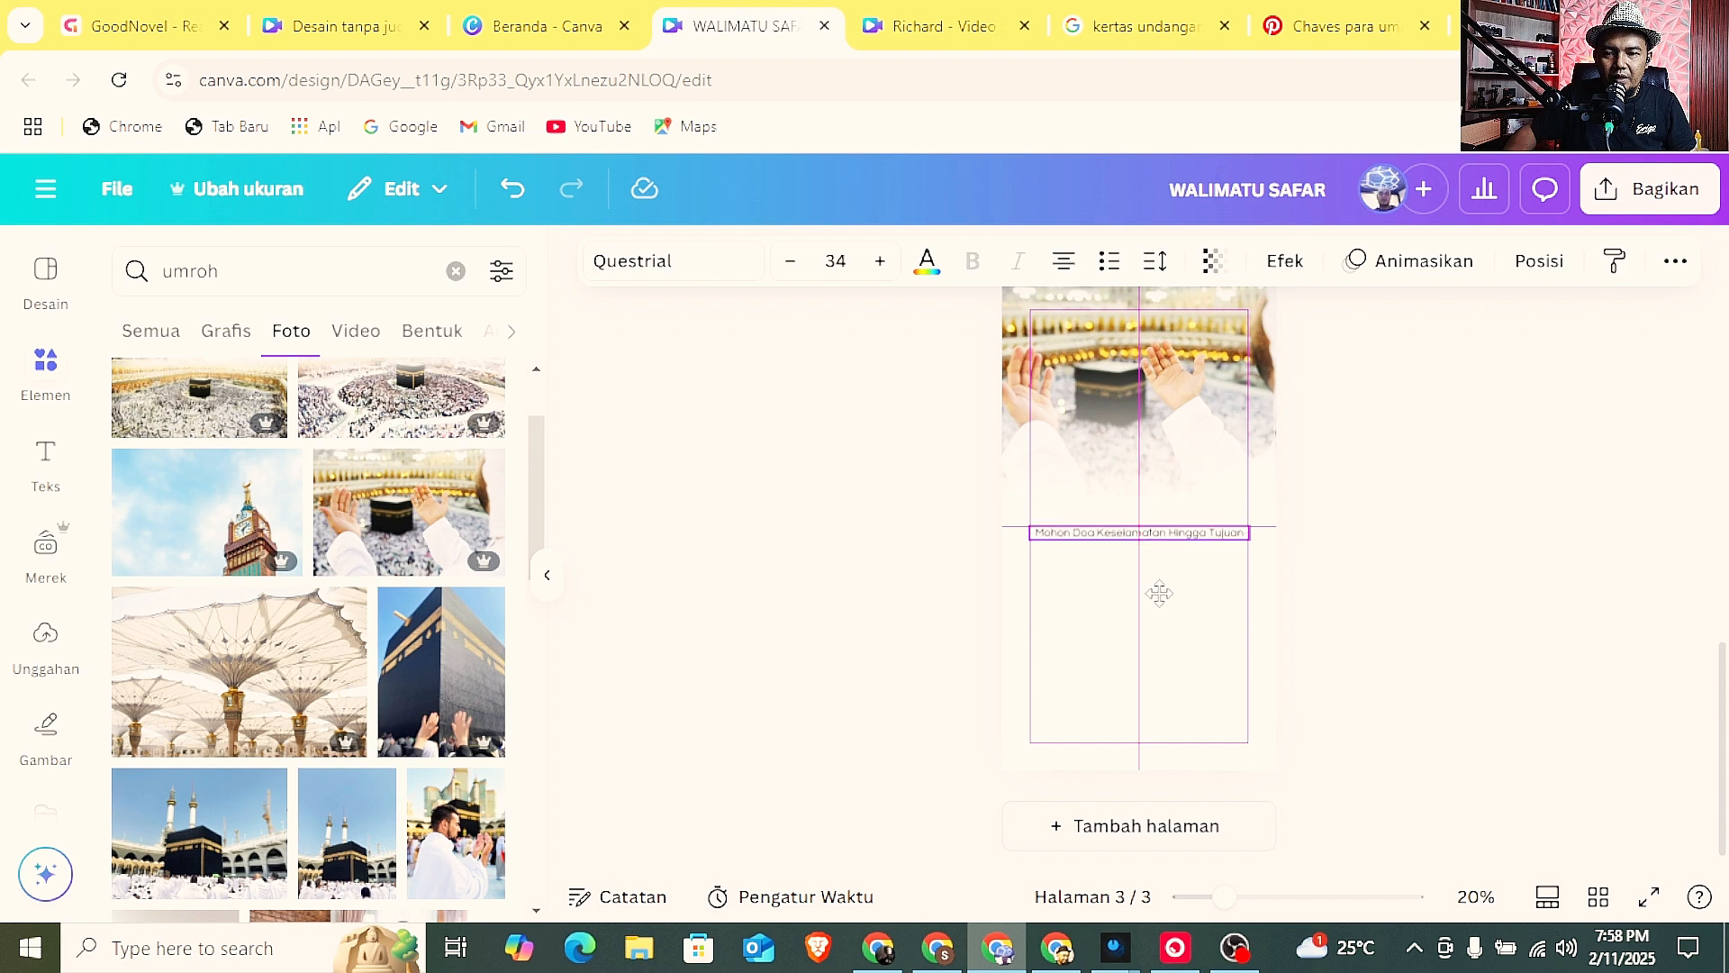
# Replace the wording of the pasted text on page 3 with "Acara Akan Di Laksanakan".
pyautogui.doubleClick(1160, 533)
pyautogui.write('Aca')
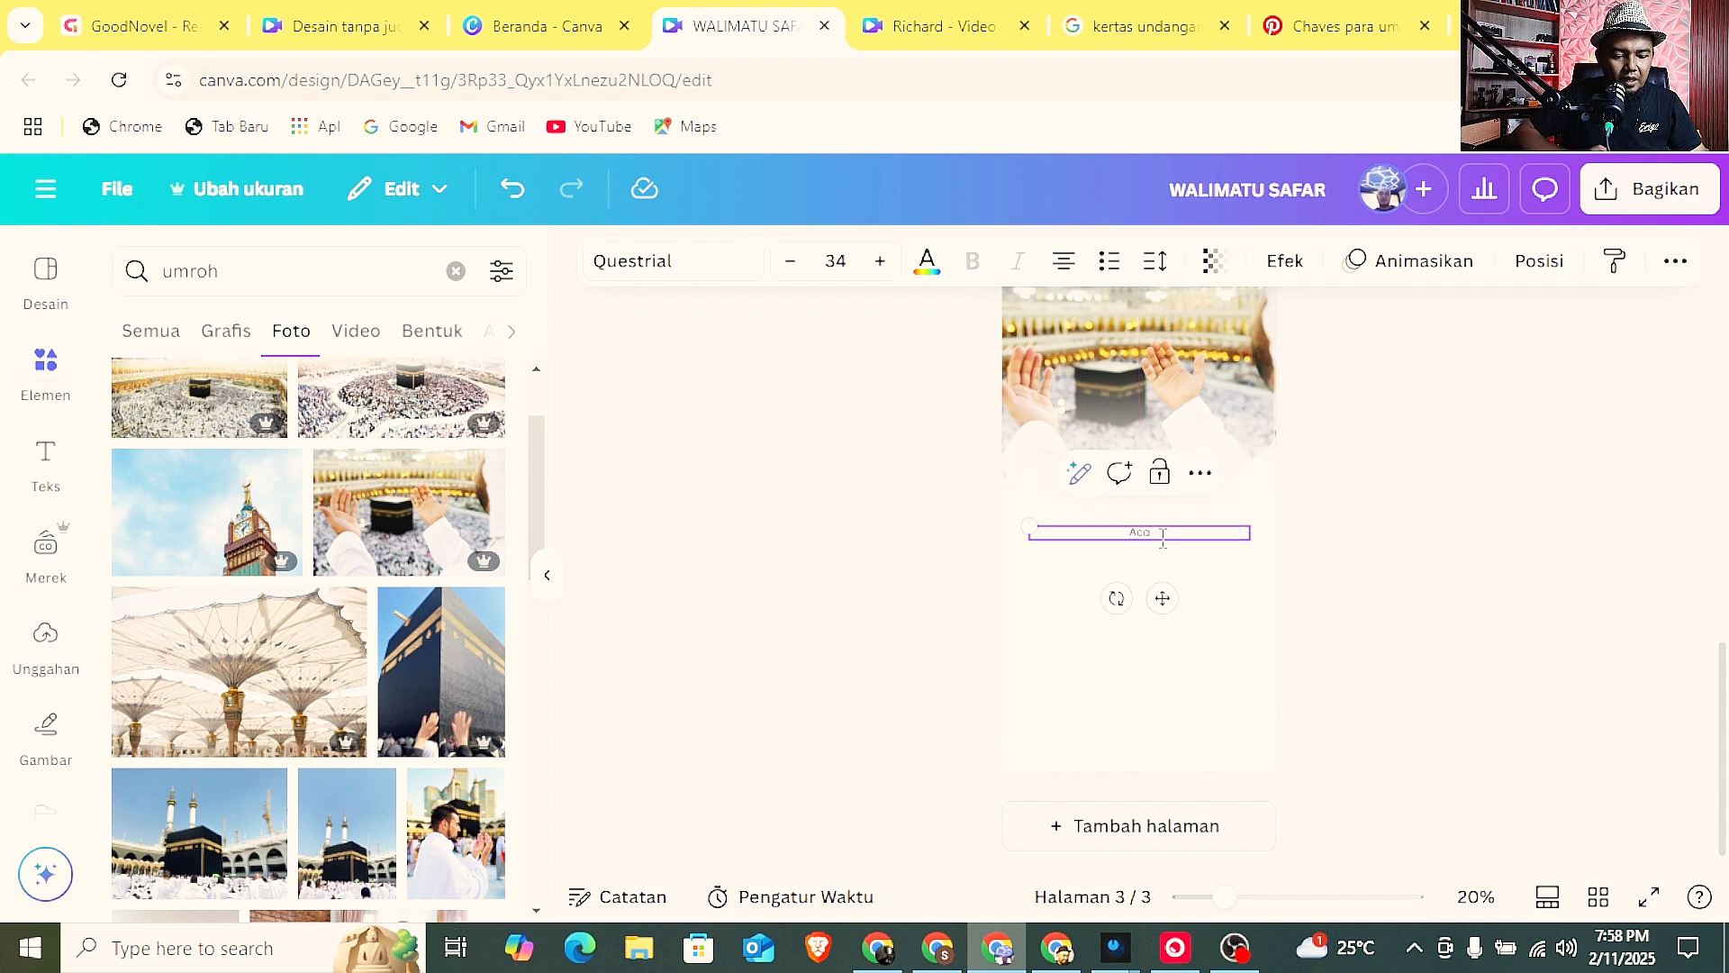
pyautogui.write('ra Akan Di')
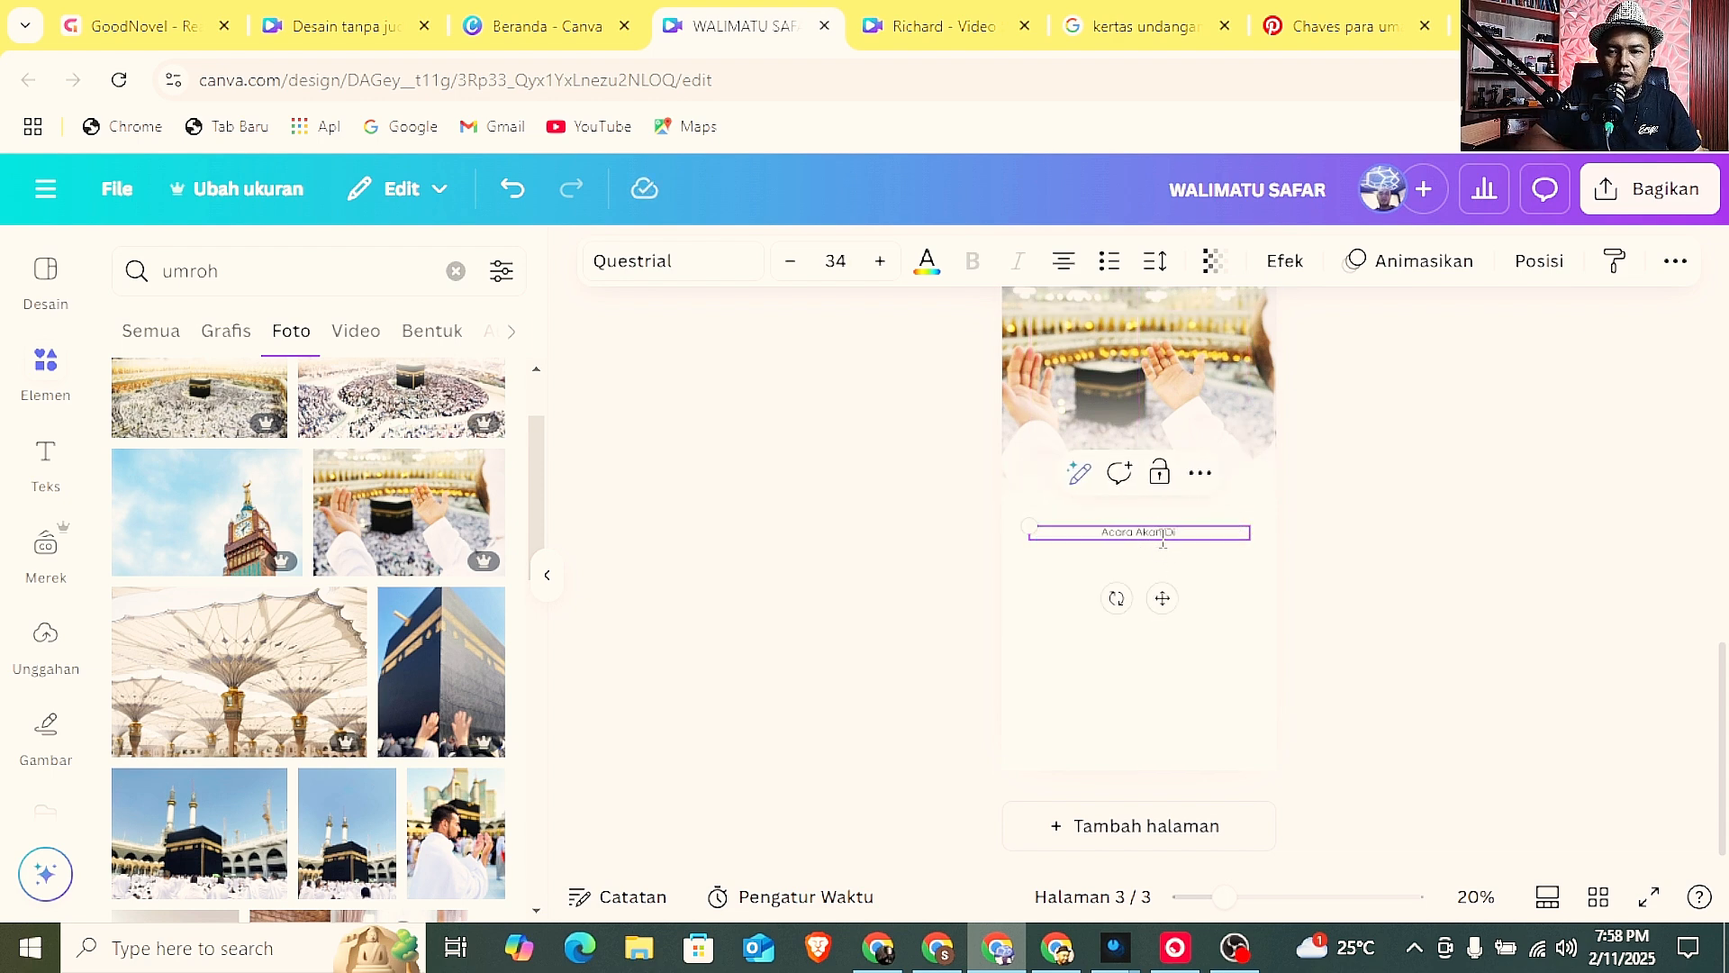
pyautogui.write(' Laksan')
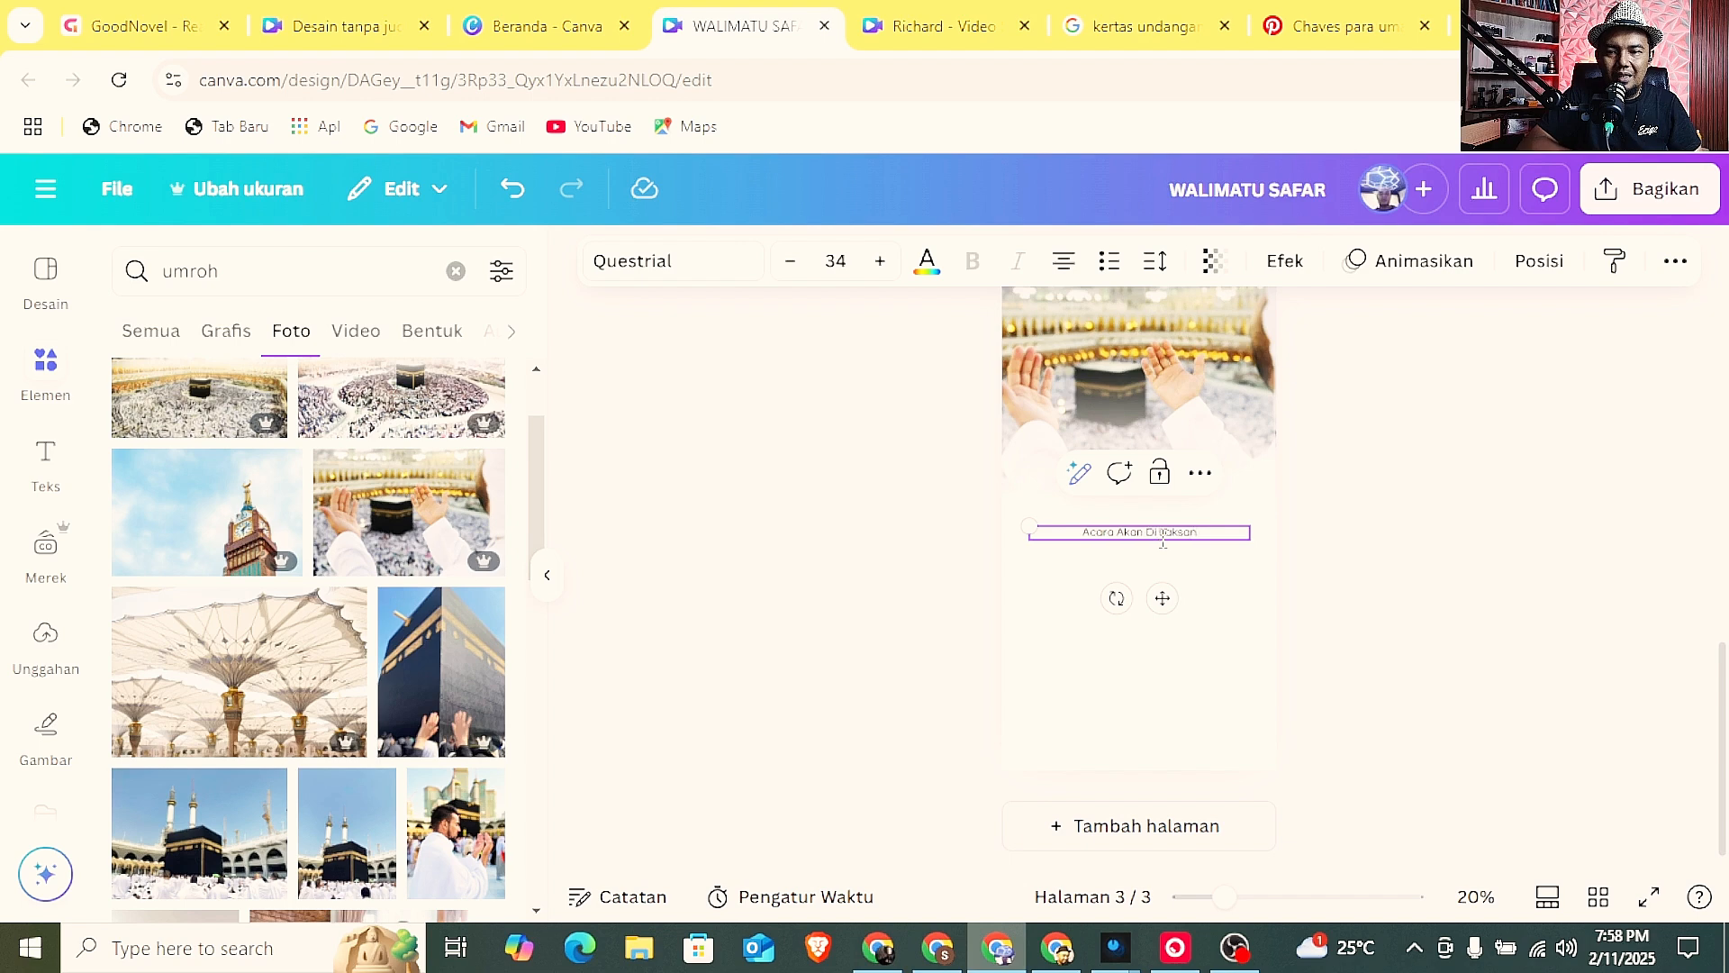
pyautogui.write('akan')
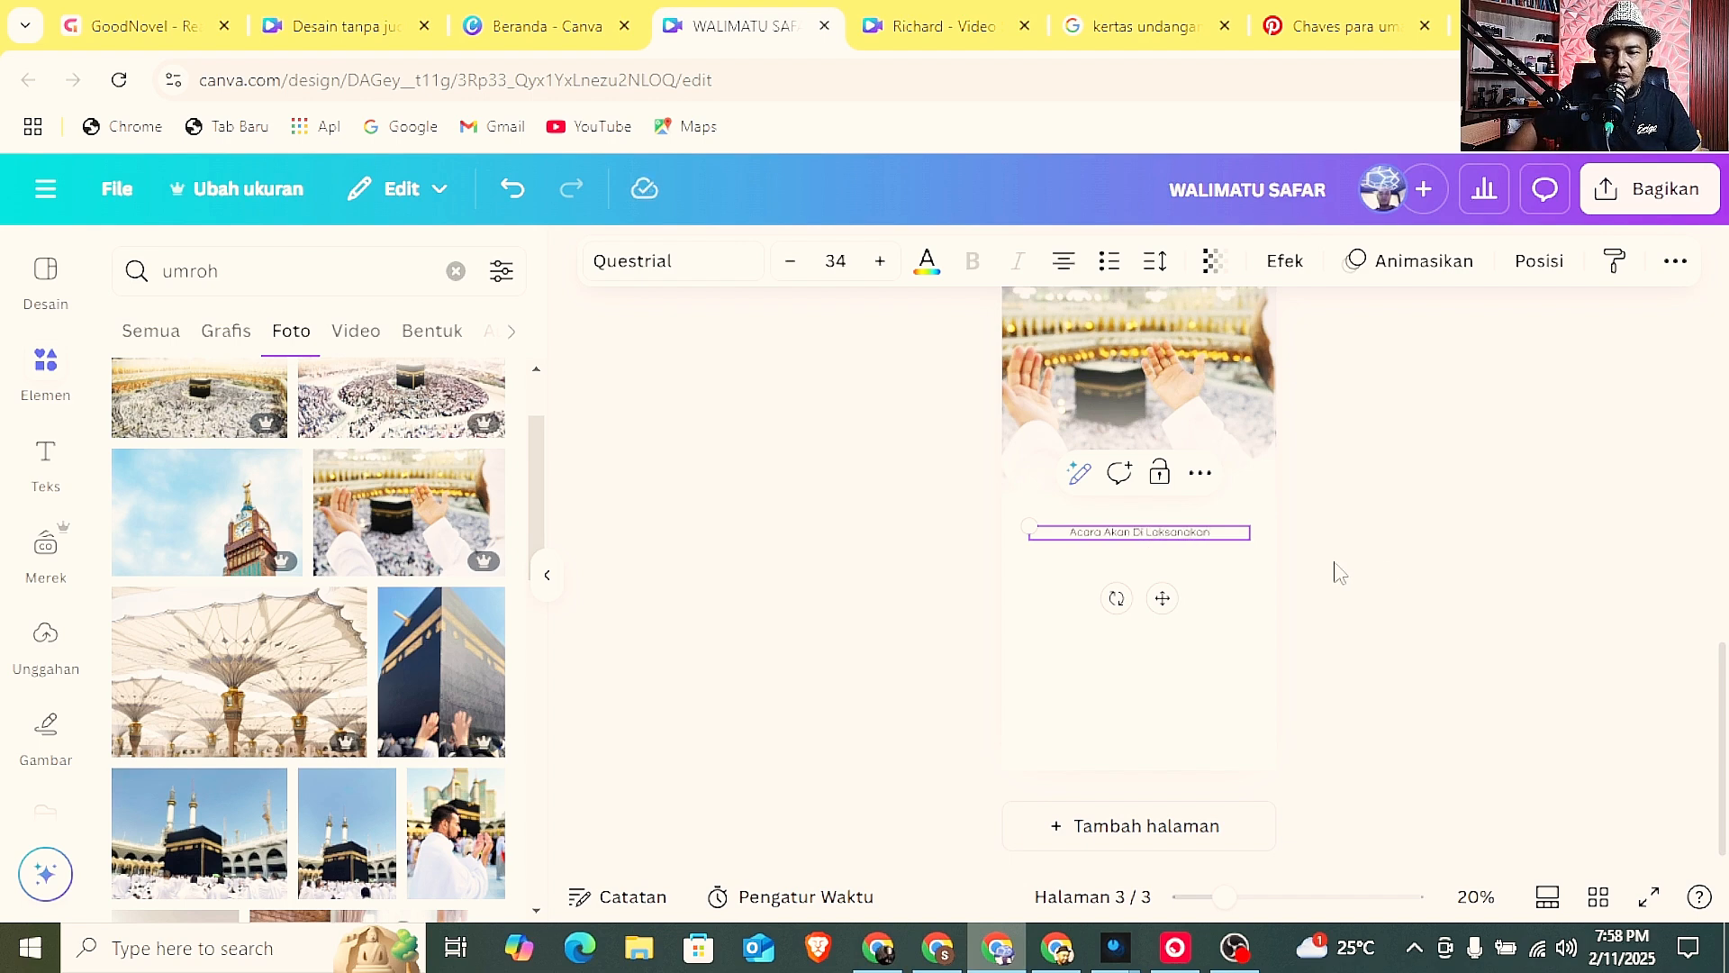
pyautogui.click(1422, 571)
# Duplicate the "Acara Akan Di Laksanakan" text on page 3 and place the copy centred just below the original.
pyautogui.click(1188, 541)
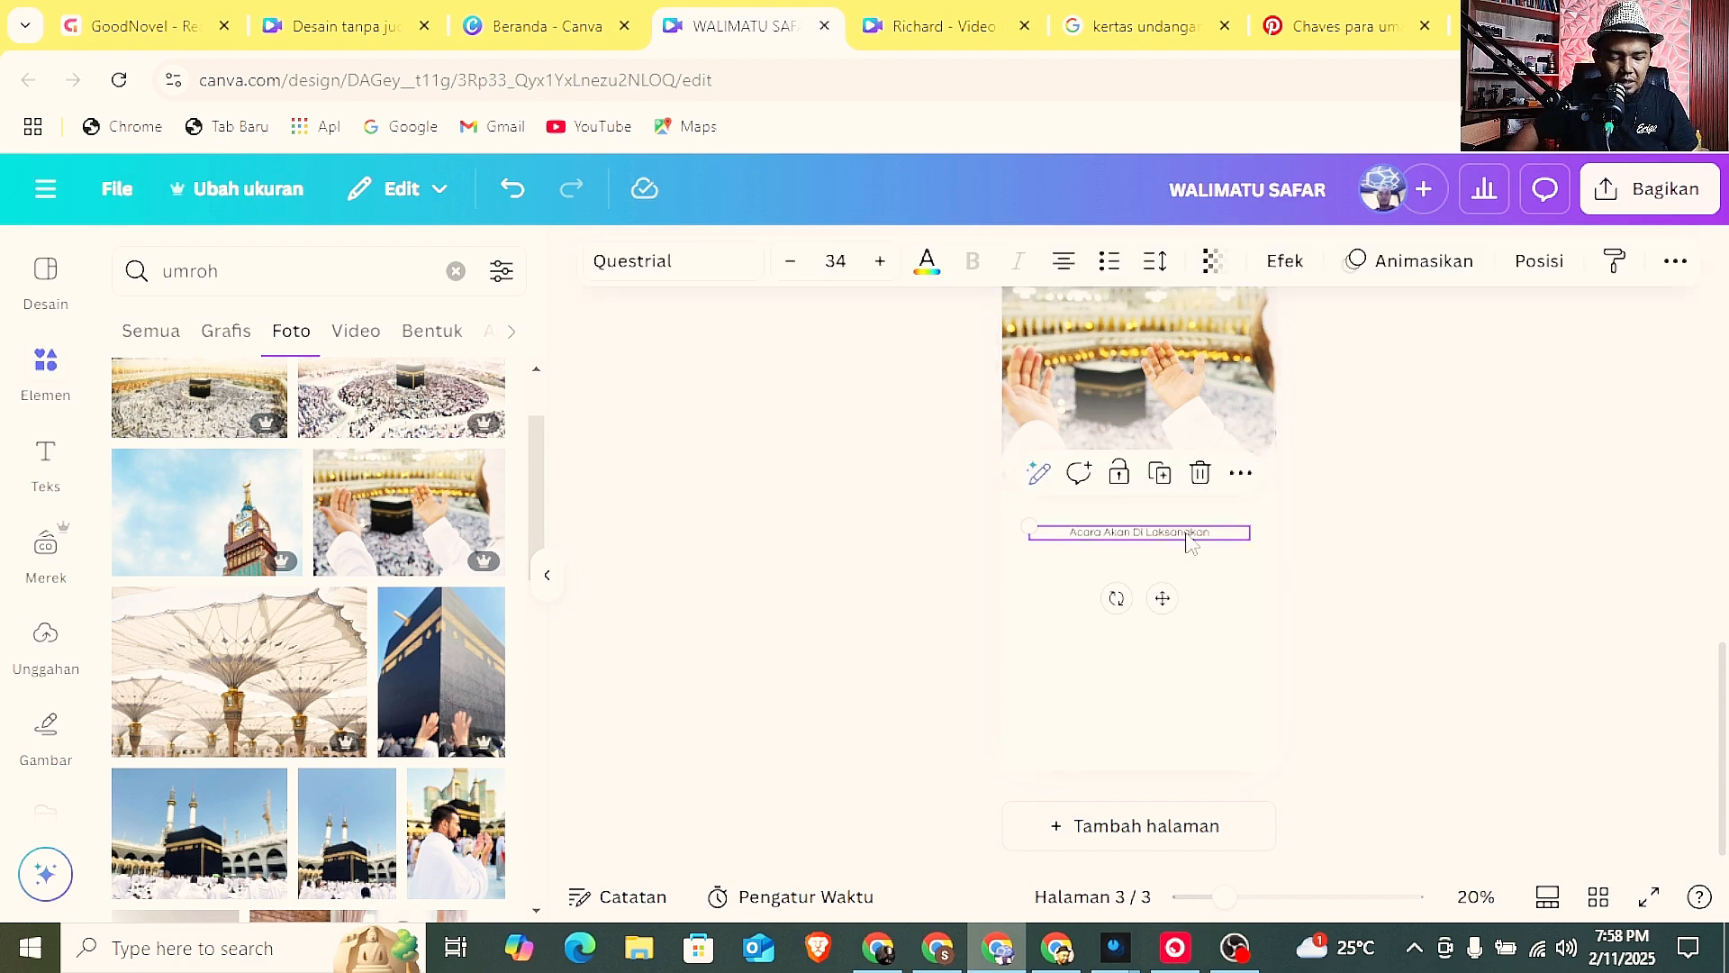
pyautogui.moveTo(1185, 531); pyautogui.dragTo(1178, 564)
pyautogui.moveTo(1225, 897); pyautogui.dragTo(1278, 897)
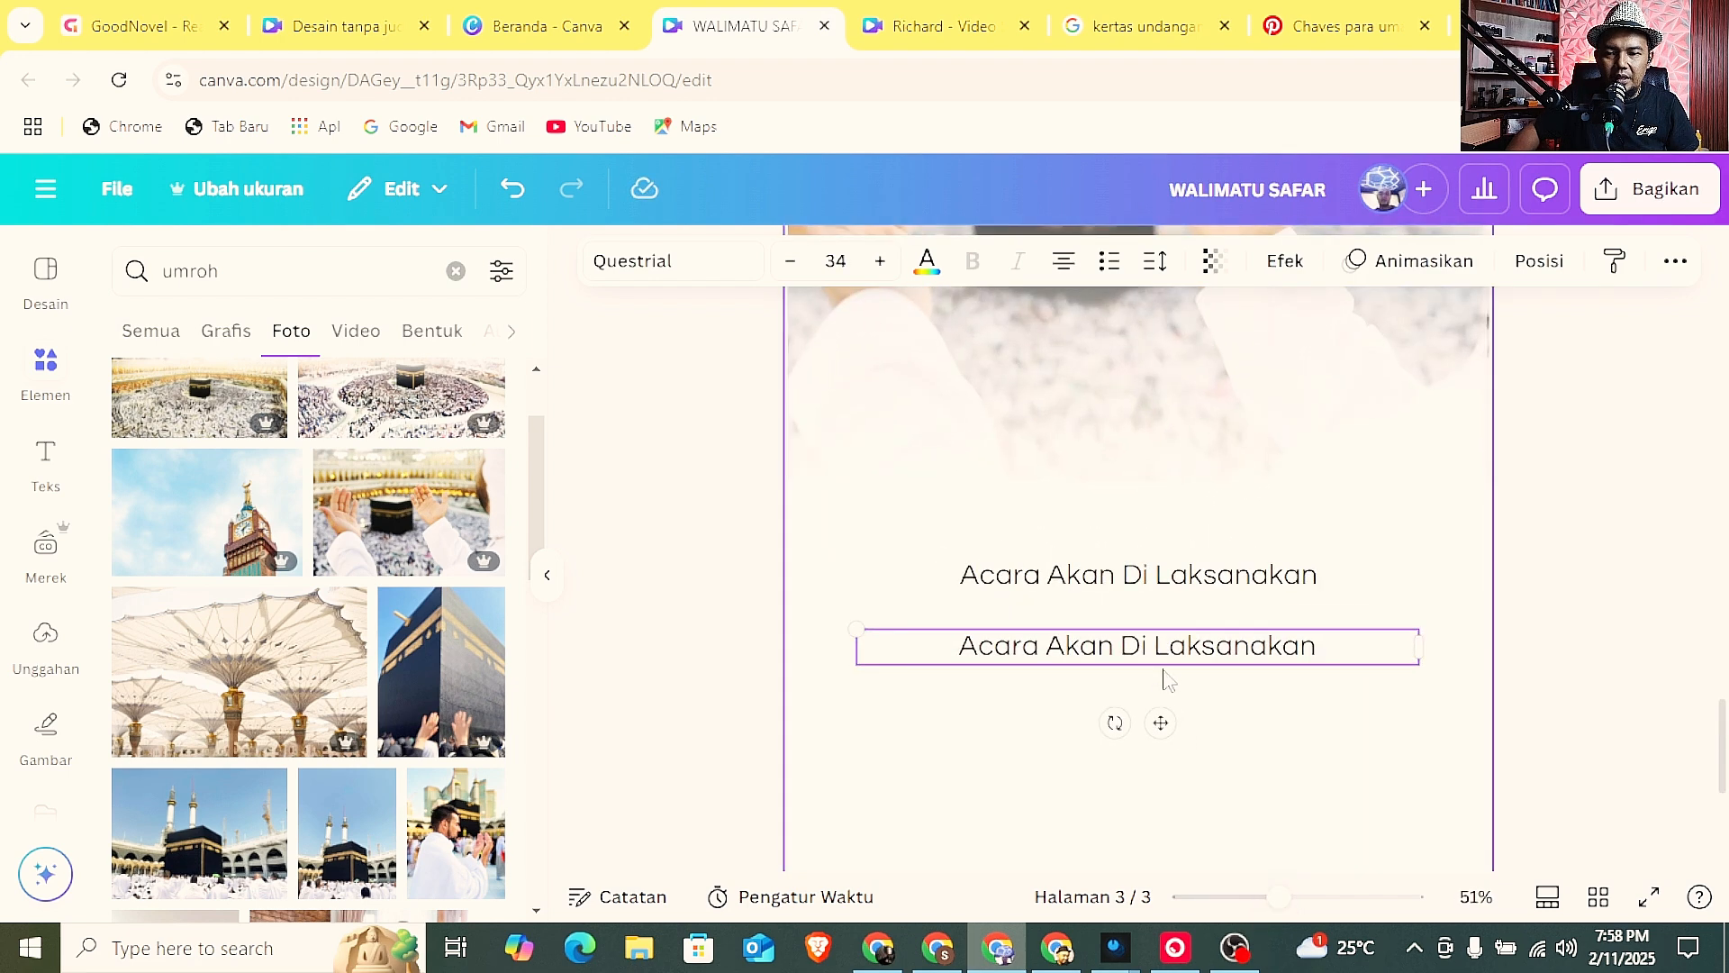
pyautogui.moveTo(1172, 653); pyautogui.dragTo(1171, 638)
# Replace the wording of the lower text copy on page 3 with "Ahad, 25 Februari 2025".
pyautogui.doubleClick(1172, 638)
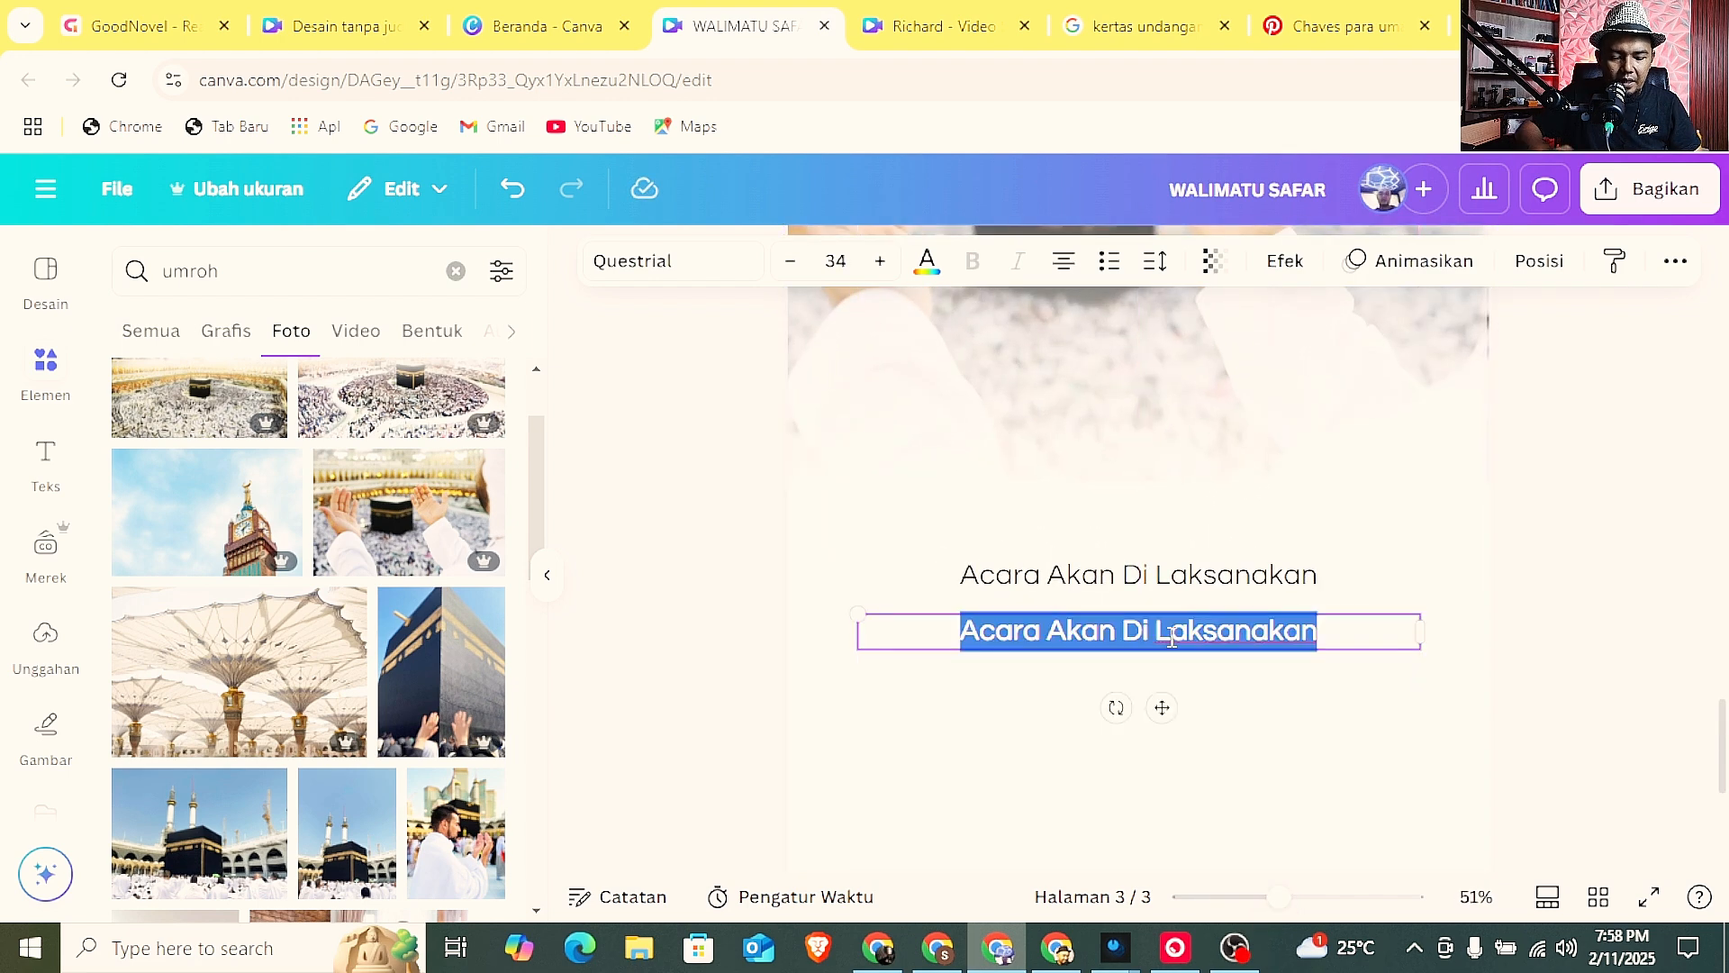
pyautogui.write('Ahad')
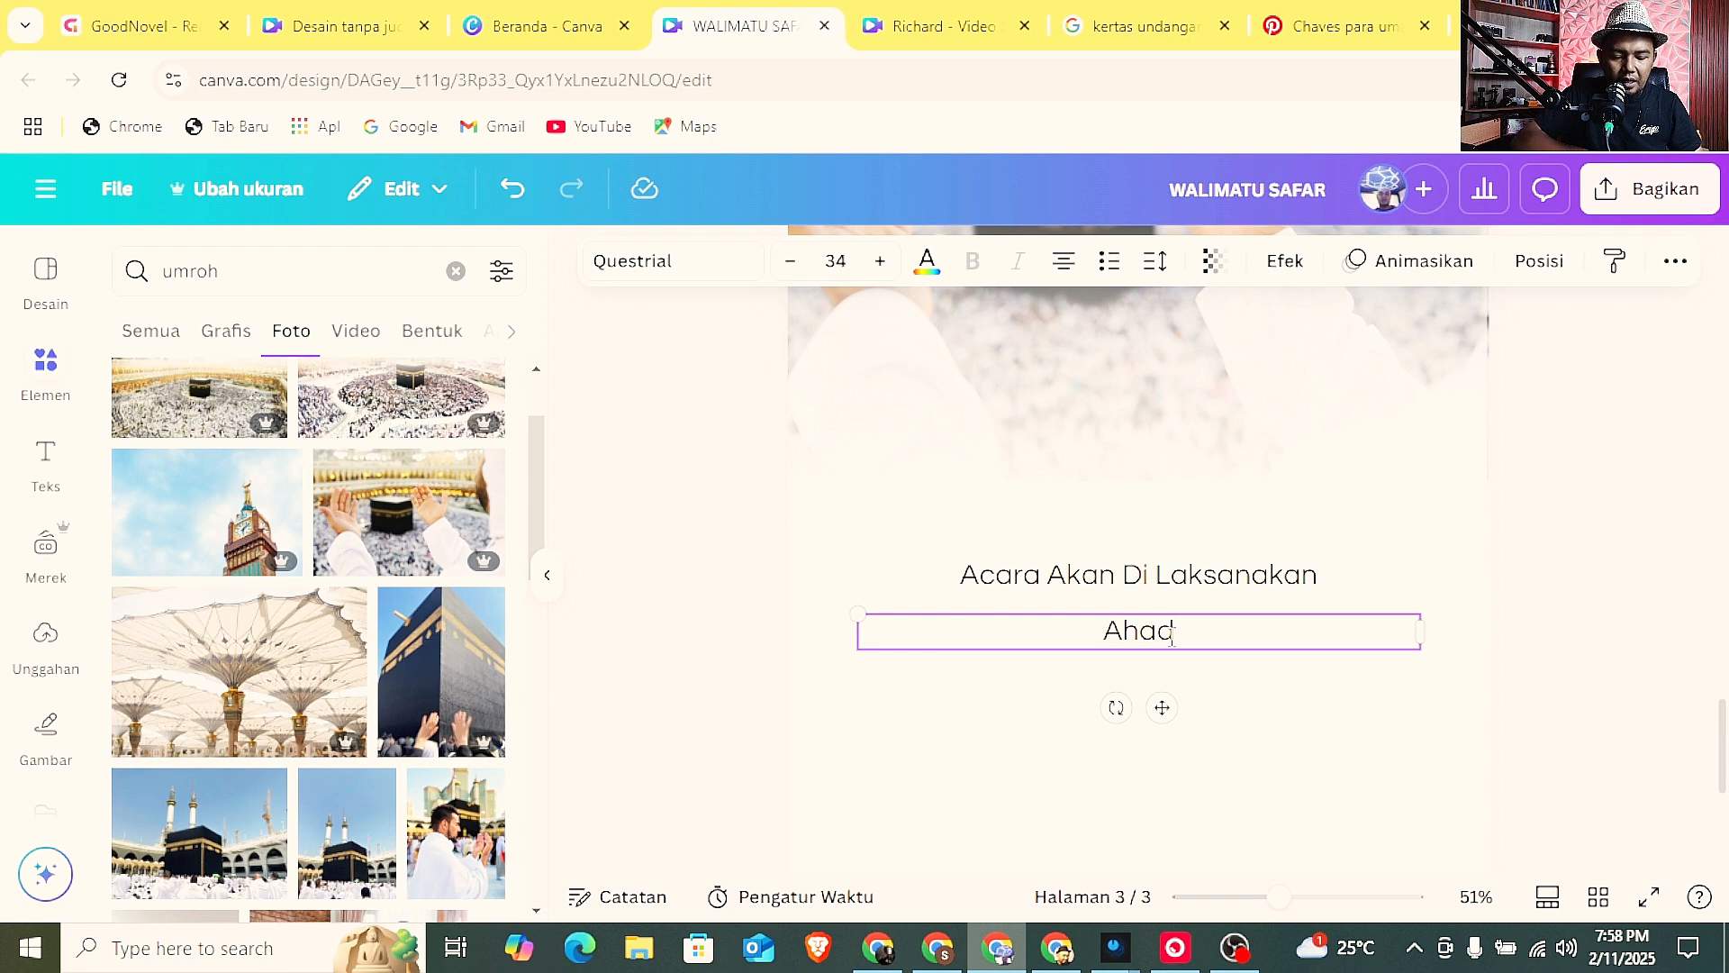
pyautogui.write(', ')
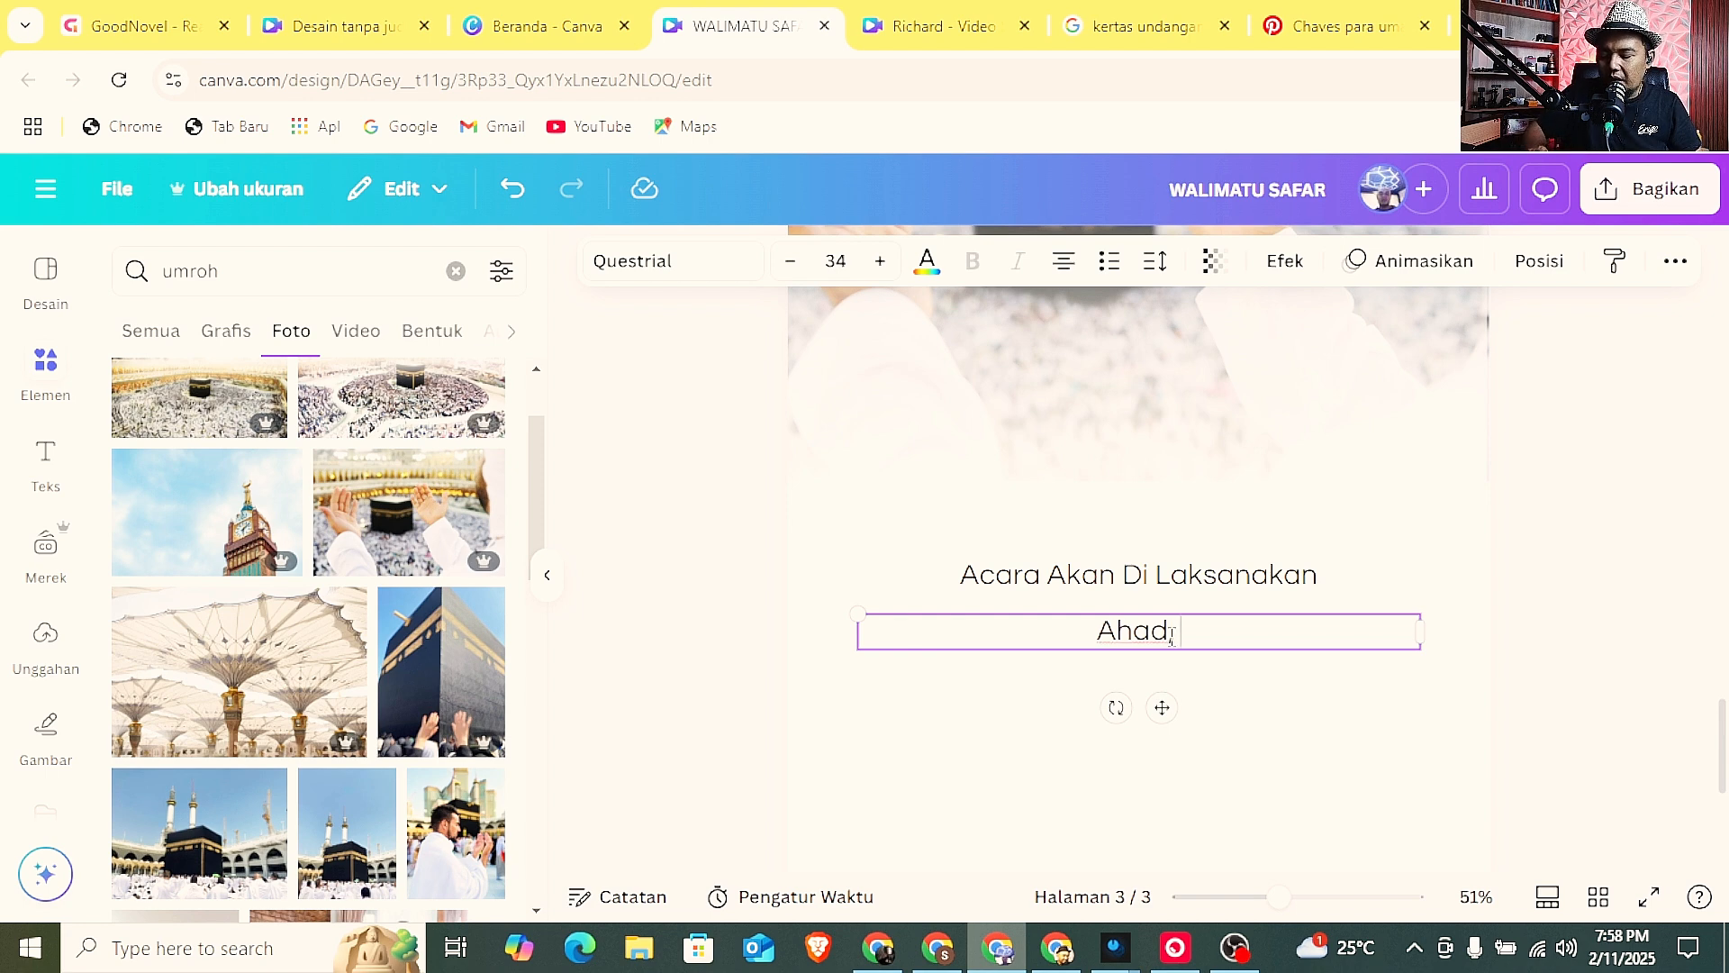
pyautogui.write('25')
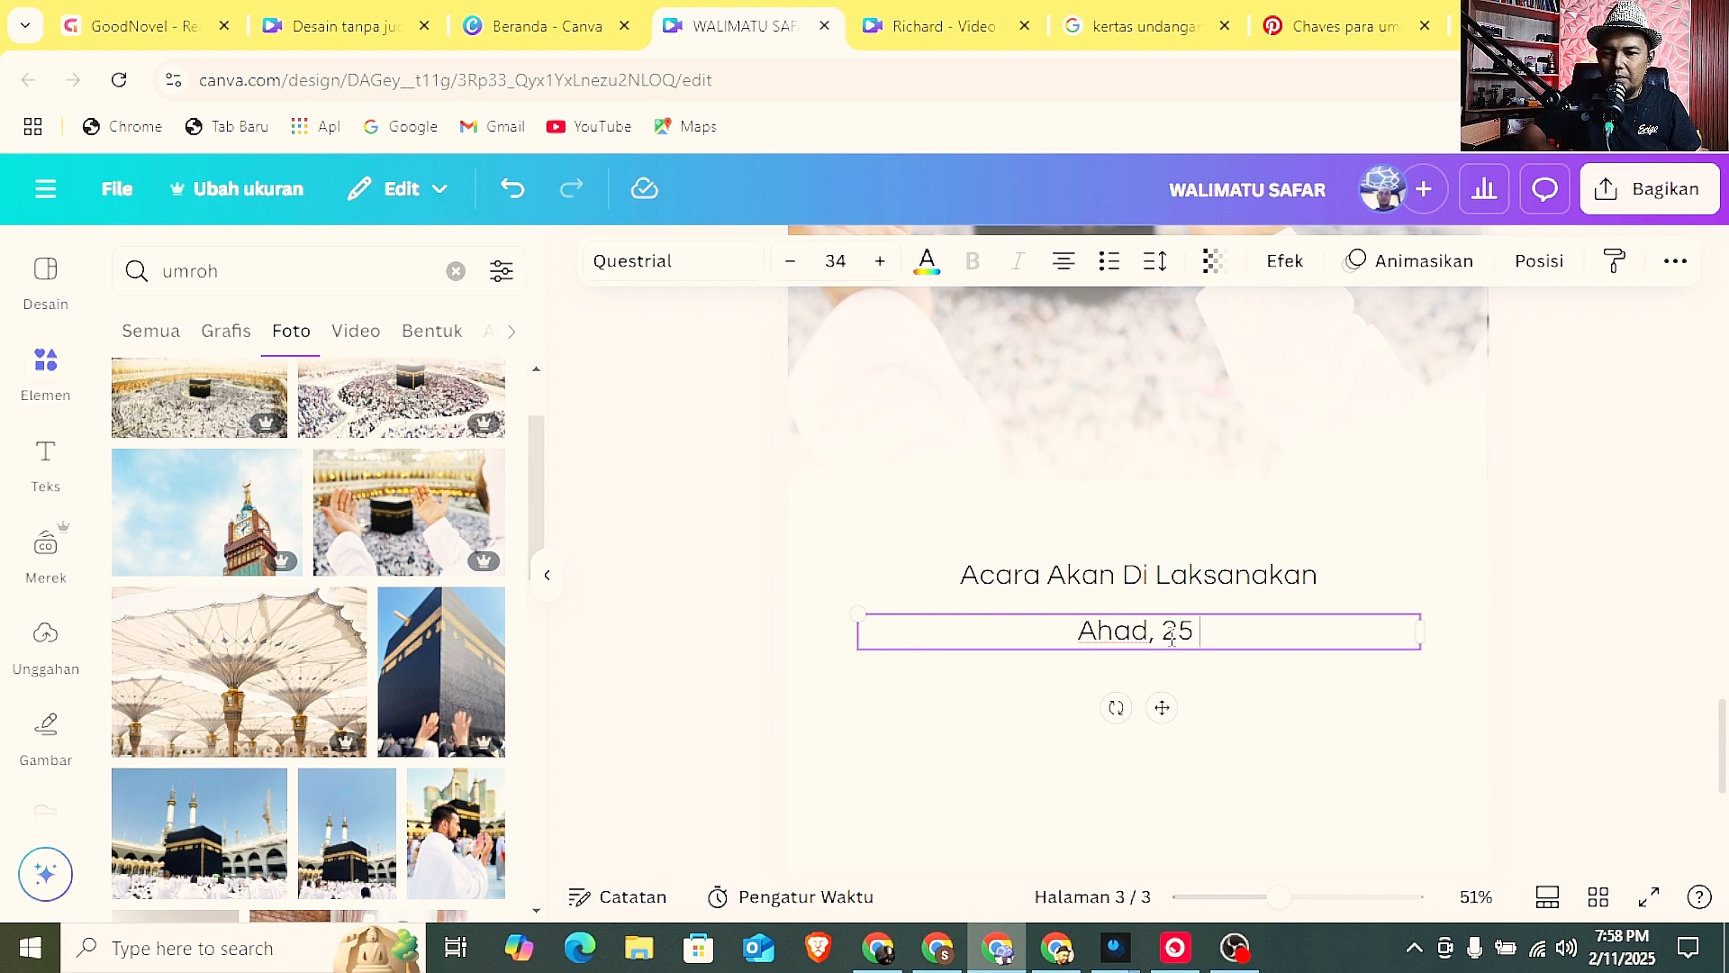
pyautogui.write(' Fber')
pyautogui.press('BackSpace')
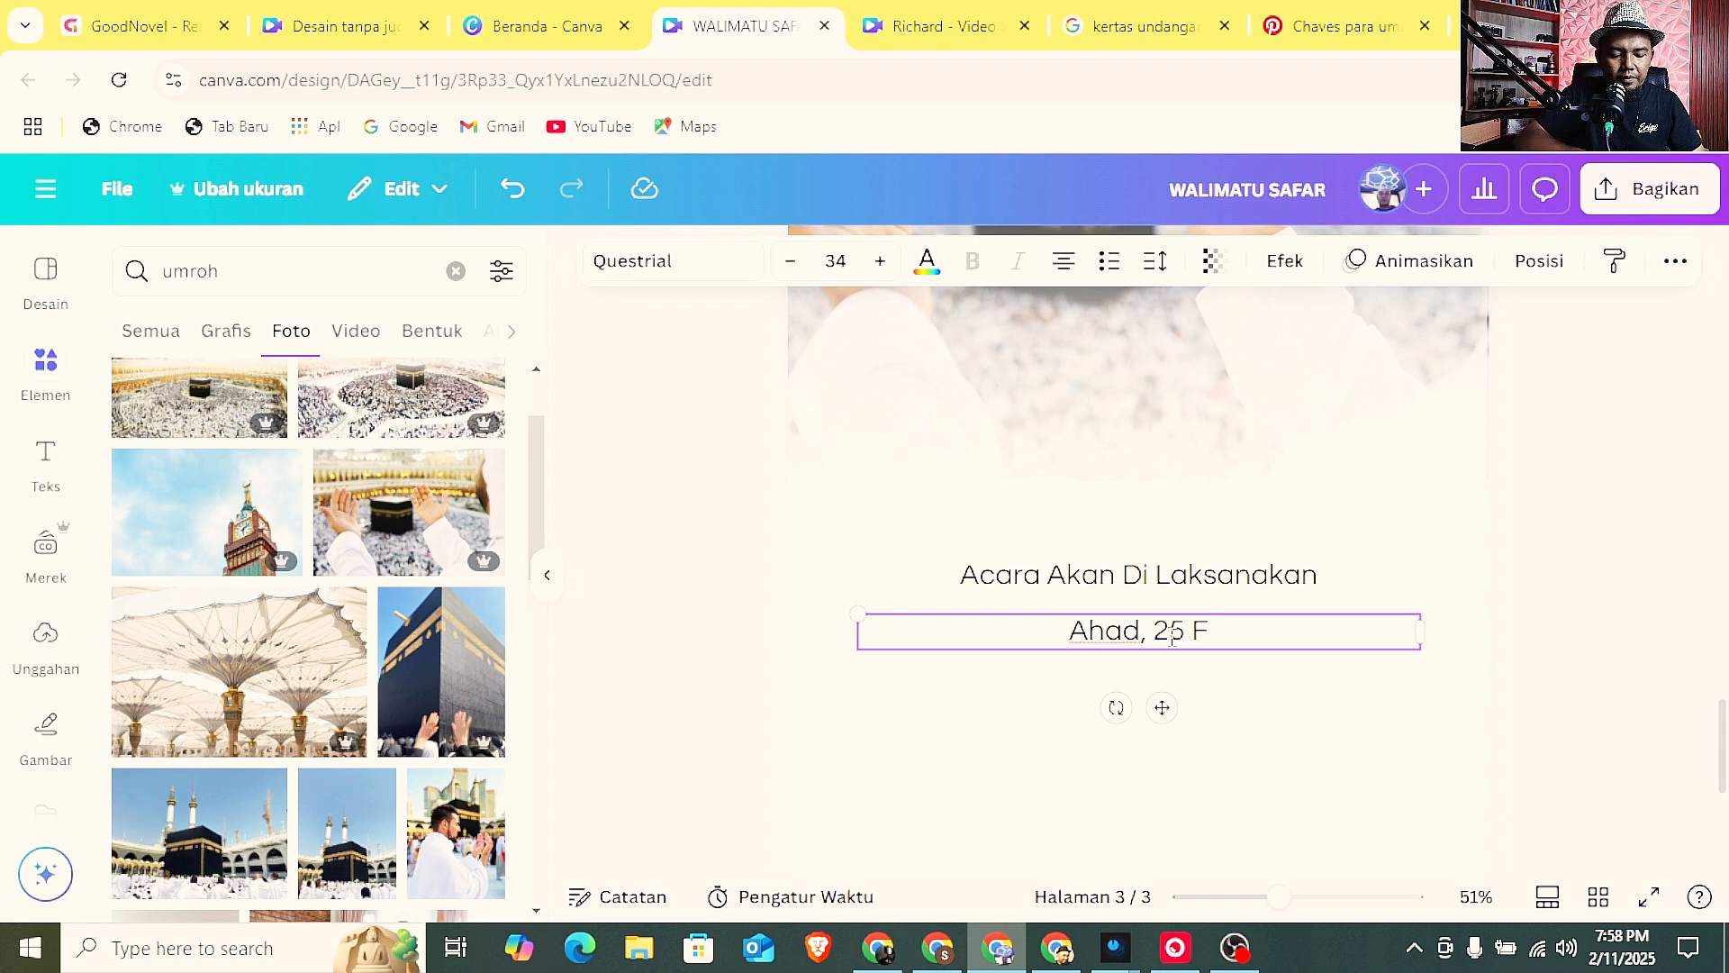
pyautogui.write('ber')
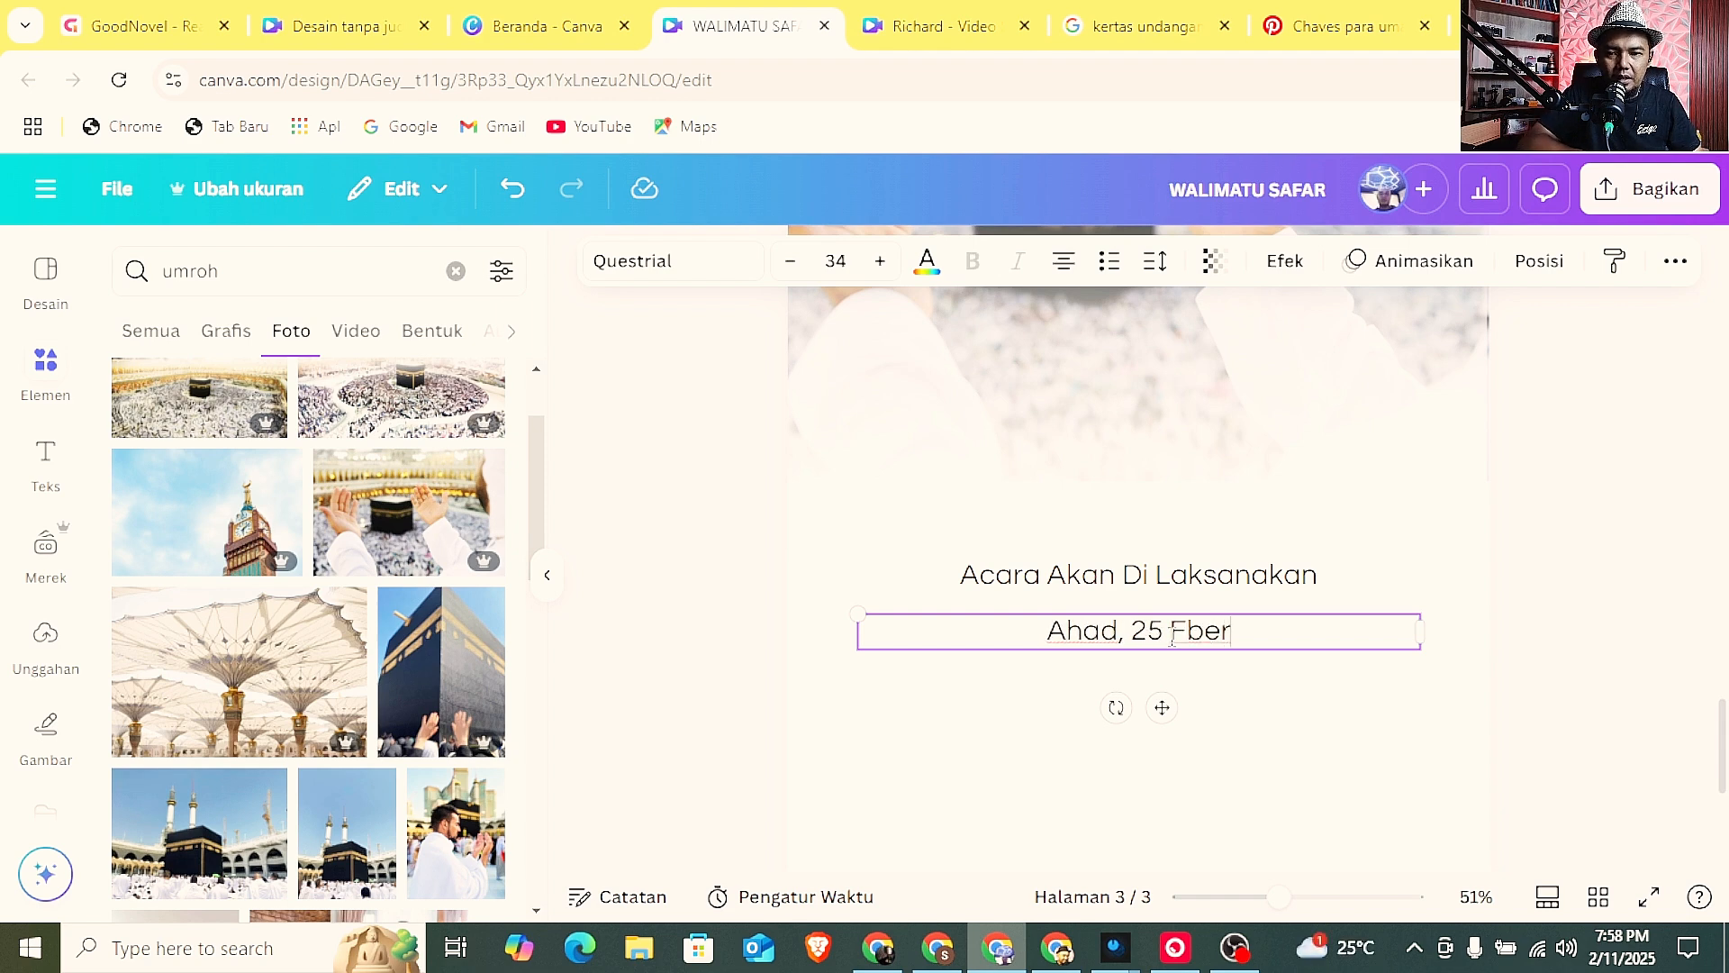
pyautogui.press('BackSpace')
pyautogui.press('BackSpace')
pyautogui.press('BackSpace')
pyautogui.write('ebruari')
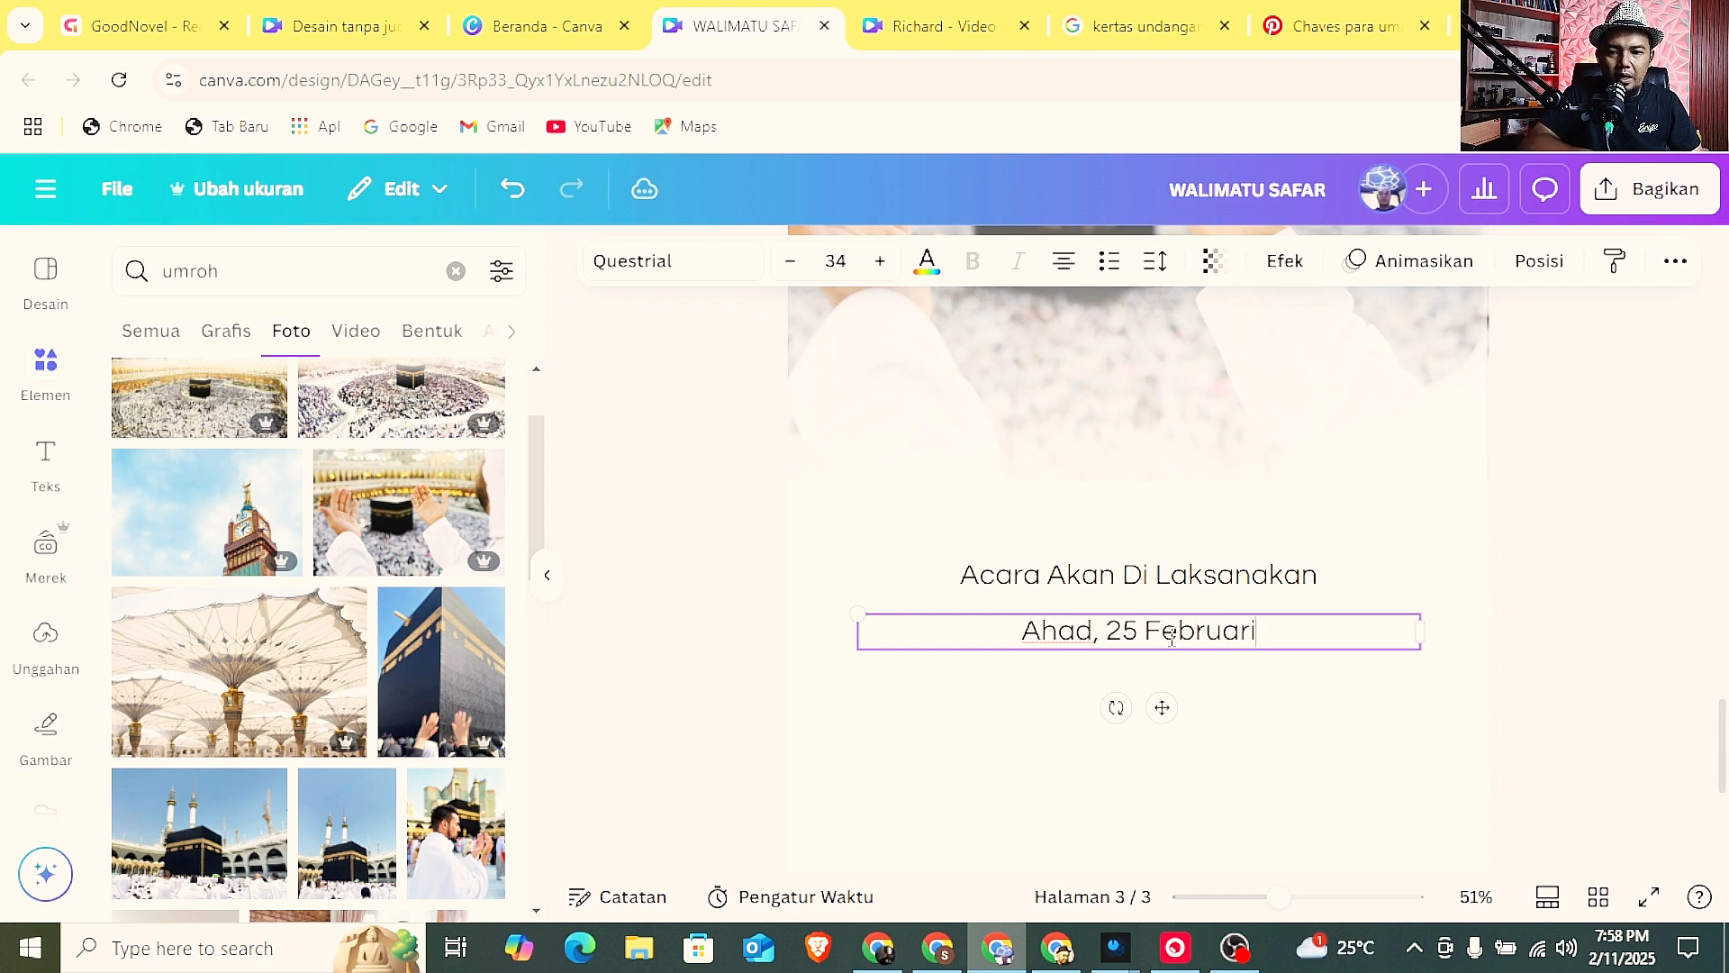
pyautogui.write(' 2025')
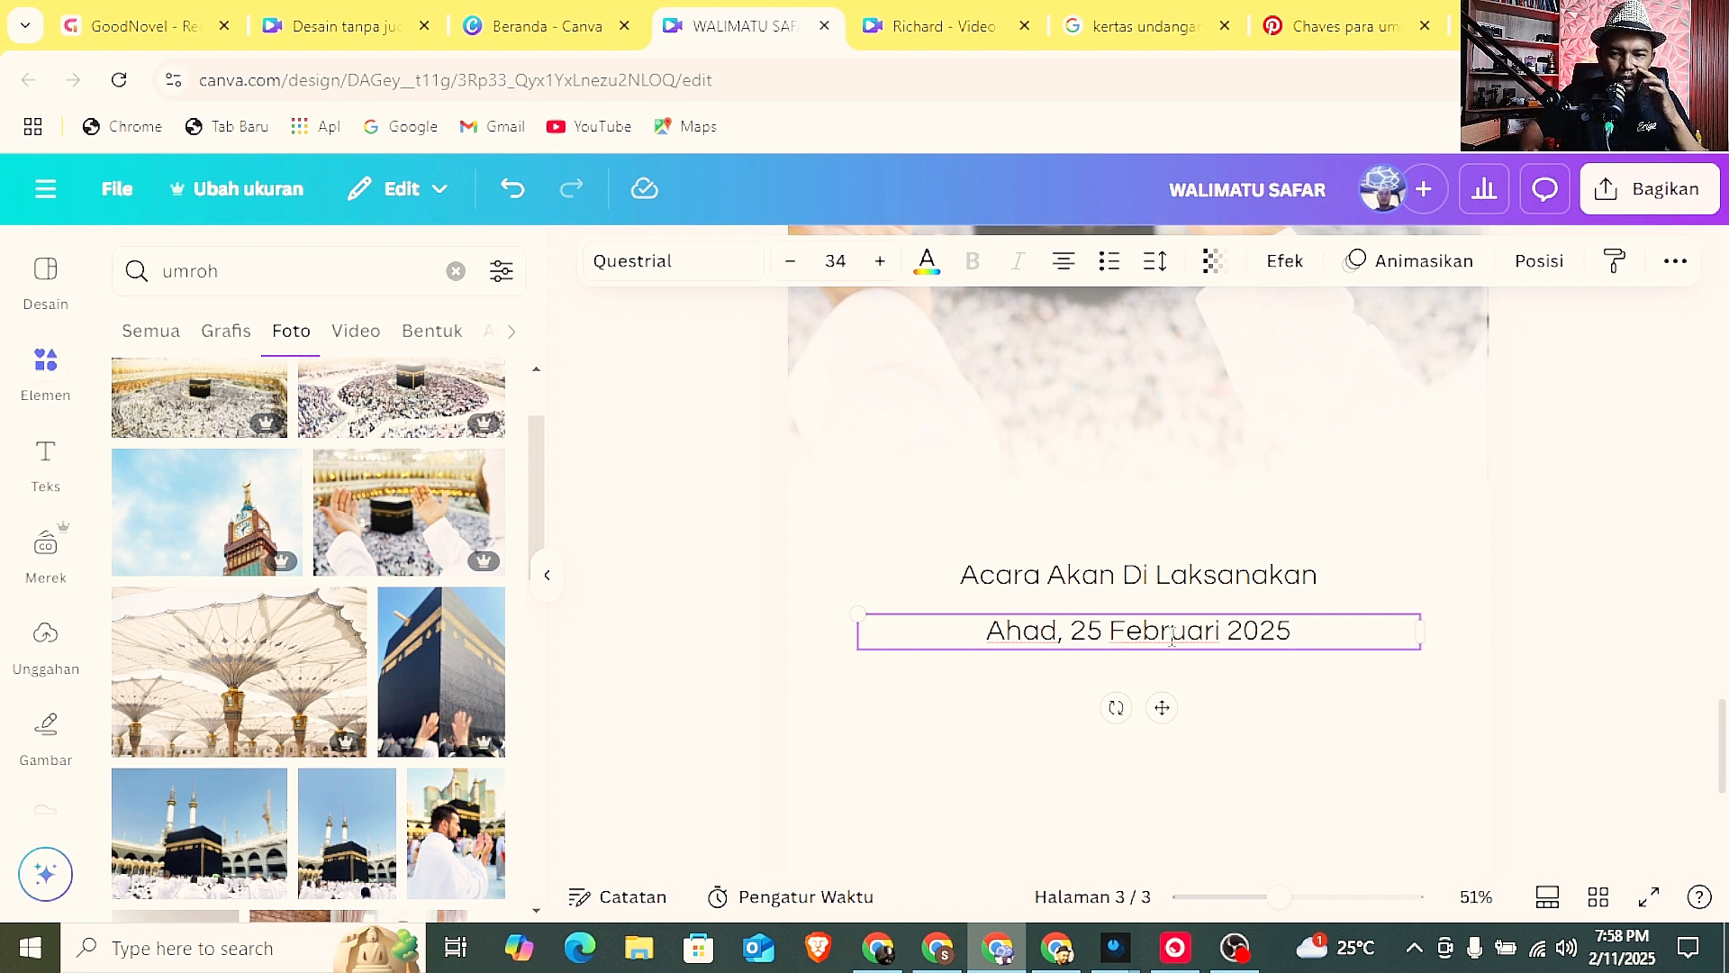
# Add a second line reading "16.00 s/d 17.30 WIB" below the date in the same text box.
pyautogui.press('Return')
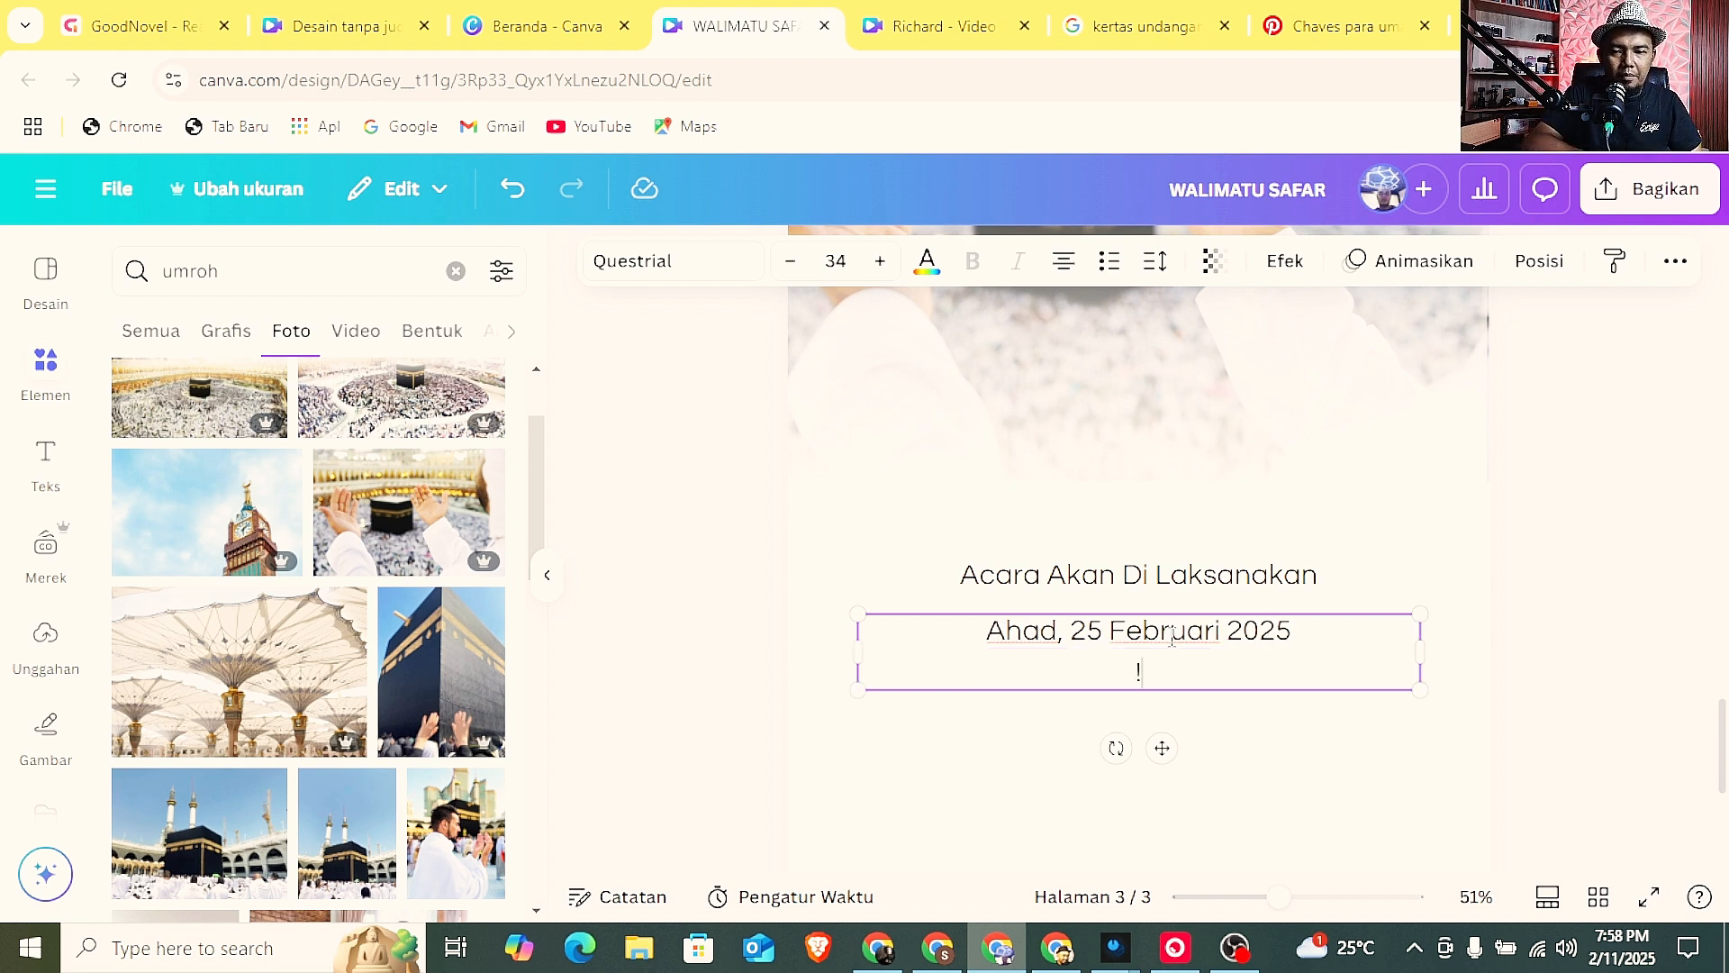
pyautogui.write('16.')
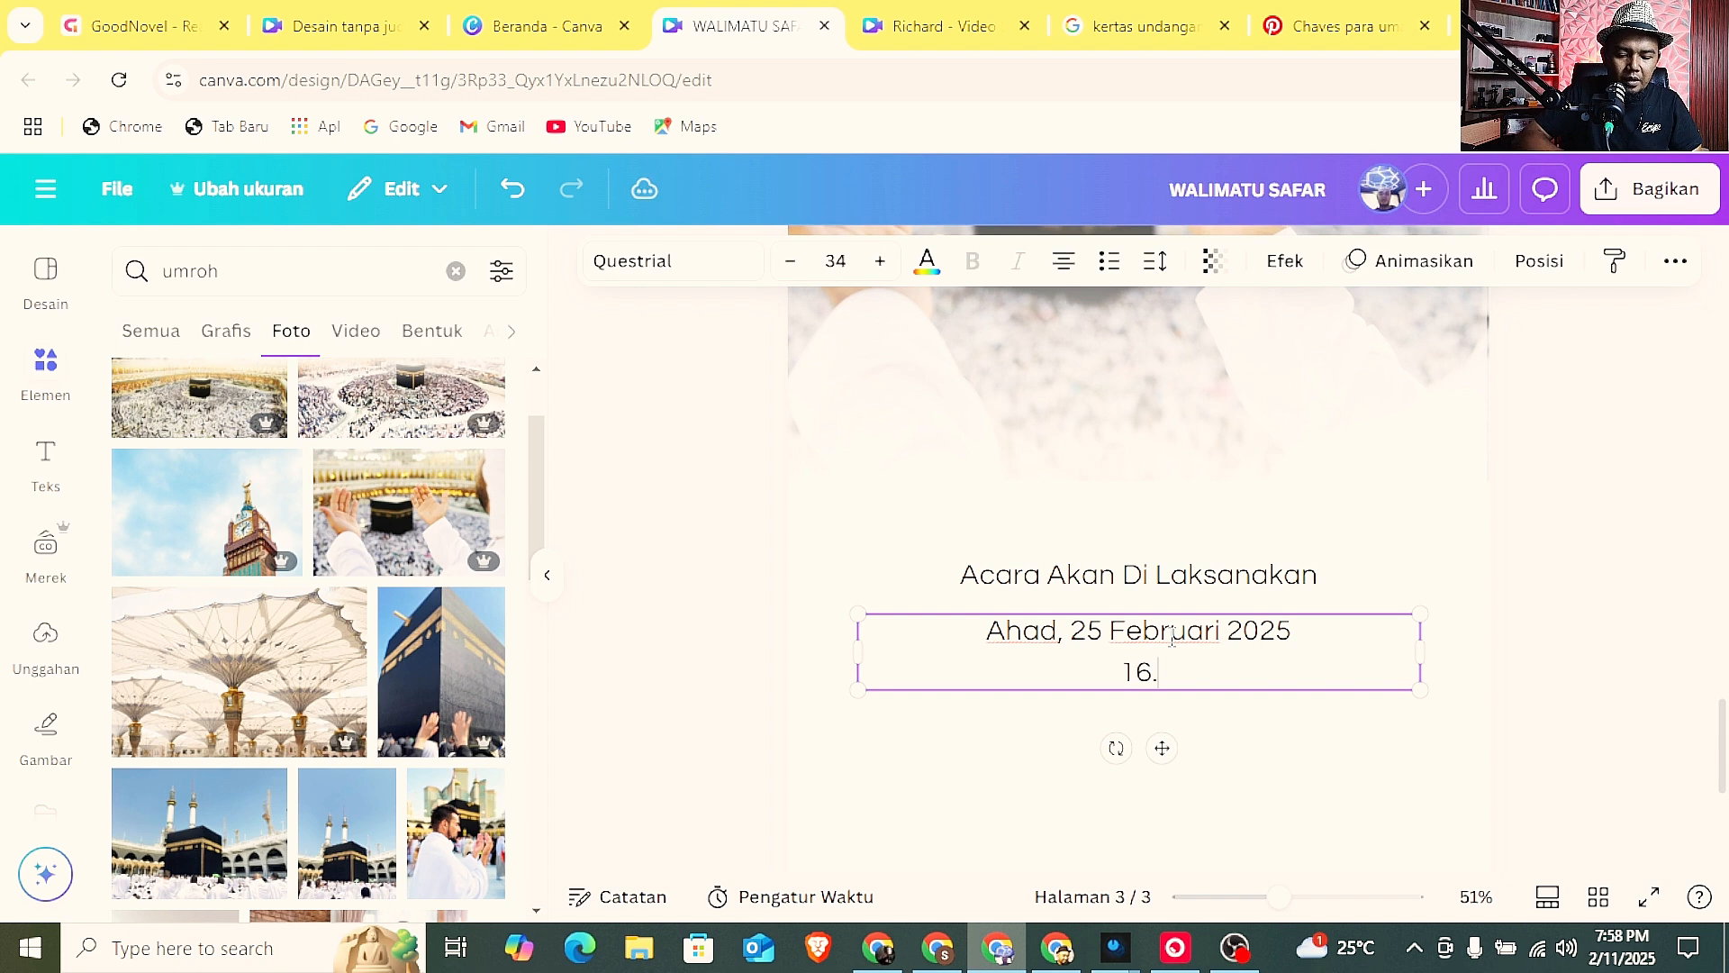
pyautogui.write('00 s')
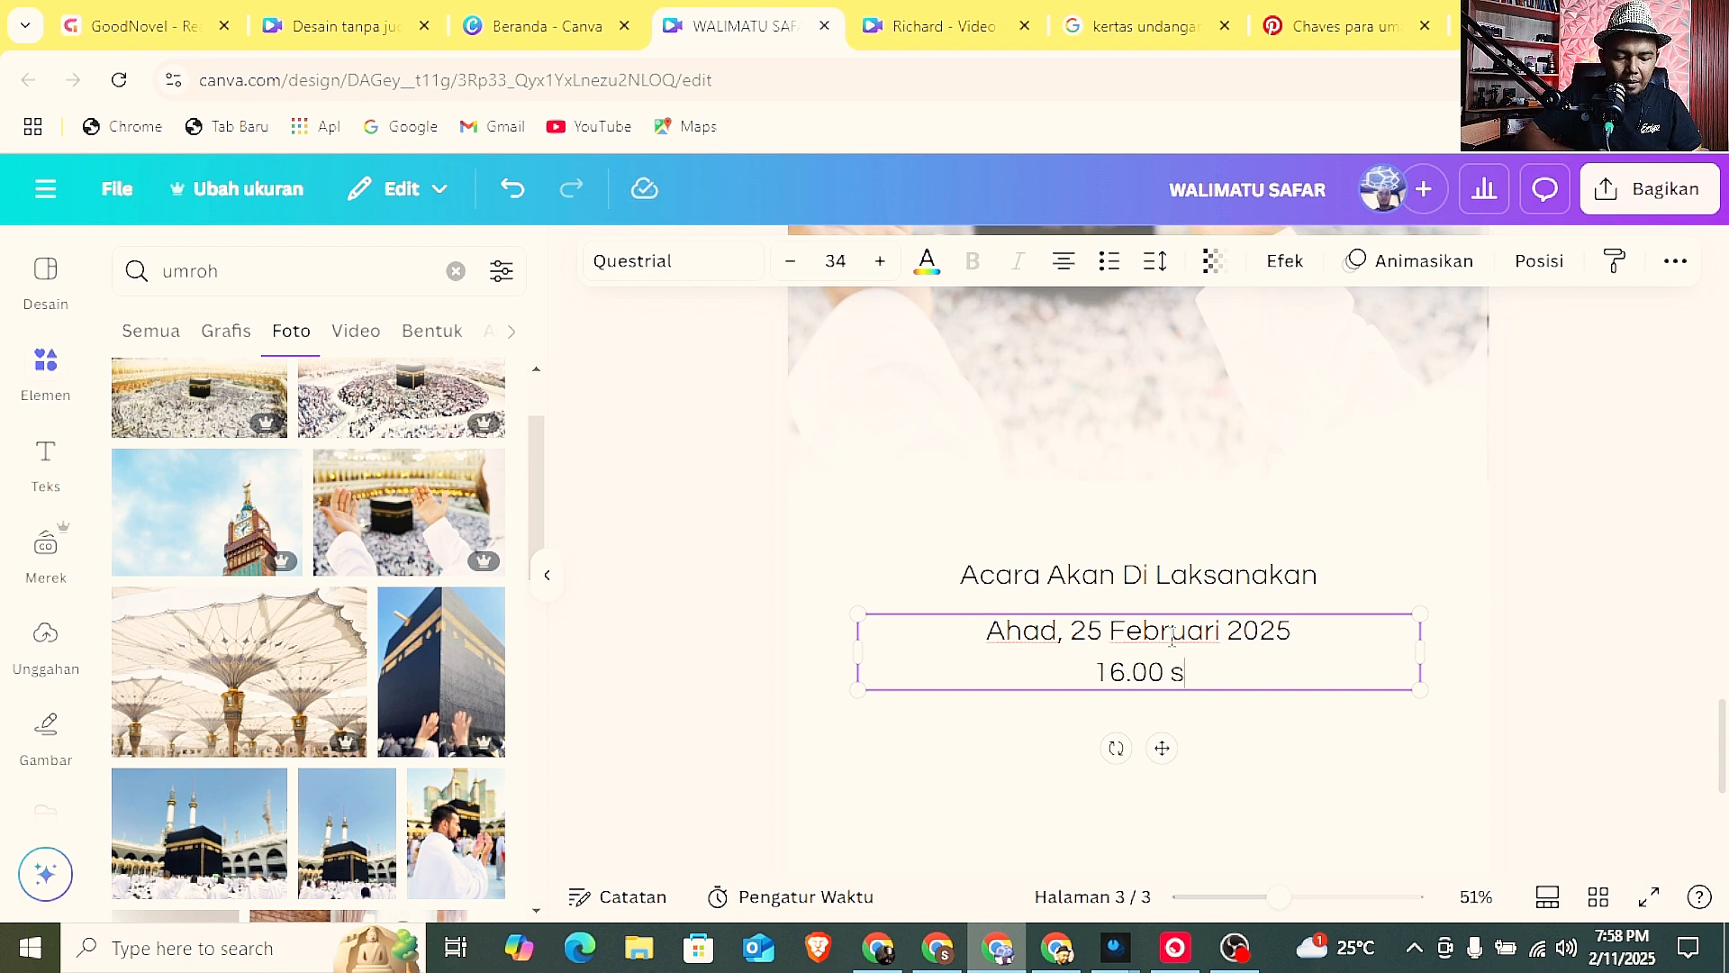
pyautogui.write('/d 17.30')
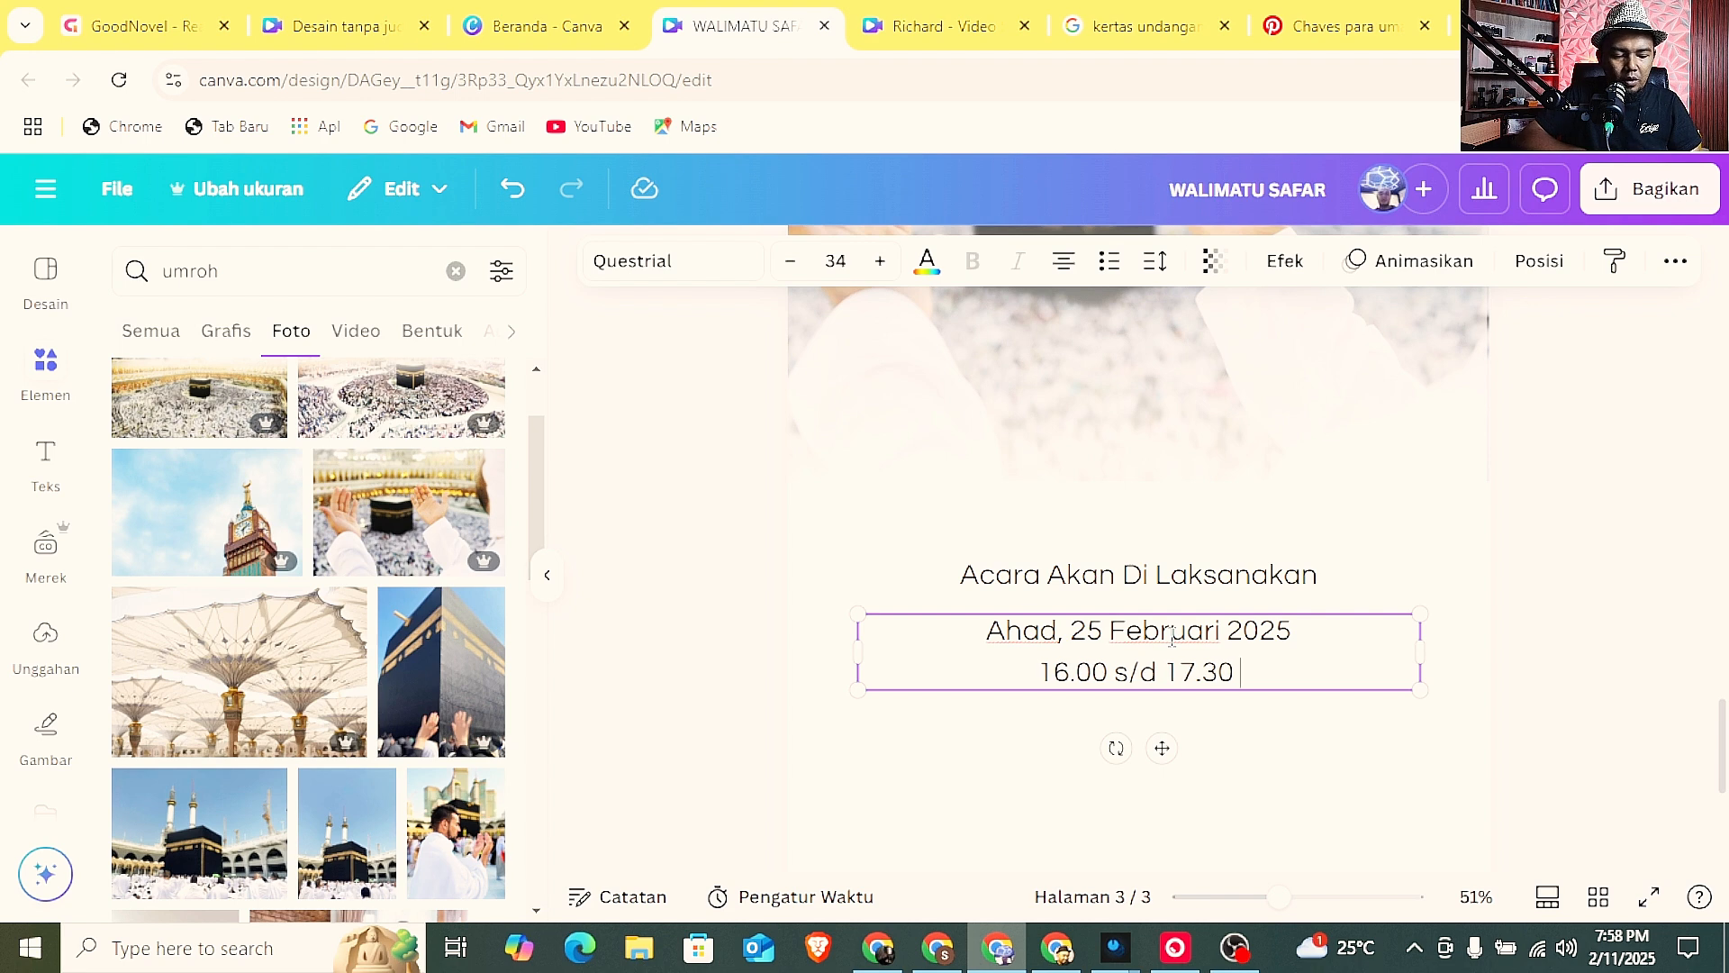
pyautogui.write(' WID')
pyautogui.press('BackSpace')
pyautogui.write('B')
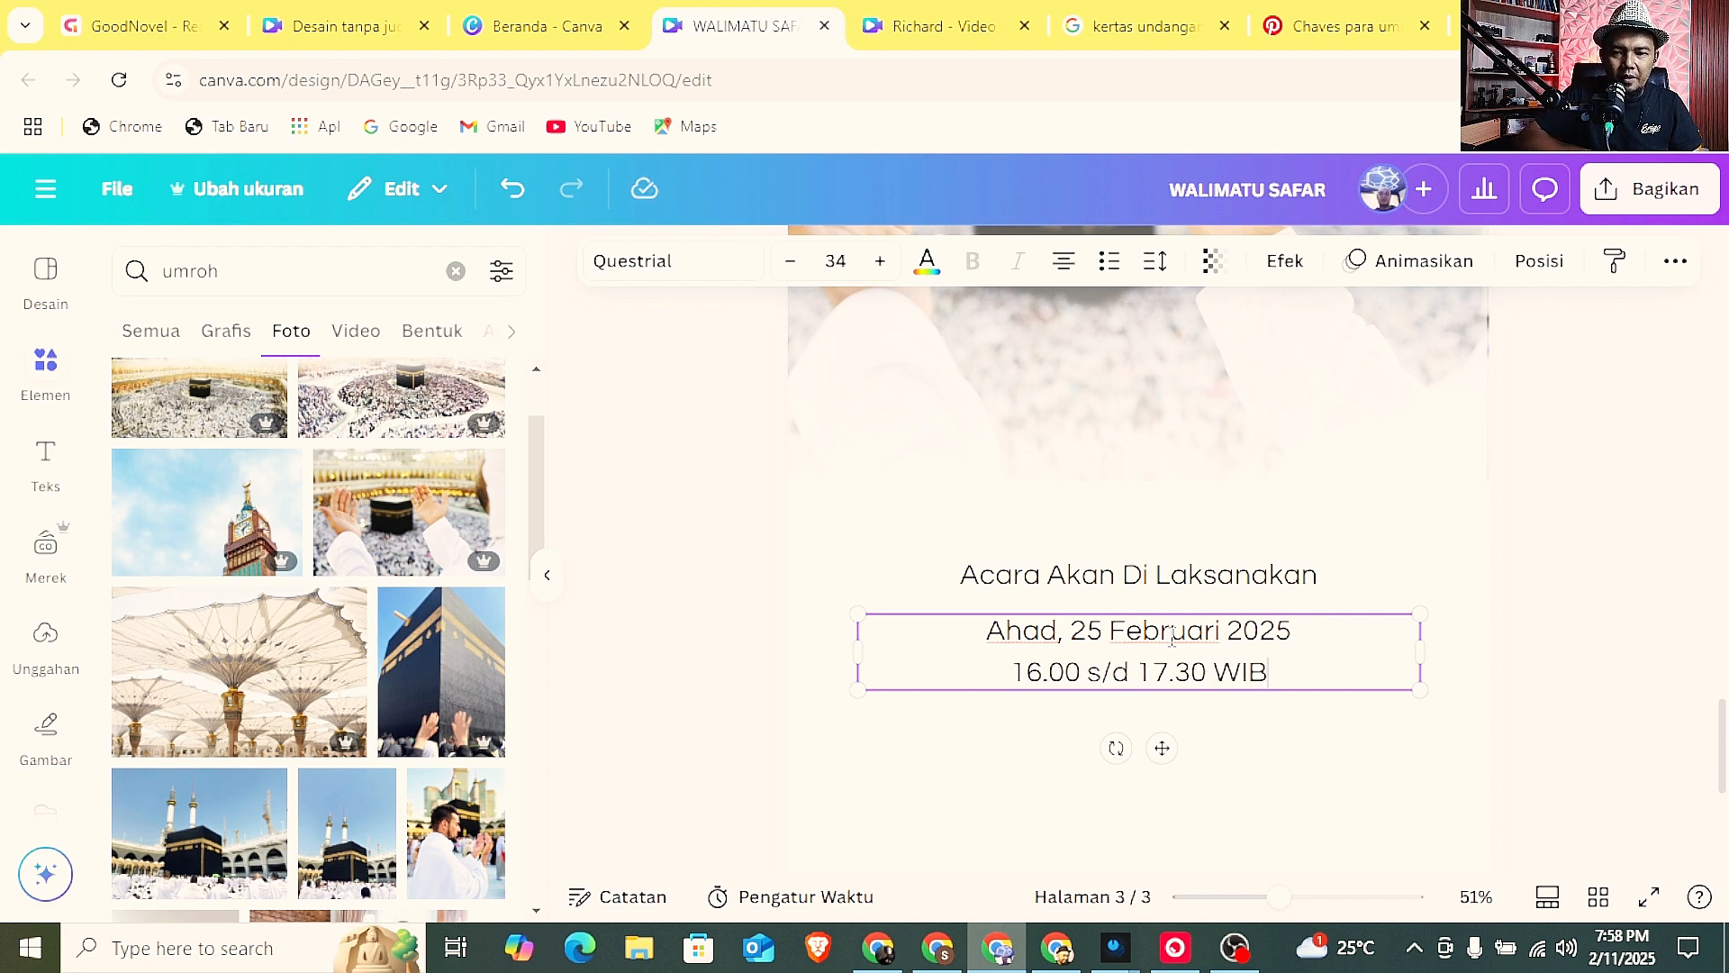
# Add a third line with the venue "Mesjid Nurul Hikmah" below the time in the same text box.
pyautogui.press('Return')
pyautogui.write('Me')
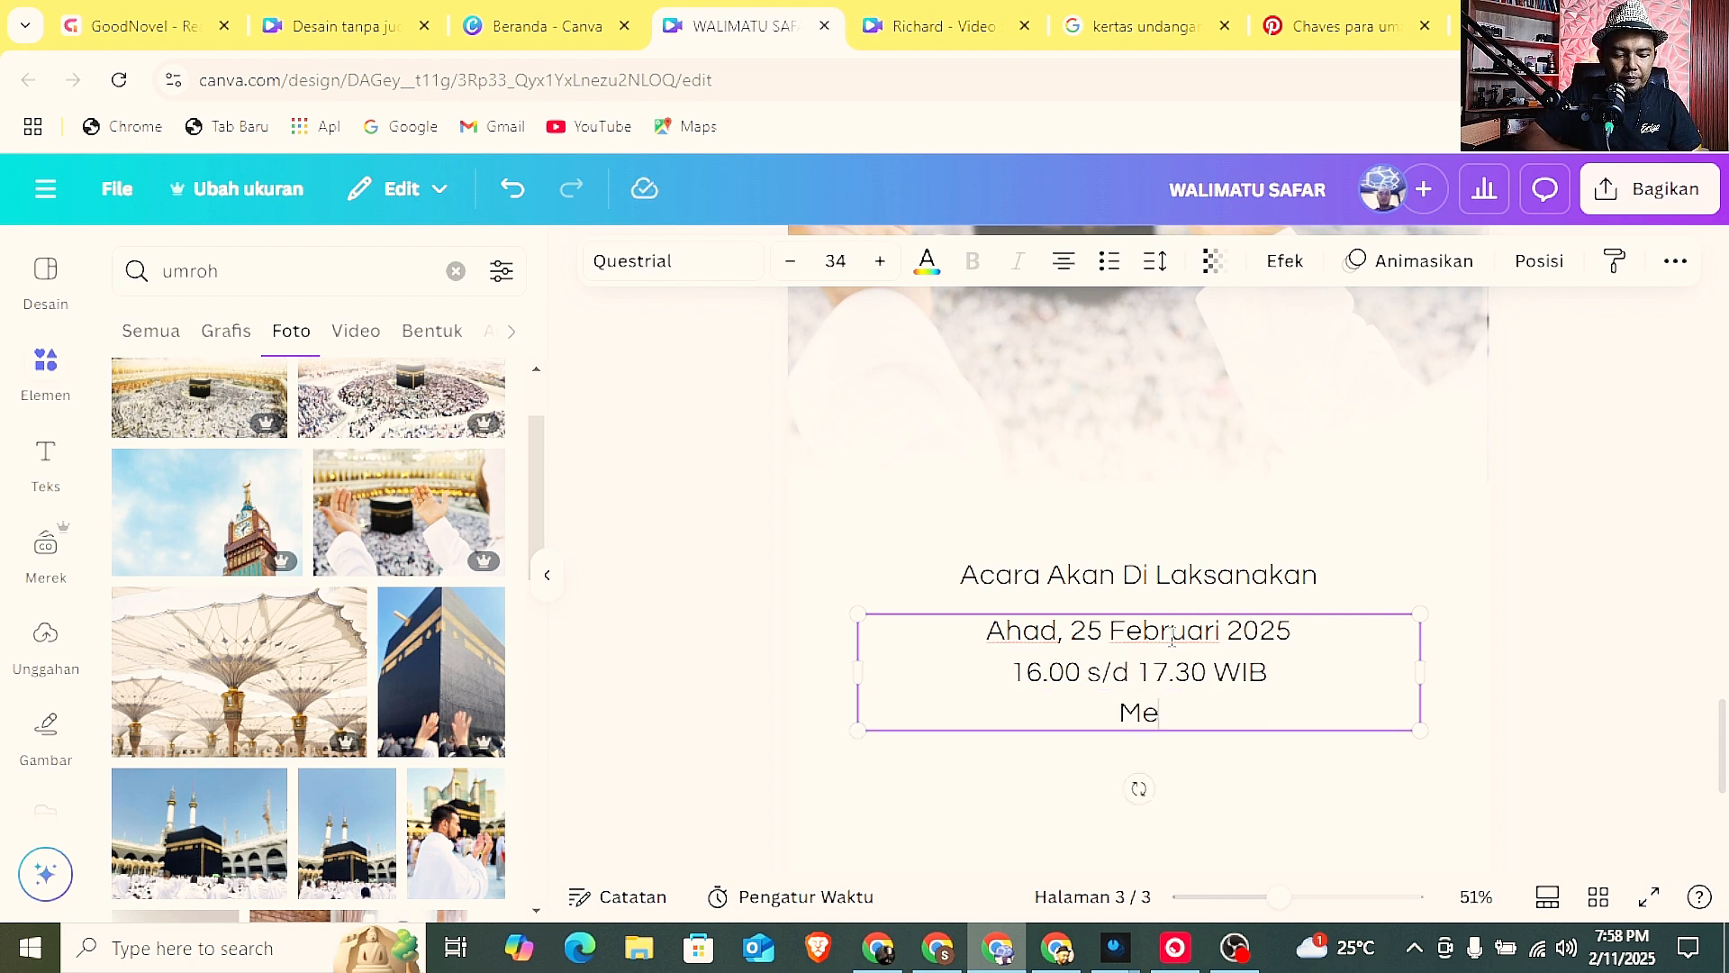
pyautogui.write('sjid N')
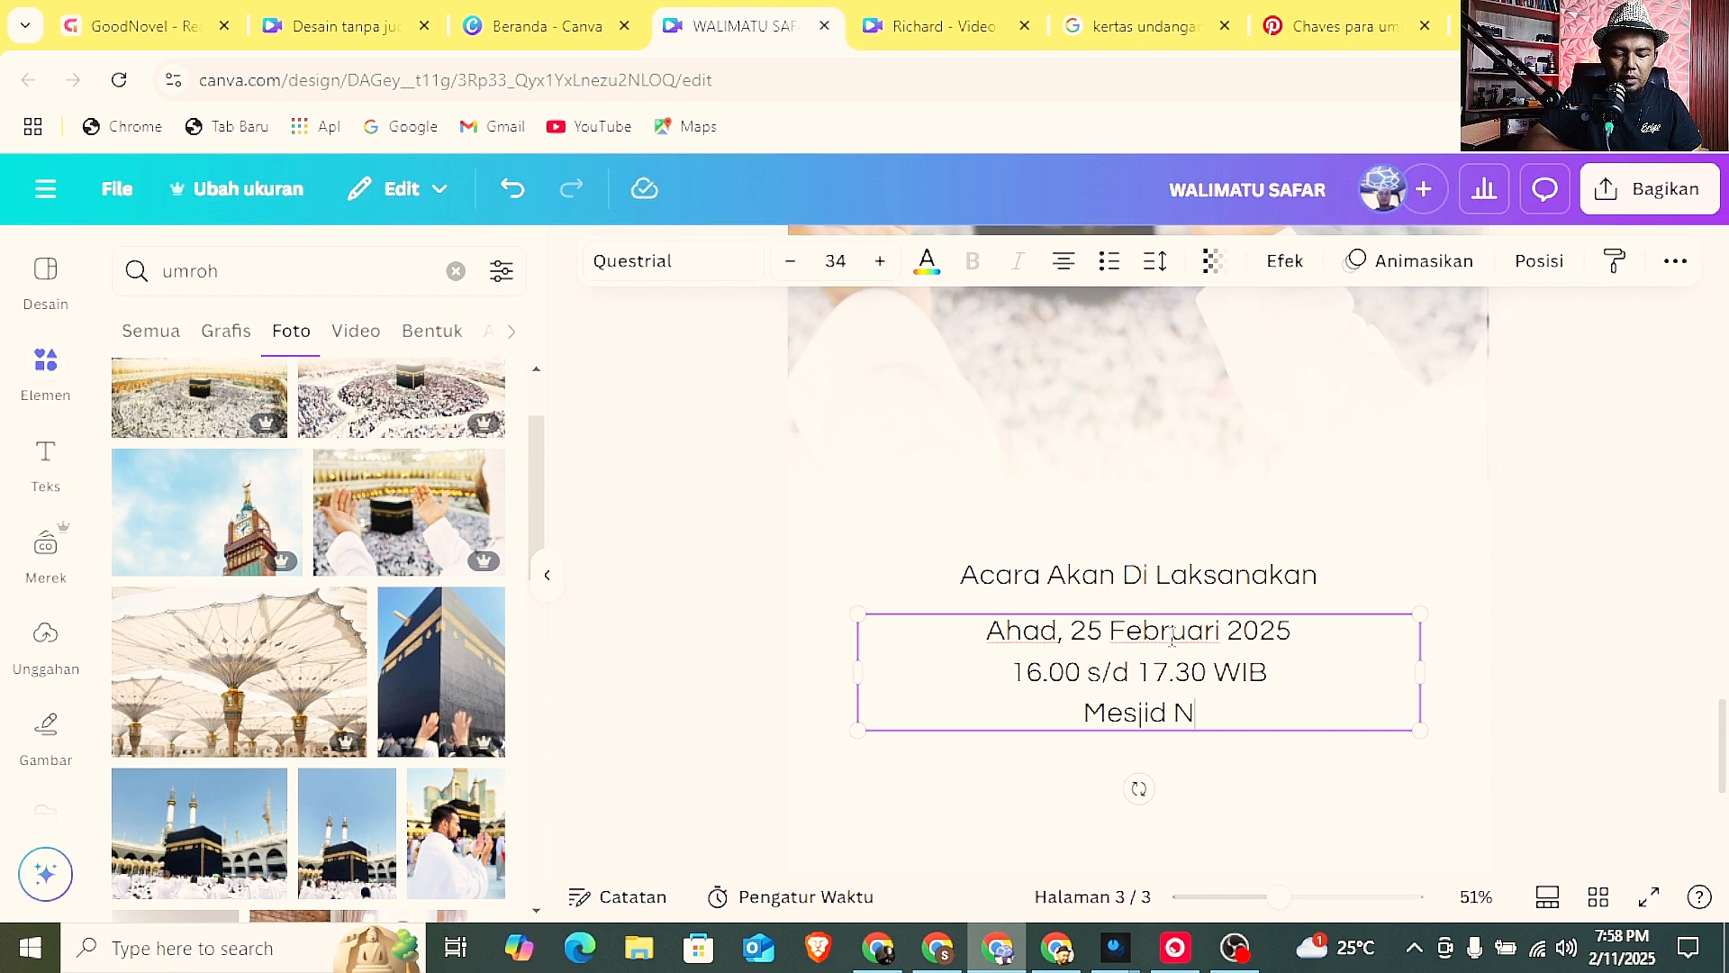
pyautogui.write('uru')
pyautogui.press('BackSpace')
pyautogui.write('rul ')
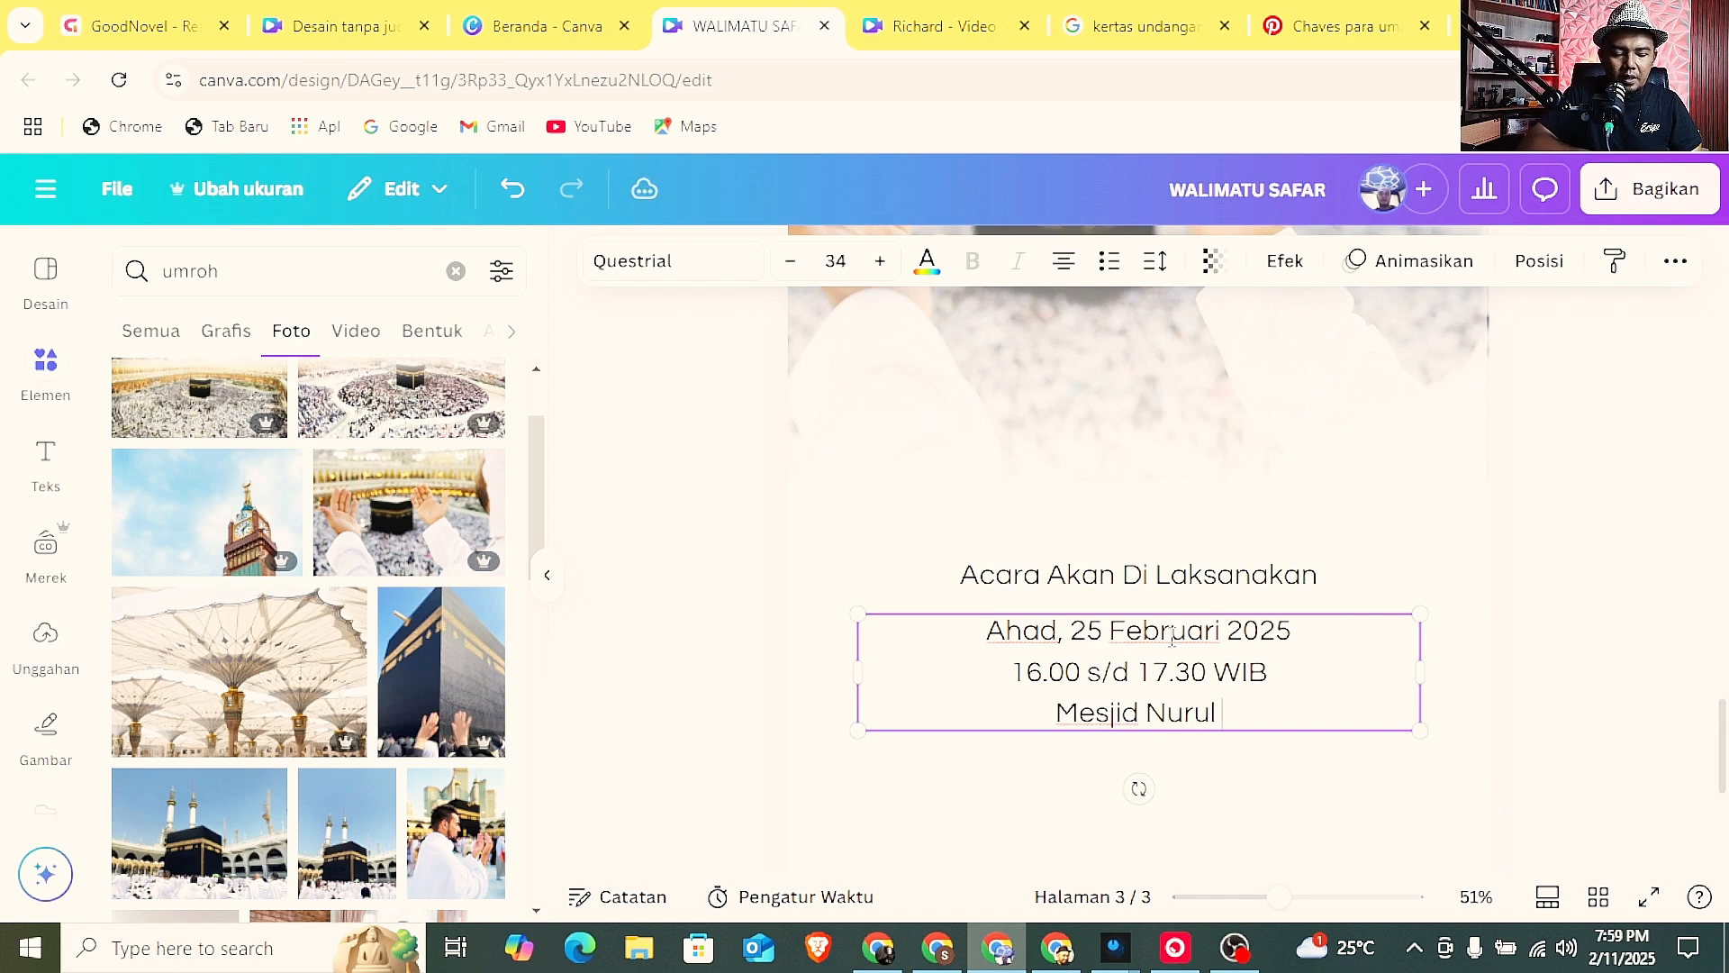
pyautogui.write('Hikmah')
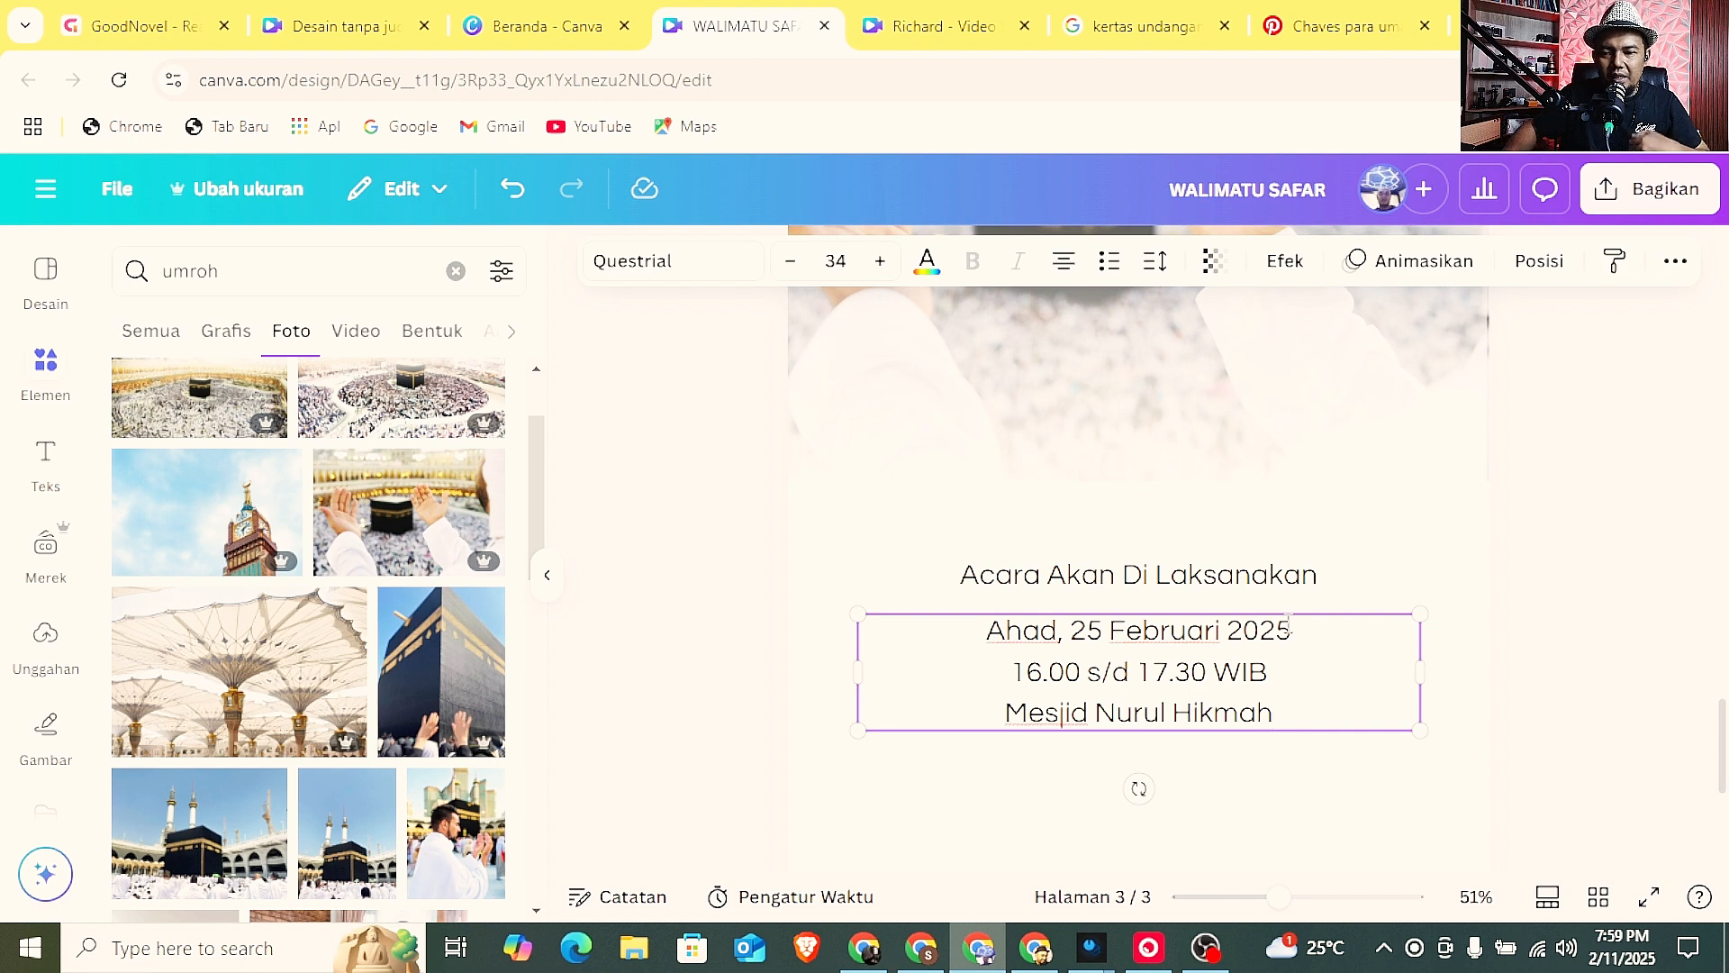
# Set the three-line event details text to font size 40 and move it lower on page 3, keeping it centred.
pyautogui.moveTo(1279, 897); pyautogui.dragTo(1217, 897)
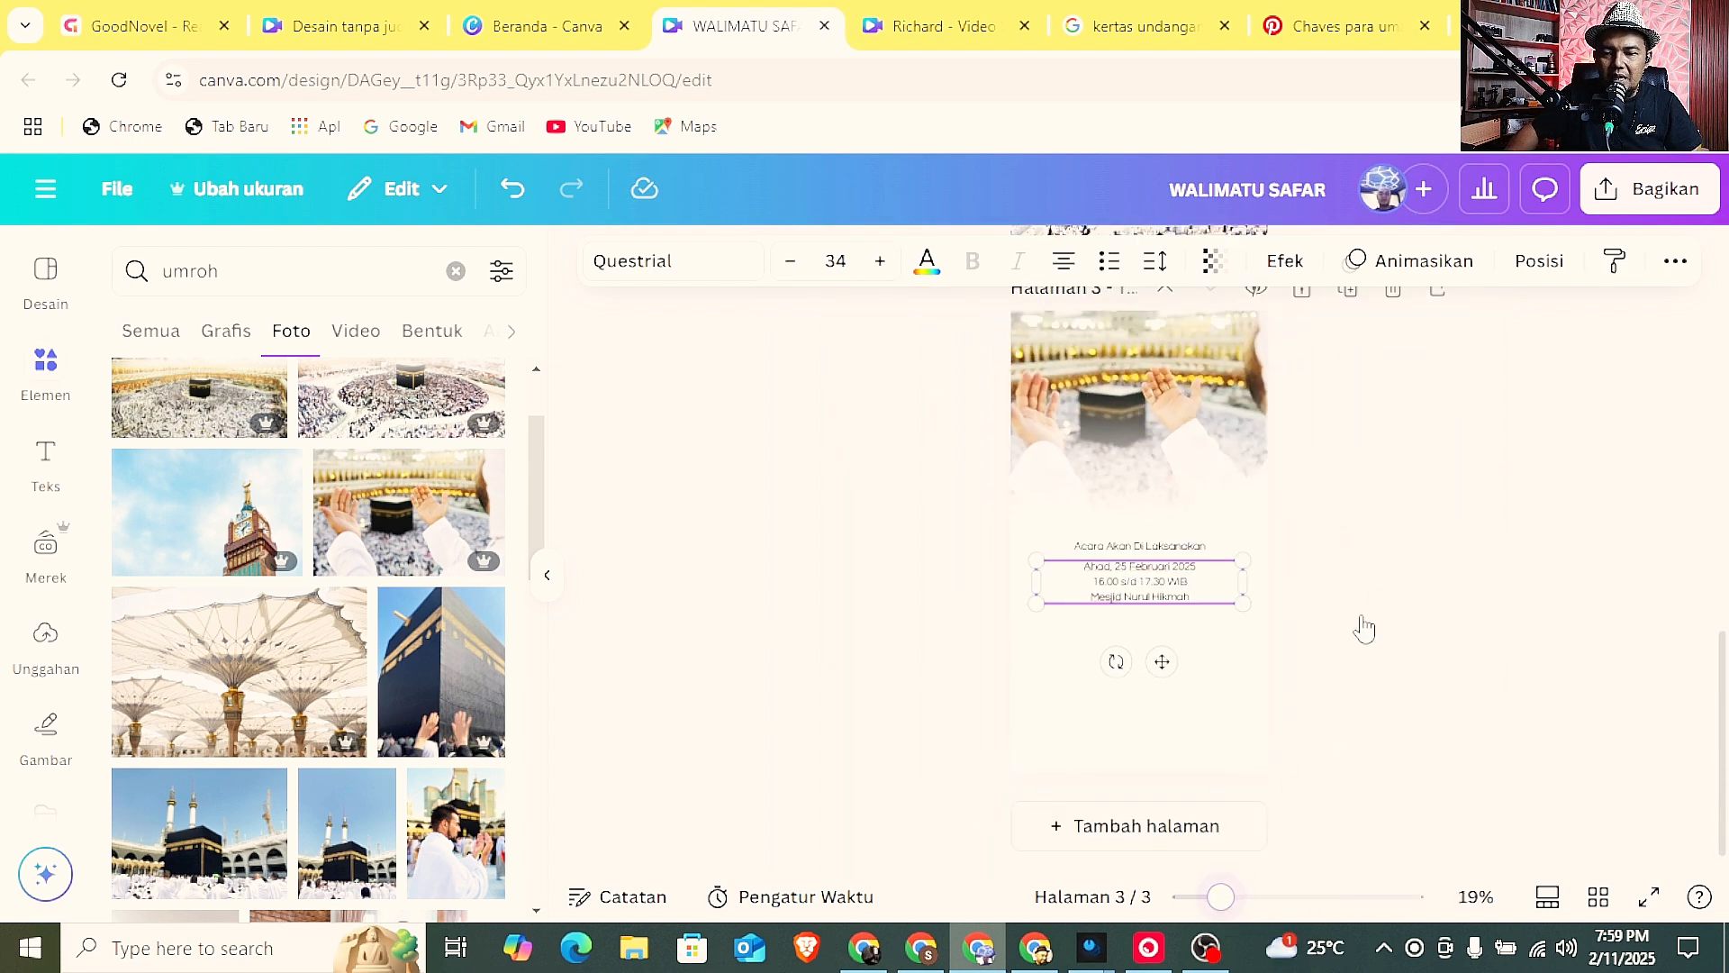
pyautogui.click(1136, 581)
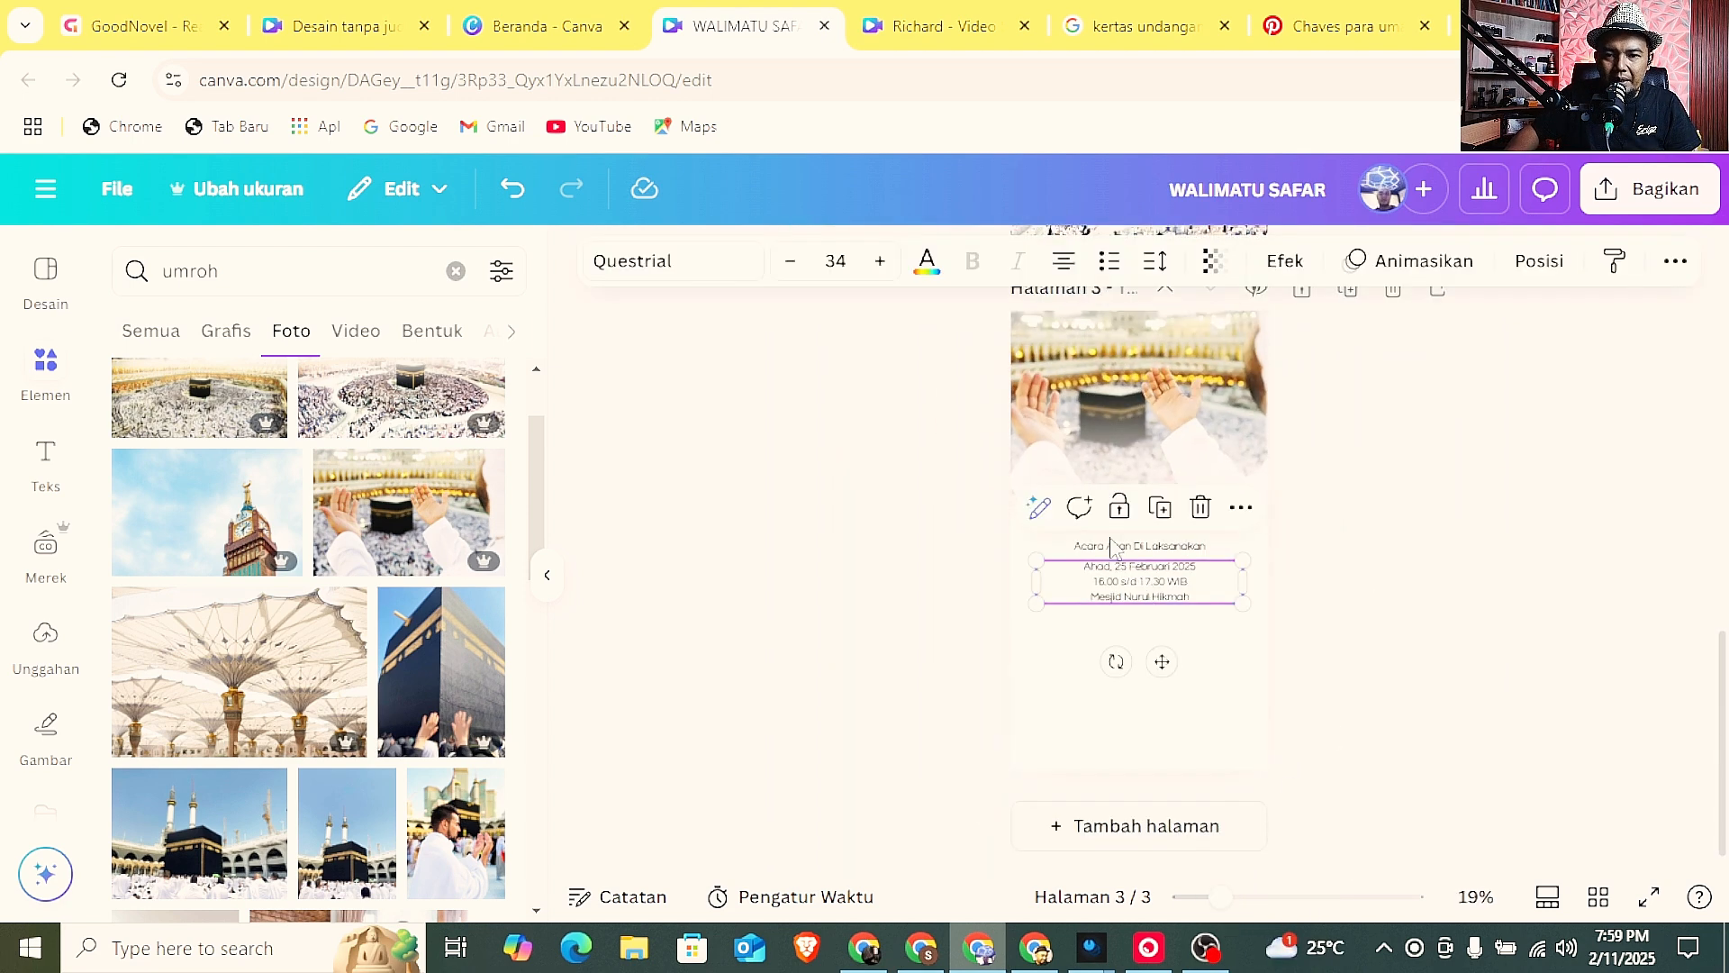
pyautogui.click(876, 271)
pyautogui.click(876, 271)
pyautogui.click(876, 270)
pyautogui.click(877, 270)
pyautogui.click(876, 270)
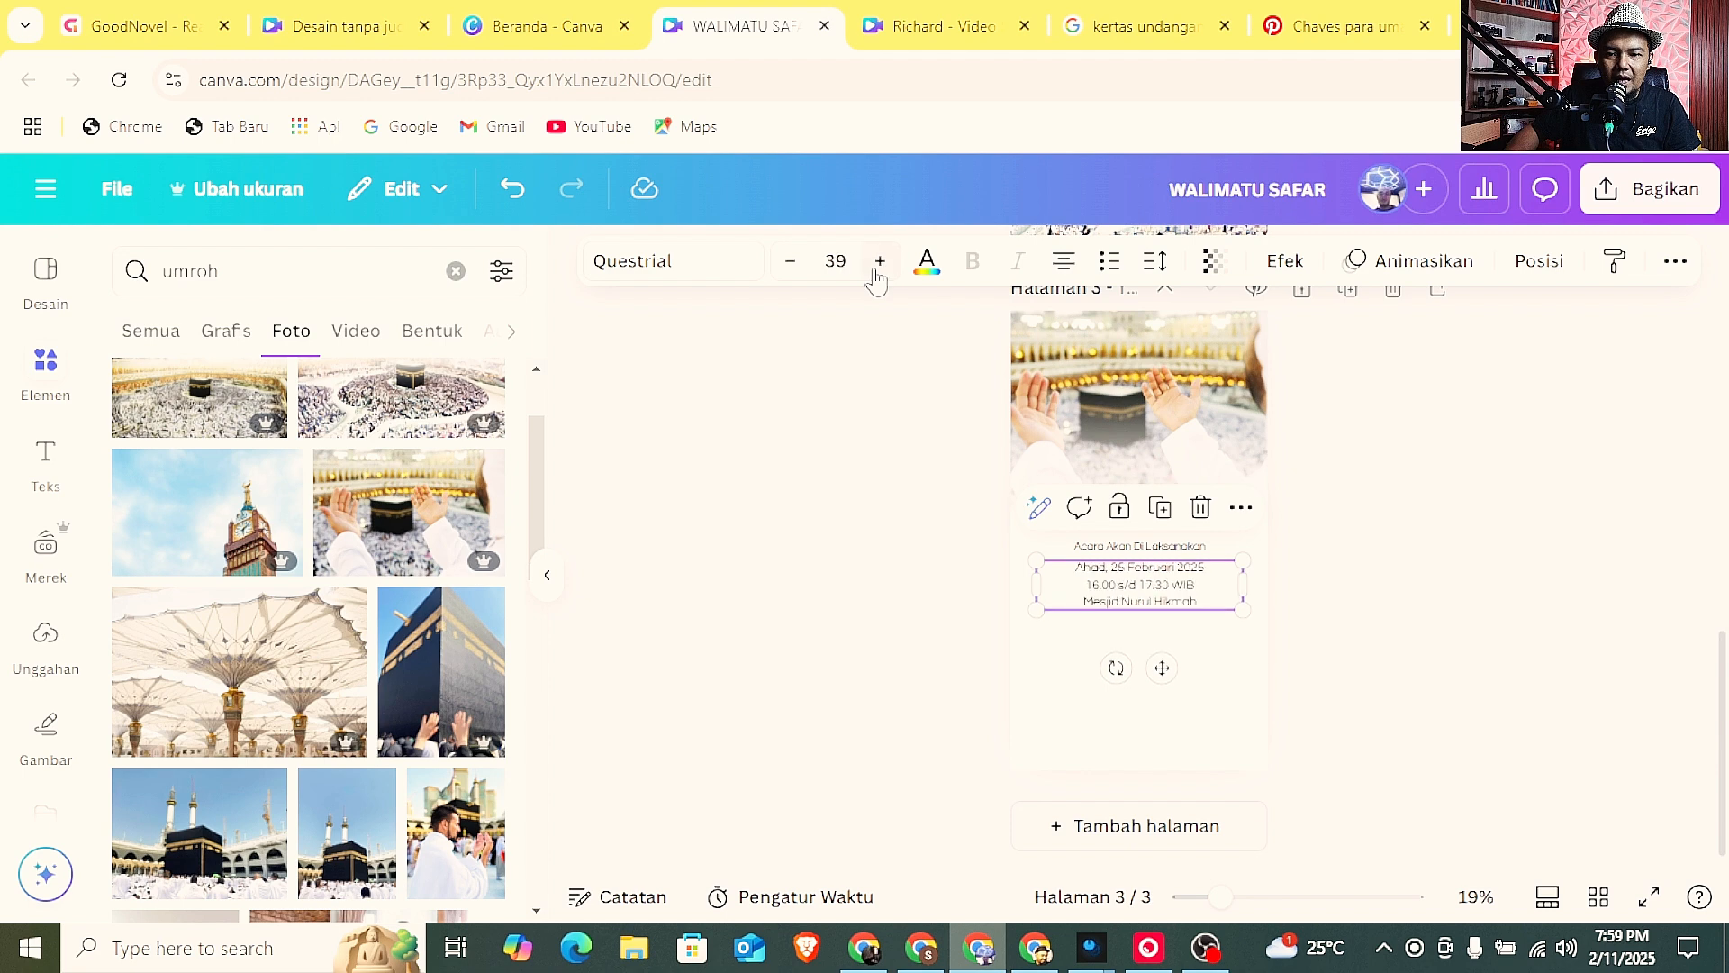
pyautogui.click(877, 270)
pyautogui.click(1412, 552)
pyautogui.moveTo(1162, 609); pyautogui.dragTo(1163, 657)
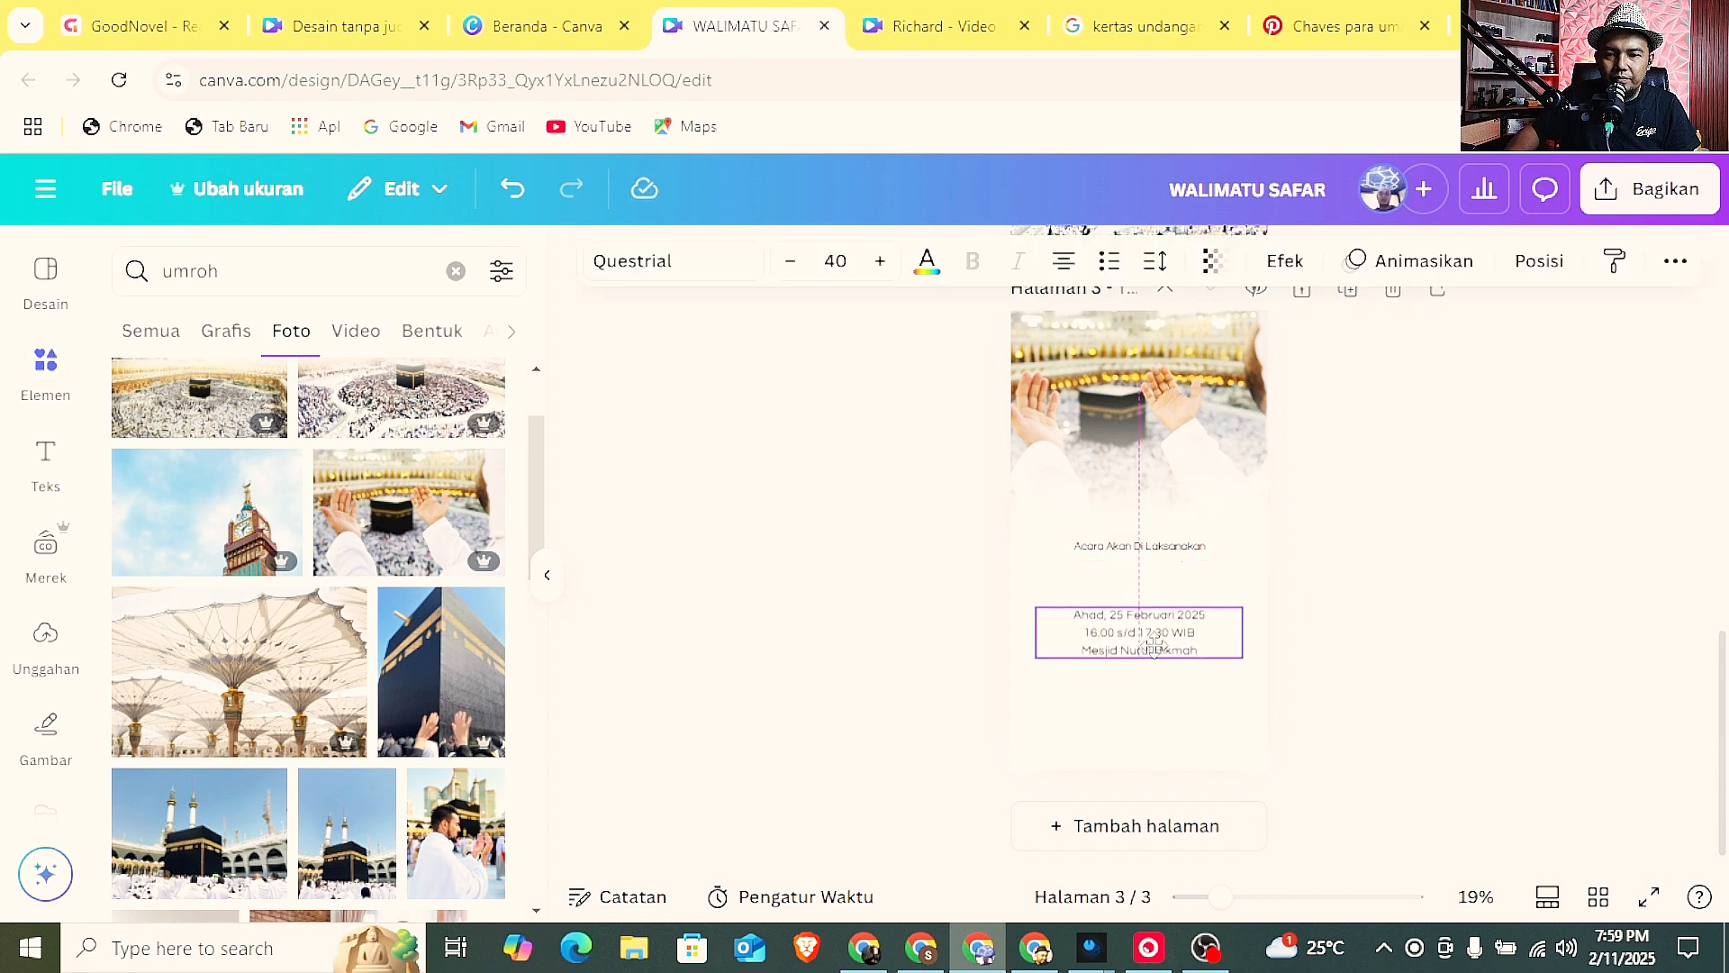
# Move the "Acara Akan Di Laksanakan" heading down close above the event details, centred, and set its font size to 50.
pyautogui.click(1420, 618)
pyautogui.moveTo(1169, 548); pyautogui.dragTo(1166, 589)
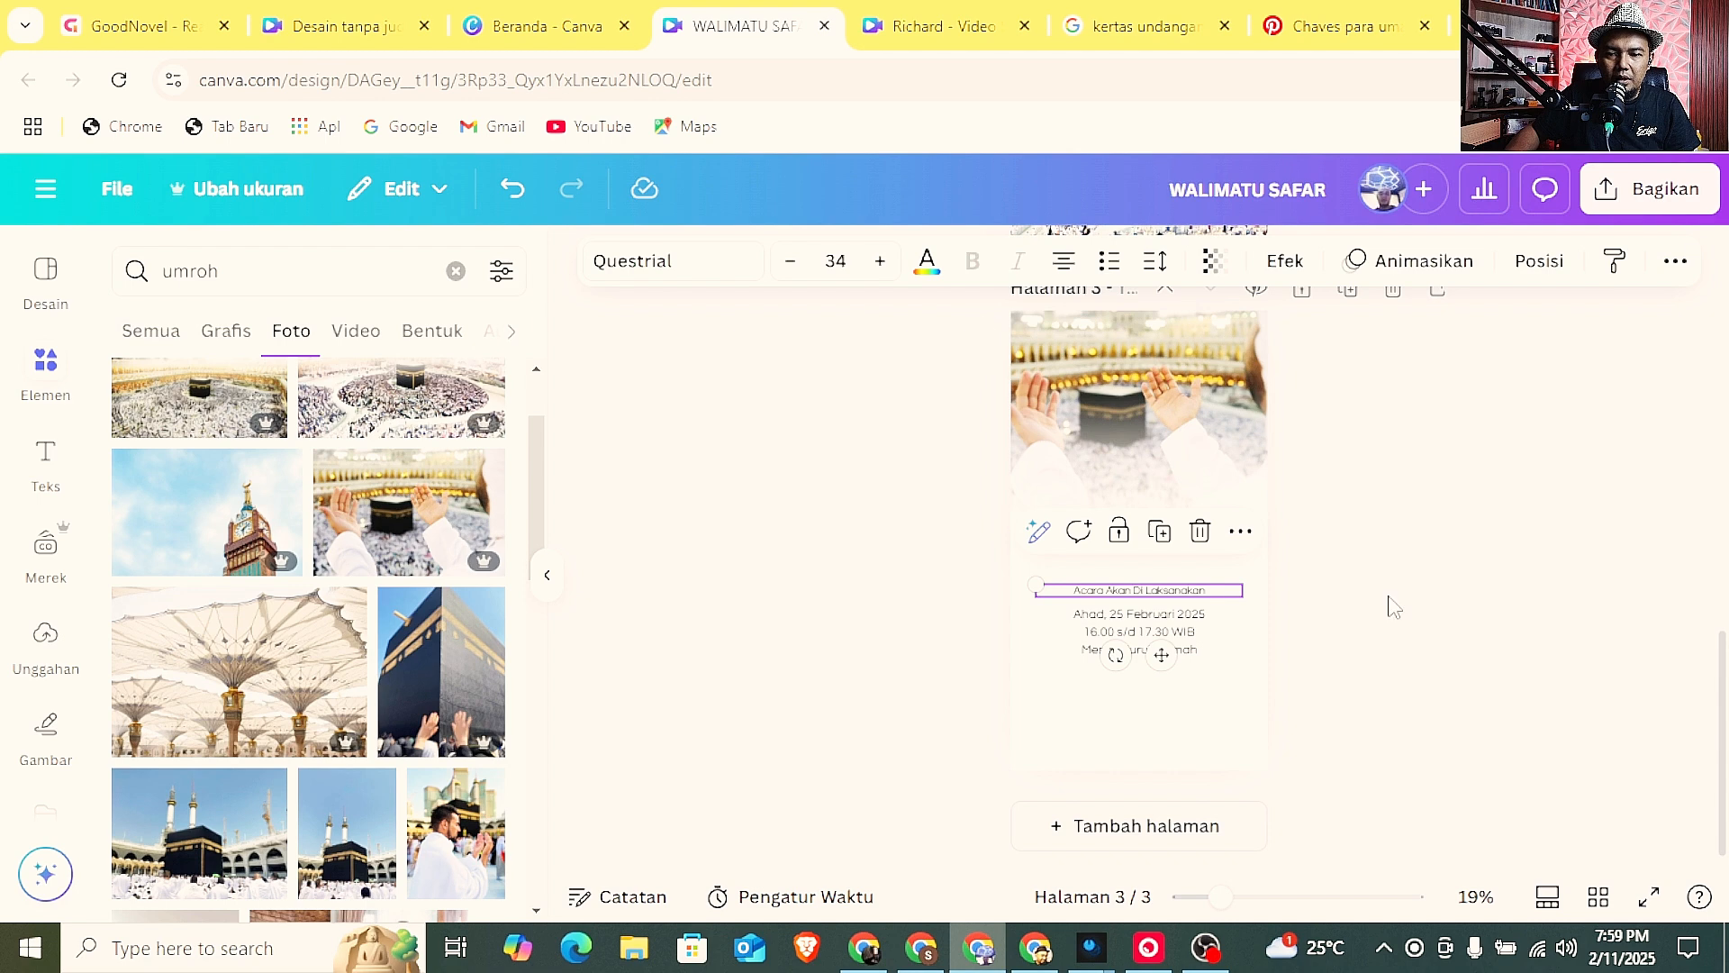
pyautogui.click(1390, 606)
pyautogui.click(1183, 603)
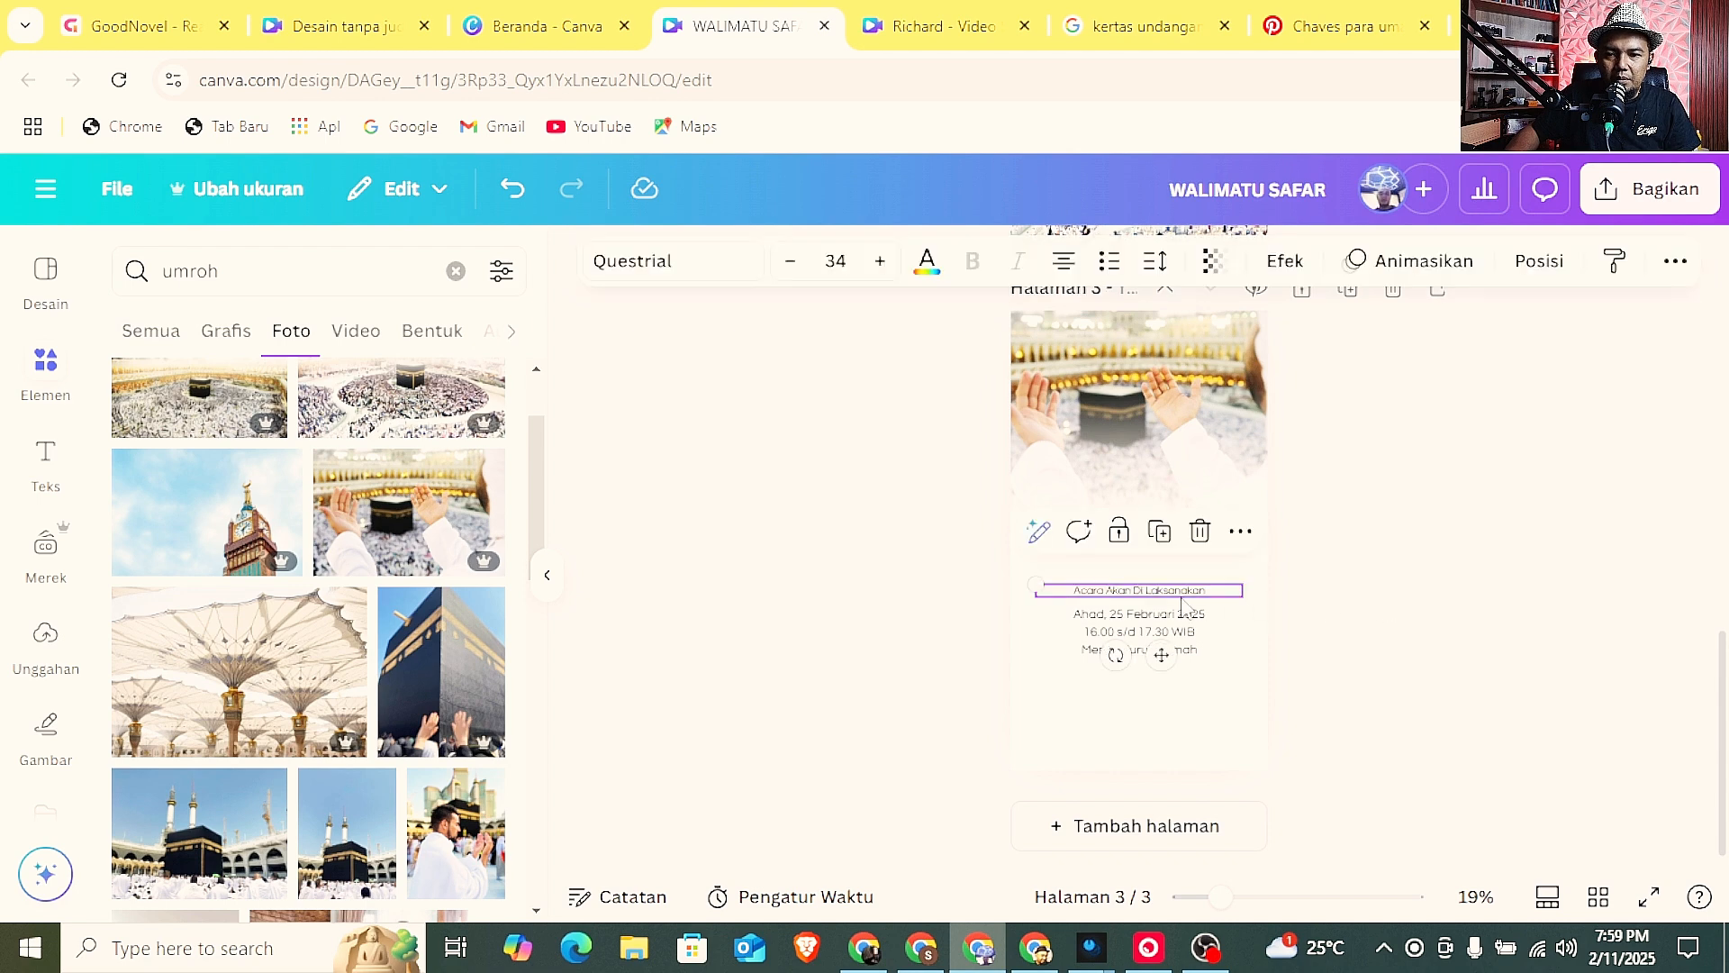
pyautogui.click(847, 261)
pyautogui.write('50')
pyautogui.press('Return')
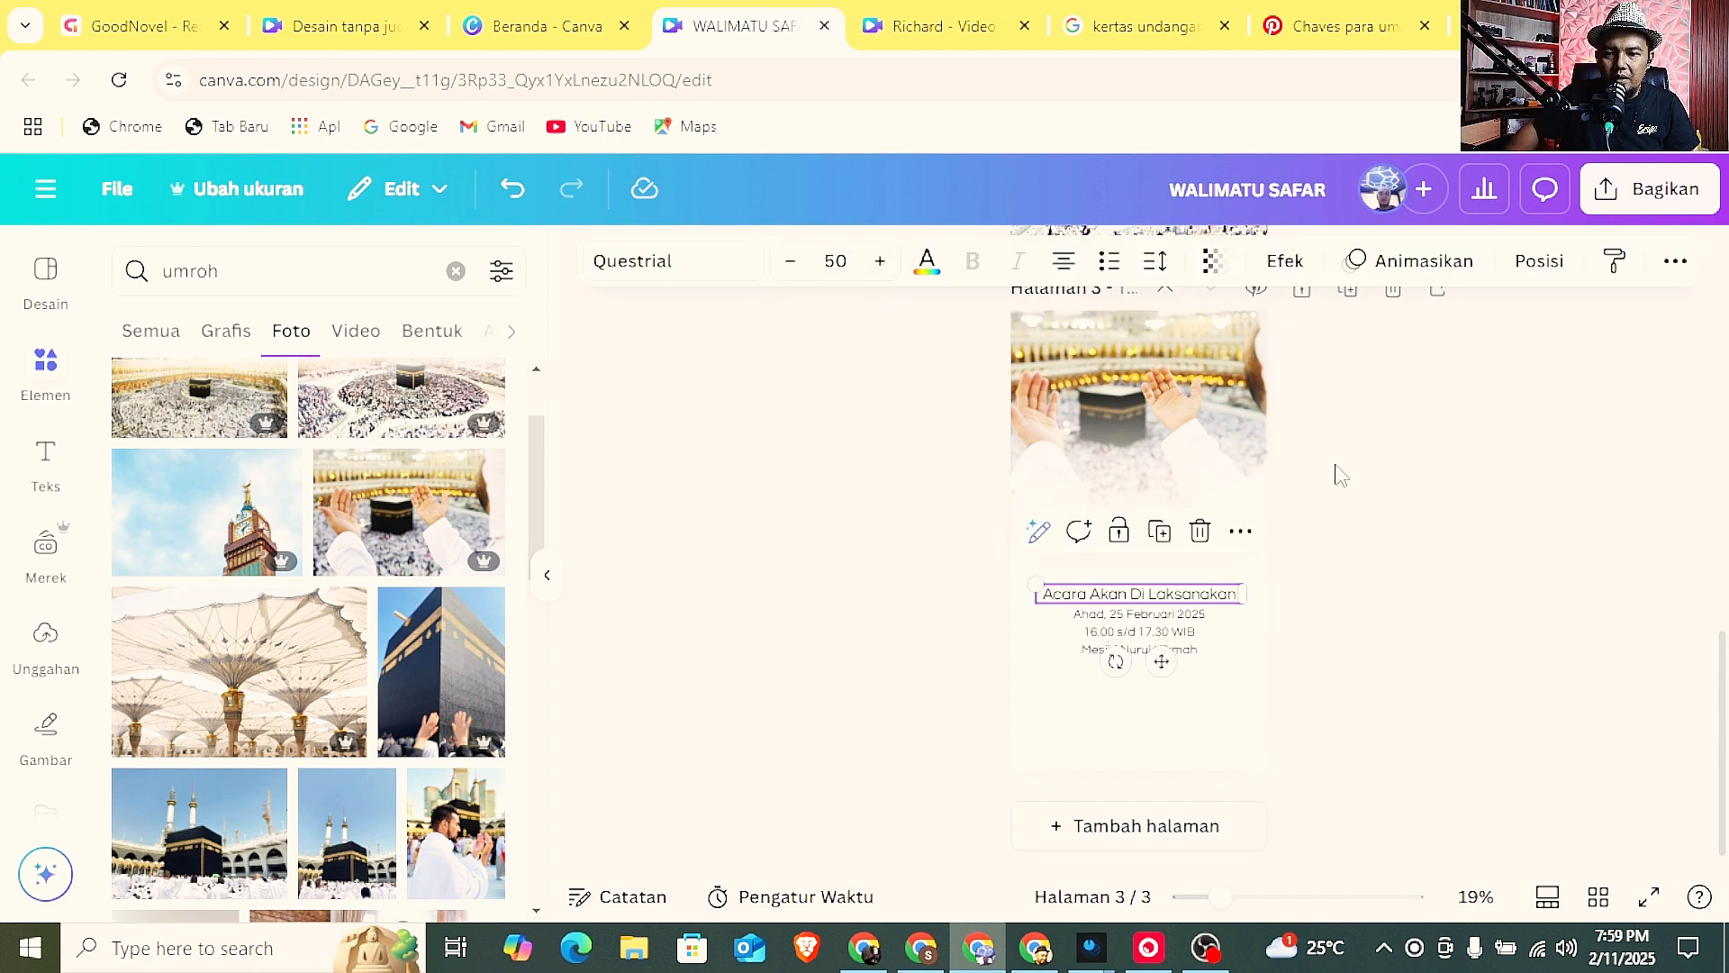
pyautogui.click(1375, 610)
pyautogui.moveTo(1166, 595); pyautogui.dragTo(1165, 578)
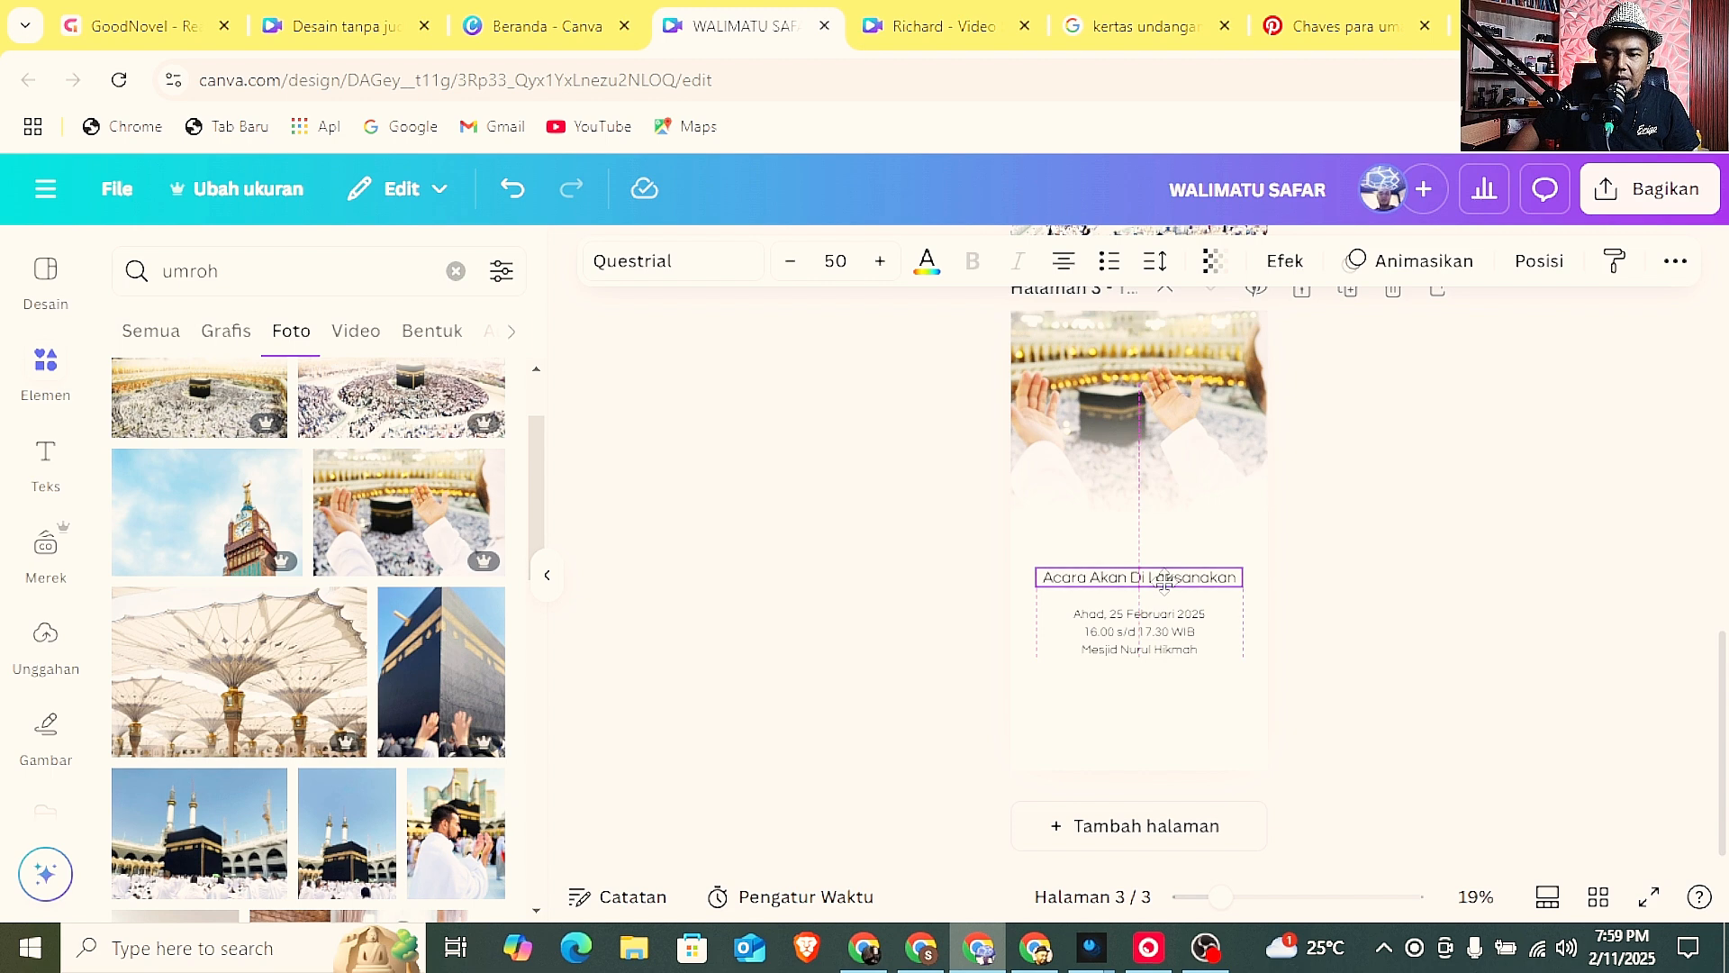
pyautogui.click(1379, 672)
# Look through the graphics results for "umroh".
pyautogui.click(224, 332)
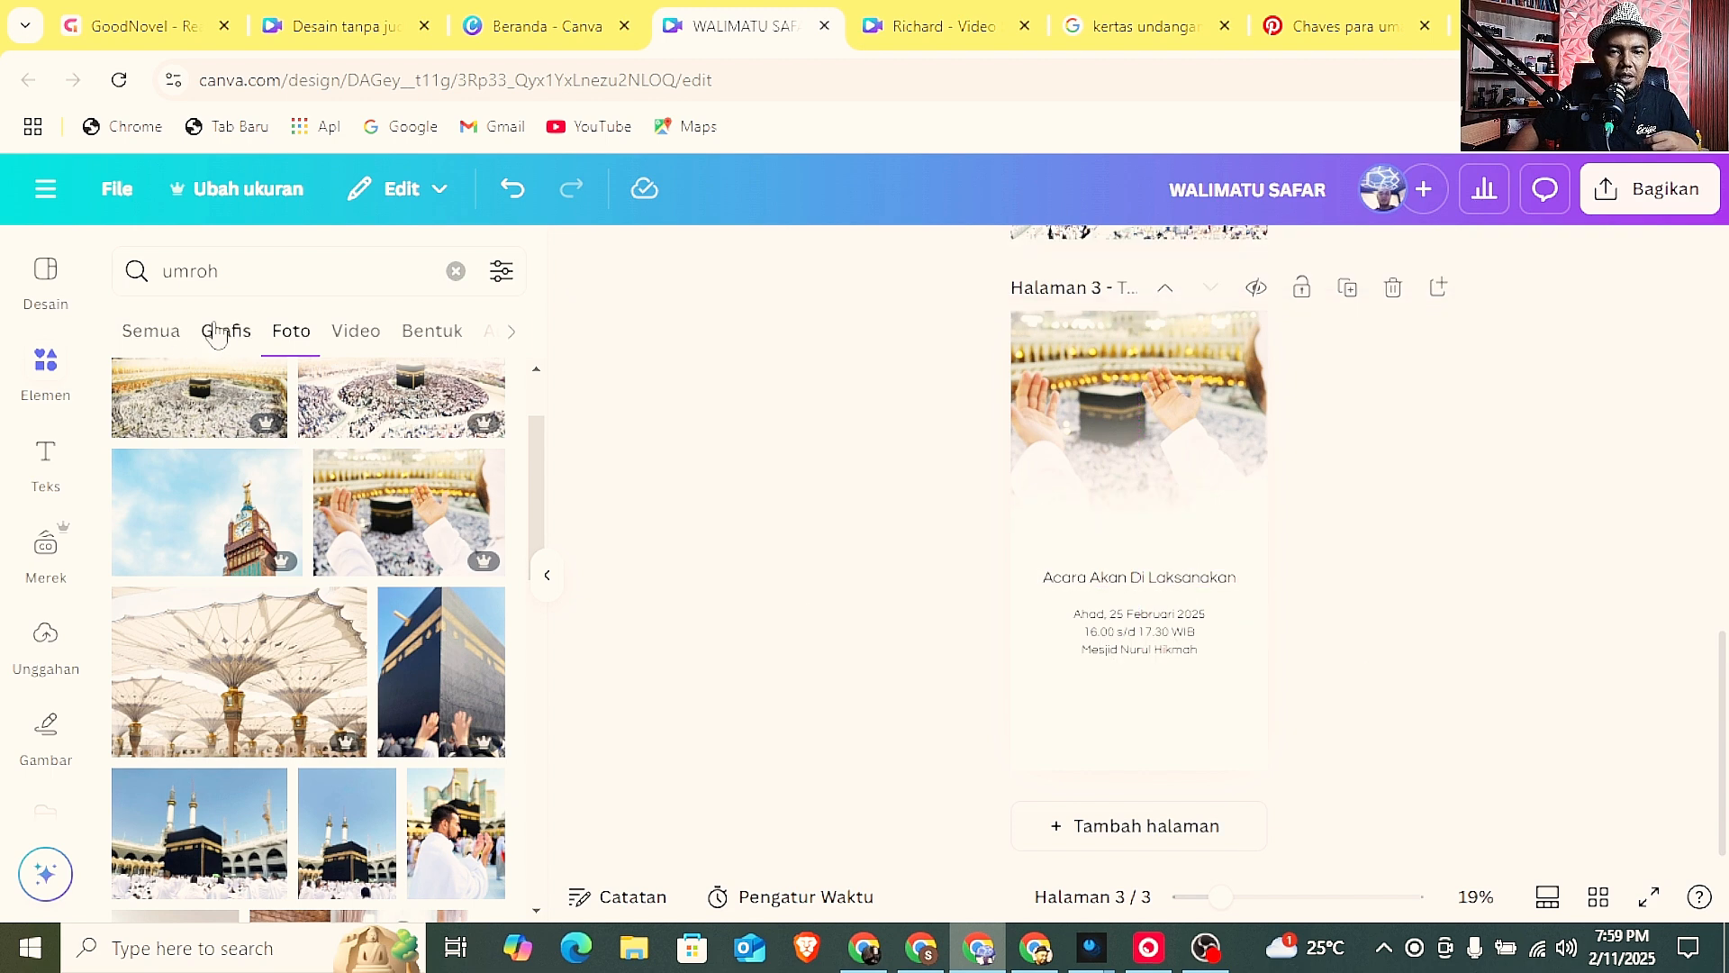
pyautogui.scroll(-10, 314, 593)
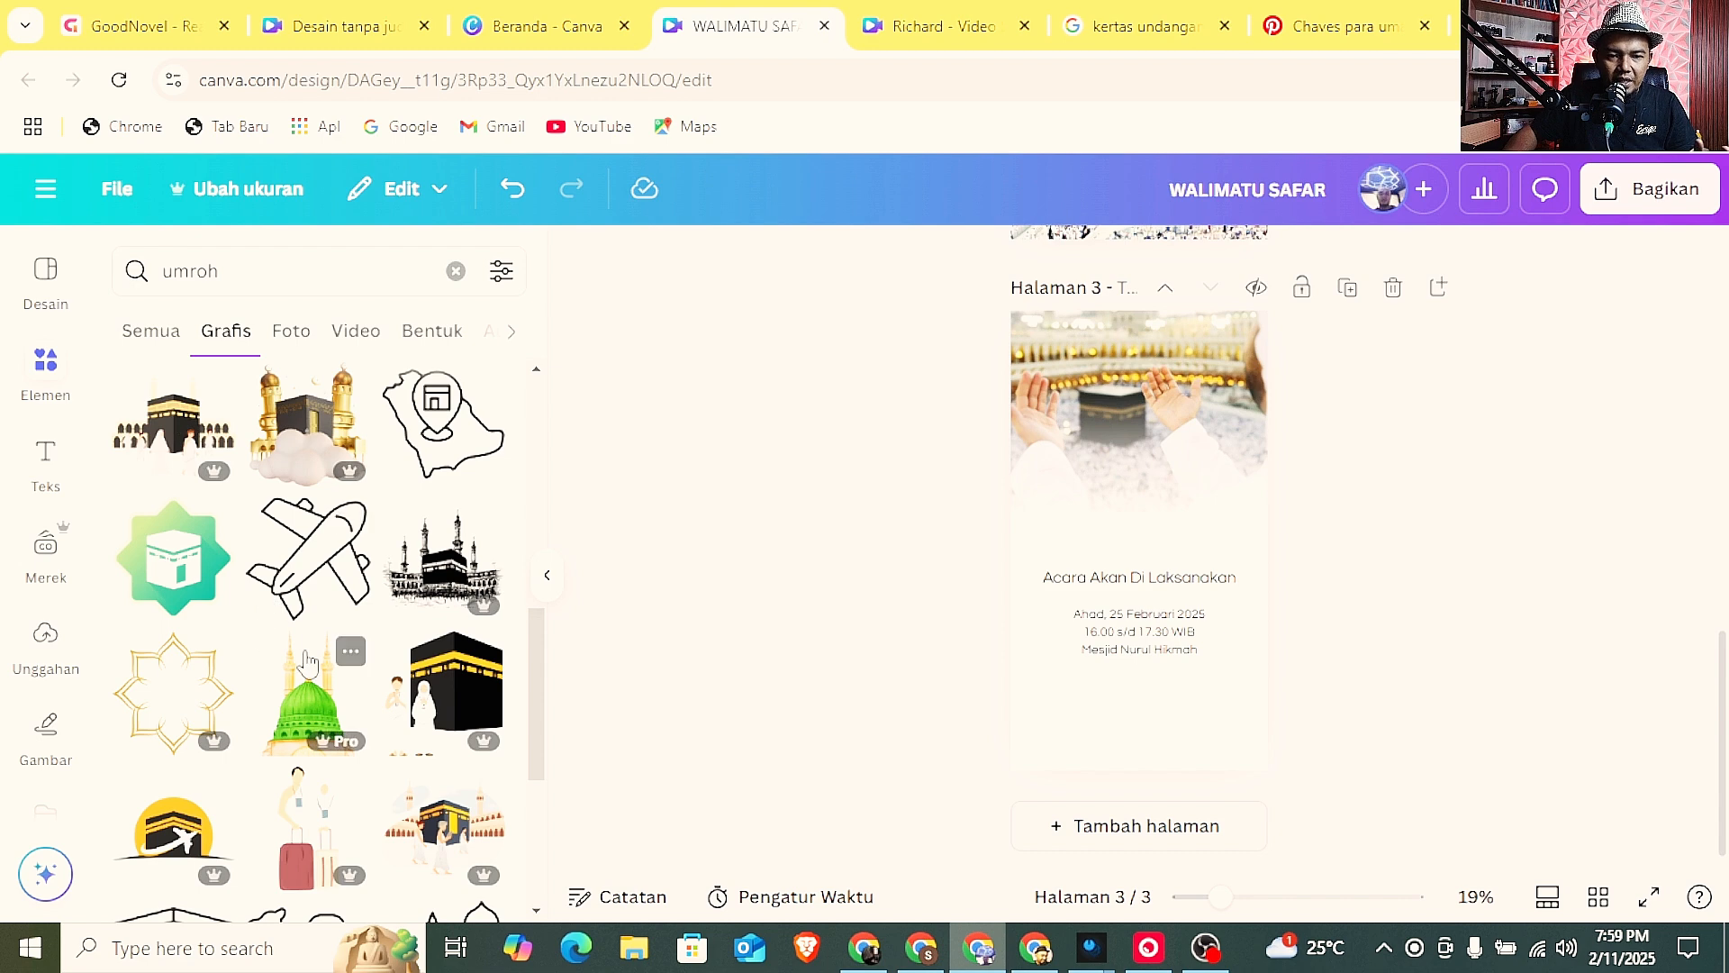
pyautogui.scroll(-2, 270, 605)
# Search the elements for "ramadhan" and show all of the graphics results.
pyautogui.click(445, 277)
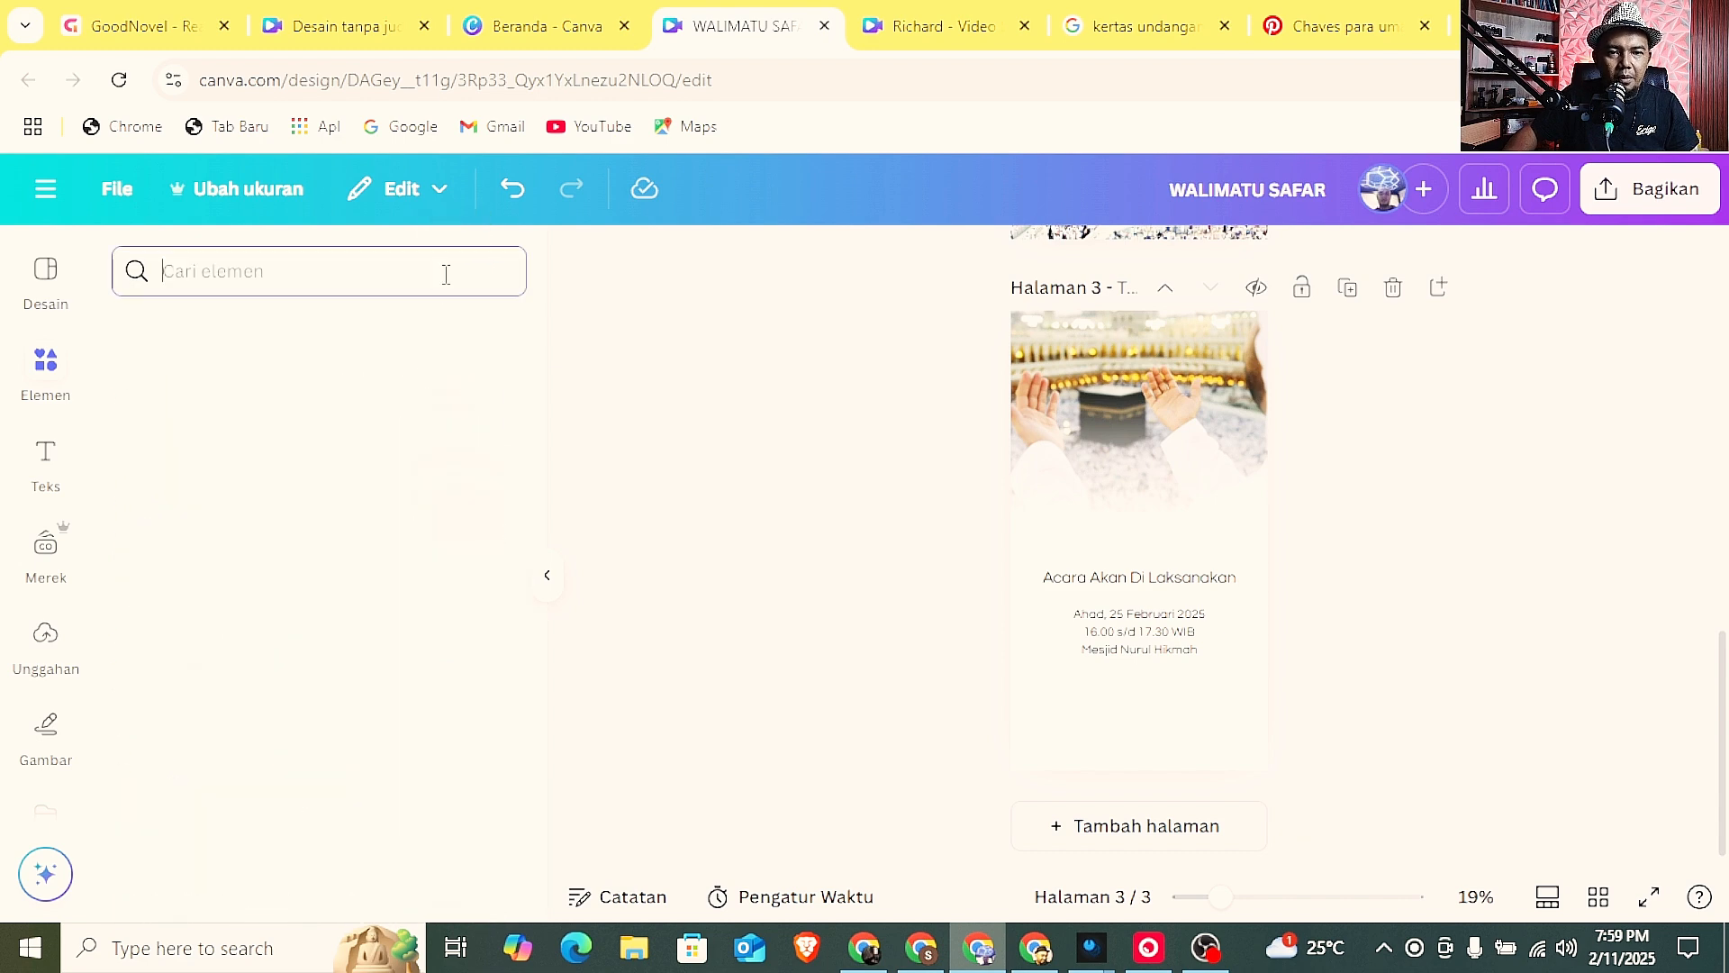
pyautogui.write('ramadhan')
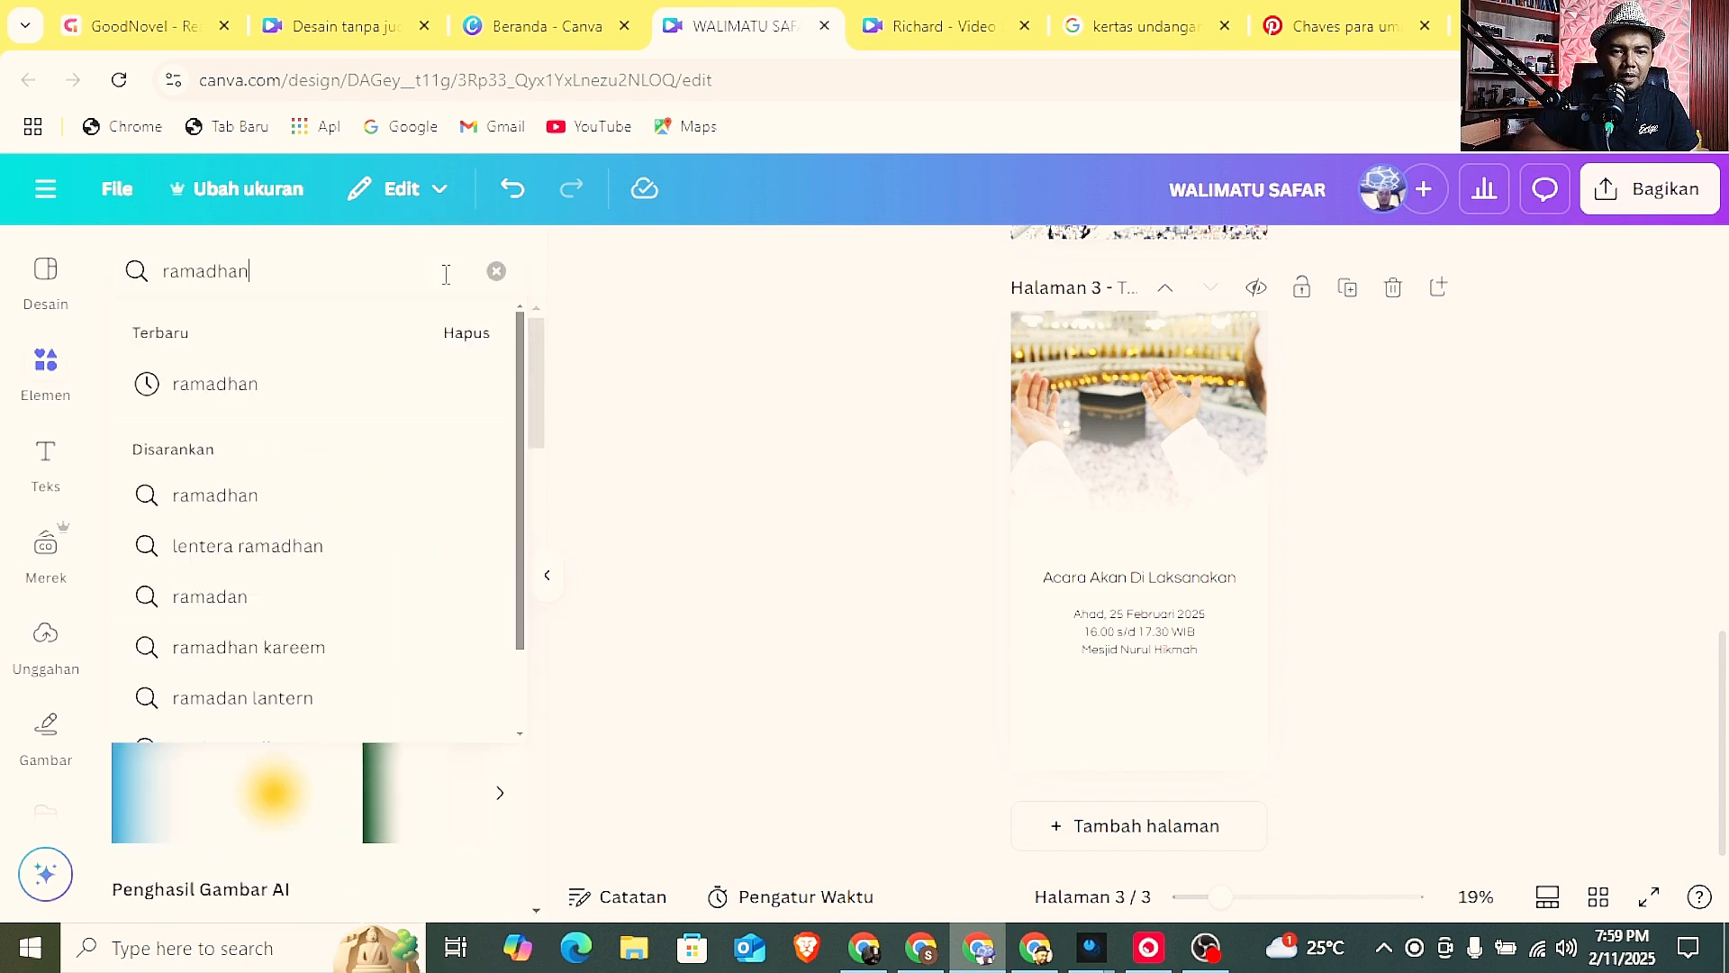
pyautogui.press('Return')
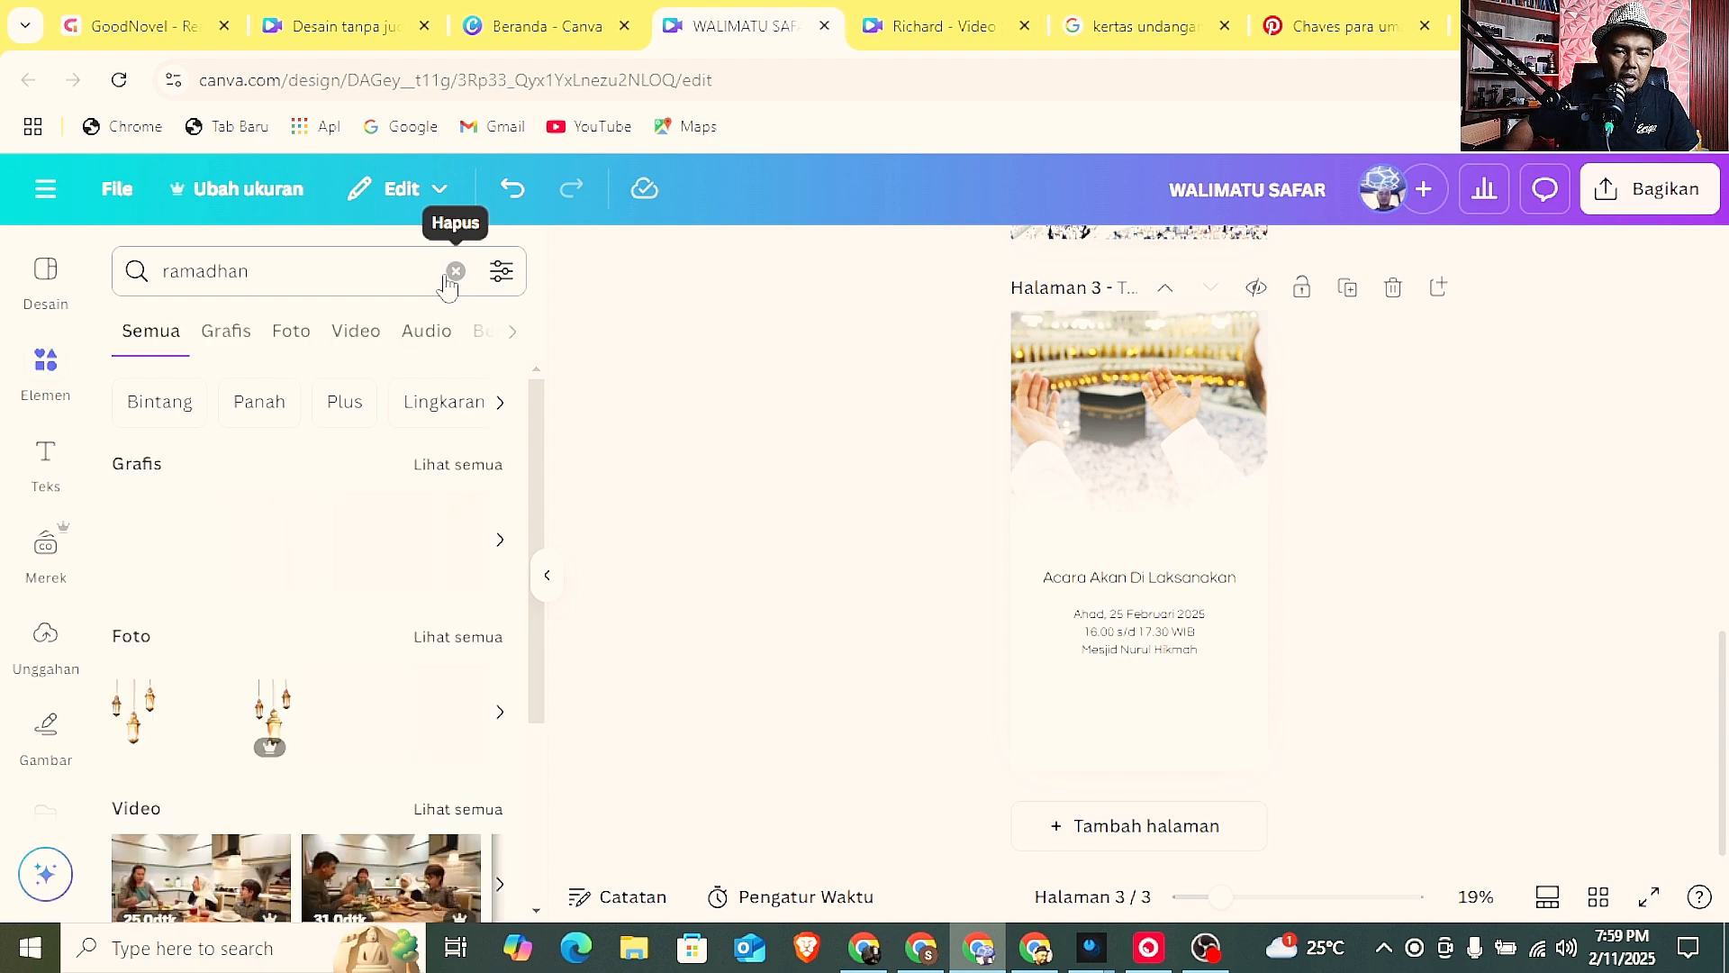
pyautogui.click(461, 477)
# Add the black mosque skyline silhouette graphic to page 3, enlarged to nearly the page width along the bottom.
pyautogui.scroll(-2, 412, 493)
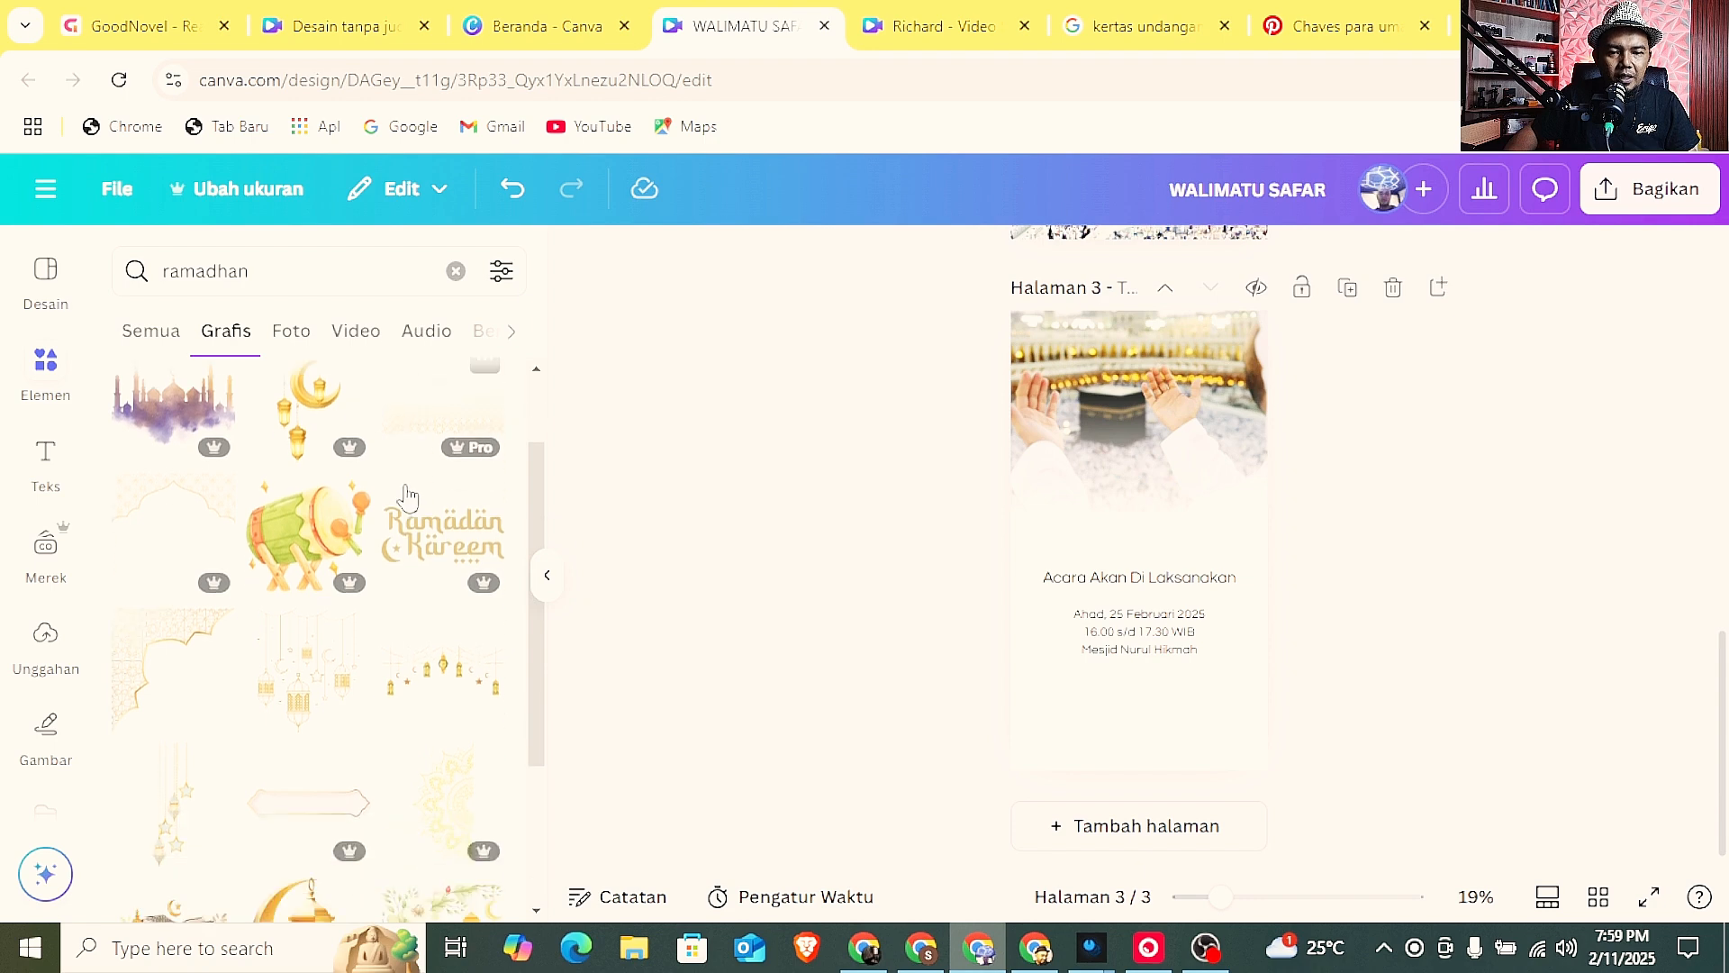
pyautogui.scroll(-5, 408, 496)
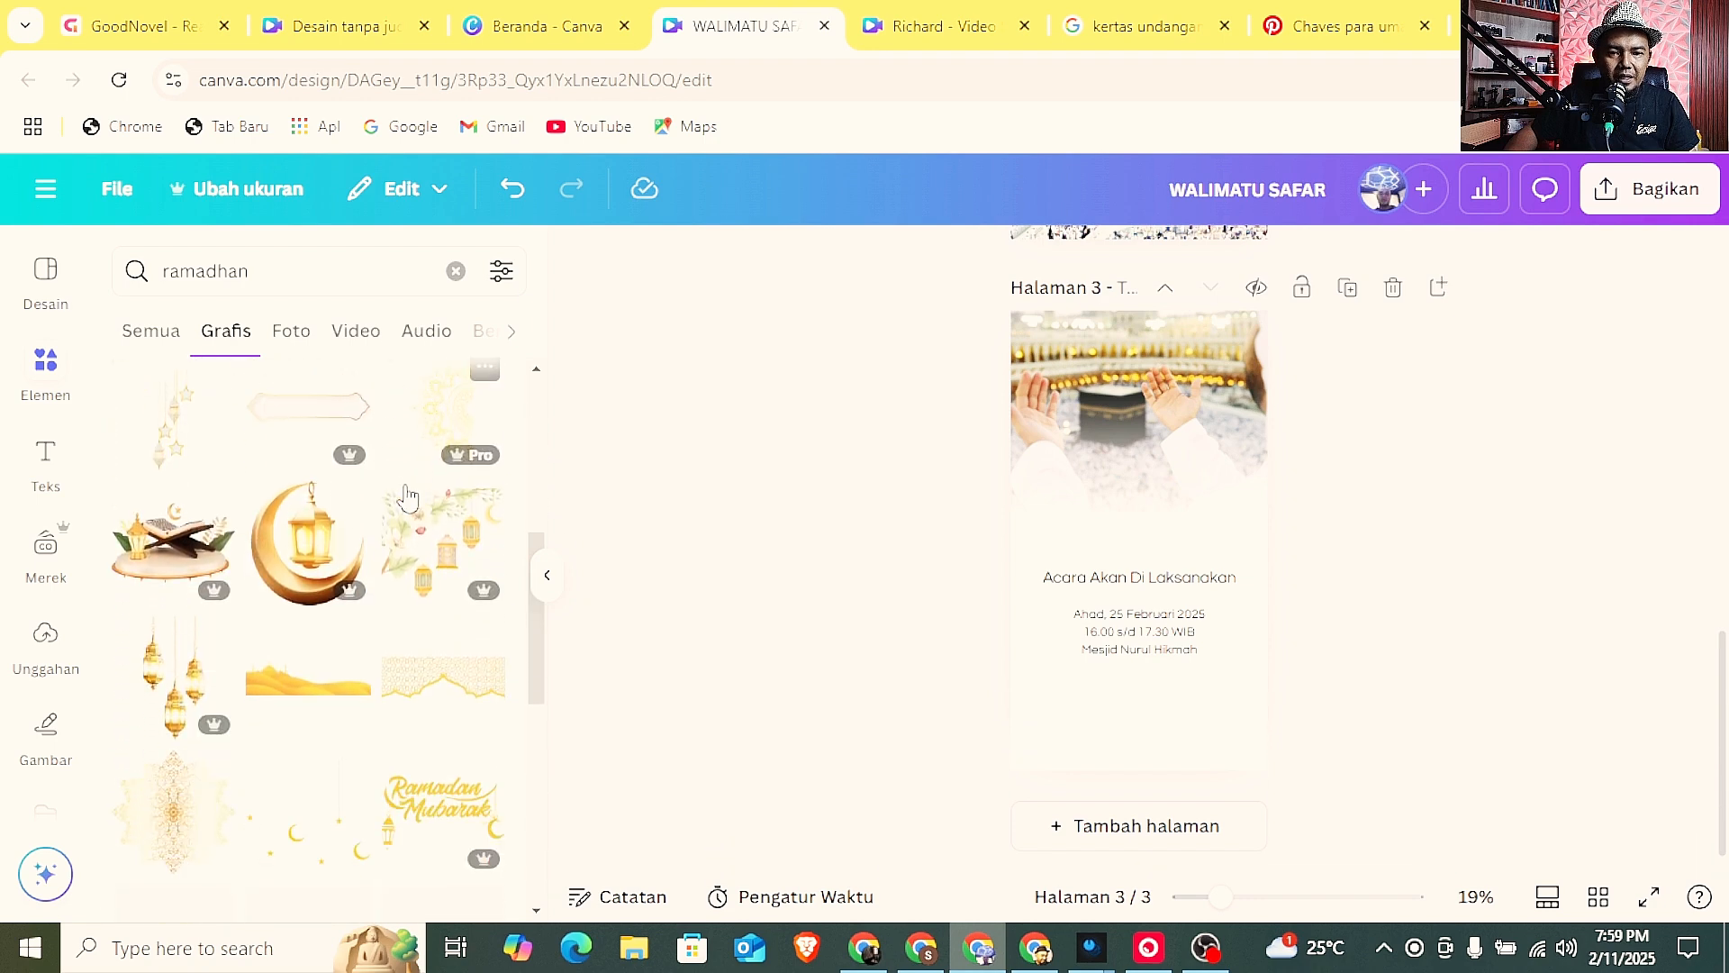
pyautogui.scroll(-3, 408, 497)
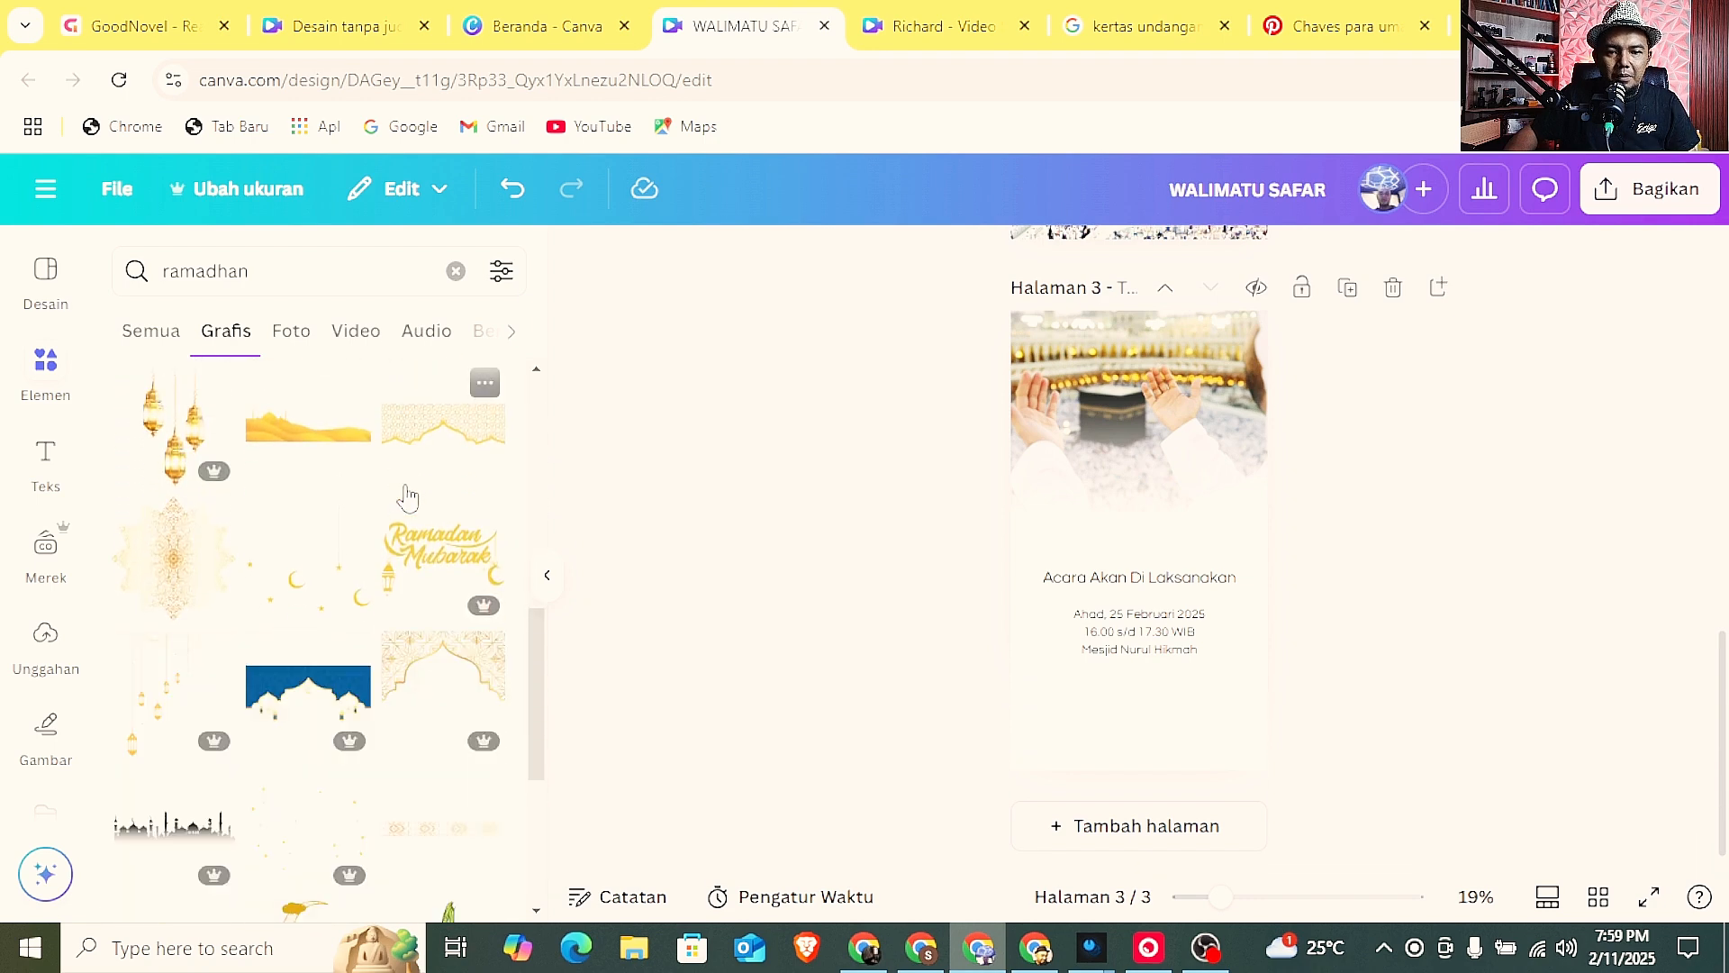
pyautogui.scroll(-1, 406, 495)
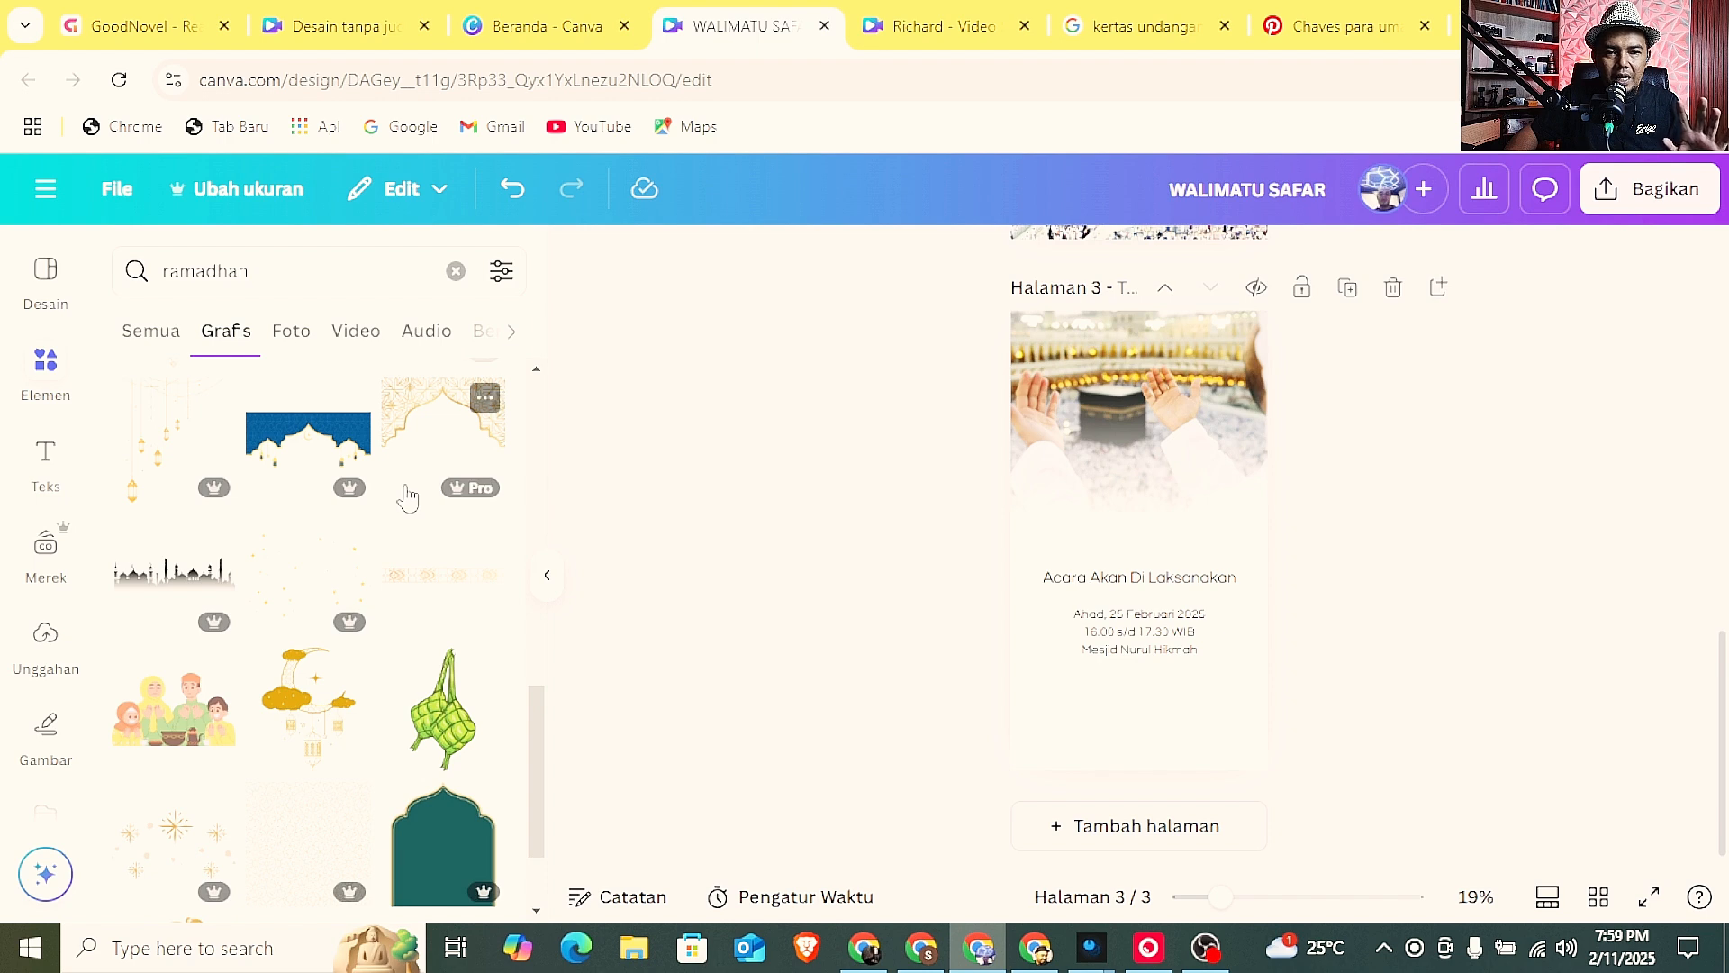
pyautogui.click(171, 574)
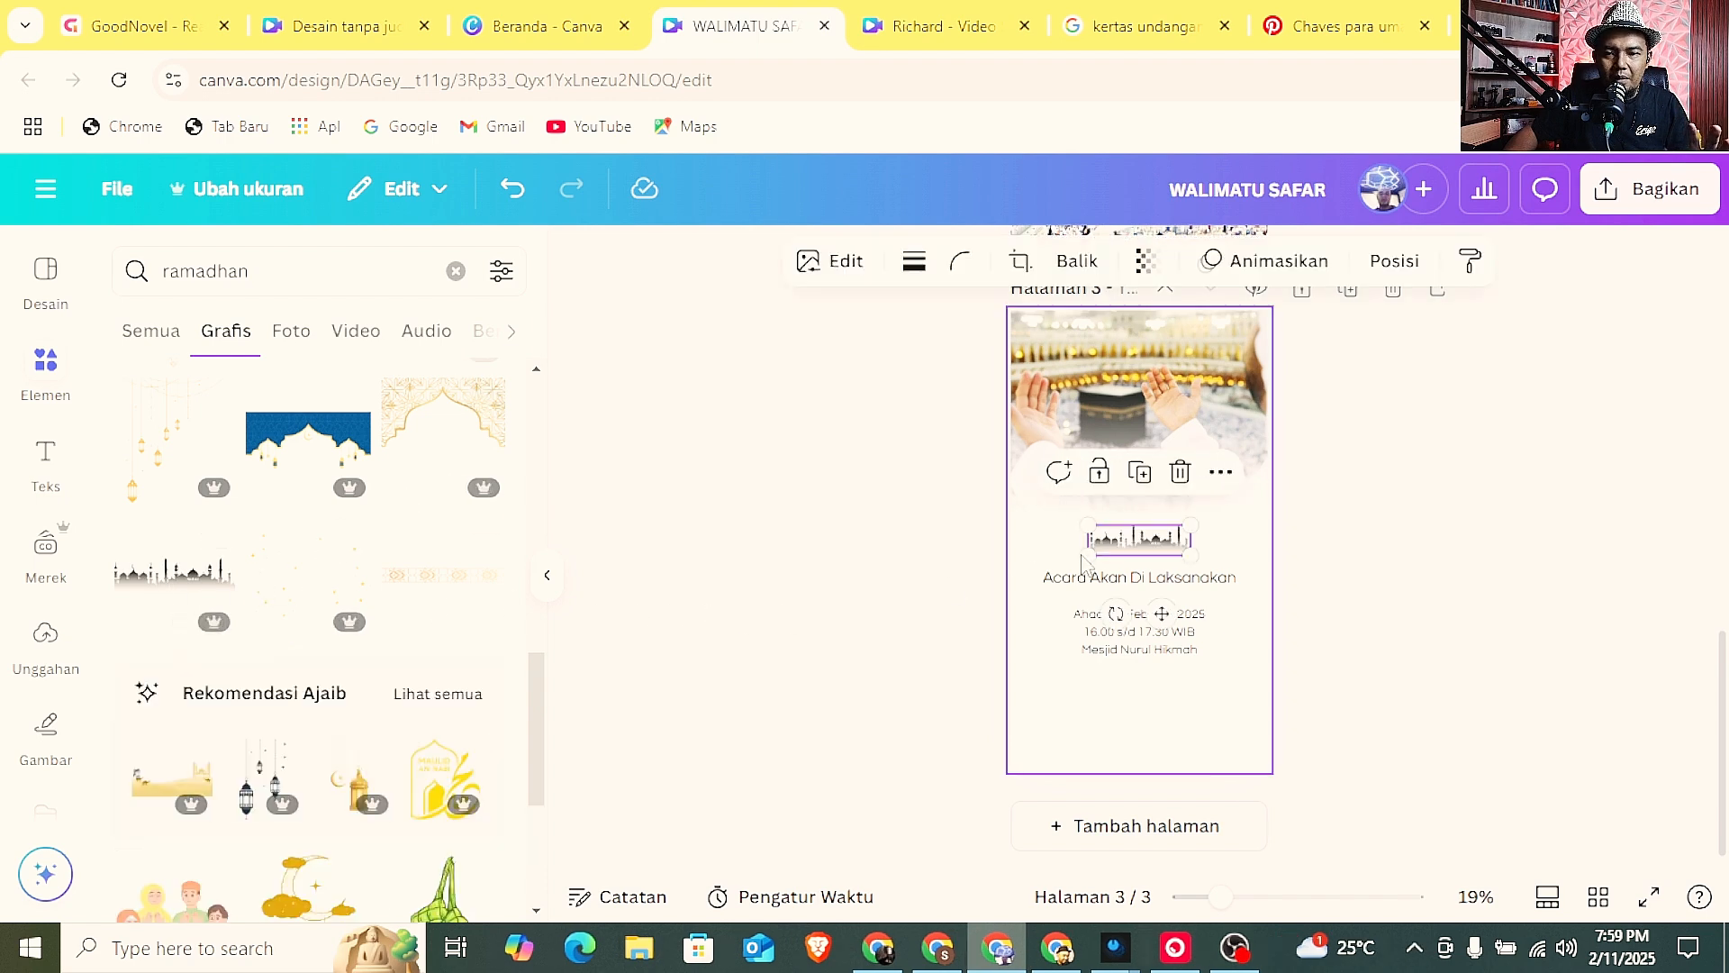
pyautogui.moveTo(1133, 551); pyautogui.dragTo(1267, 694)
pyautogui.click(1455, 685)
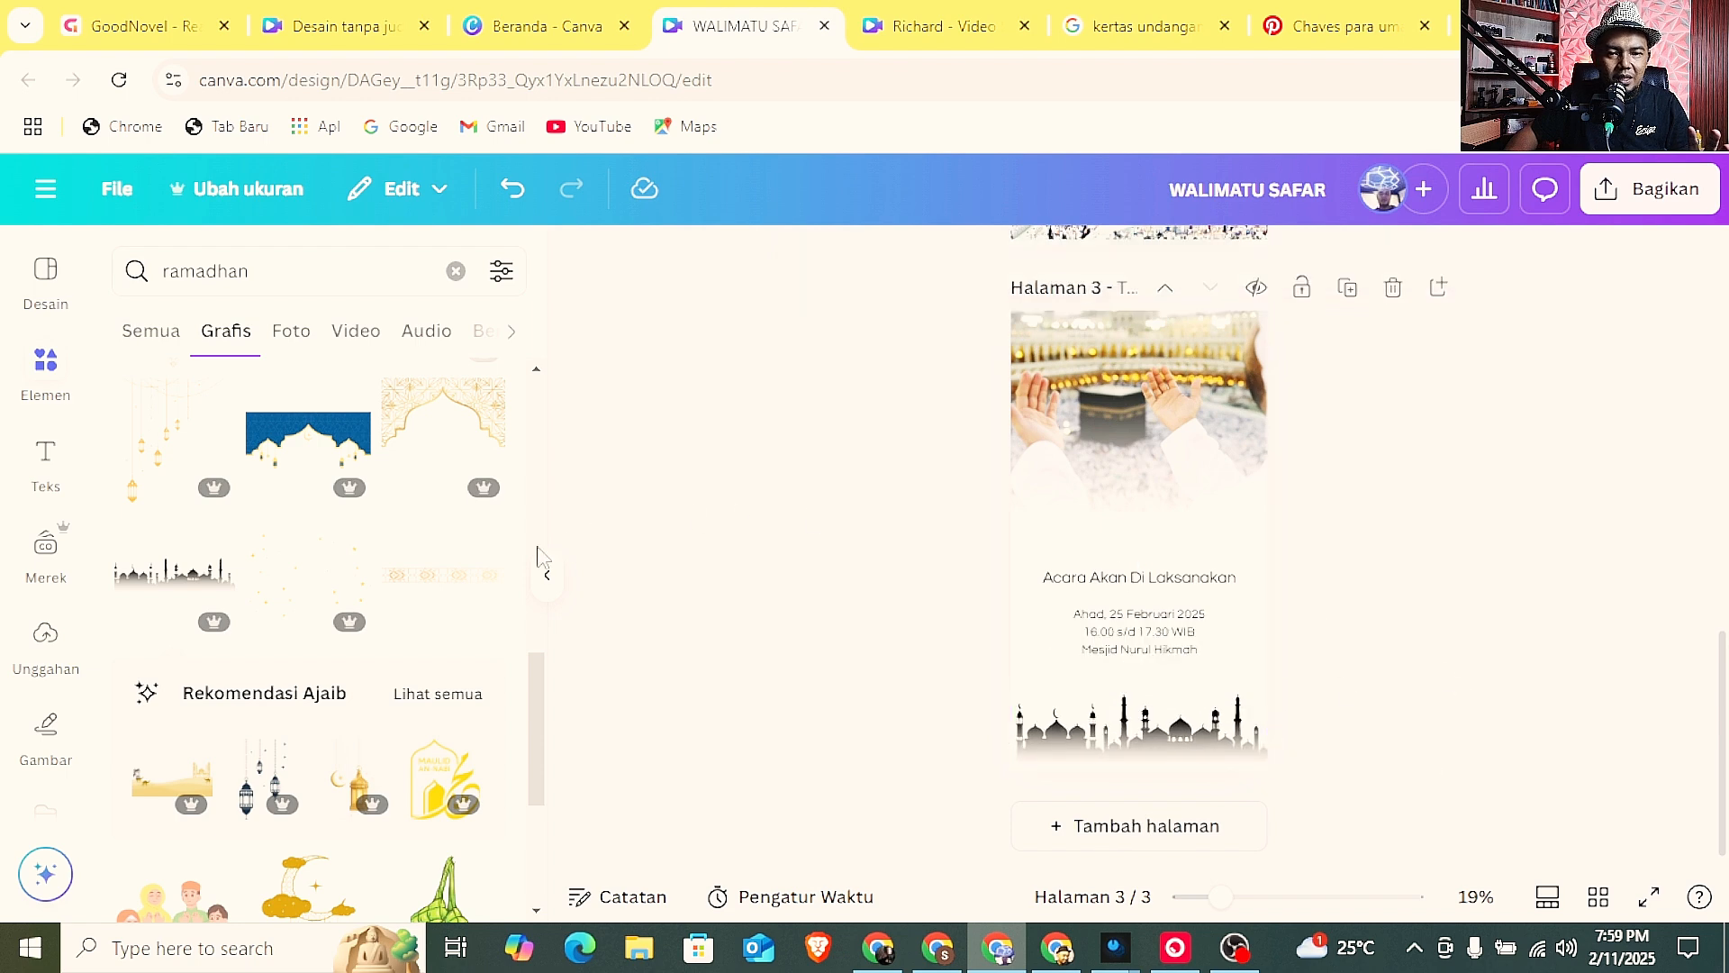
# Add the gold star-pattern border strip to page 3, stretched across the full page width above the "Acara Akan Di Laksanakan" heading.
pyautogui.click(414, 581)
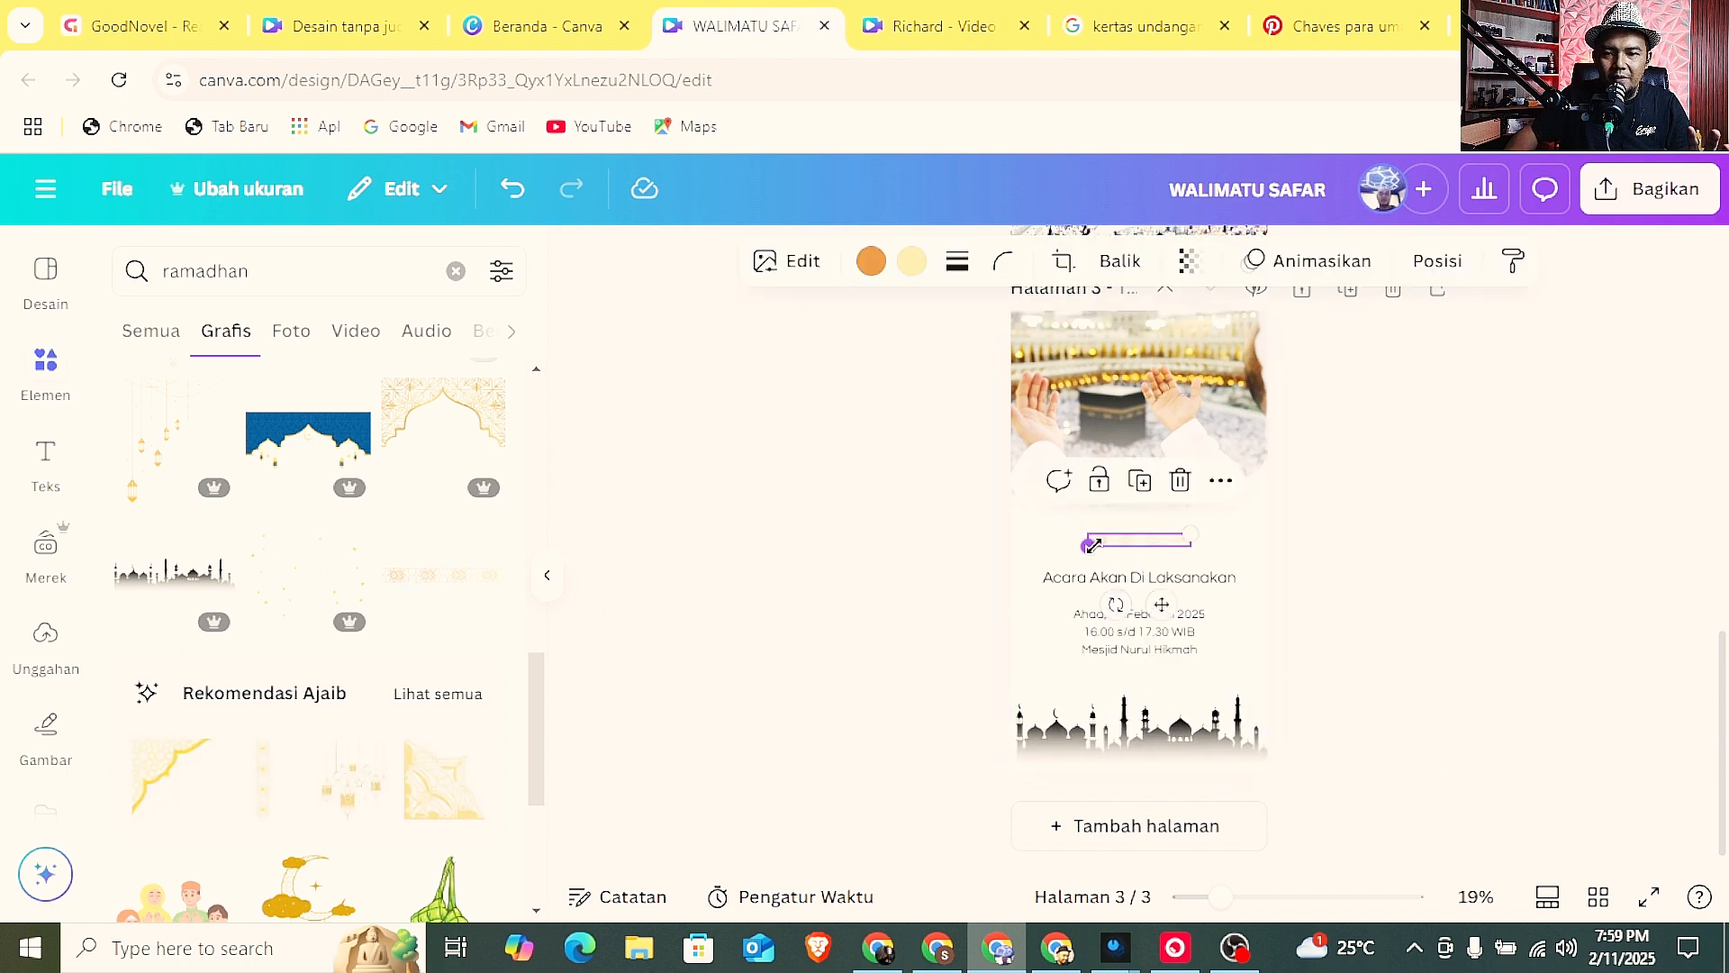
pyautogui.moveTo(1094, 544); pyautogui.dragTo(1010, 553)
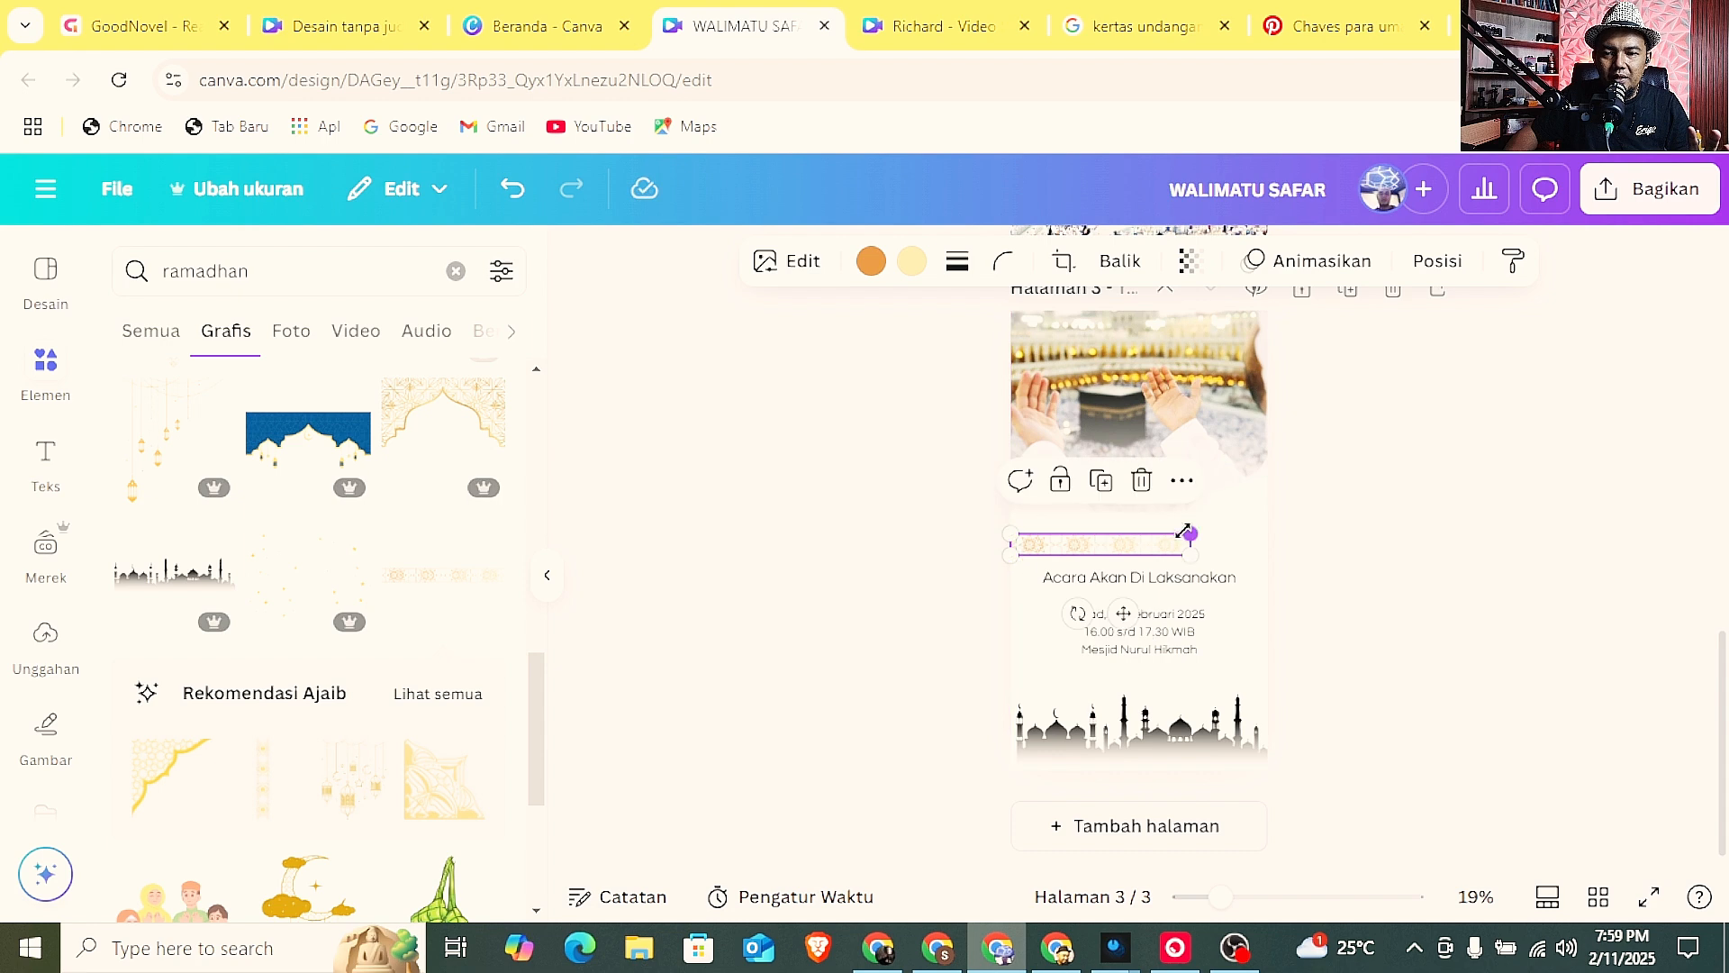
pyautogui.moveTo(1184, 532); pyautogui.dragTo(1267, 532)
pyautogui.click(1384, 533)
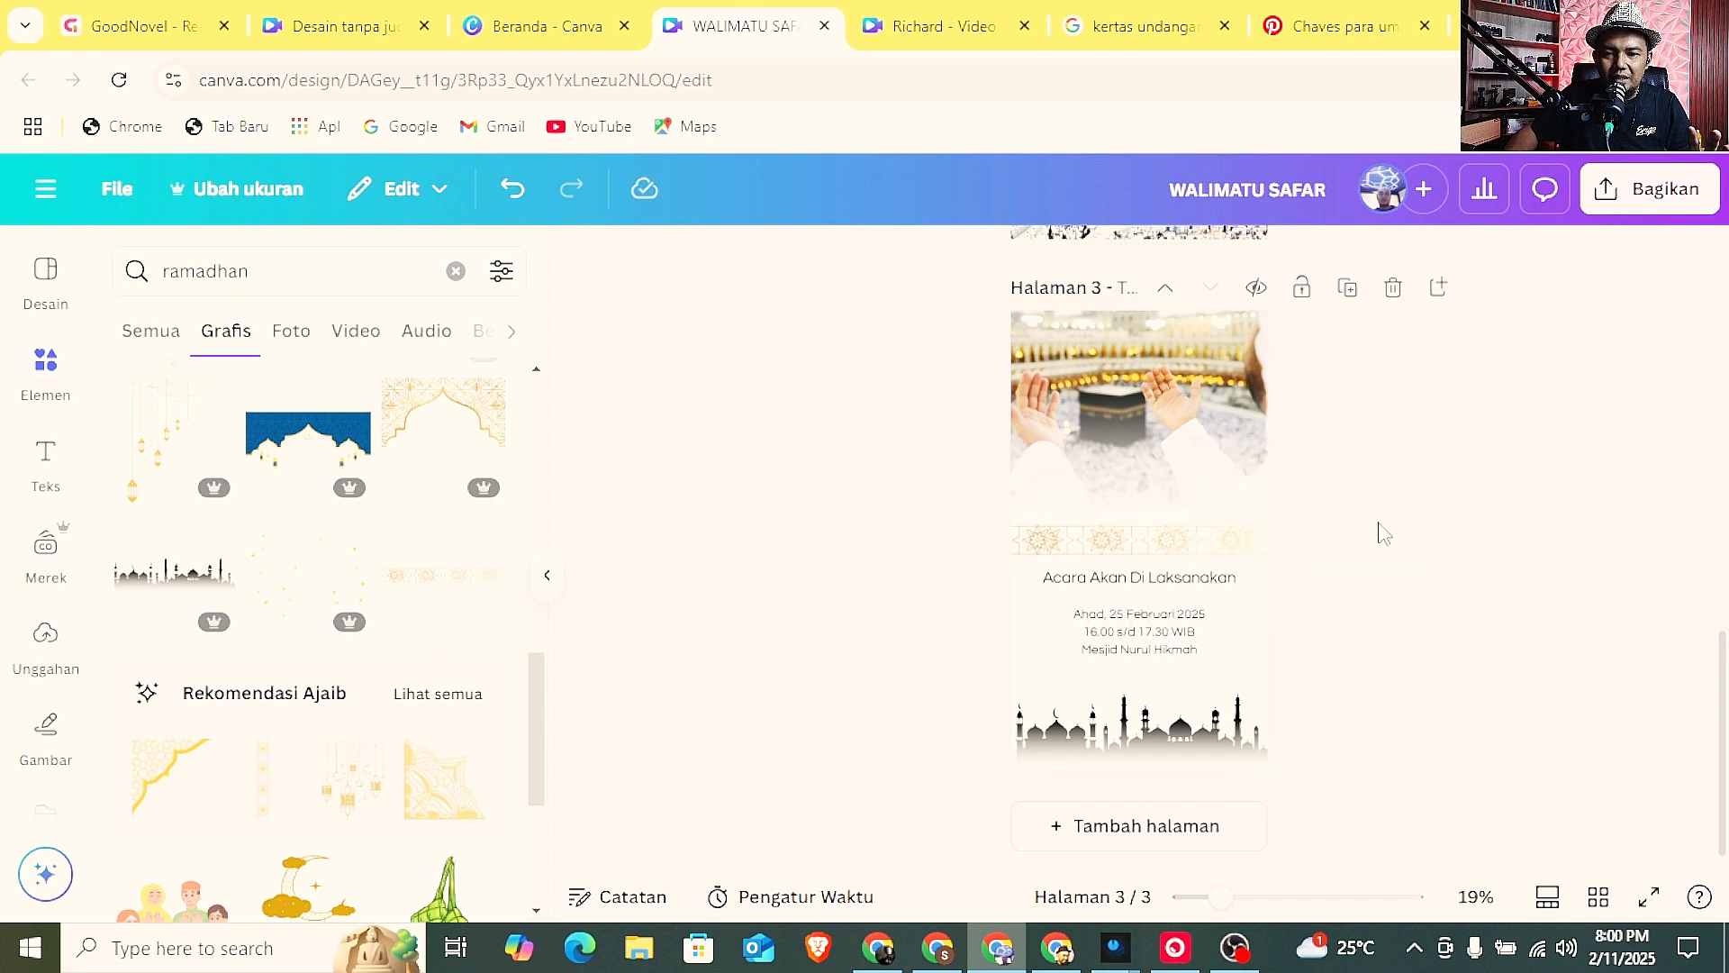
# Move the heading and the event details slightly lower on page 3, spaced between the gold border and the mosque silhouette.
pyautogui.moveTo(1165, 636); pyautogui.dragTo(1164, 659)
pyautogui.click(1324, 610)
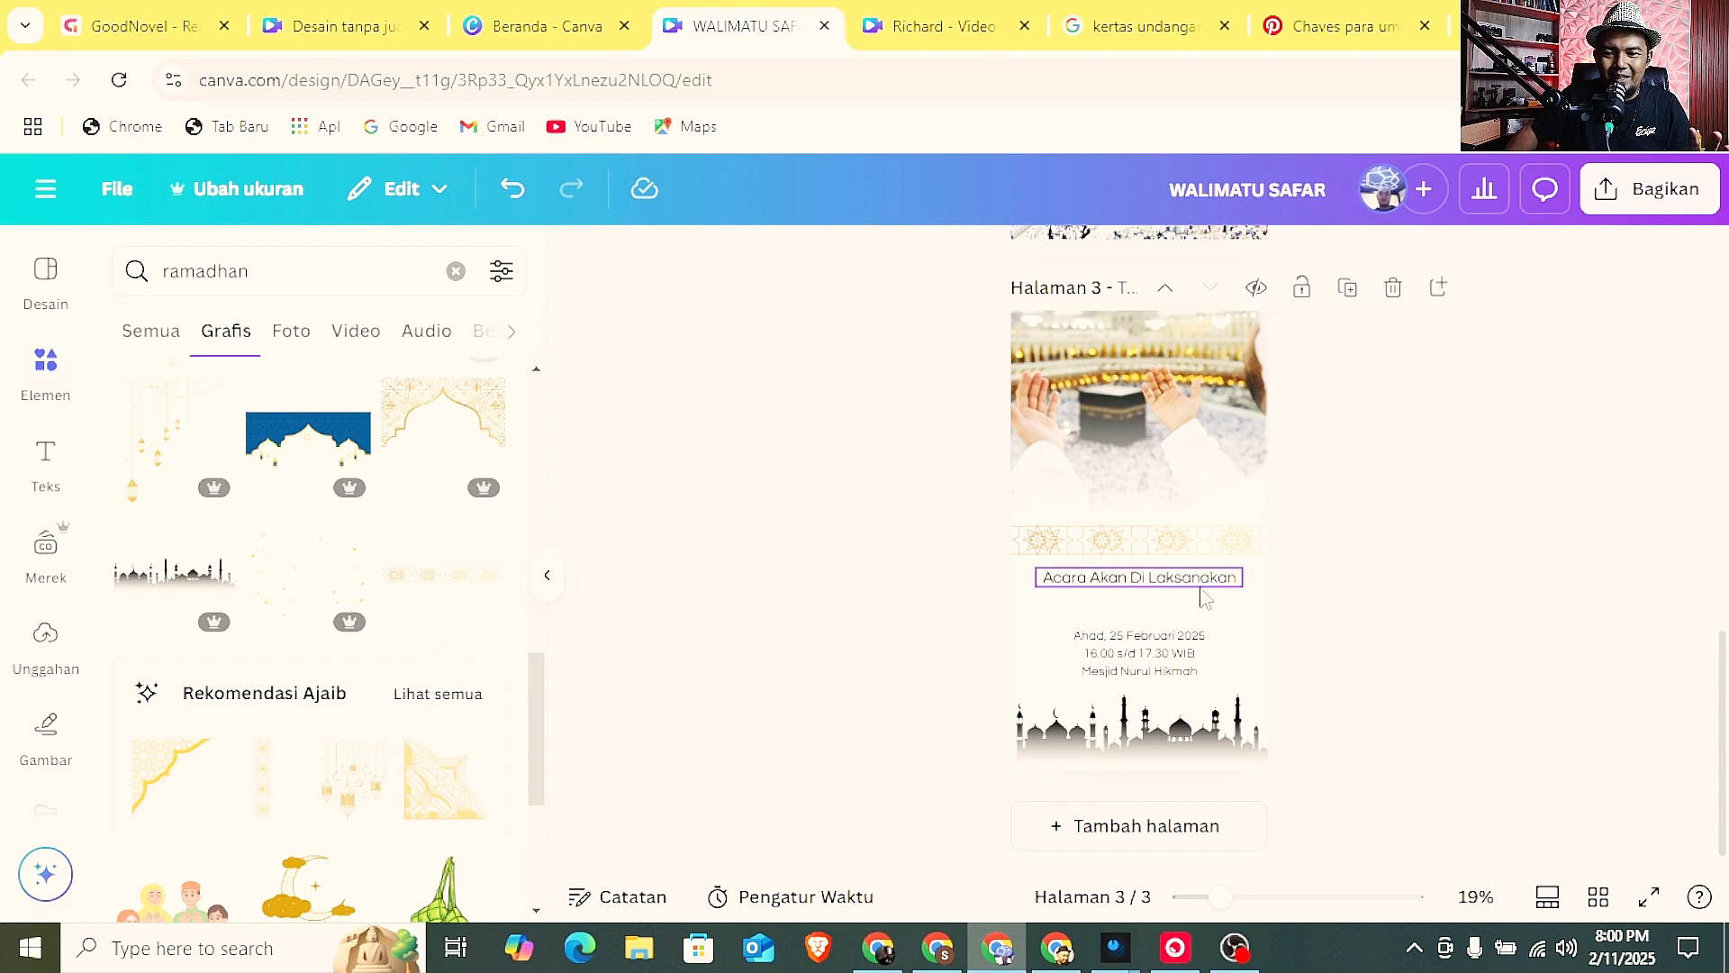
pyautogui.moveTo(1195, 587); pyautogui.dragTo(1210, 632)
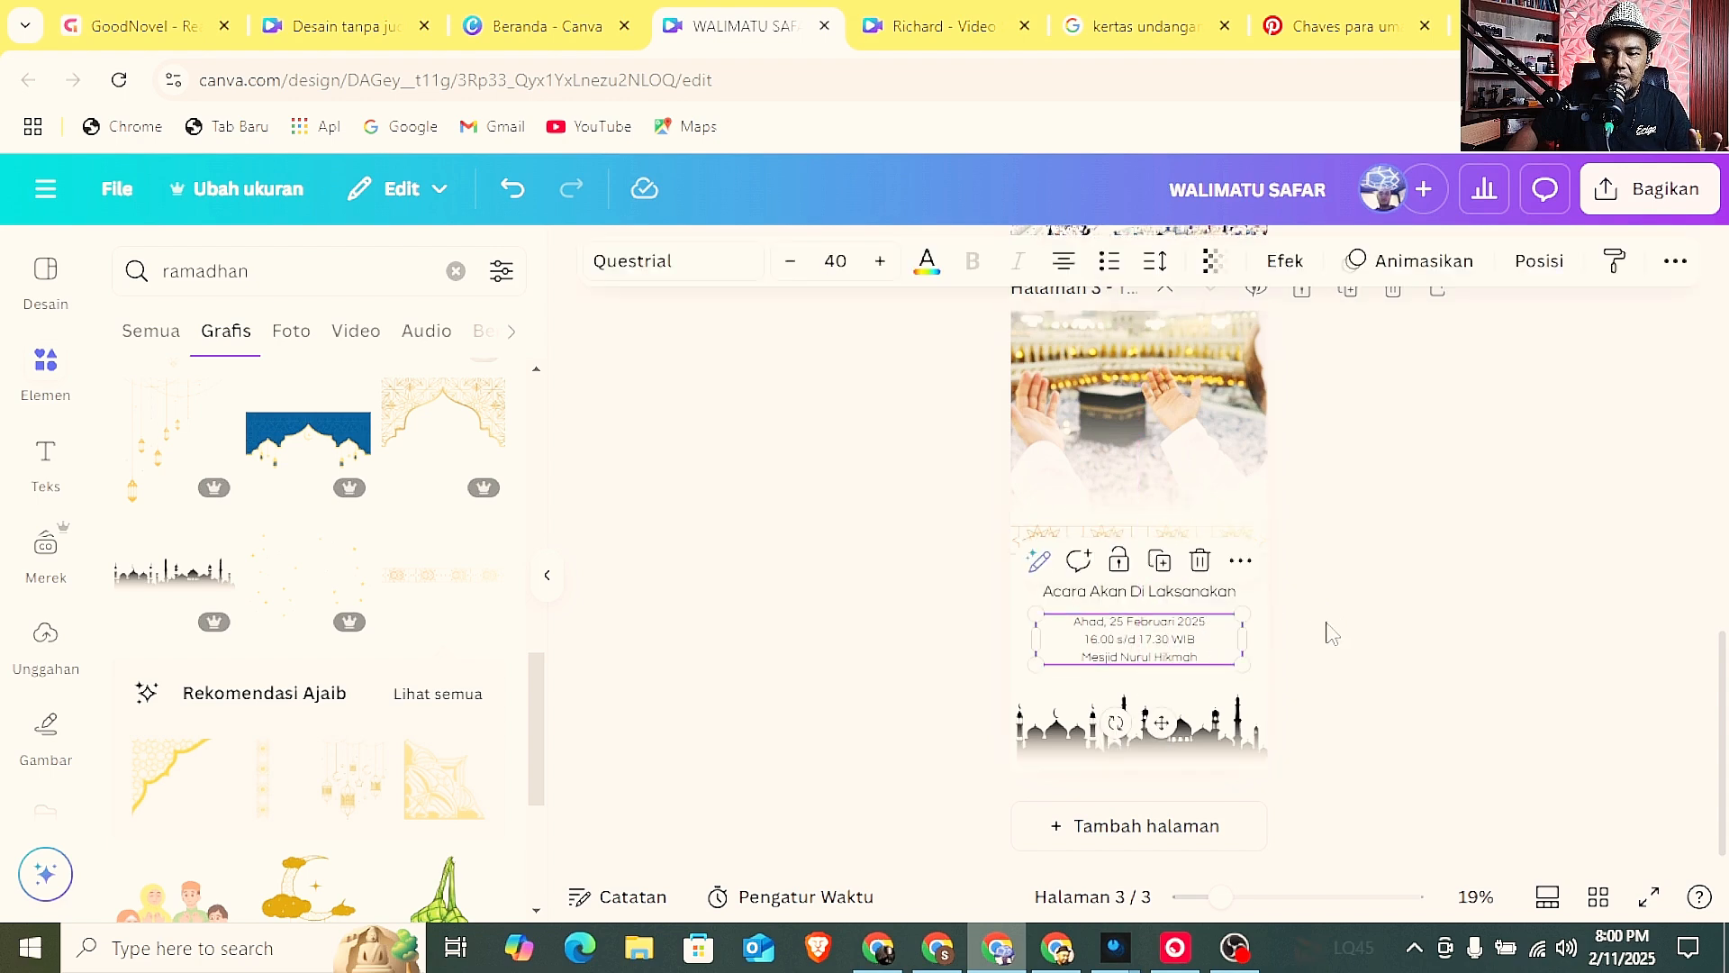
pyautogui.click(1323, 629)
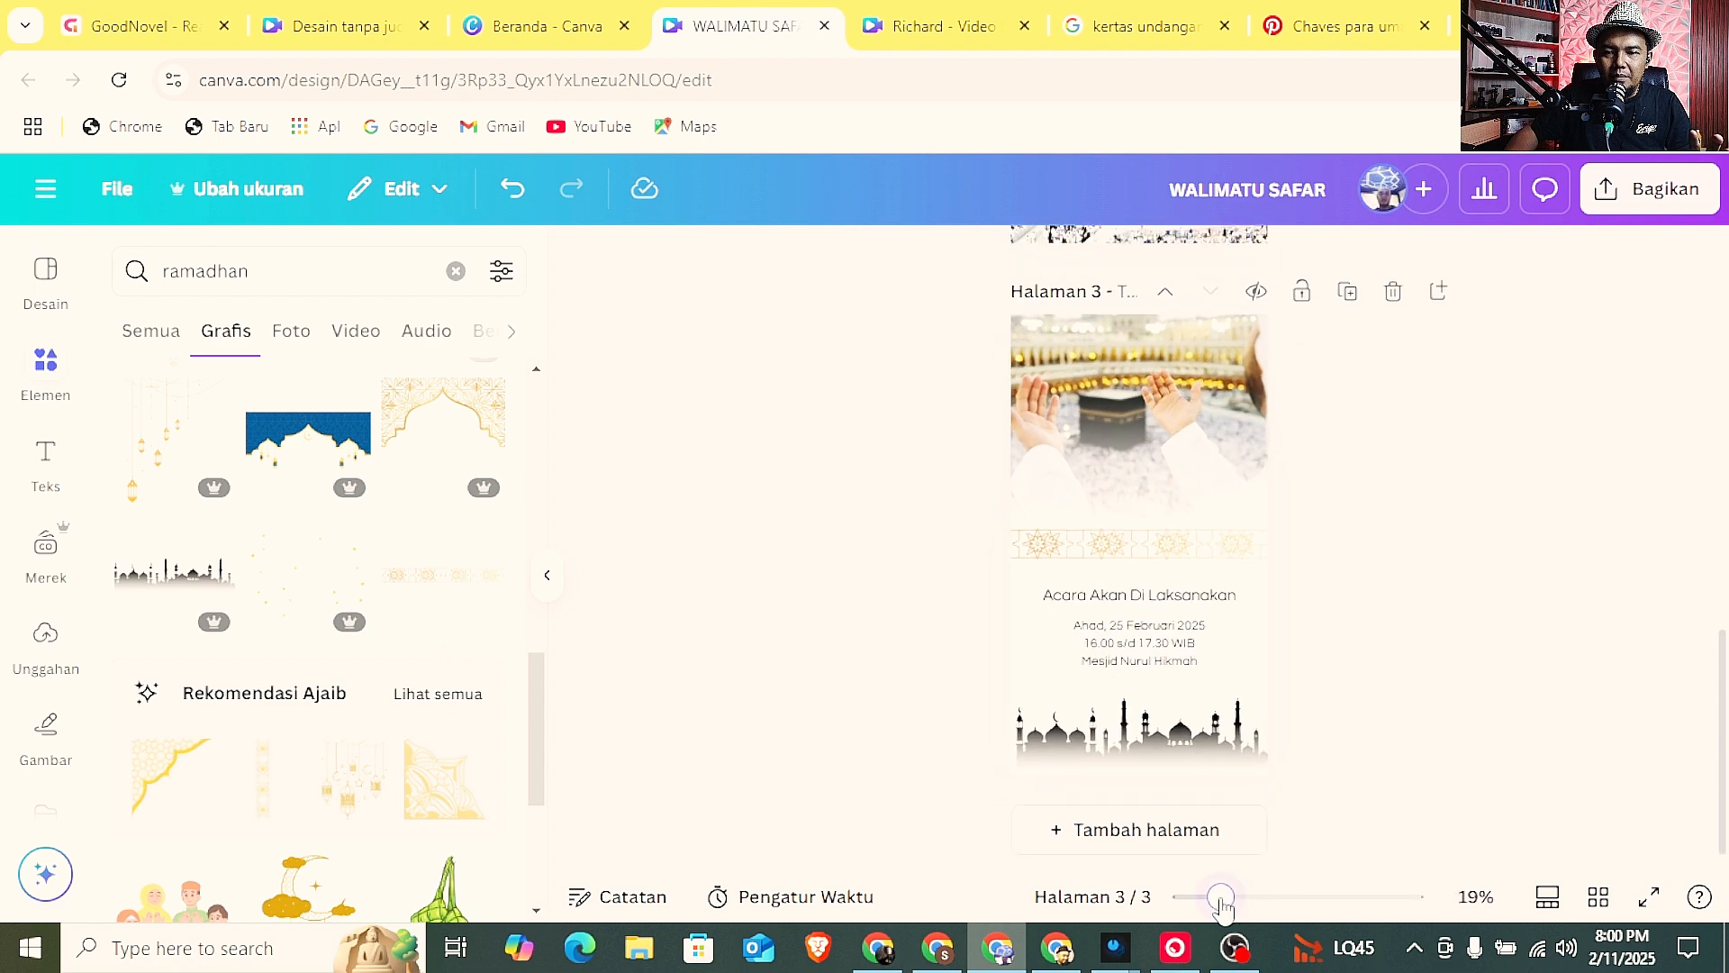
# Preview the three invitation pages in full screen, from page 1 to page 3, and return to the editor.
pyautogui.moveTo(1232, 907)
pyautogui.mouseDown()
pyautogui.moveTo(1189, 912)
pyautogui.moveTo(1213, 909)
pyautogui.mouseUp()
pyautogui.scroll(4, 1139, 630)
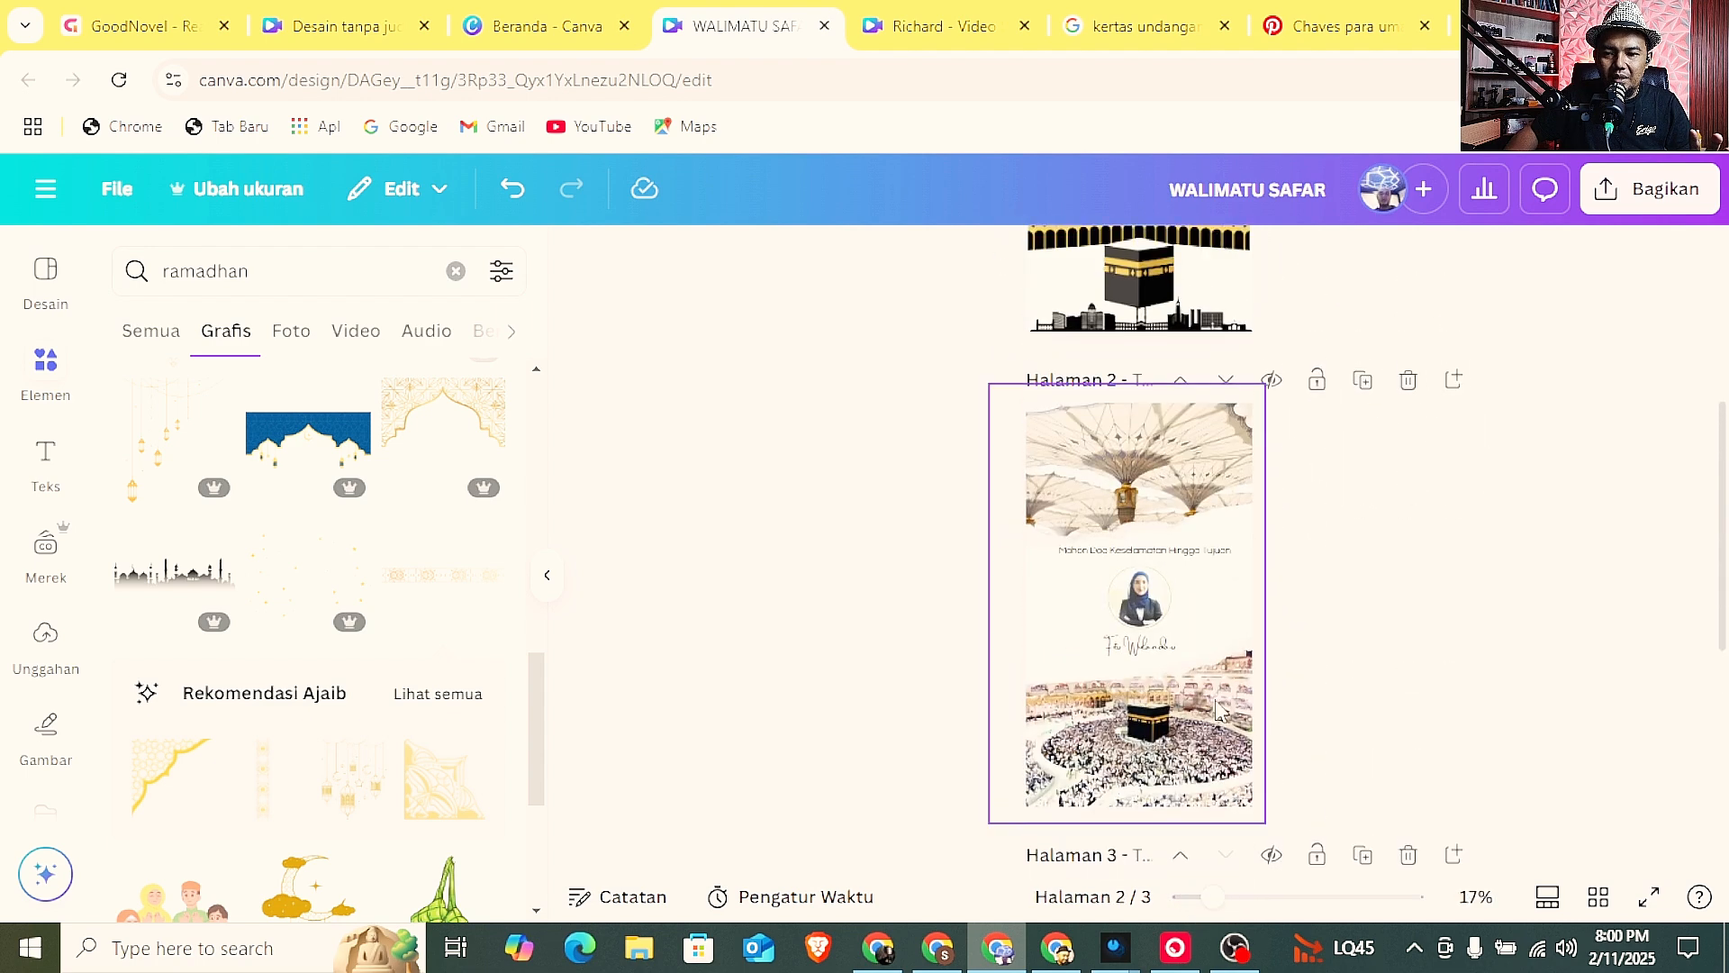
pyautogui.click(1647, 897)
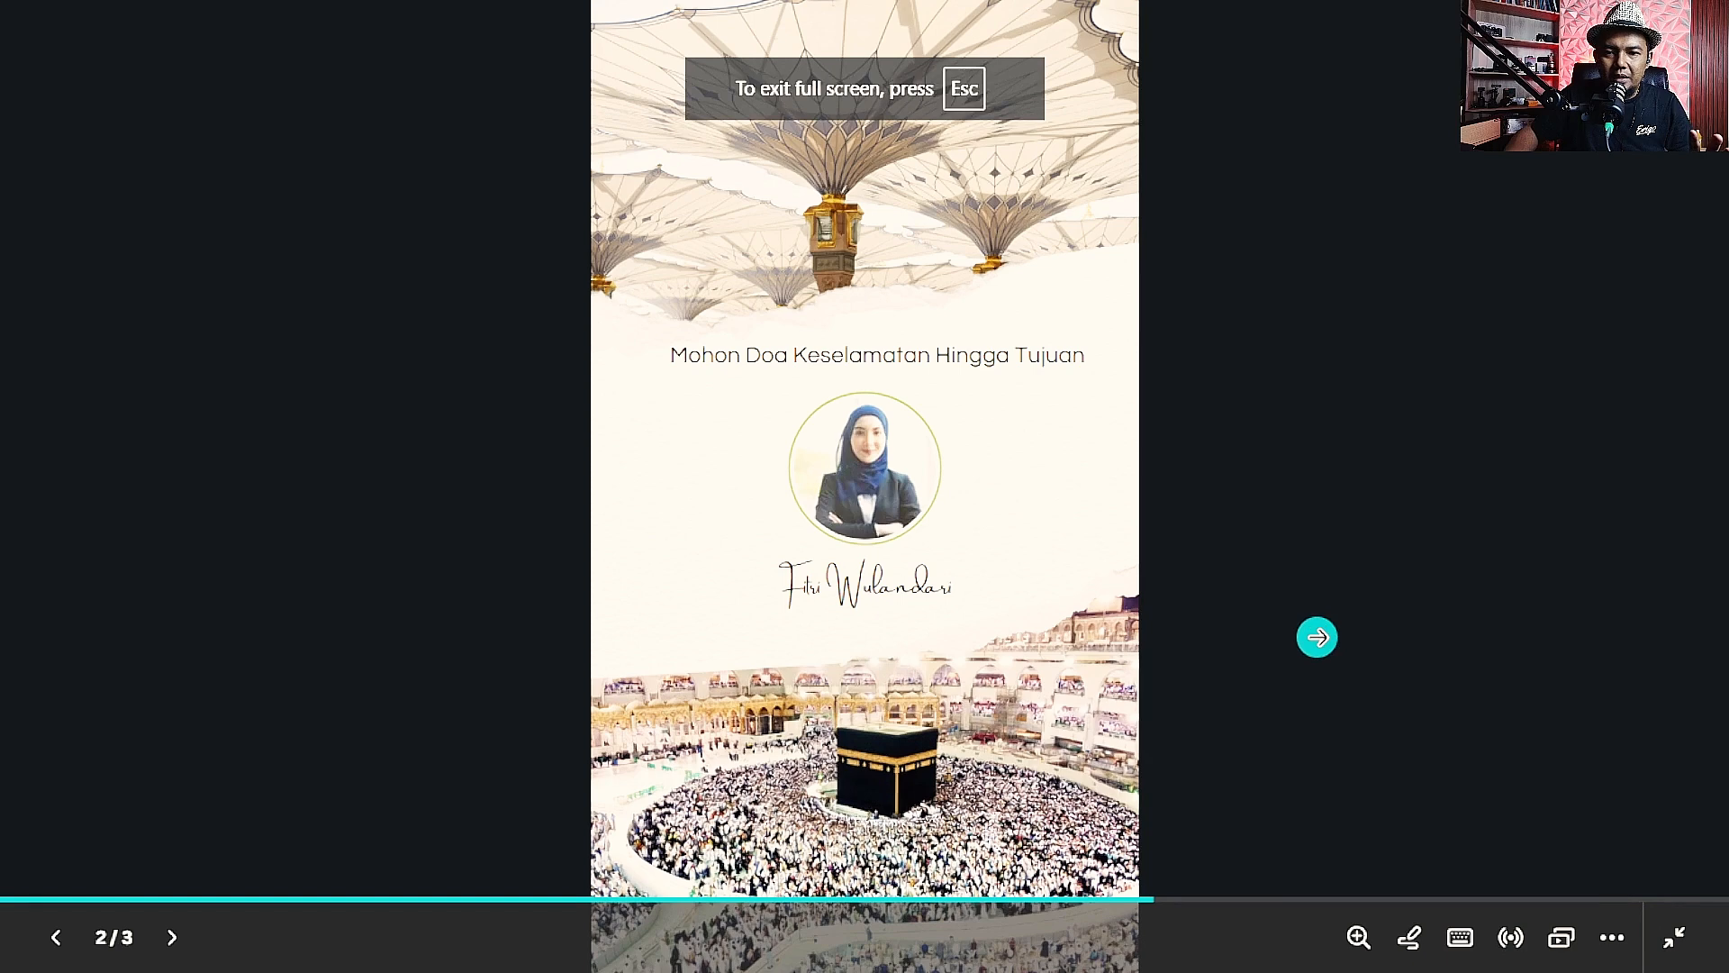
pyautogui.press('Left')
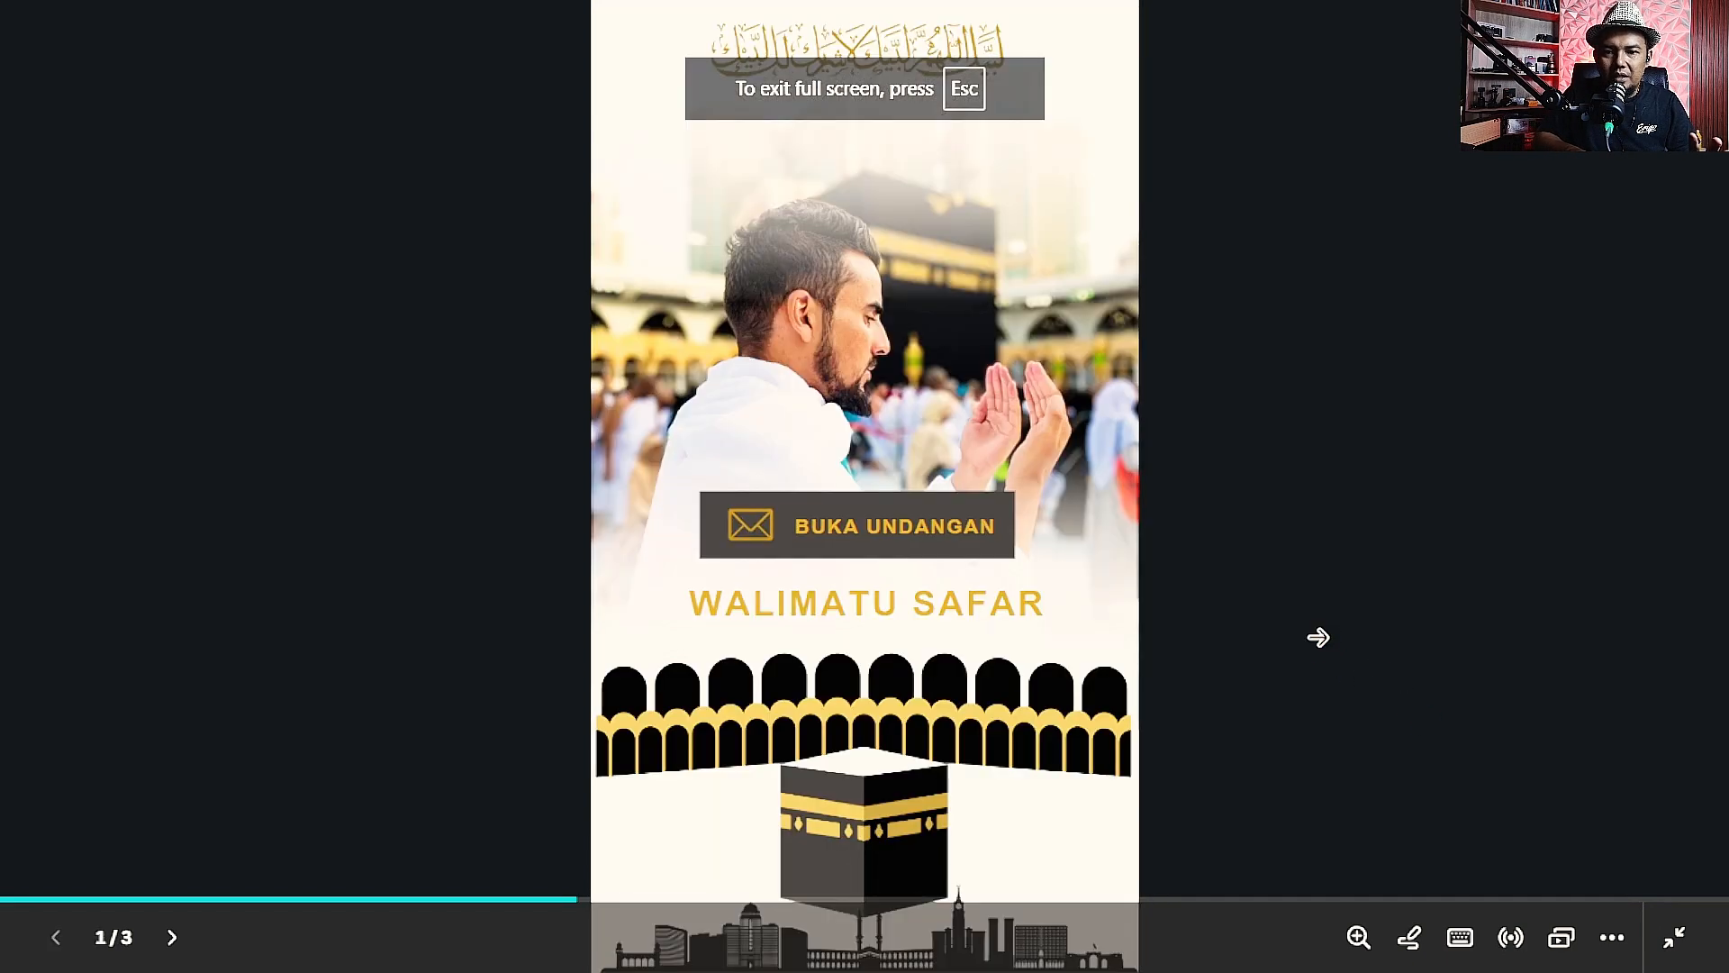
pyautogui.press('Right')
pyautogui.press('Right')
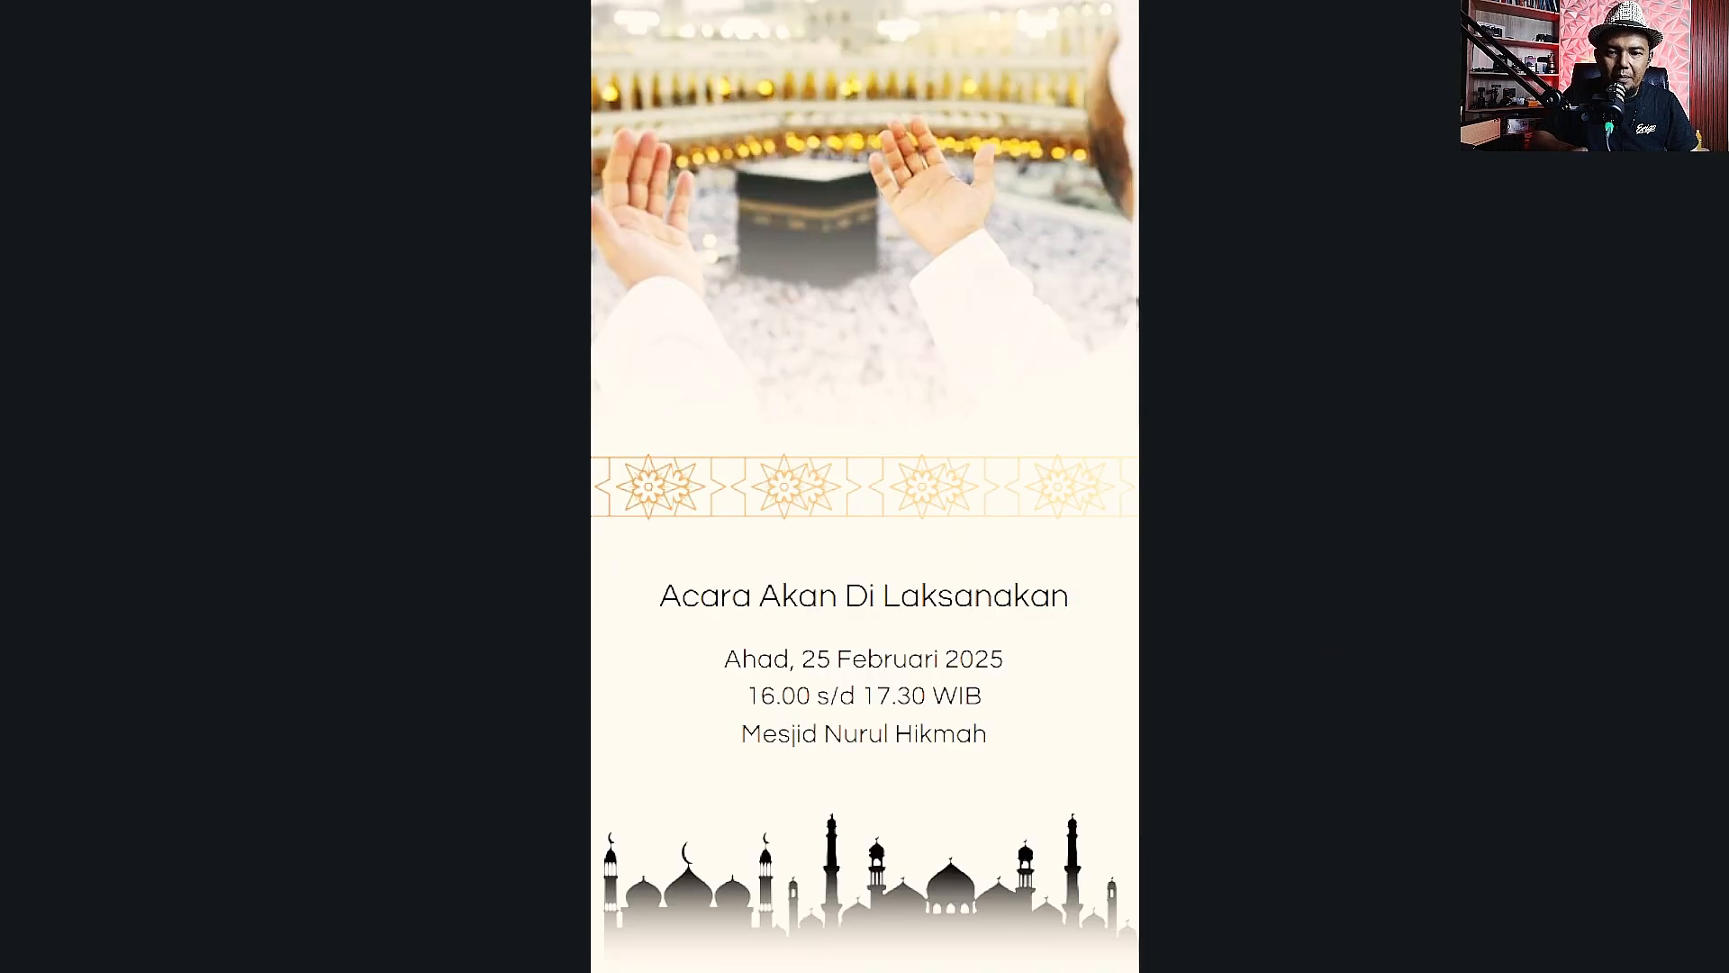
pyautogui.press('Escape')
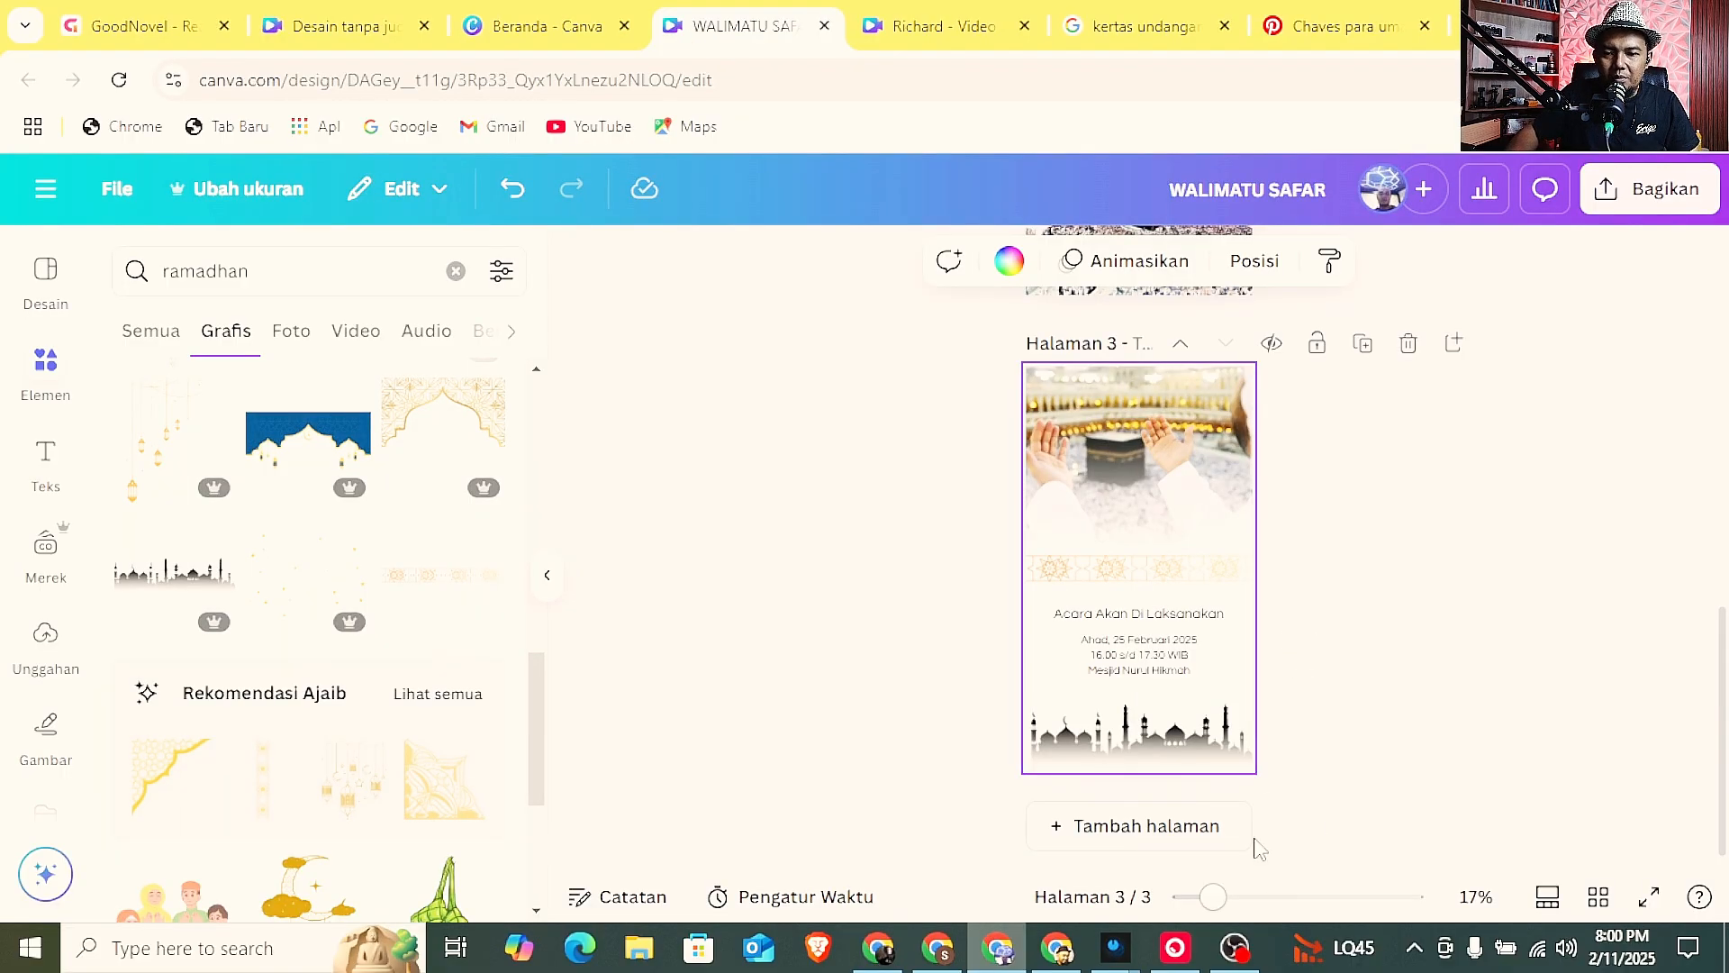
# Add a blank fourth page after page 3 and look further through the "ramadhan" graphics.
pyautogui.scroll(10, 1301, 662)
pyautogui.scroll(-10, 1302, 662)
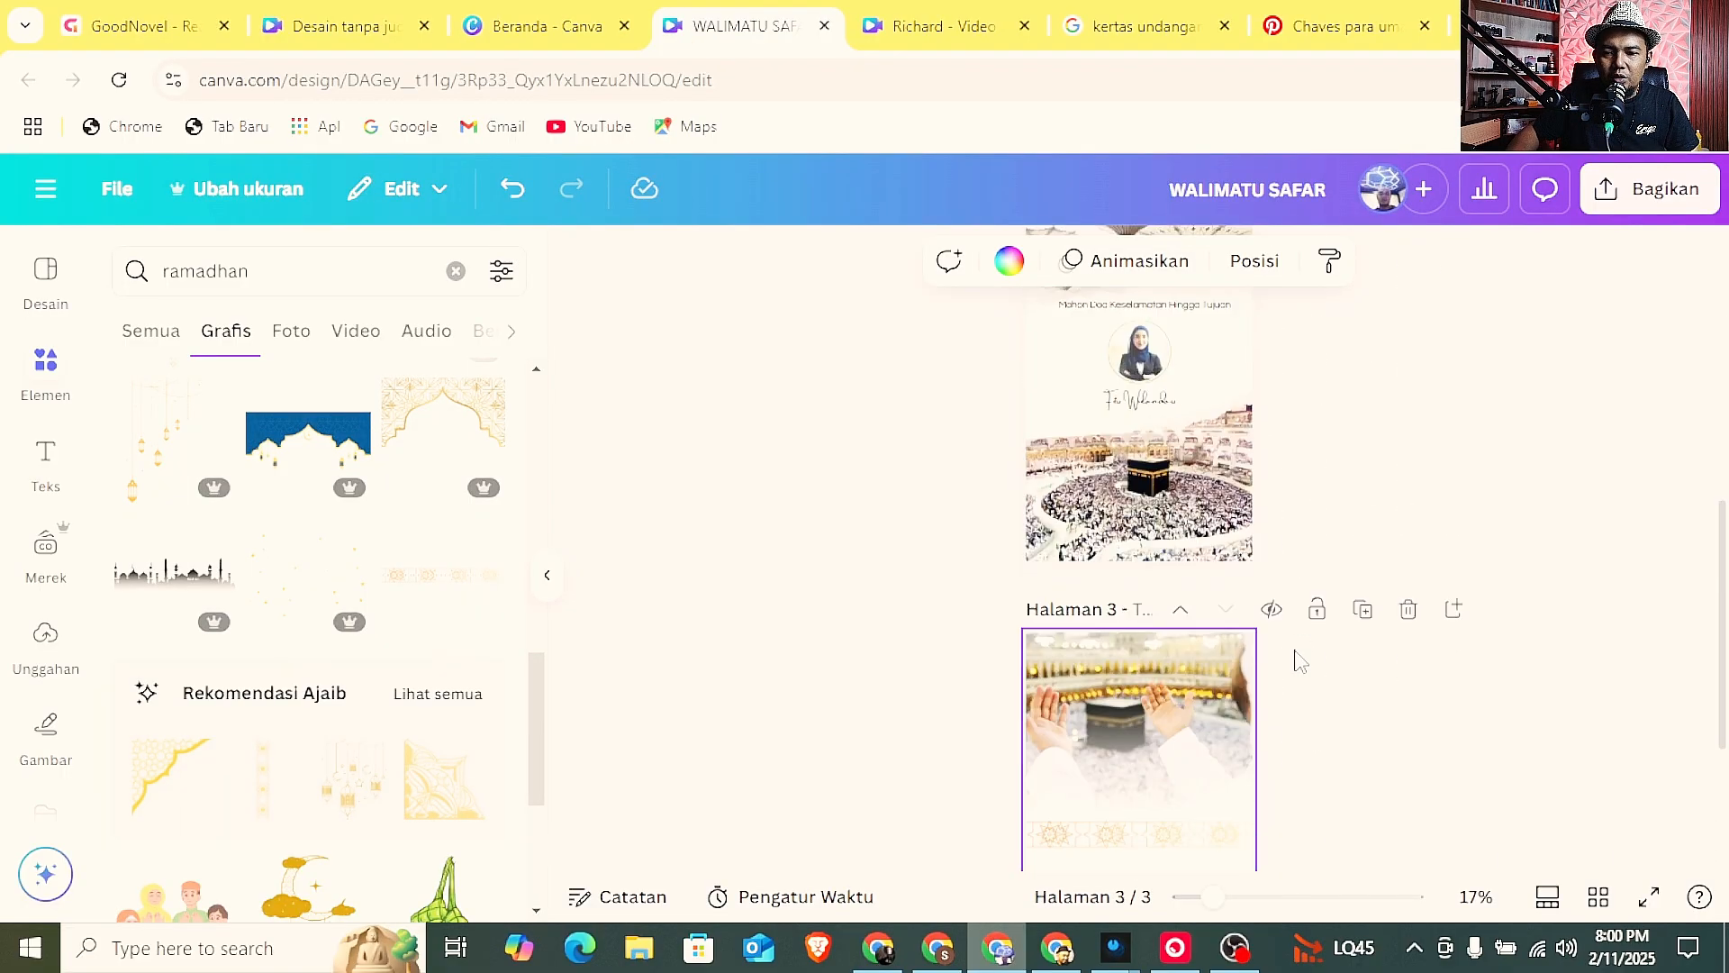
pyautogui.click(1187, 825)
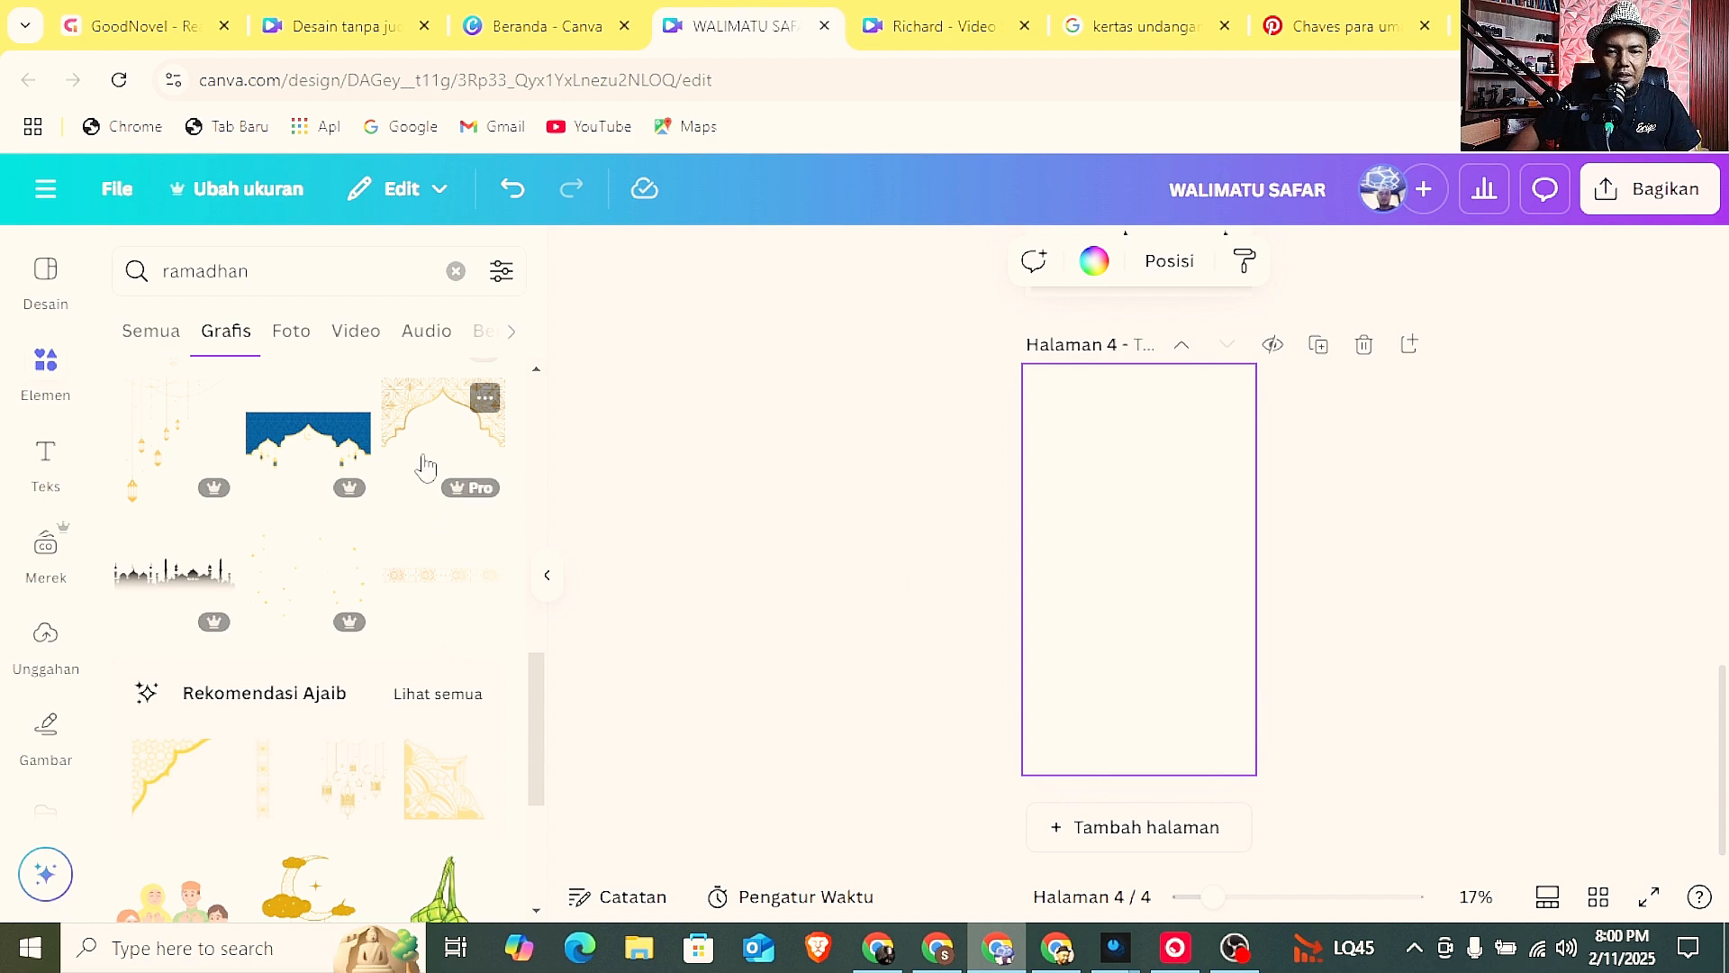
pyautogui.scroll(-5, 306, 743)
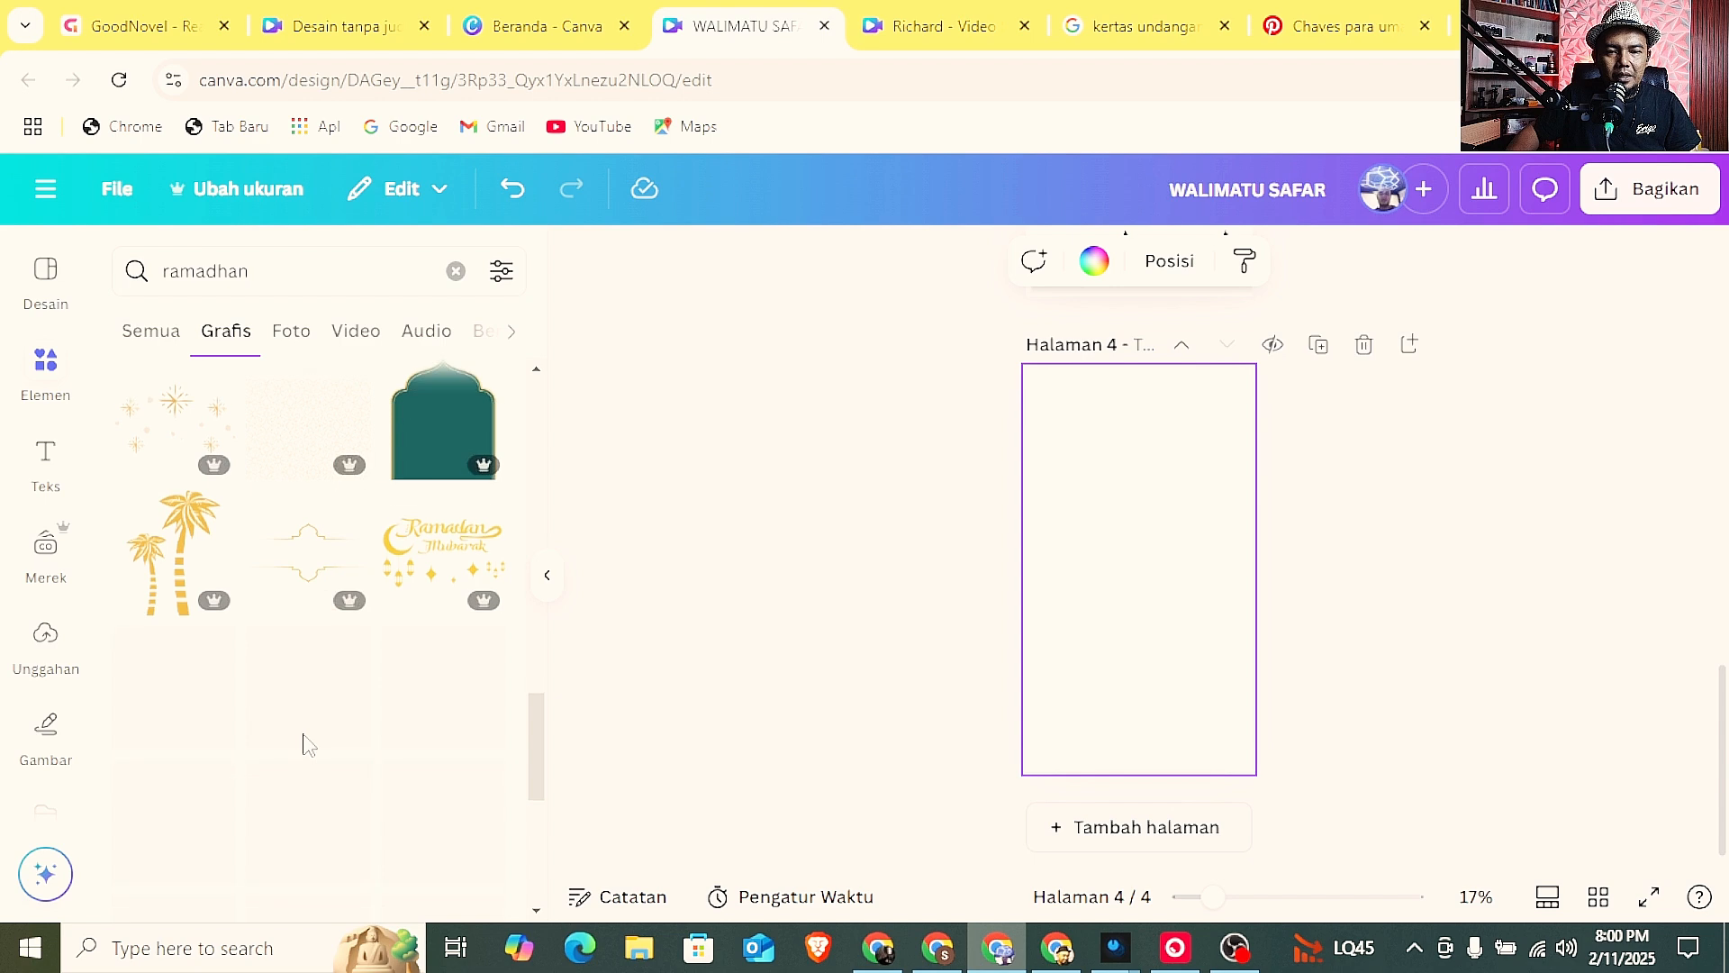
pyautogui.scroll(-4, 306, 746)
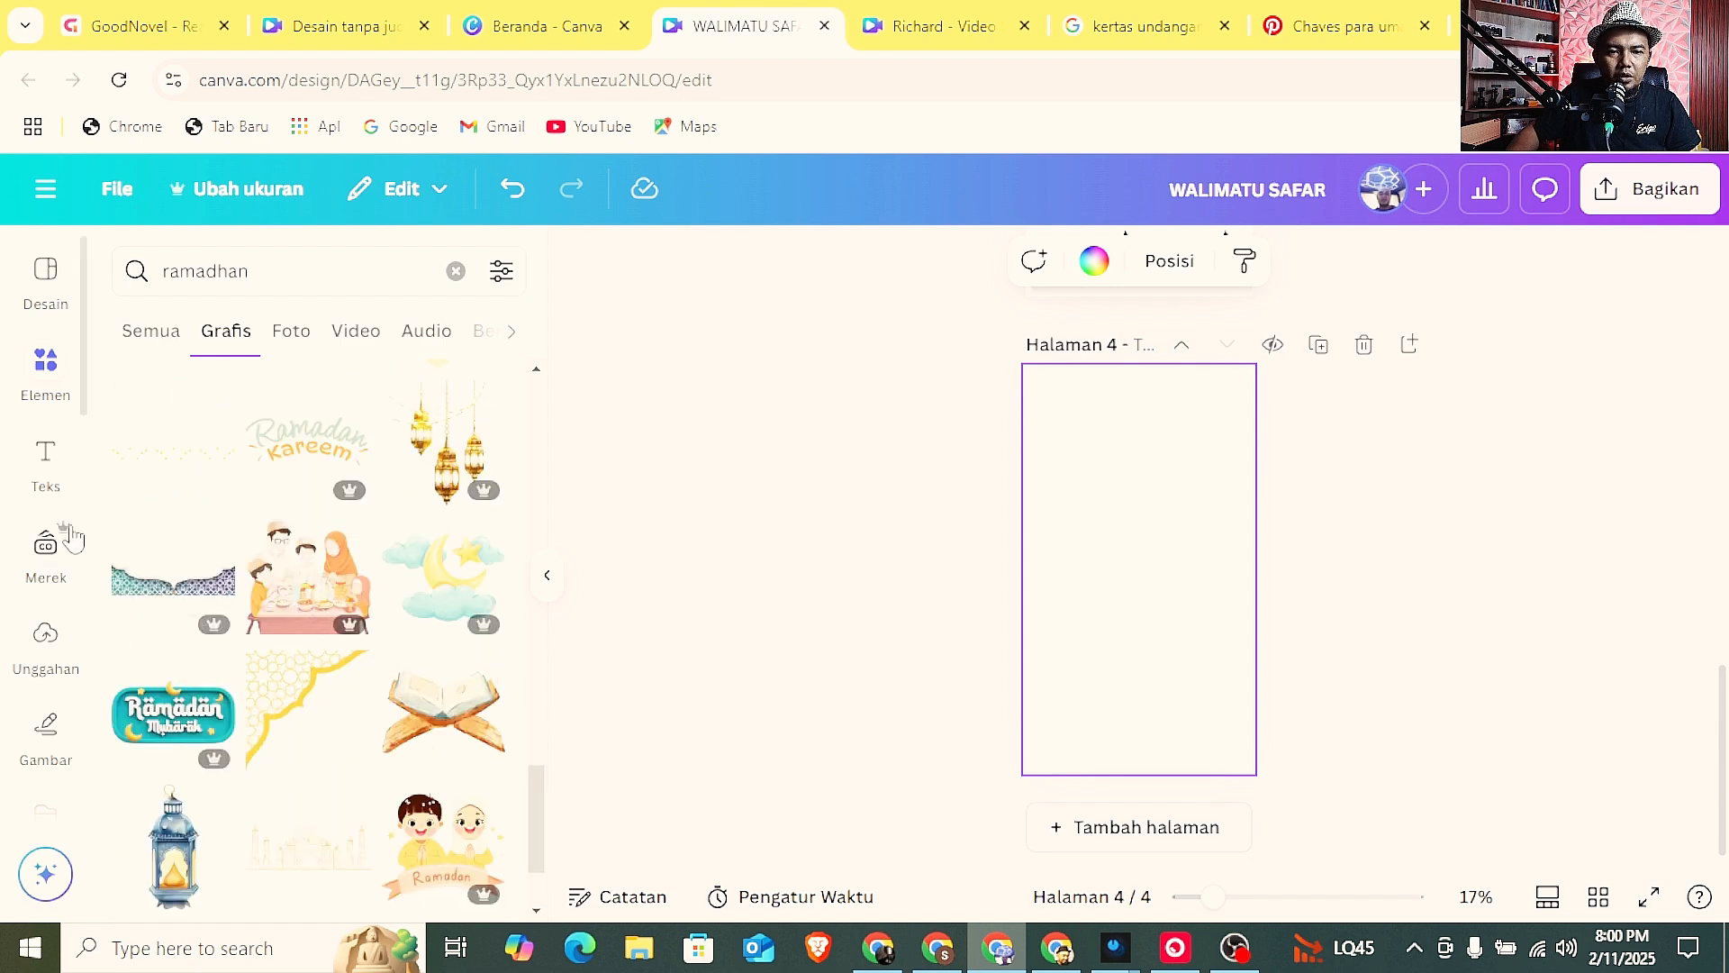
# Add body text to page 4 reading "Kami harapkan kedatangan Bapak / Ibu semuanya, jika mau berbagi tanda kebahagiaan bisa melalui".
pyautogui.click(50, 477)
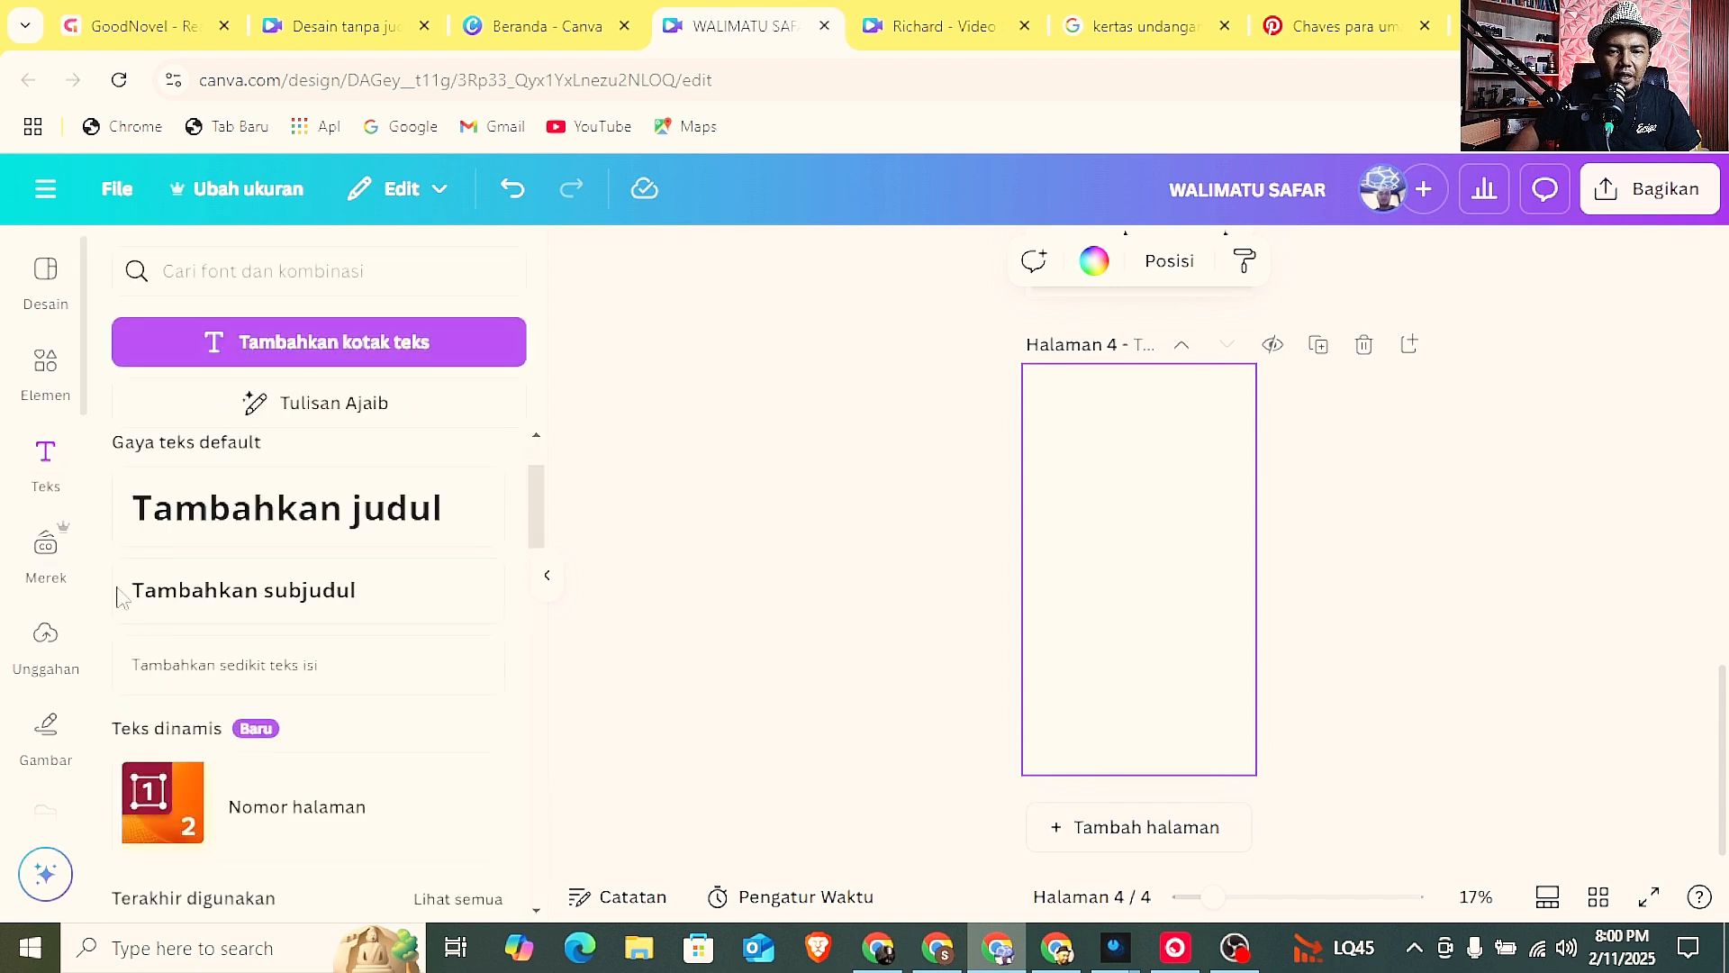
pyautogui.click(188, 666)
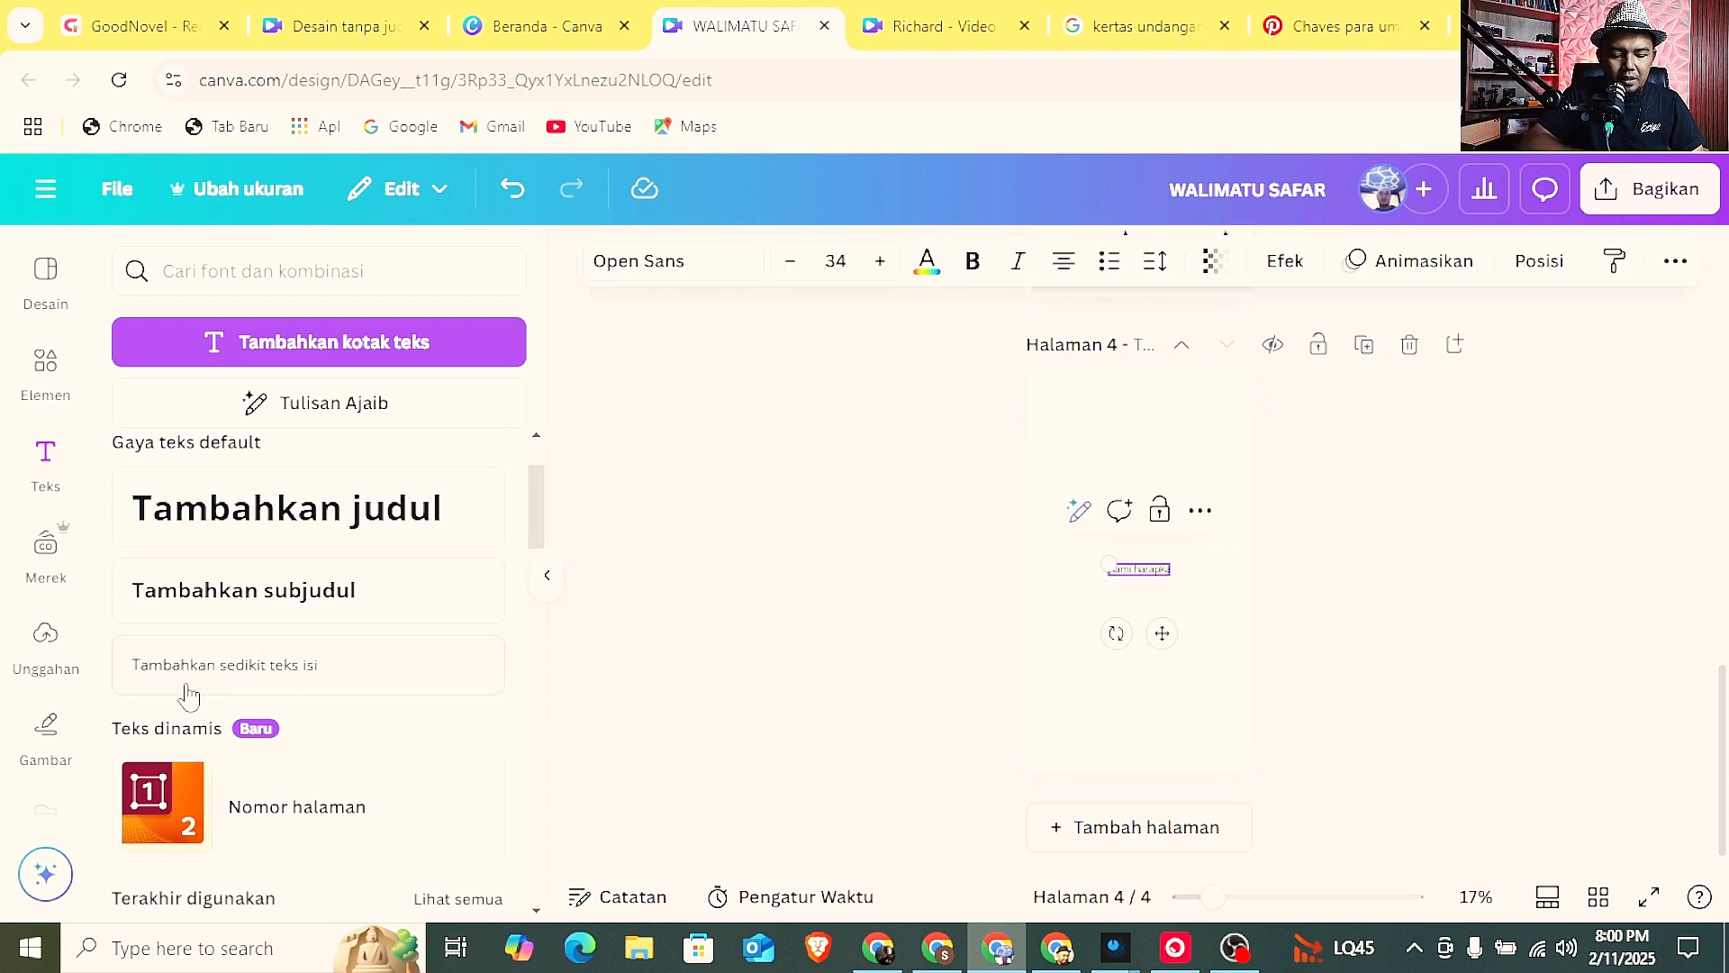
pyautogui.write('Kami harapkan kedatangan')
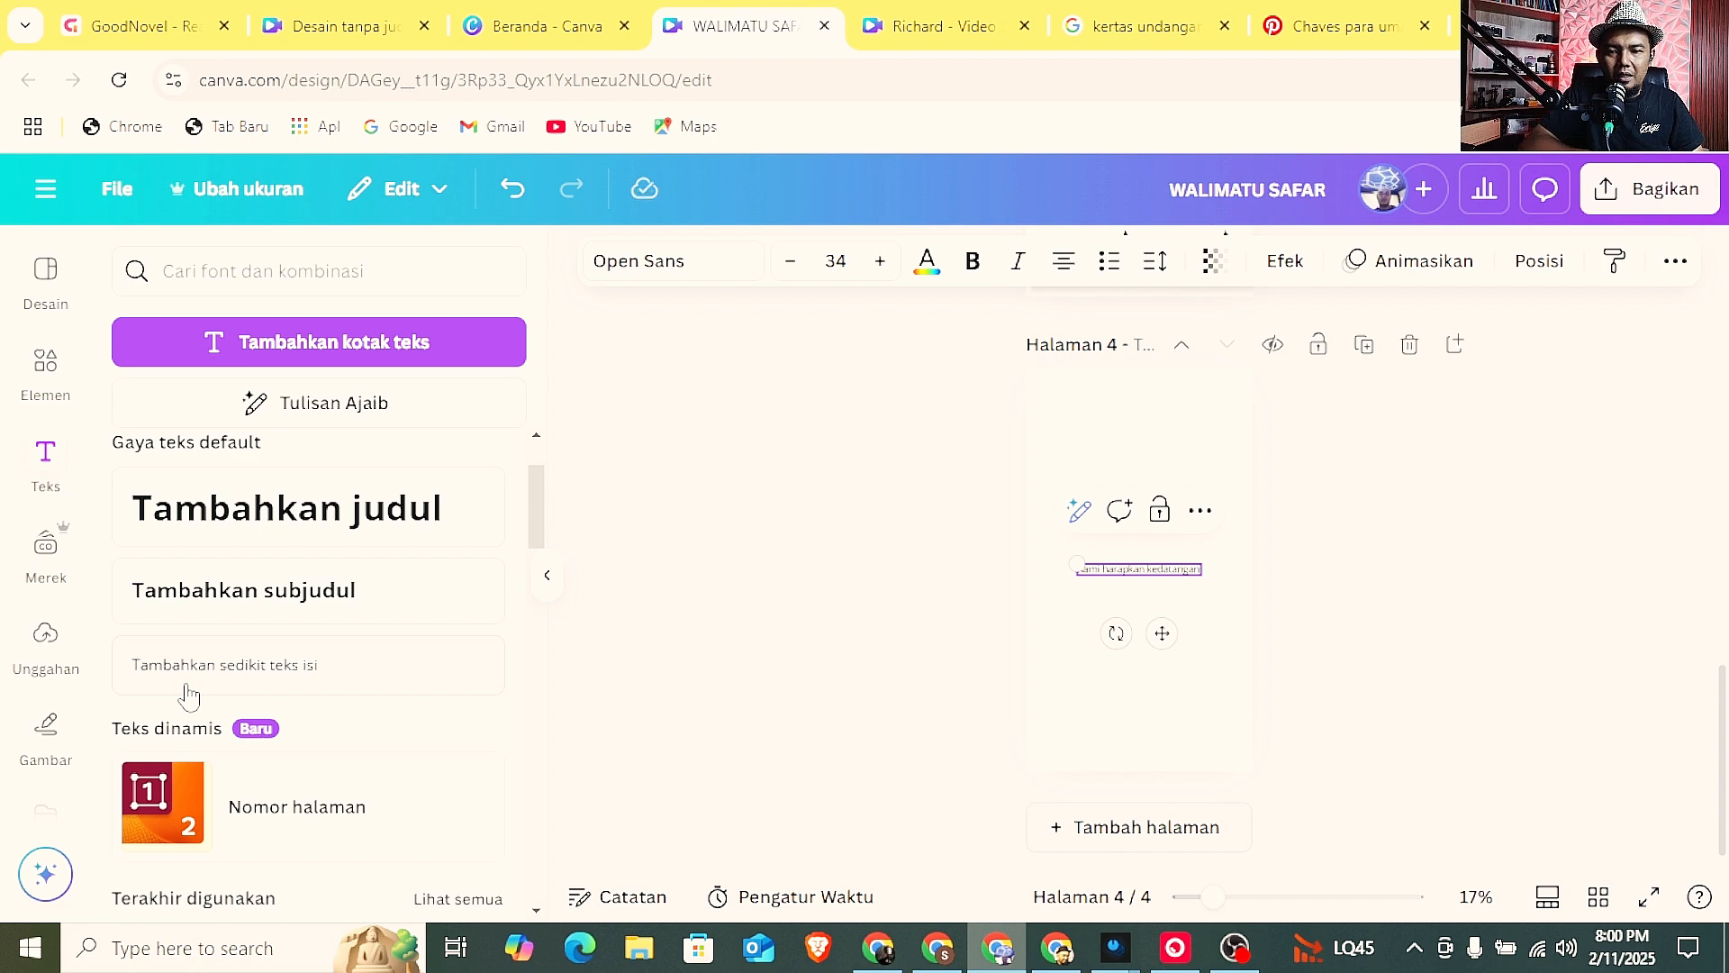
pyautogui.write(' bapak')
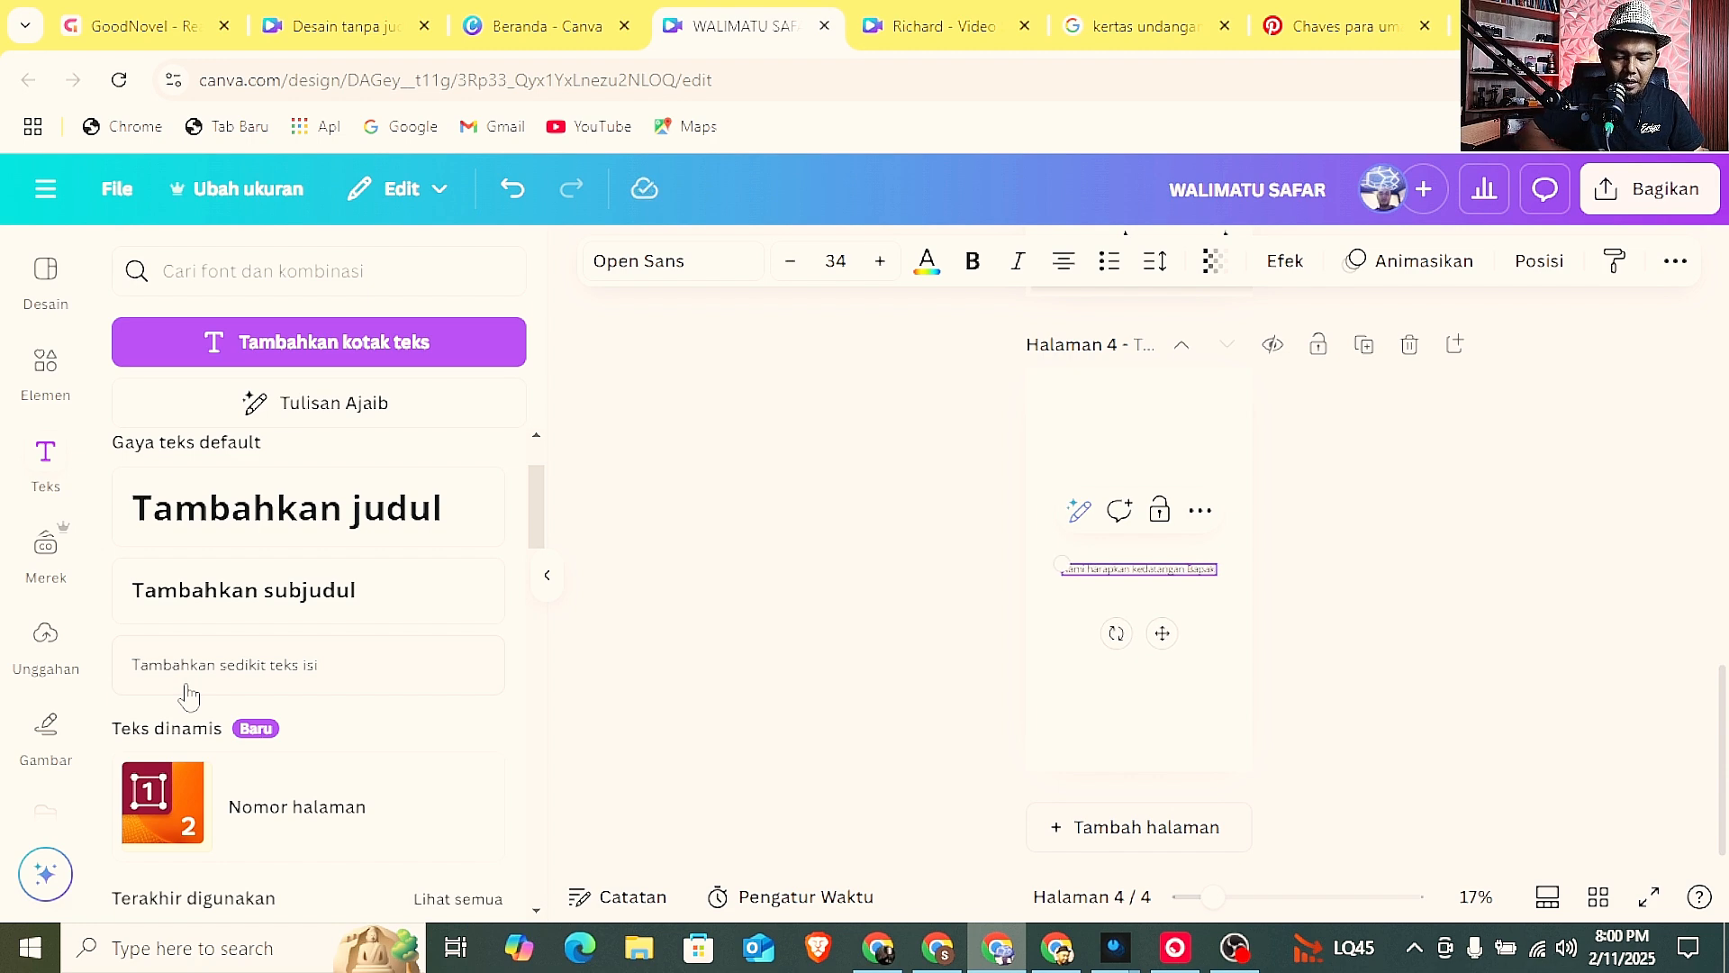
pyautogui.write(' / Ibu se')
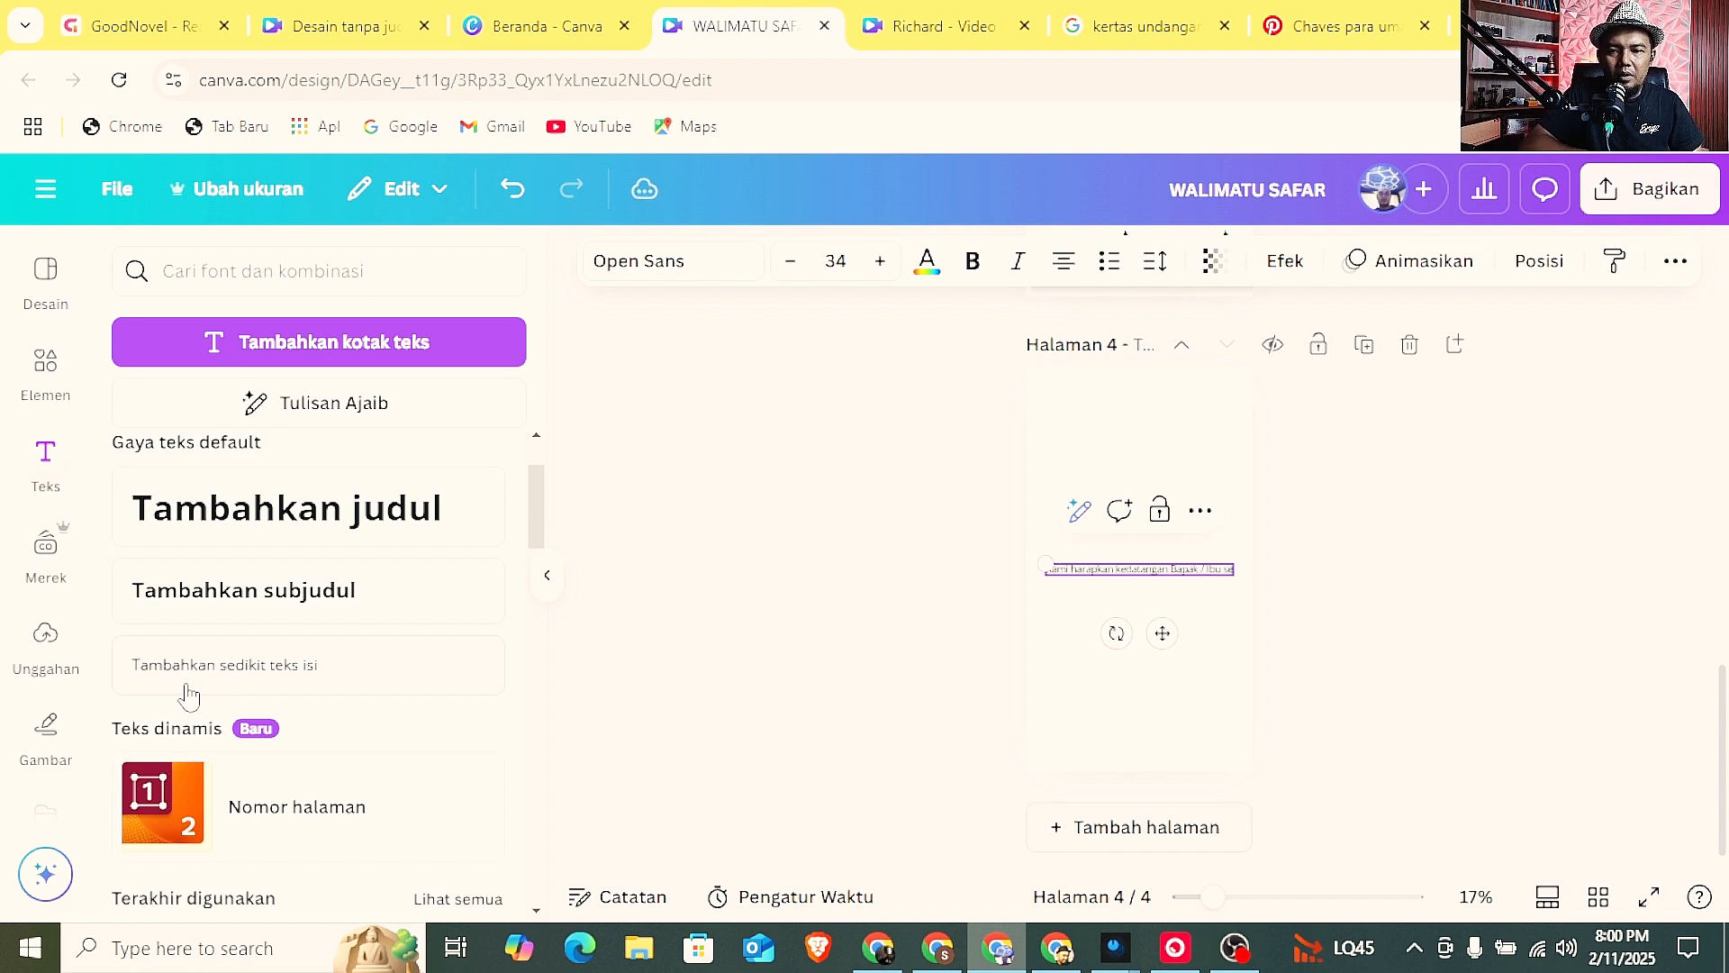
pyautogui.write('muanya')
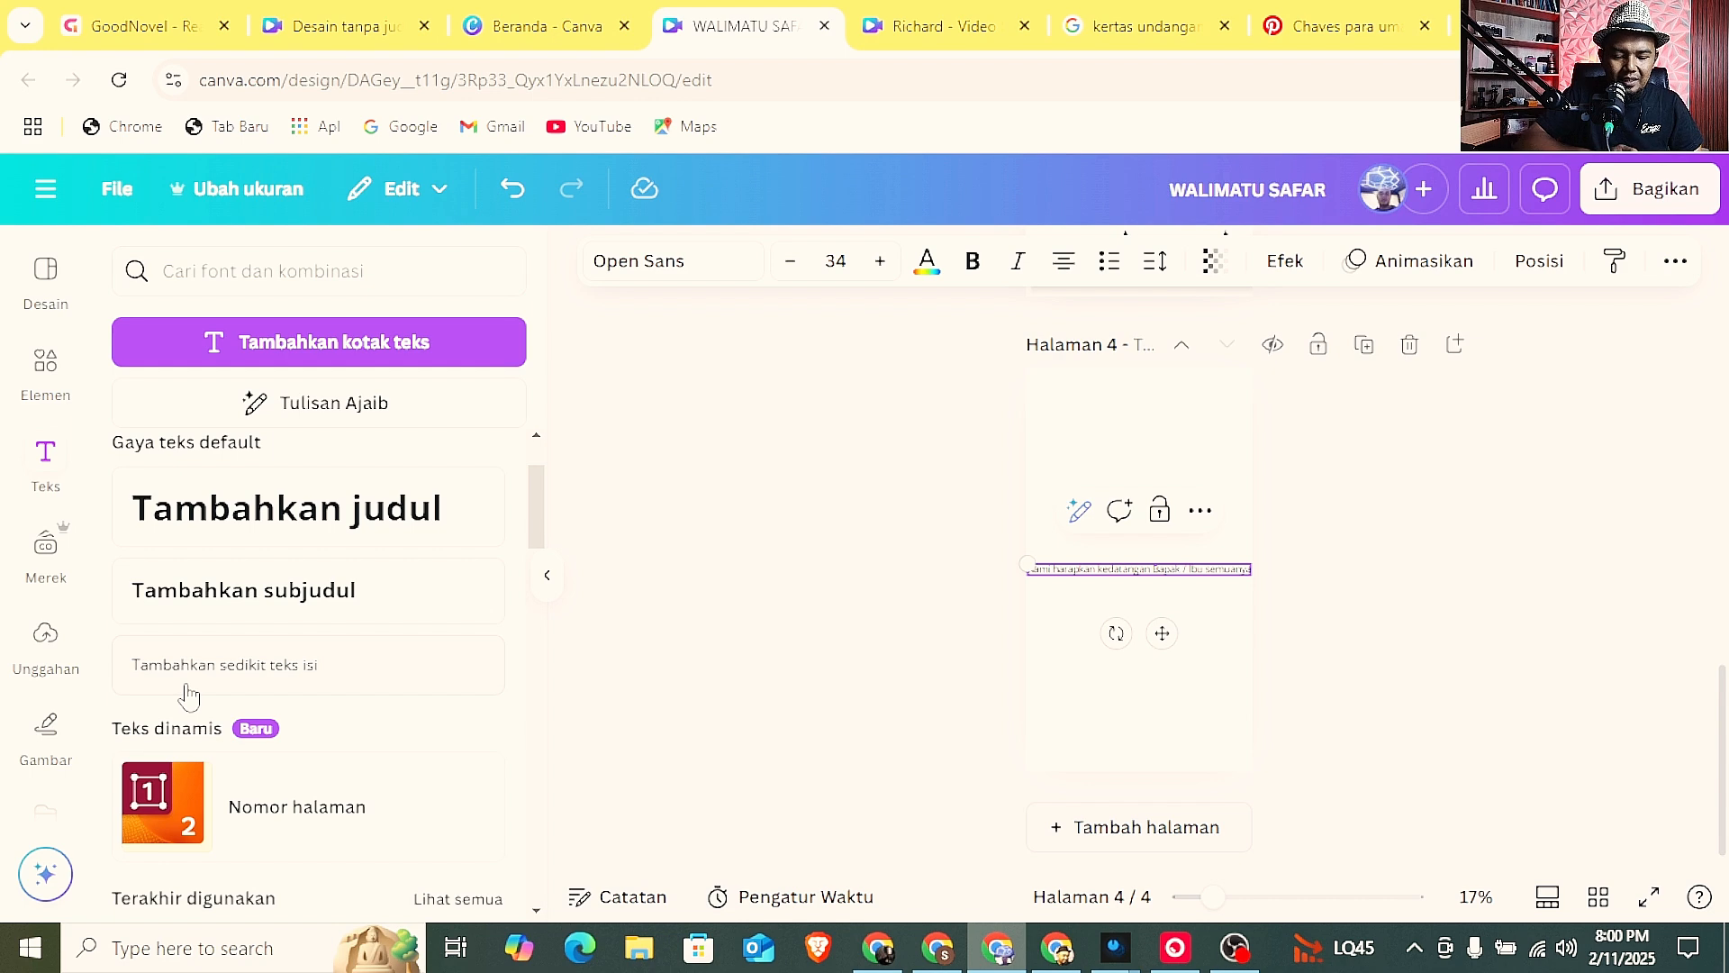
pyautogui.write(' jika mau berbagi tanda kebahagi')
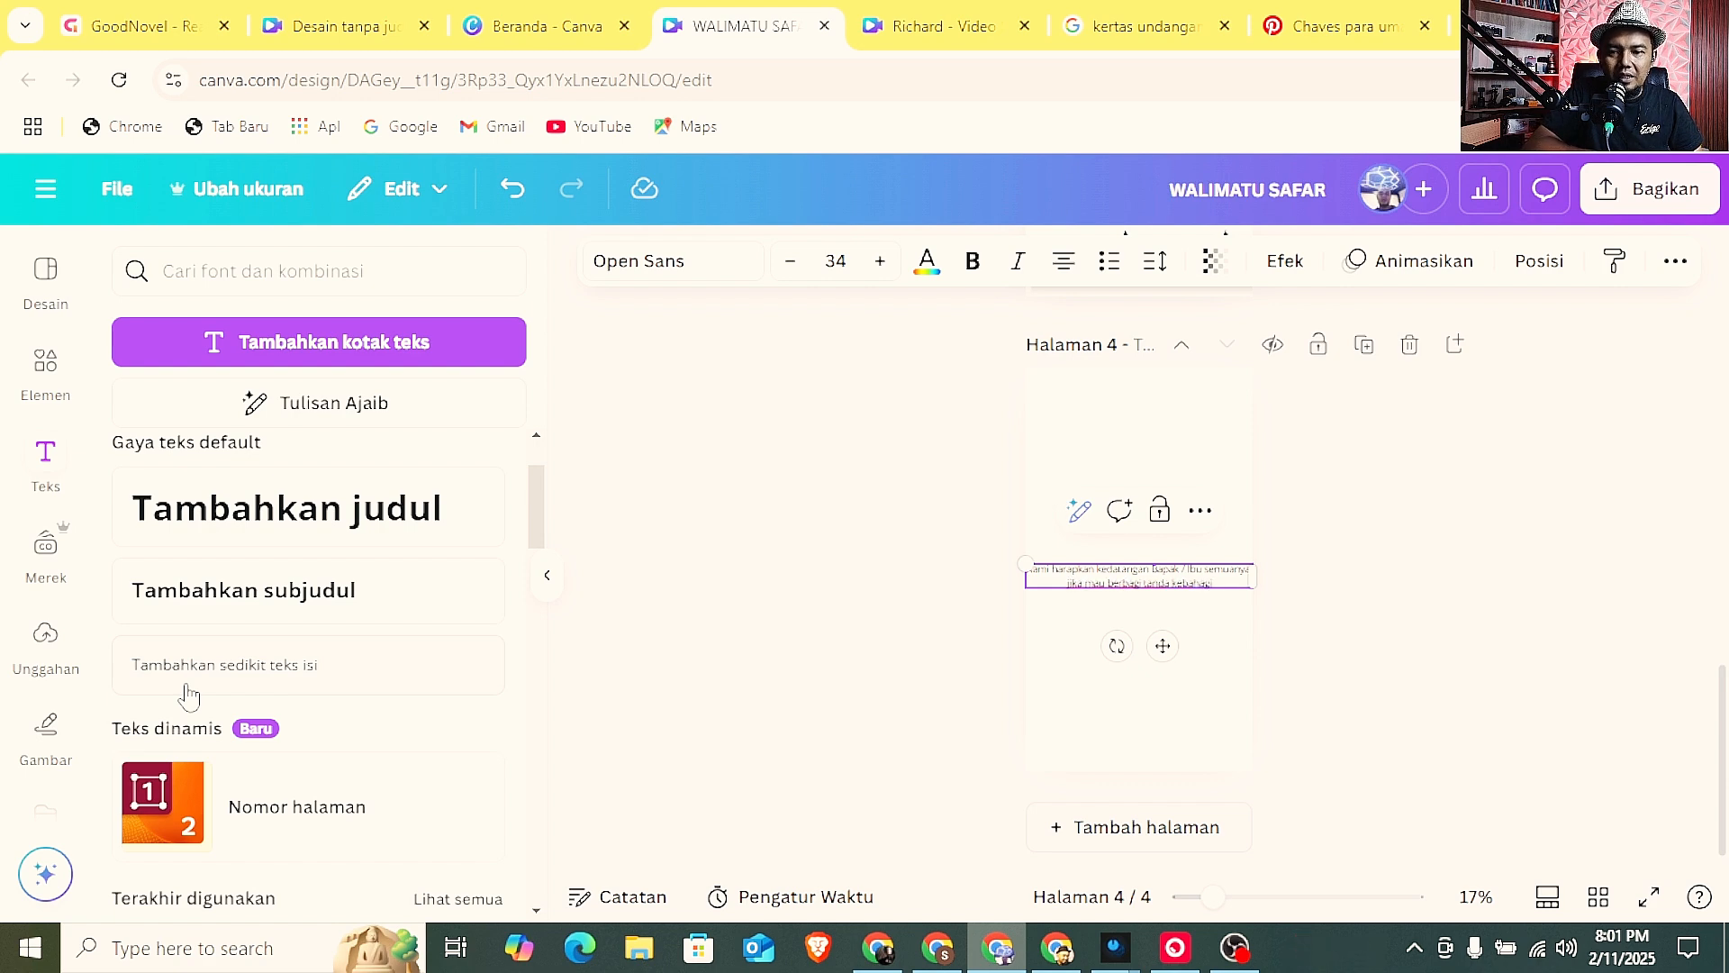
pyautogui.write('aan')
pyautogui.write(' bis')
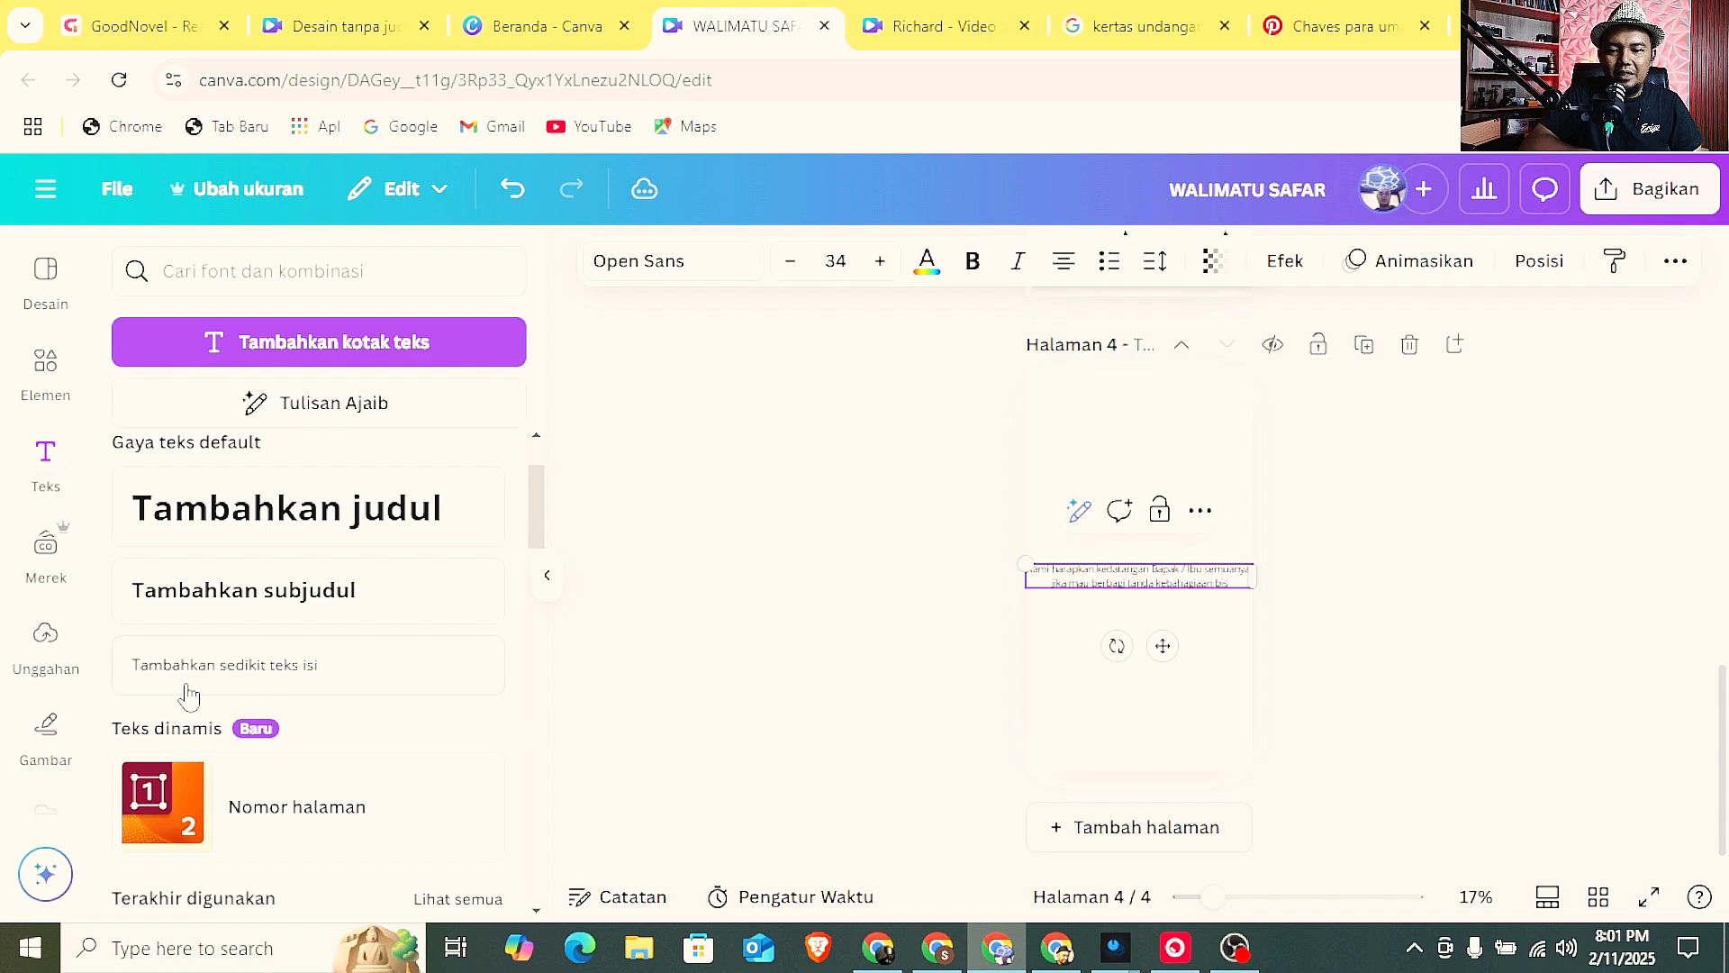
pyautogui.write('a melalui')
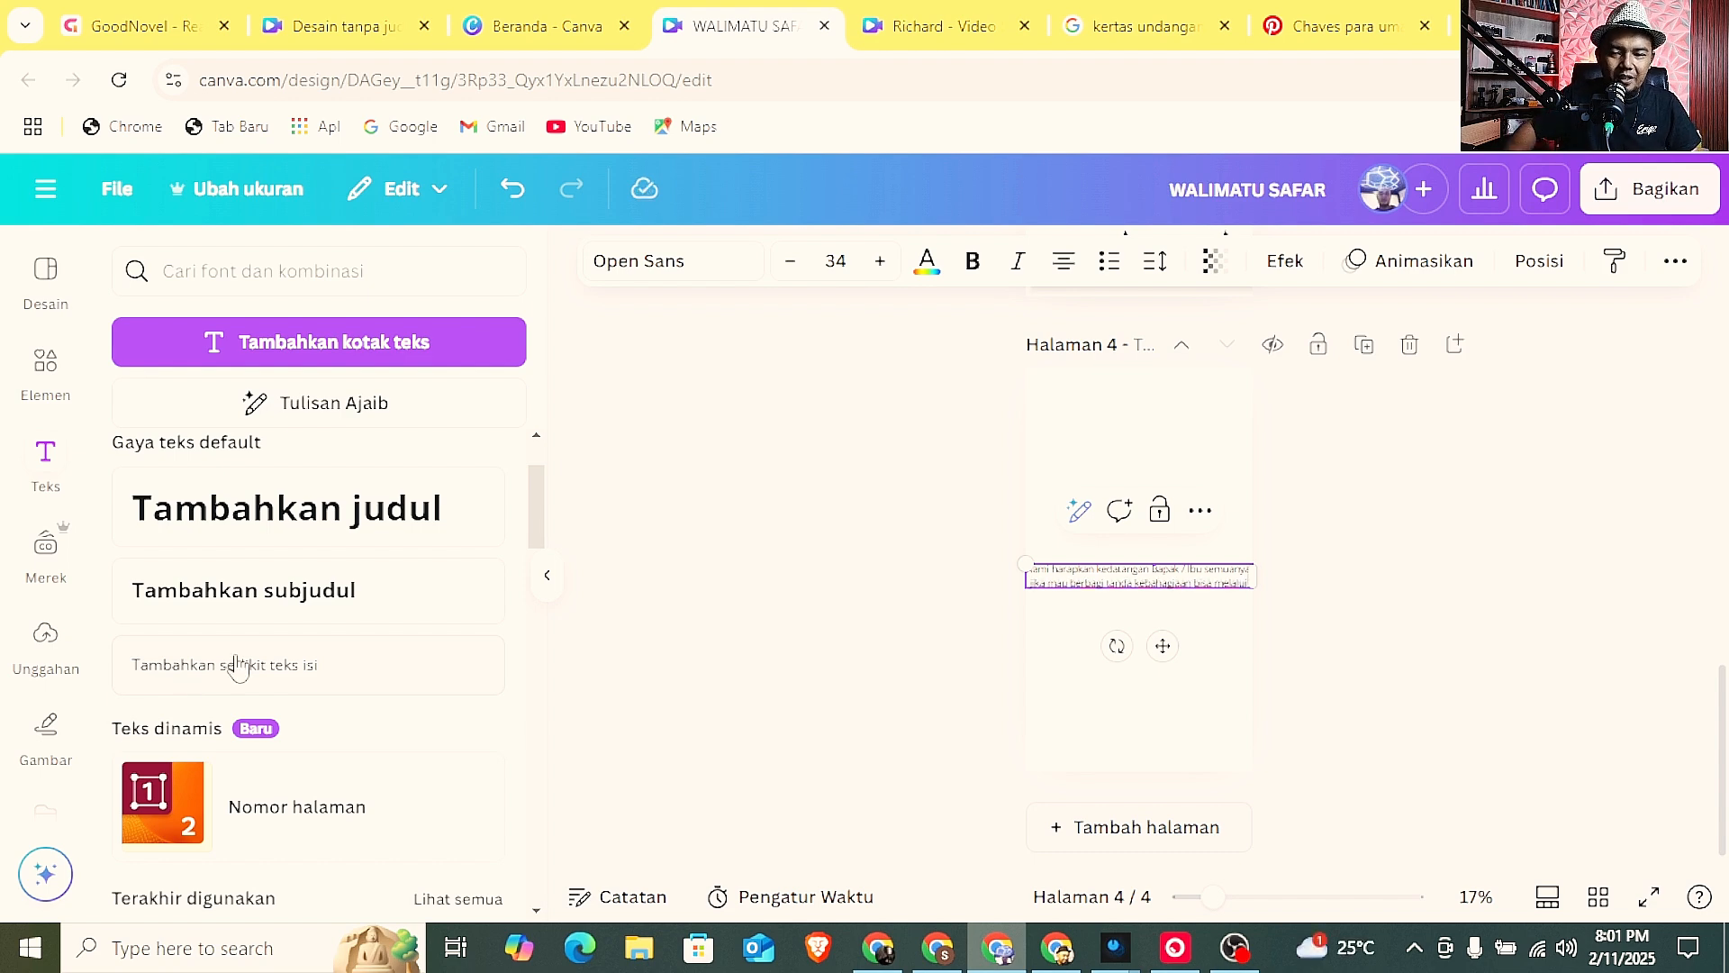
# Narrow the page 4 message's text box so it wraps onto three lines, and move it higher on the page.
pyautogui.click(1376, 611)
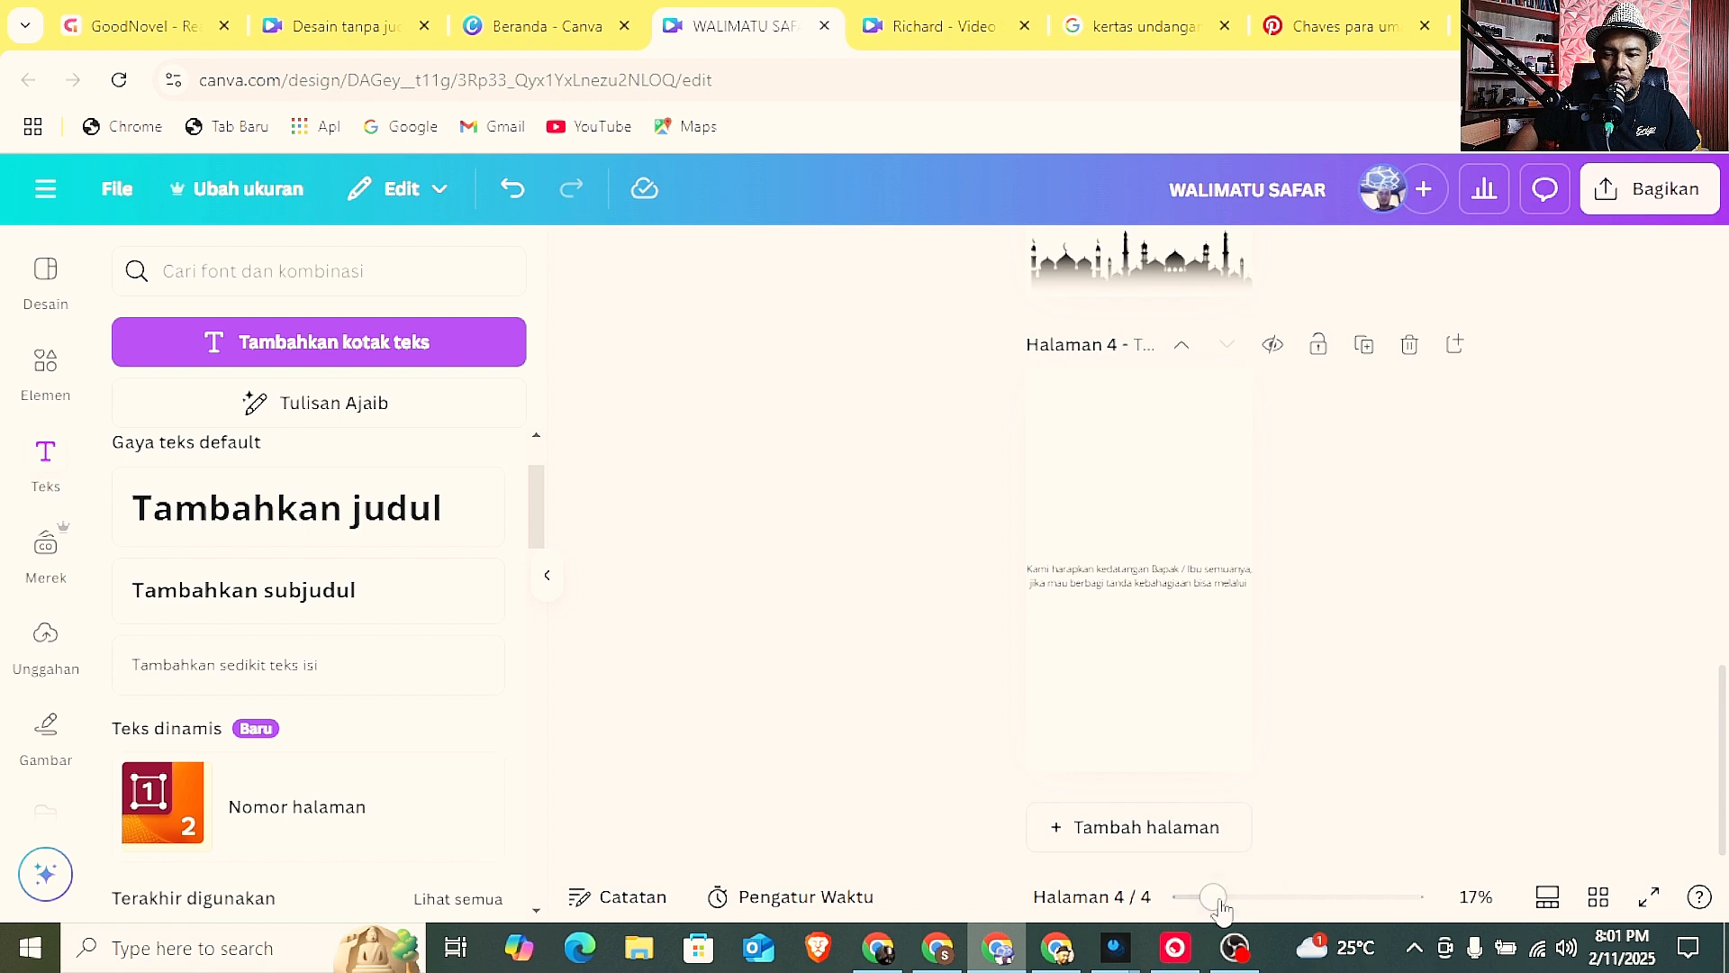
pyautogui.moveTo(1214, 897); pyautogui.dragTo(1248, 897)
pyautogui.click(1212, 660)
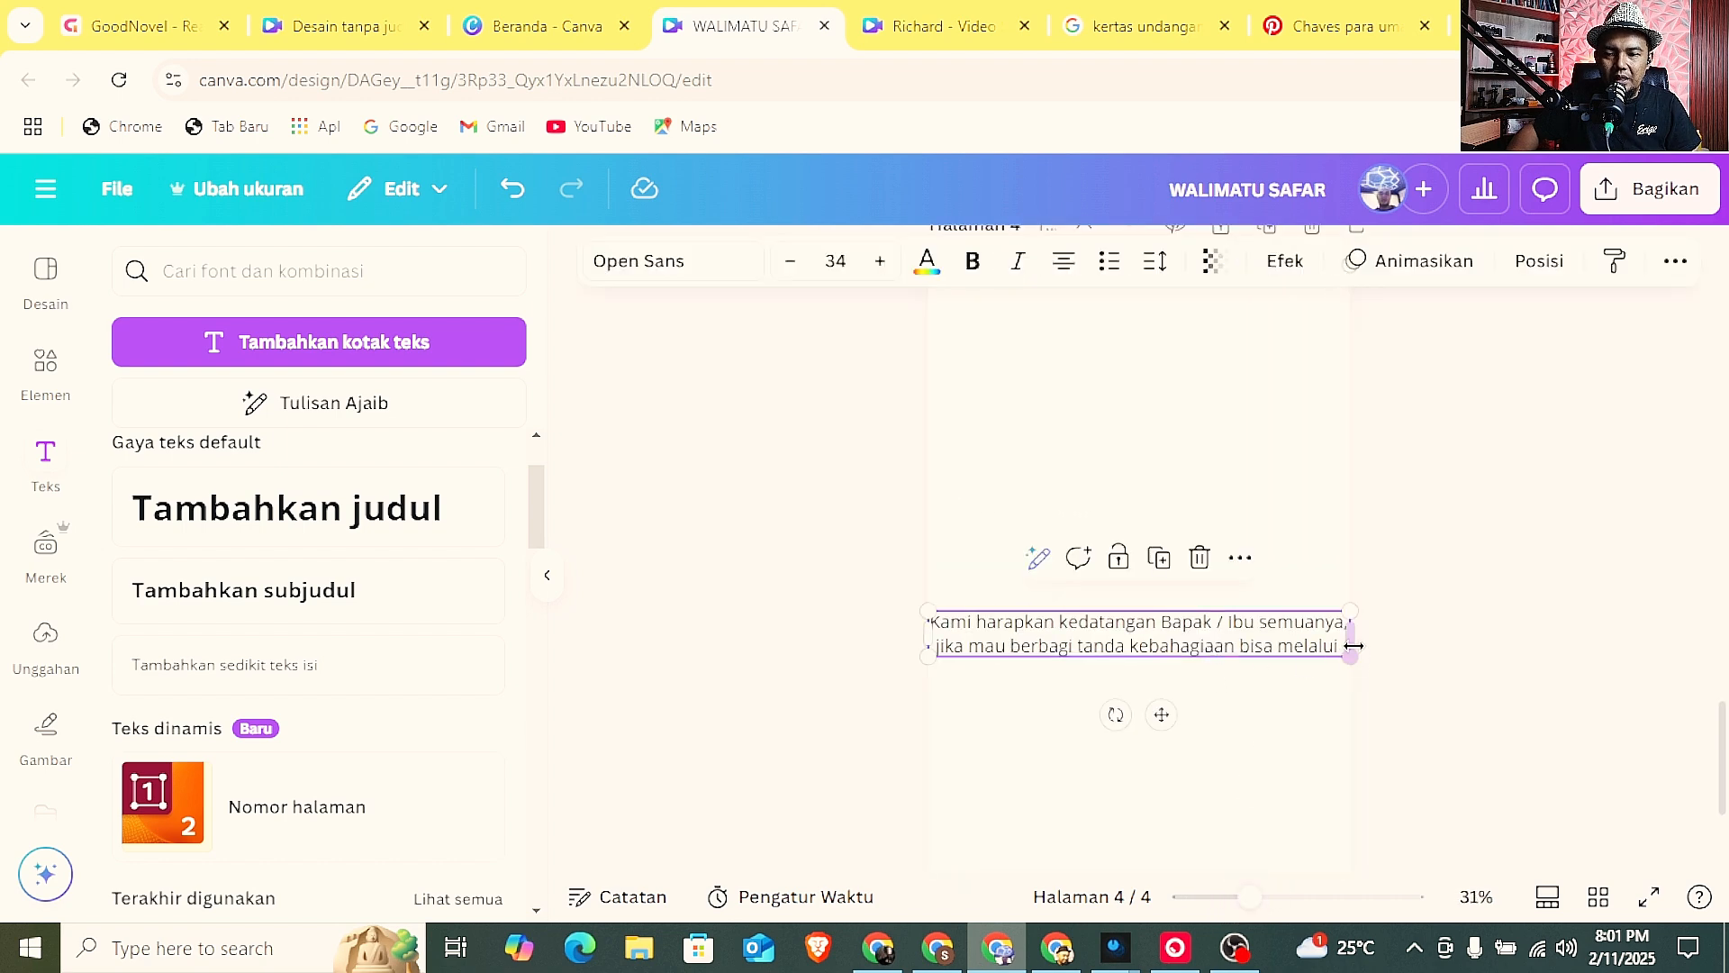
pyautogui.moveTo(1337, 645); pyautogui.dragTo(1307, 646)
pyautogui.moveTo(1187, 652); pyautogui.dragTo(1210, 540)
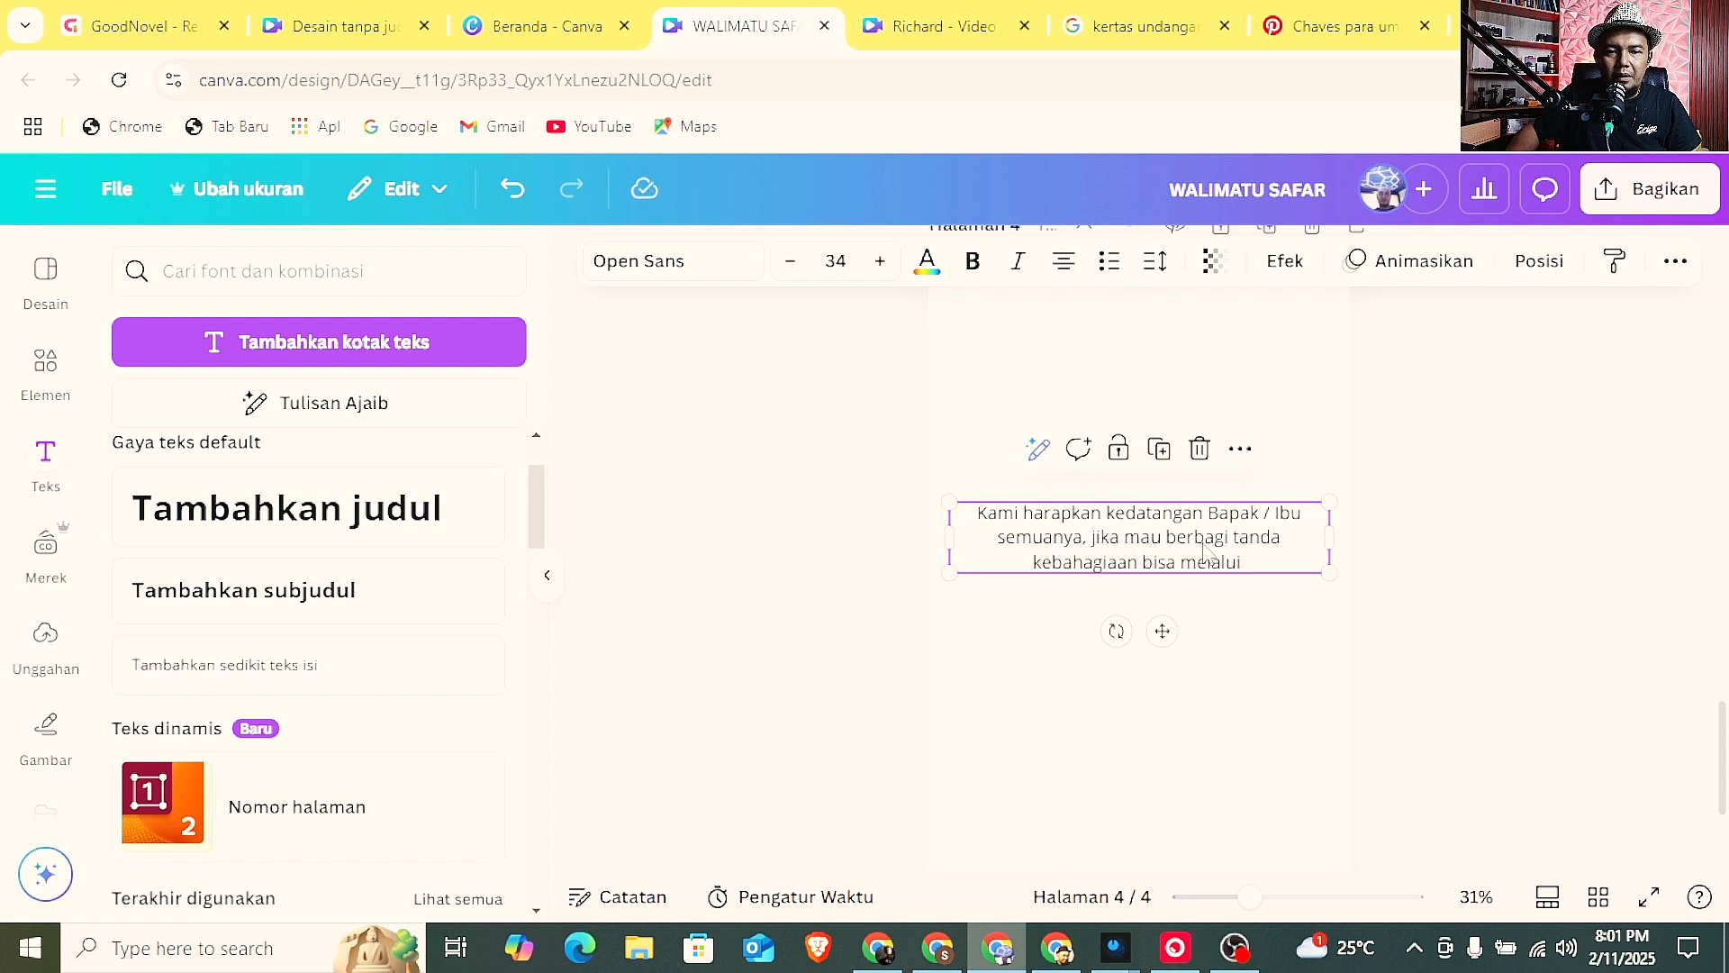
# Insert the uploaded BCA logo below the message on page 4 and try to remove its background.
pyautogui.moveTo(1247, 897); pyautogui.dragTo(1223, 900)
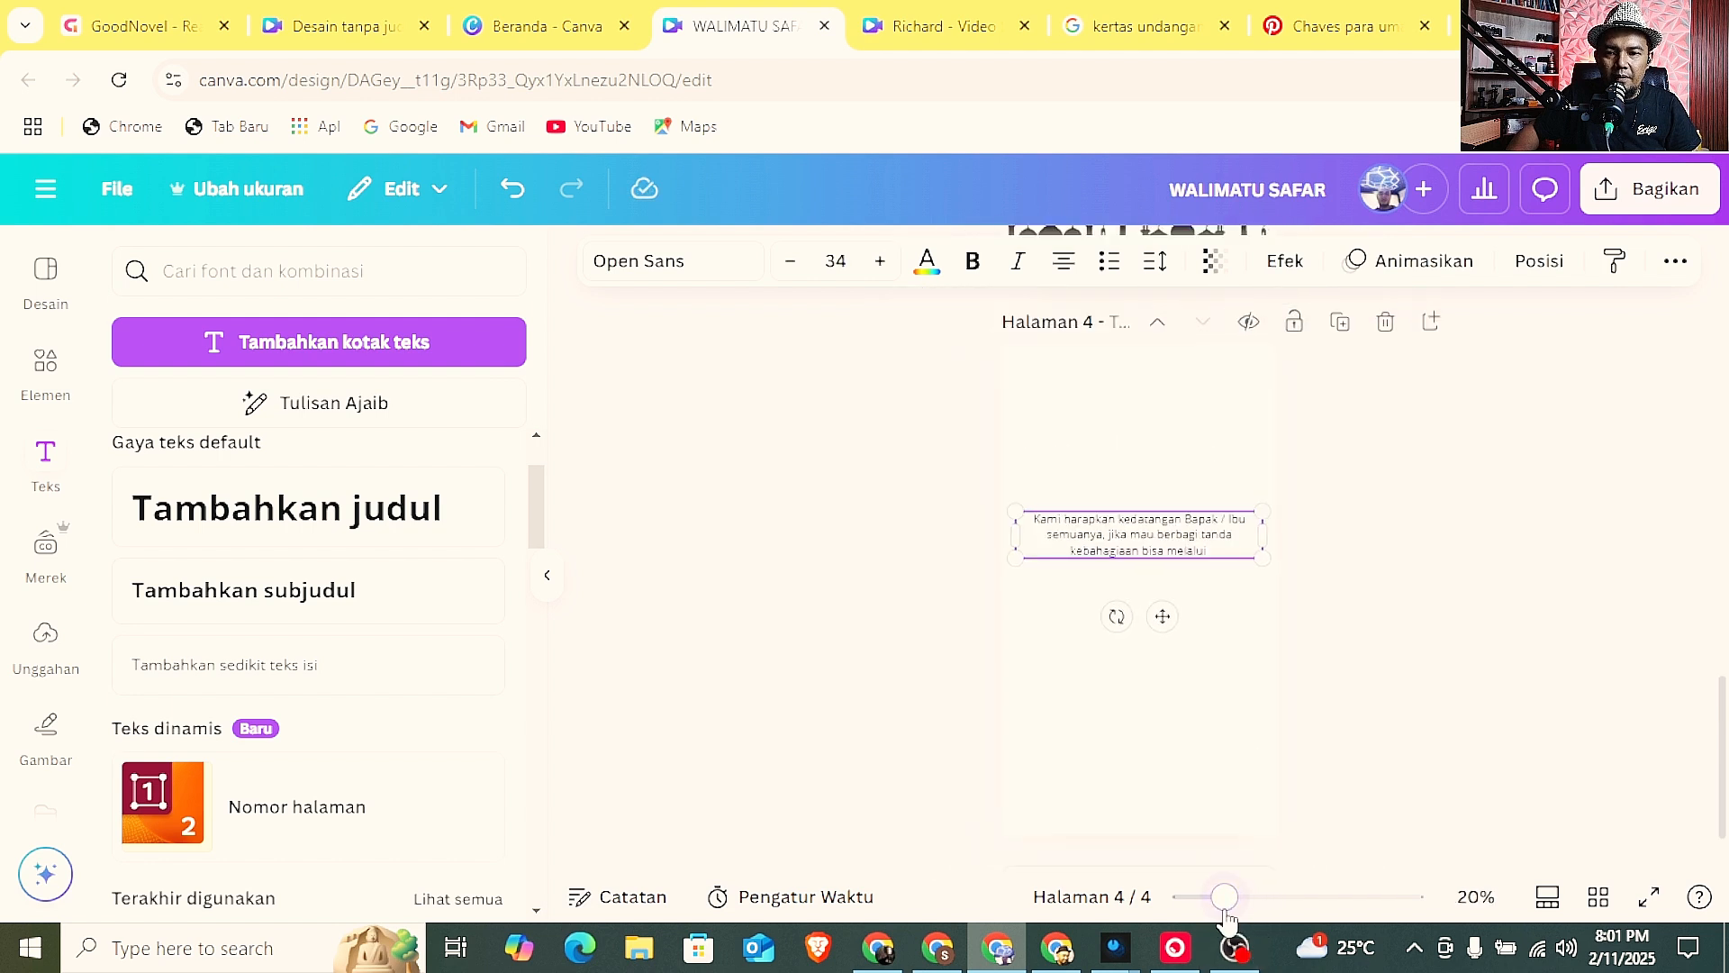
pyautogui.click(45, 641)
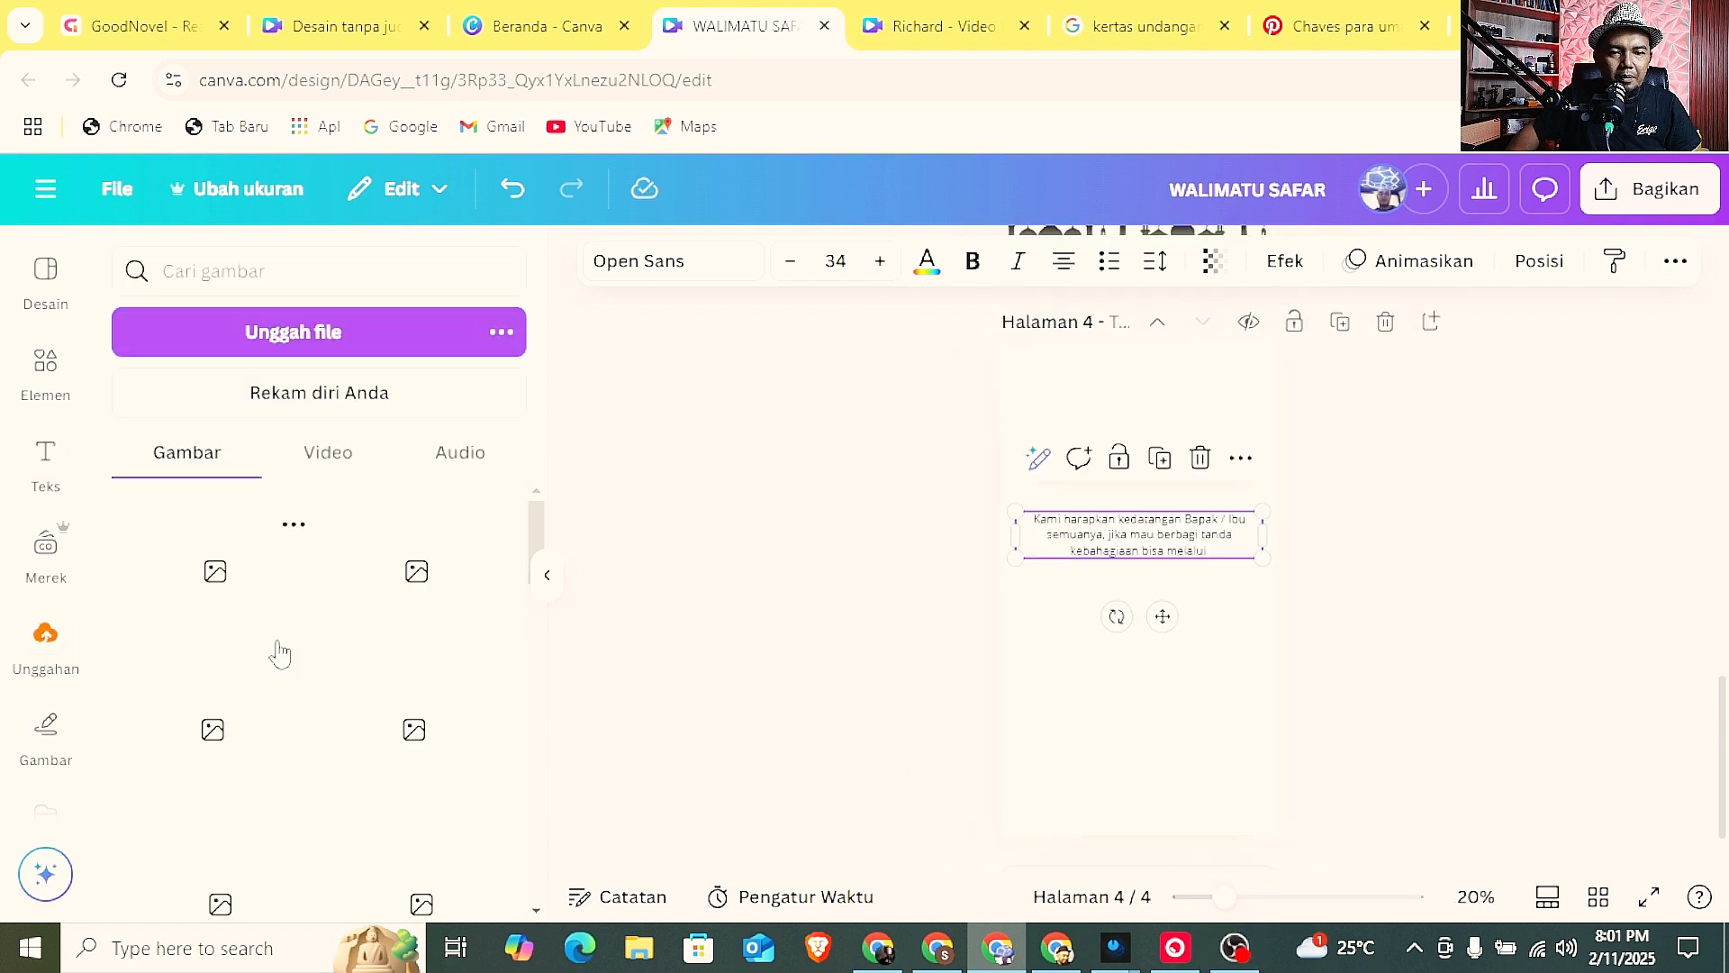
pyautogui.click(193, 593)
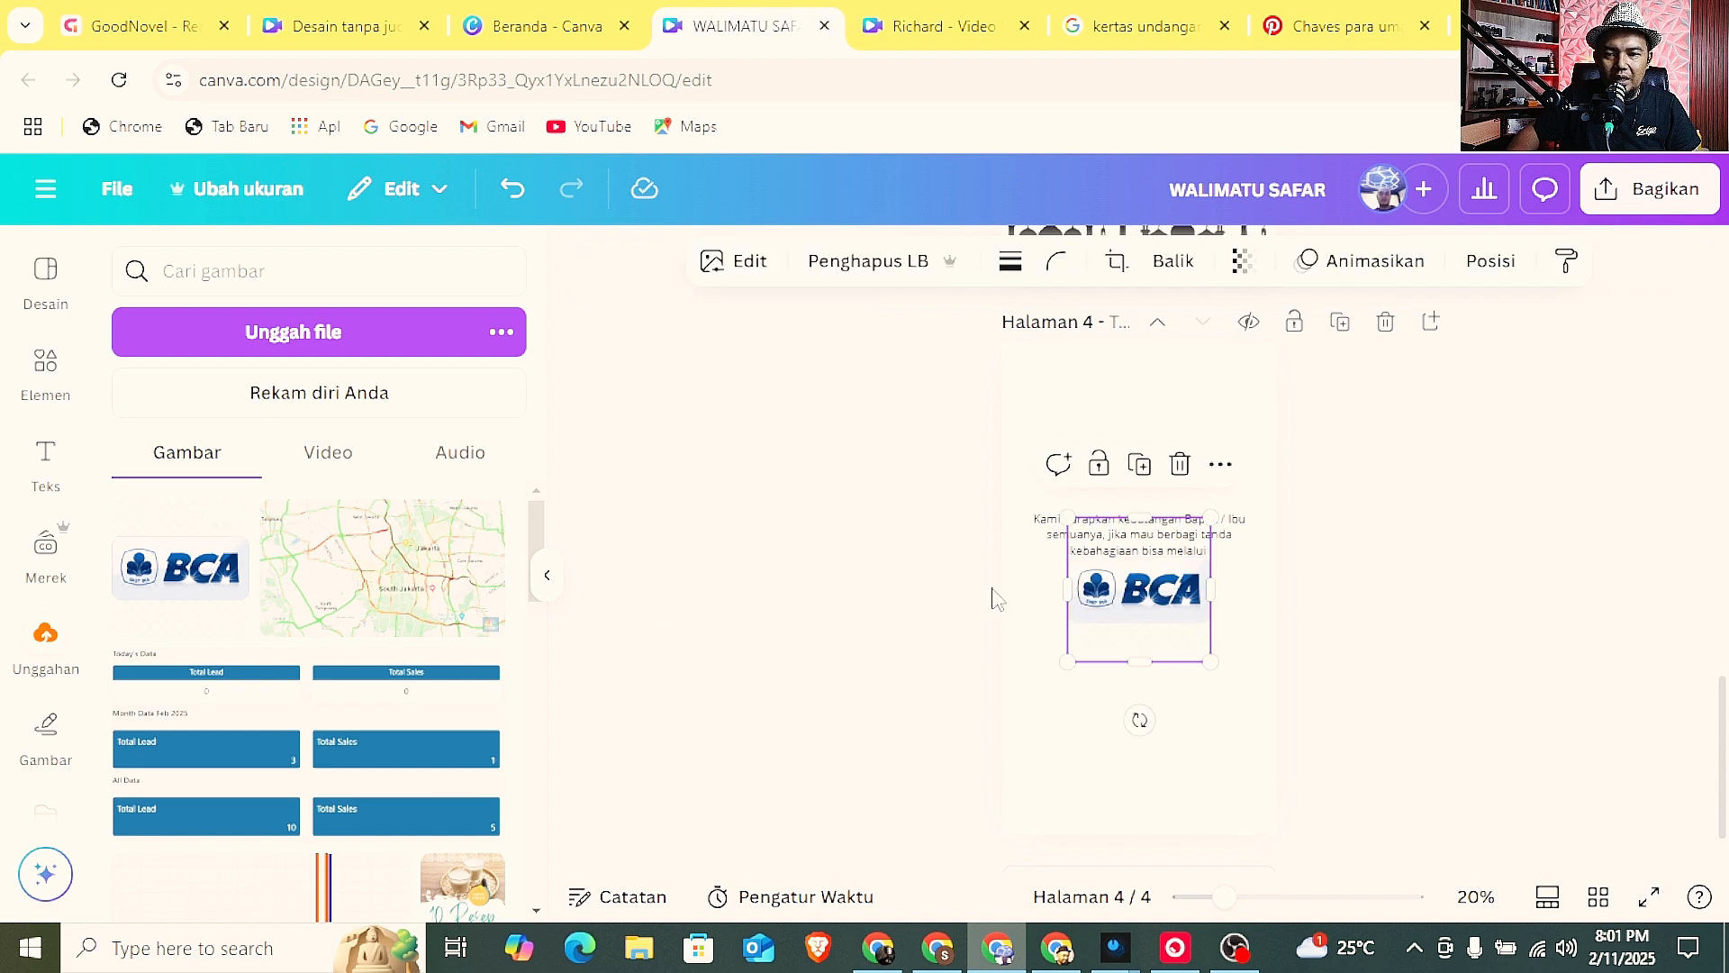
pyautogui.moveTo(1125, 613); pyautogui.dragTo(1125, 652)
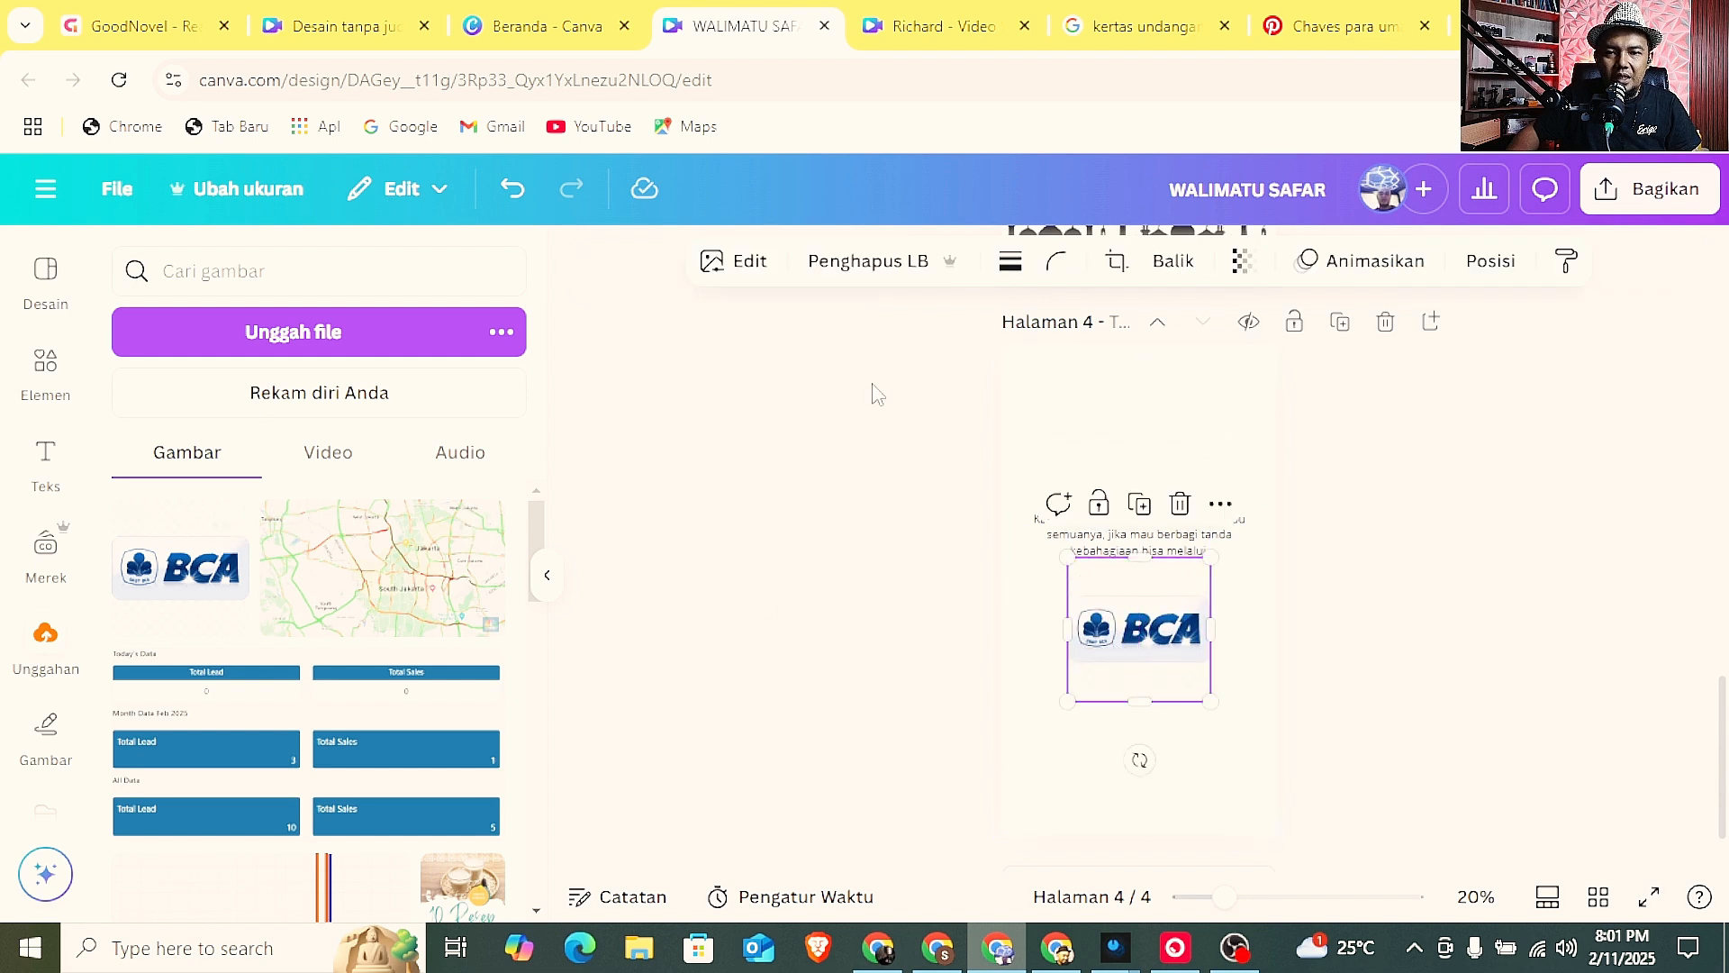
pyautogui.click(860, 261)
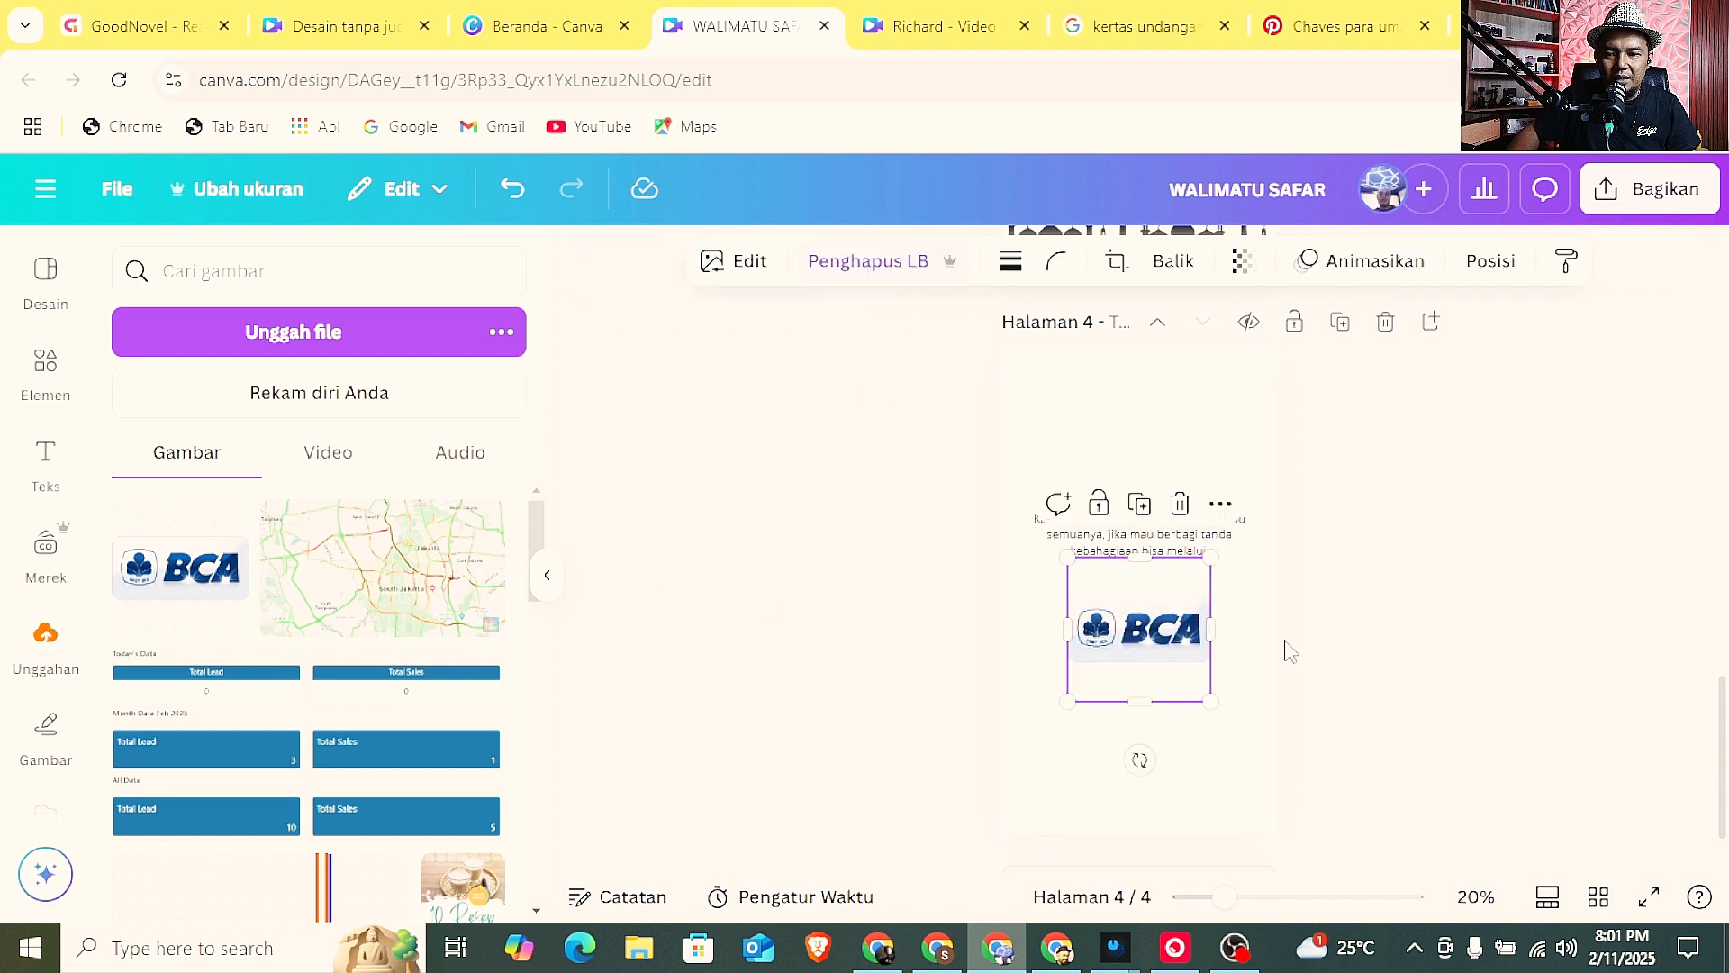
# Reshape the BCA logo's frame into a wider rectangle, enlarging the logo, and centre it directly beneath the message.
pyautogui.moveTo(1211, 628); pyautogui.dragTo(1231, 628)
pyautogui.moveTo(1068, 629); pyautogui.dragTo(1111, 637)
pyautogui.moveTo(1249, 560); pyautogui.dragTo(1209, 581)
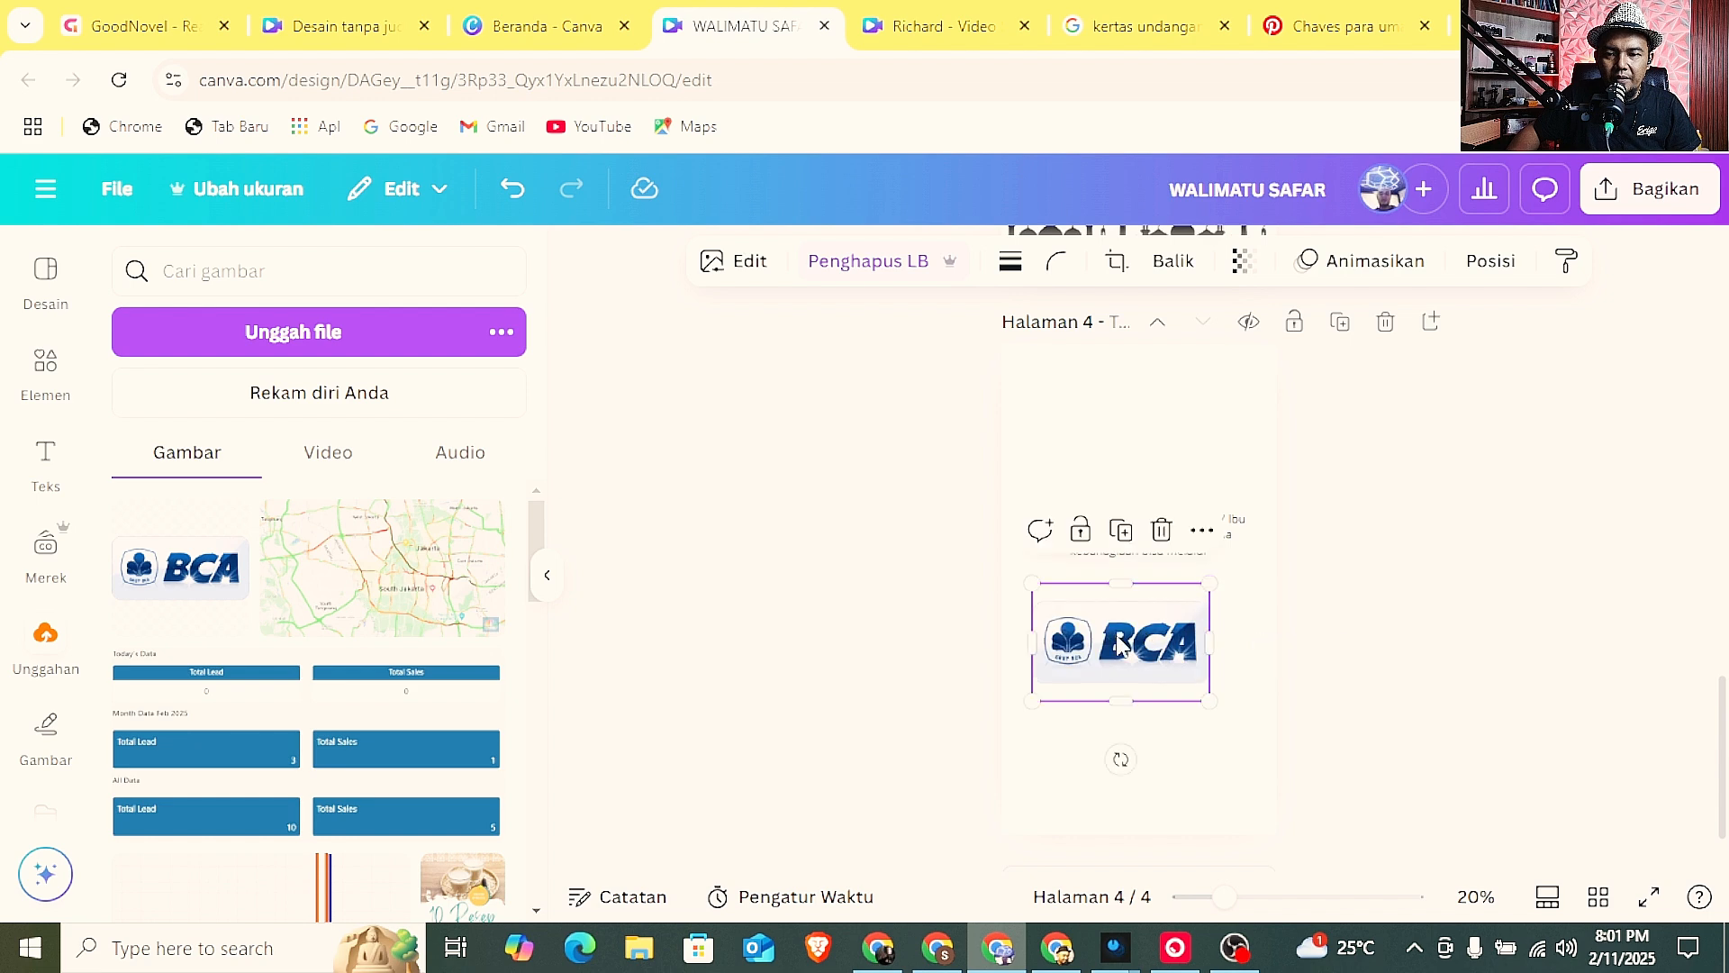
pyautogui.moveTo(1117, 630); pyautogui.dragTo(1134, 612)
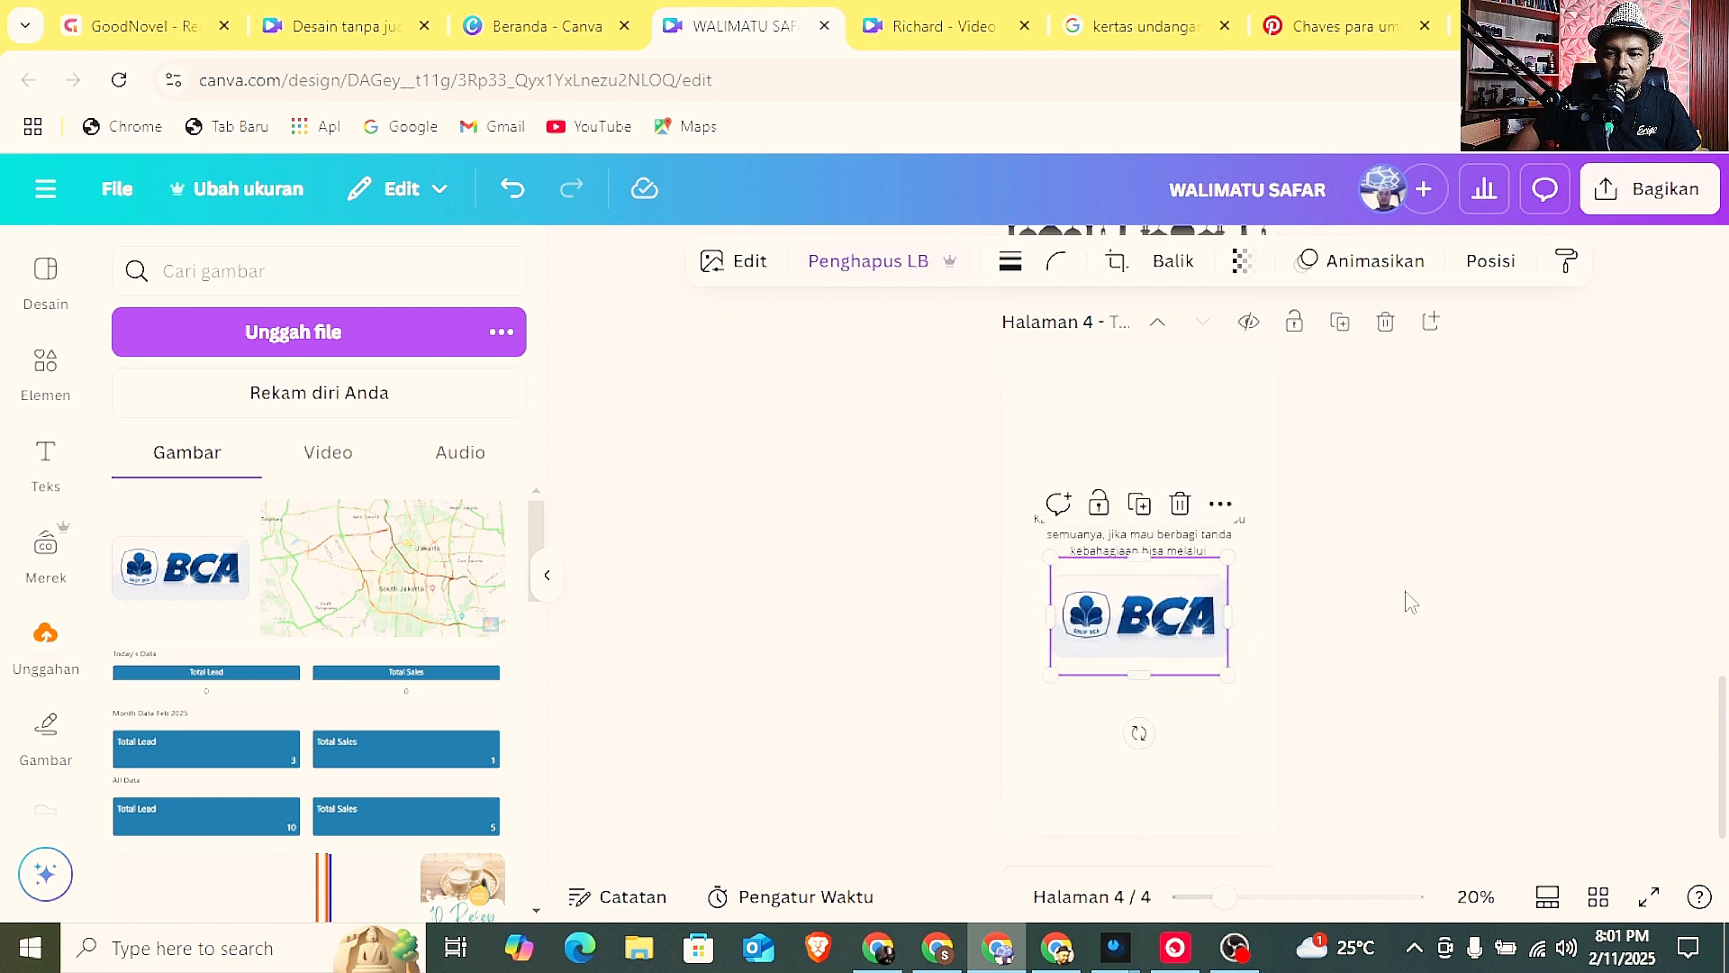
pyautogui.click(1410, 599)
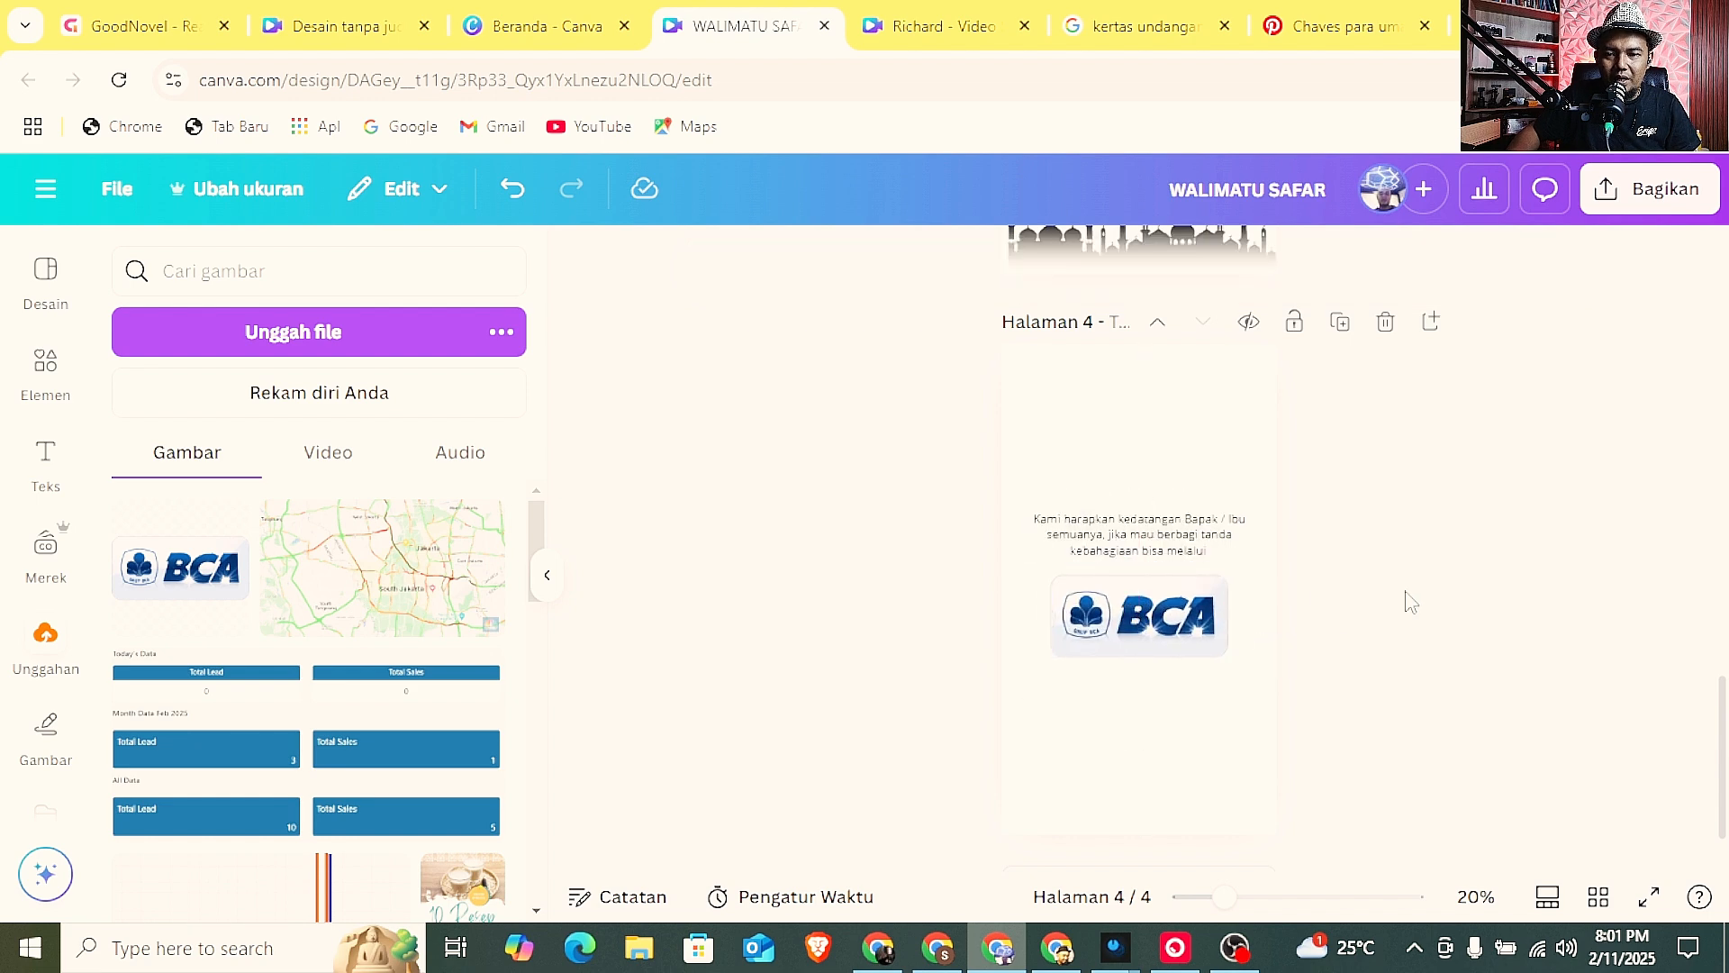
# Copy the "BUKA UNDANGAN" button from page 1 to page 4 and place it below the BCA logo.
pyautogui.scroll(-2, 1243, 538)
pyautogui.scroll(15, 1142, 615)
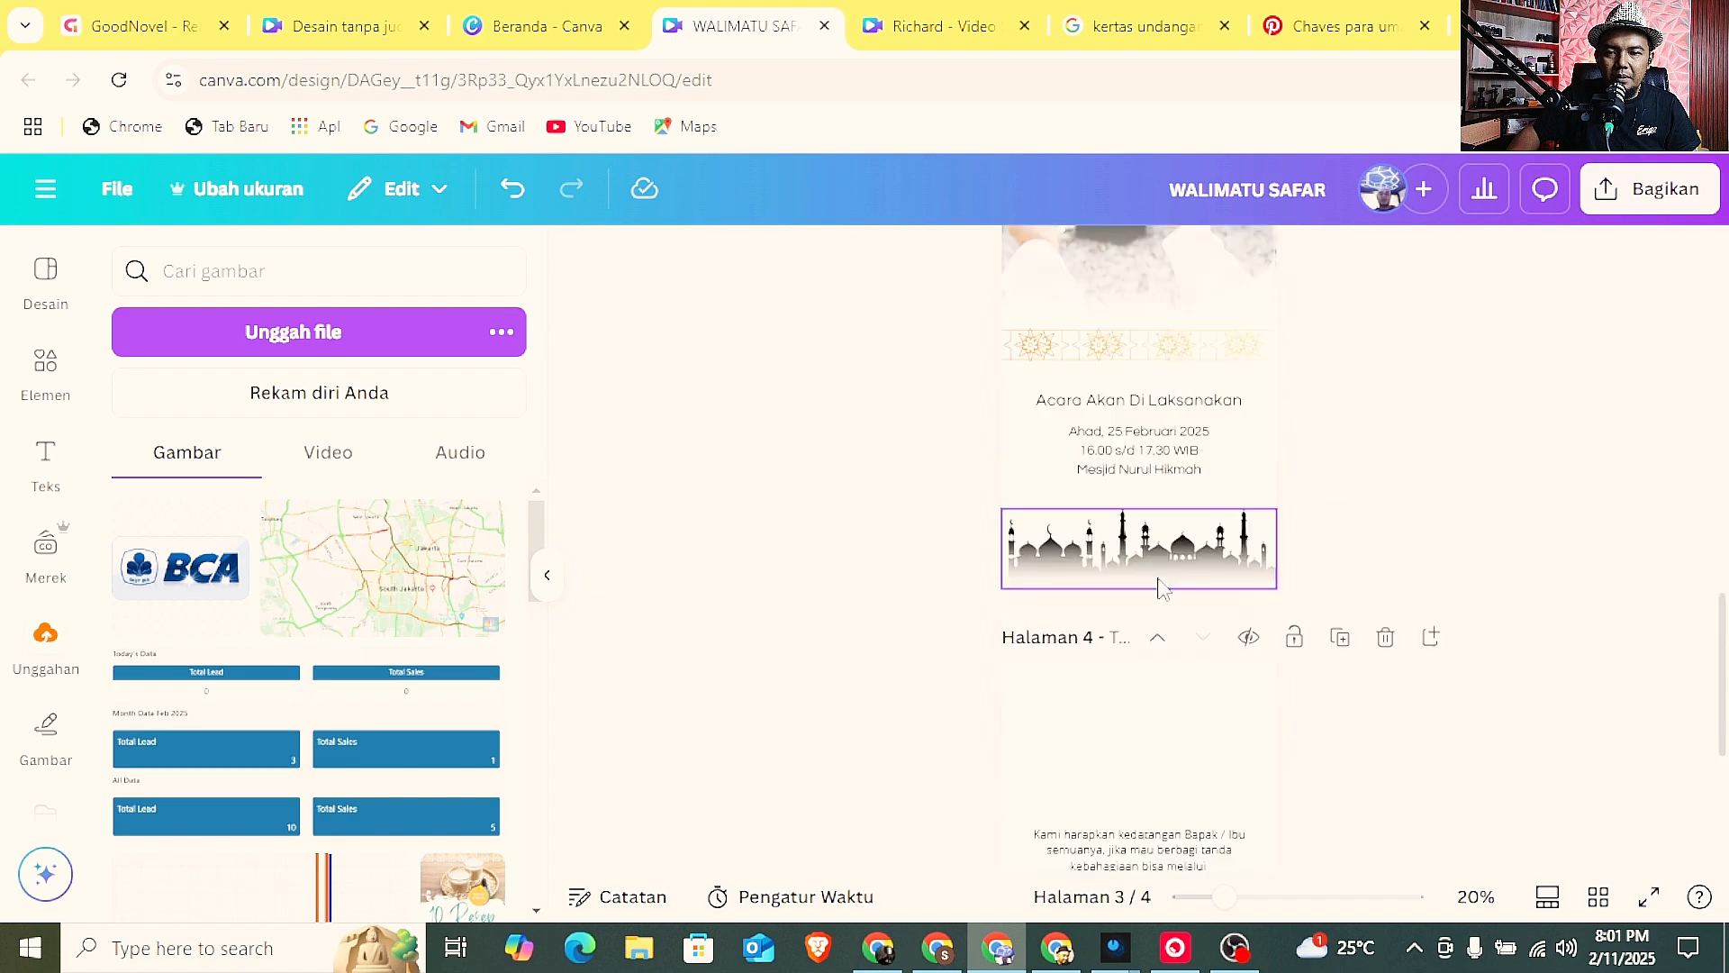
pyautogui.scroll(2, 1162, 587)
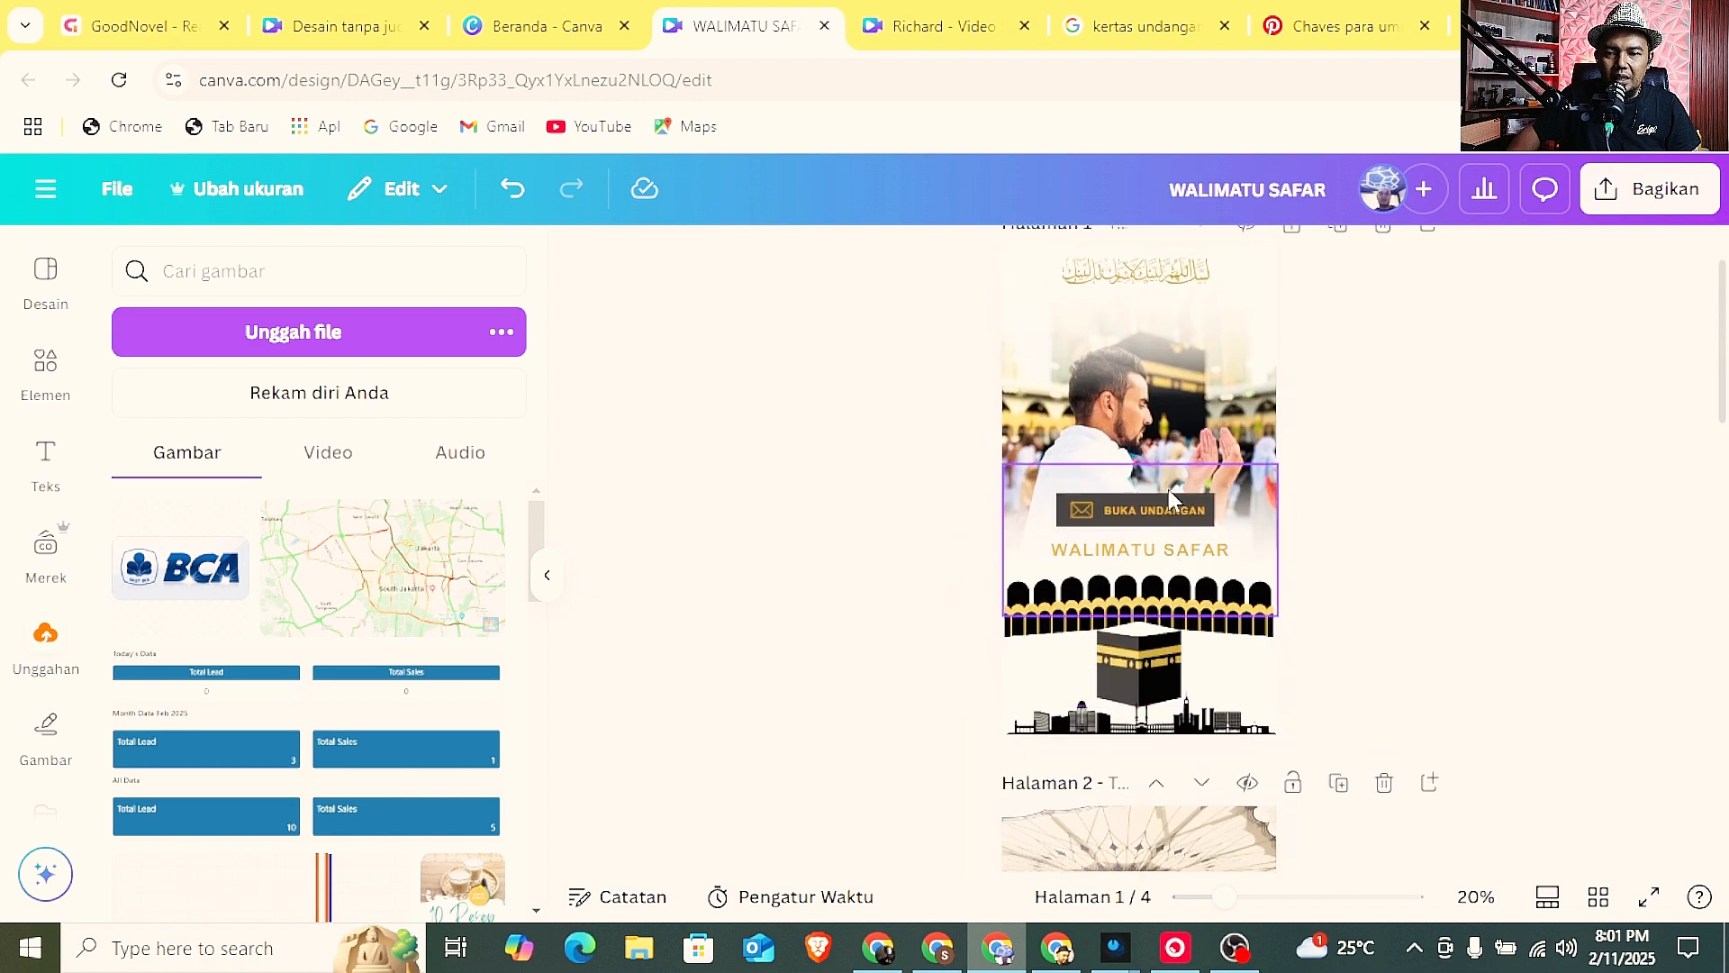
pyautogui.click(1163, 509)
pyautogui.scroll(-15, 1163, 509)
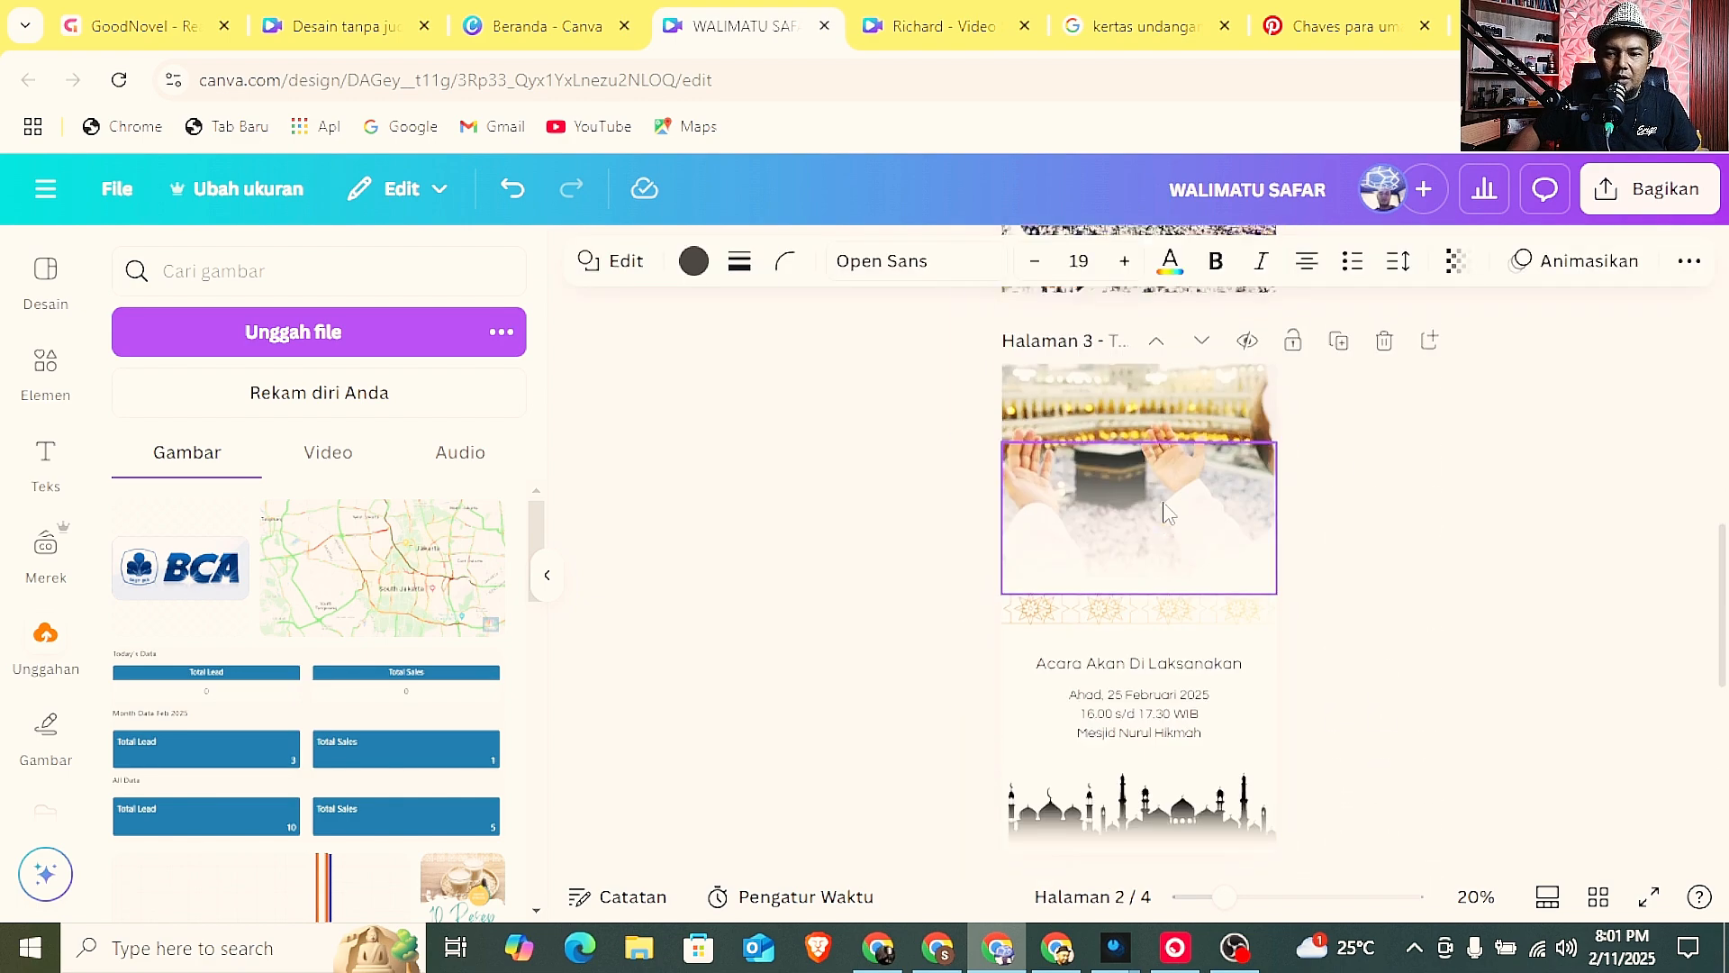
pyautogui.click(1142, 649)
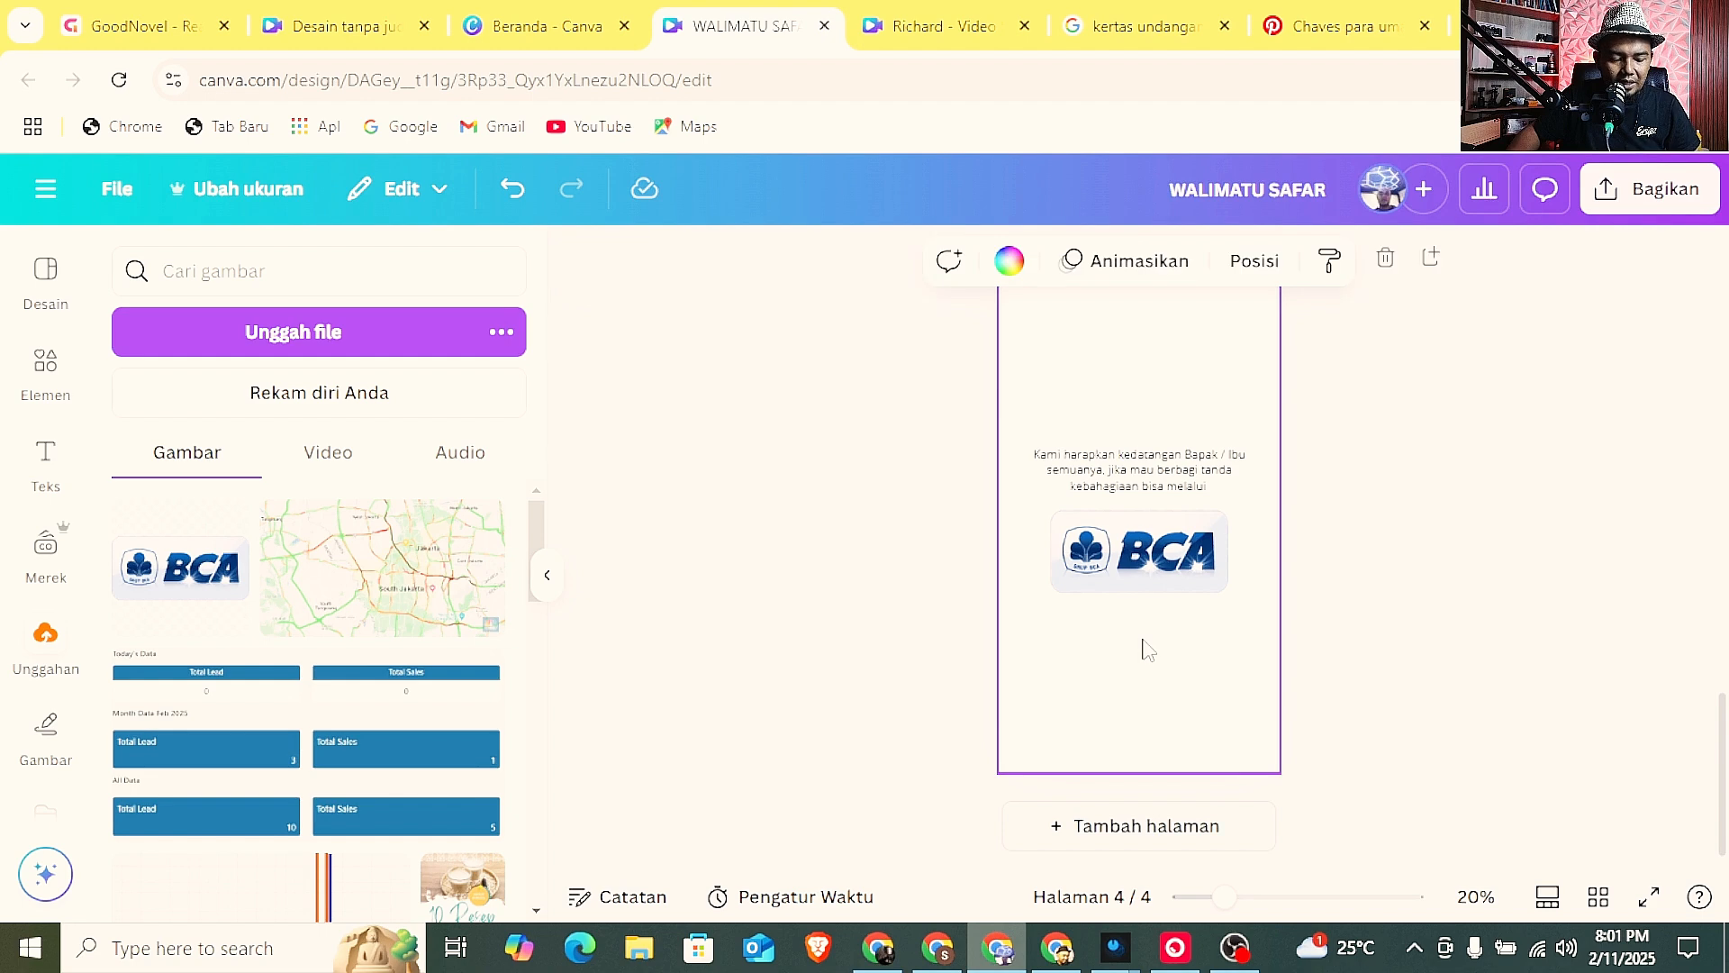
pyautogui.hotkey('ctrl', 'v')
pyautogui.moveTo(1148, 556); pyautogui.dragTo(1148, 635)
# Ungroup the copied button and change its label to "KONFIRMASI WA JAMAAH".
pyautogui.doubleClick(1148, 635)
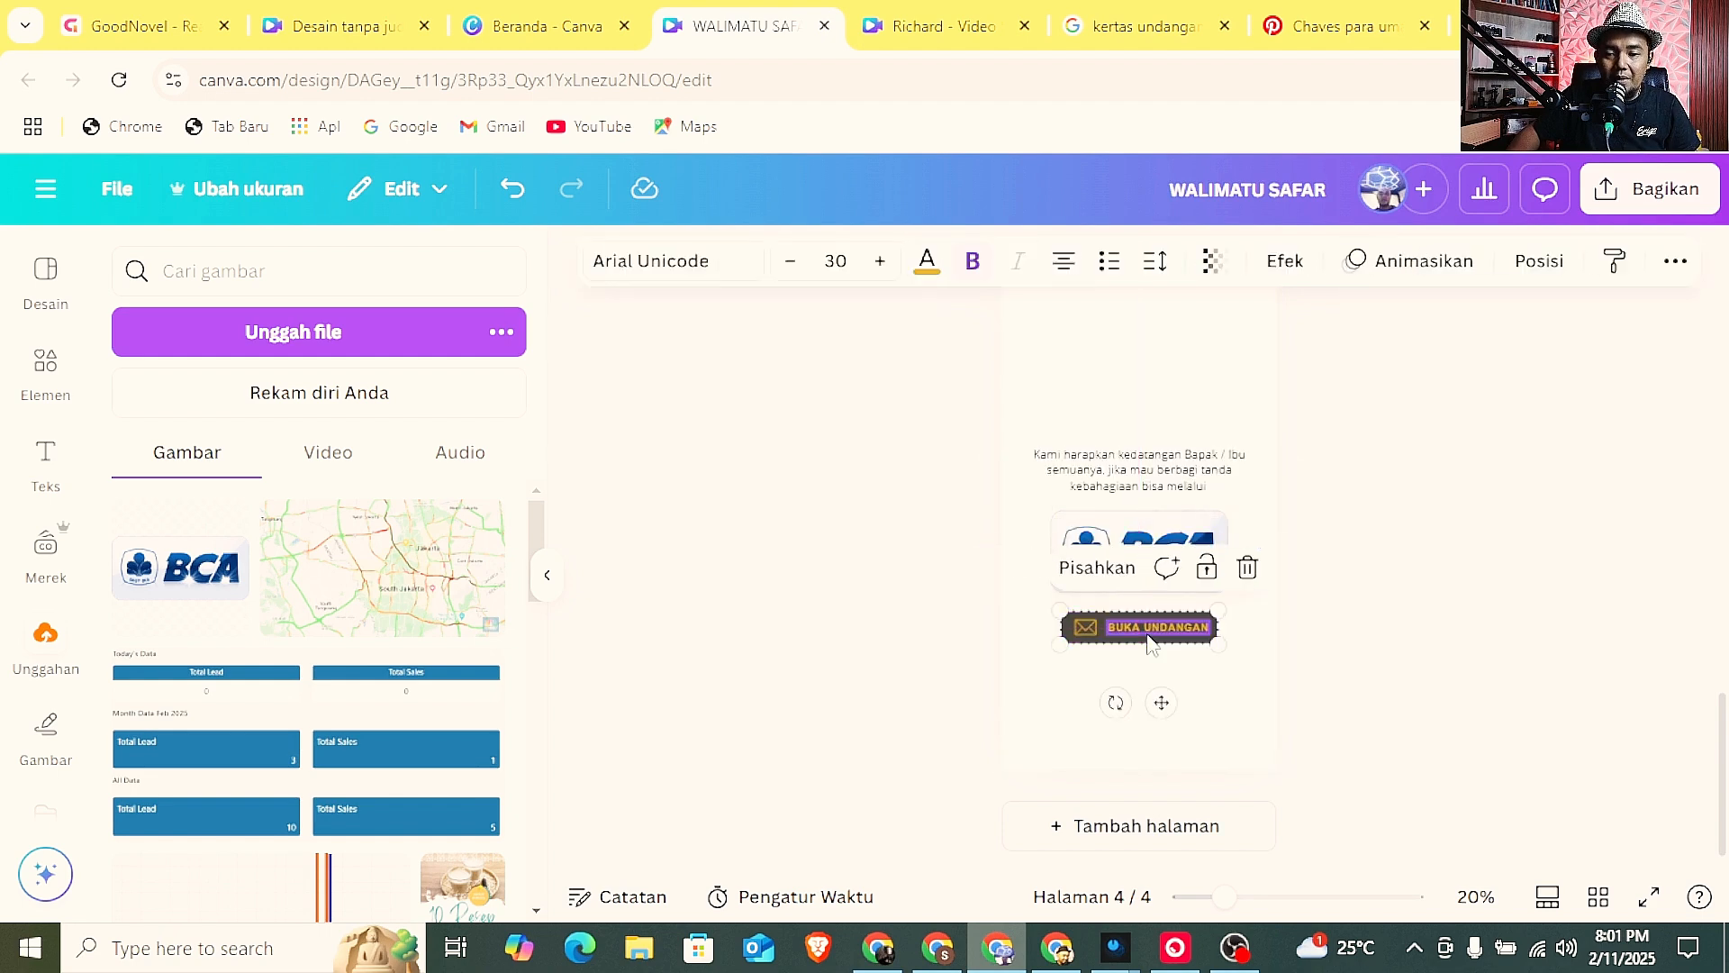
pyautogui.rightClick(1149, 644)
pyautogui.click(1208, 552)
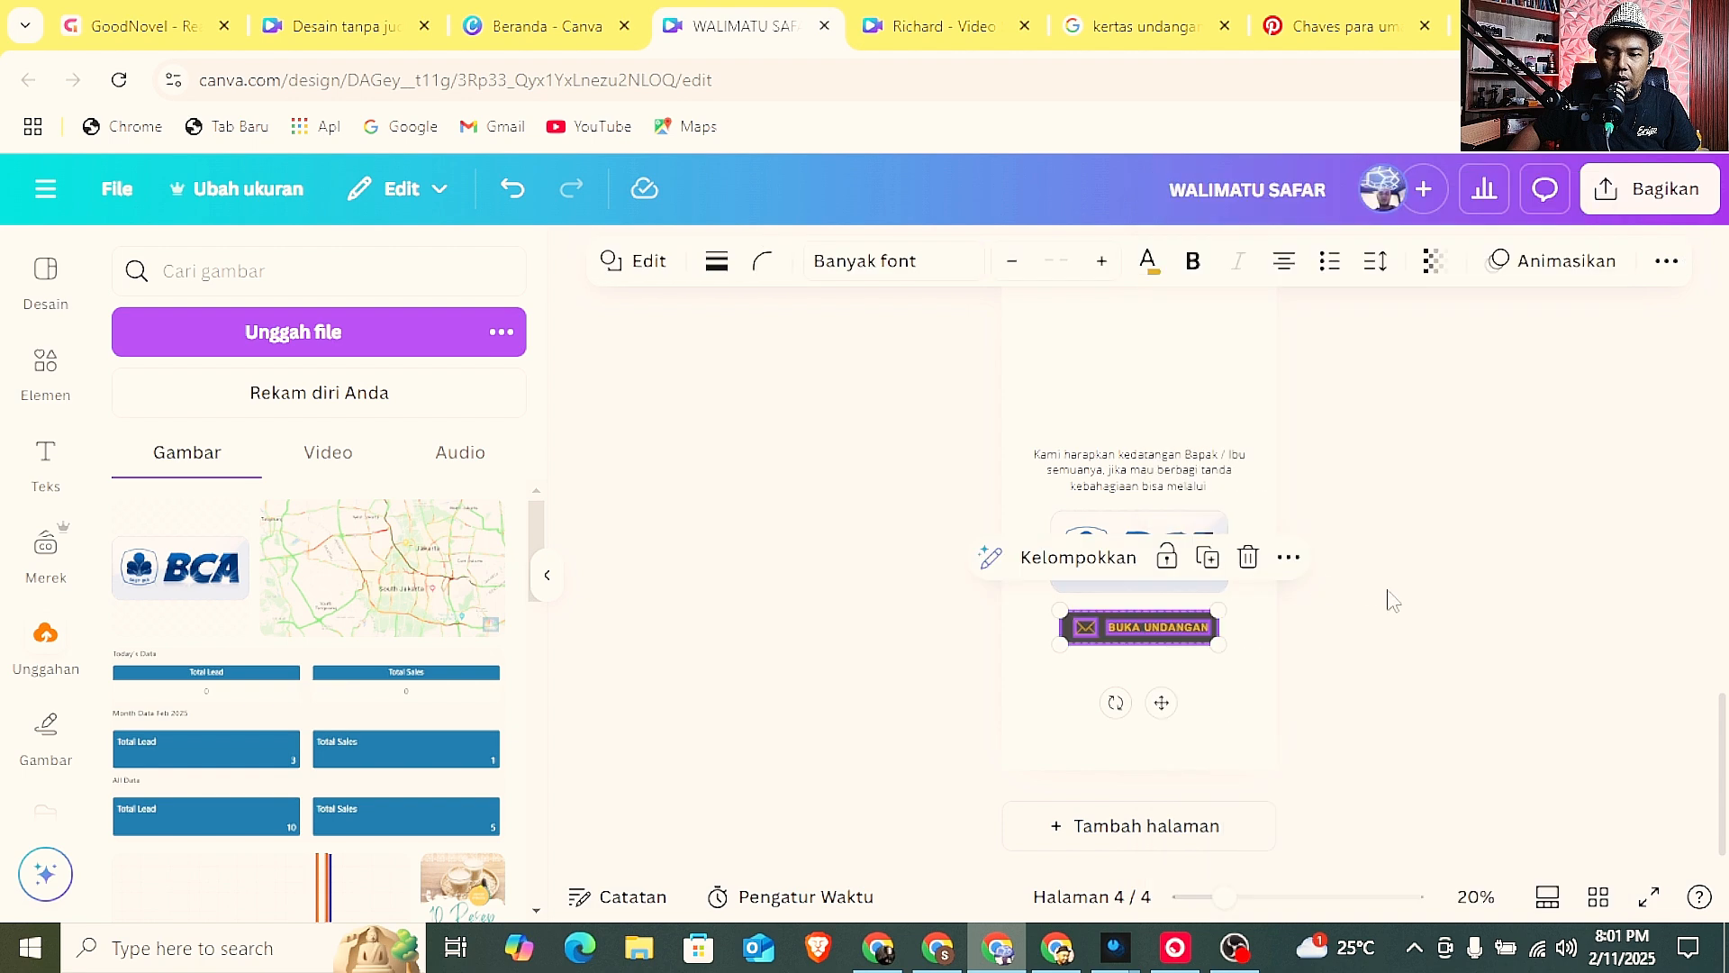
pyautogui.click(1389, 598)
pyautogui.click(1201, 634)
pyautogui.doubleClick(1200, 630)
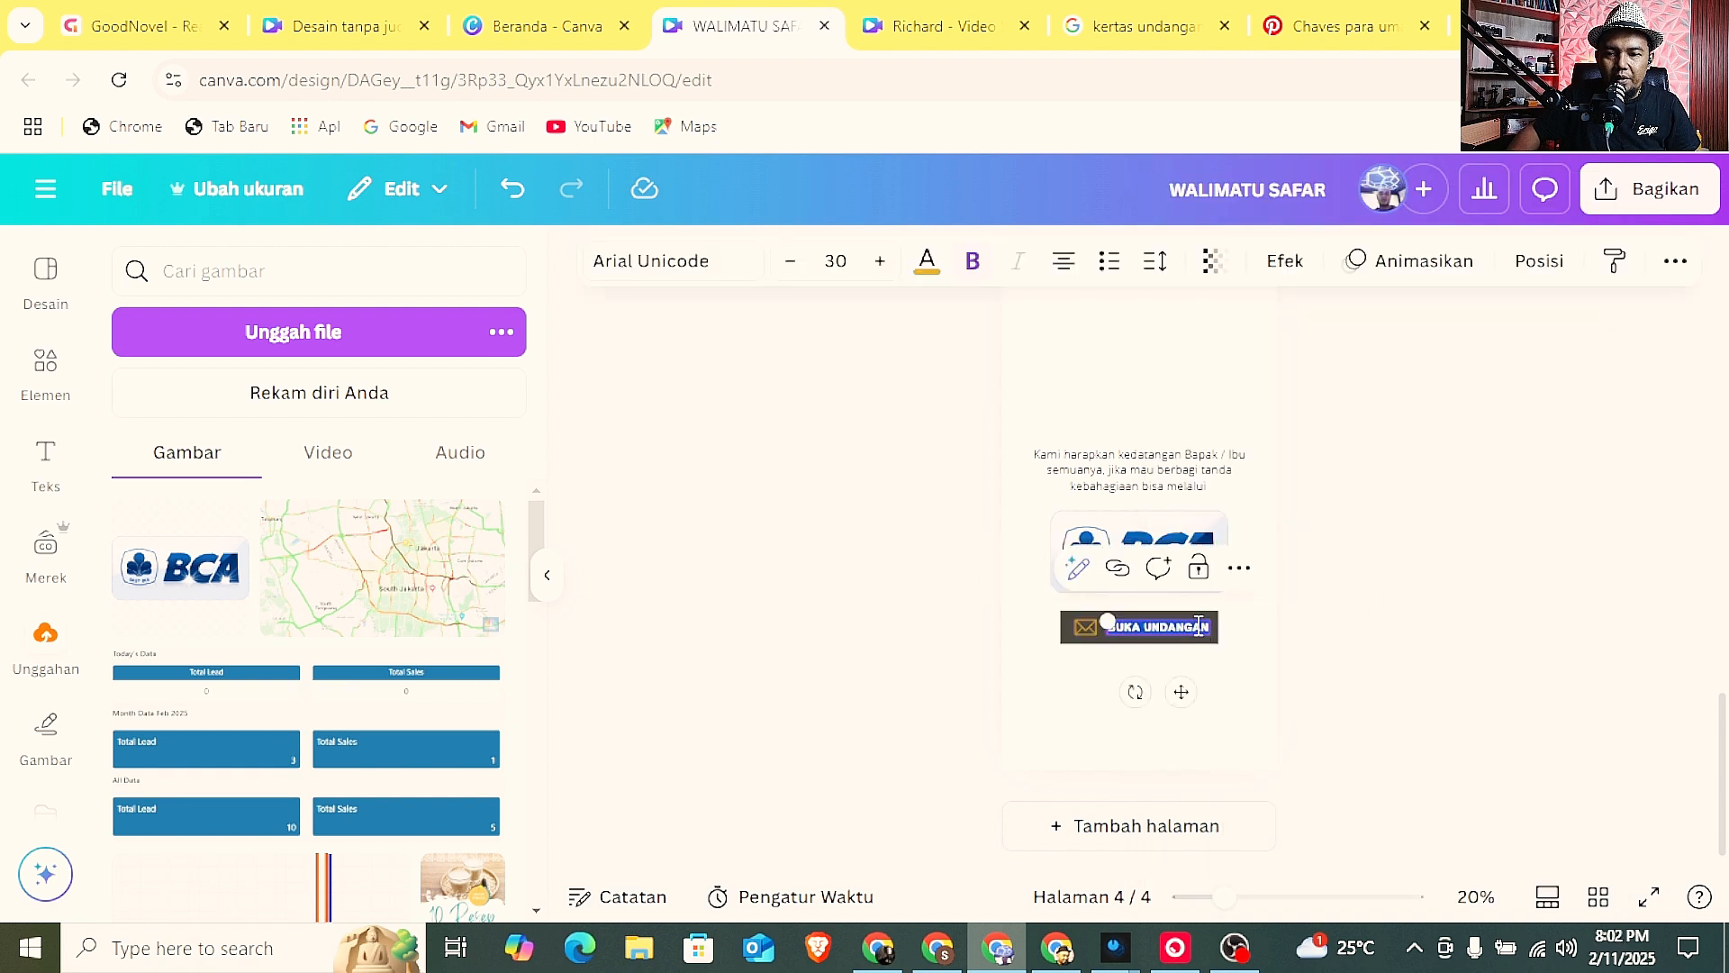
pyautogui.write('Ko')
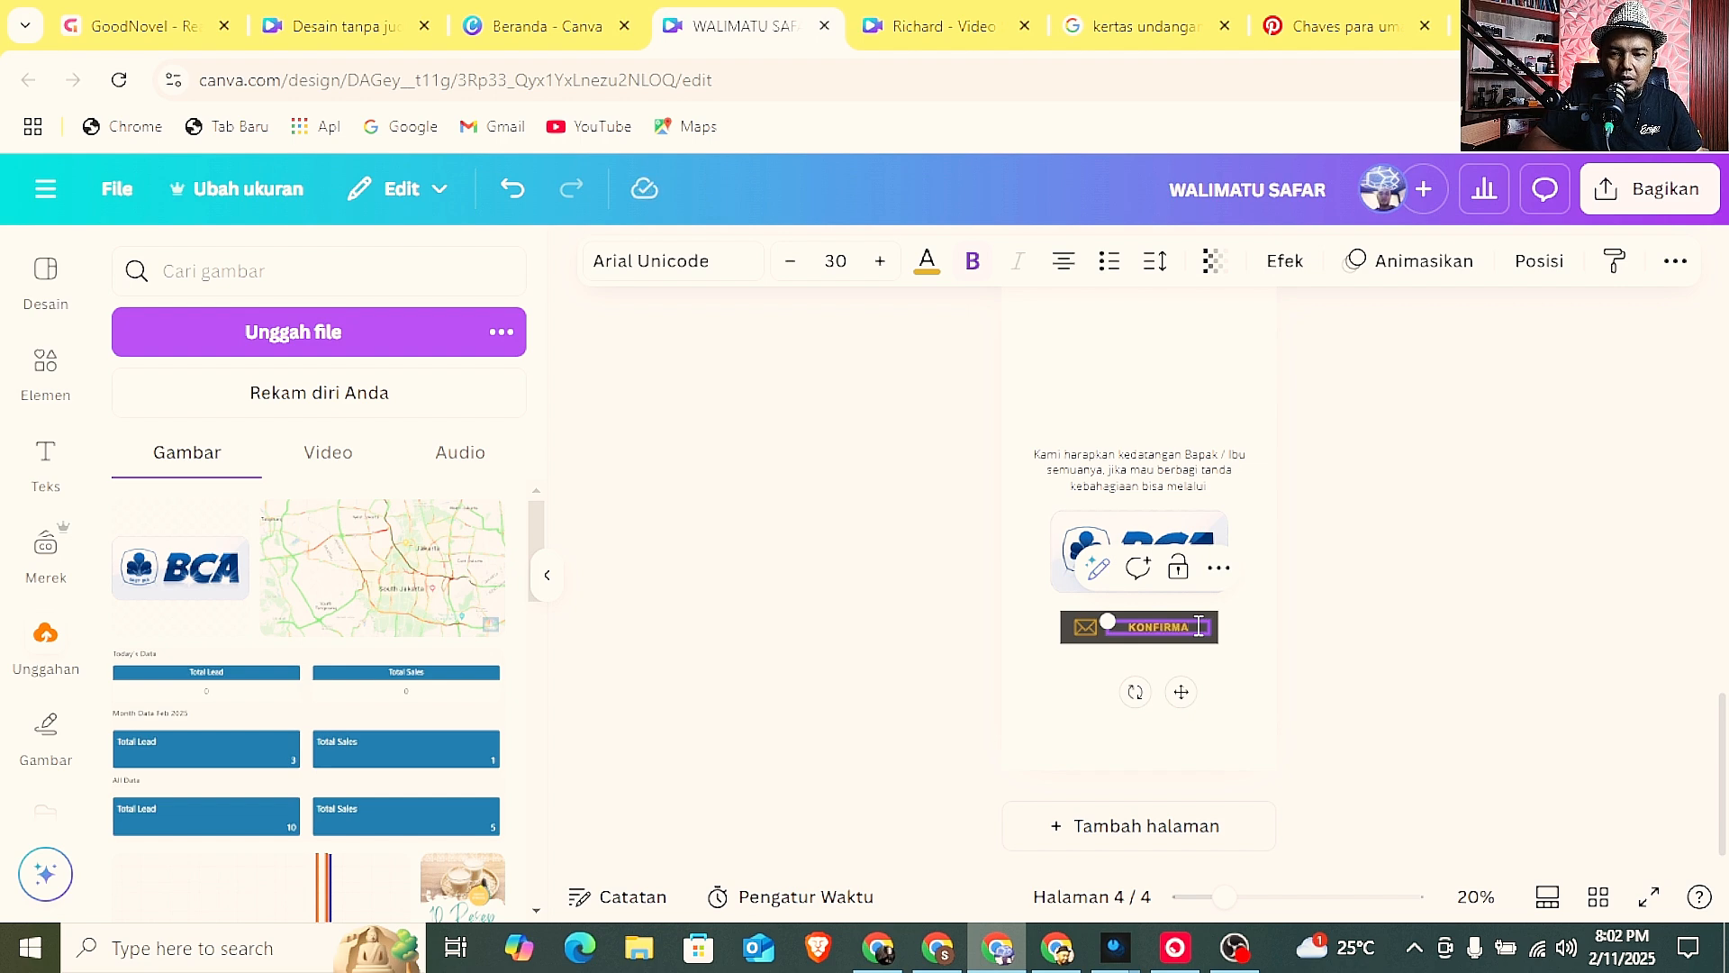
pyautogui.write('NFIRMASI ')
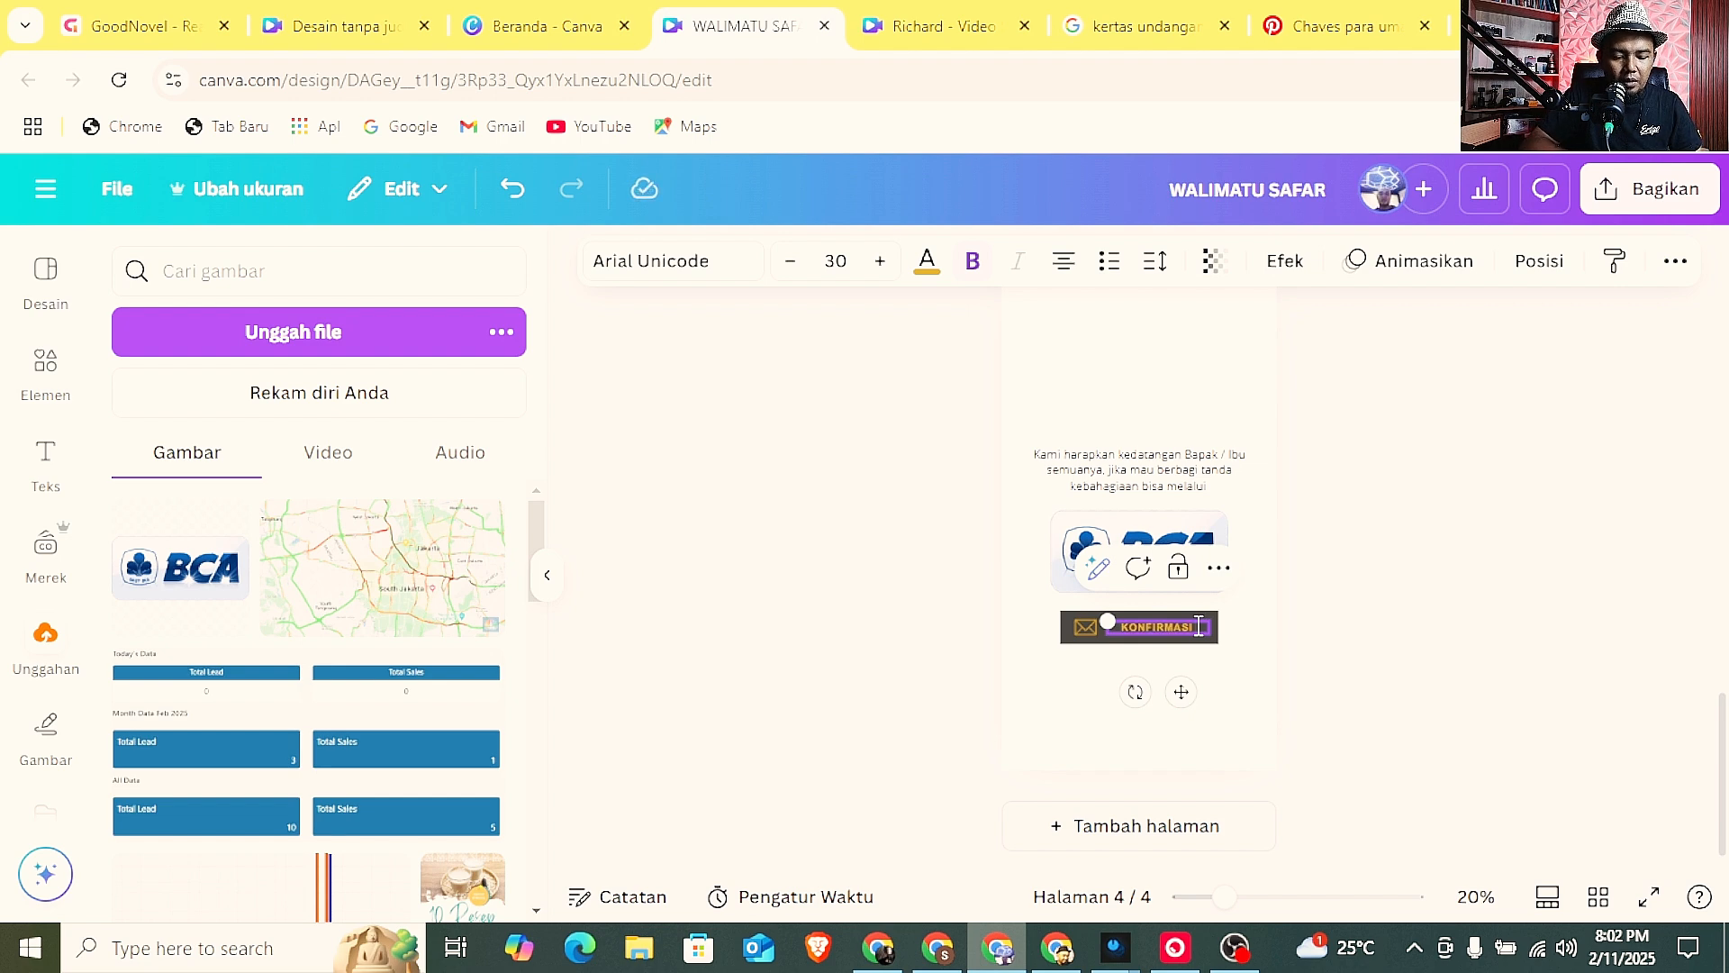
pyautogui.write('WA JAMAAH')
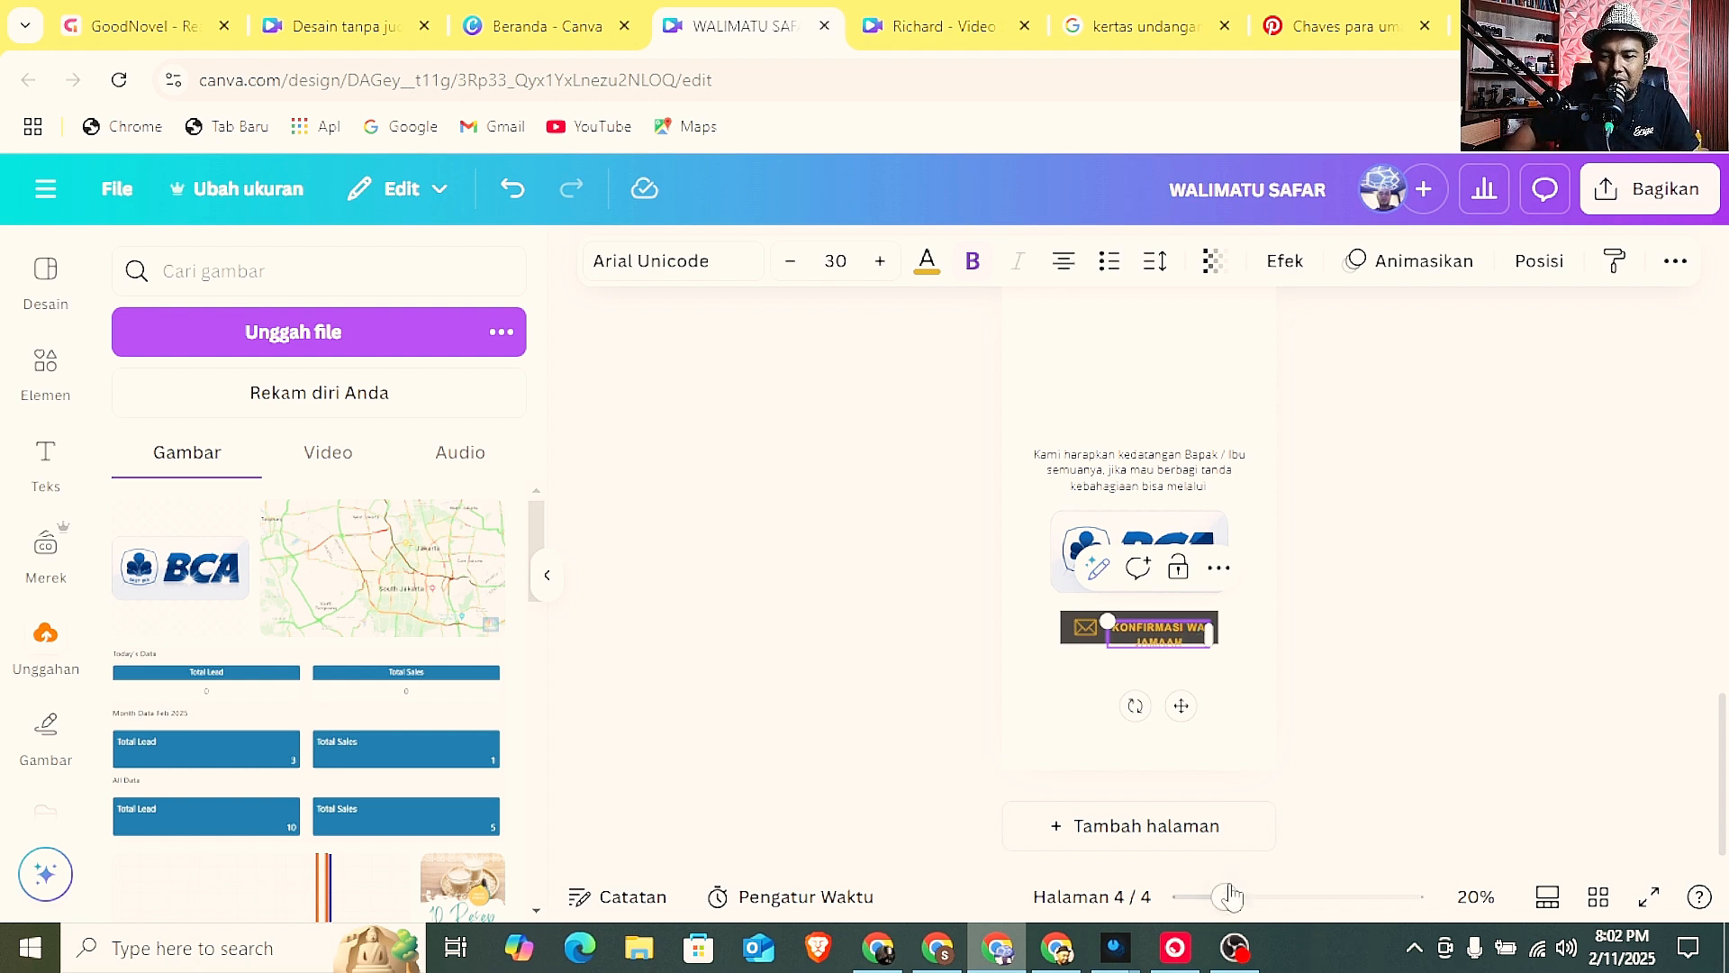
# Widen the button's dark rectangle on both sides, stretch the label onto a single line and fit it inside the rectangle.
pyautogui.moveTo(1226, 897); pyautogui.dragTo(1268, 897)
pyautogui.scroll(-2, 1248, 641)
pyautogui.click(990, 650)
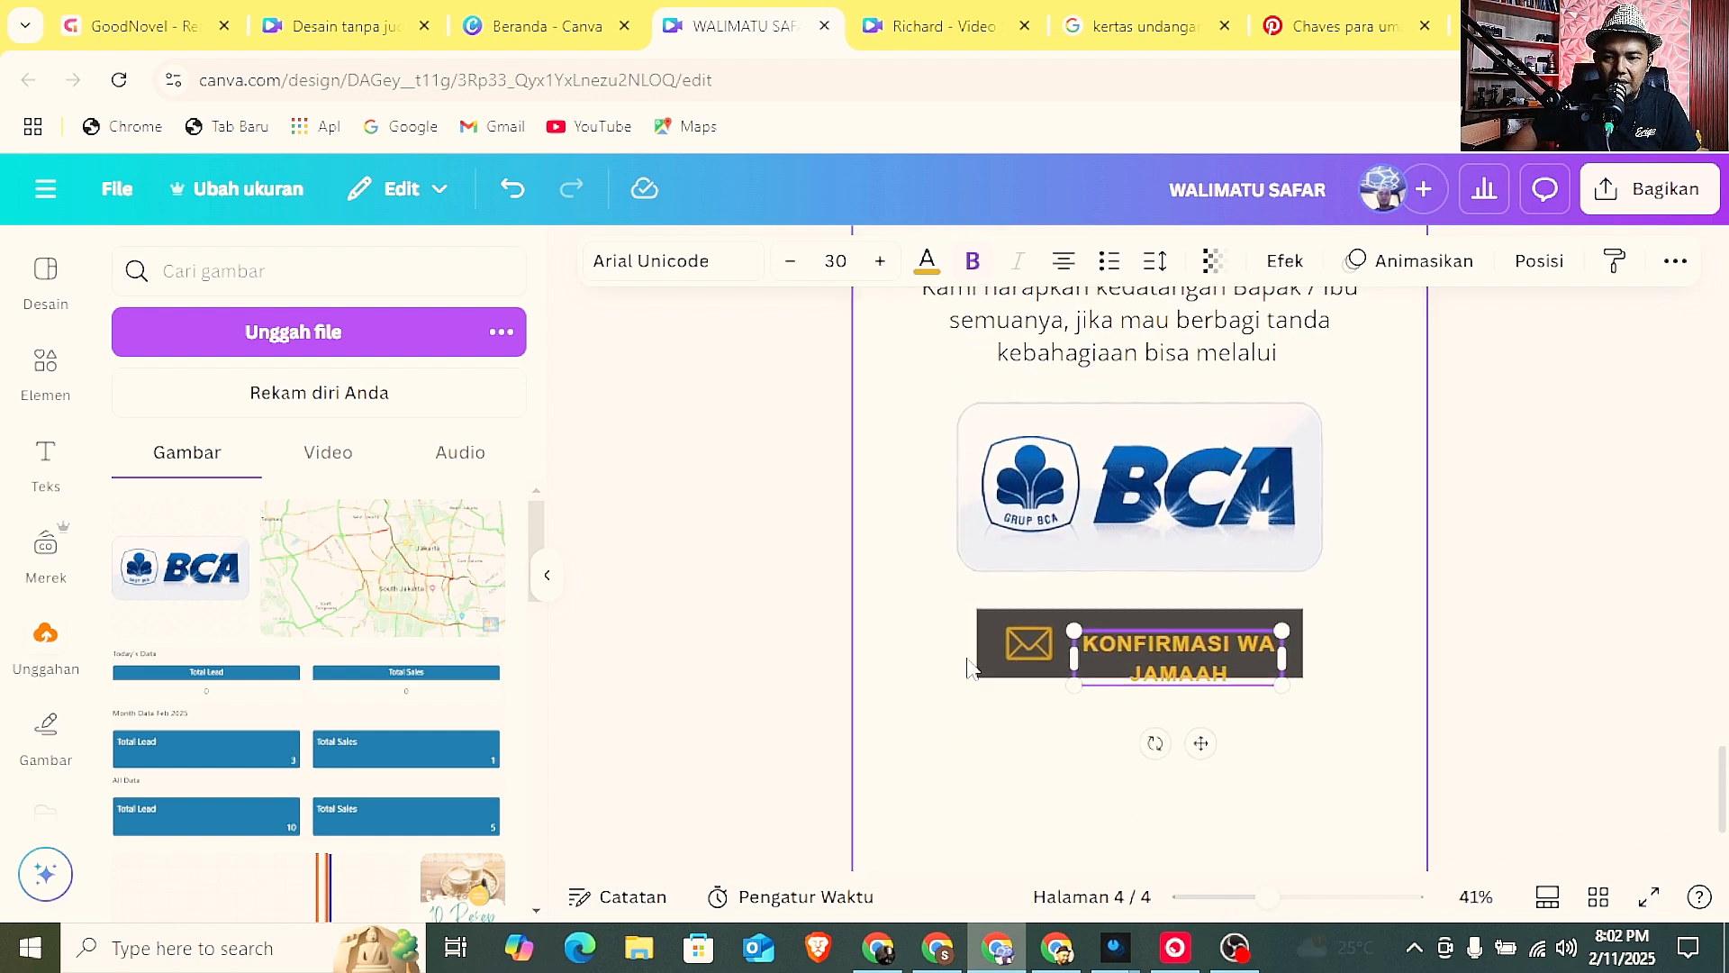
pyautogui.moveTo(964, 651); pyautogui.dragTo(926, 637)
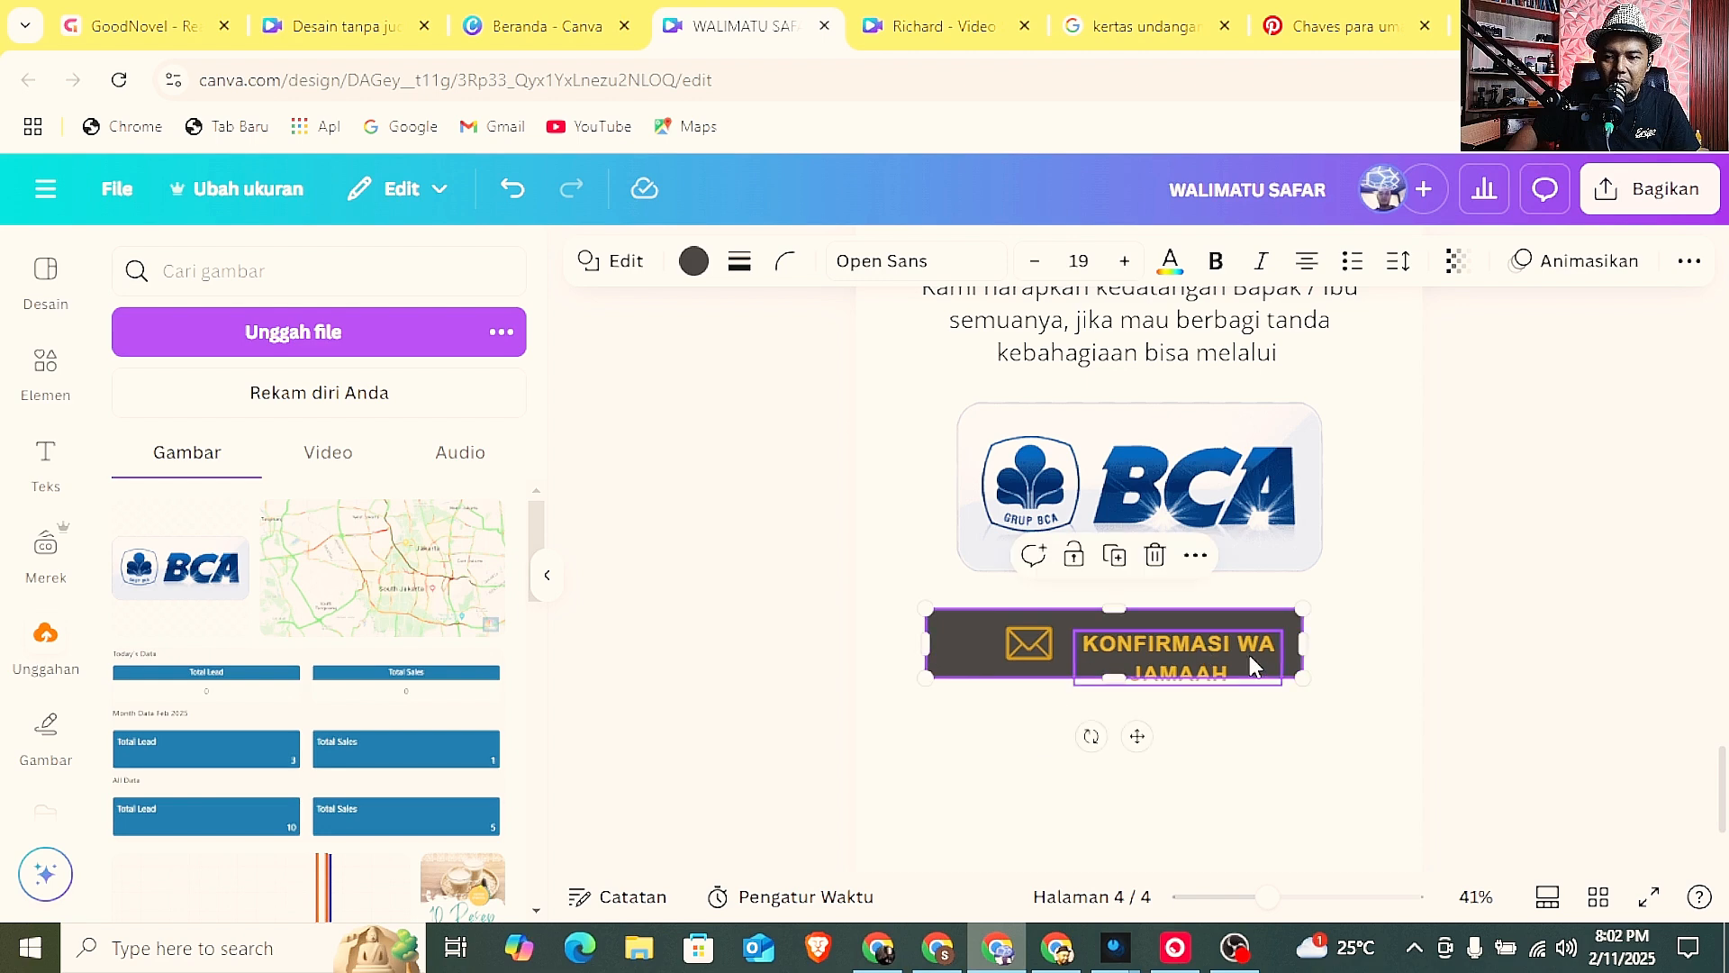
pyautogui.moveTo(1303, 643); pyautogui.dragTo(1380, 638)
pyautogui.click(1266, 641)
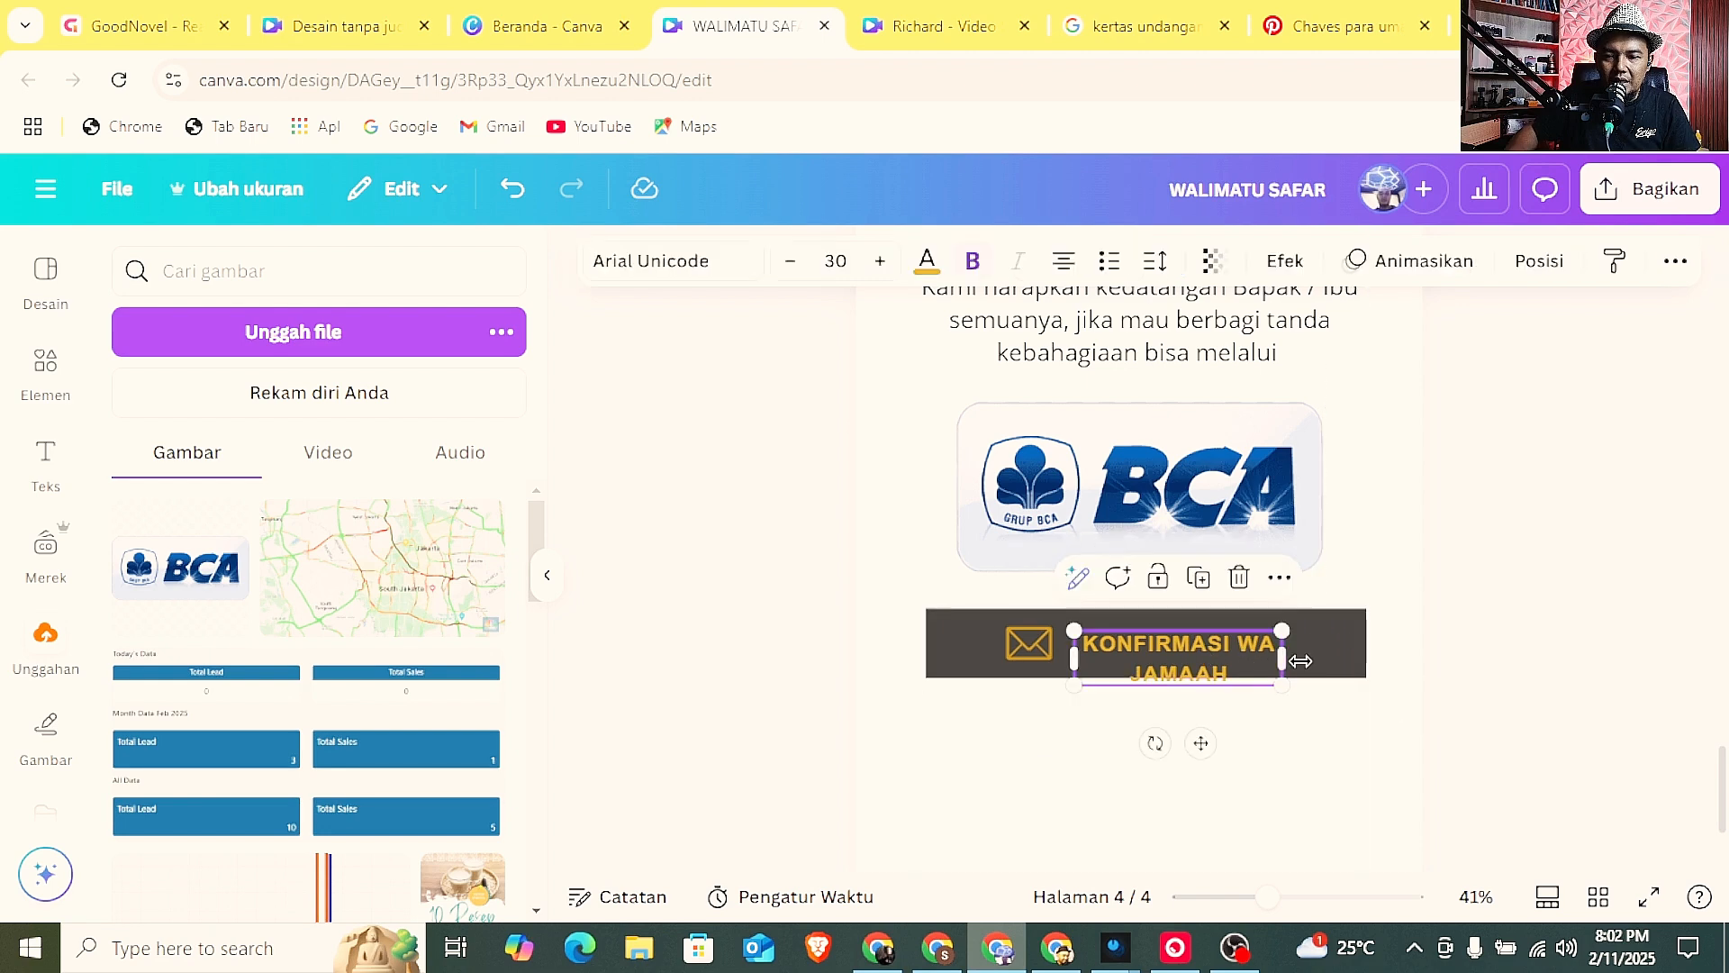
pyautogui.moveTo(1284, 671); pyautogui.dragTo(1396, 682)
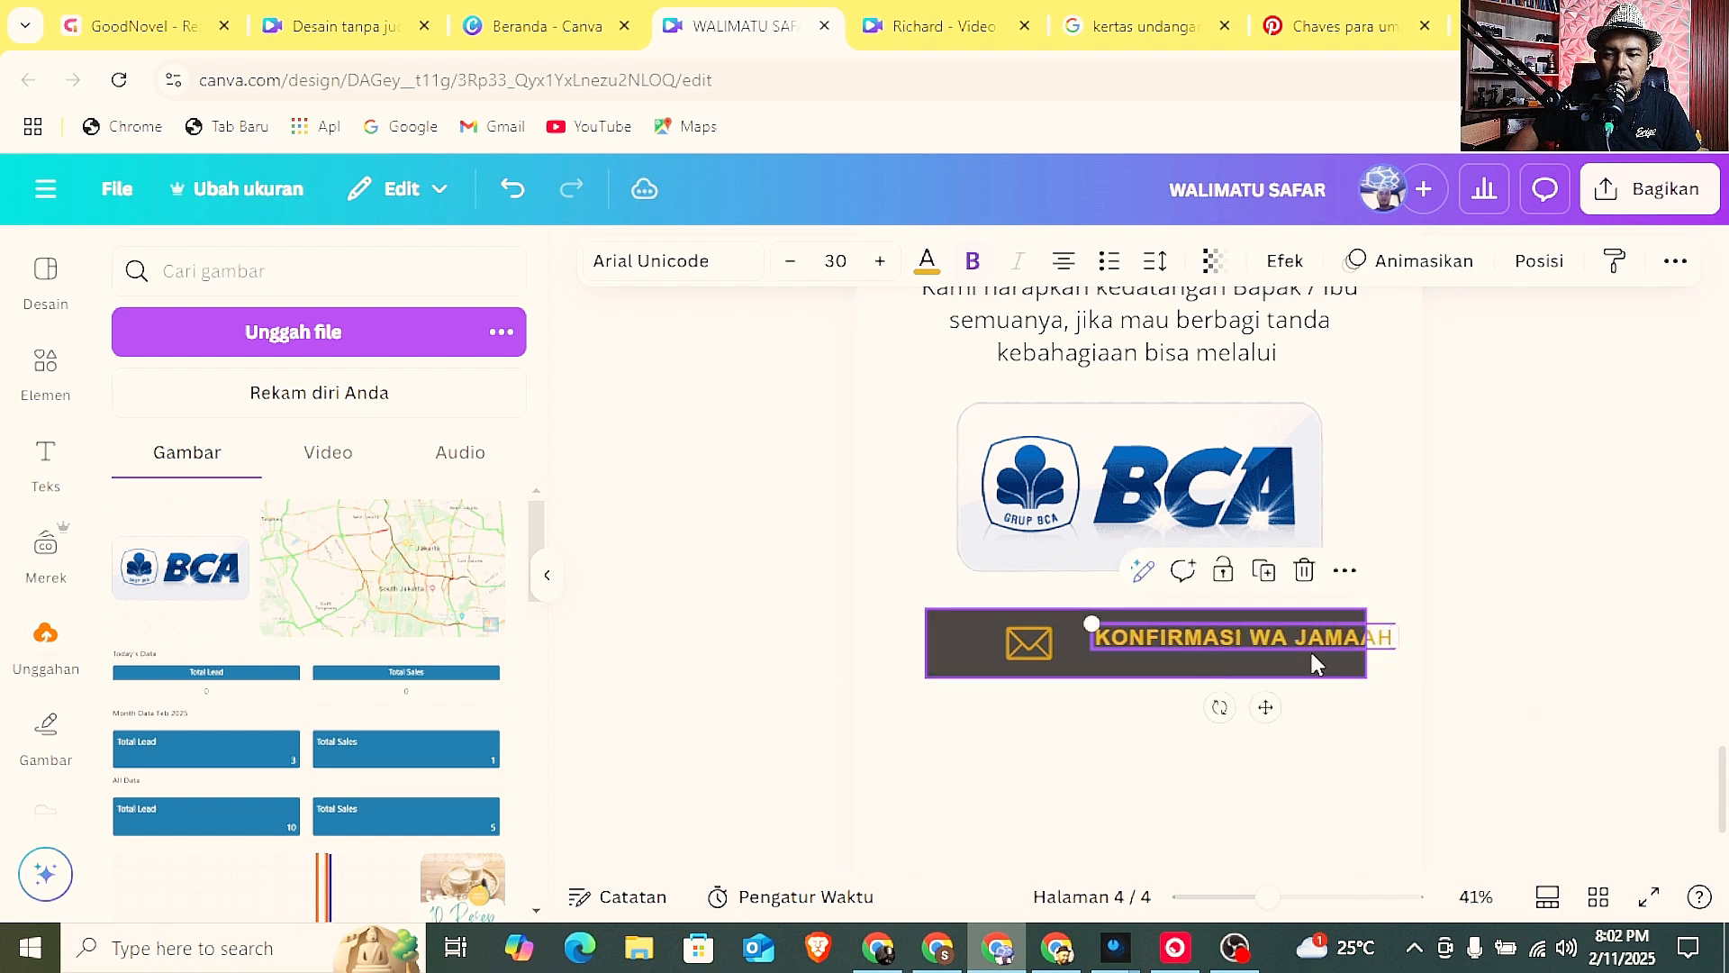
pyautogui.moveTo(1272, 639); pyautogui.dragTo(1233, 646)
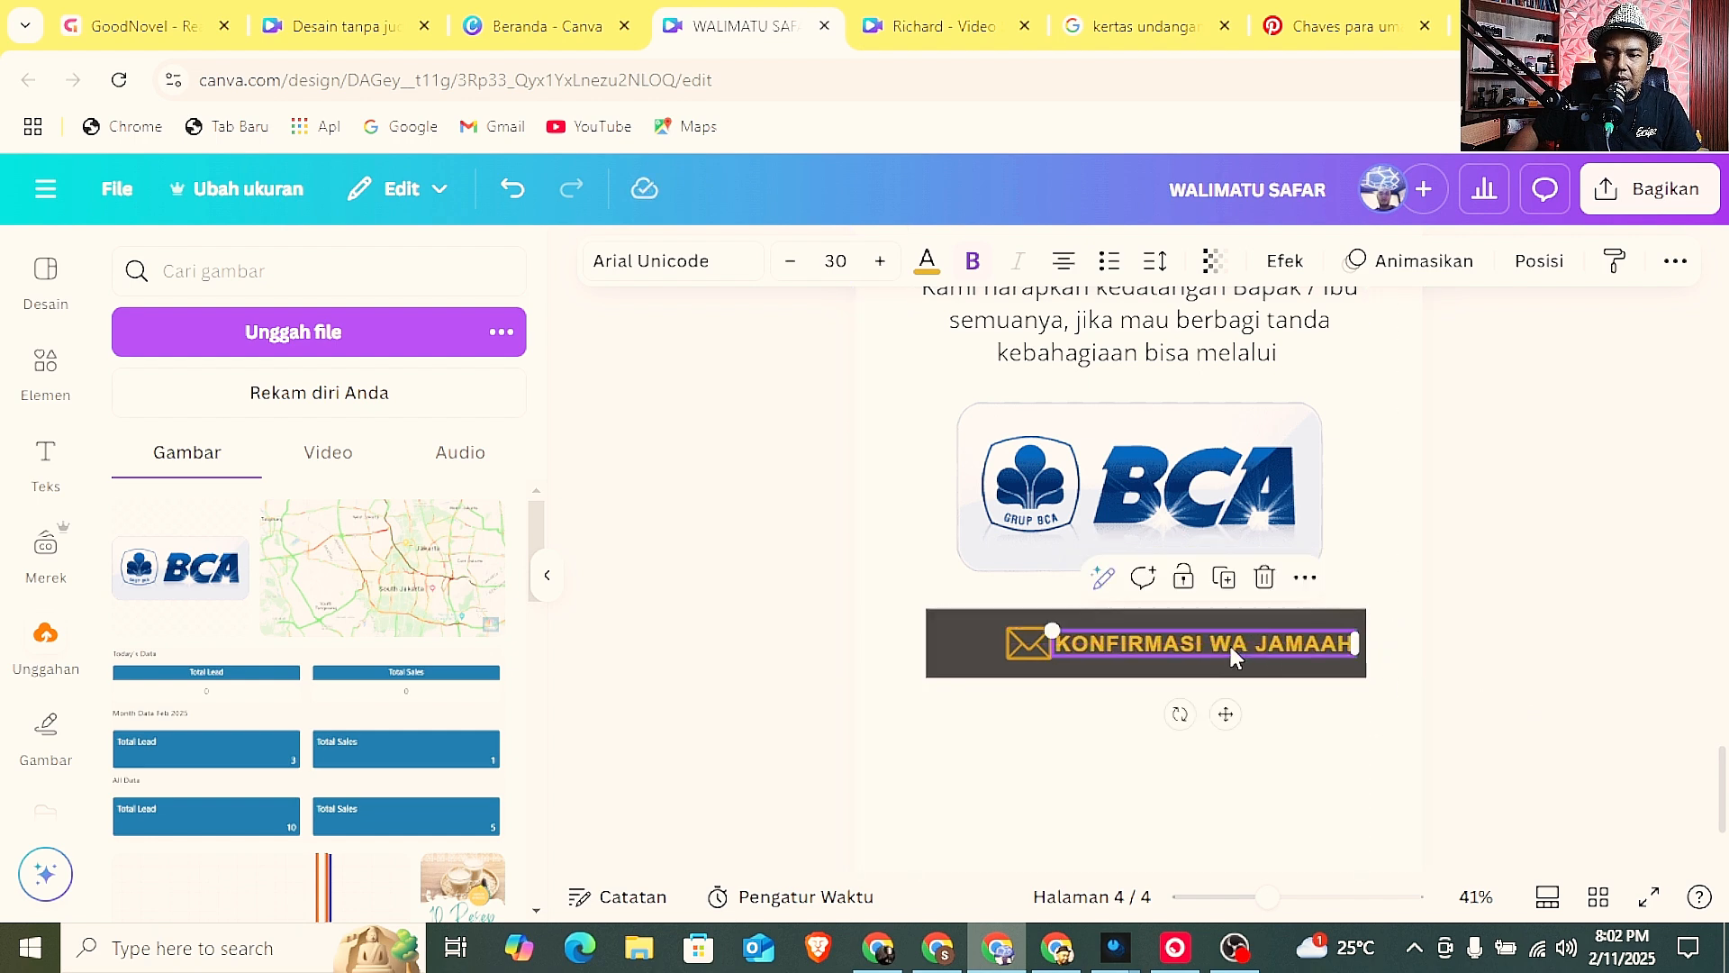
# Remove the envelope icon from the button and search the elements for "logo wa".
pyautogui.click(1016, 647)
pyautogui.moveTo(1015, 647); pyautogui.dragTo(982, 648)
pyautogui.click(47, 369)
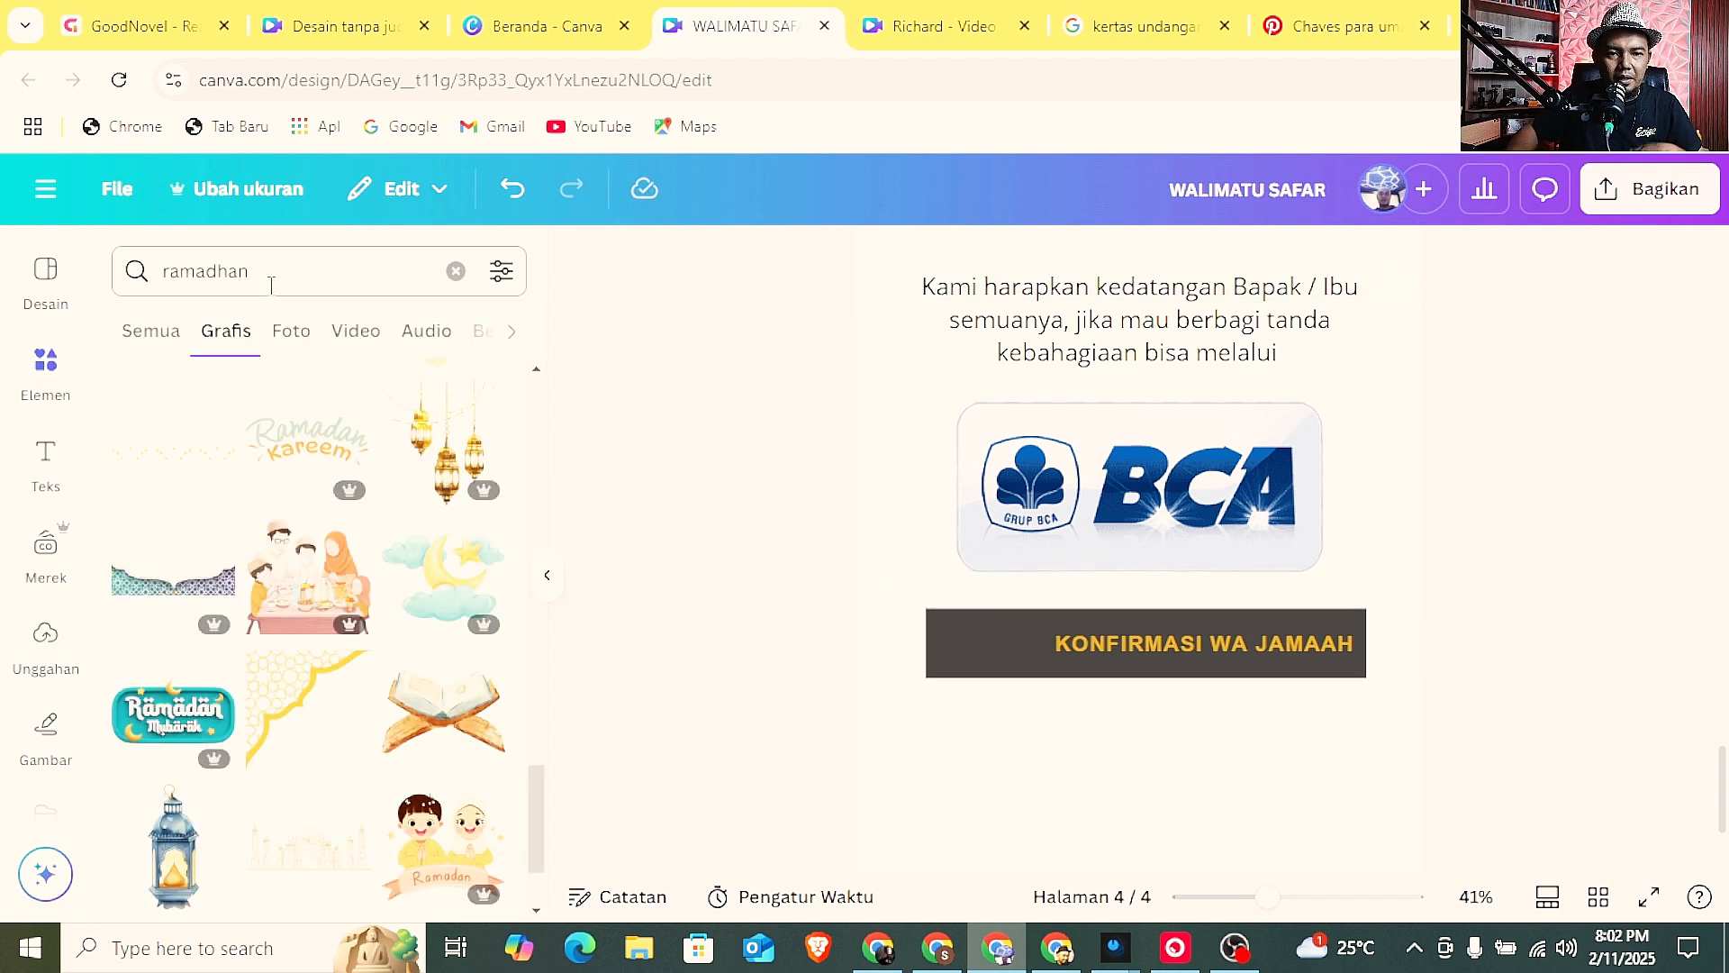
pyautogui.click(271, 286)
pyautogui.click(455, 271)
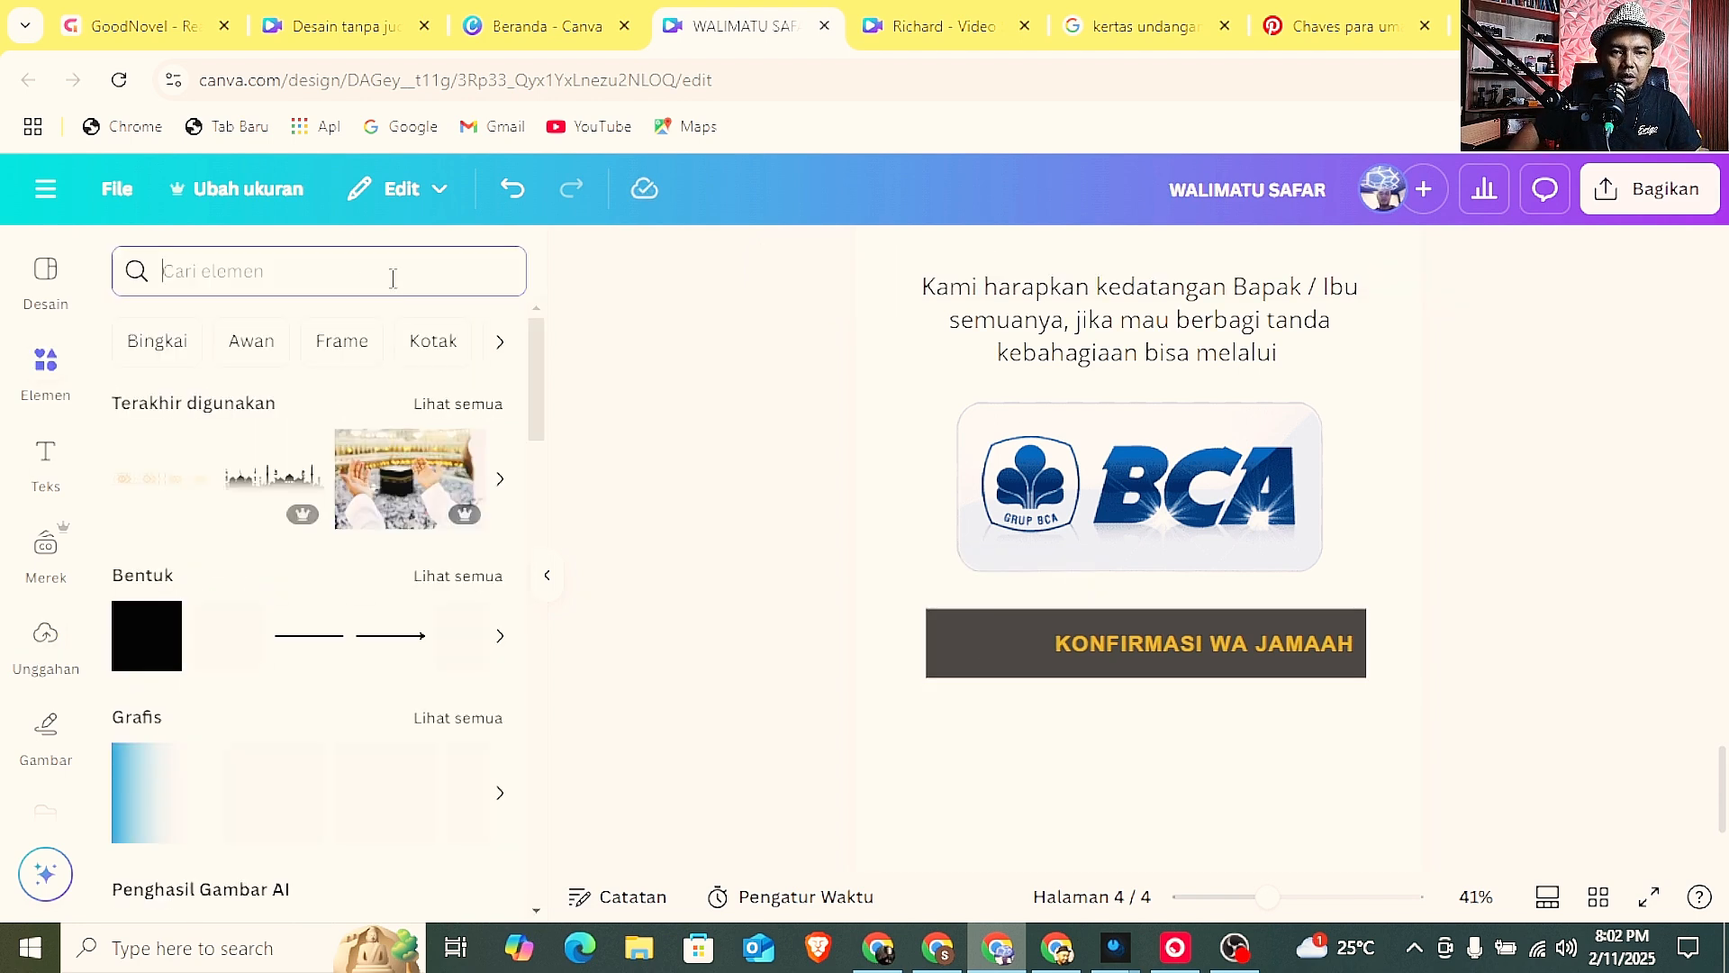
pyautogui.write('LOGO')
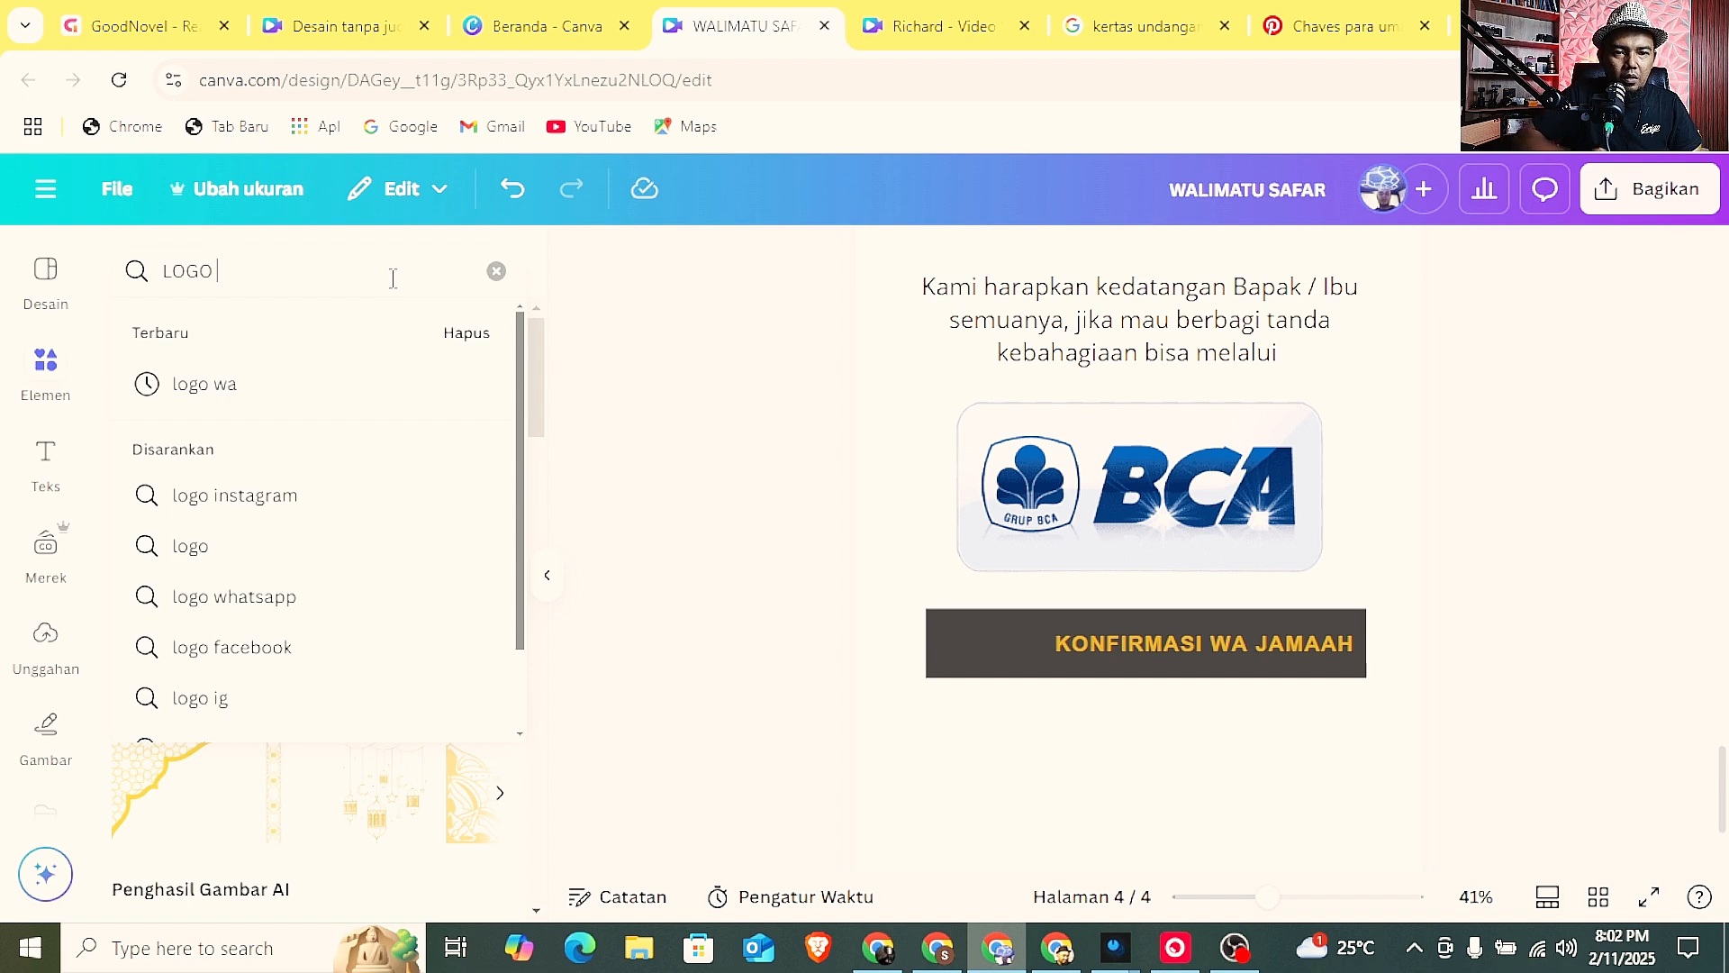
pyautogui.click(339, 388)
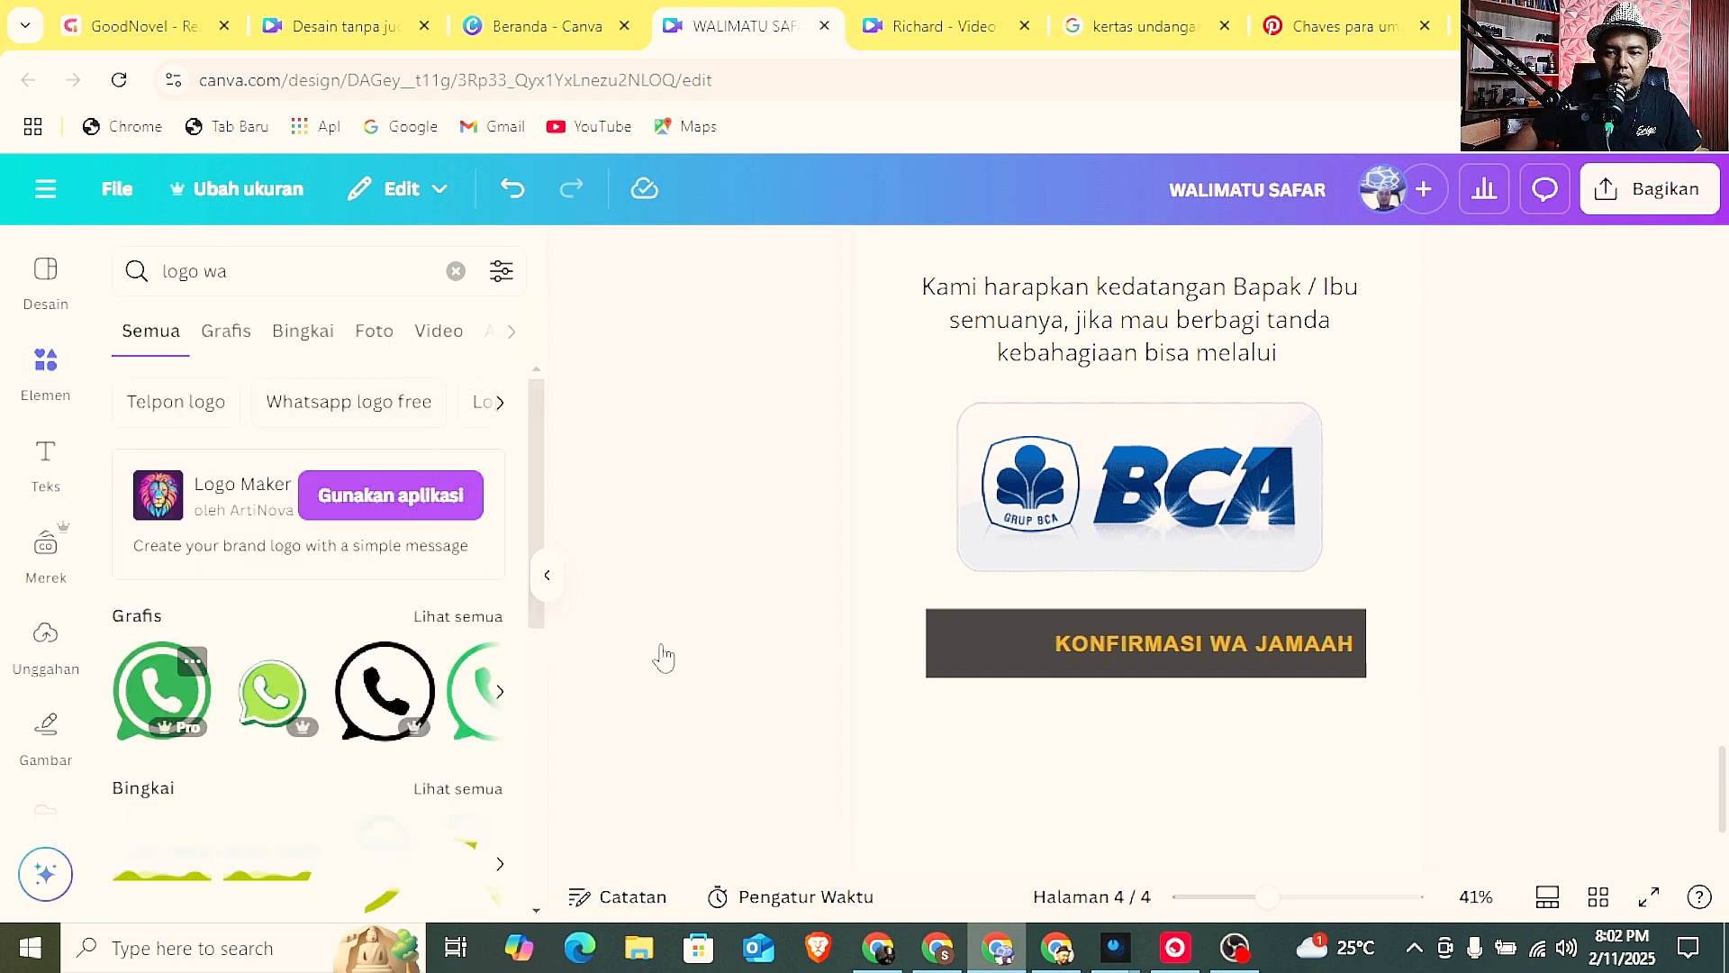
# Add the green WhatsApp logo to page 4, shrink it to icon size and place it on the button before the label.
pyautogui.moveTo(1132, 480); pyautogui.dragTo(1046, 595)
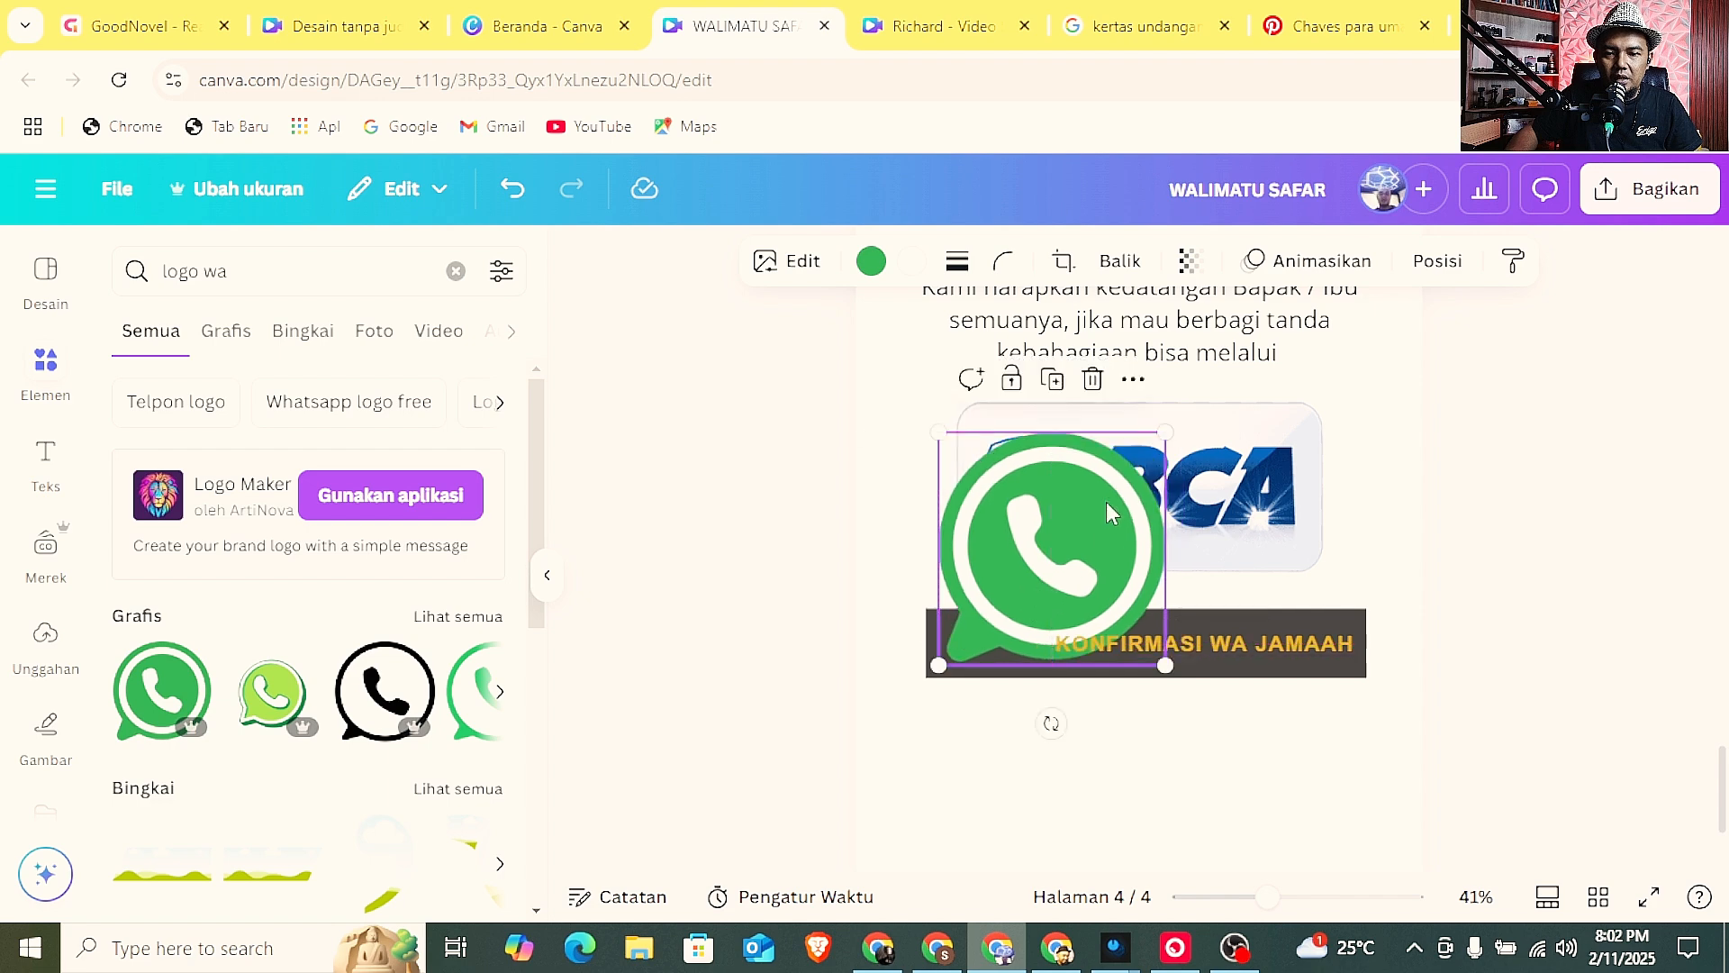
pyautogui.moveTo(1166, 432); pyautogui.dragTo(969, 609)
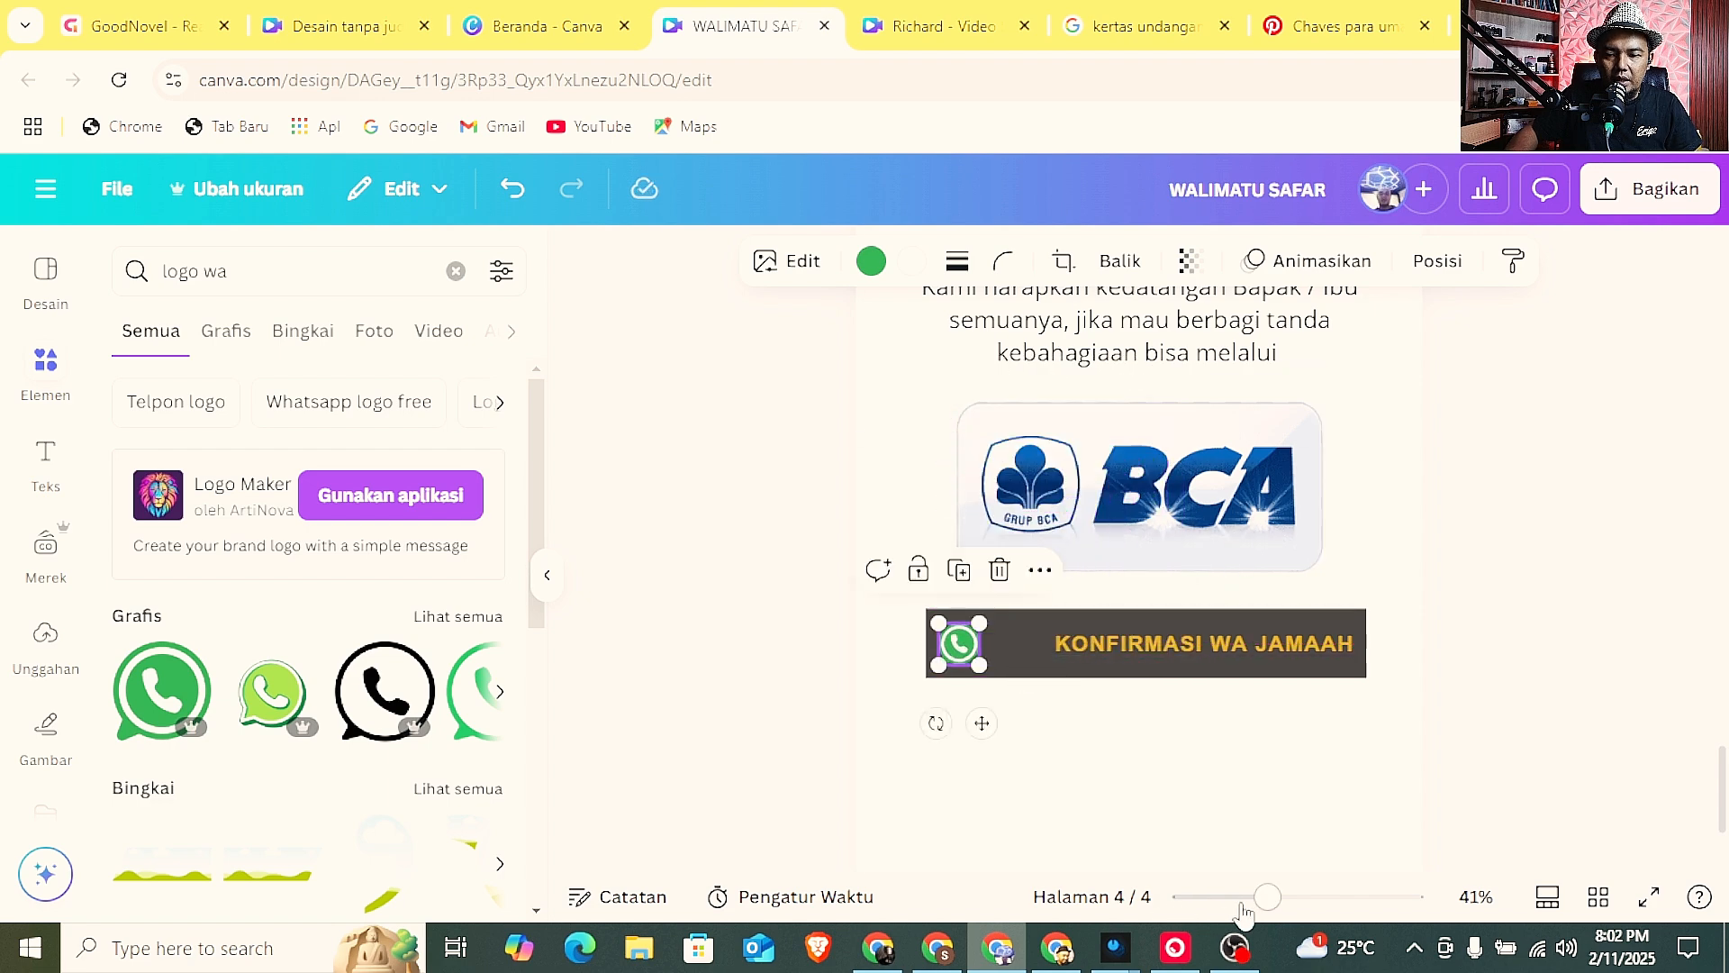
pyautogui.moveTo(1244, 900); pyautogui.dragTo(1301, 897)
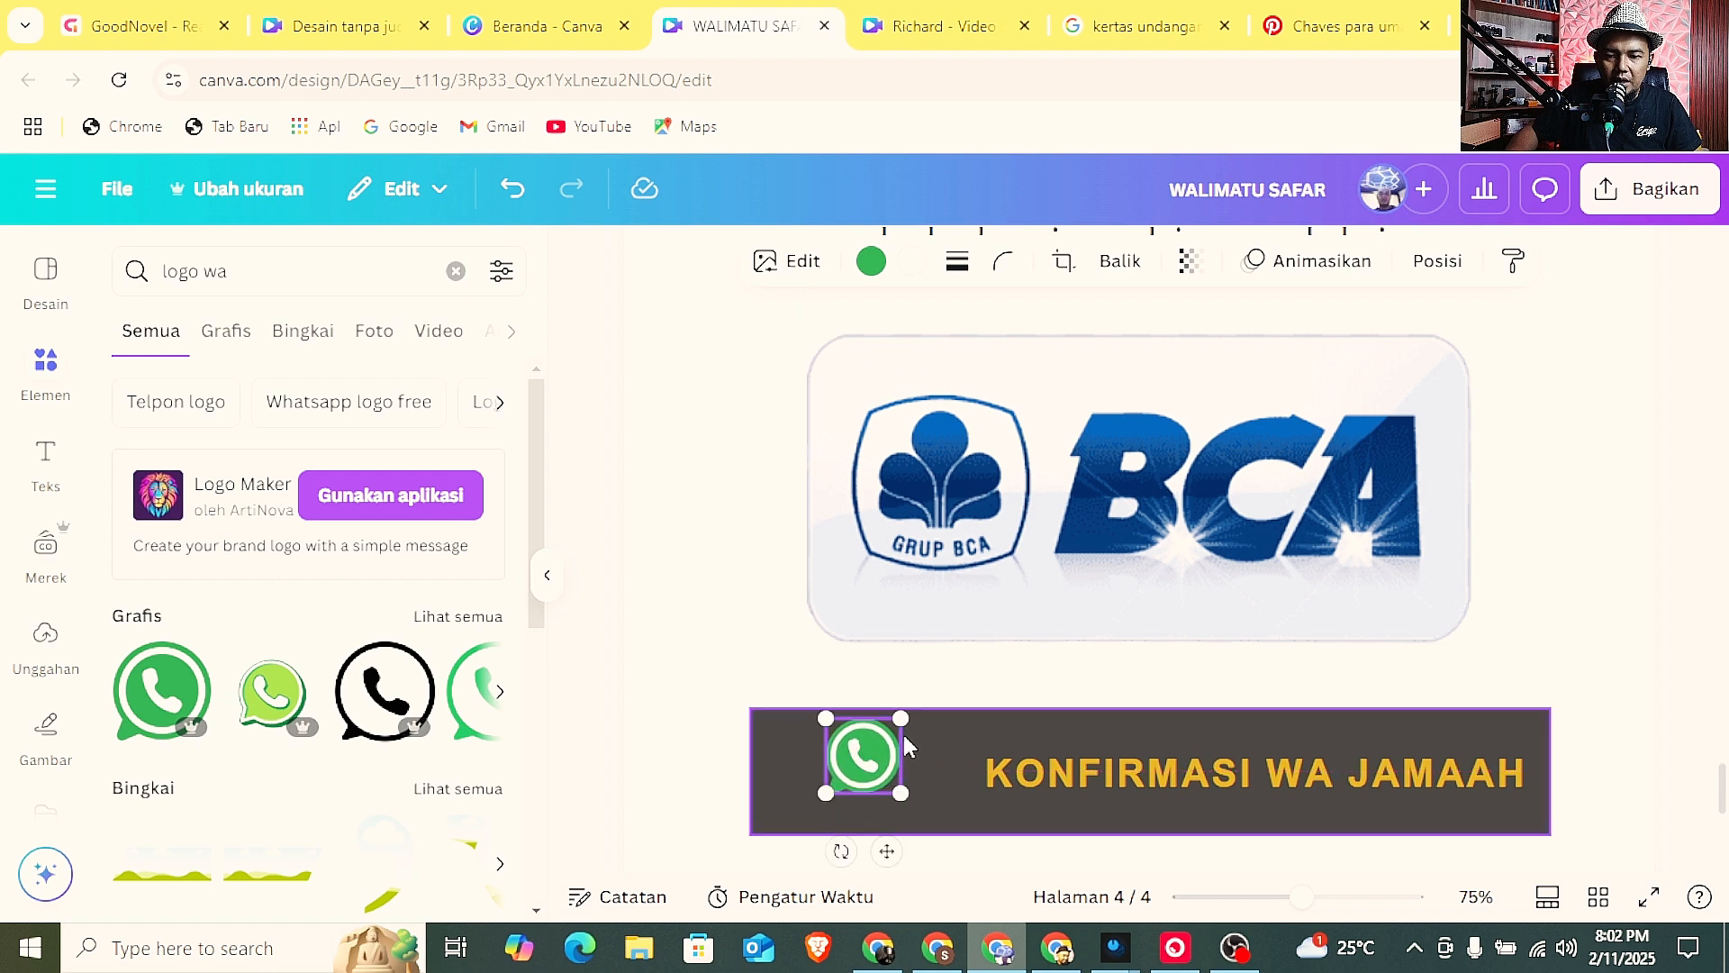
pyautogui.moveTo(901, 717); pyautogui.dragTo(890, 782)
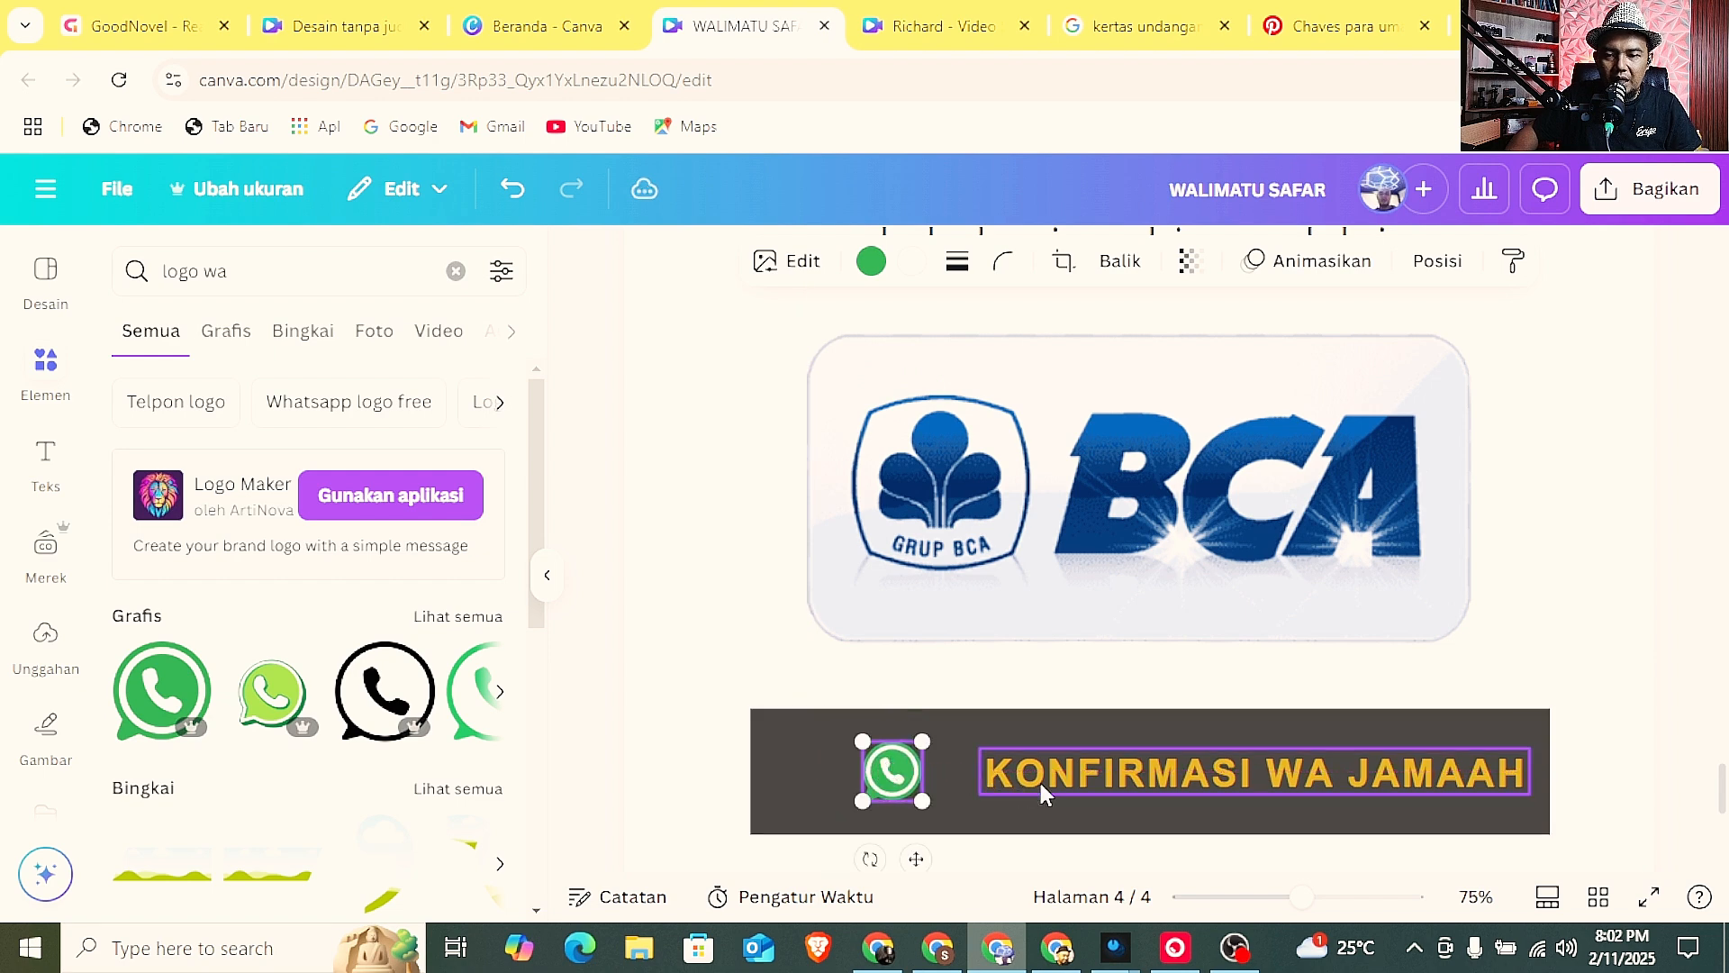
# Shift the label and the WhatsApp icon slightly left so they sit close together and centred on the button.
pyautogui.click(1042, 787)
pyautogui.moveTo(1218, 773); pyautogui.dragTo(1182, 773)
pyautogui.click(889, 771)
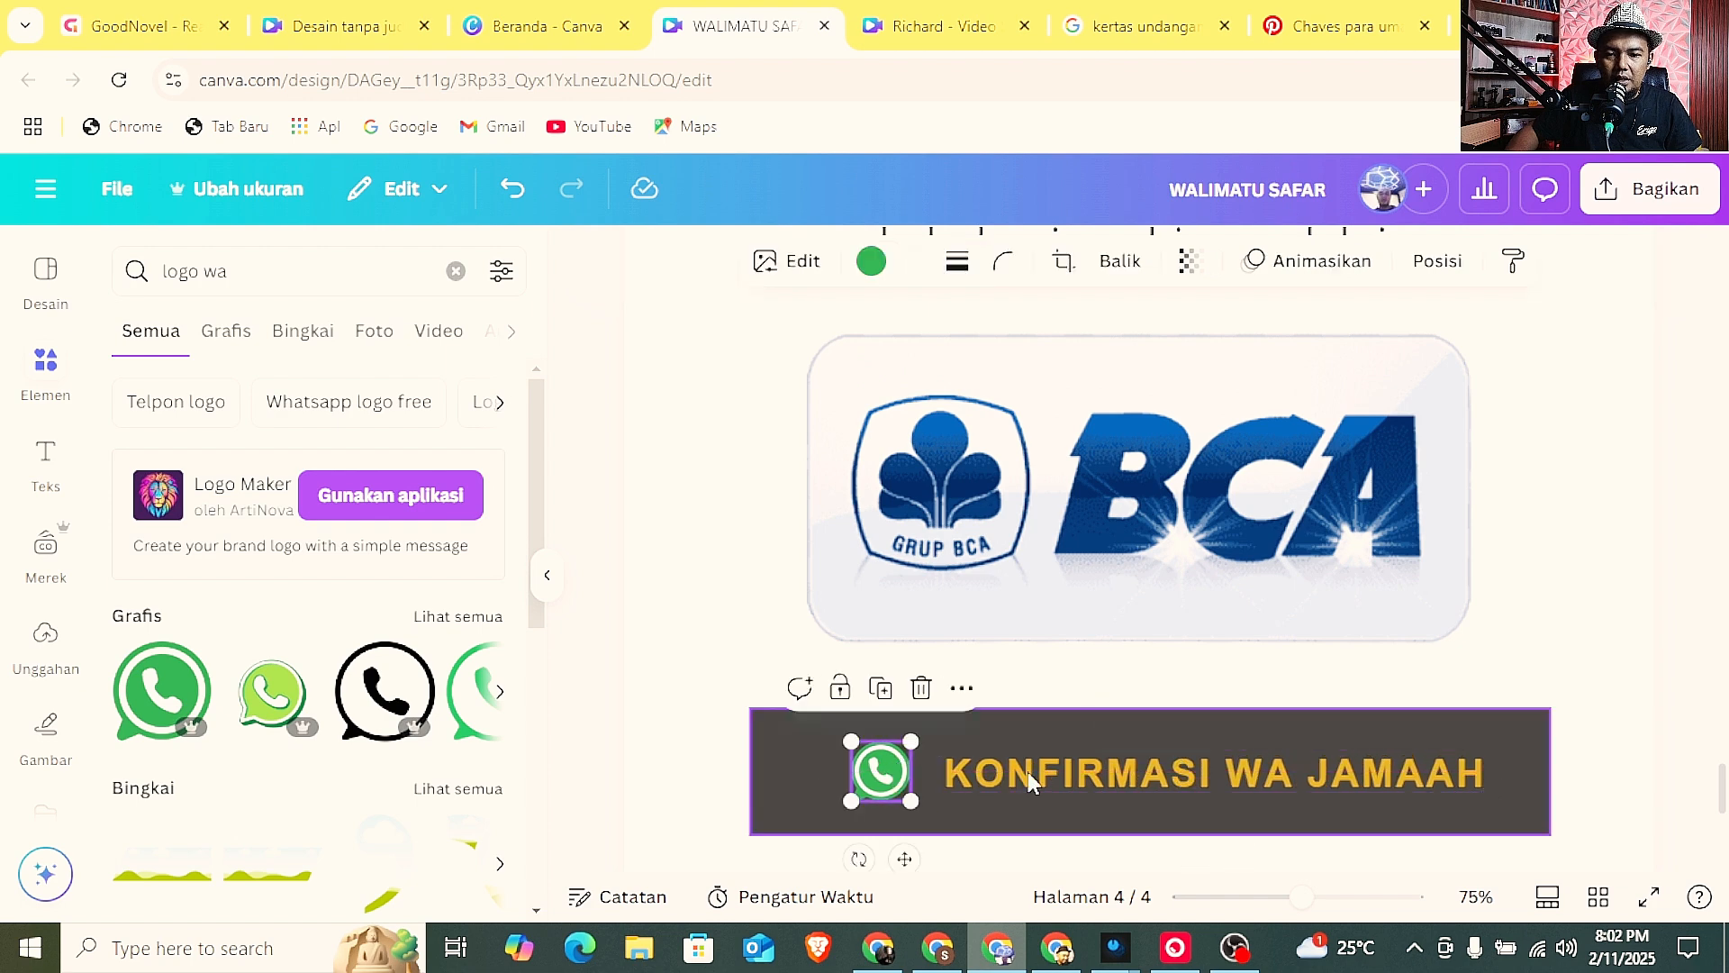
# Shift the label closer to the WhatsApp icon and trim the dark rectangle on all four sides to fit them snugly.
pyautogui.moveTo(1028, 771); pyautogui.dragTo(1019, 771)
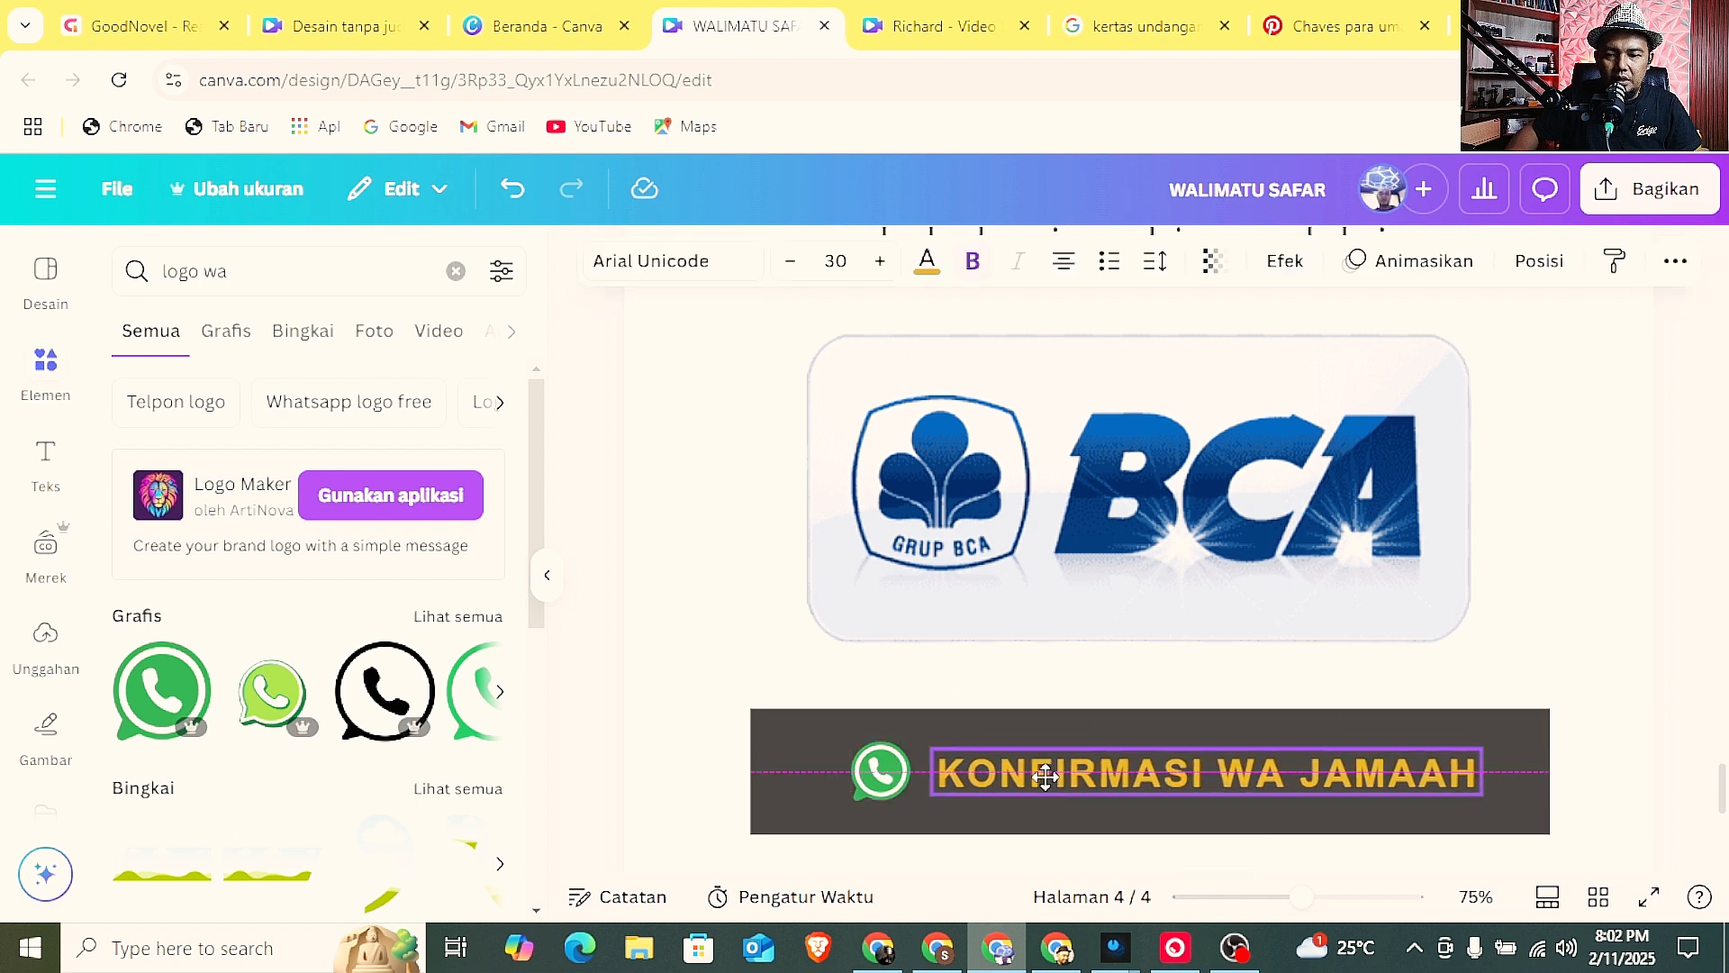
pyautogui.click(1517, 775)
pyautogui.moveTo(1551, 771); pyautogui.dragTo(1487, 769)
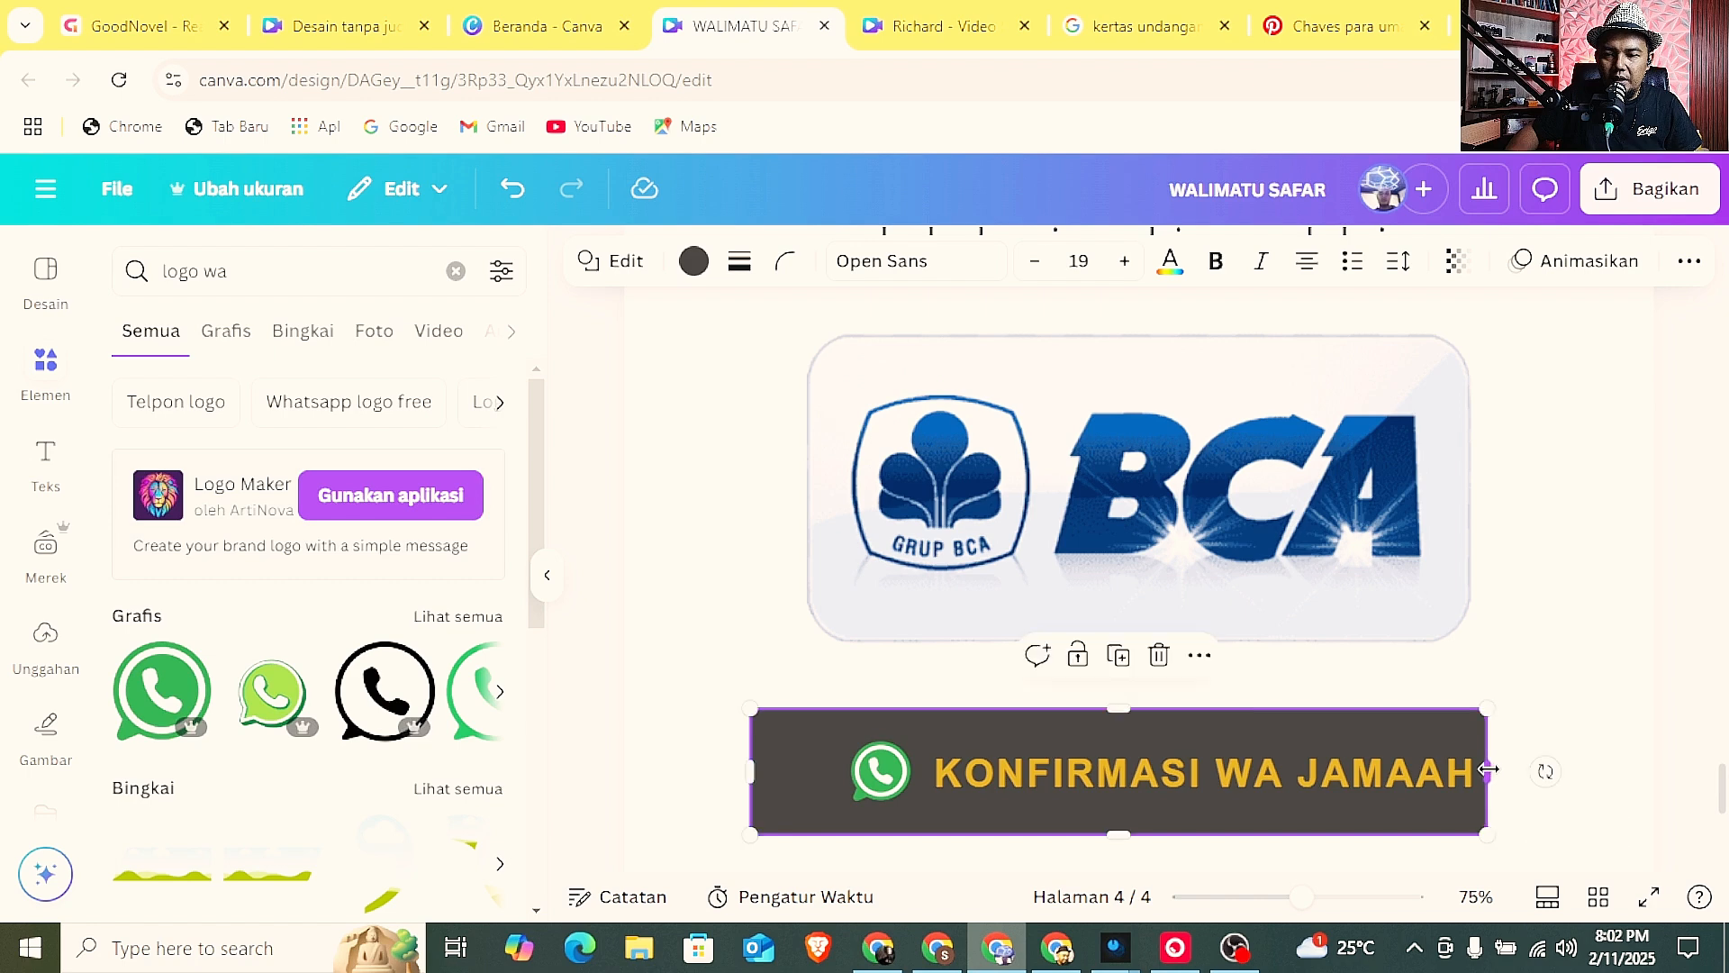
pyautogui.moveTo(755, 776); pyautogui.dragTo(832, 763)
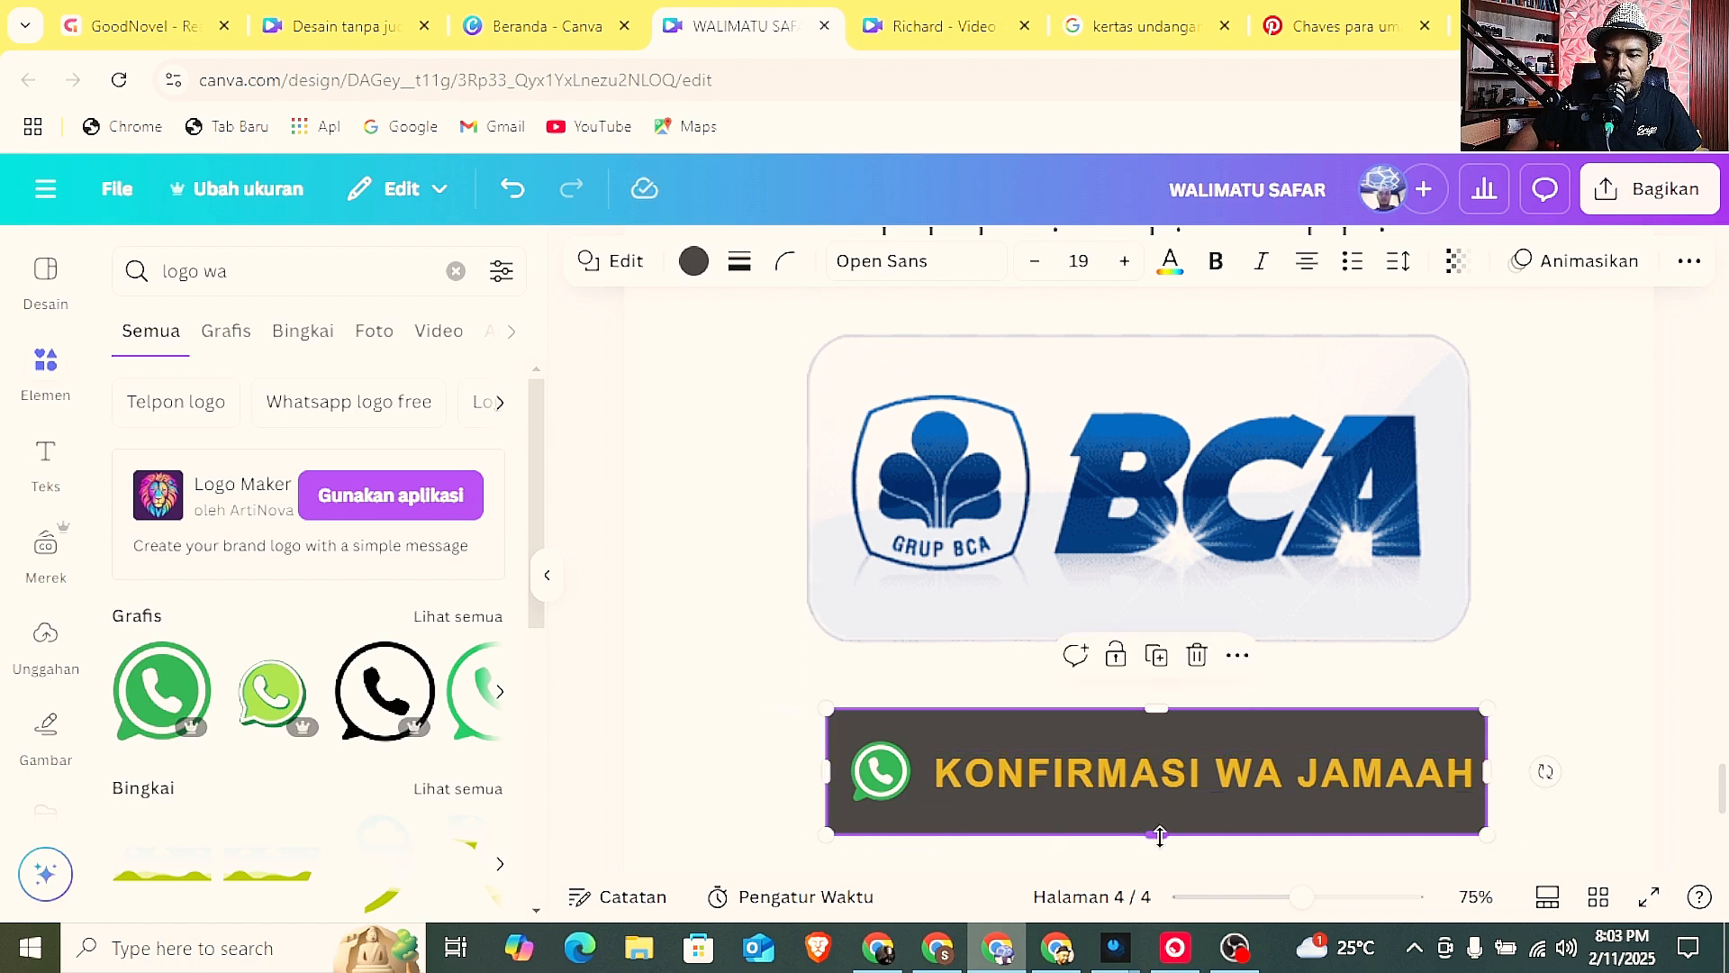
pyautogui.moveTo(1159, 834); pyautogui.dragTo(1160, 814)
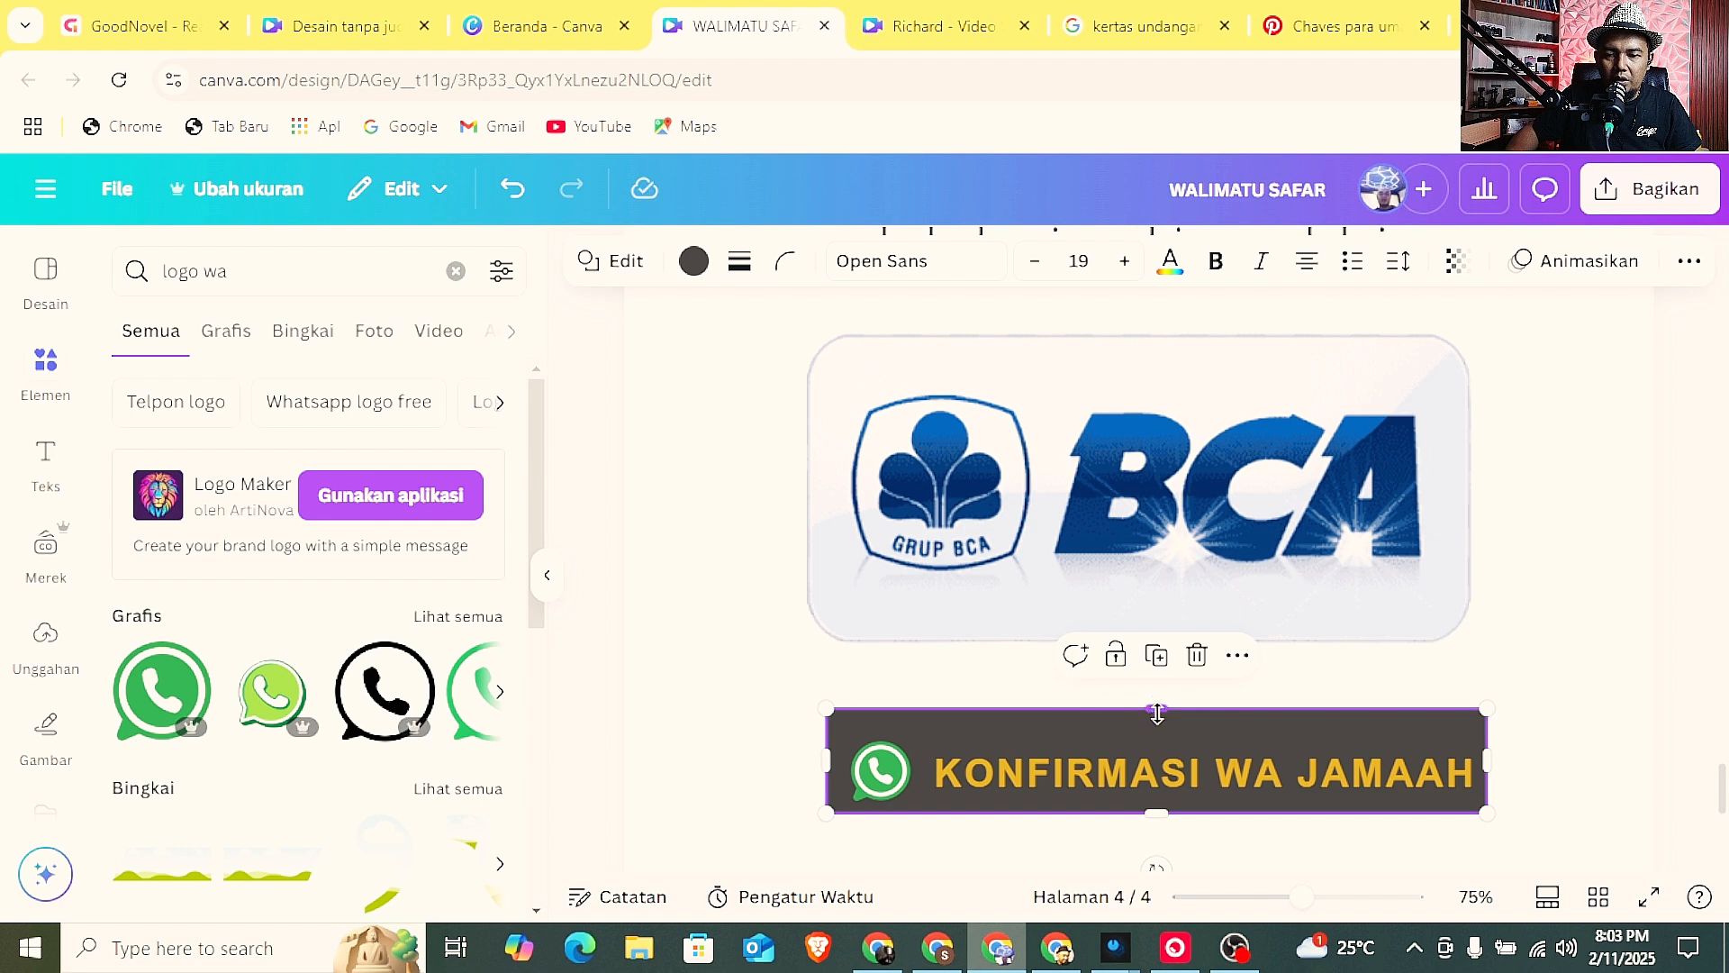
pyautogui.moveTo(1158, 711); pyautogui.dragTo(1158, 731)
pyautogui.moveTo(1302, 899); pyautogui.dragTo(1269, 893)
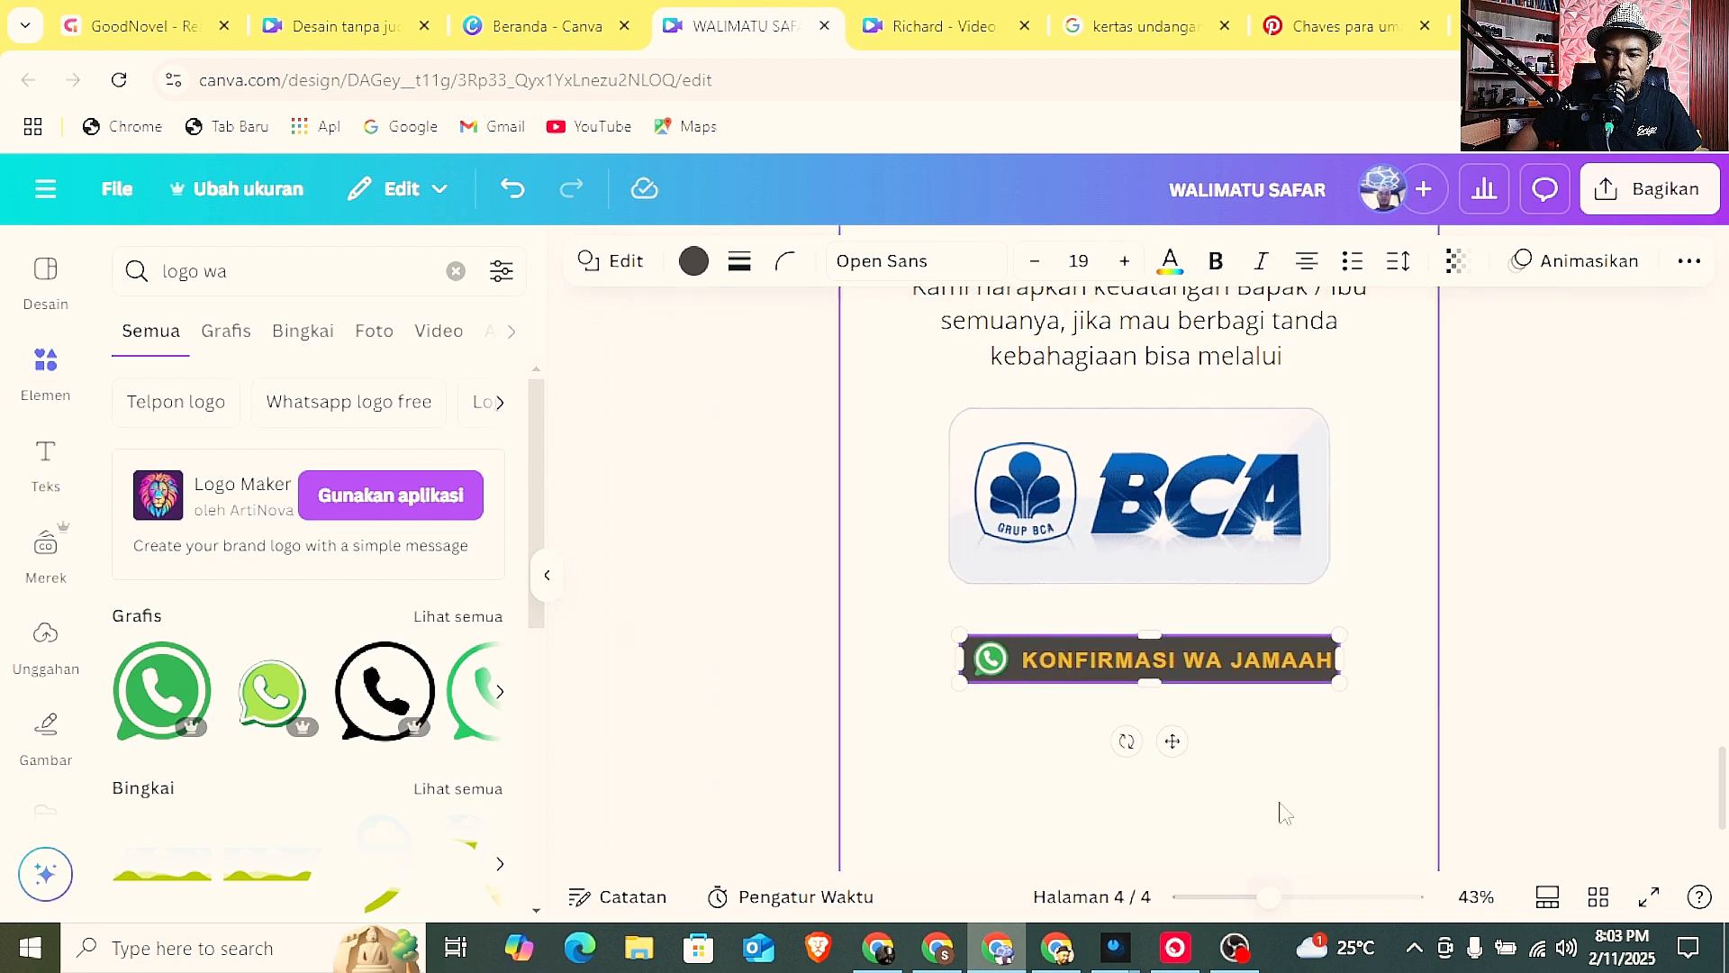
# Widen the rectangle's right edge slightly, group it with the icon and label, and align the grouped button under the BCA logo.
pyautogui.moveTo(922, 606); pyautogui.dragTo(1351, 802)
pyautogui.click(1531, 687)
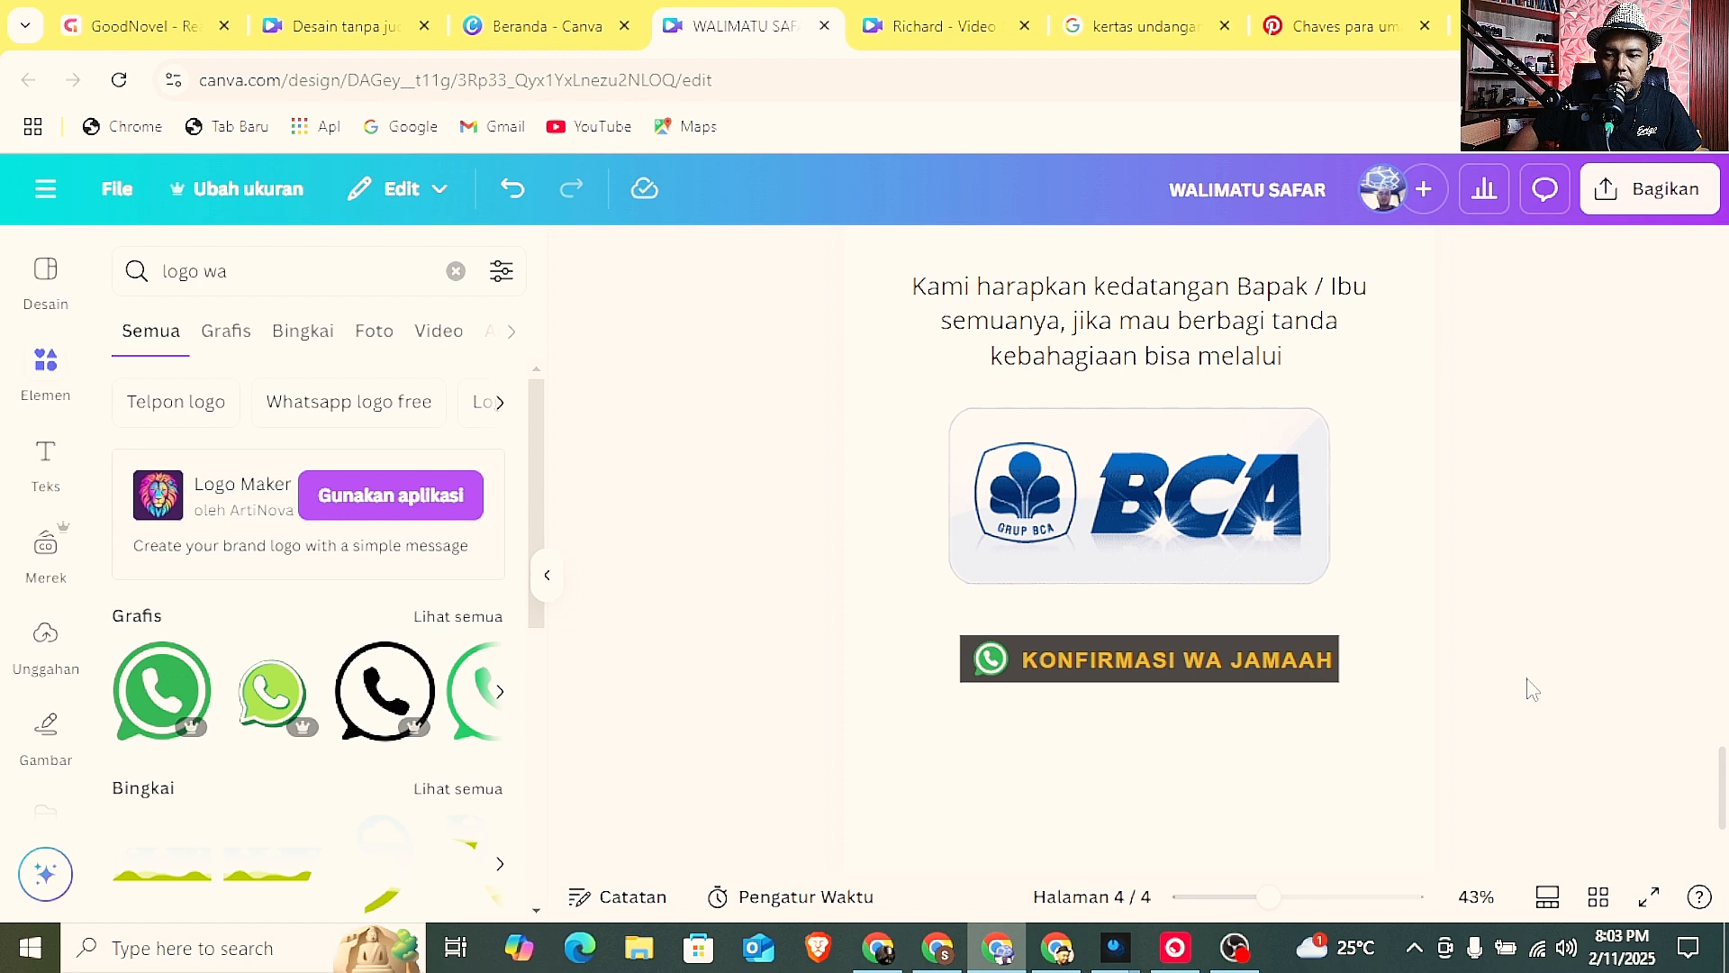
pyautogui.click(1338, 665)
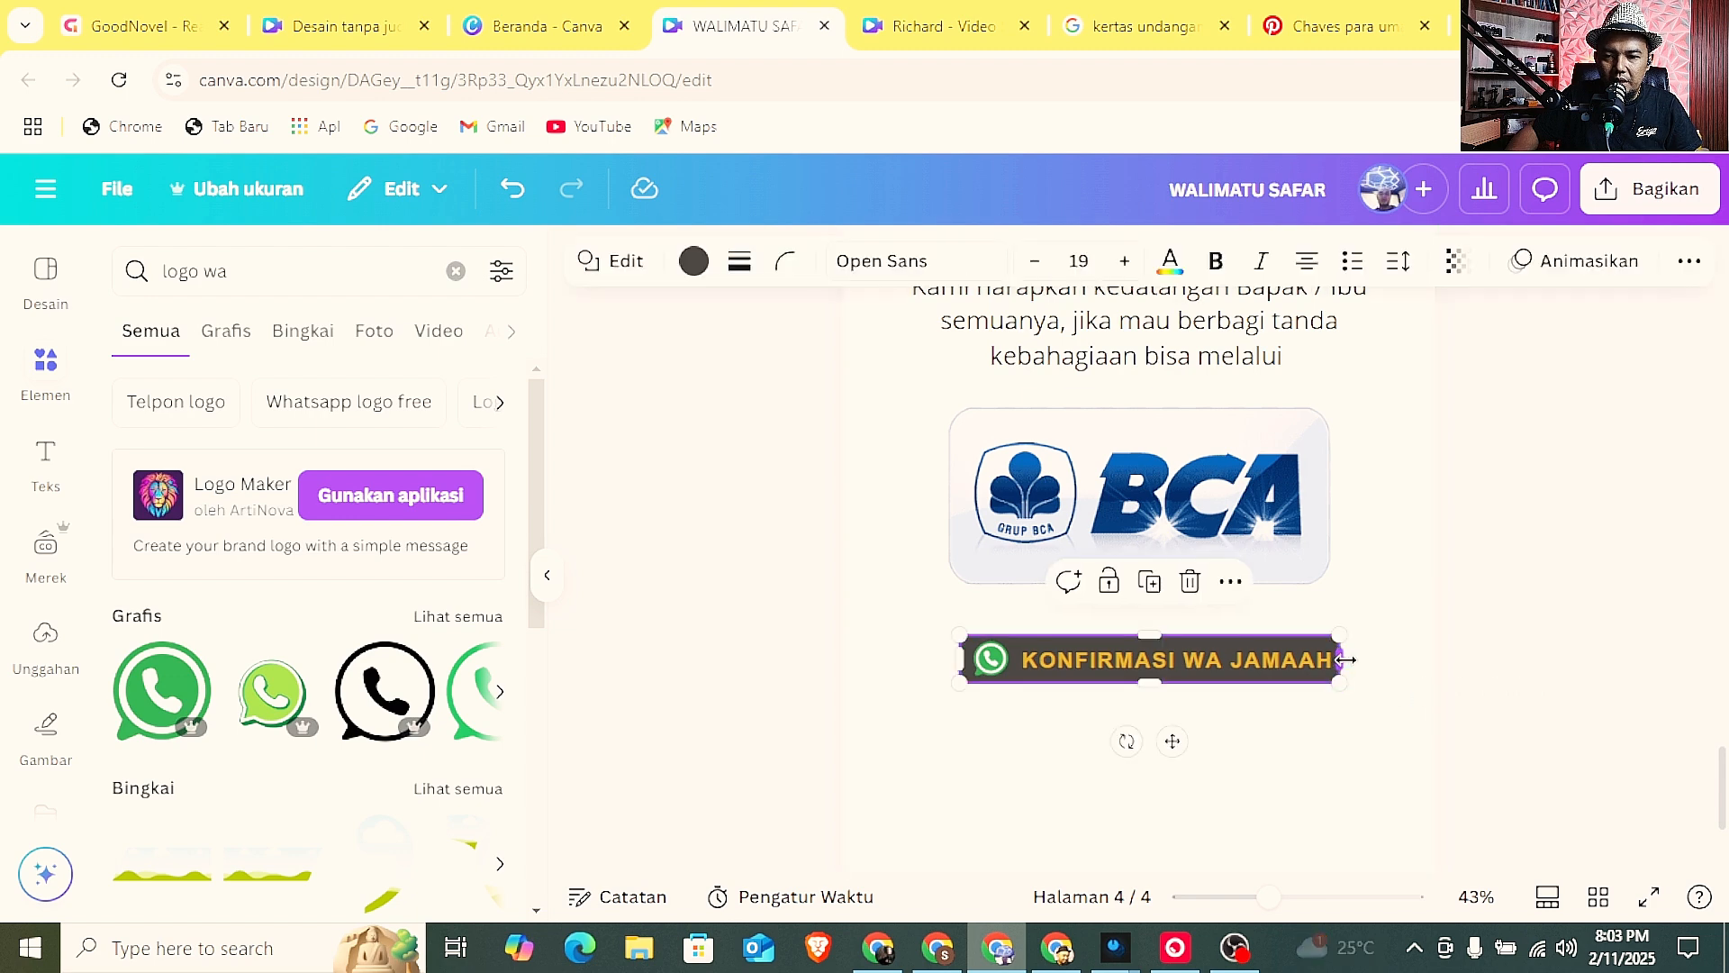
pyautogui.click(1535, 688)
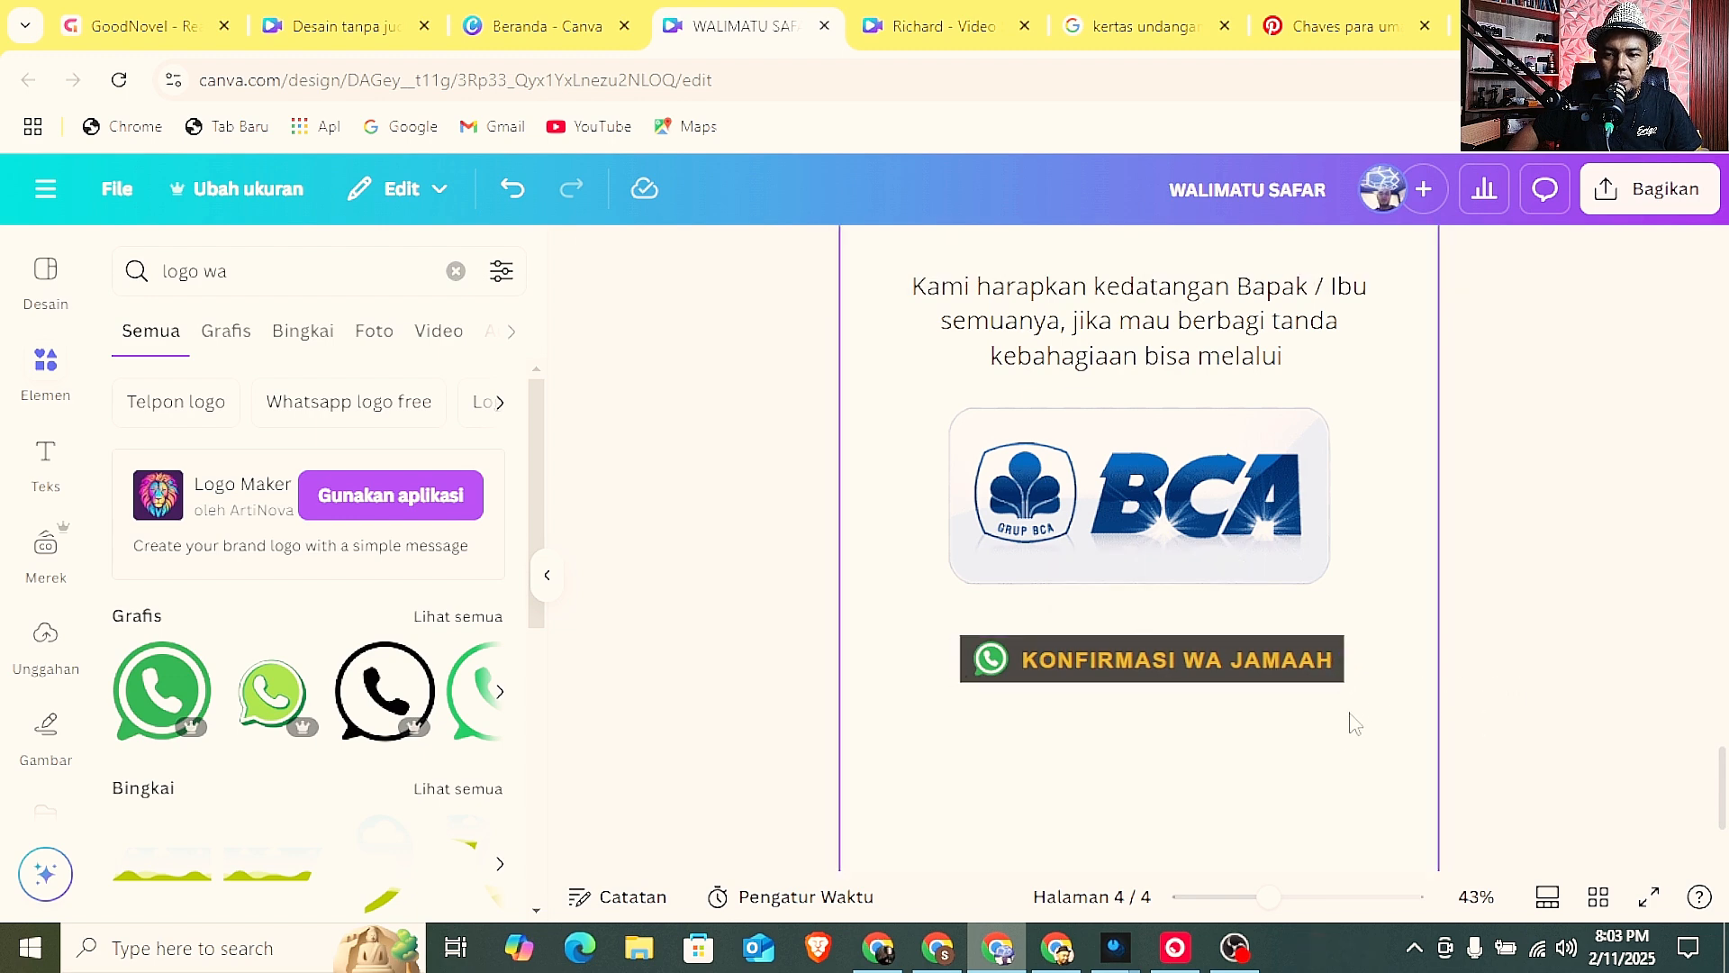
pyautogui.moveTo(1355, 723); pyautogui.dragTo(991, 639)
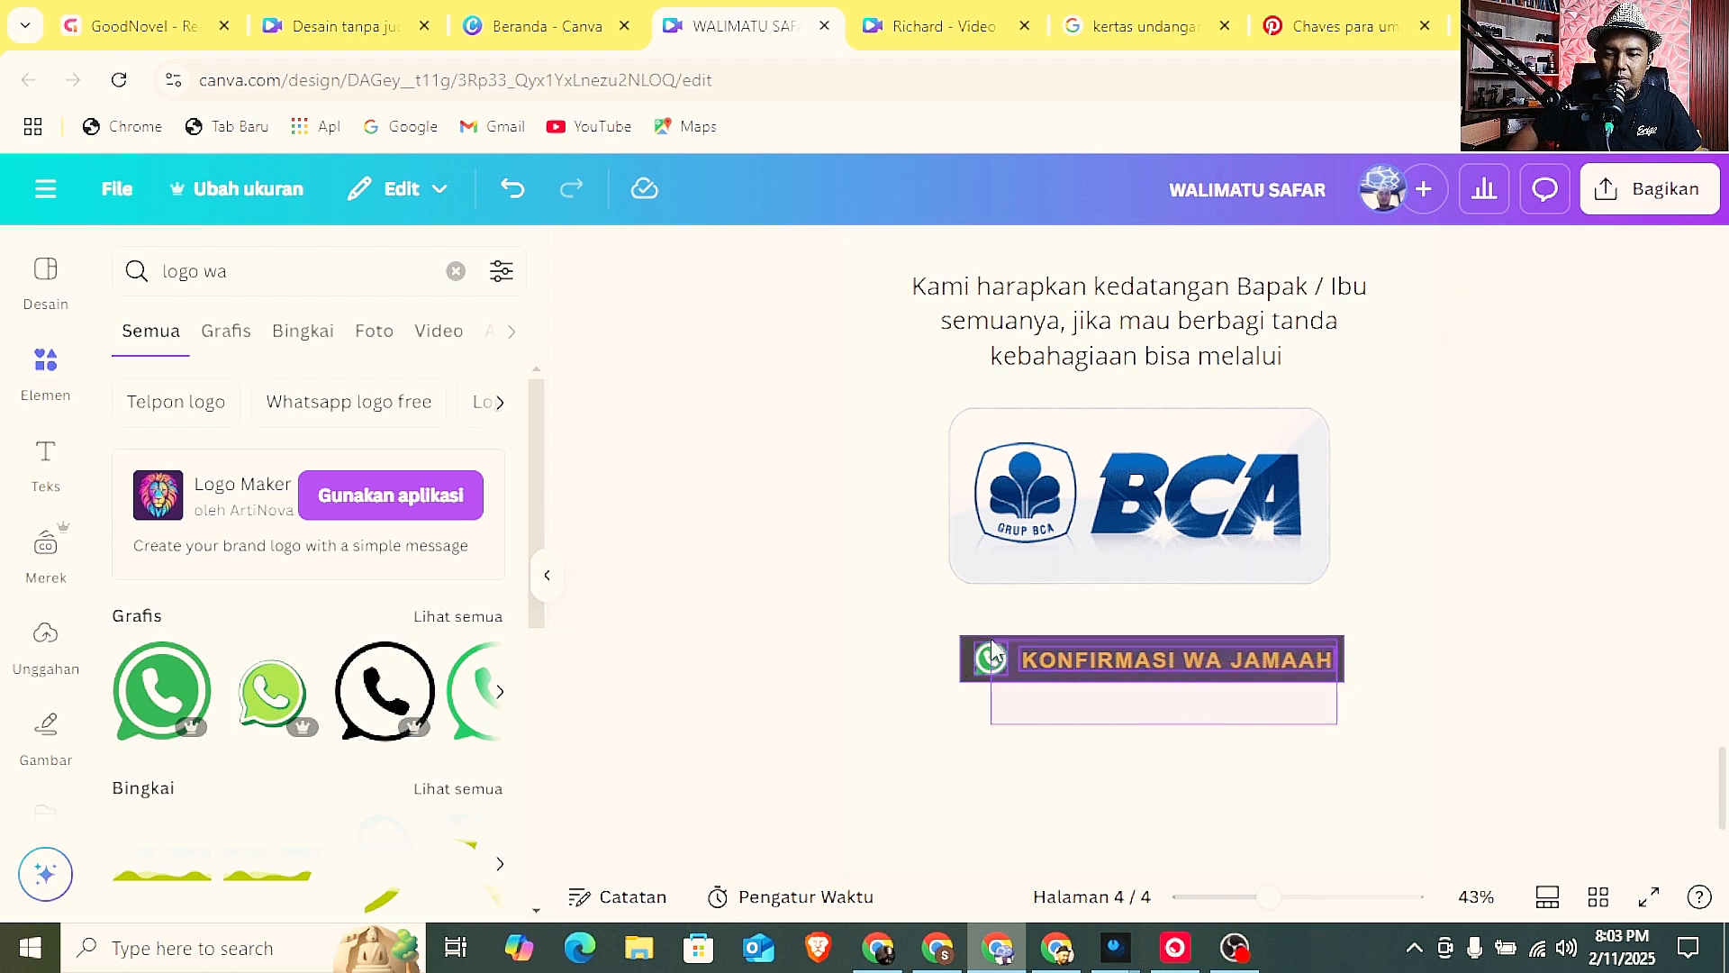
pyautogui.rightClick(1052, 657)
pyautogui.click(1130, 616)
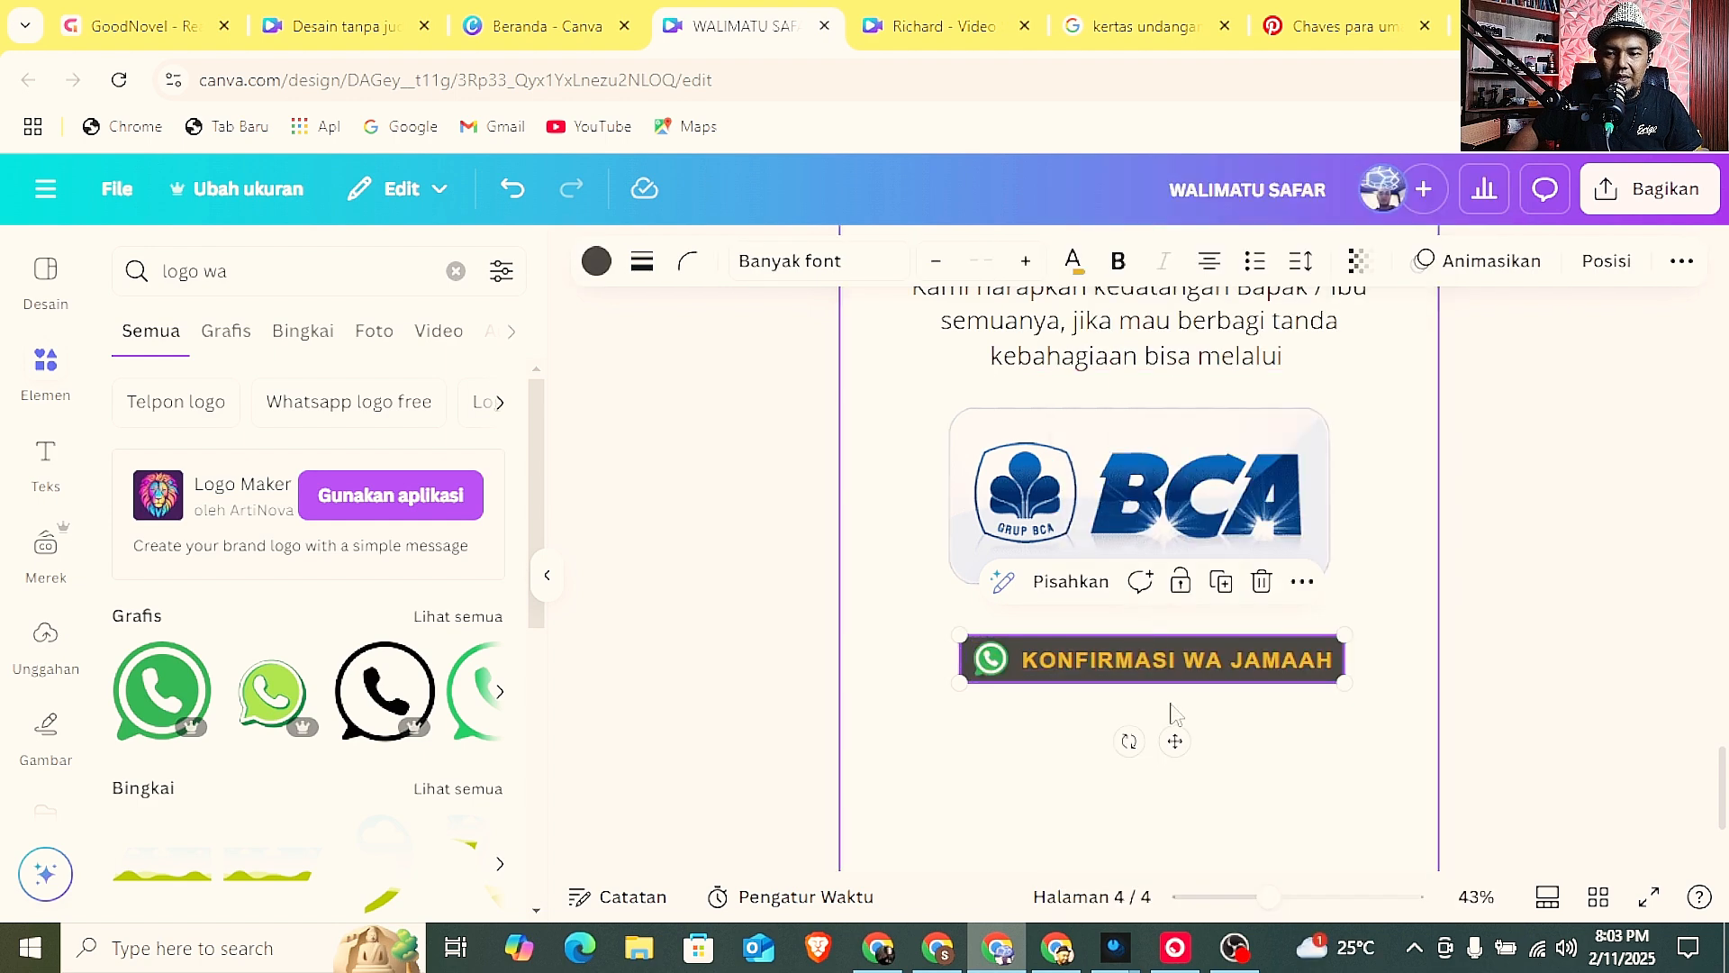
pyautogui.moveTo(1175, 666); pyautogui.dragTo(1162, 664)
# Move the text paragraph, BCA logo and WhatsApp button higher on page 4, stacking them closely one below the other.
pyautogui.moveTo(1268, 897); pyautogui.dragTo(1236, 897)
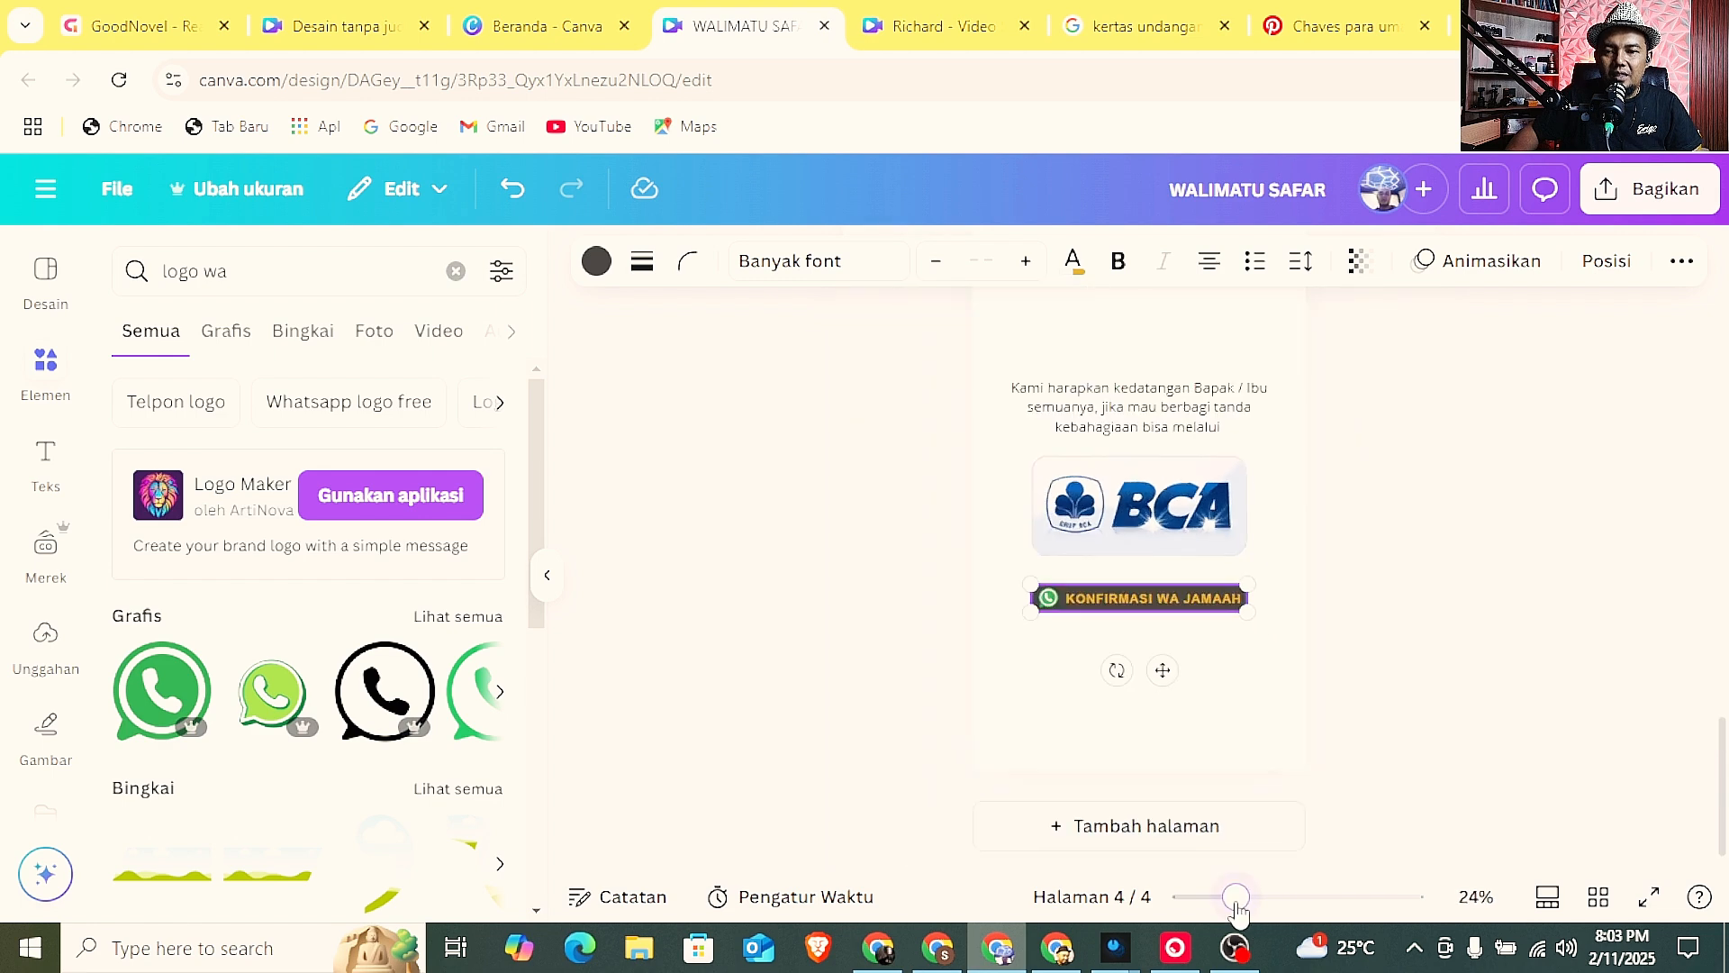
pyautogui.scroll(1, 1446, 668)
pyautogui.moveTo(1161, 537); pyautogui.dragTo(1161, 475)
pyautogui.click(1382, 564)
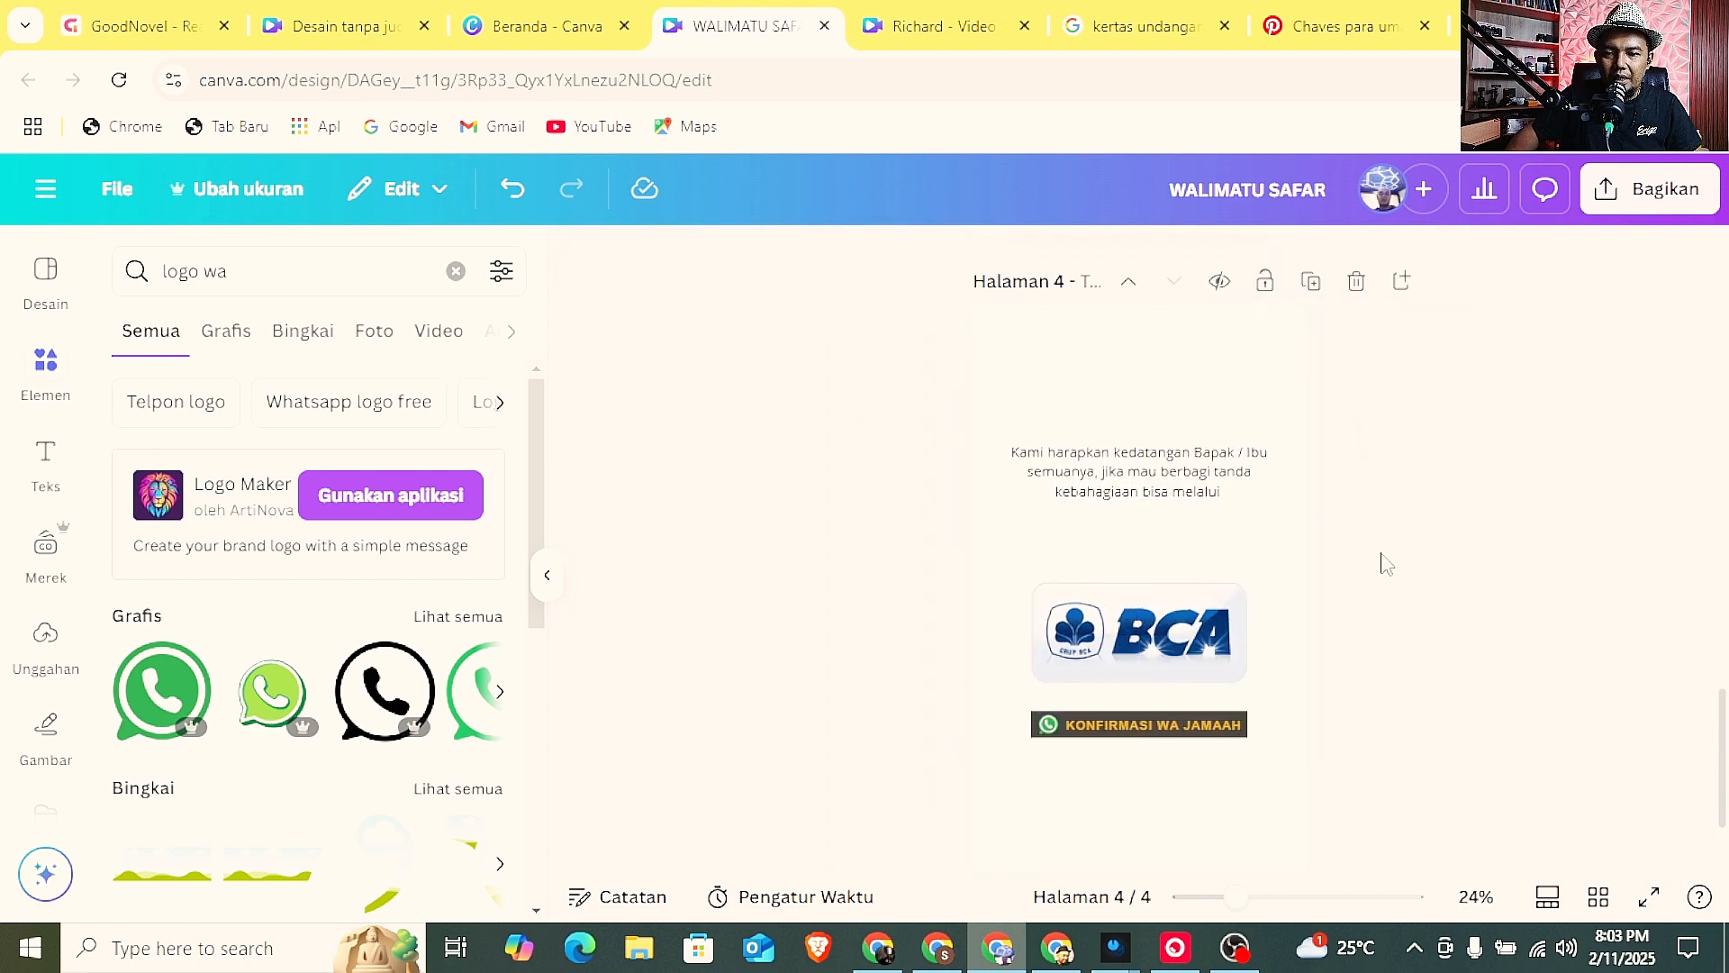
pyautogui.moveTo(1139, 648); pyautogui.dragTo(1143, 598)
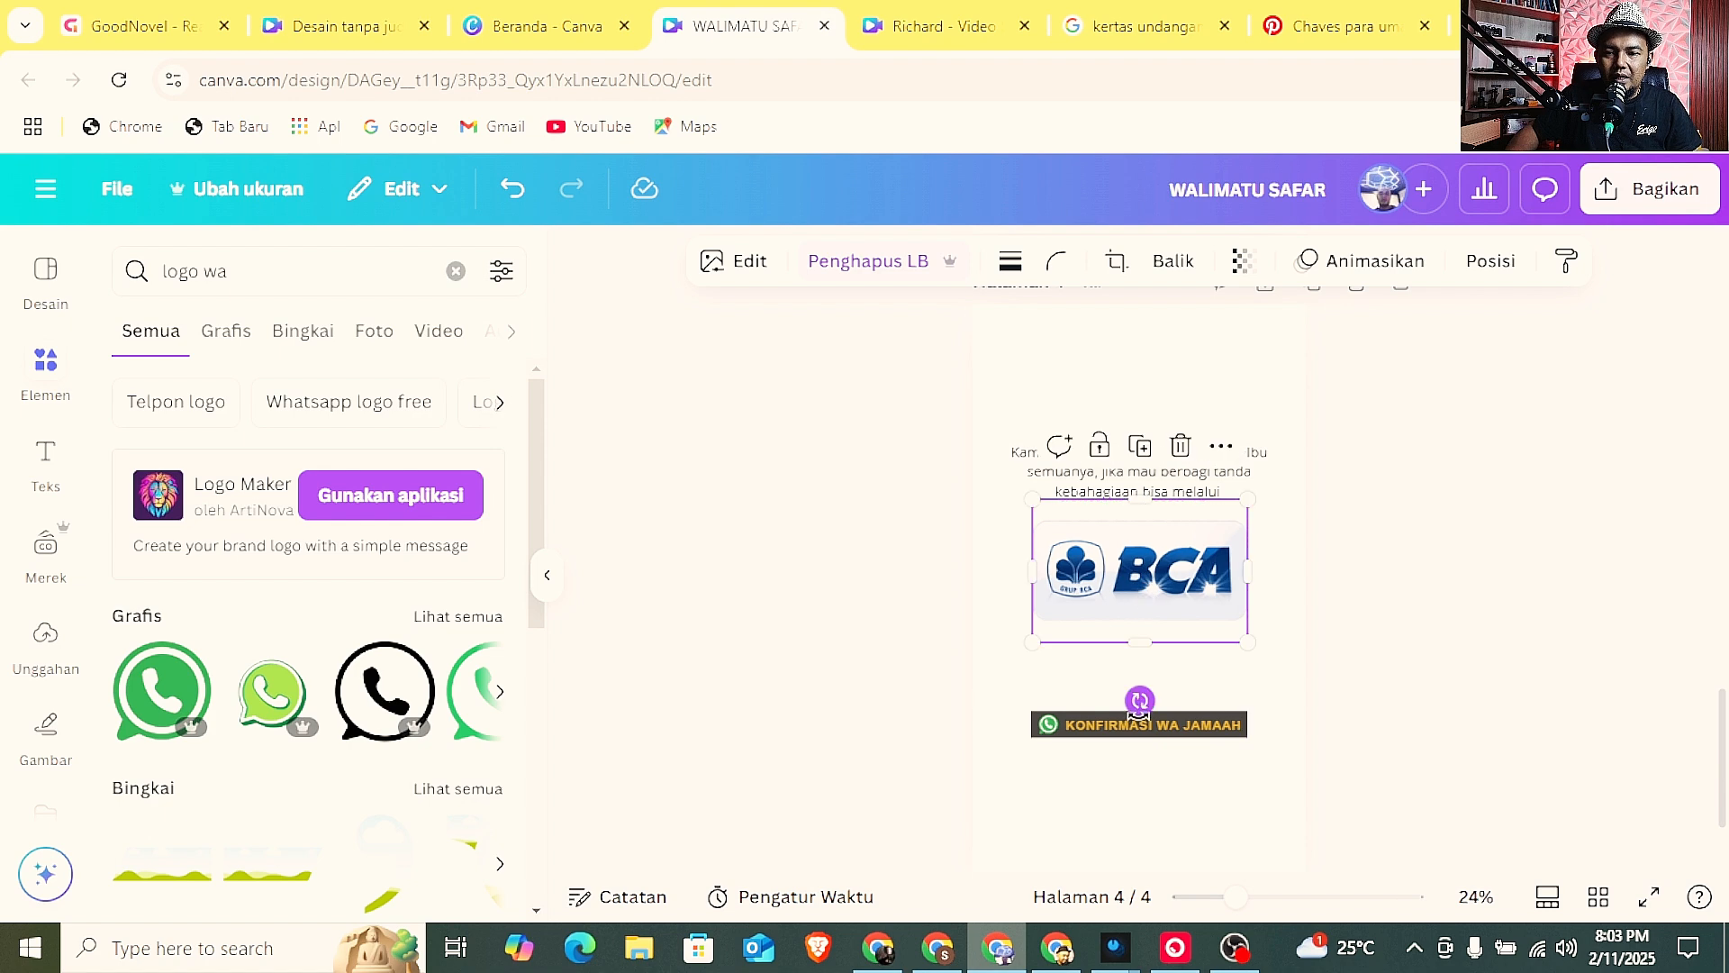
pyautogui.moveTo(1117, 726); pyautogui.dragTo(1113, 655)
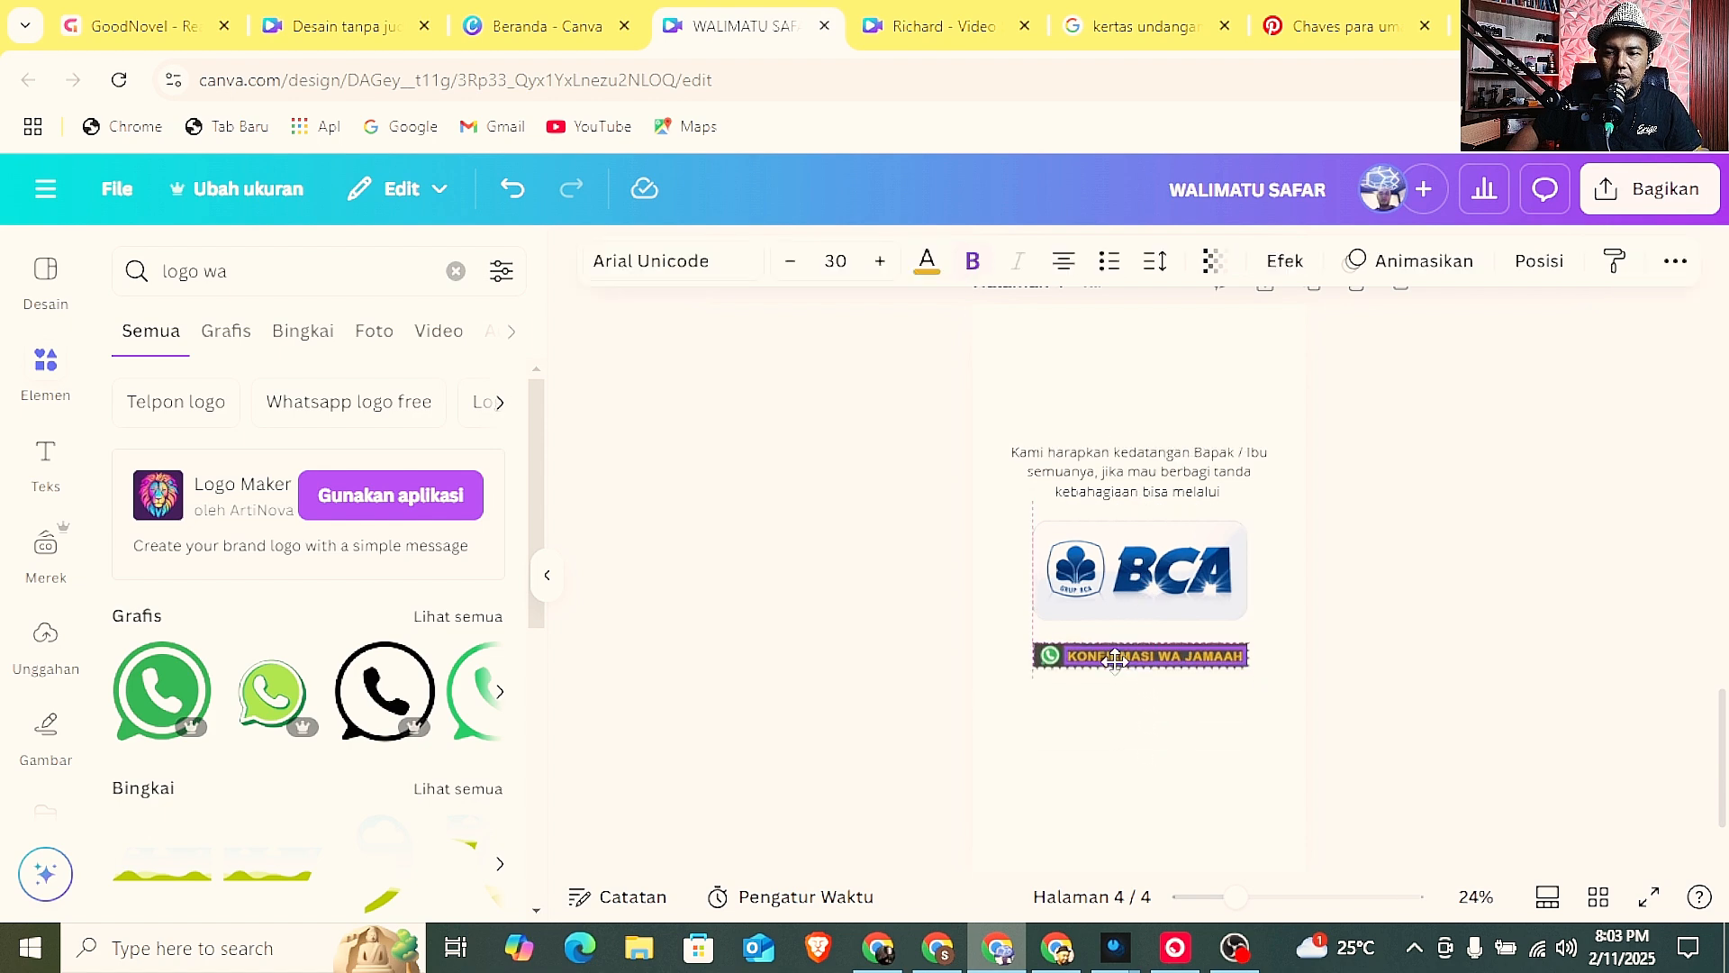
# Copy the paragraph below the button and change it to "terima kasih atas kehadiran Bapak / Ibu semuanya, semoga Allah membalas semua kebaikan Bapak / Ibu".
pyautogui.click(1121, 468)
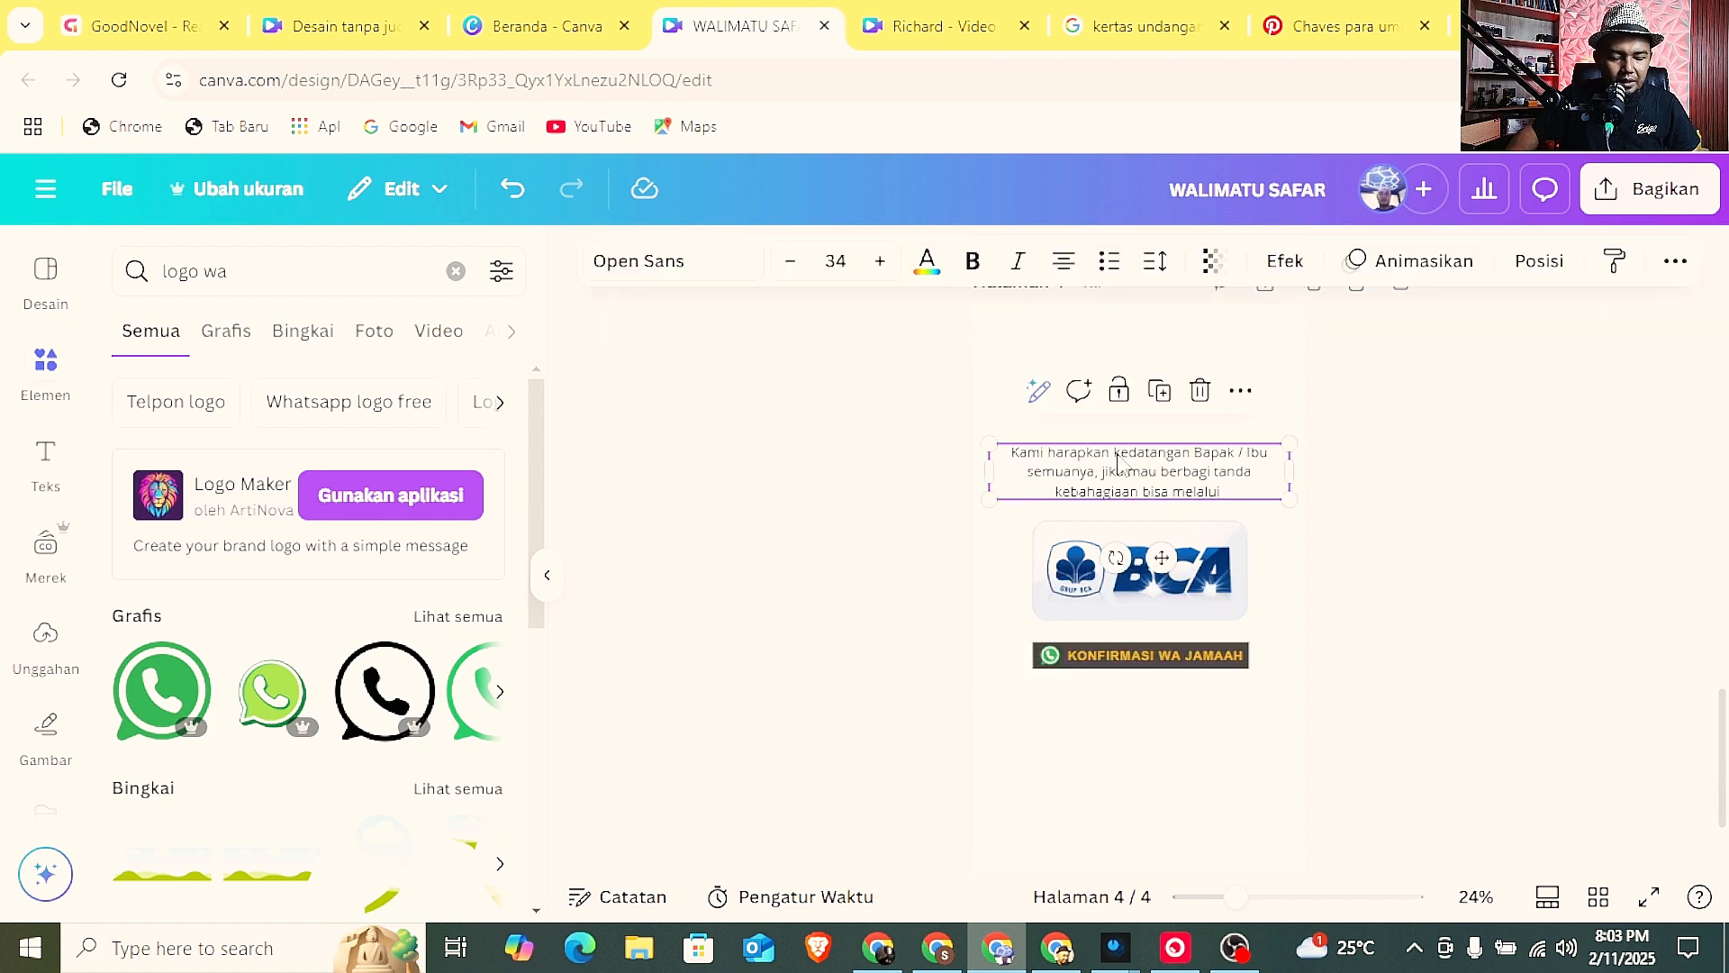
pyautogui.moveTo(1117, 464); pyautogui.dragTo(1120, 711)
pyautogui.doubleClick(1121, 712)
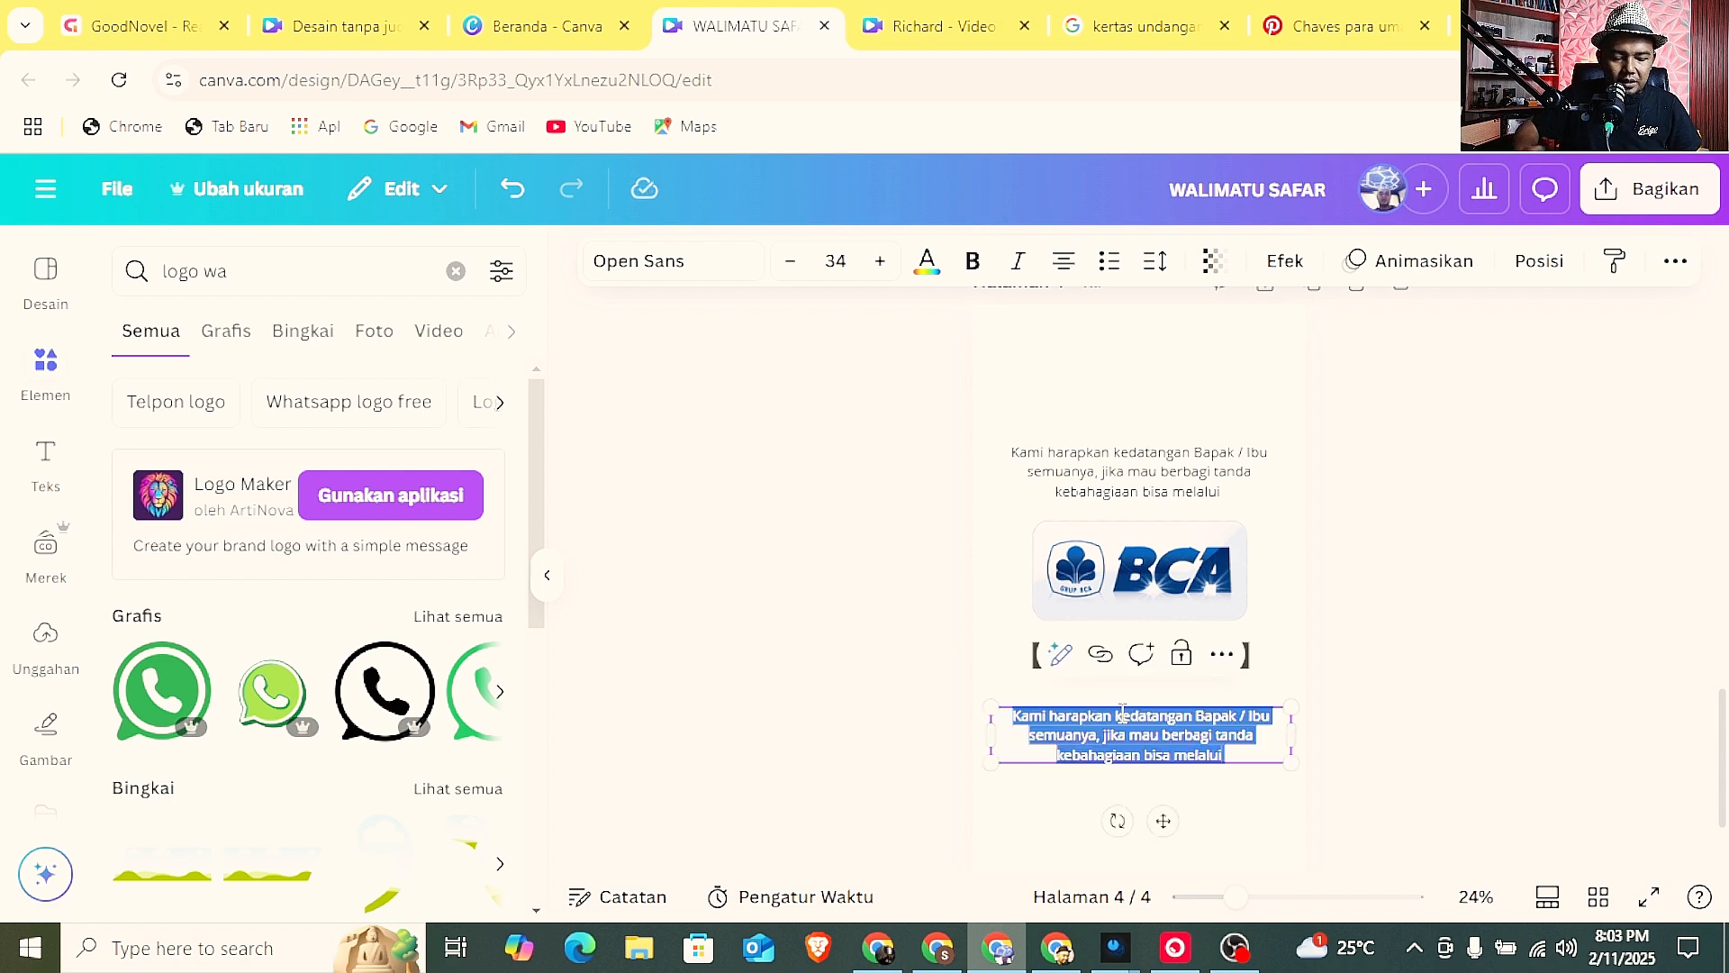
pyautogui.write('tER')
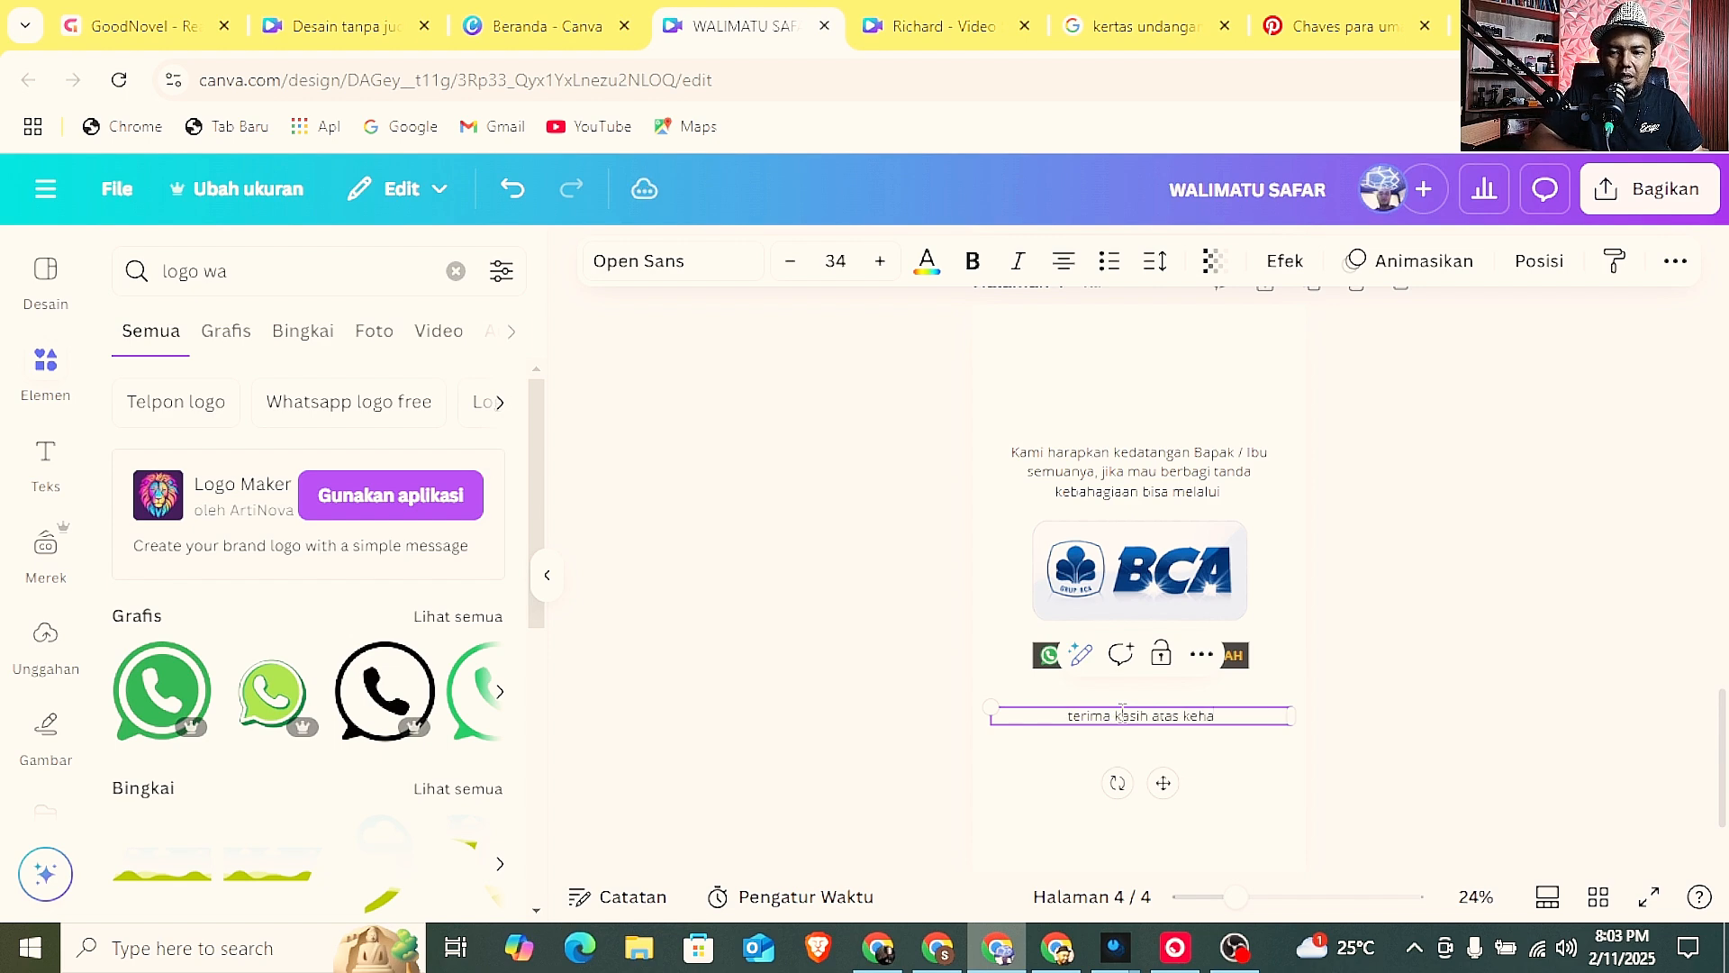
pyautogui.write('b')
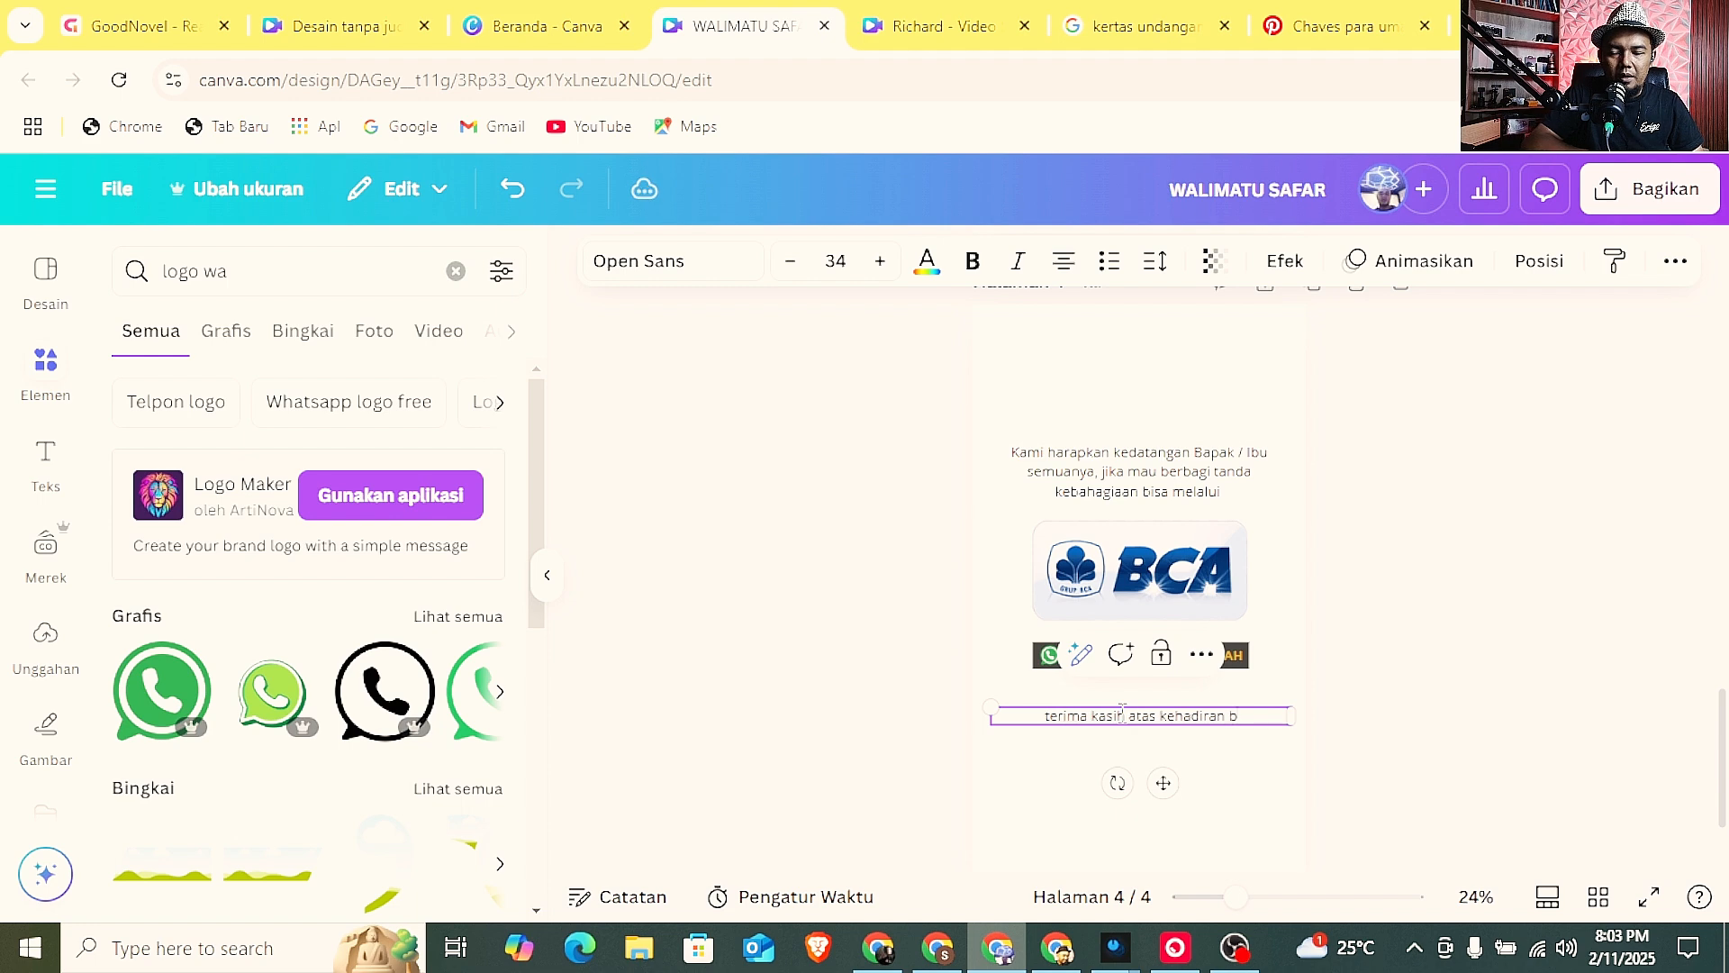
pyautogui.write('apak')
pyautogui.press('BackSpace')
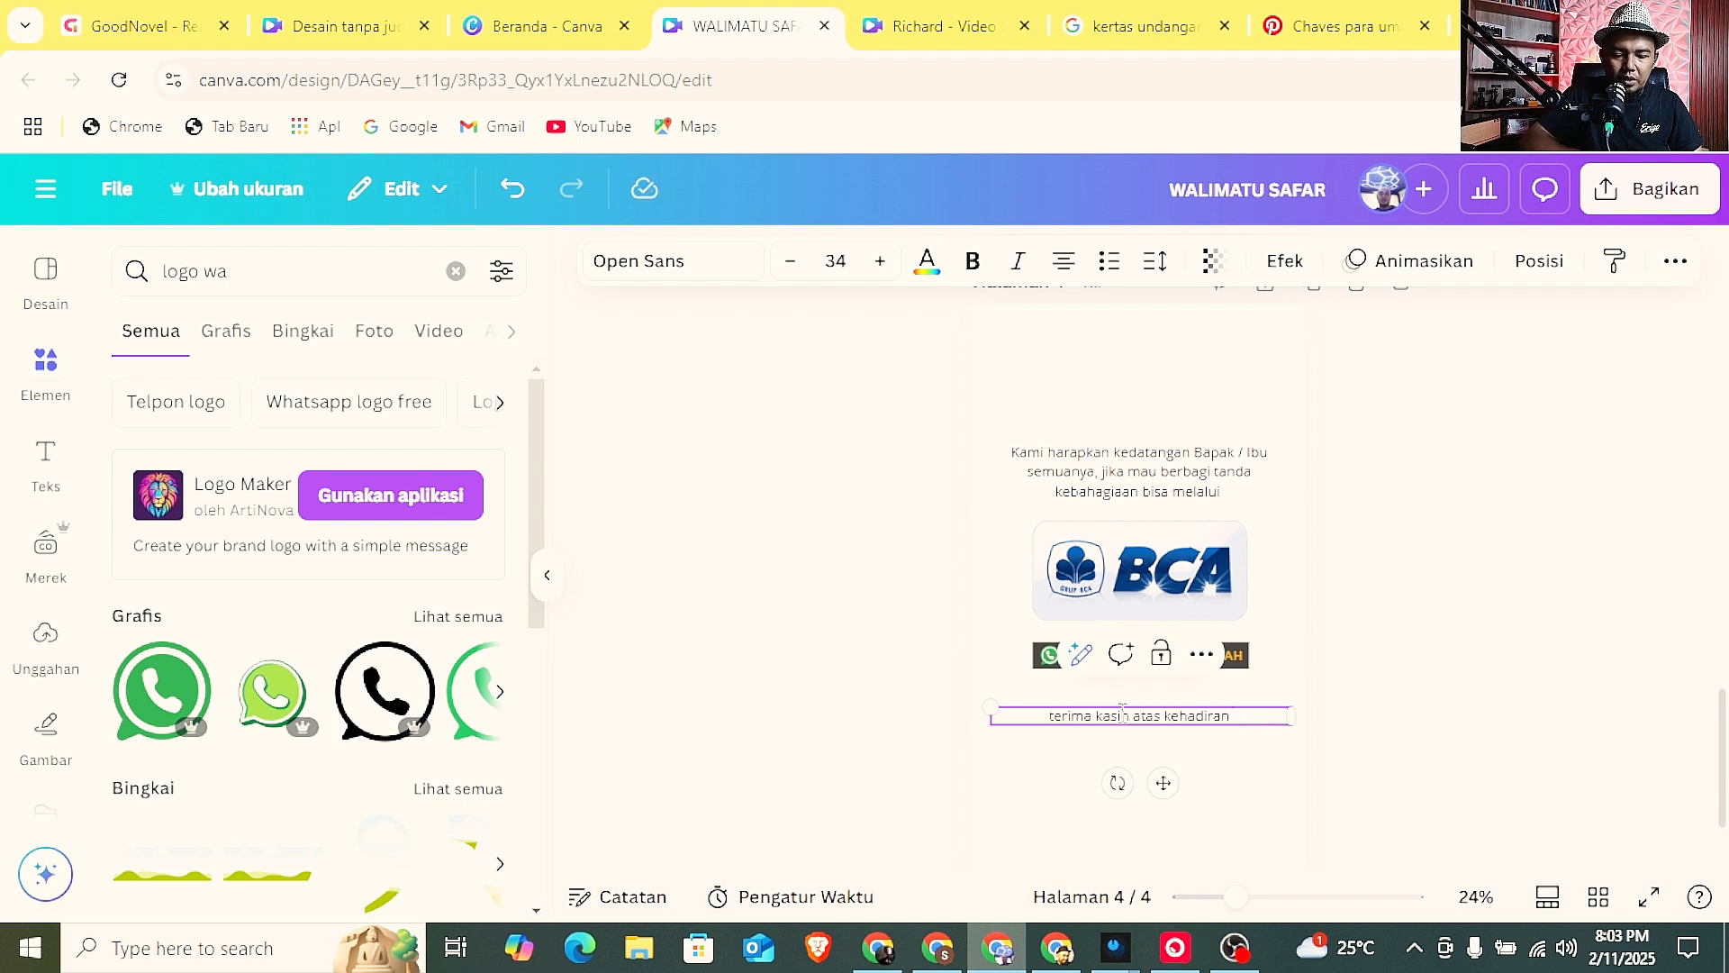
pyautogui.write('/')
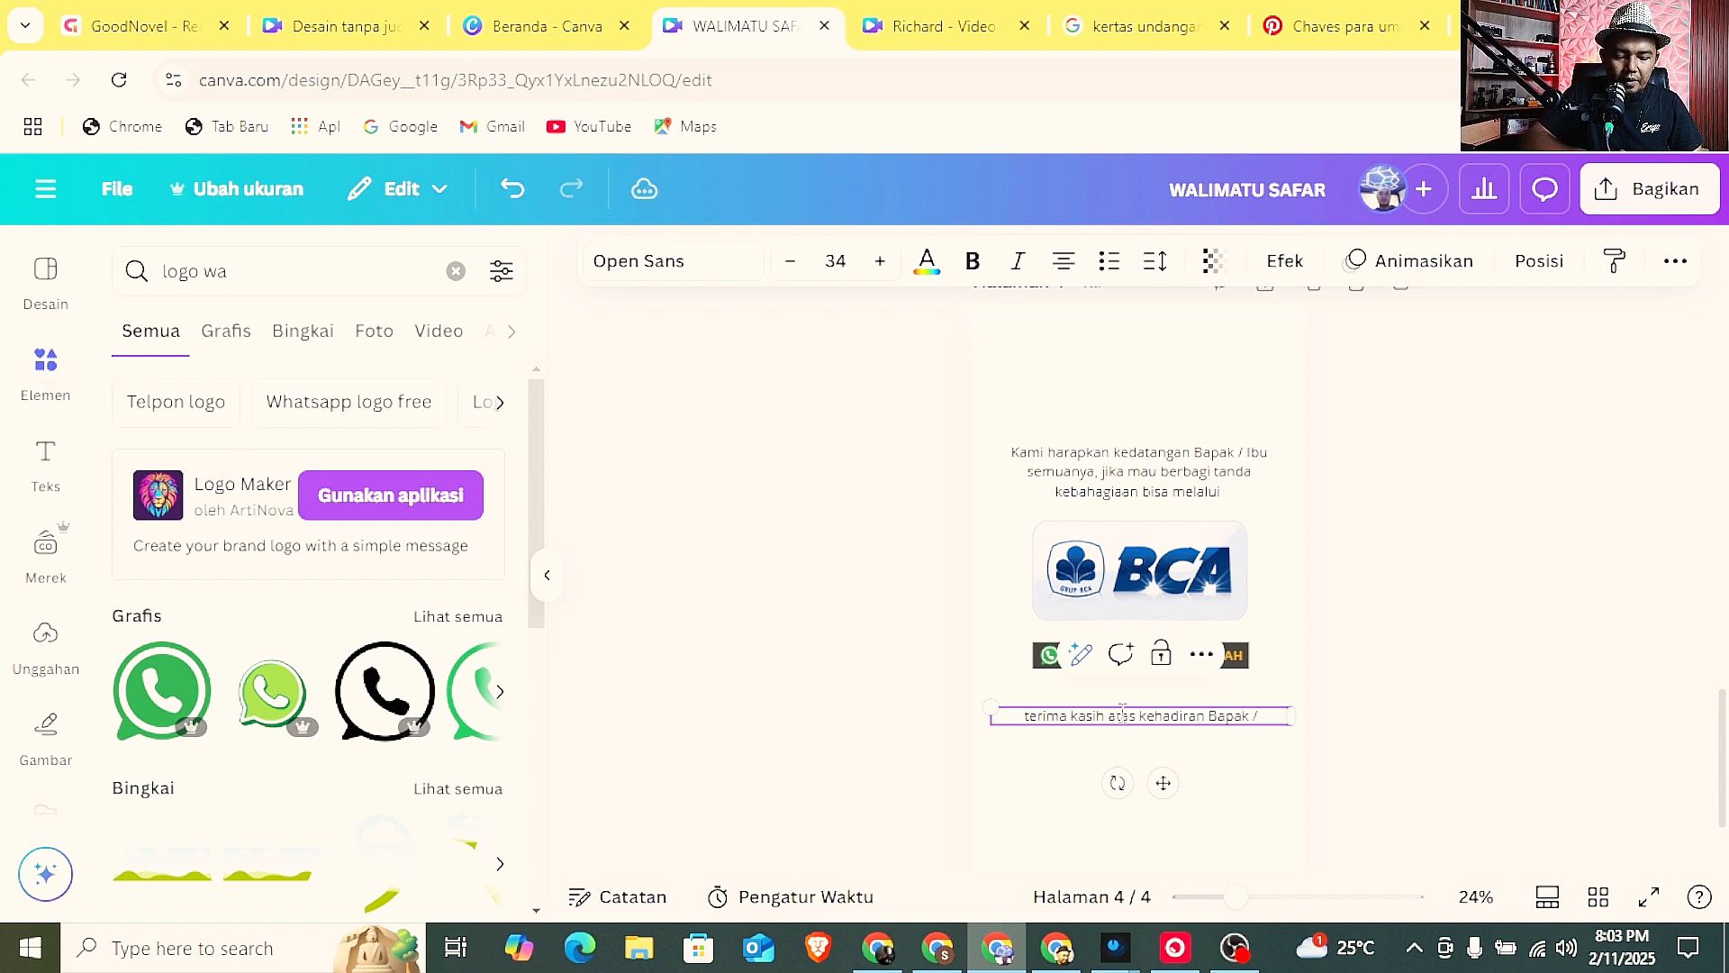
pyautogui.write(' Ibu semuanya,')
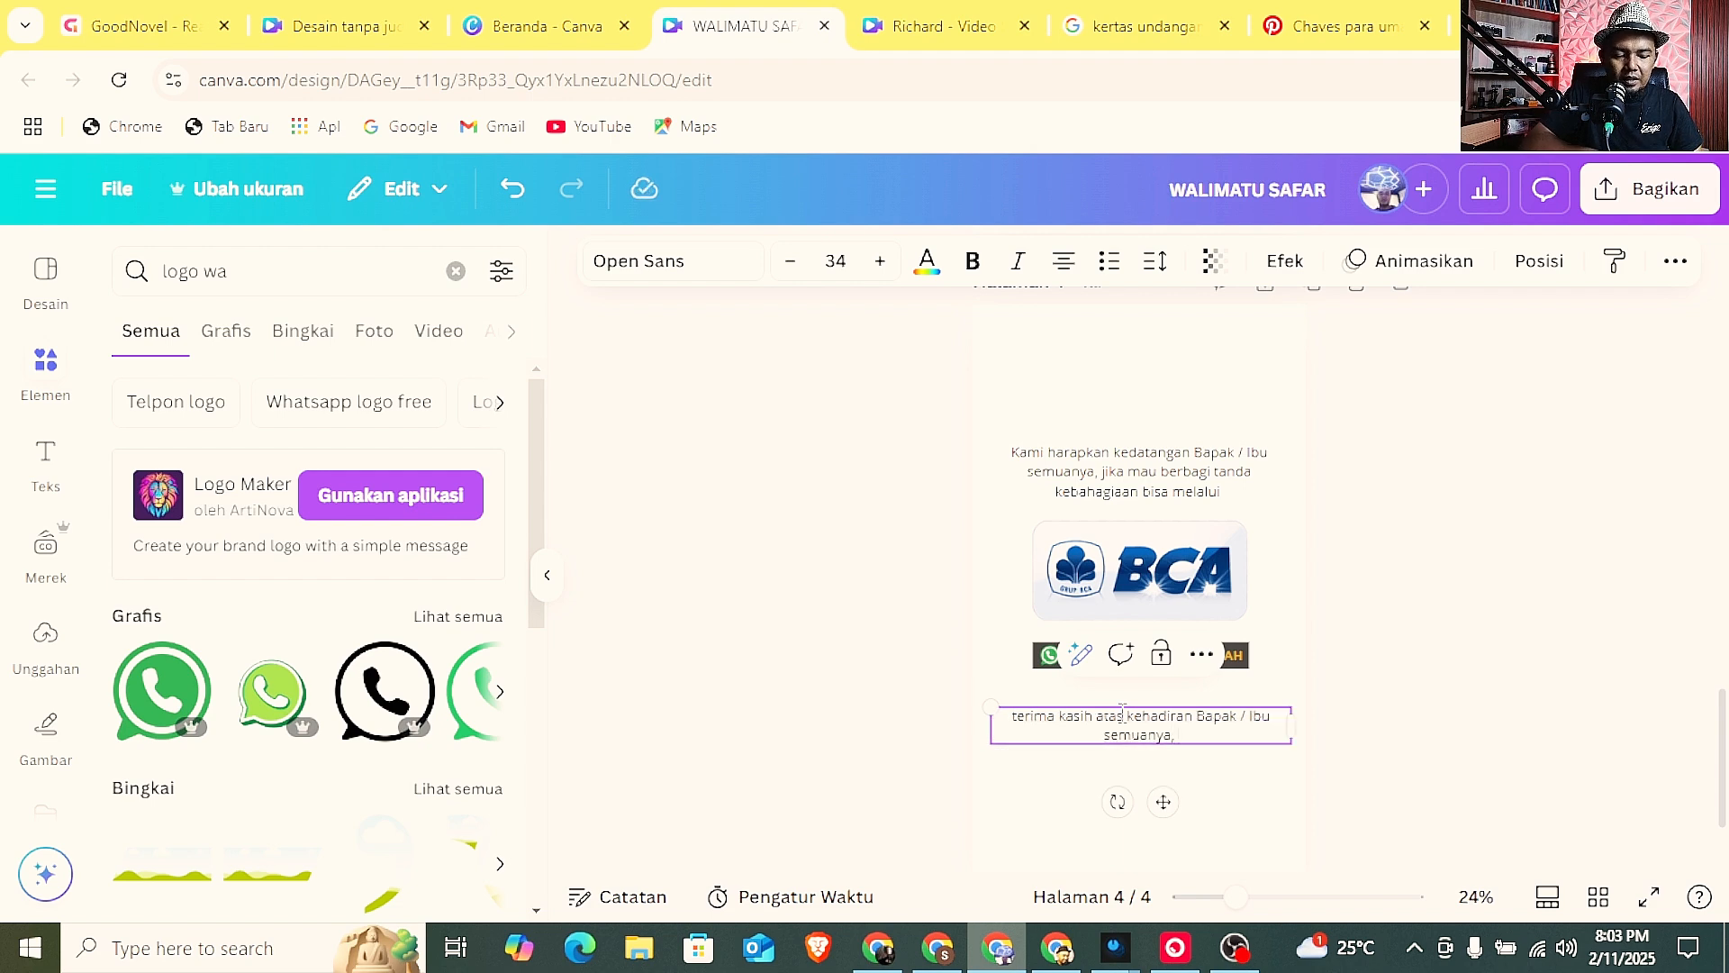
pyautogui.write(' semoga Allah membalas')
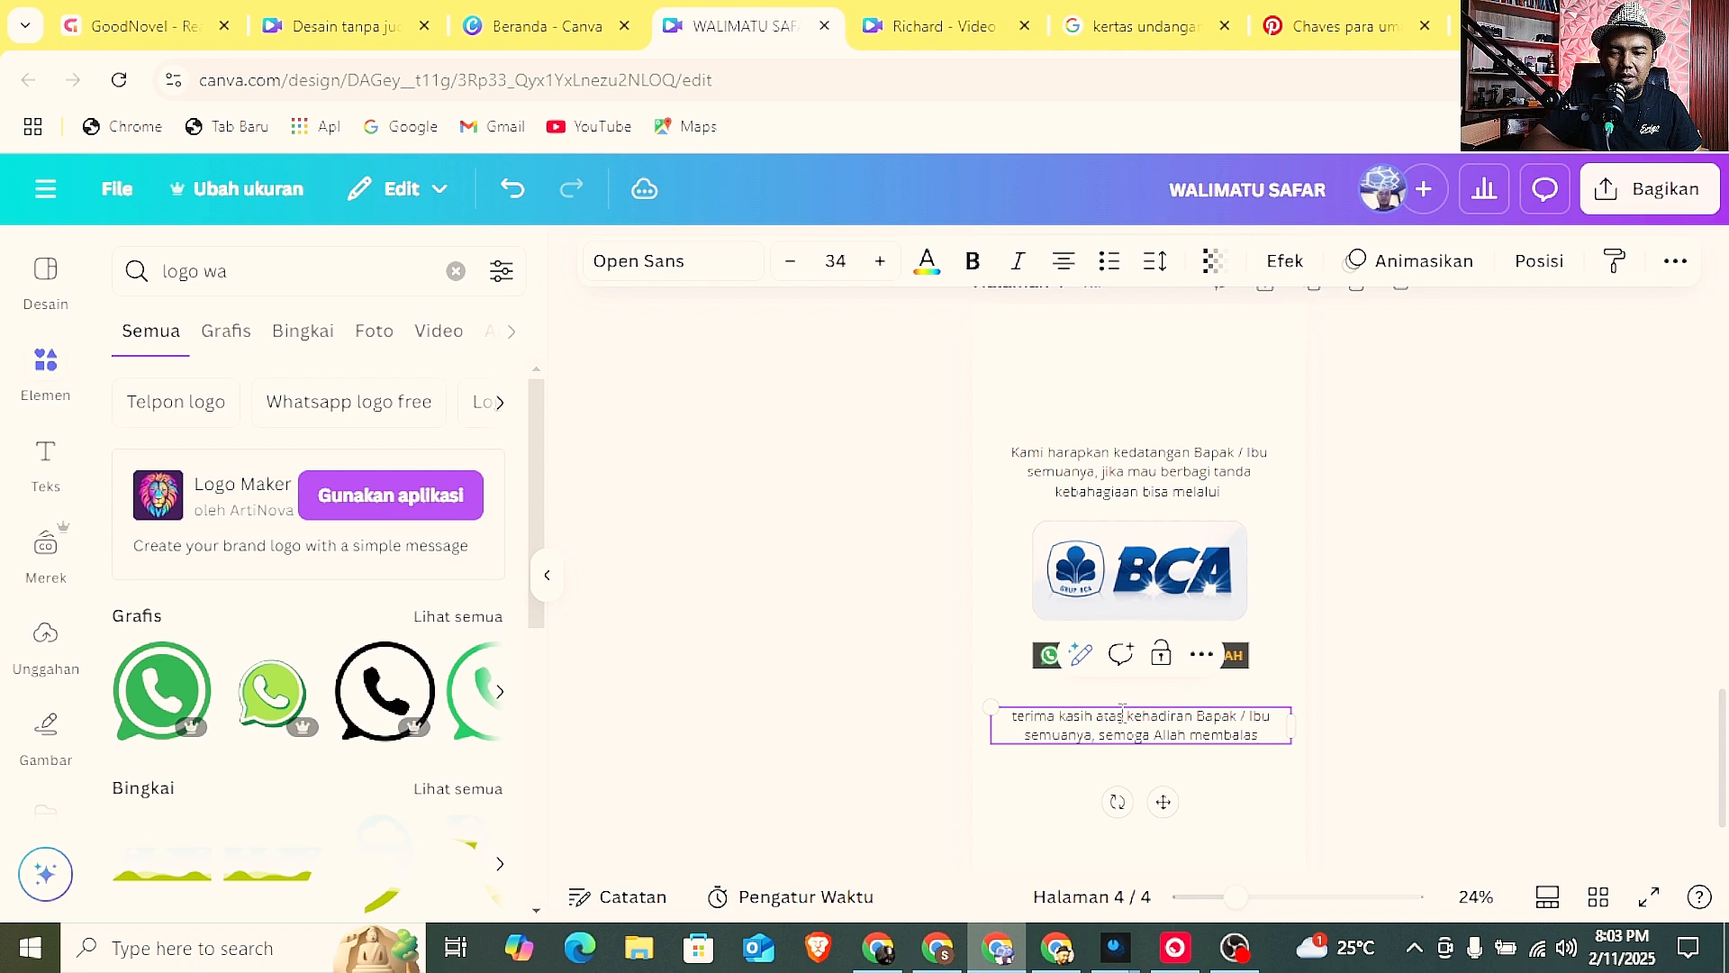
pyautogui.write('kebaikan Bapak / Ibu')
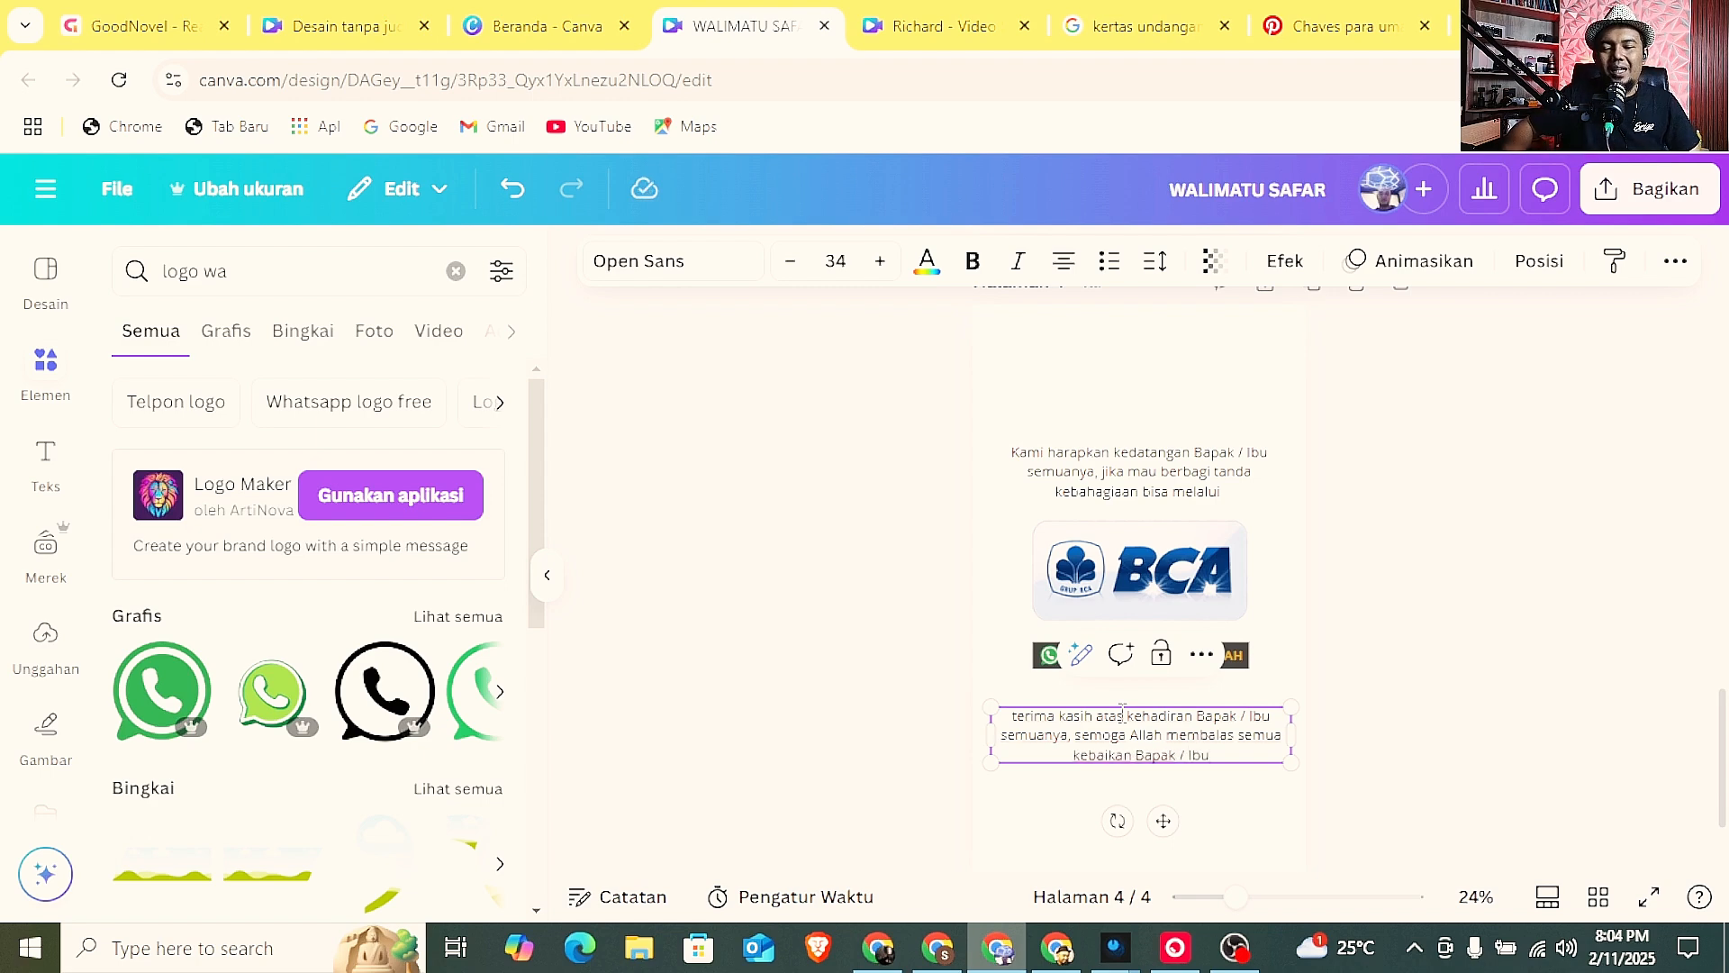
pyautogui.click(1524, 714)
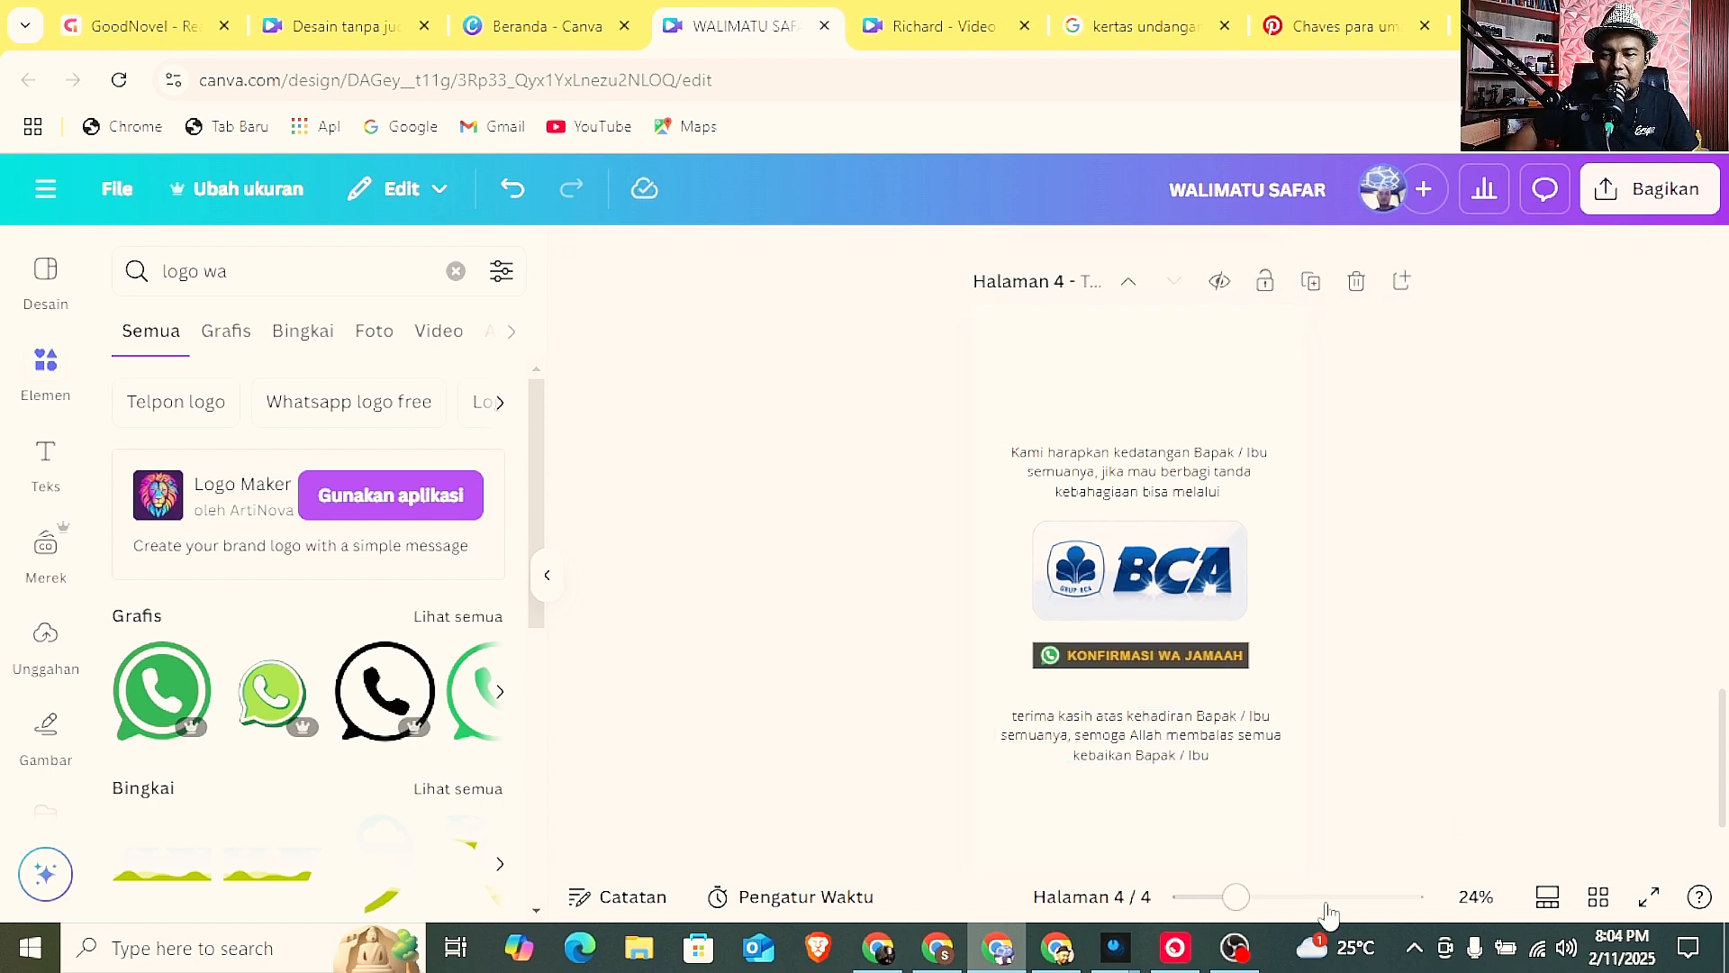
# Search the elements for "masjidl haram" and show only the photo results.
pyautogui.moveTo(1241, 911); pyautogui.dragTo(1215, 899)
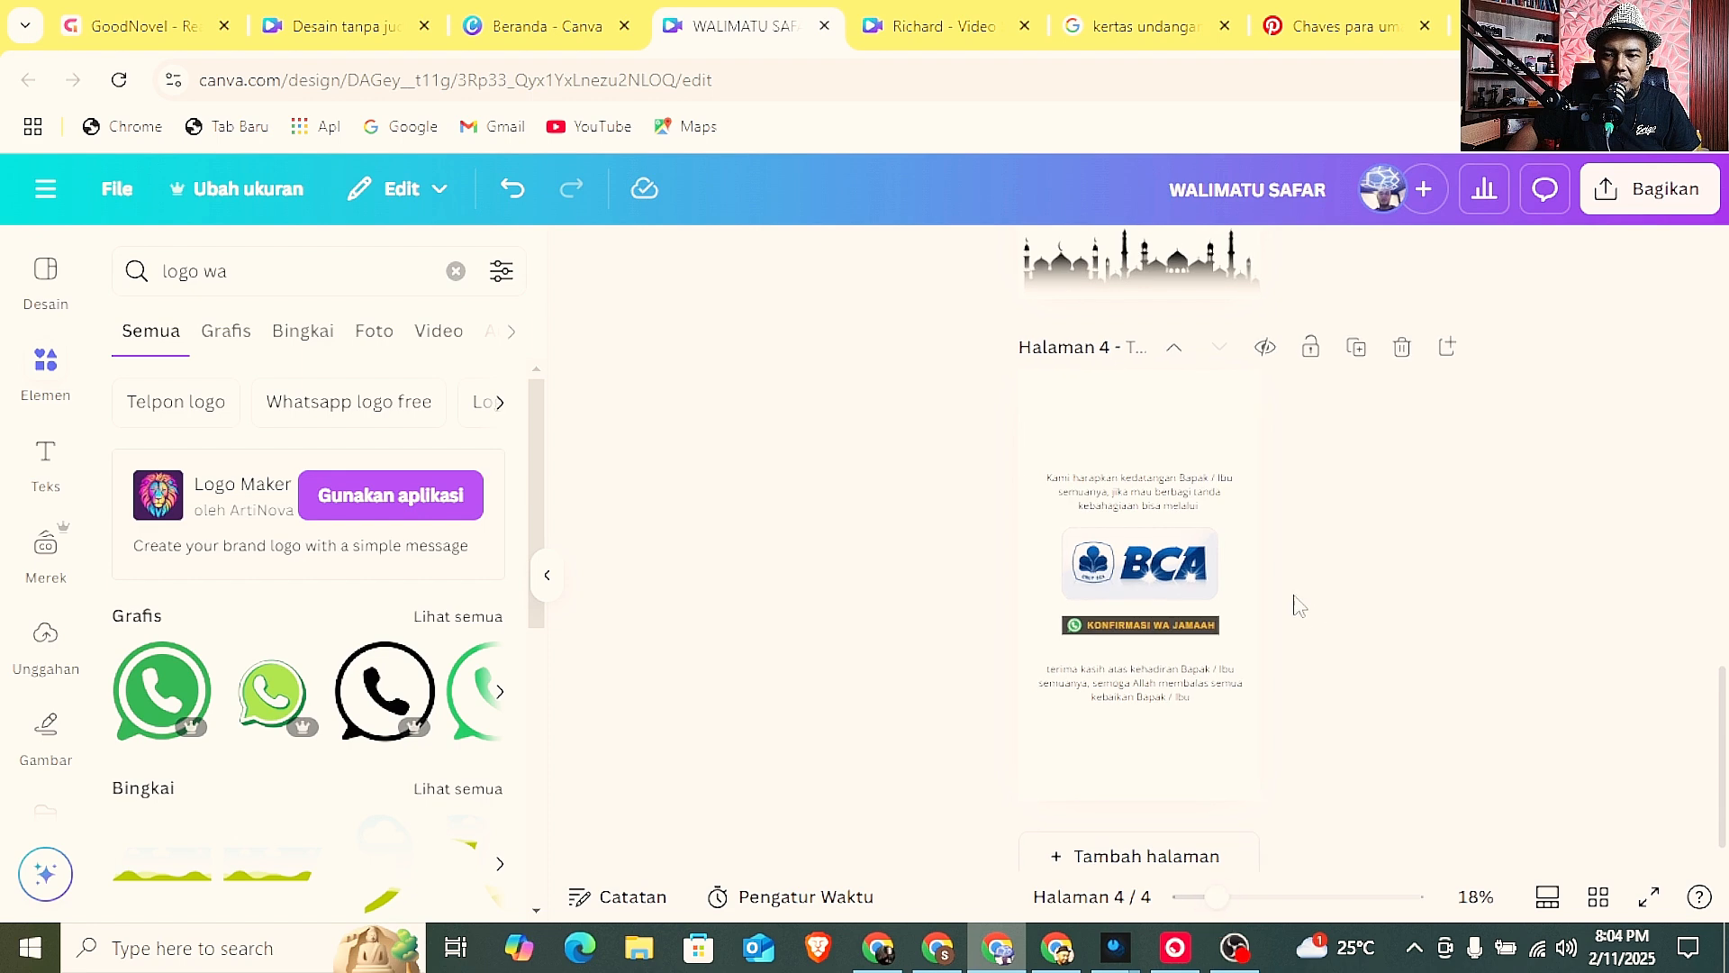
pyautogui.scroll(5, 1293, 602)
pyautogui.click(1185, 621)
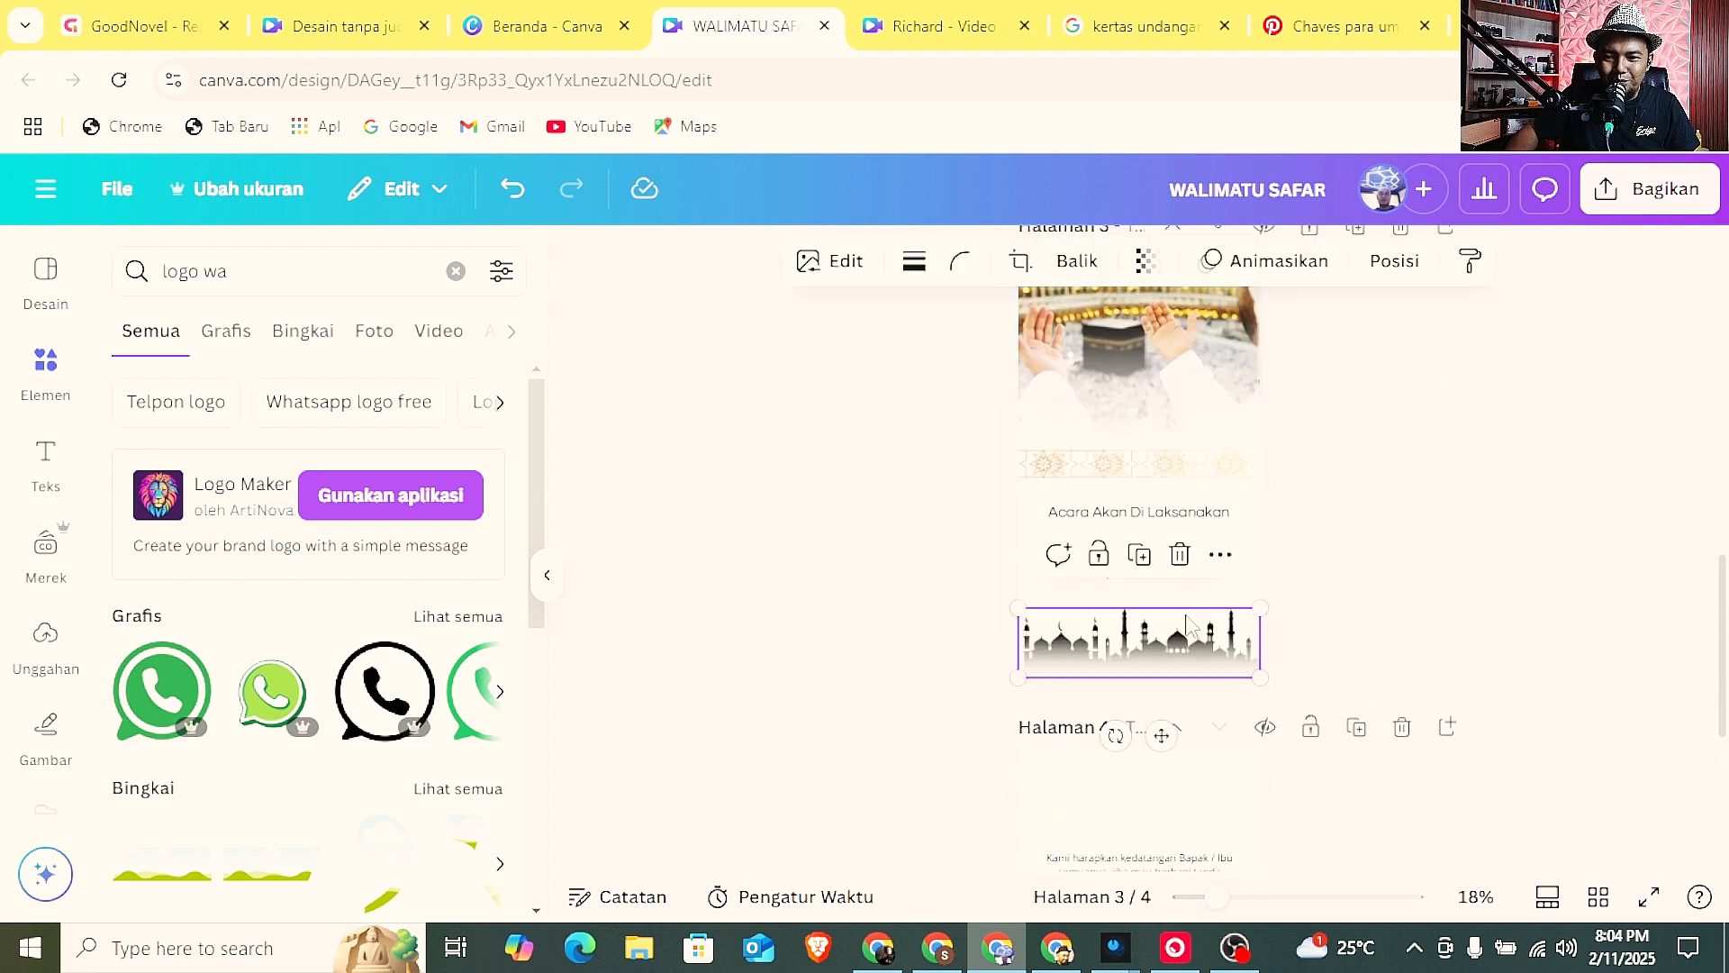
pyautogui.click(1382, 573)
pyautogui.scroll(8, 1383, 573)
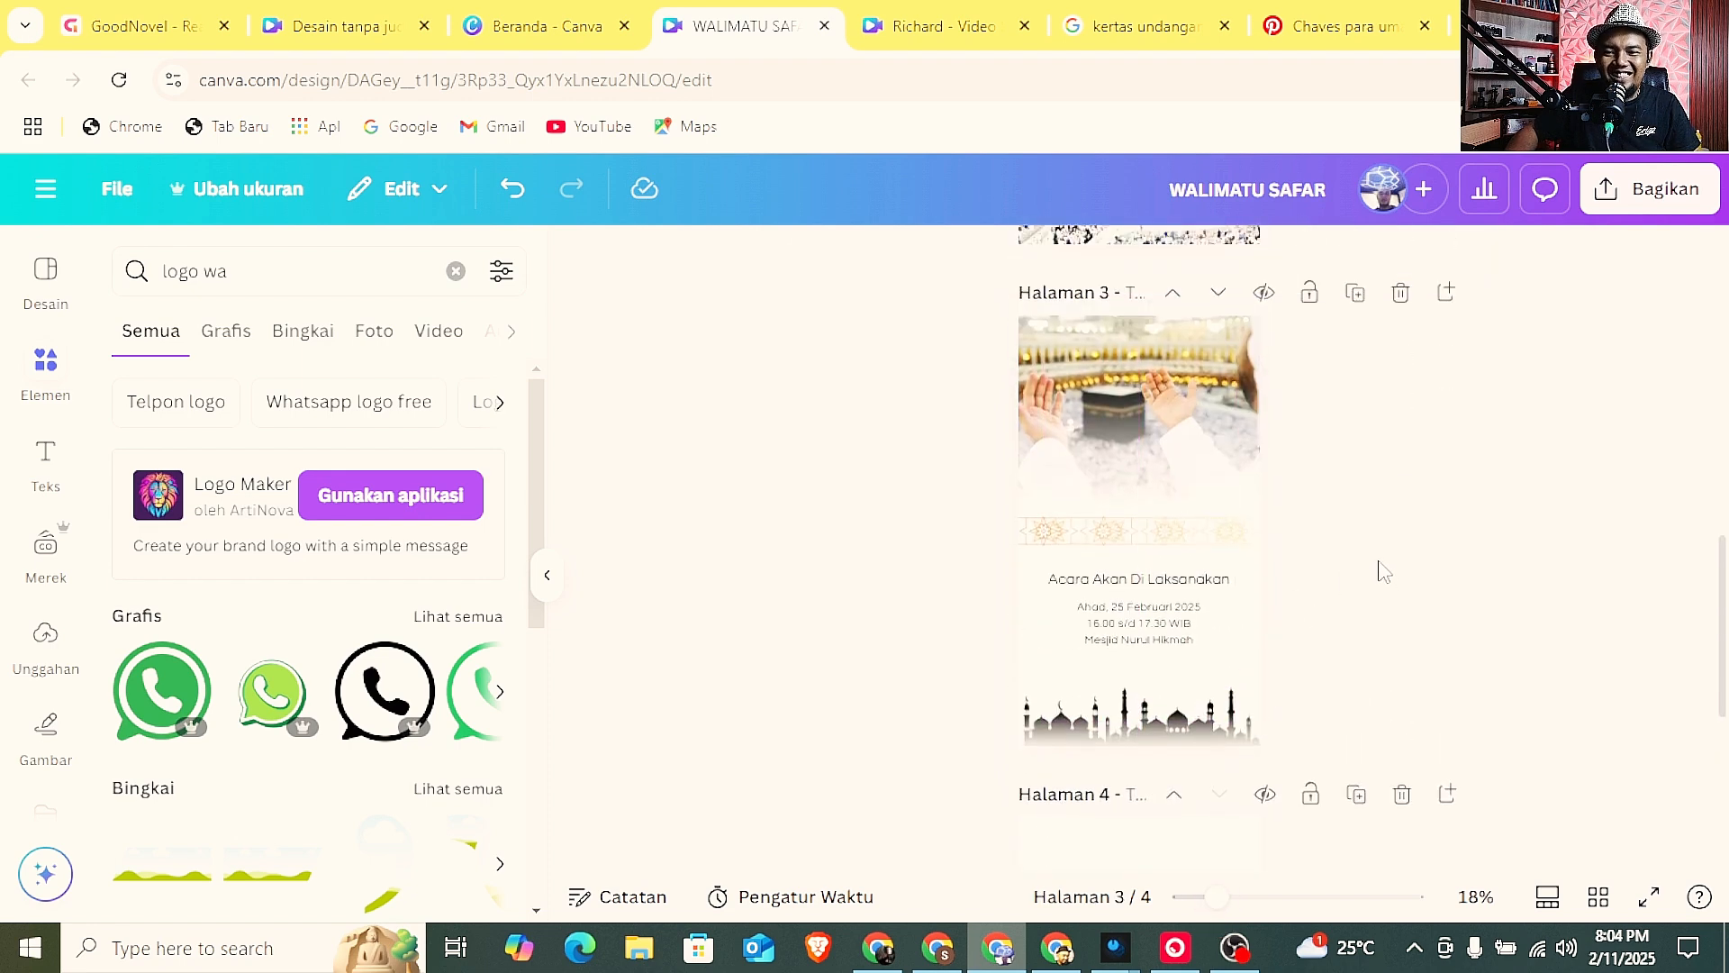
pyautogui.scroll(-10, 1382, 573)
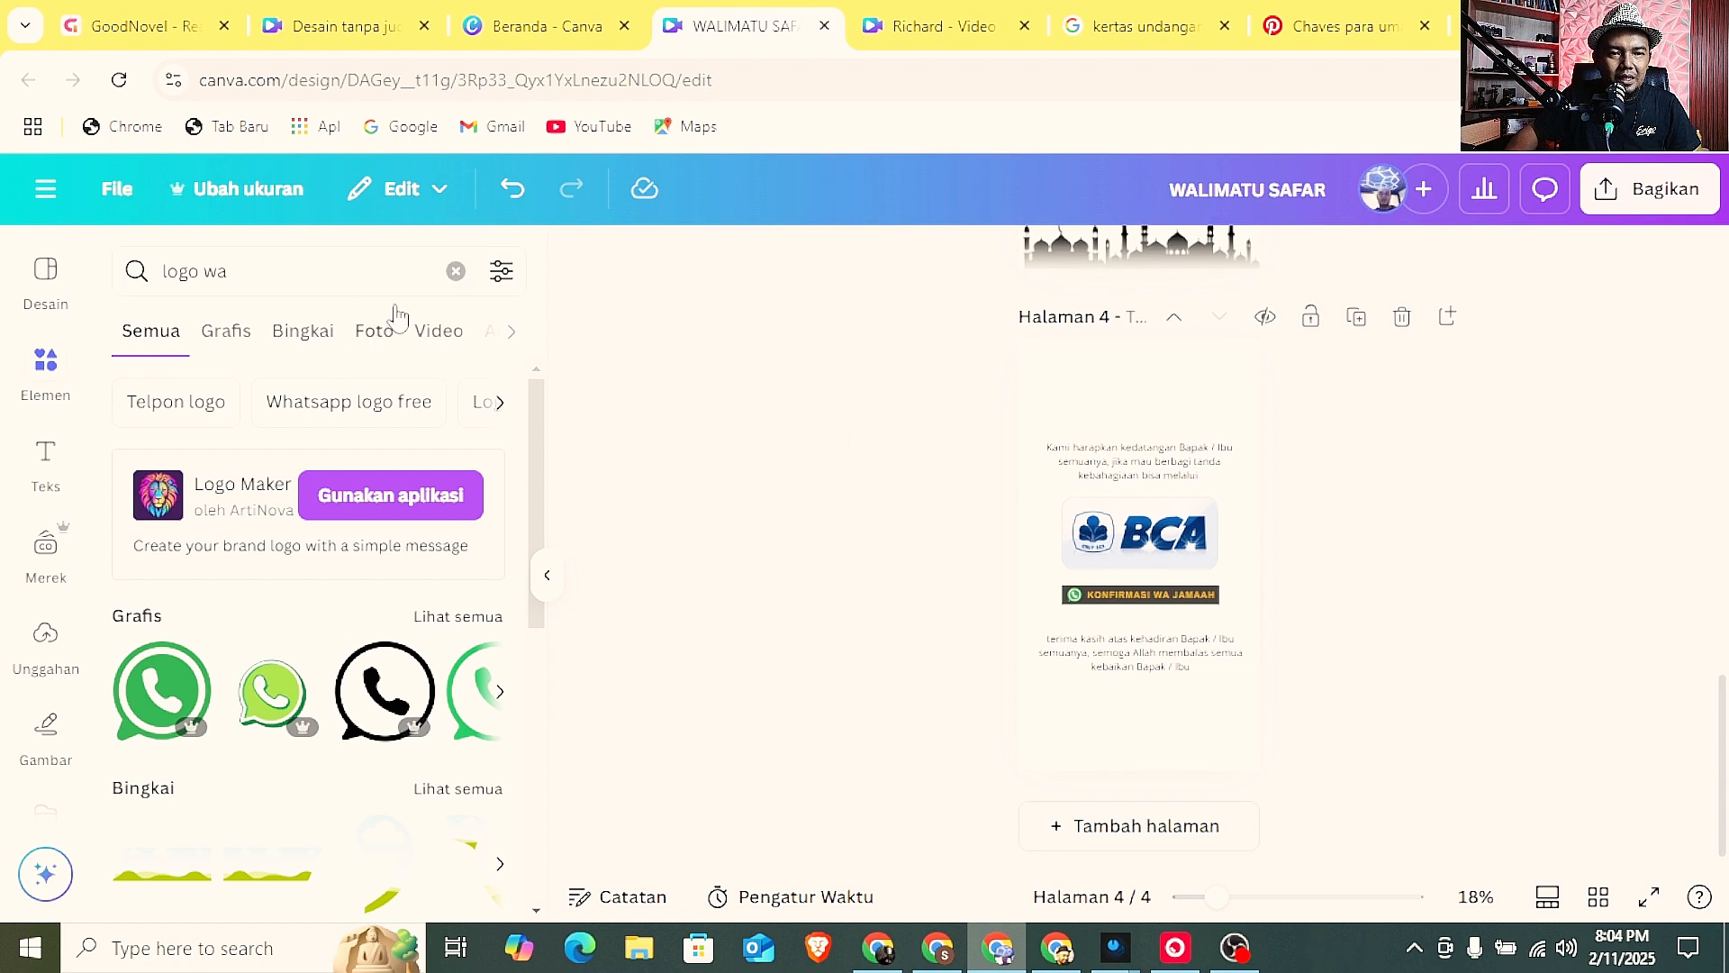
pyautogui.click(457, 272)
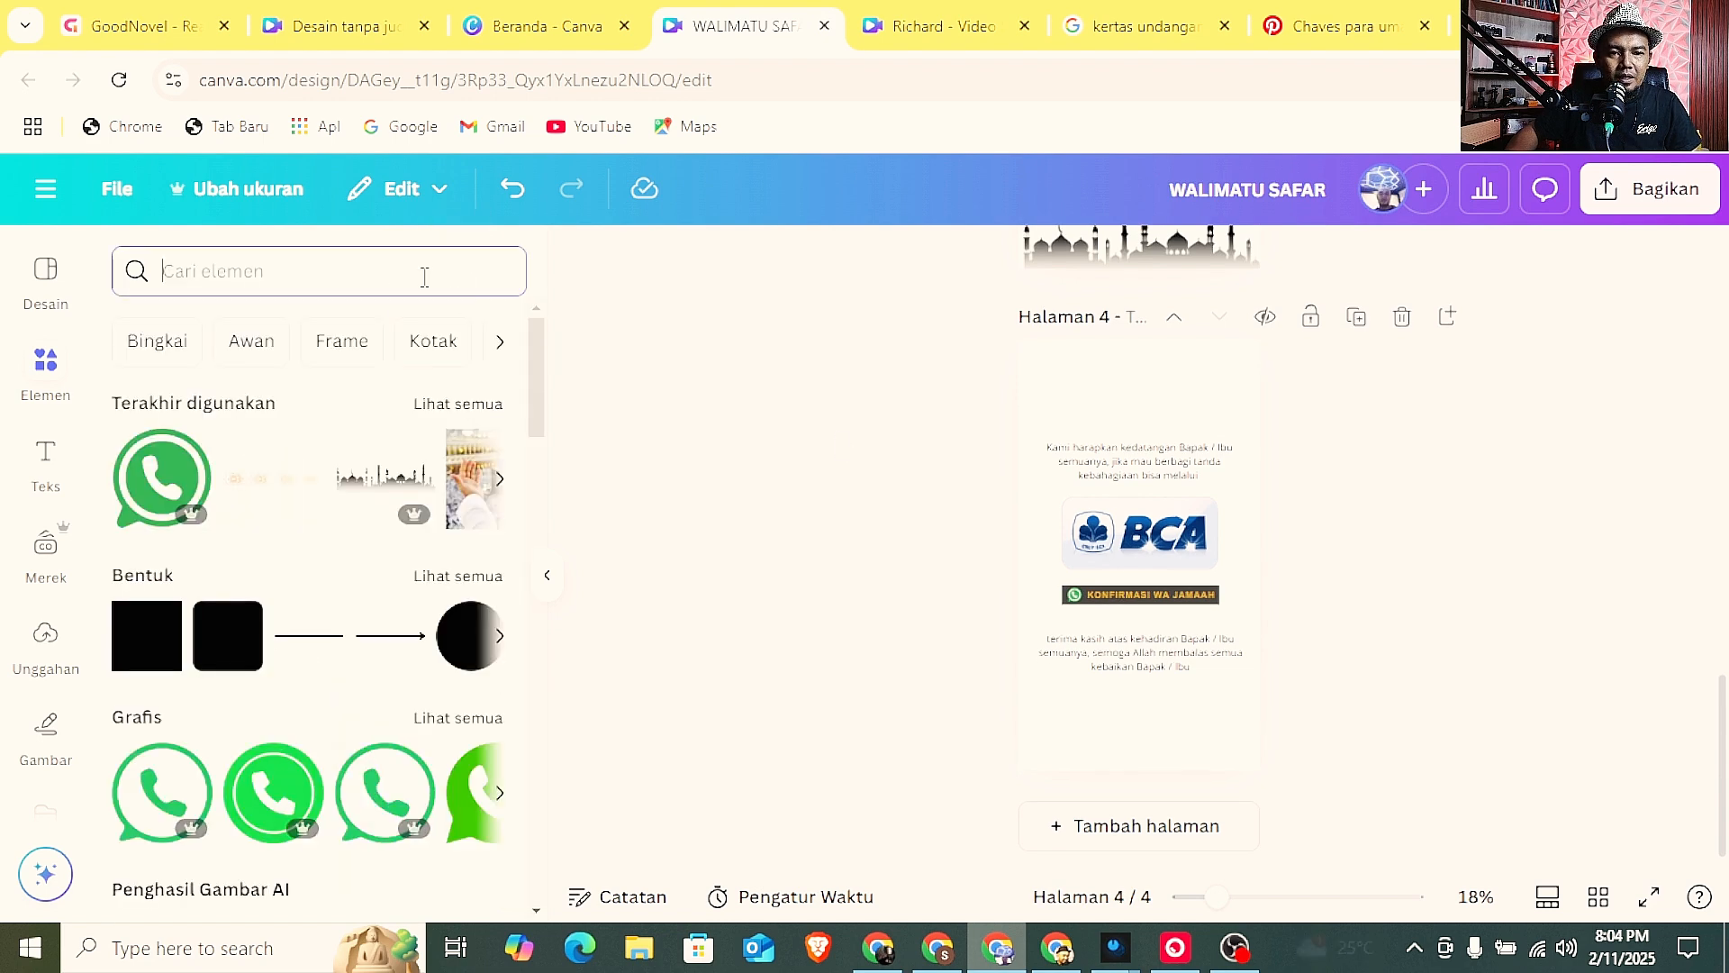
pyautogui.write('masjid')
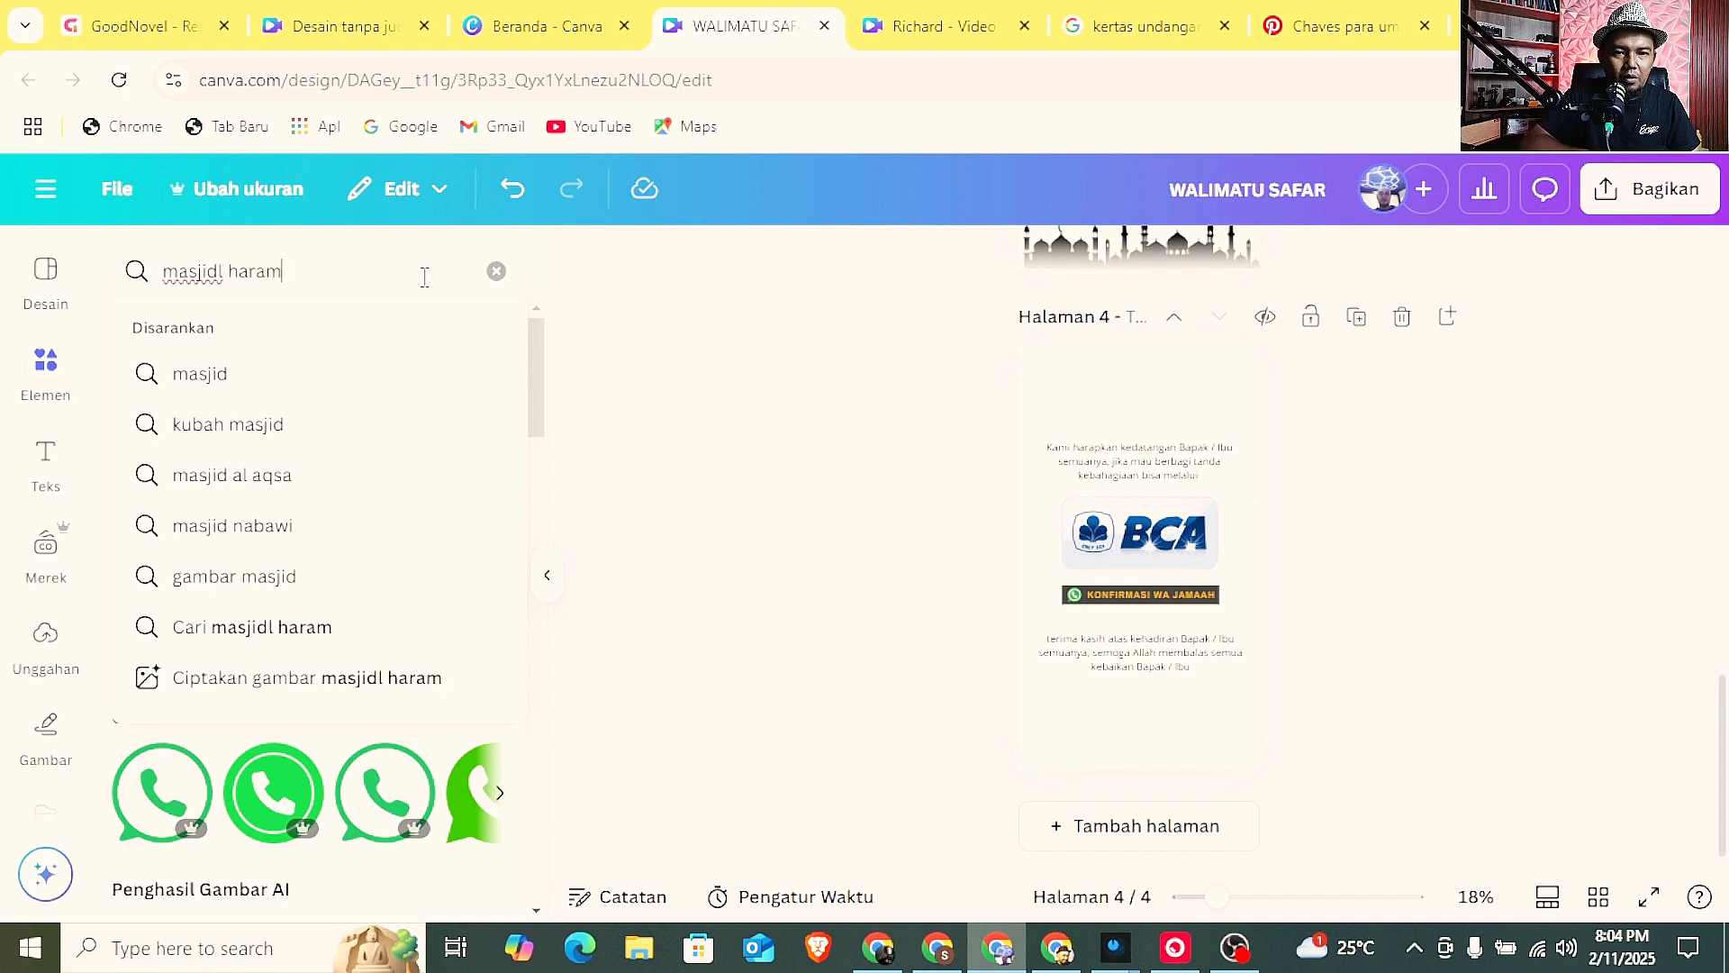
pyautogui.write('l haram')
pyautogui.press('Return')
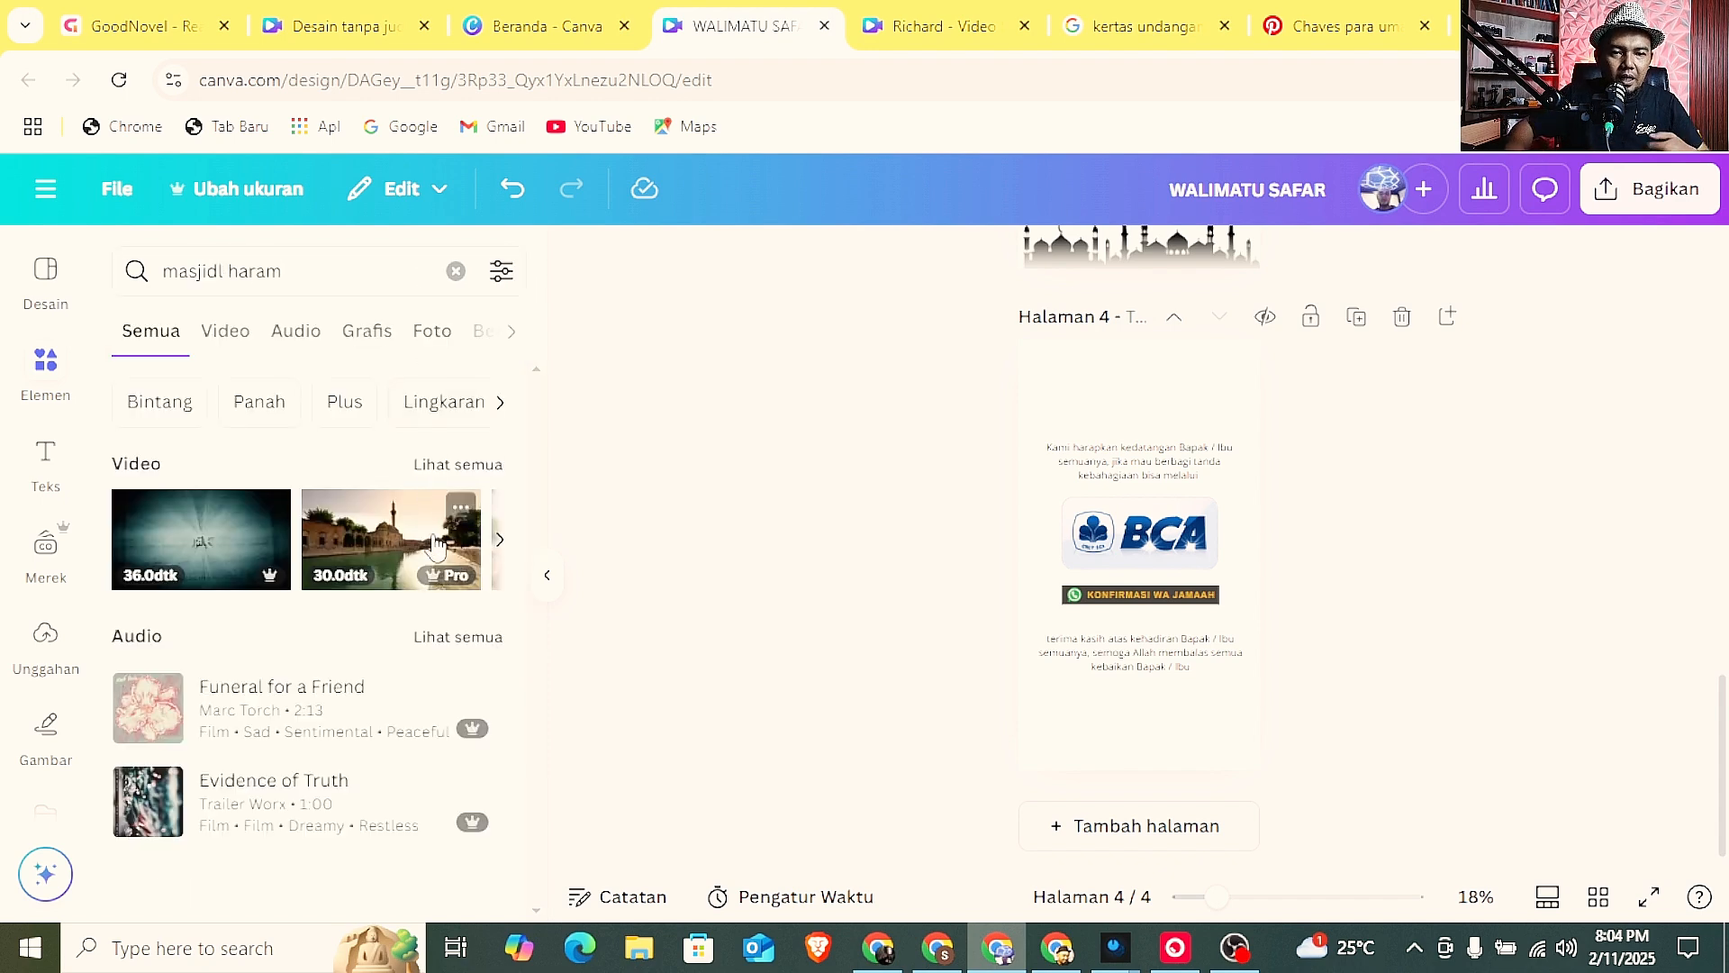
pyautogui.click(419, 335)
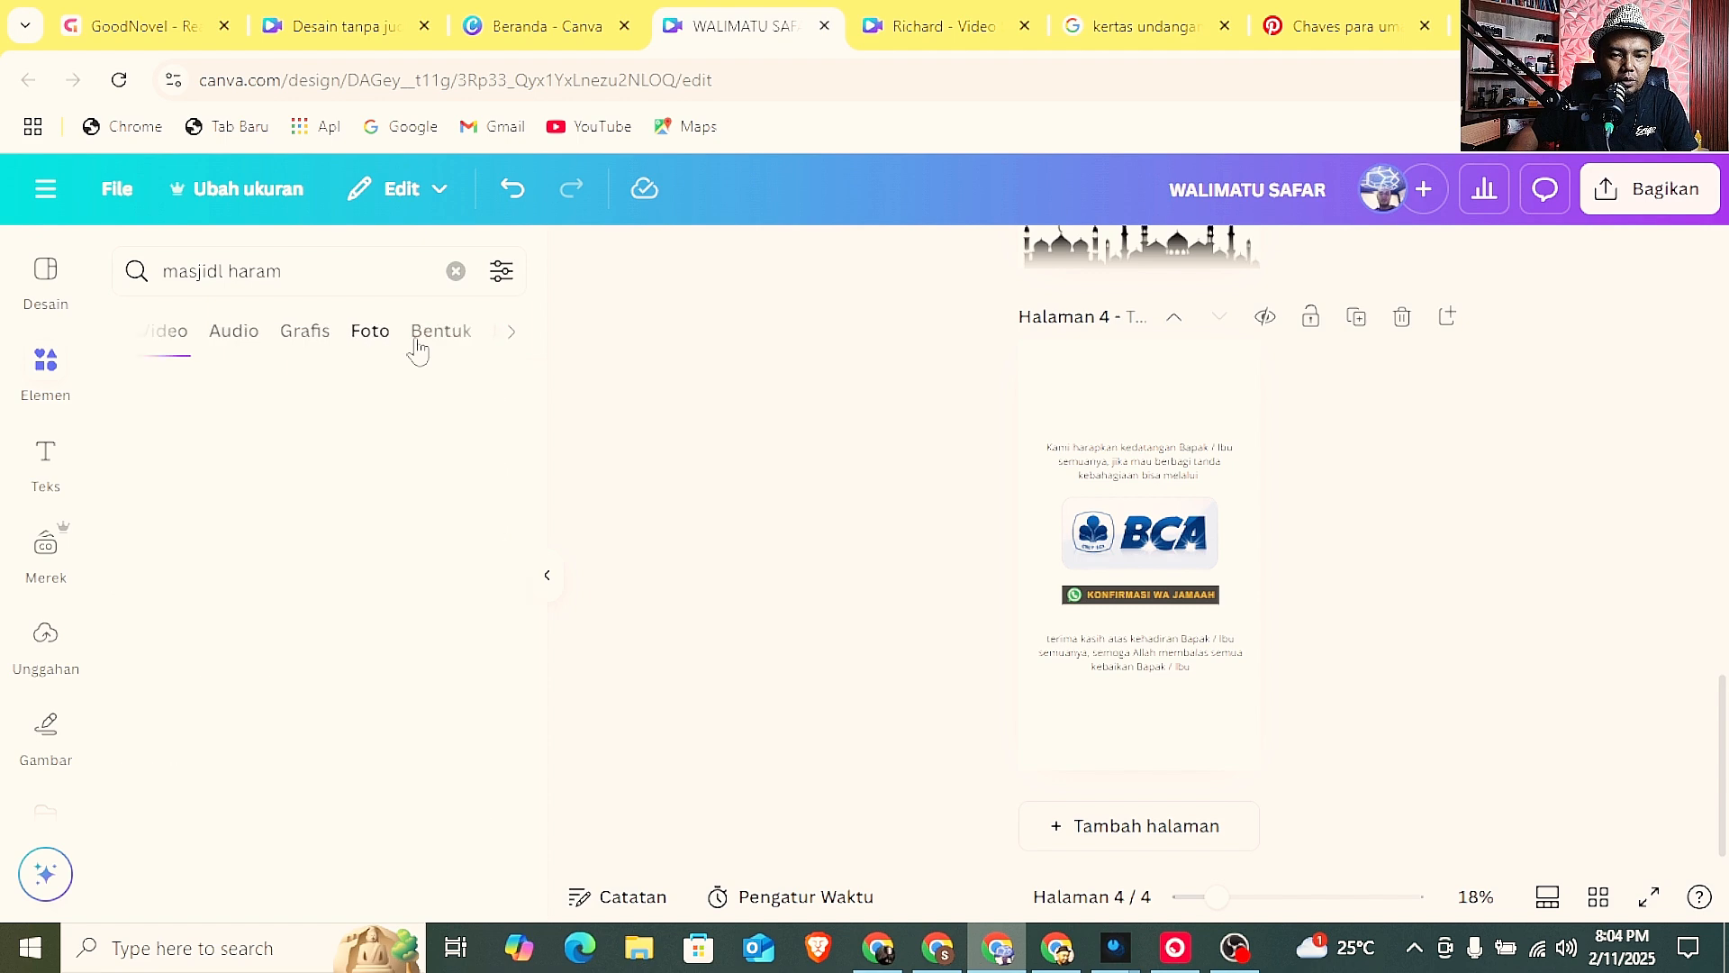
# Replace the element search with "umroh" to look for pilgrimage images.
pyautogui.click(455, 270)
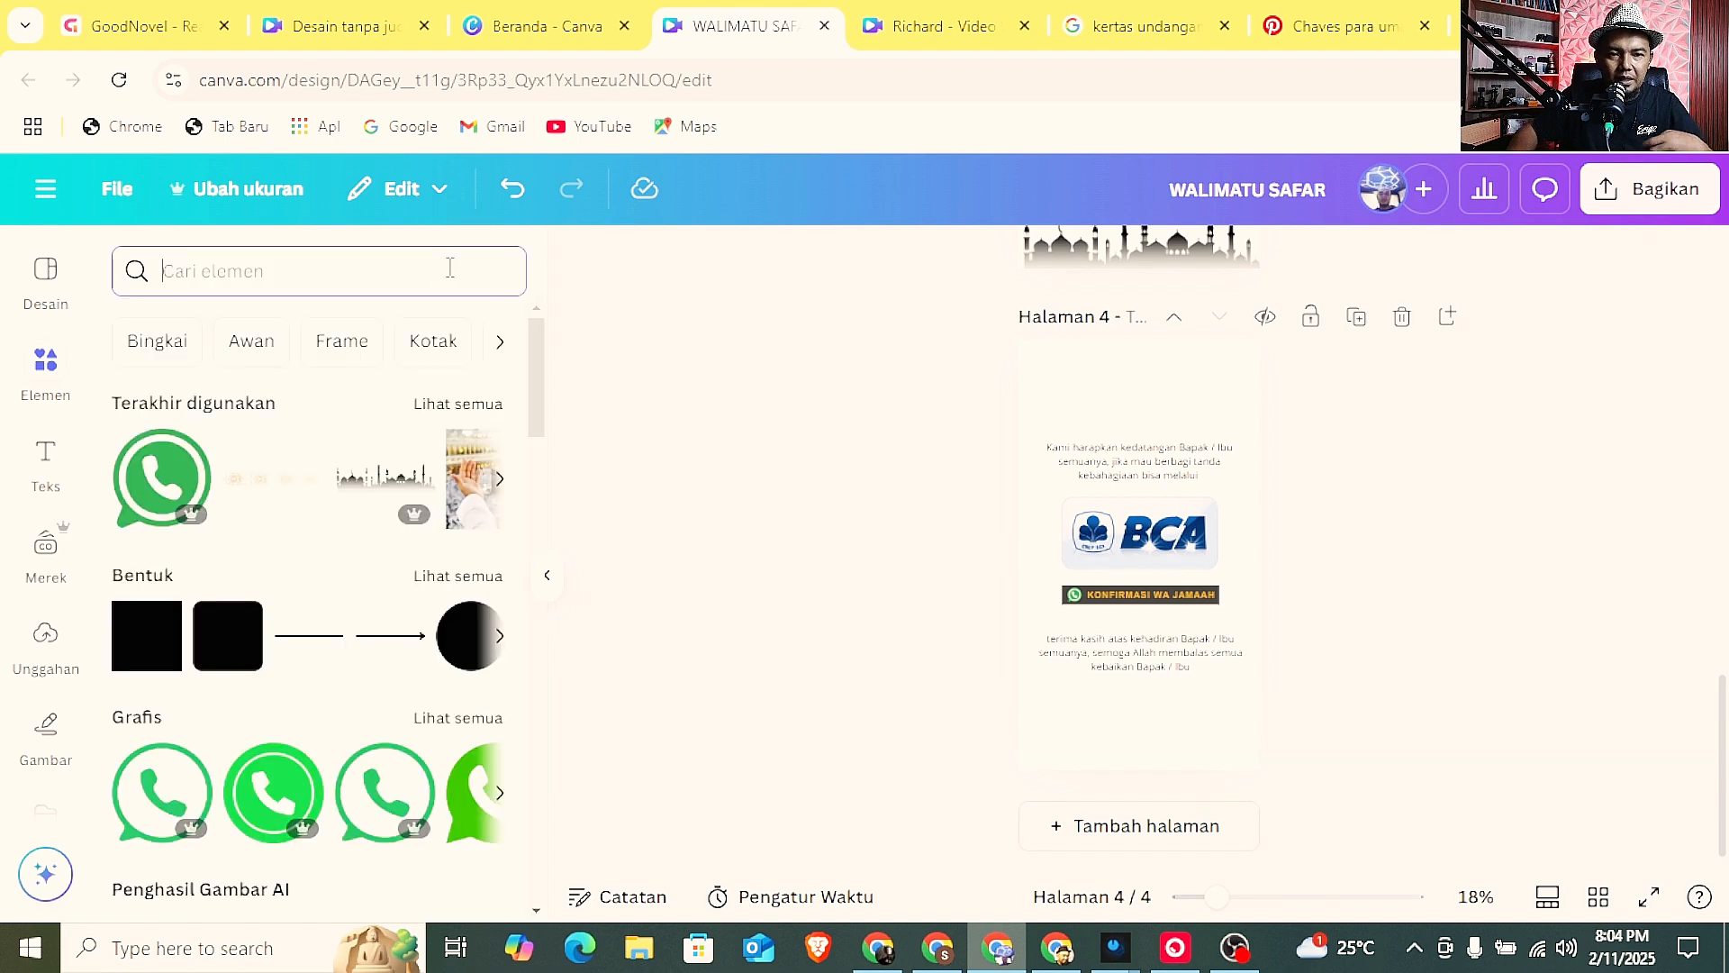
pyautogui.write('umroh')
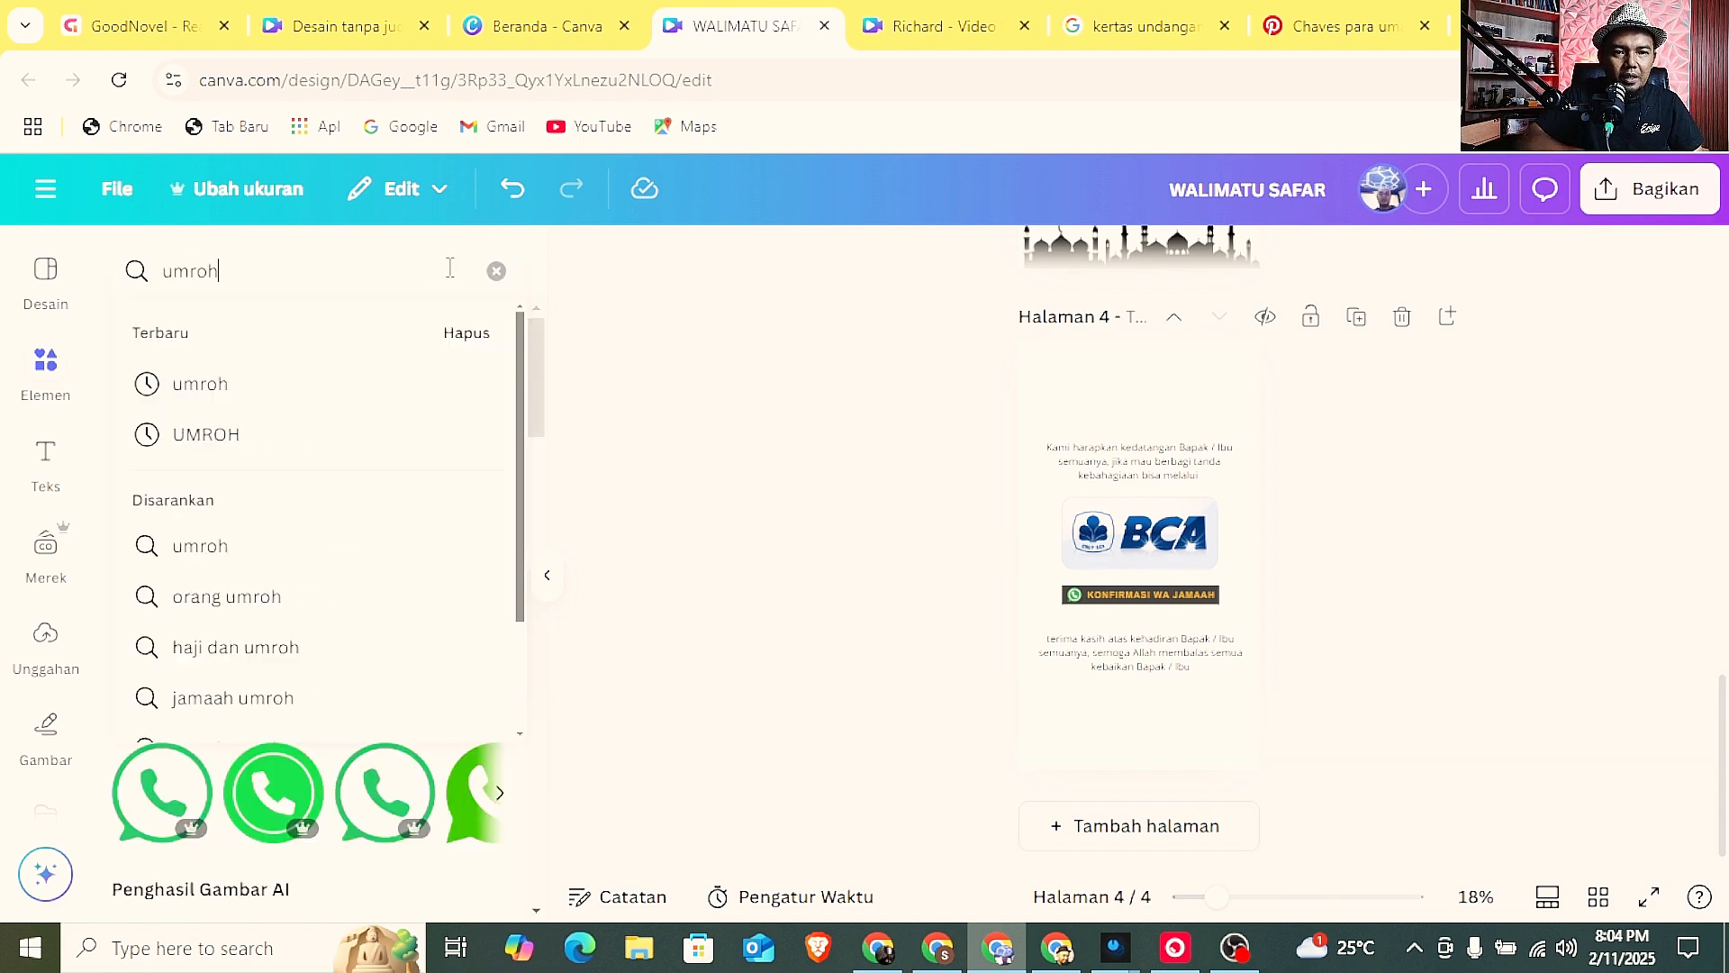
pyautogui.press('Return')
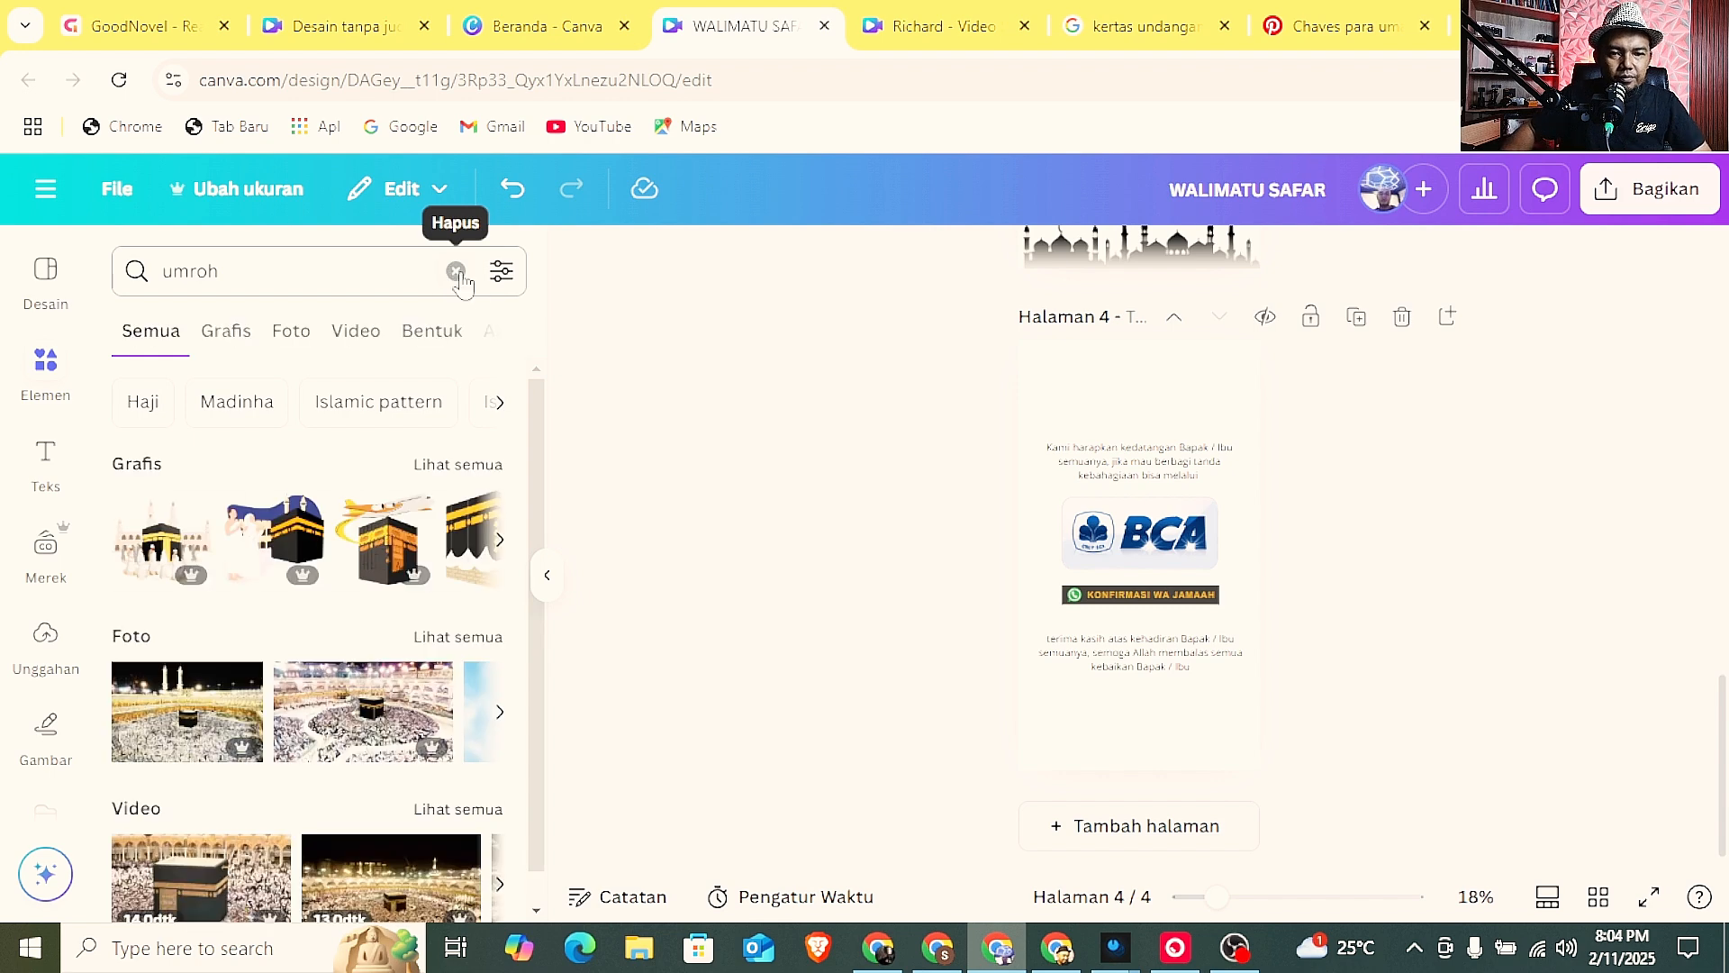
# Add the pale marble mosque courtyard photo from the "umroh" photo results to page 4.
pyautogui.click(470, 645)
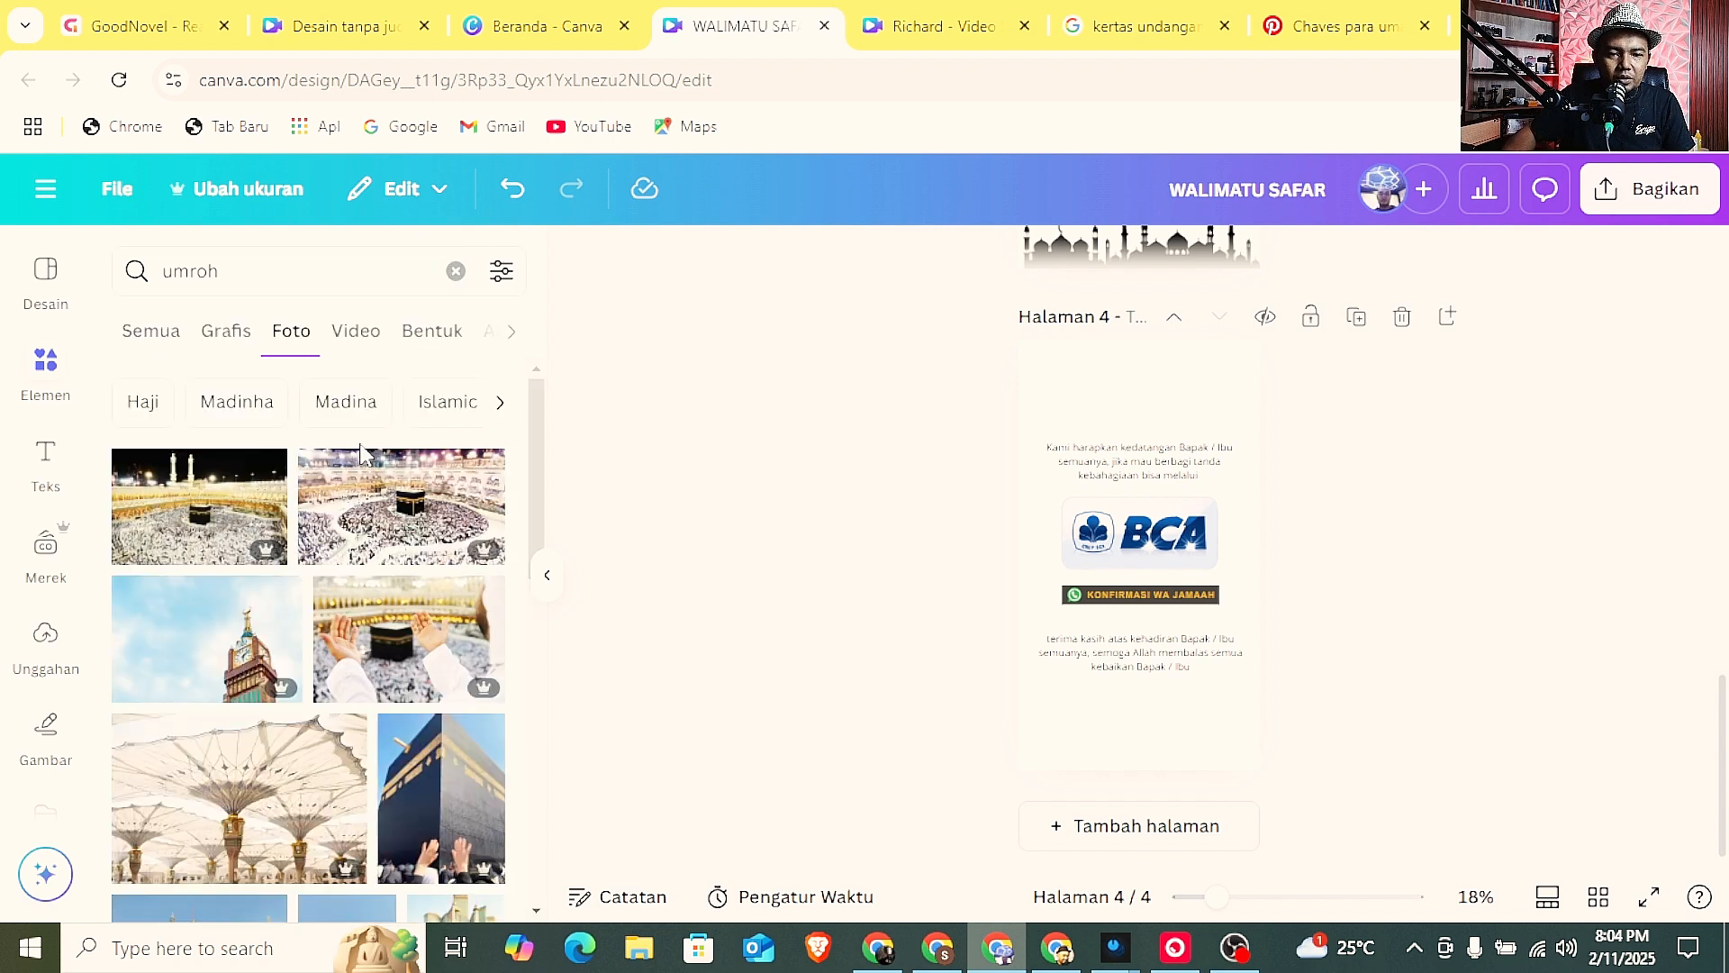
pyautogui.scroll(-5, 350, 574)
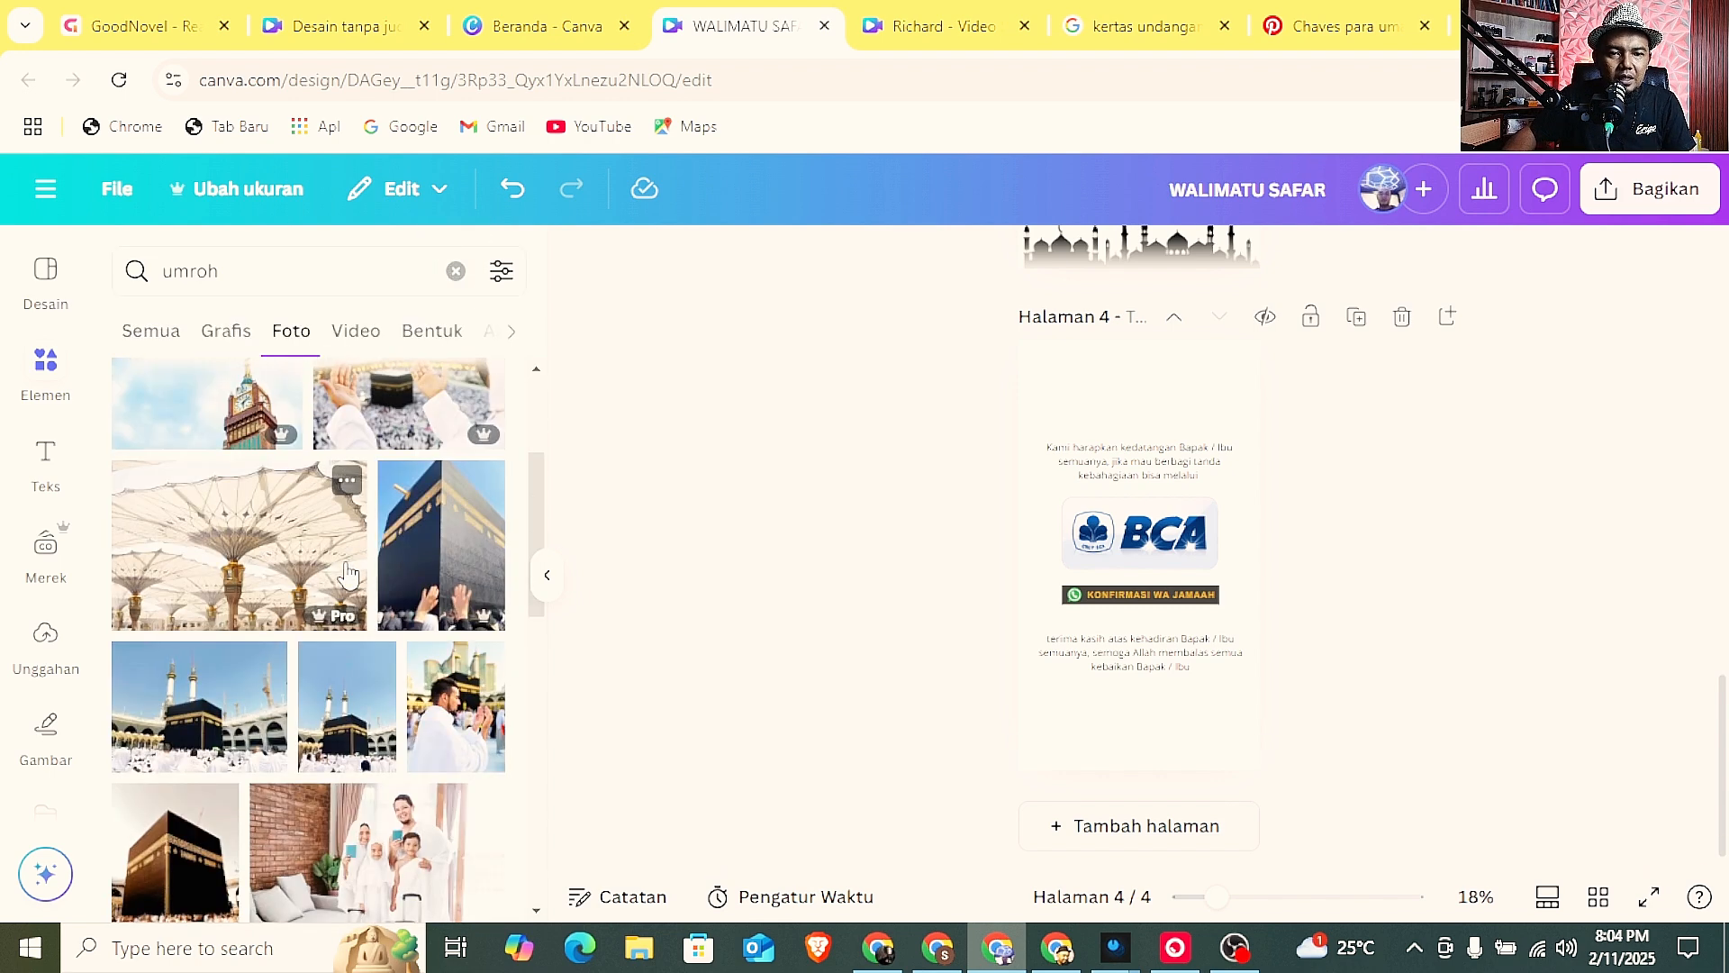
pyautogui.scroll(-4, 350, 575)
pyautogui.scroll(-9, 349, 574)
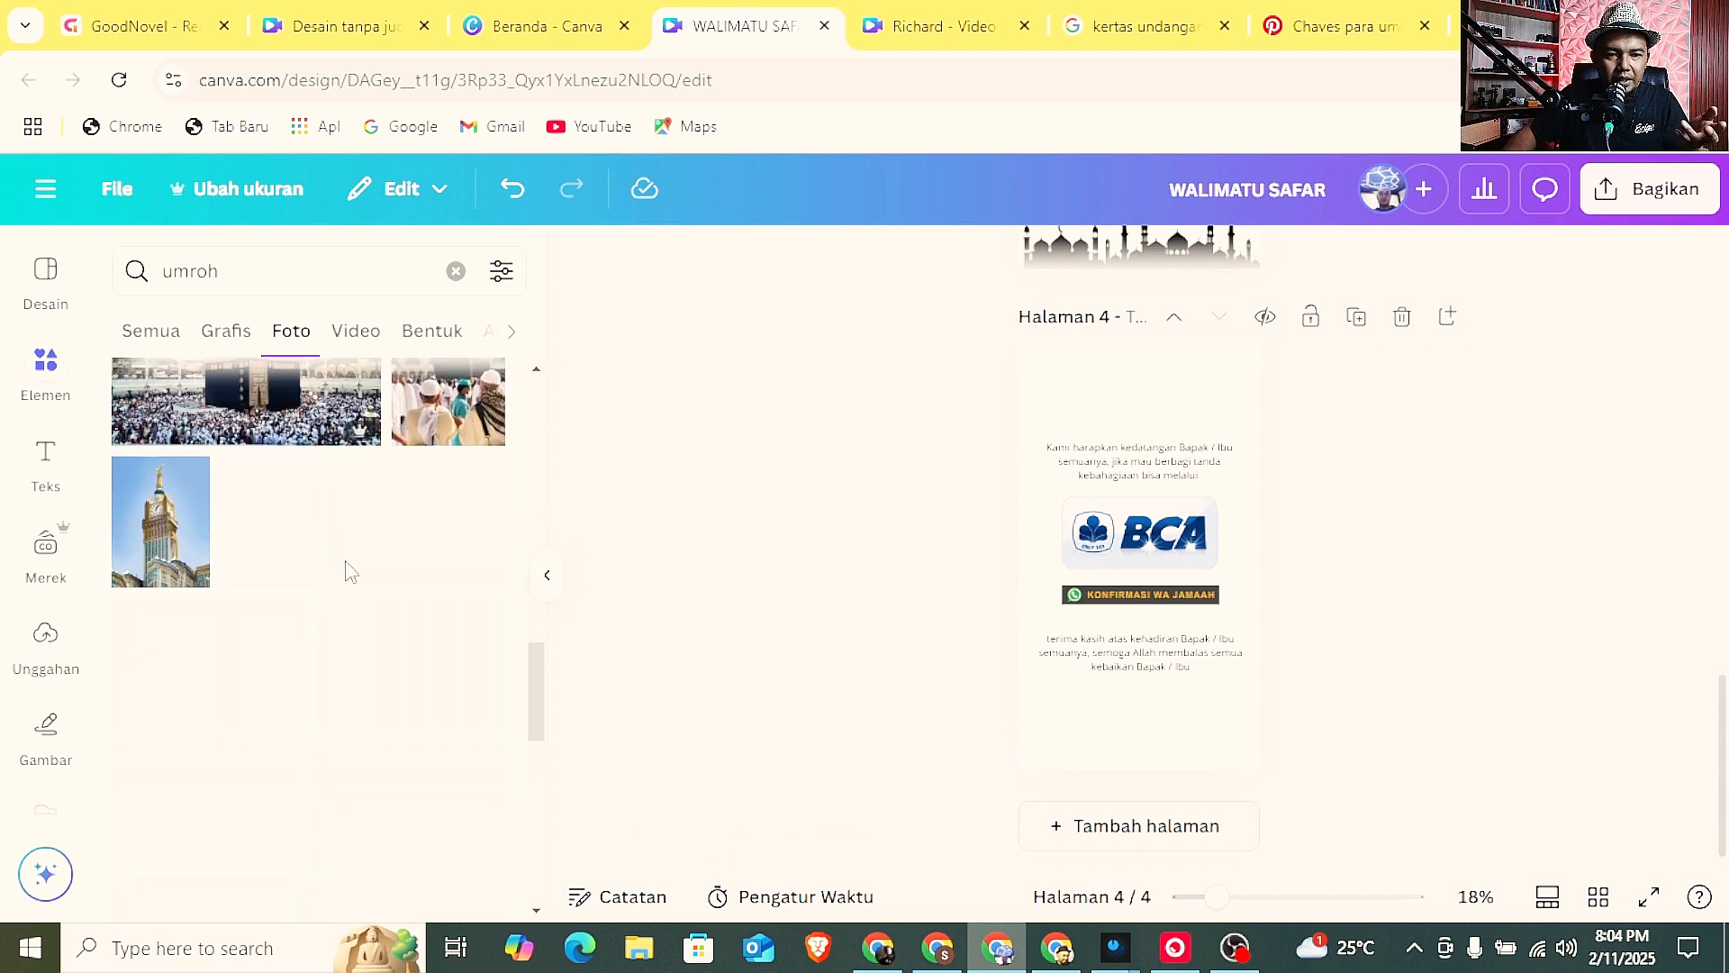
pyautogui.scroll(-3, 349, 574)
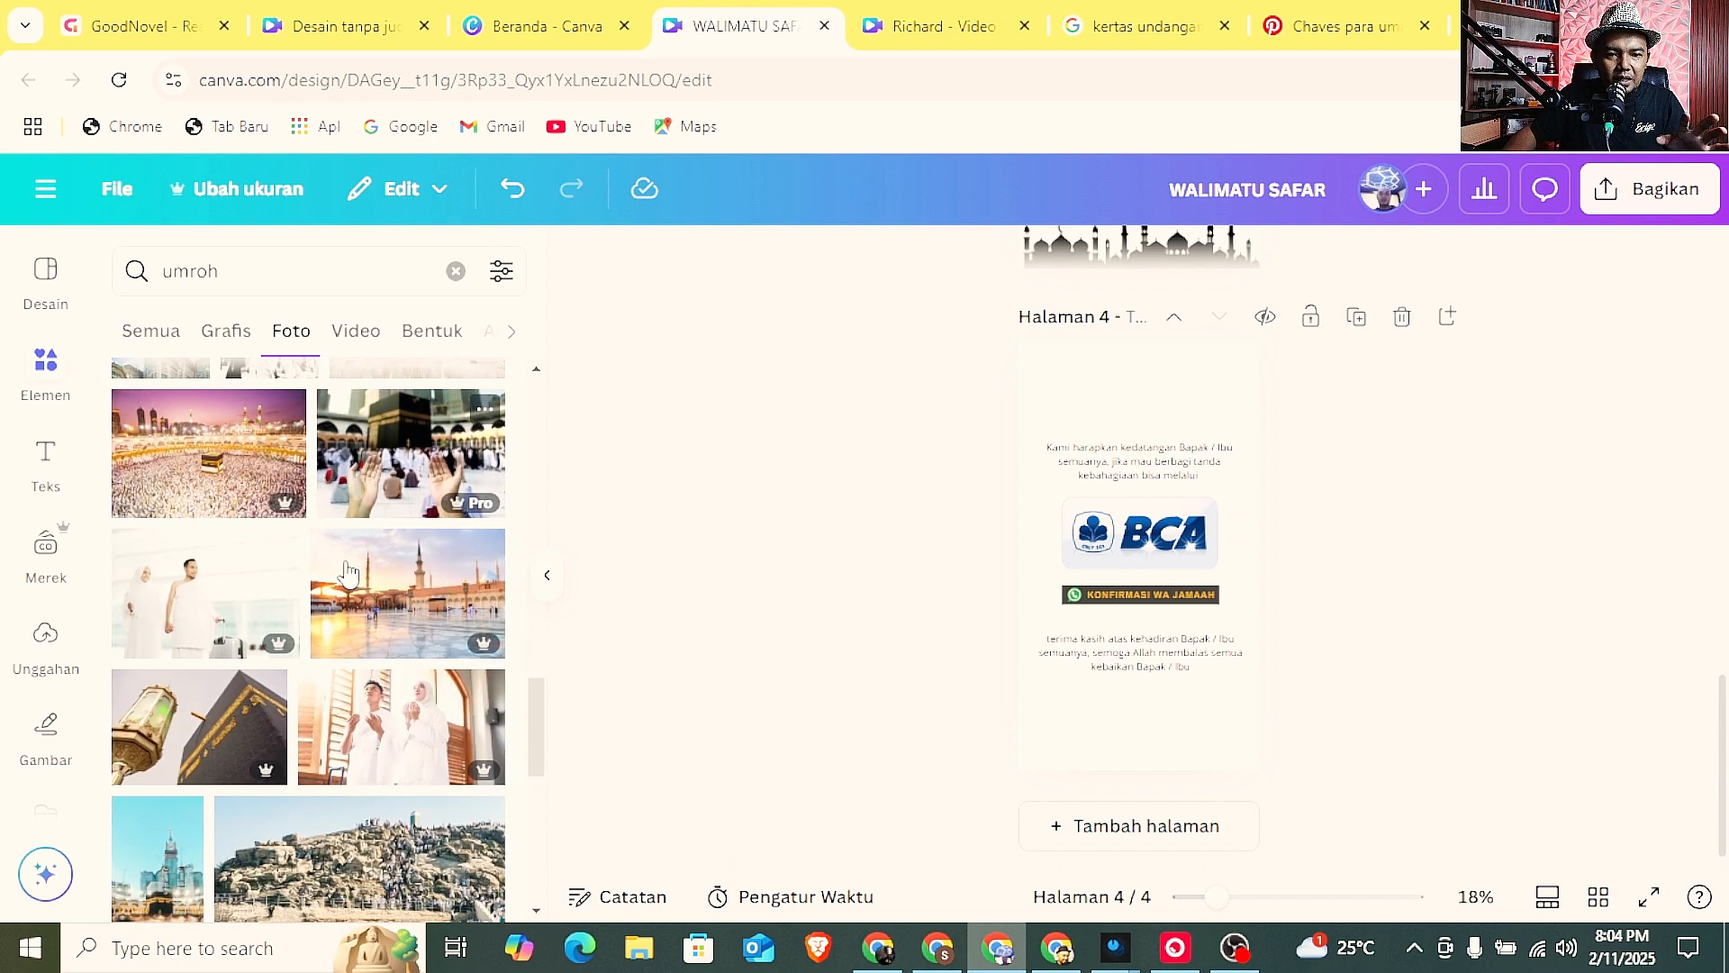
pyautogui.scroll(-5, 350, 574)
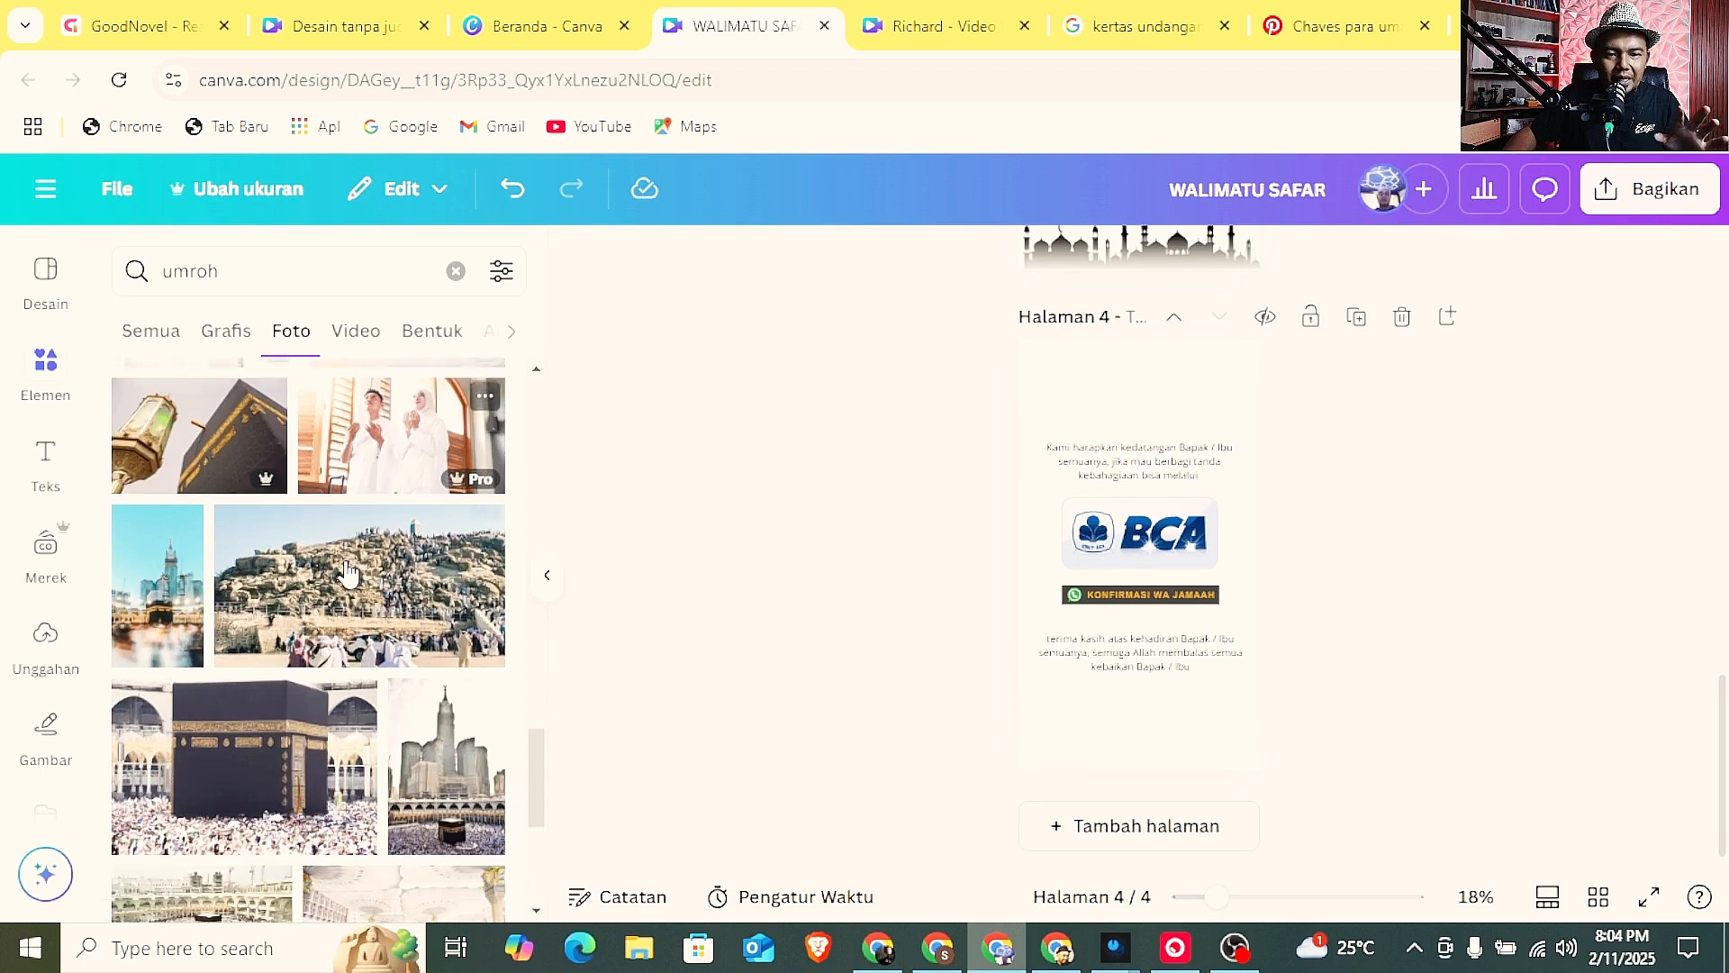
pyautogui.scroll(1, 350, 574)
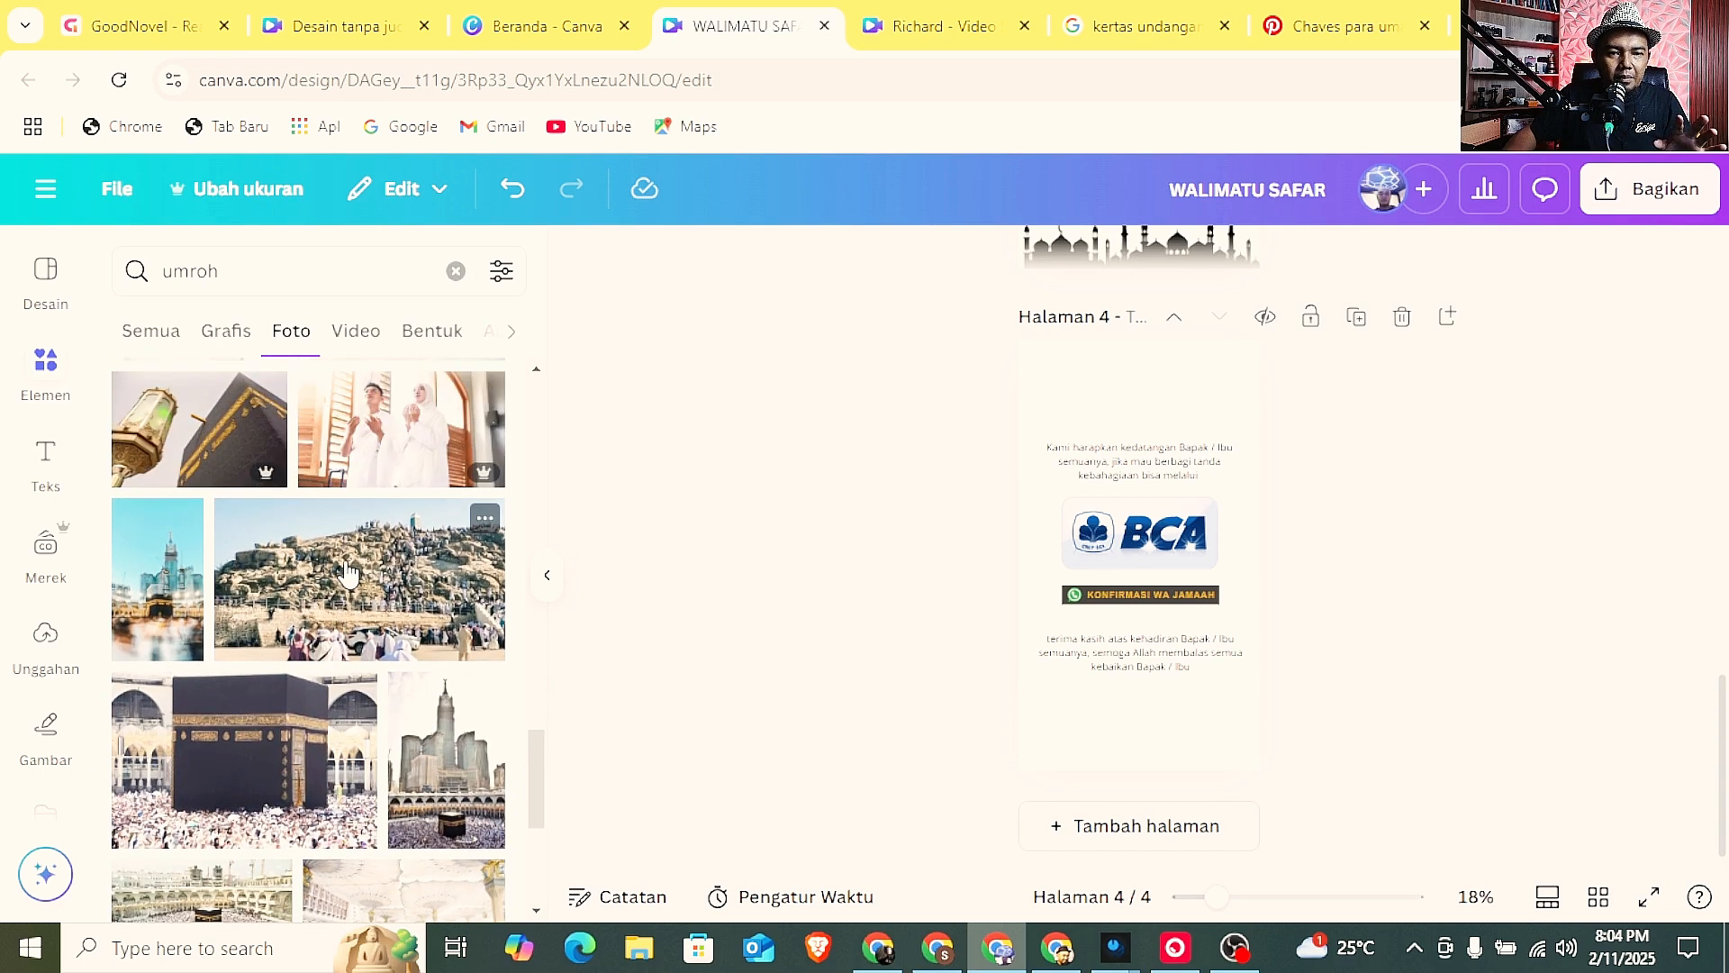
pyautogui.scroll(-4, 349, 575)
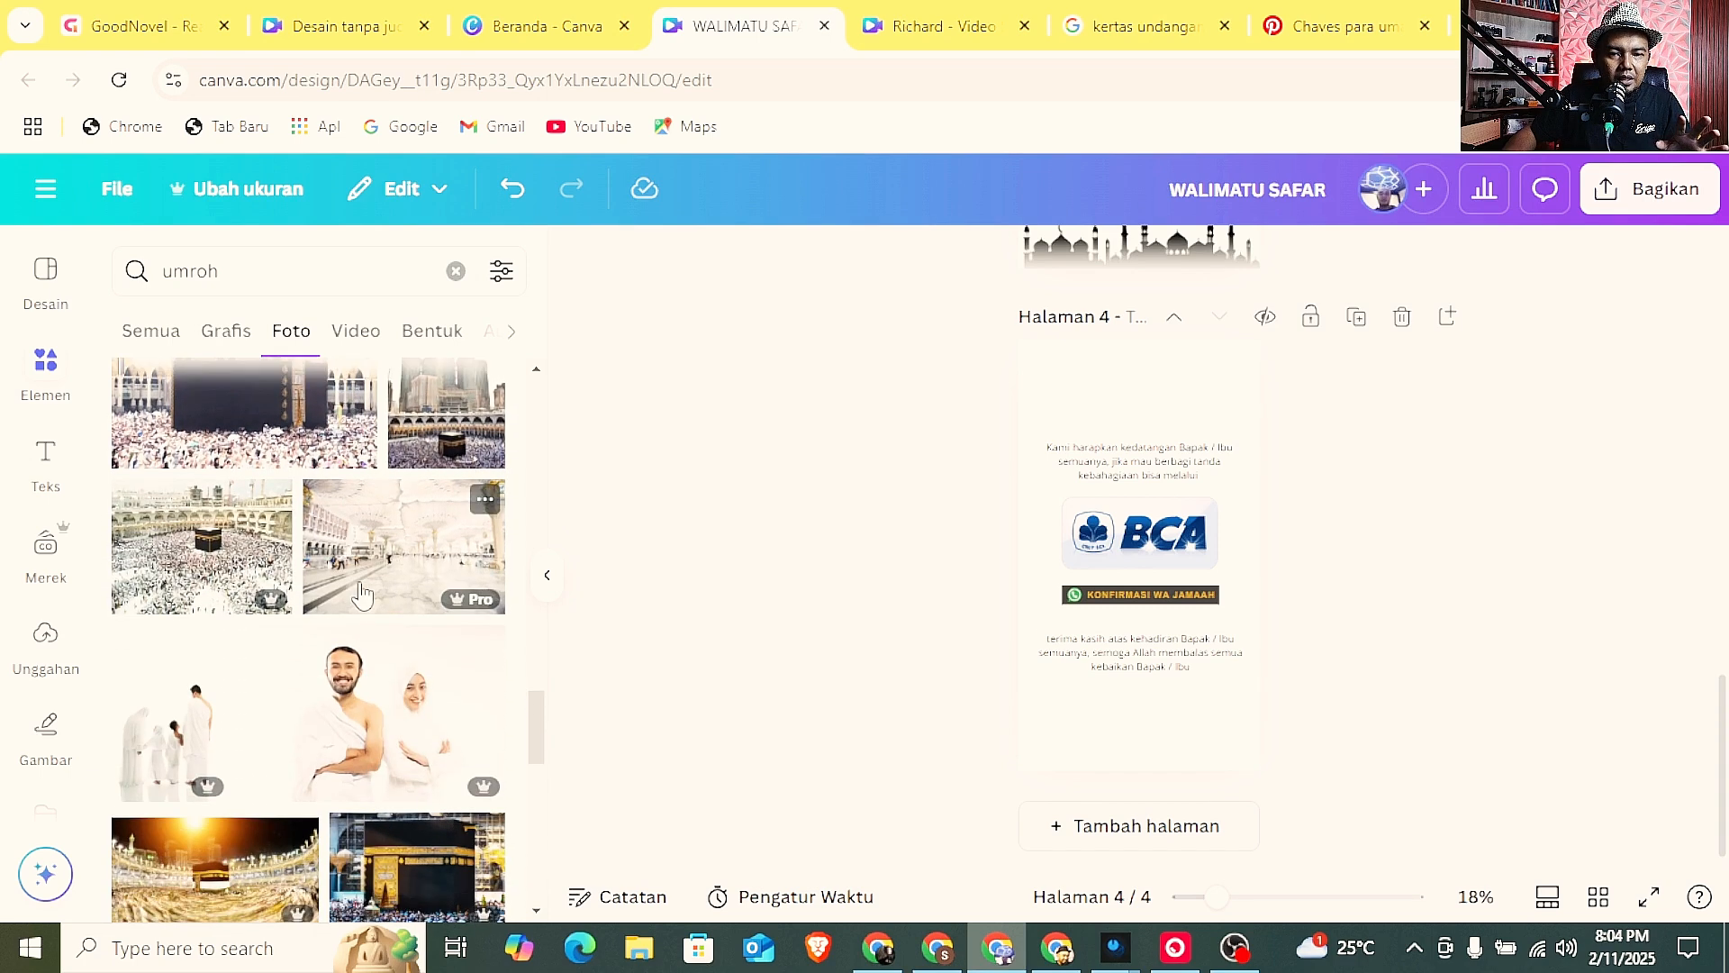
pyautogui.click(376, 591)
# Stretch the courtyard photo to cover all of page 4 and send it behind the text, BCA logo and WhatsApp button.
pyautogui.moveTo(1045, 559); pyautogui.dragTo(1021, 562)
pyautogui.moveTo(1235, 553); pyautogui.dragTo(1259, 560)
pyautogui.moveTo(1147, 493); pyautogui.dragTo(1148, 340)
pyautogui.moveTo(1136, 620); pyautogui.dragTo(1128, 771)
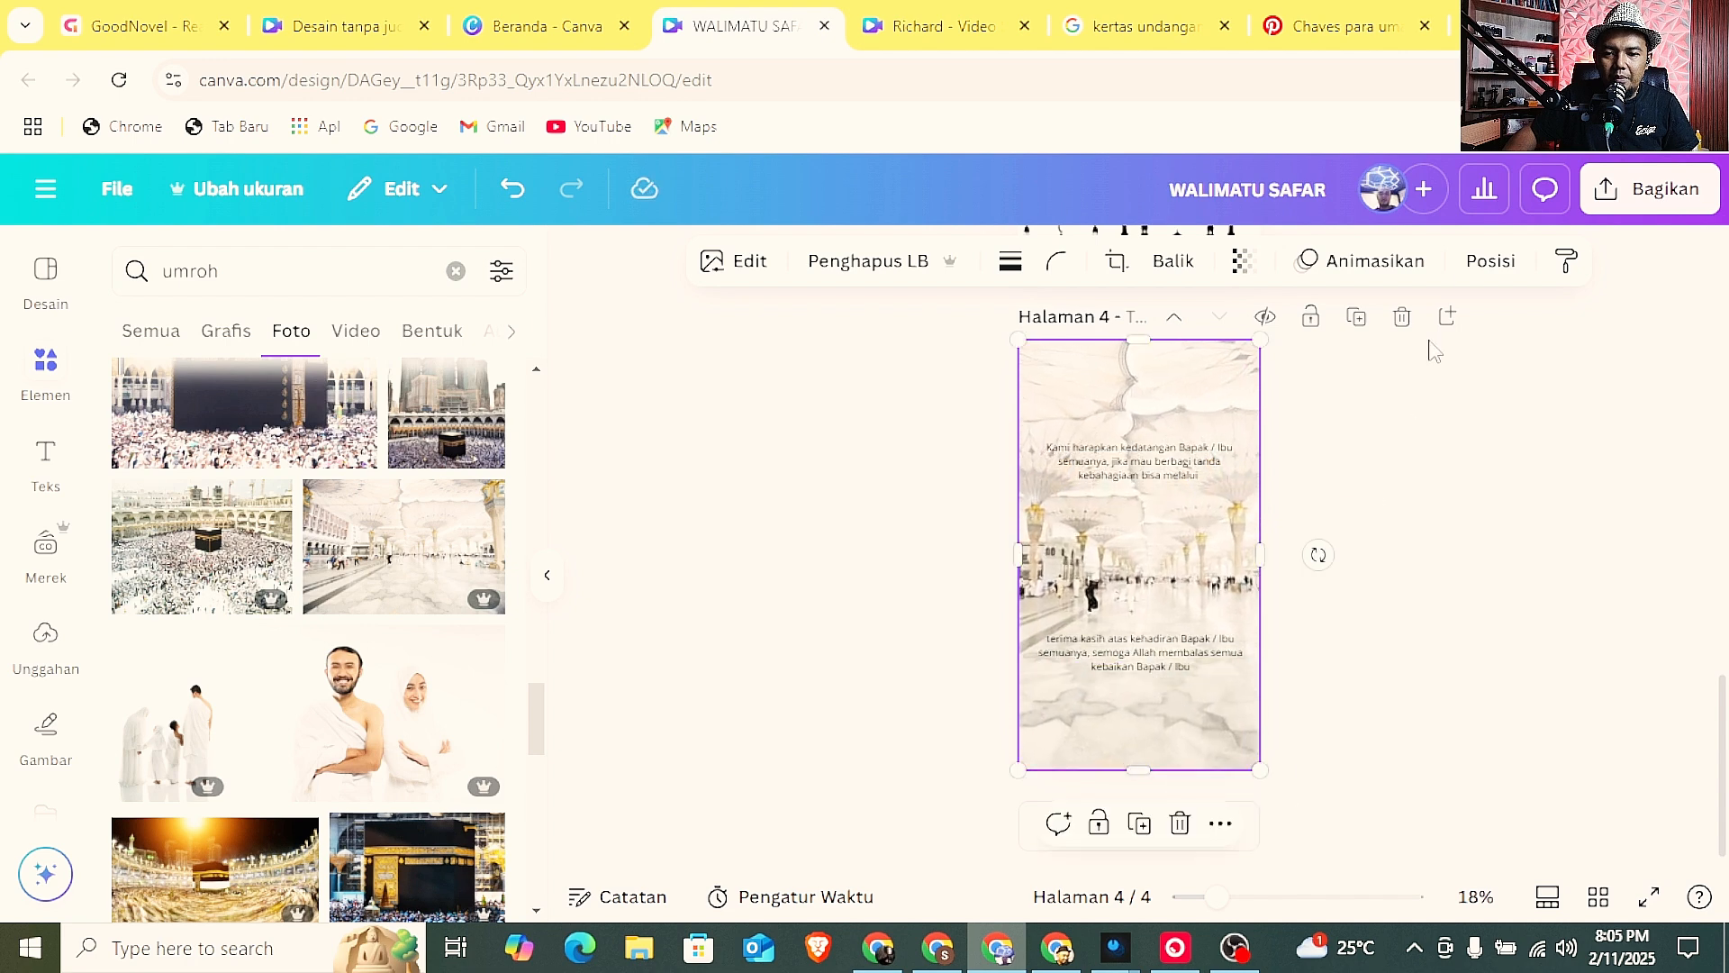
pyautogui.click(1491, 261)
pyautogui.click(410, 396)
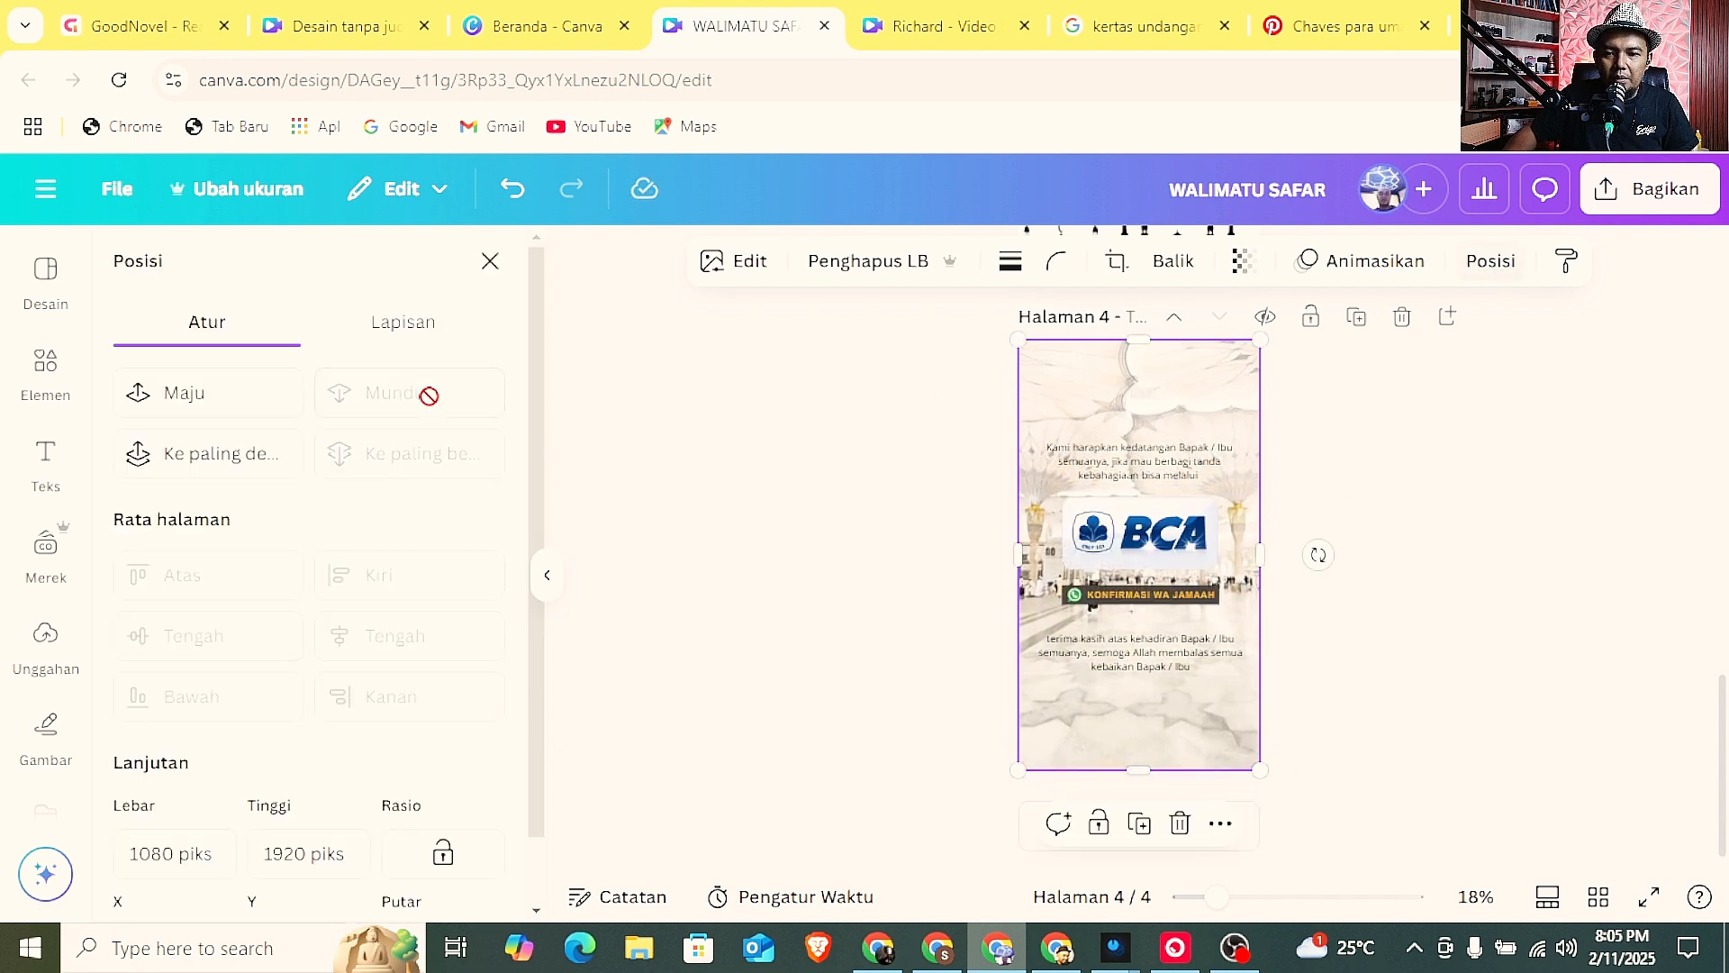
# Move the upper paragraph on page 4 slightly higher above the BCA logo.
pyautogui.moveTo(1096, 465); pyautogui.dragTo(1090, 450)
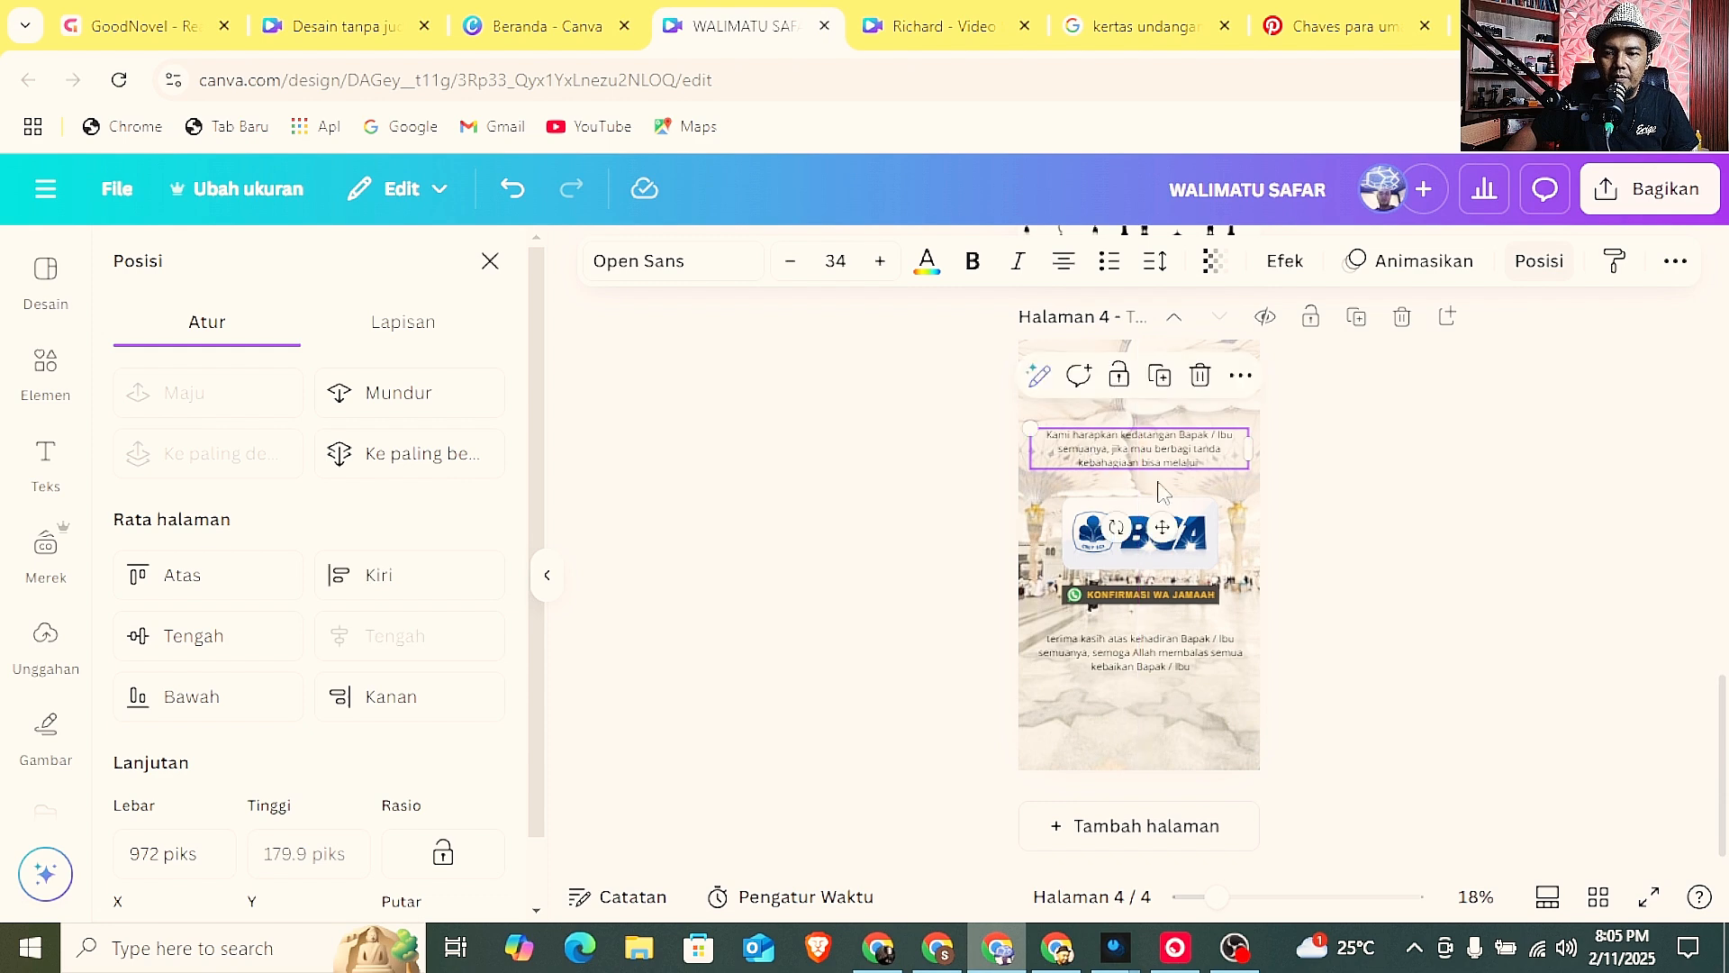
pyautogui.click(929, 270)
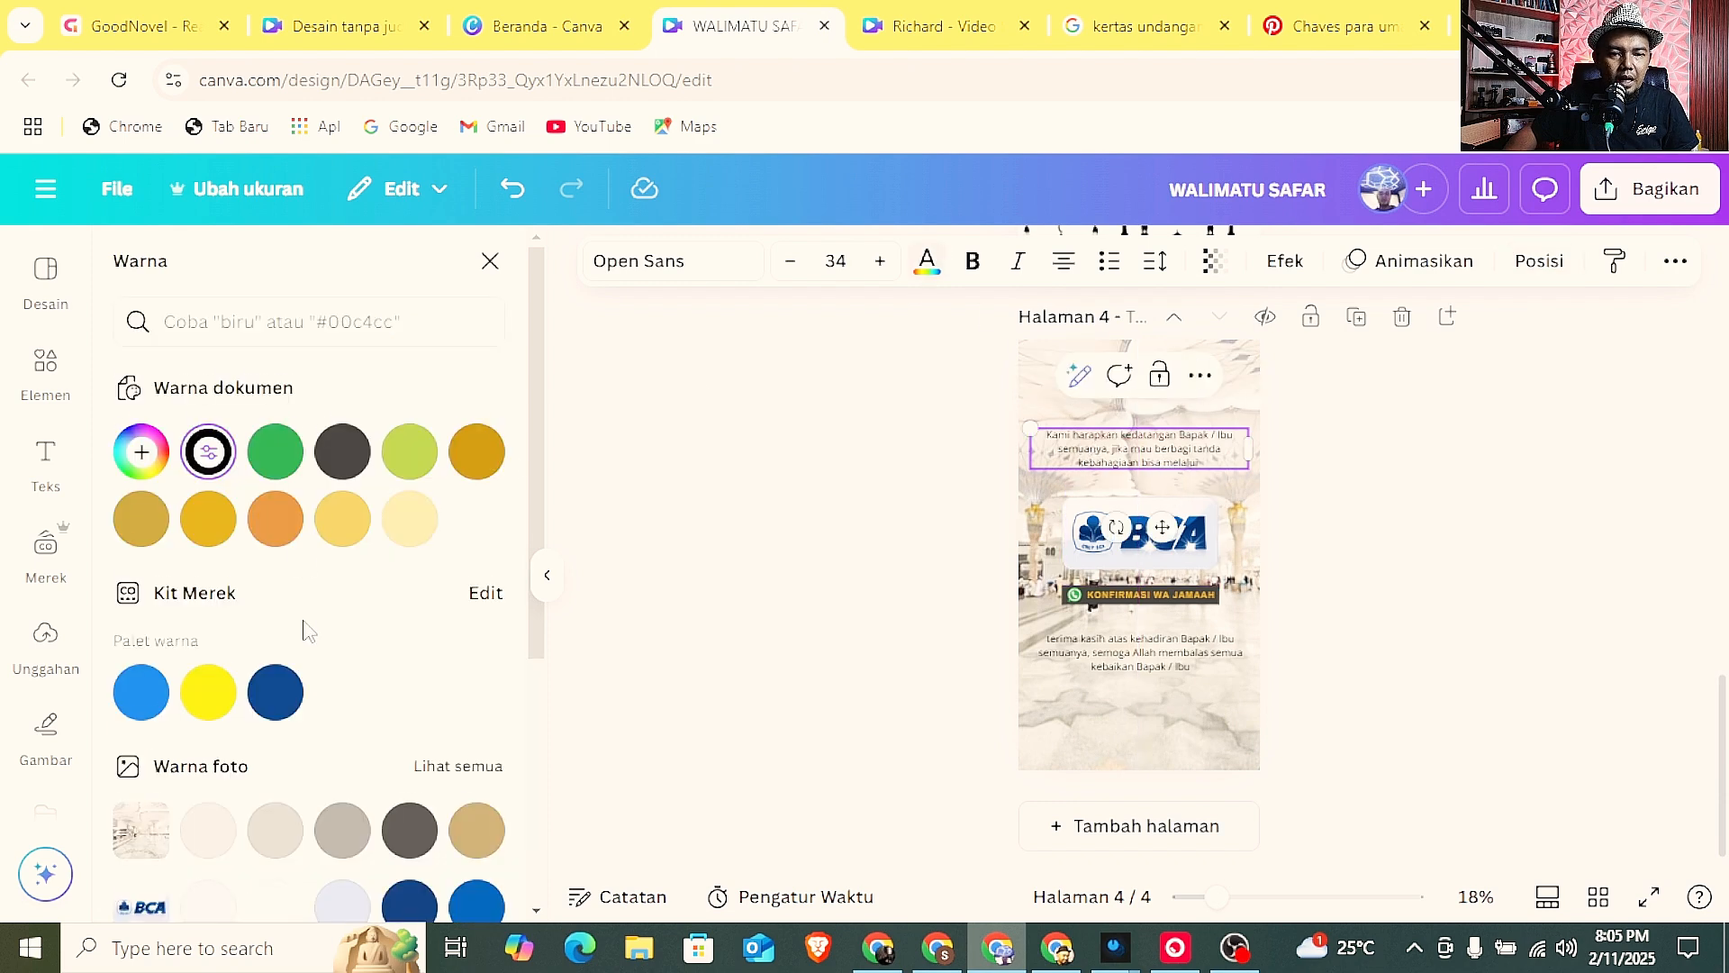
pyautogui.scroll(-3, 306, 631)
pyautogui.click(808, 547)
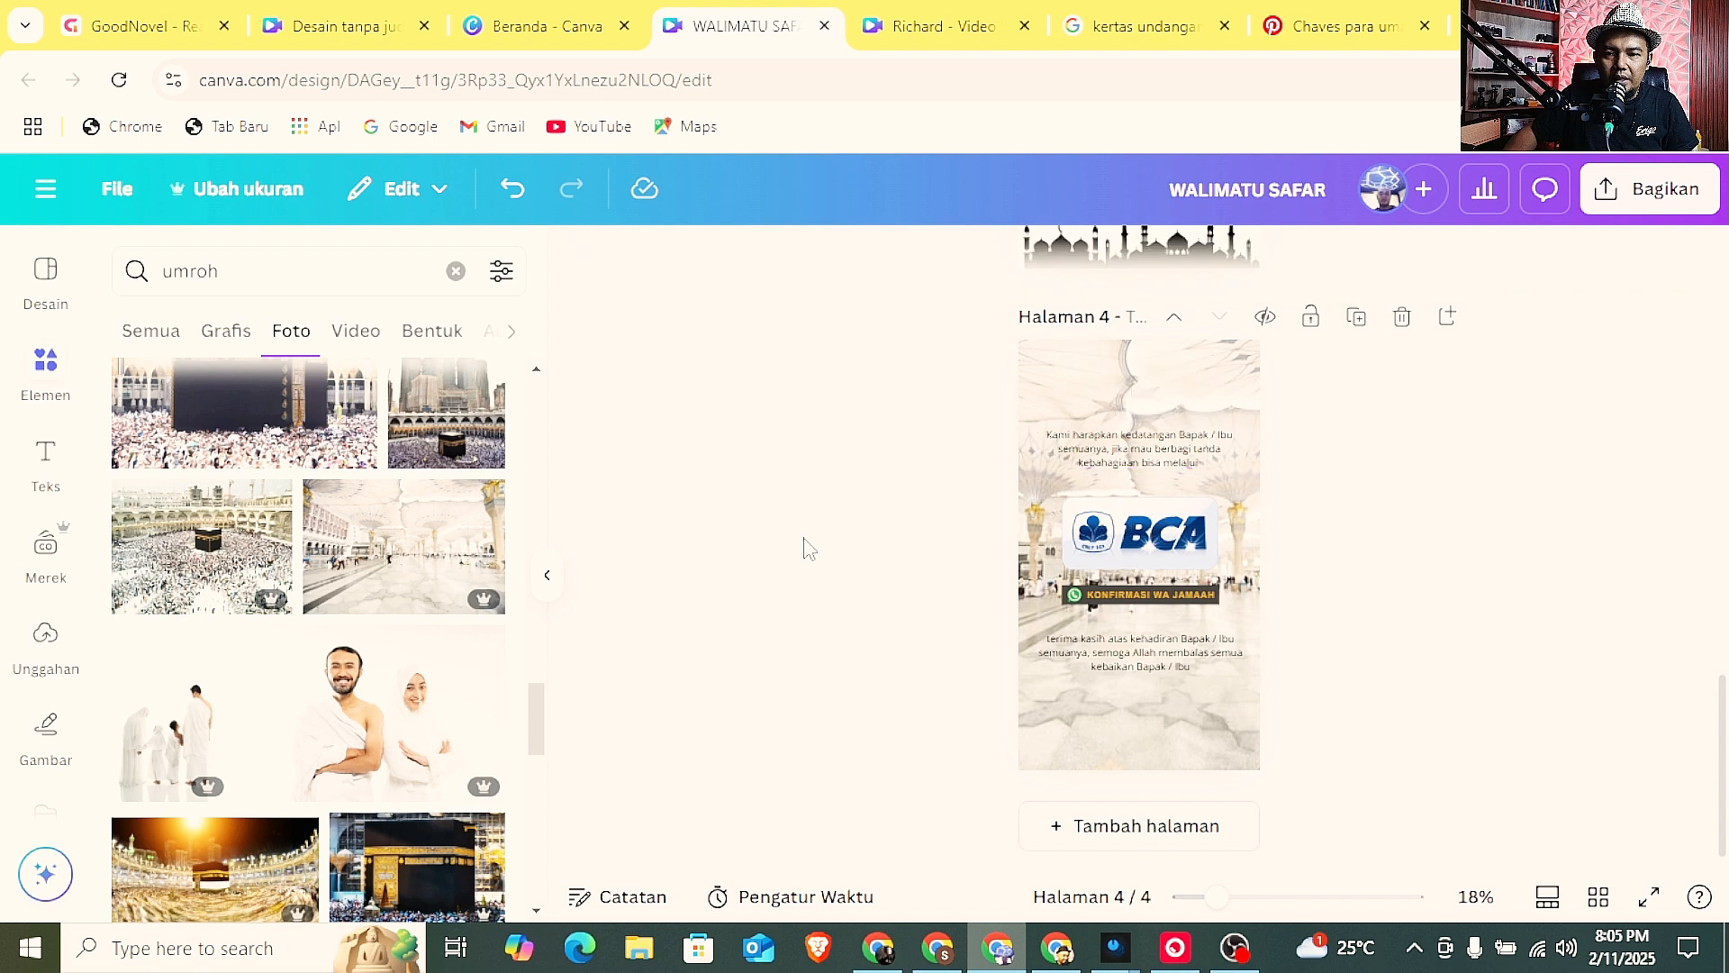
# Set the transparency of page 4's background photo to 65.
pyautogui.click(1153, 402)
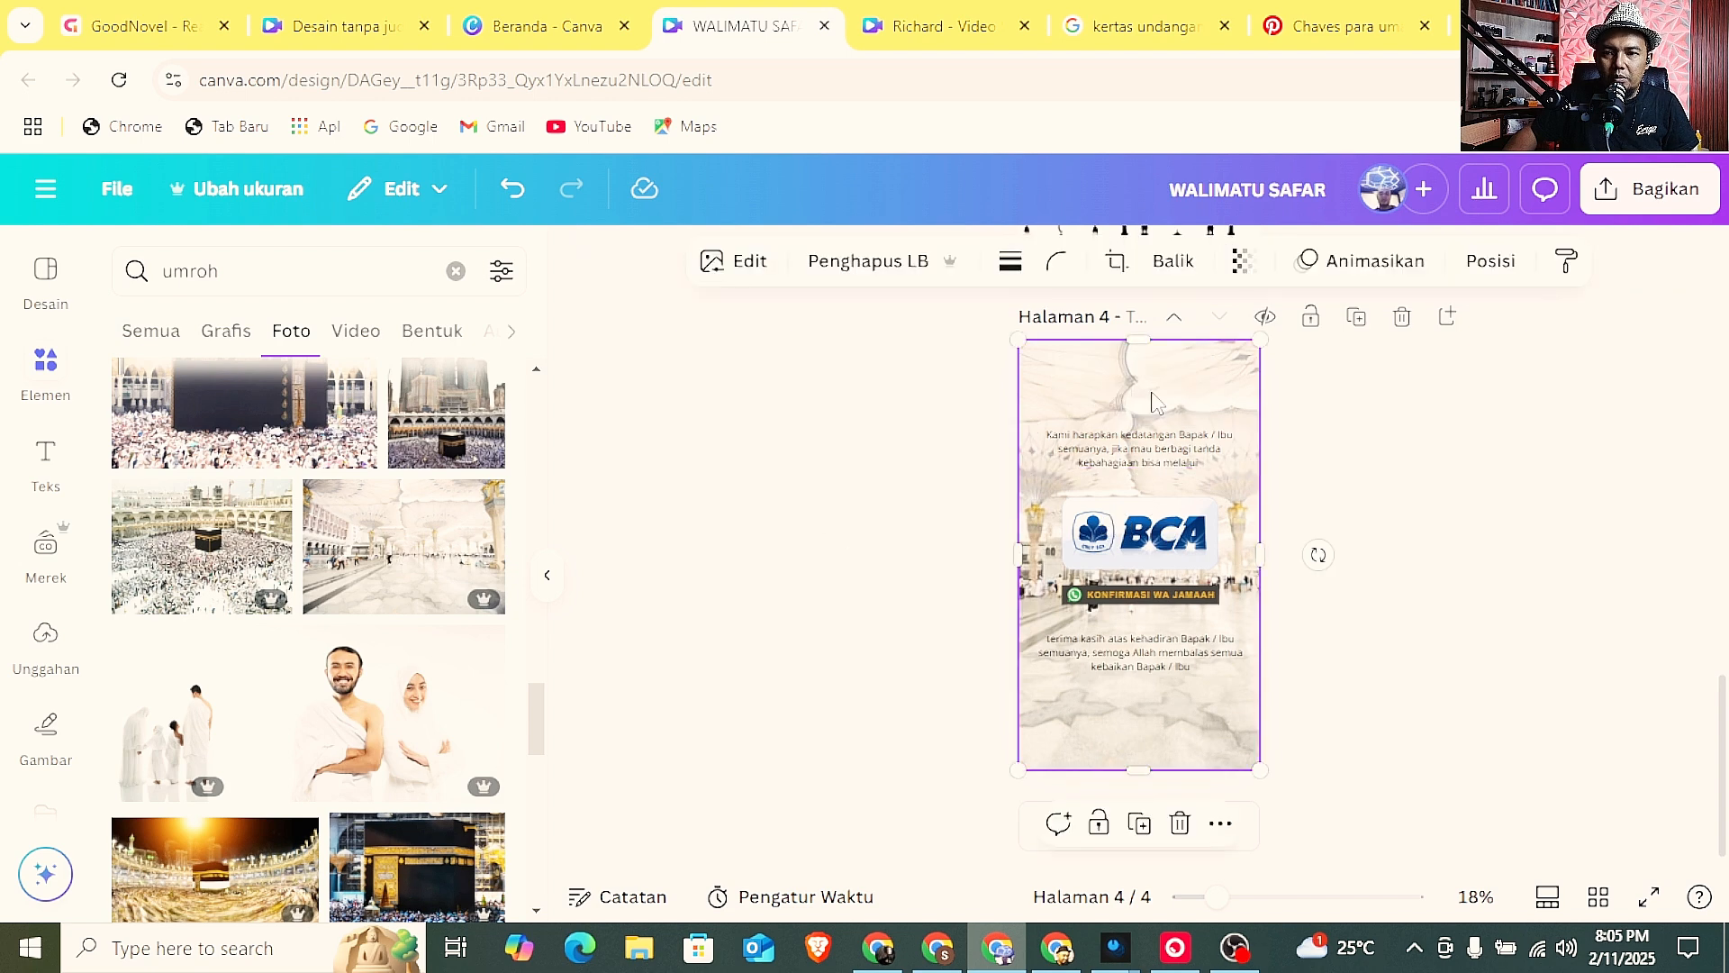
pyautogui.click(1243, 263)
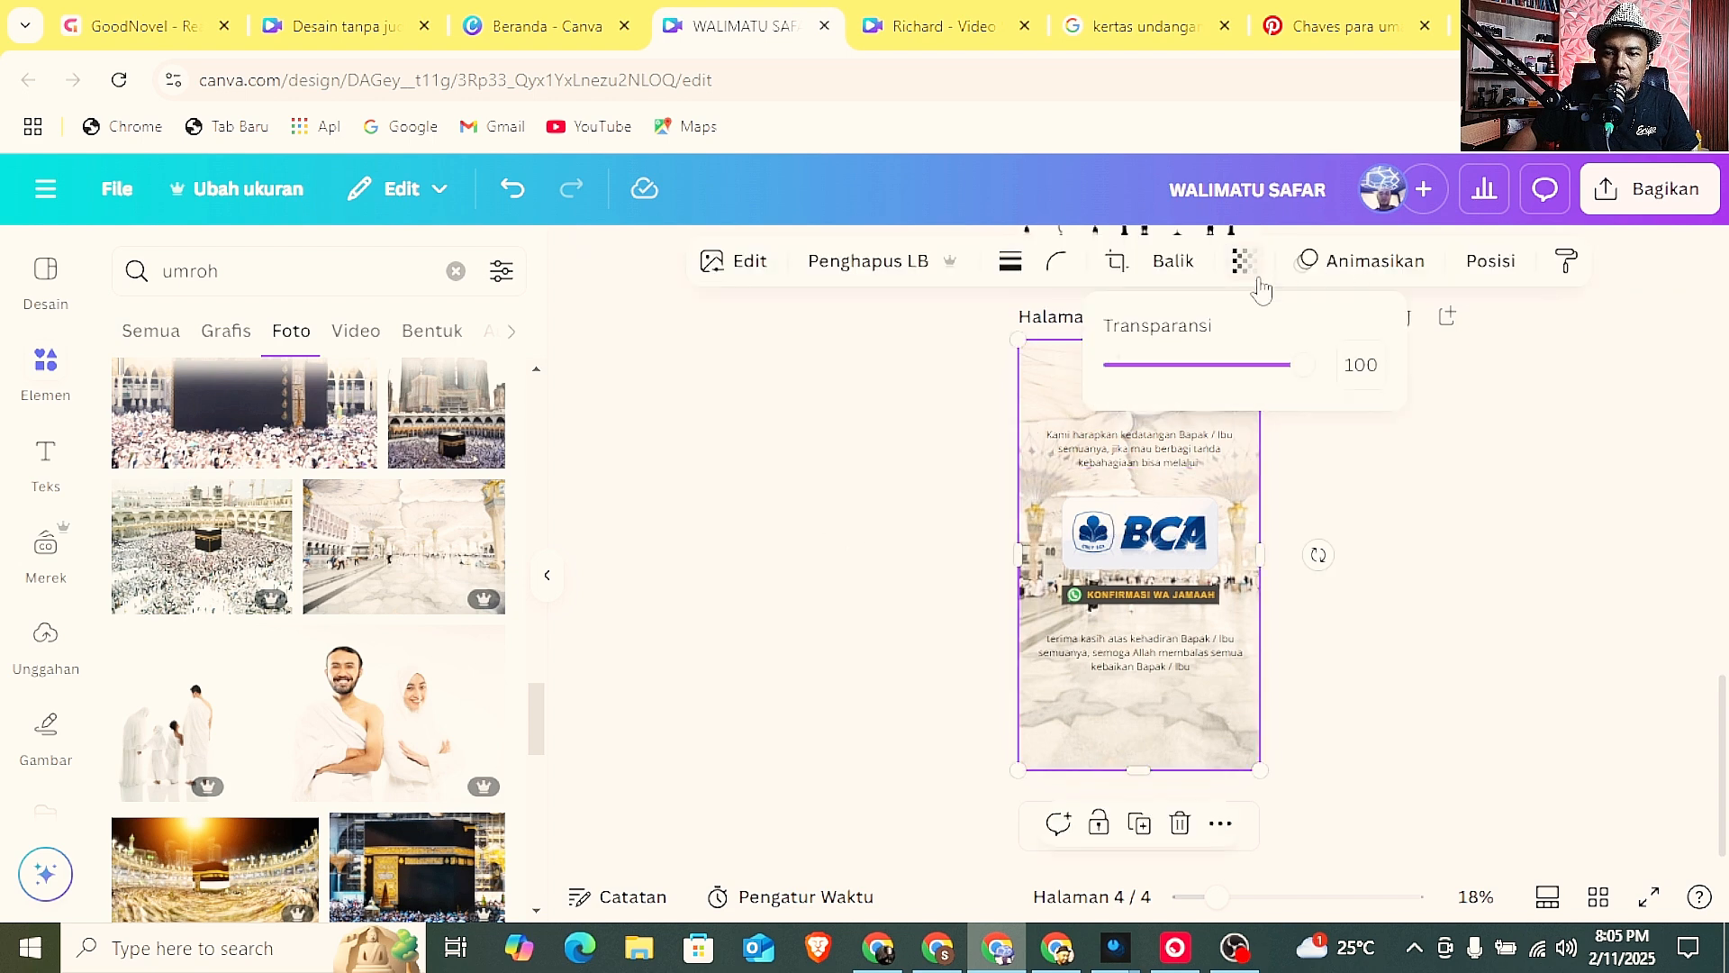
pyautogui.moveTo(1283, 378); pyautogui.dragTo(1252, 378)
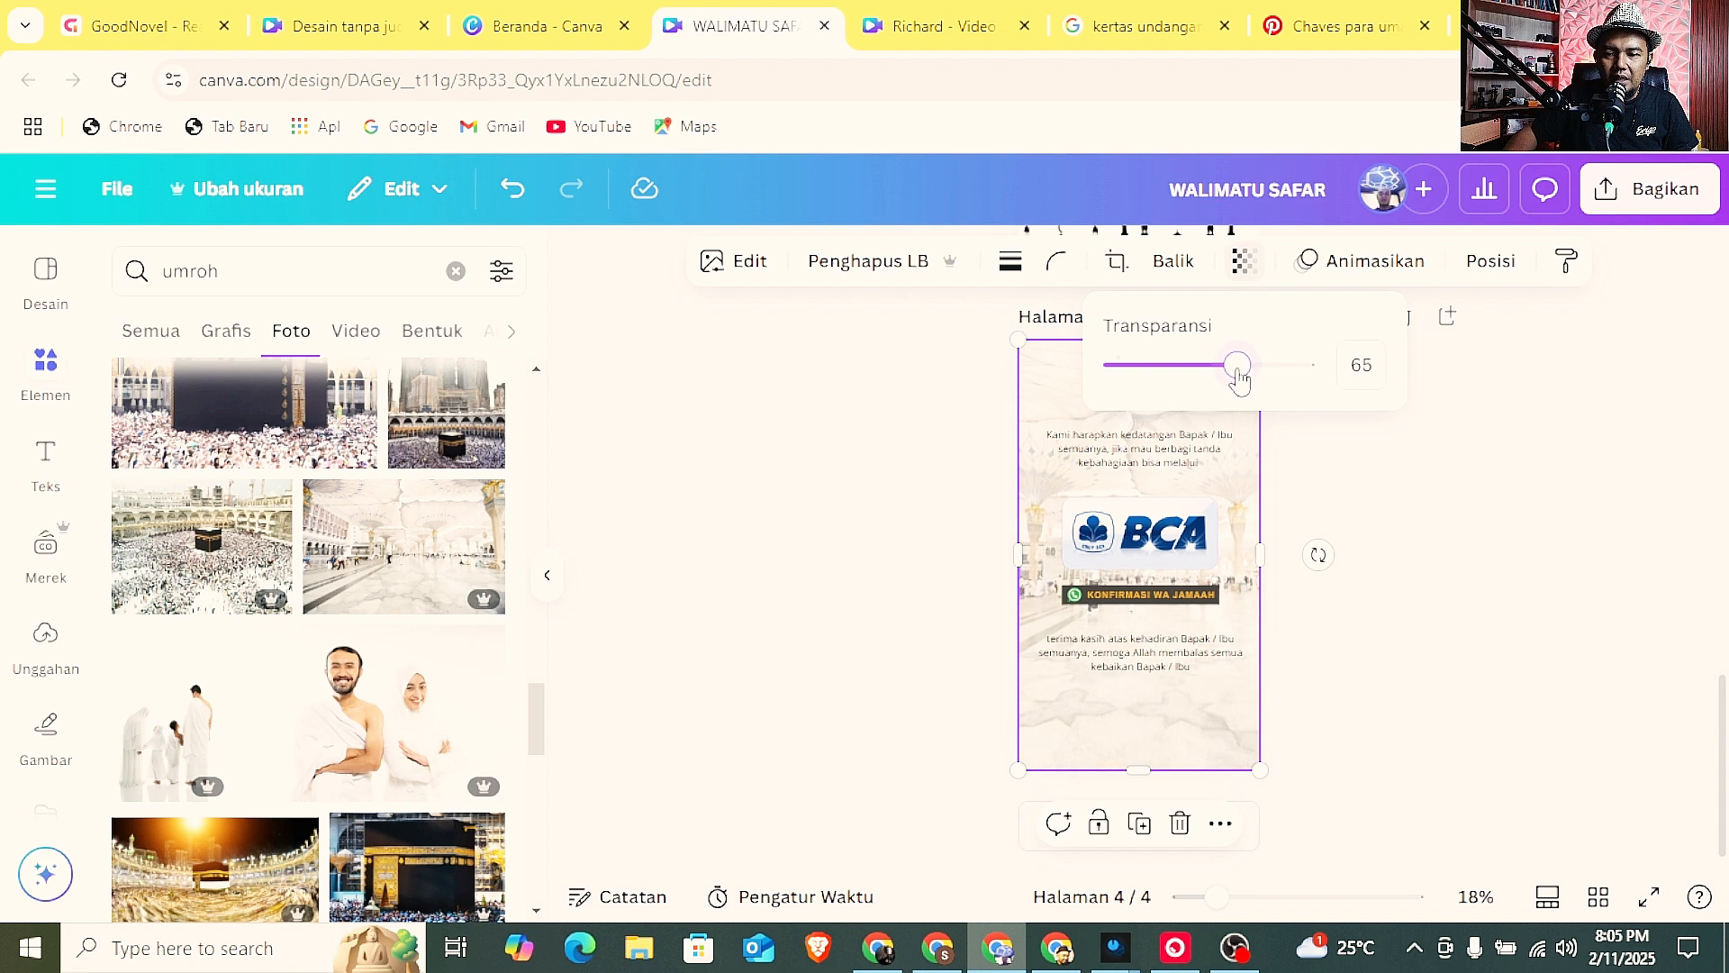
pyautogui.click(1406, 466)
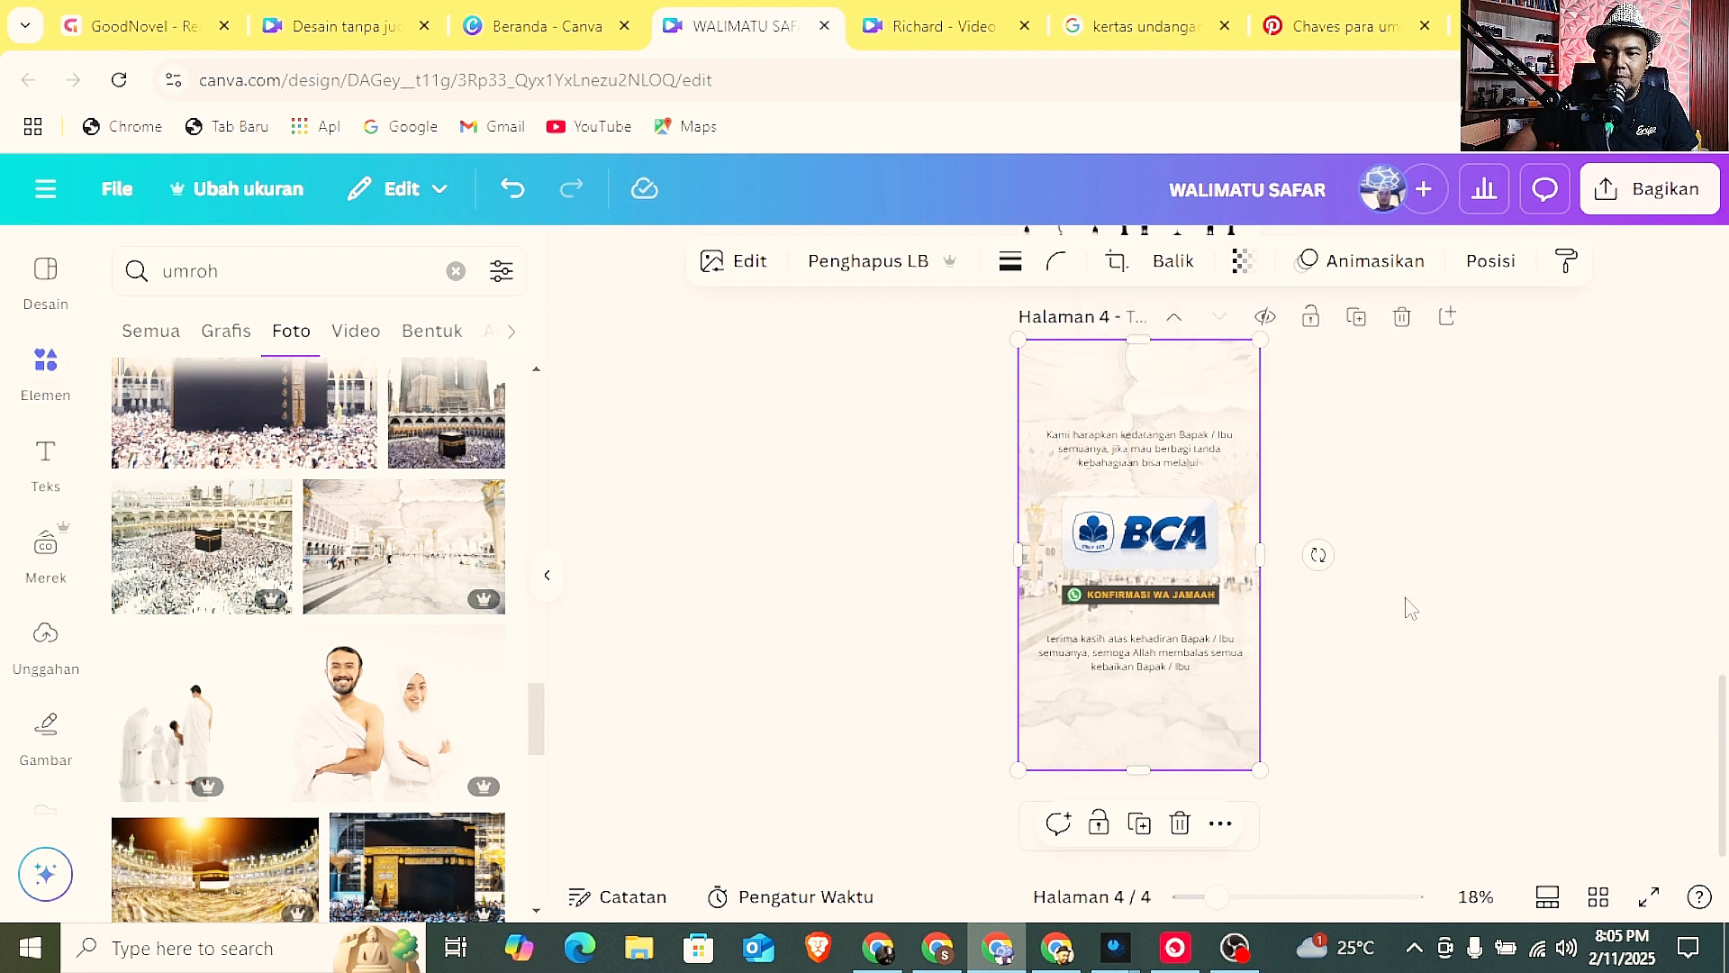
# Apply the Hanyut animation to all the elements on page 1.
pyautogui.scroll(15, 1410, 609)
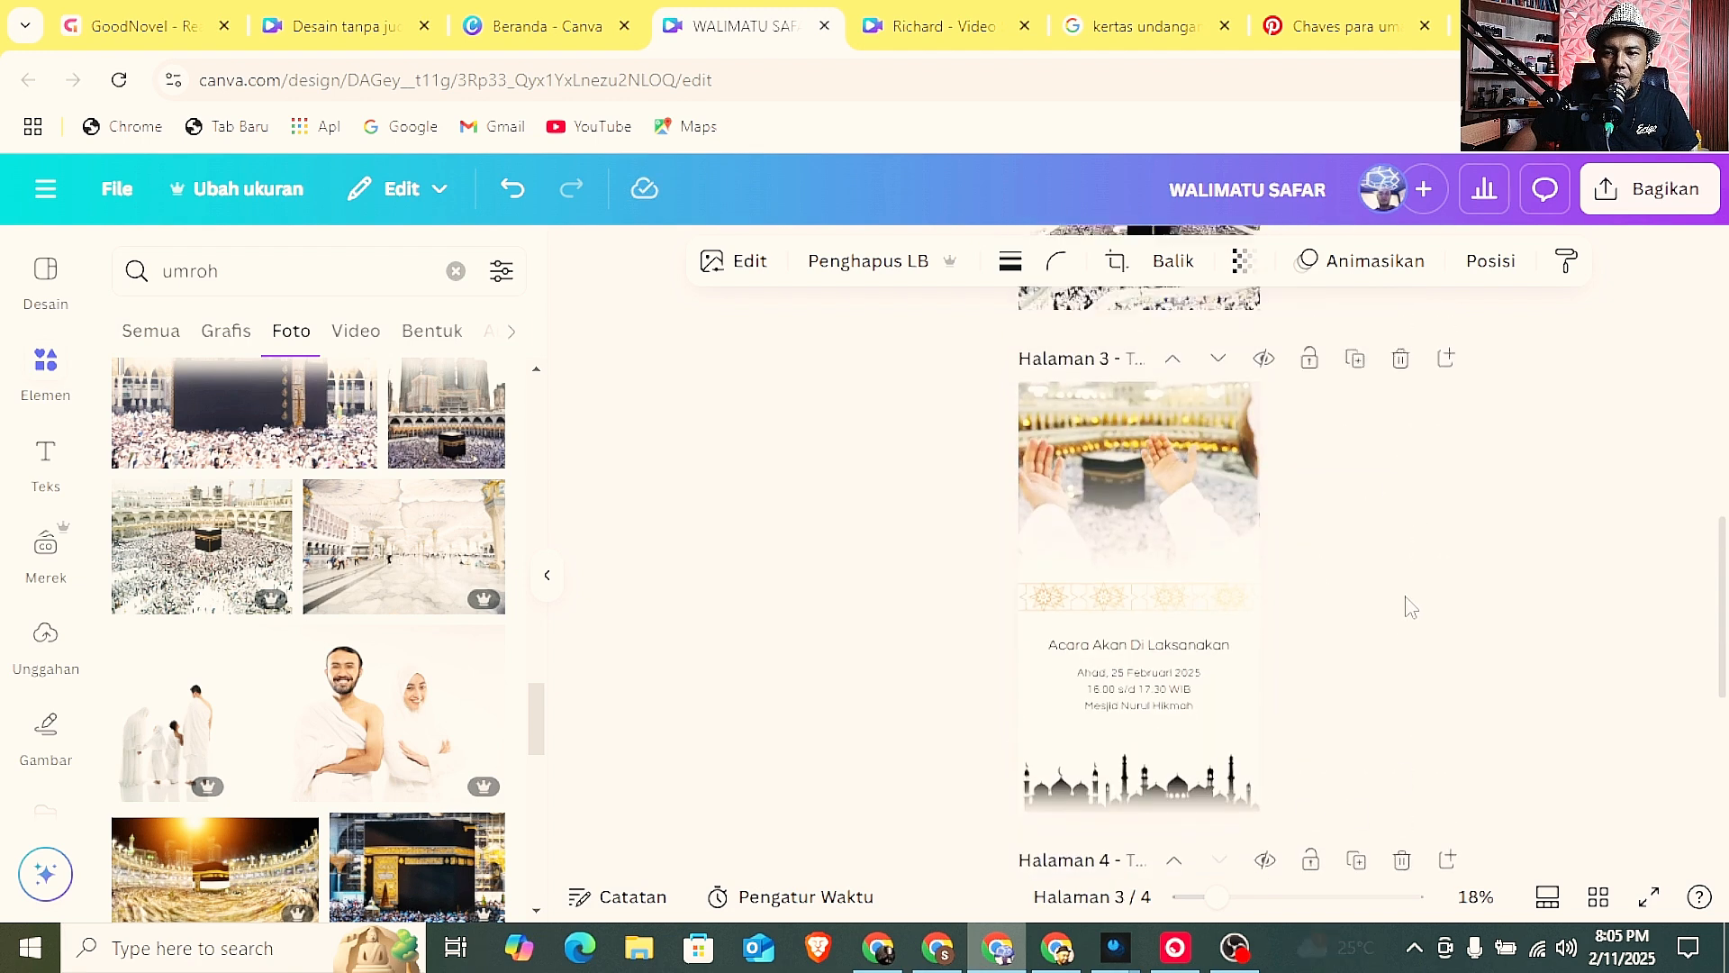
pyautogui.click(1460, 511)
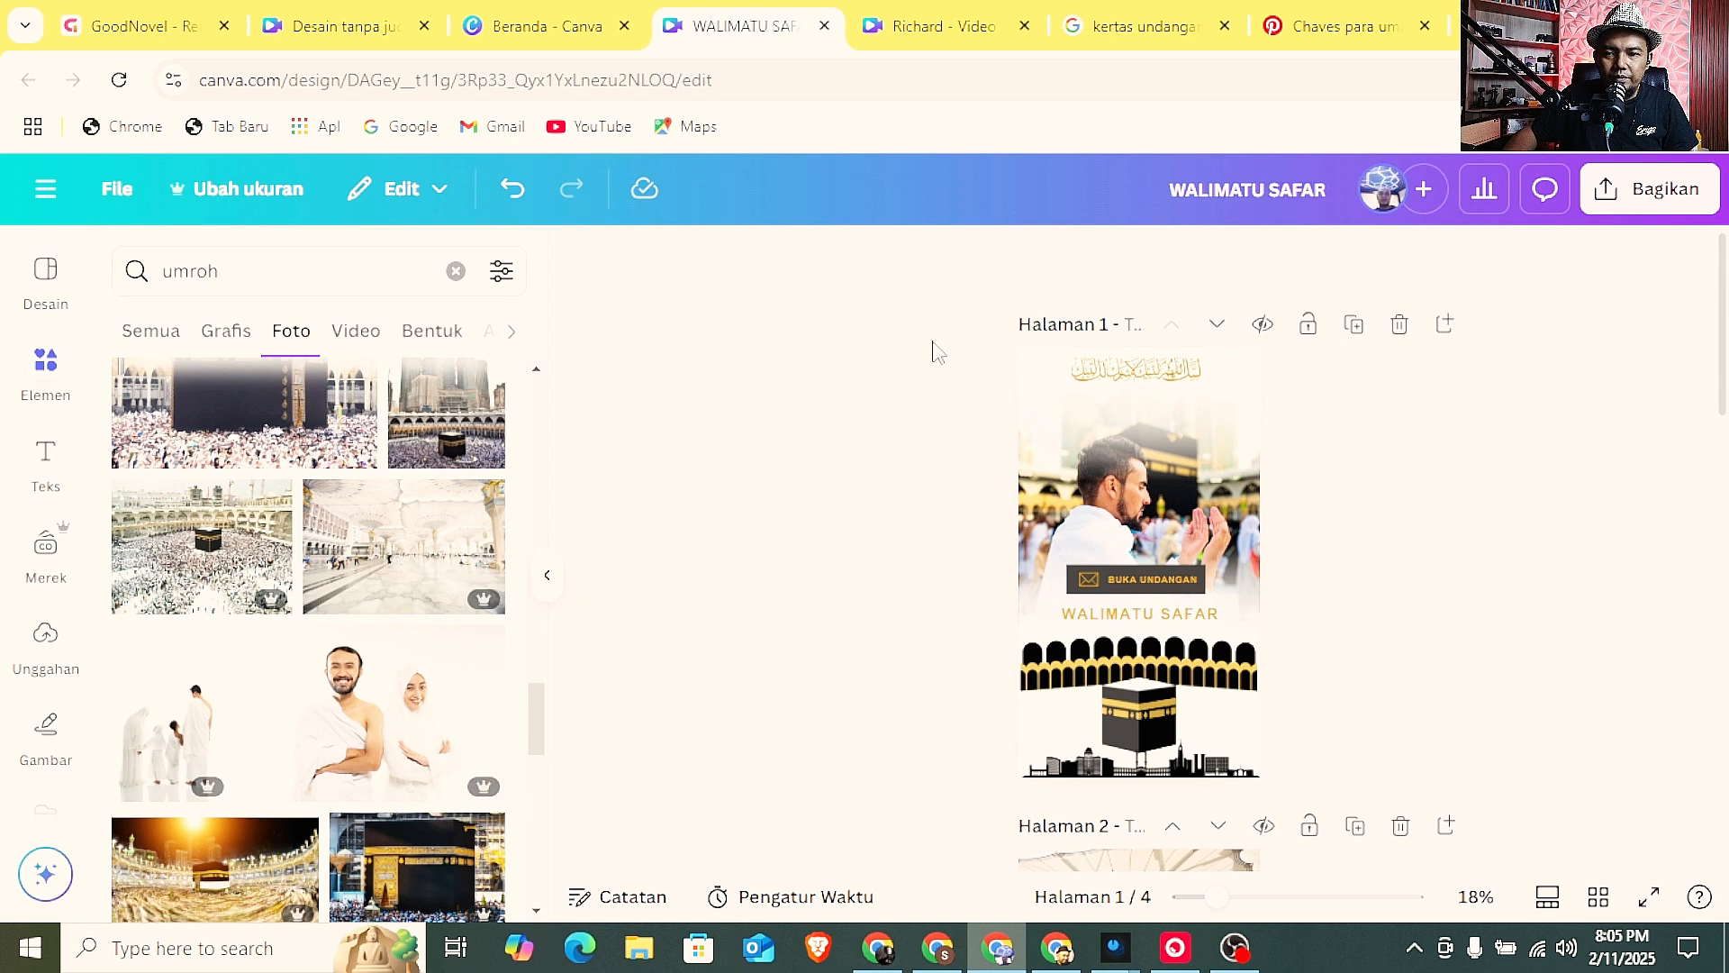
pyautogui.moveTo(938, 344); pyautogui.dragTo(1308, 783)
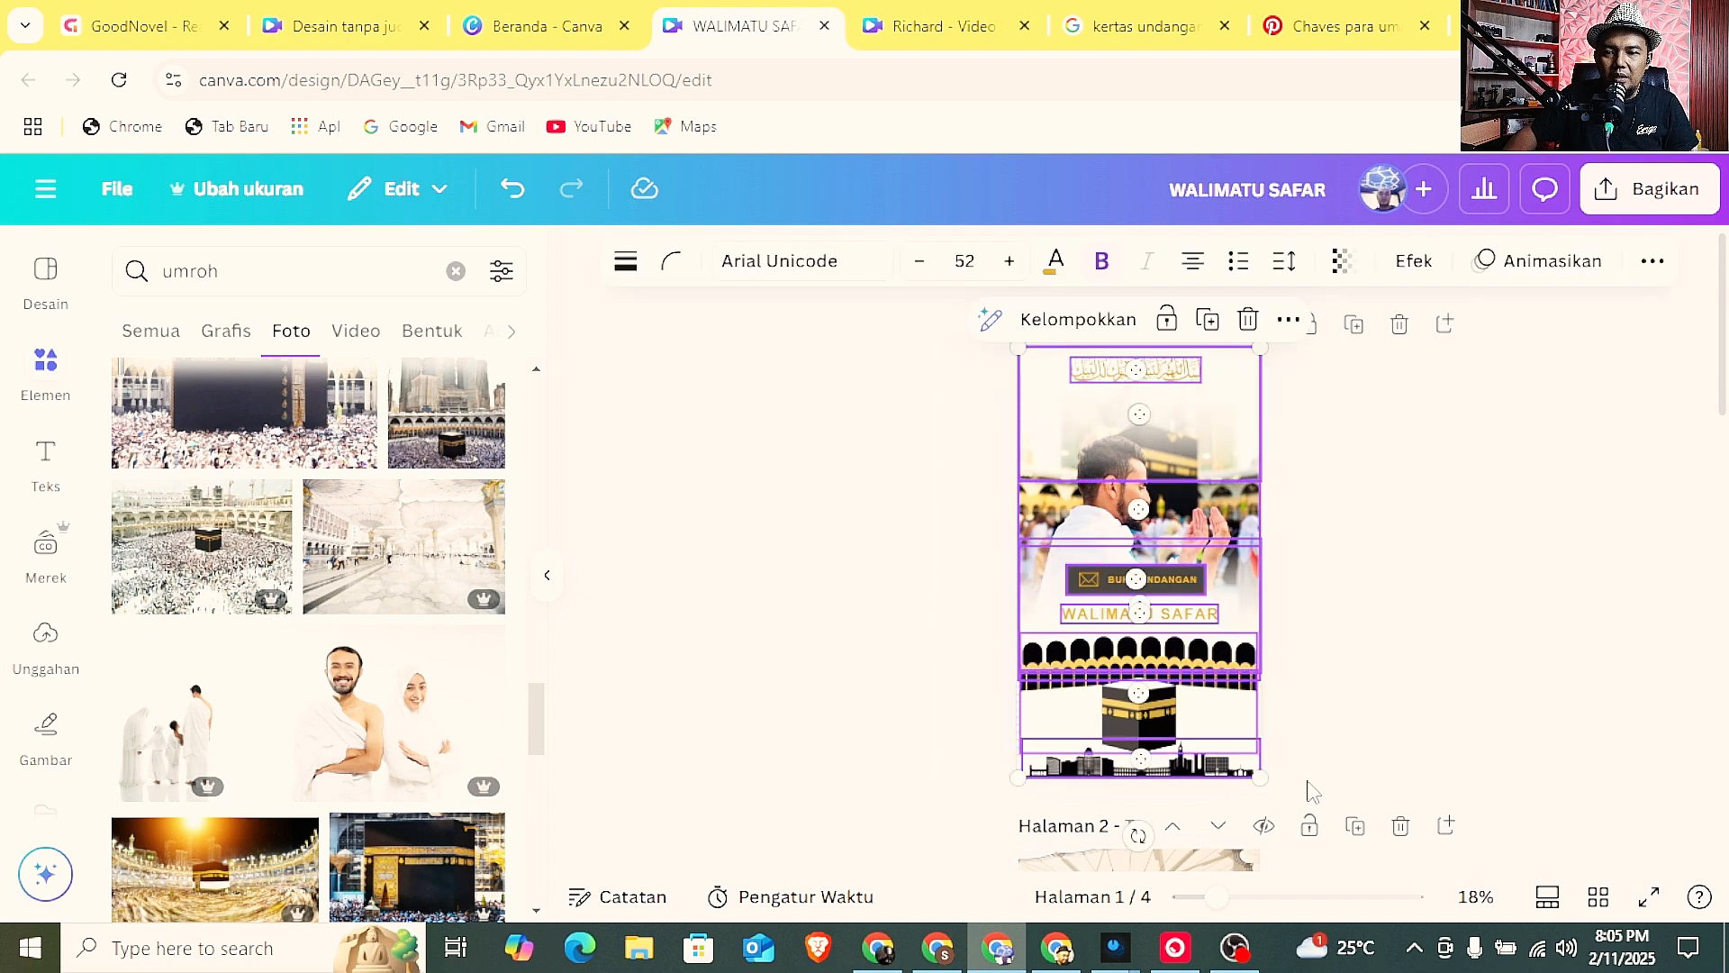
pyautogui.click(1546, 270)
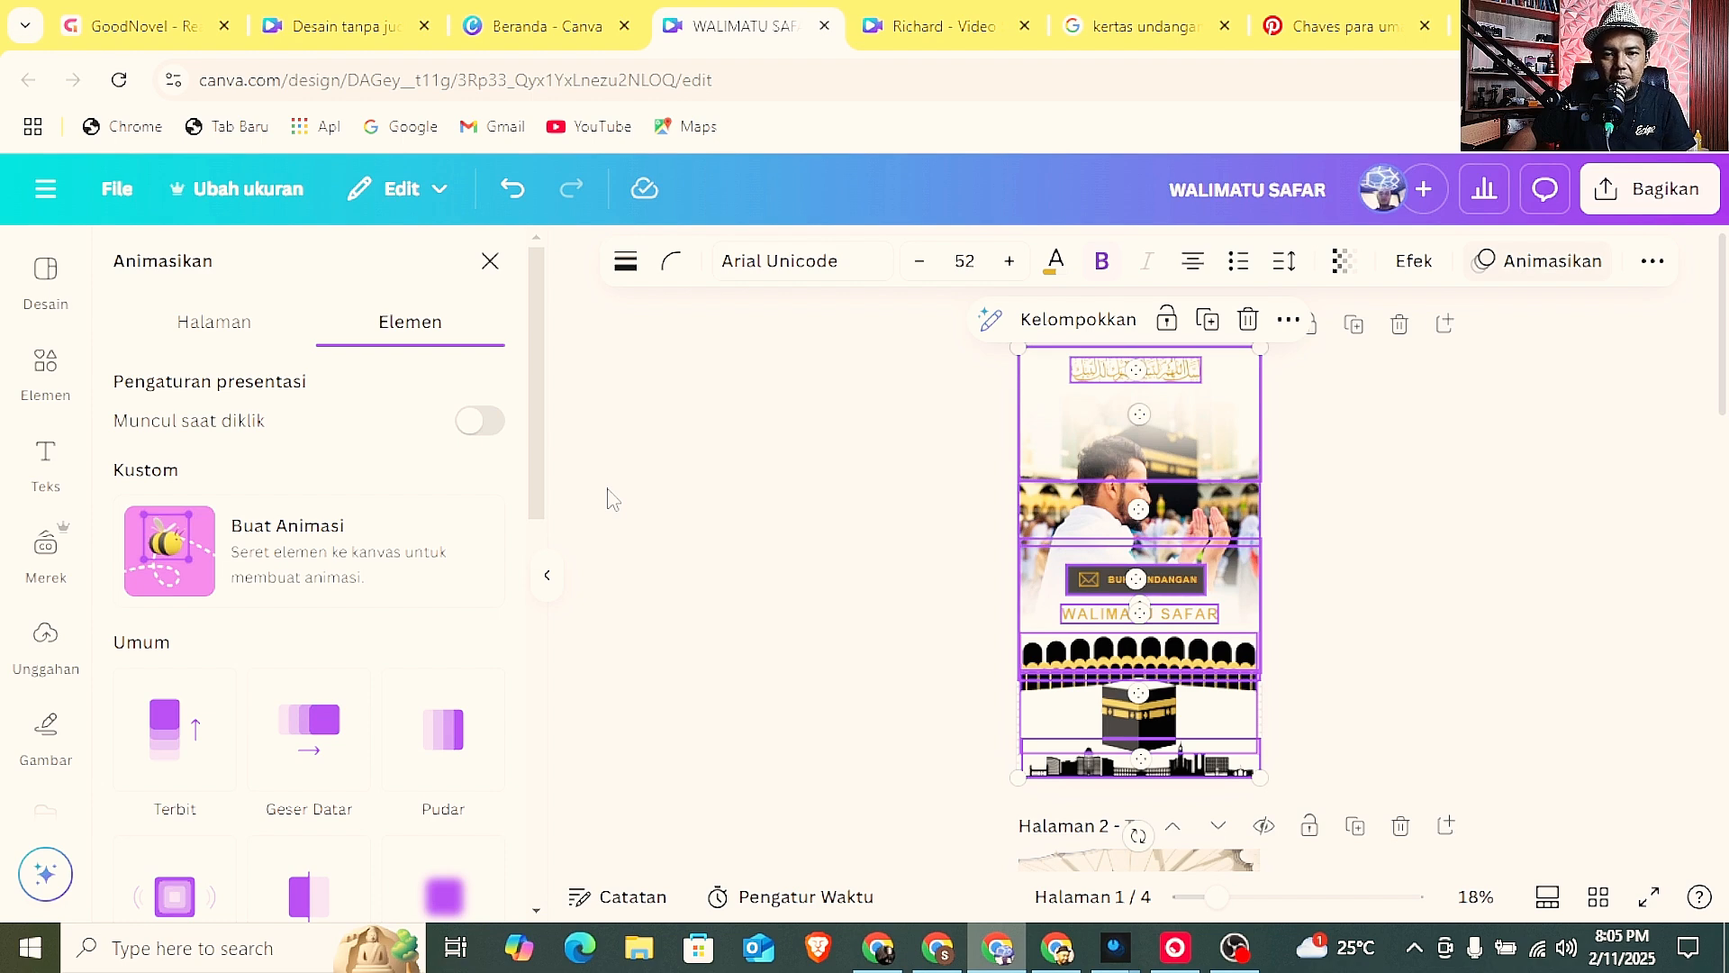
pyautogui.scroll(-4, 444, 494)
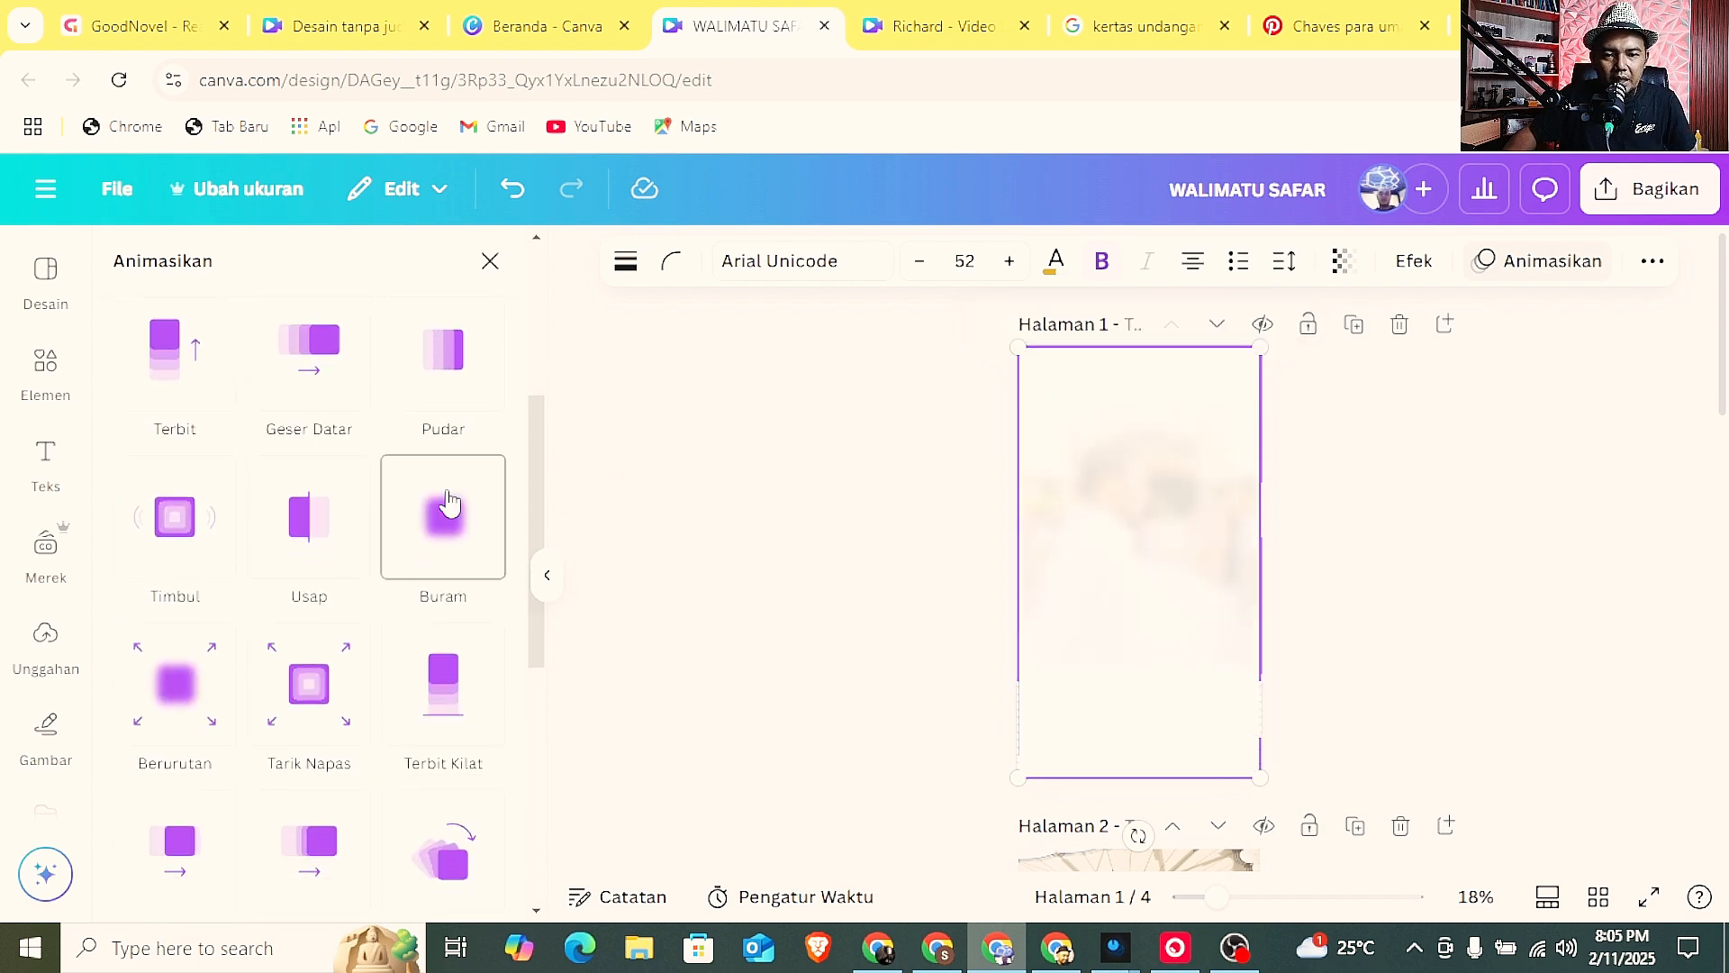
pyautogui.scroll(-4, 447, 503)
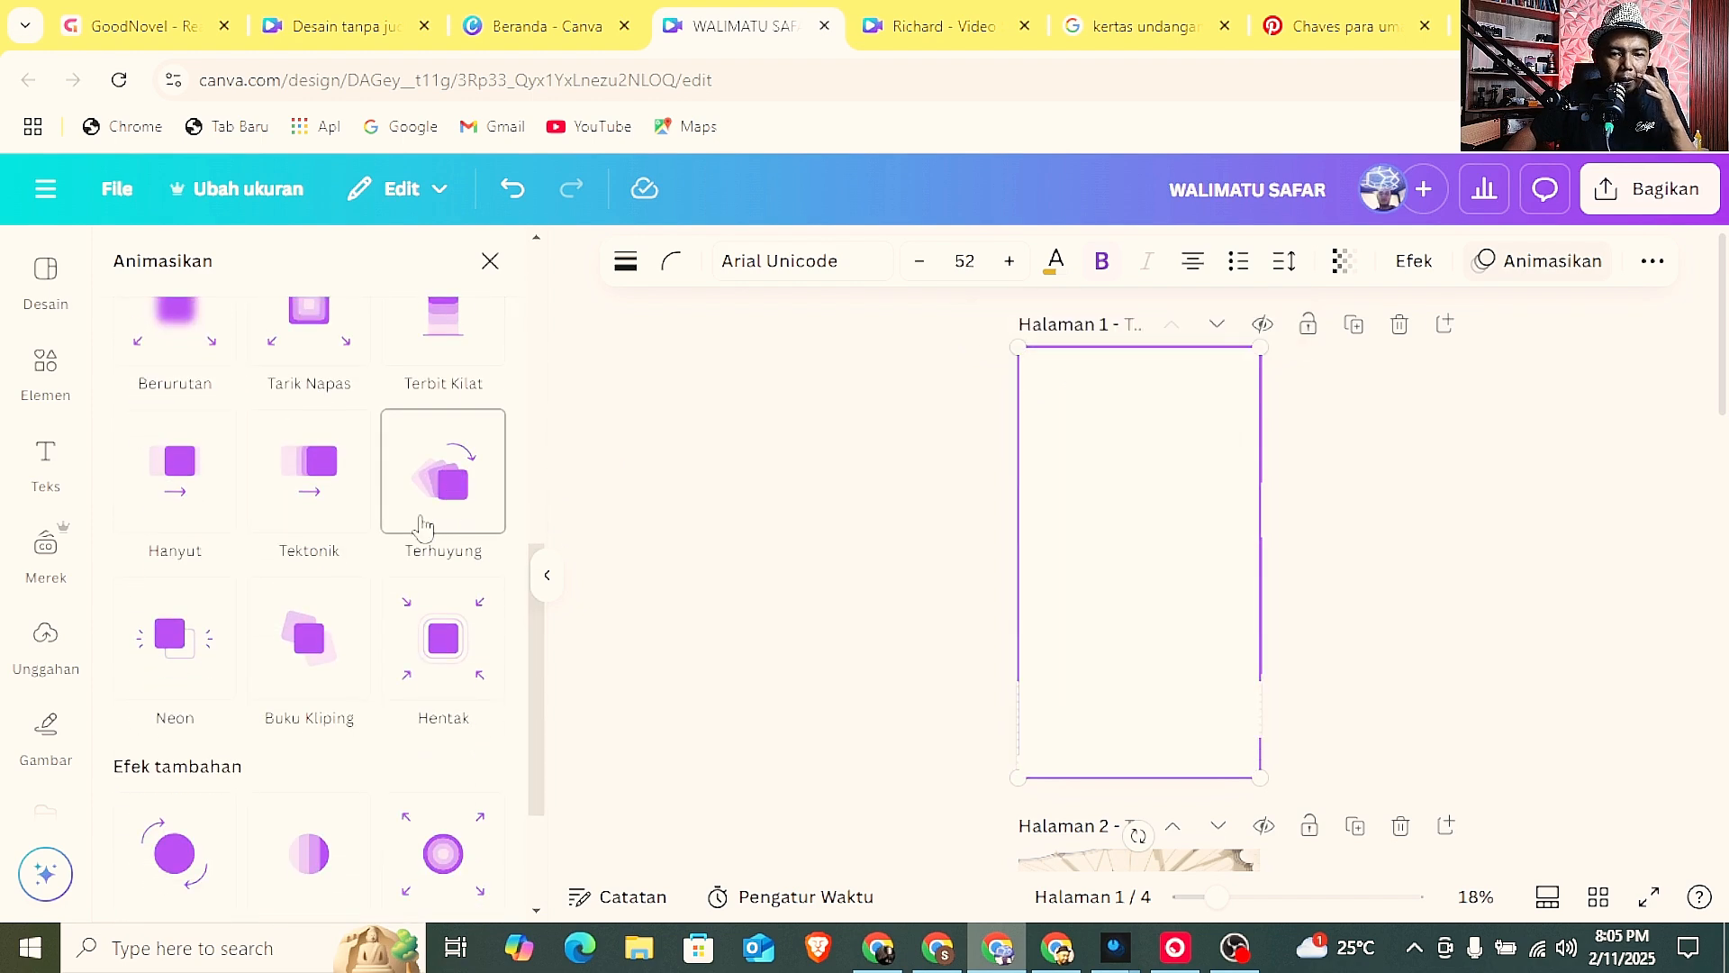
pyautogui.scroll(2, 343, 527)
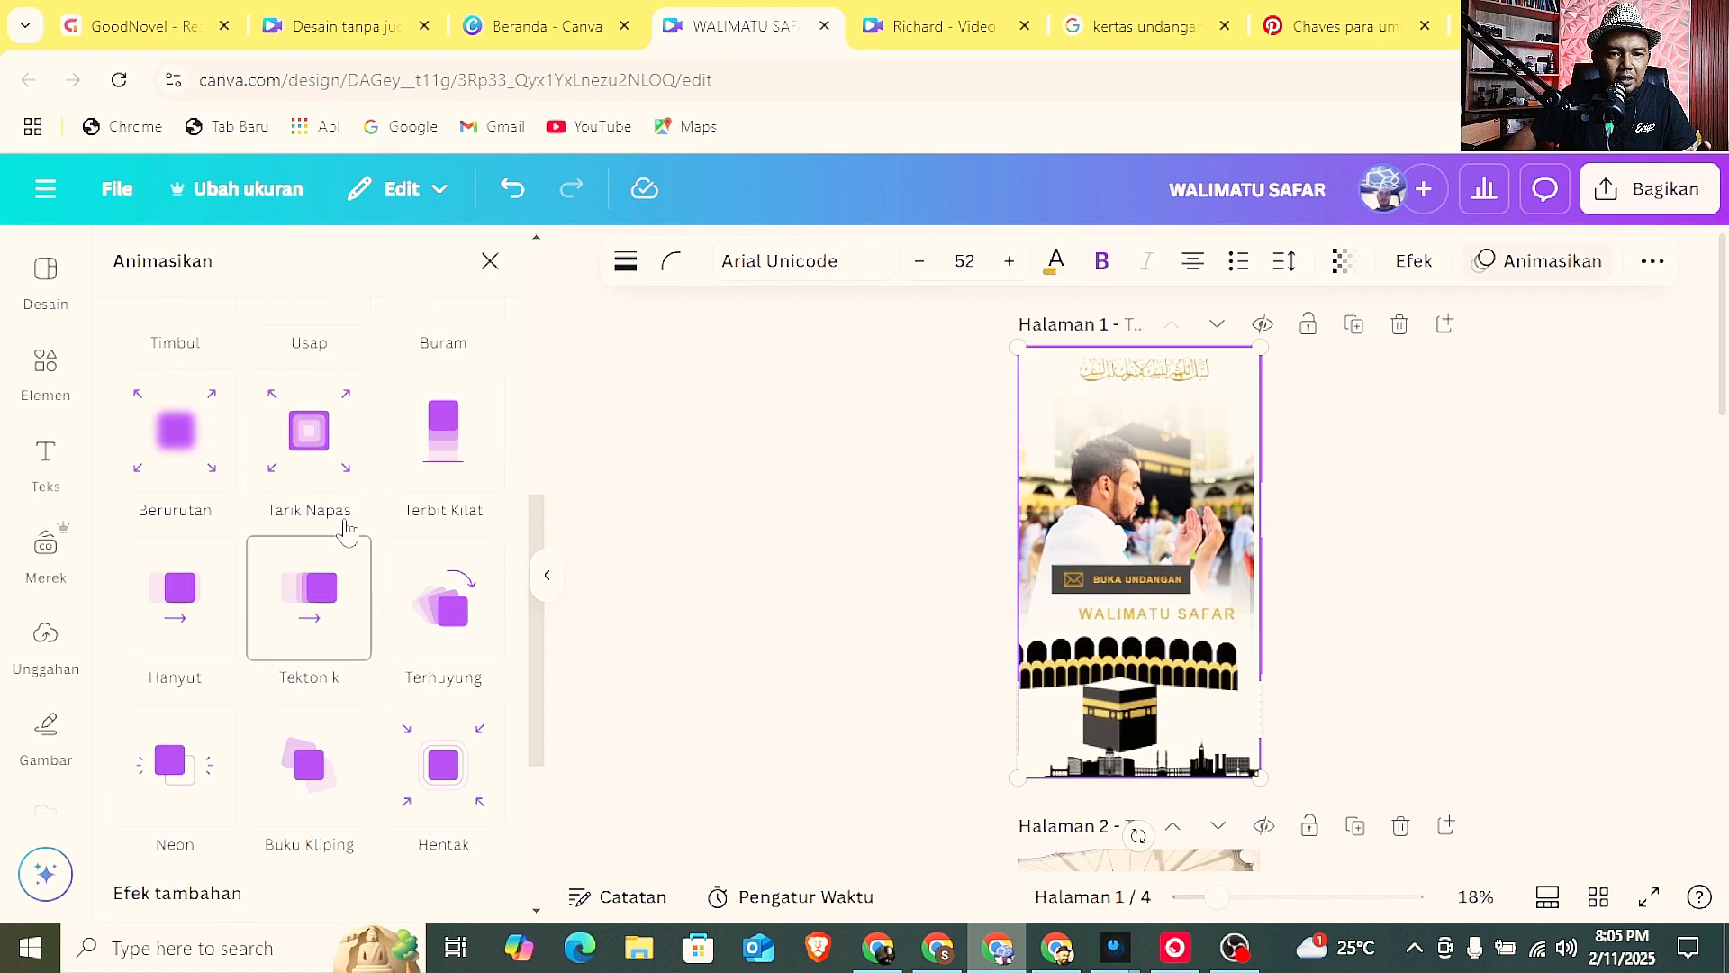
pyautogui.scroll(2, 306, 586)
pyautogui.scroll(1, 302, 605)
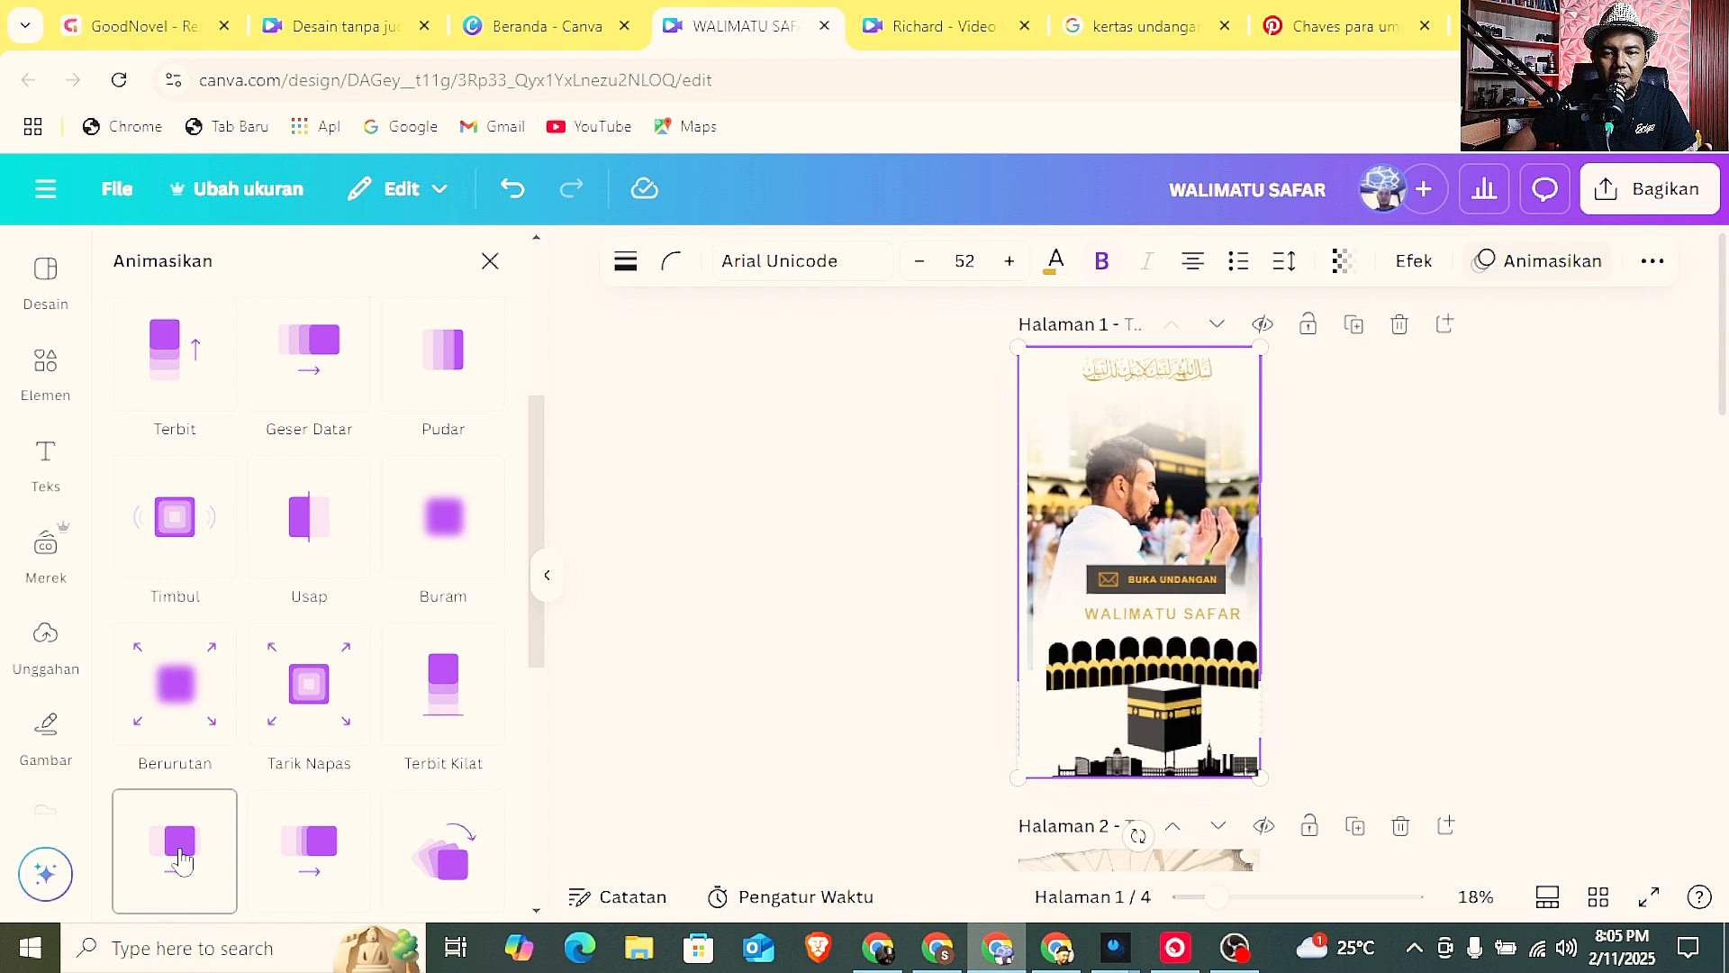
pyautogui.scroll(4, 225, 824)
pyautogui.scroll(-6, 233, 815)
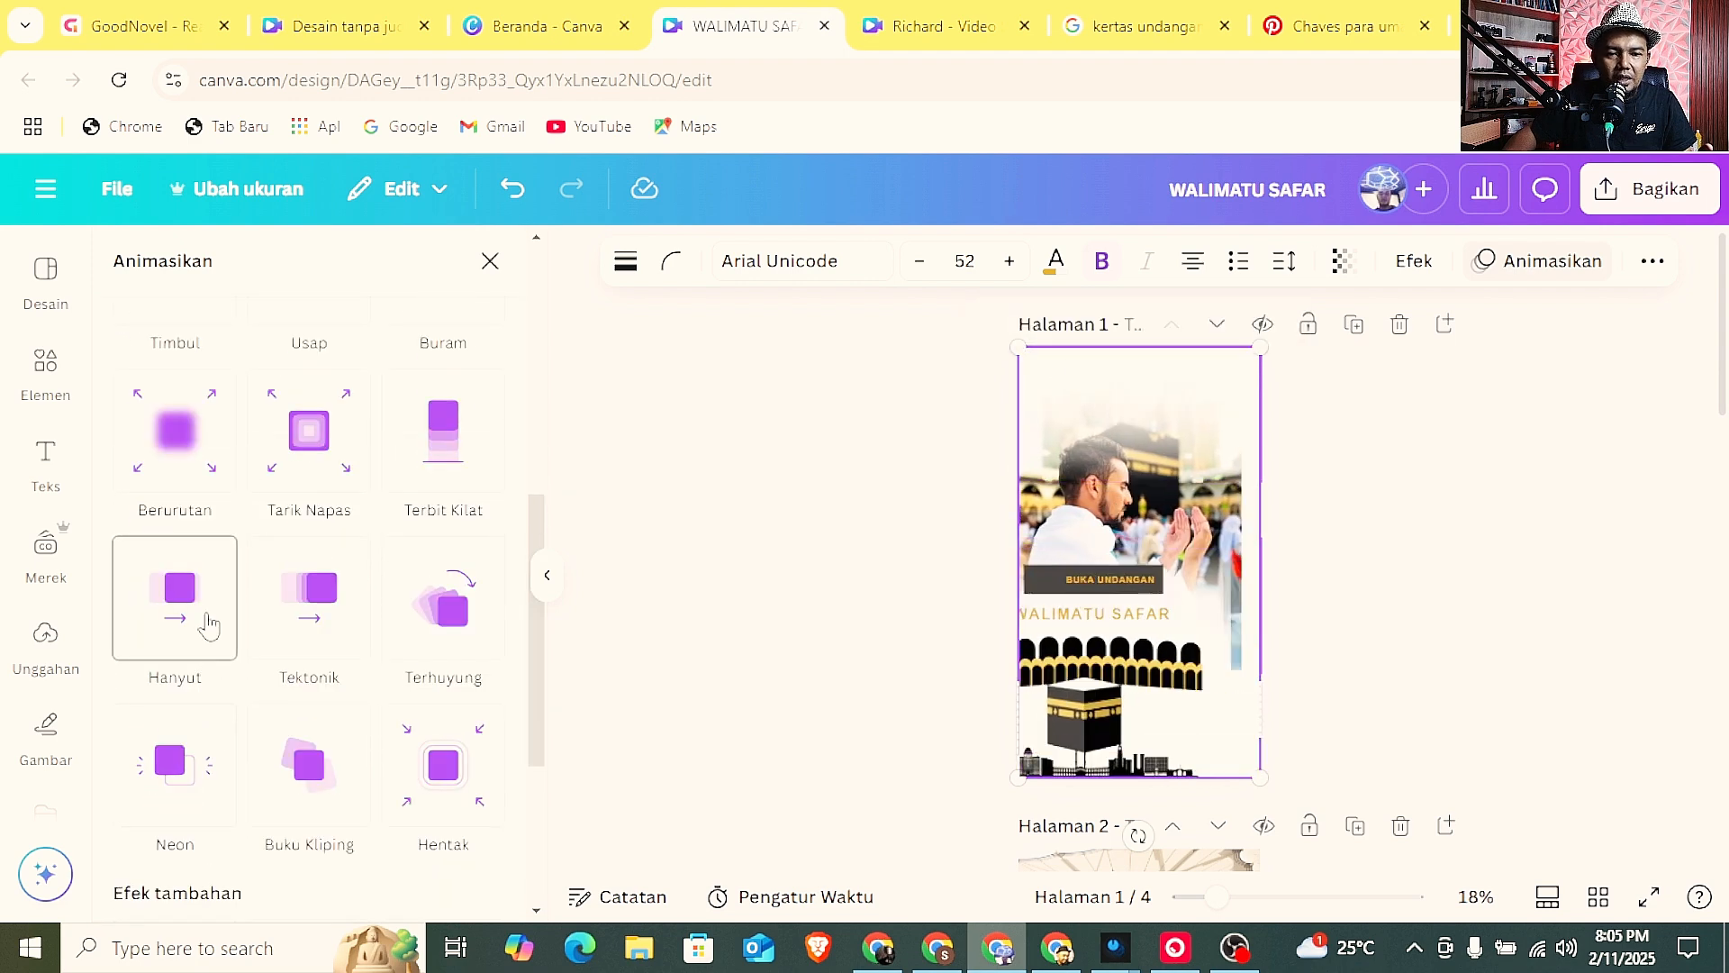
pyautogui.click(208, 625)
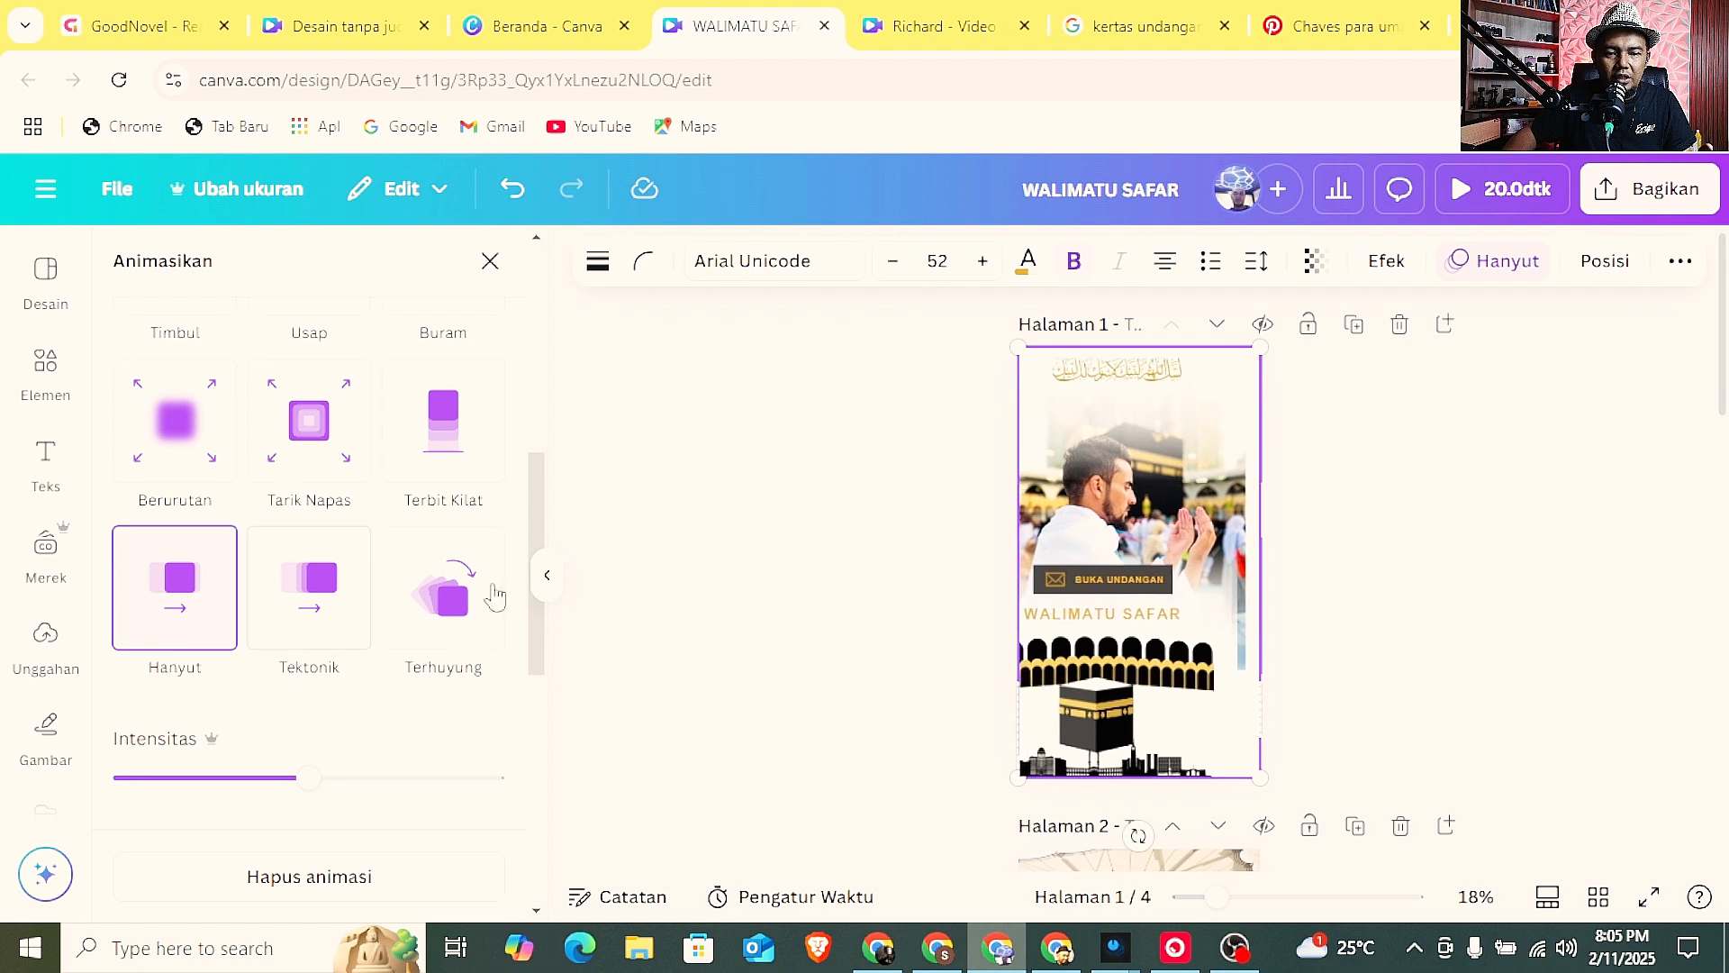
pyautogui.scroll(-3, 662, 599)
pyautogui.scroll(-8, 483, 637)
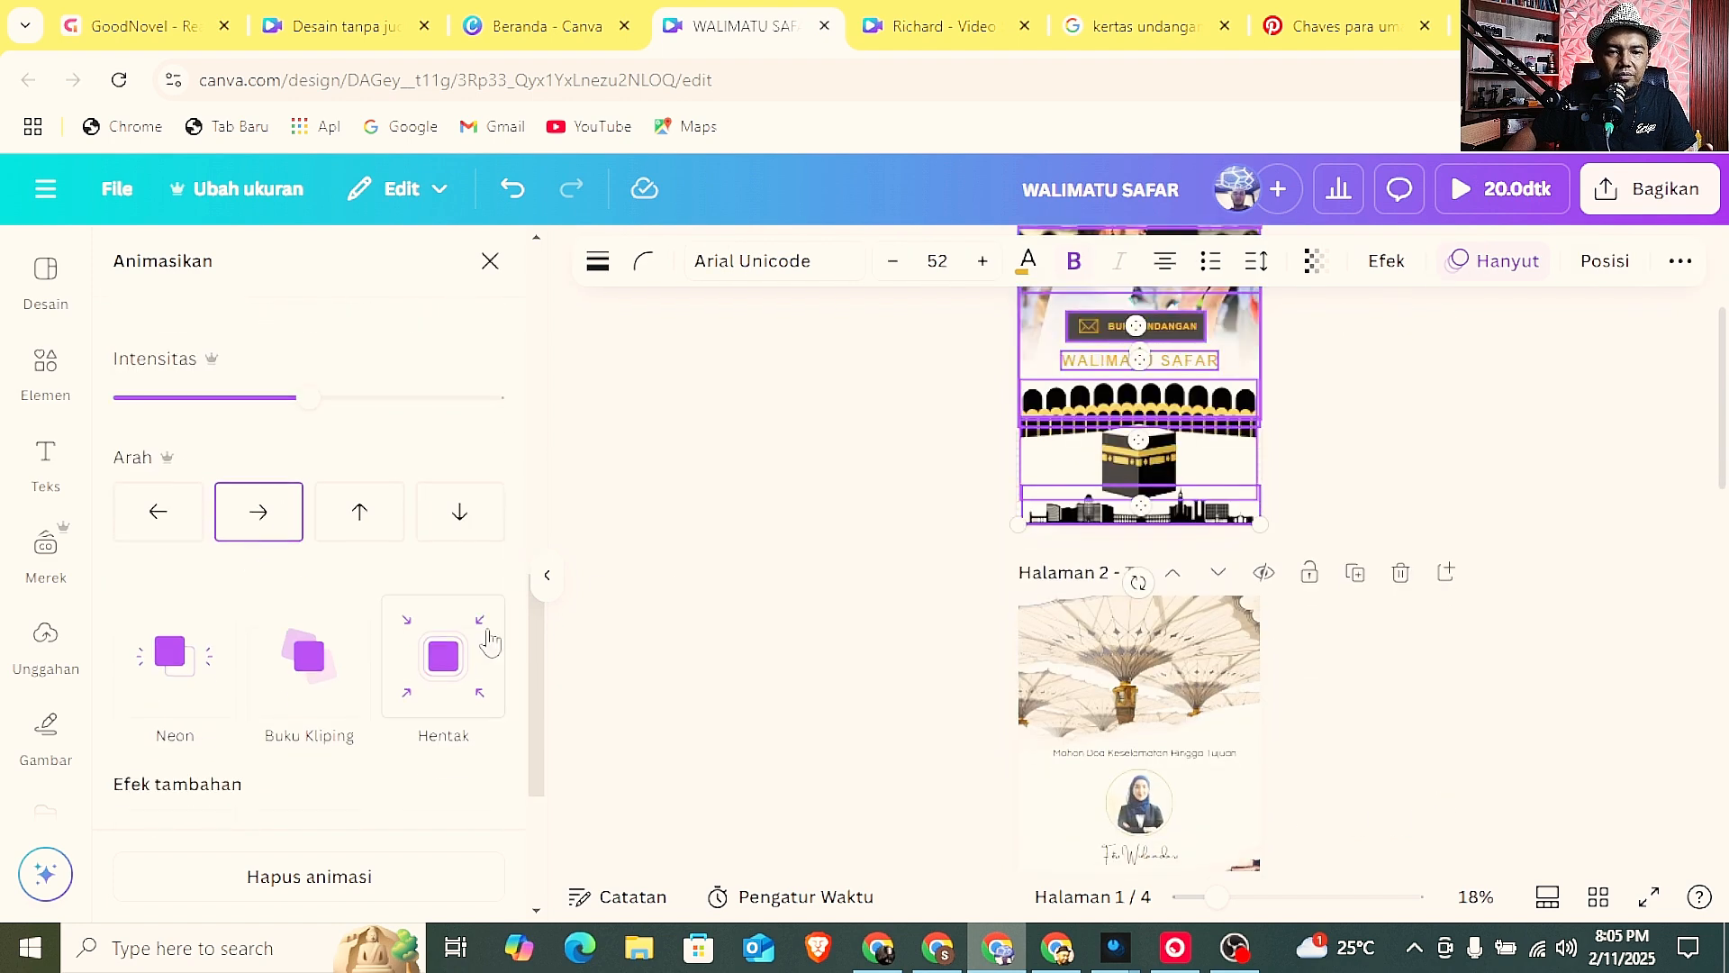
pyautogui.scroll(3, 488, 640)
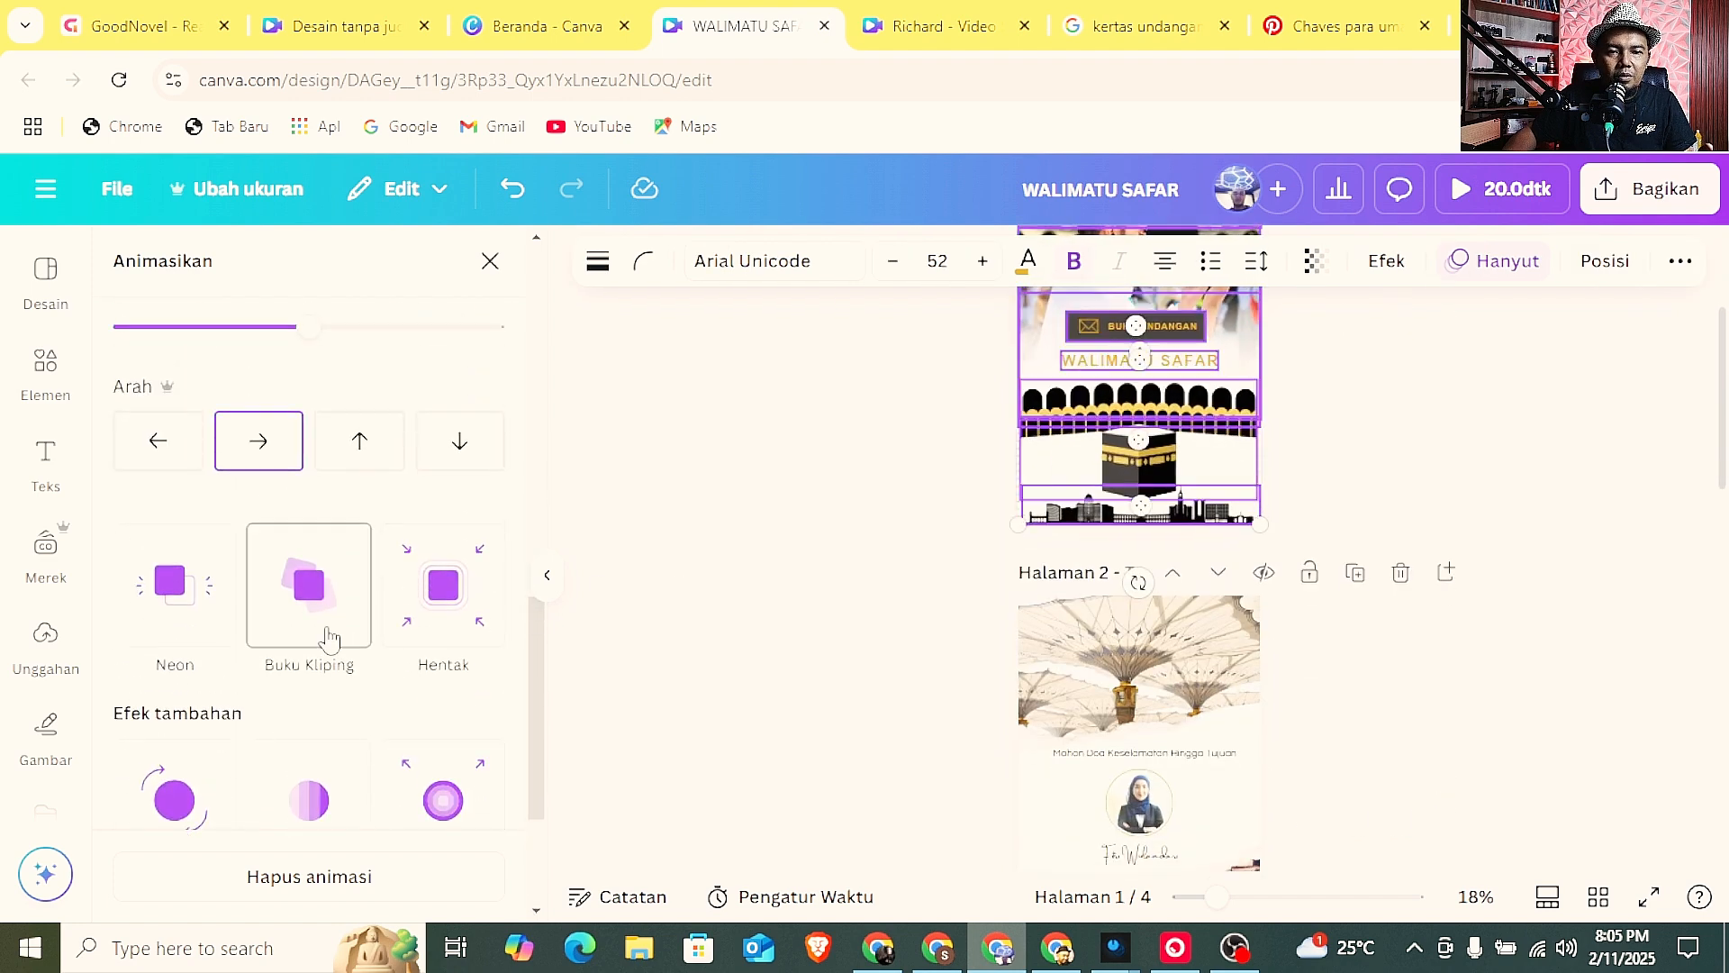
pyautogui.scroll(2, 839, 520)
pyautogui.click(838, 519)
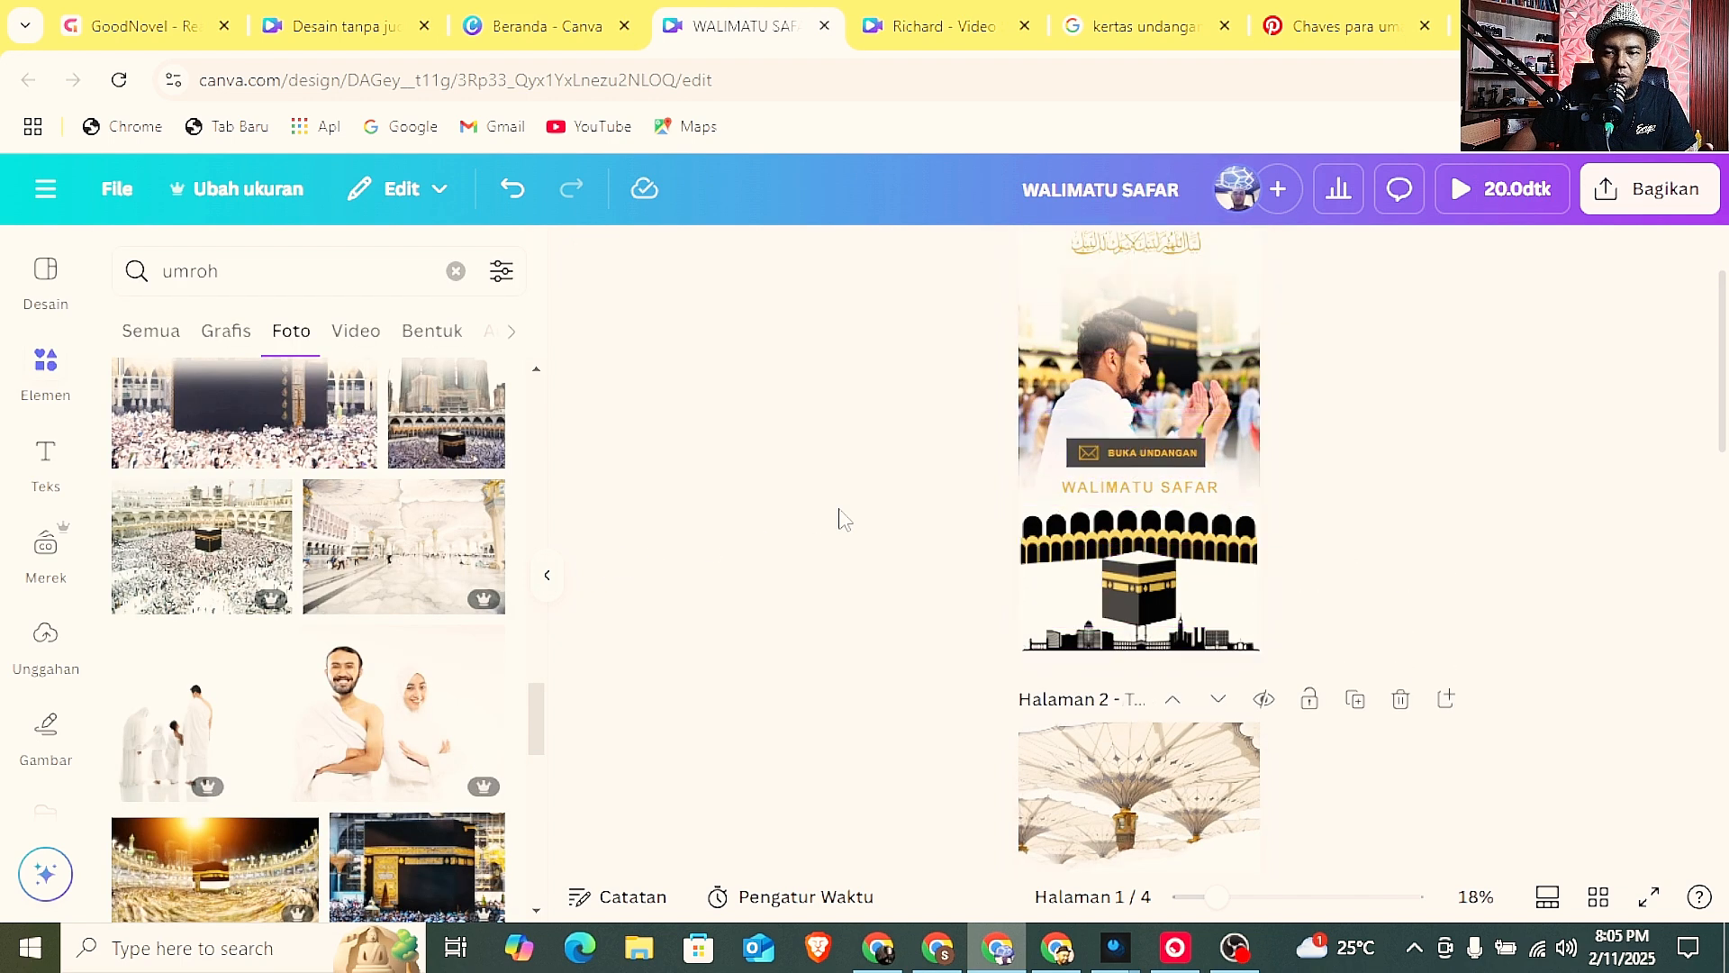
# Apply the Geser Datar animation to the prayer line, portrait and name text on page 2.
pyautogui.scroll(-5, 839, 519)
pyautogui.scroll(2, 1224, 621)
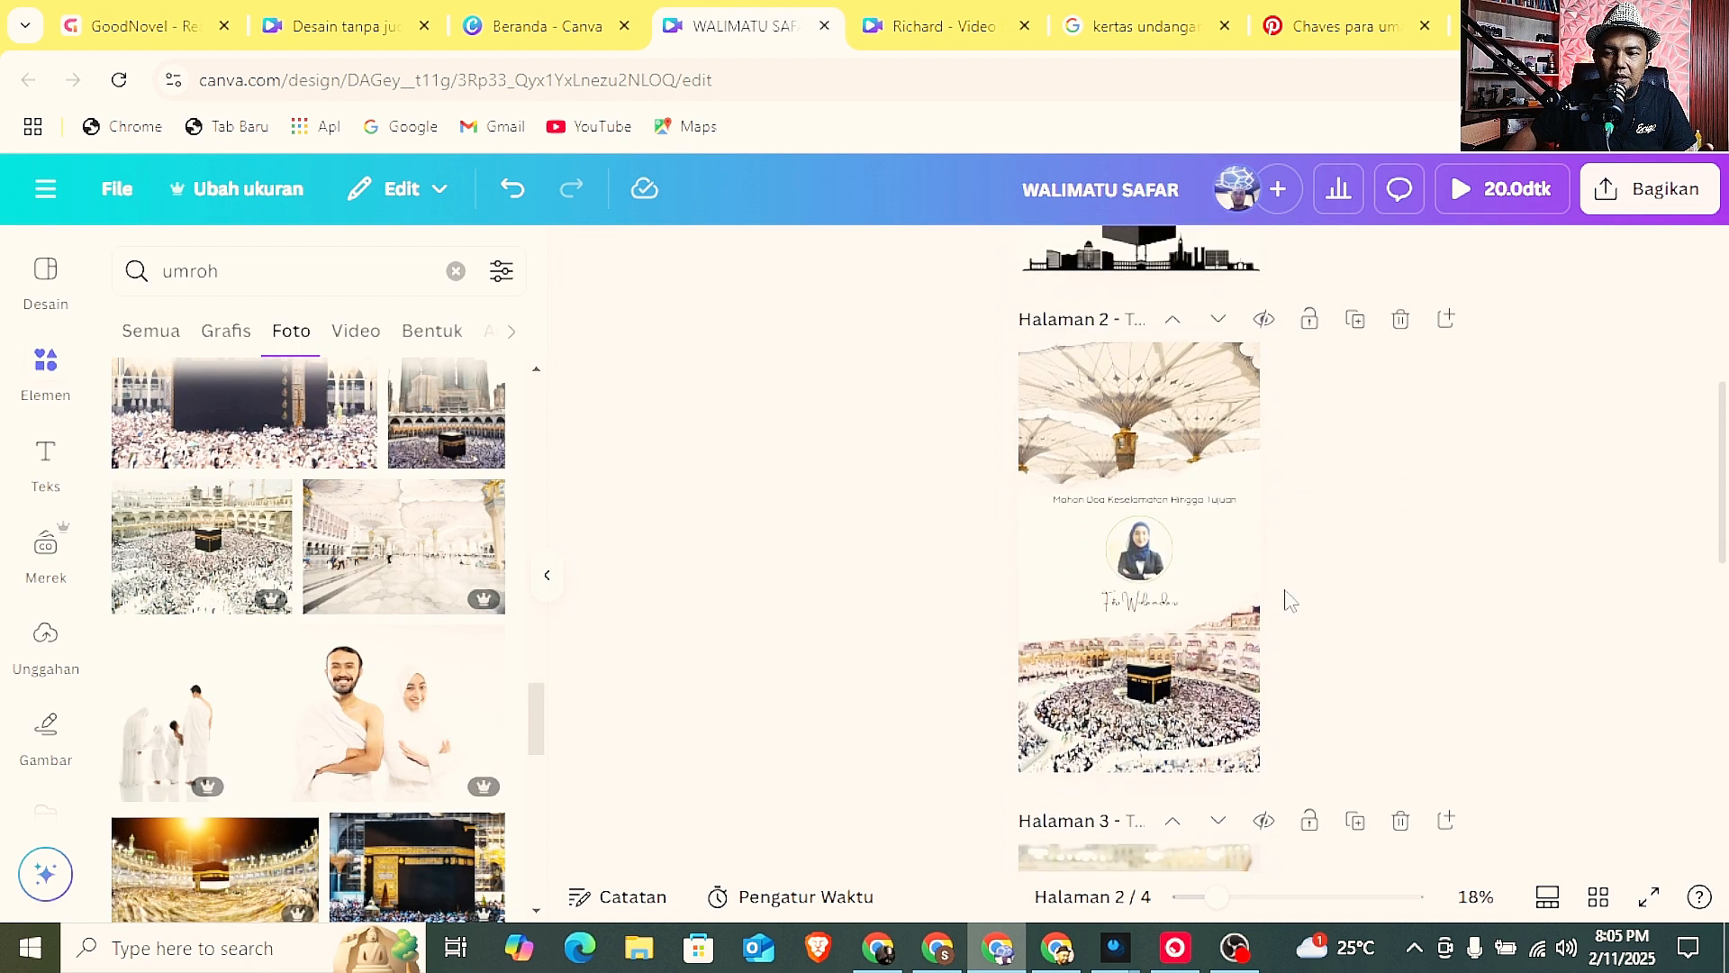
pyautogui.moveTo(961, 336)
pyautogui.mouseDown()
pyautogui.moveTo(1197, 609)
pyautogui.moveTo(1295, 801)
pyautogui.mouseUp()
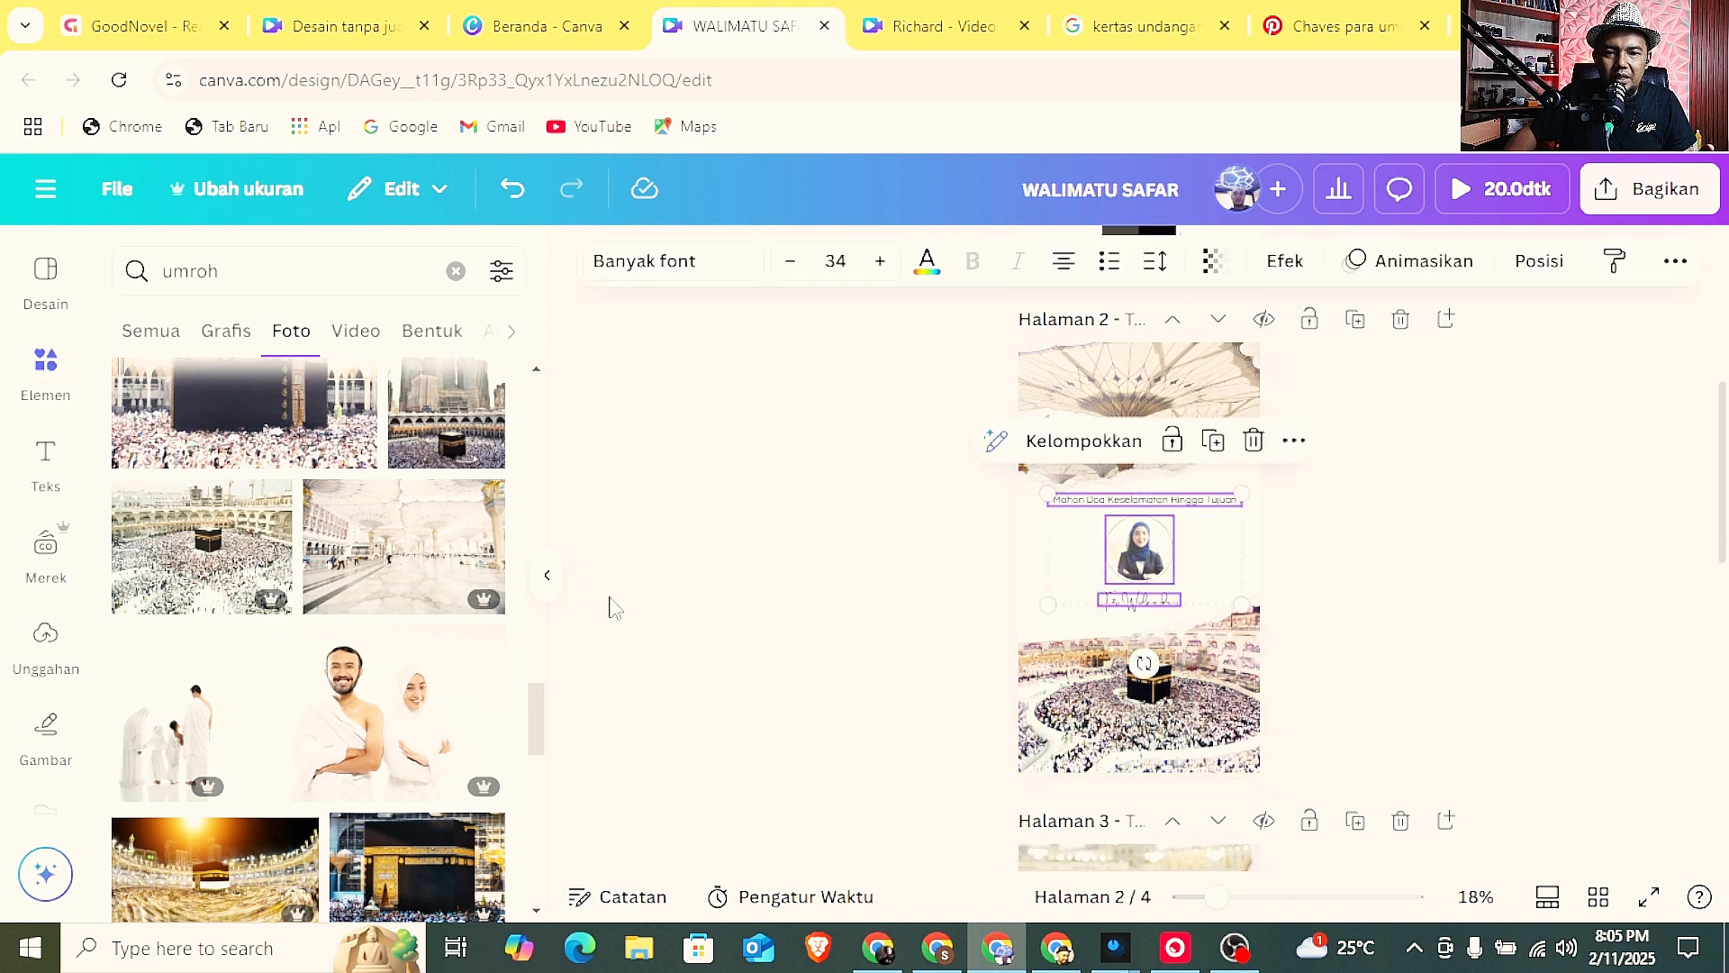
pyautogui.click(1440, 263)
pyautogui.scroll(-3, 362, 584)
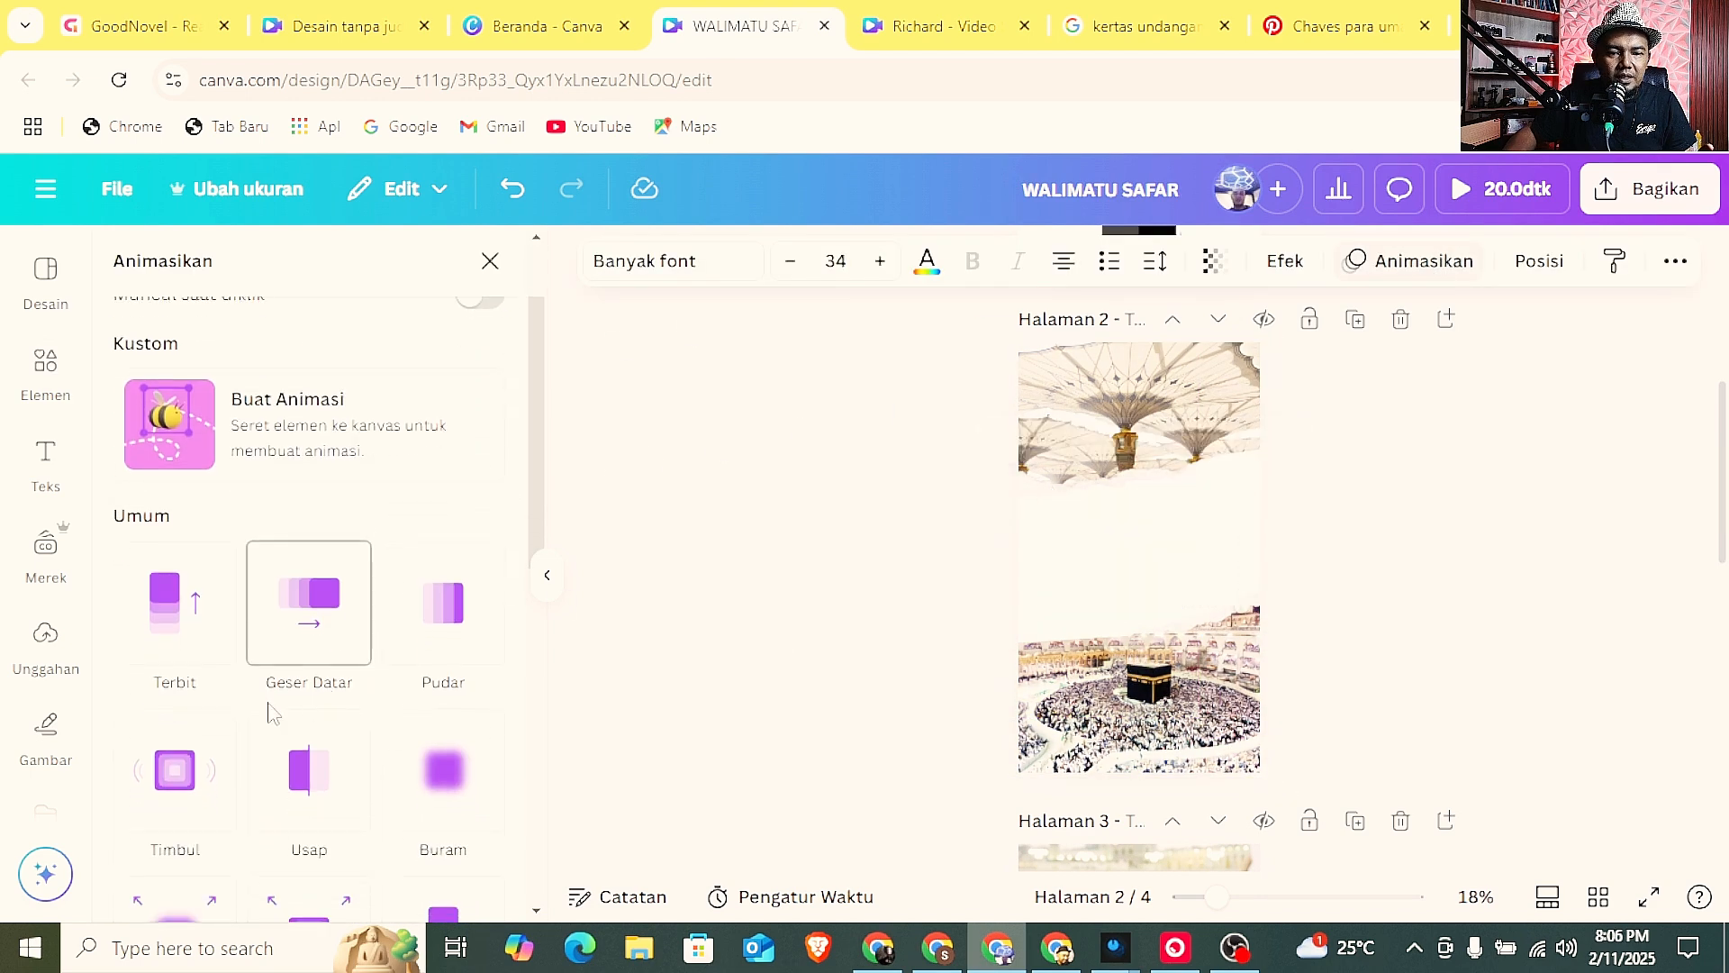
pyautogui.click(299, 538)
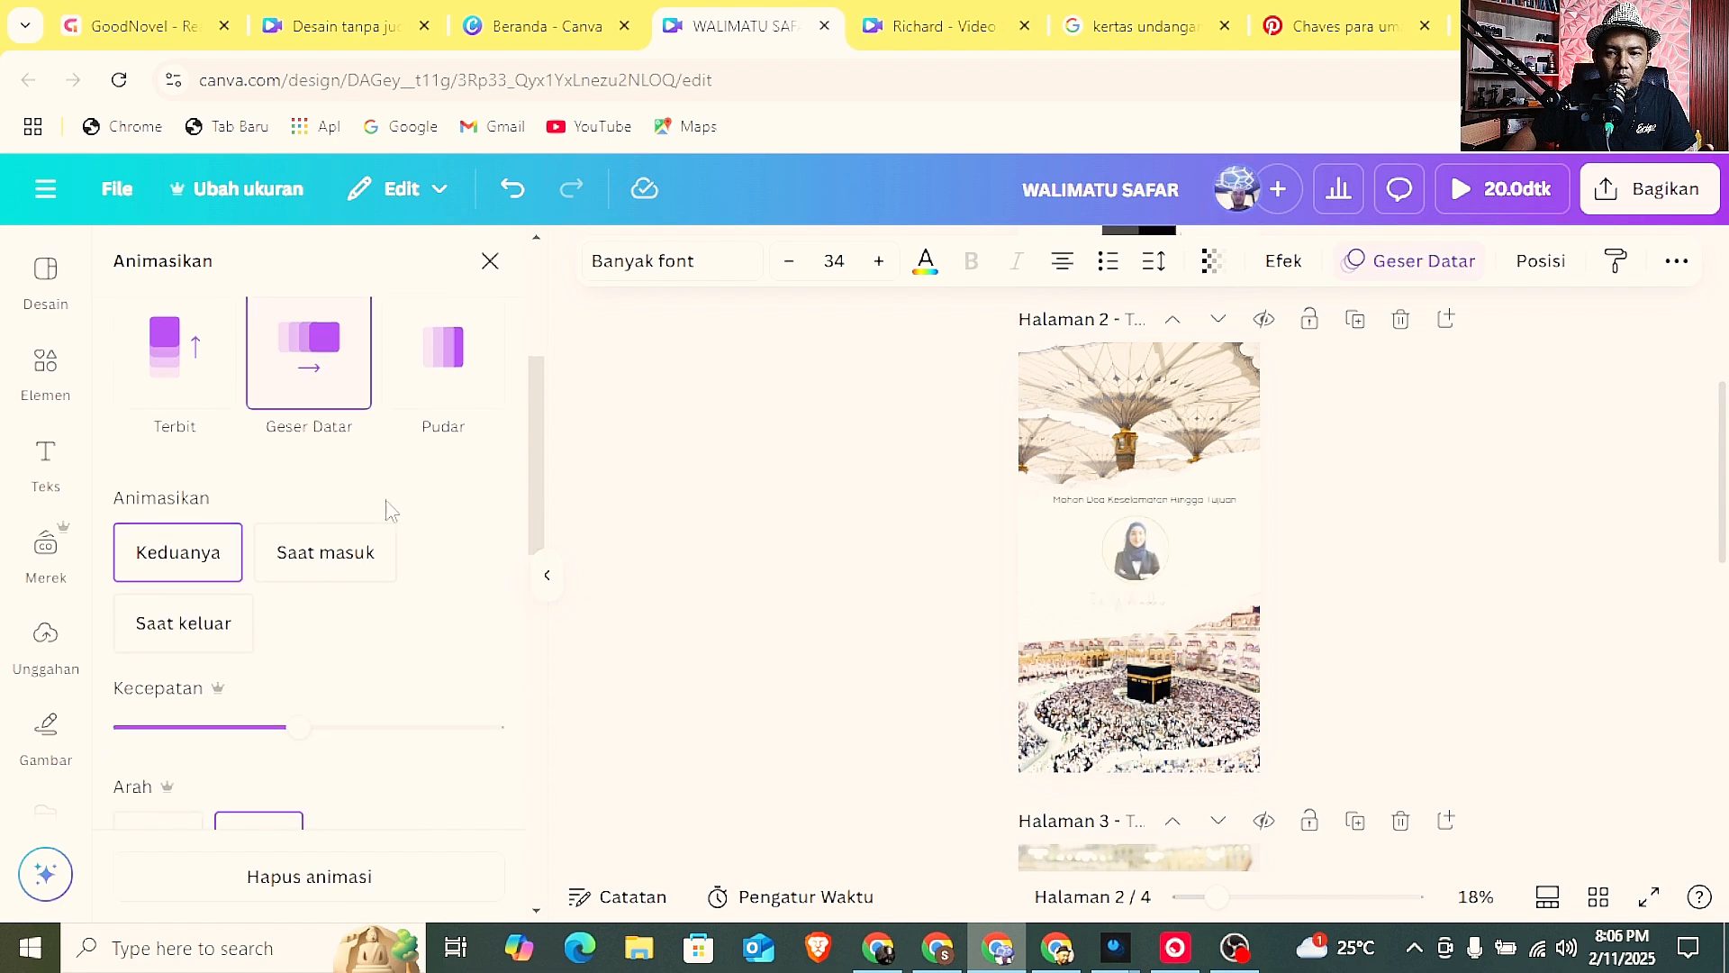
# Apply the Geser Datar animation to all the elements on page 3.
pyautogui.scroll(-4, 922, 551)
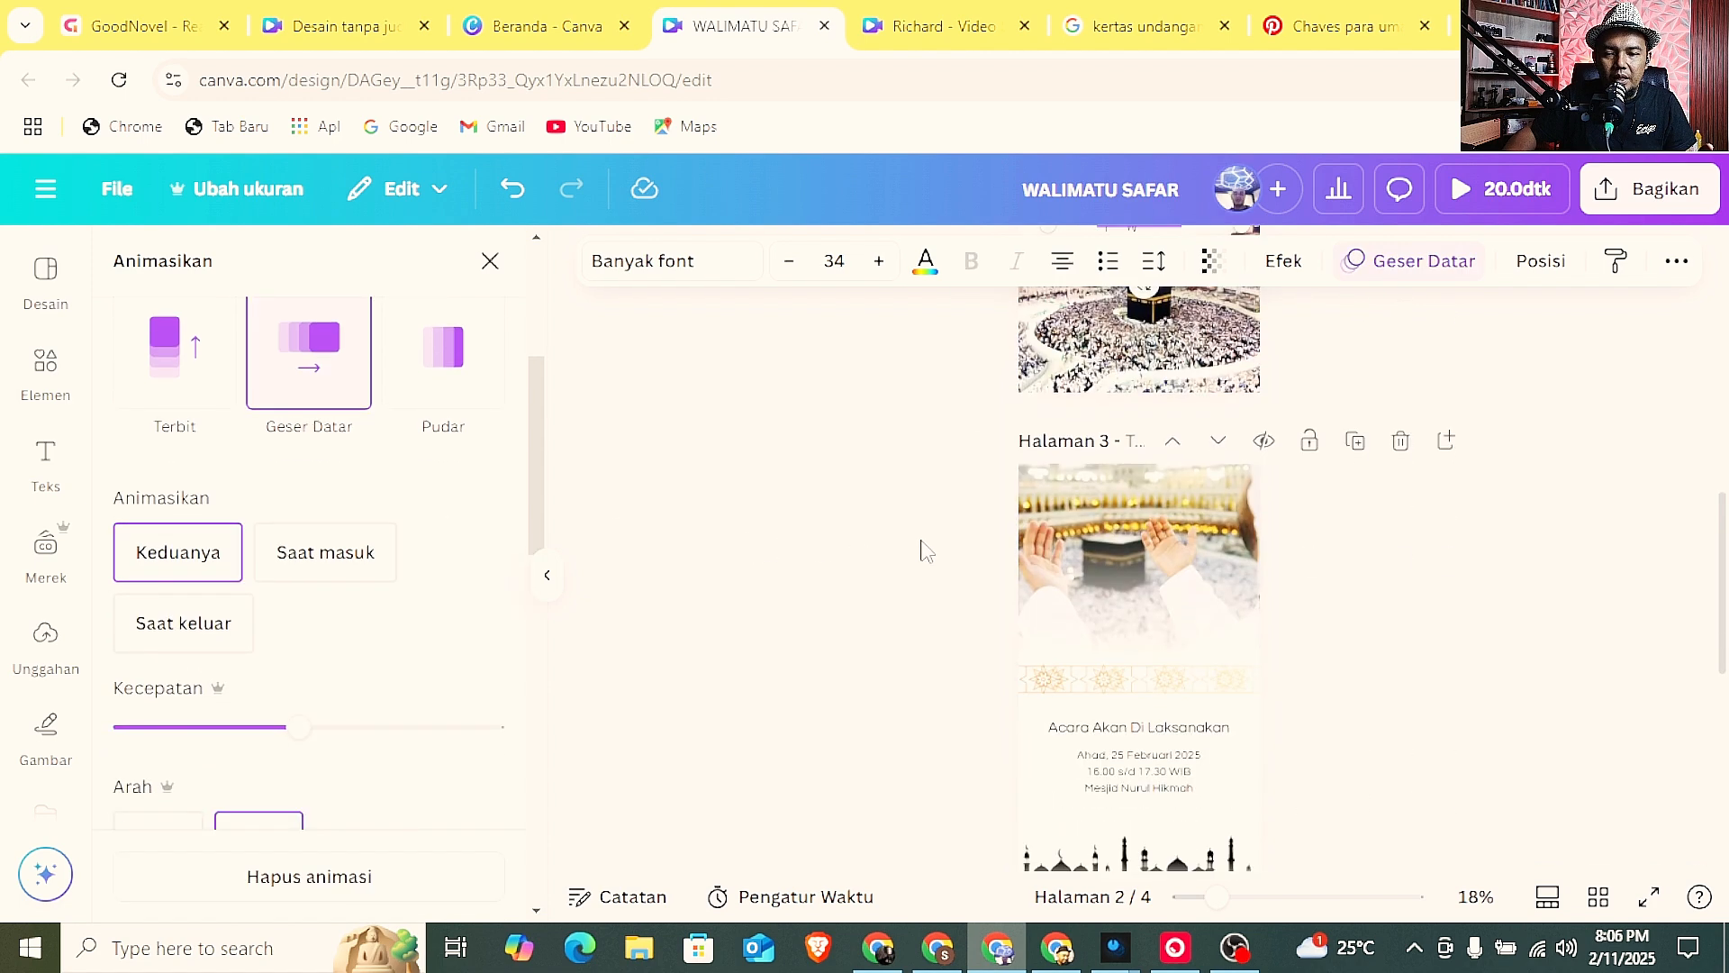
pyautogui.click(956, 475)
pyautogui.moveTo(989, 504); pyautogui.dragTo(1299, 721)
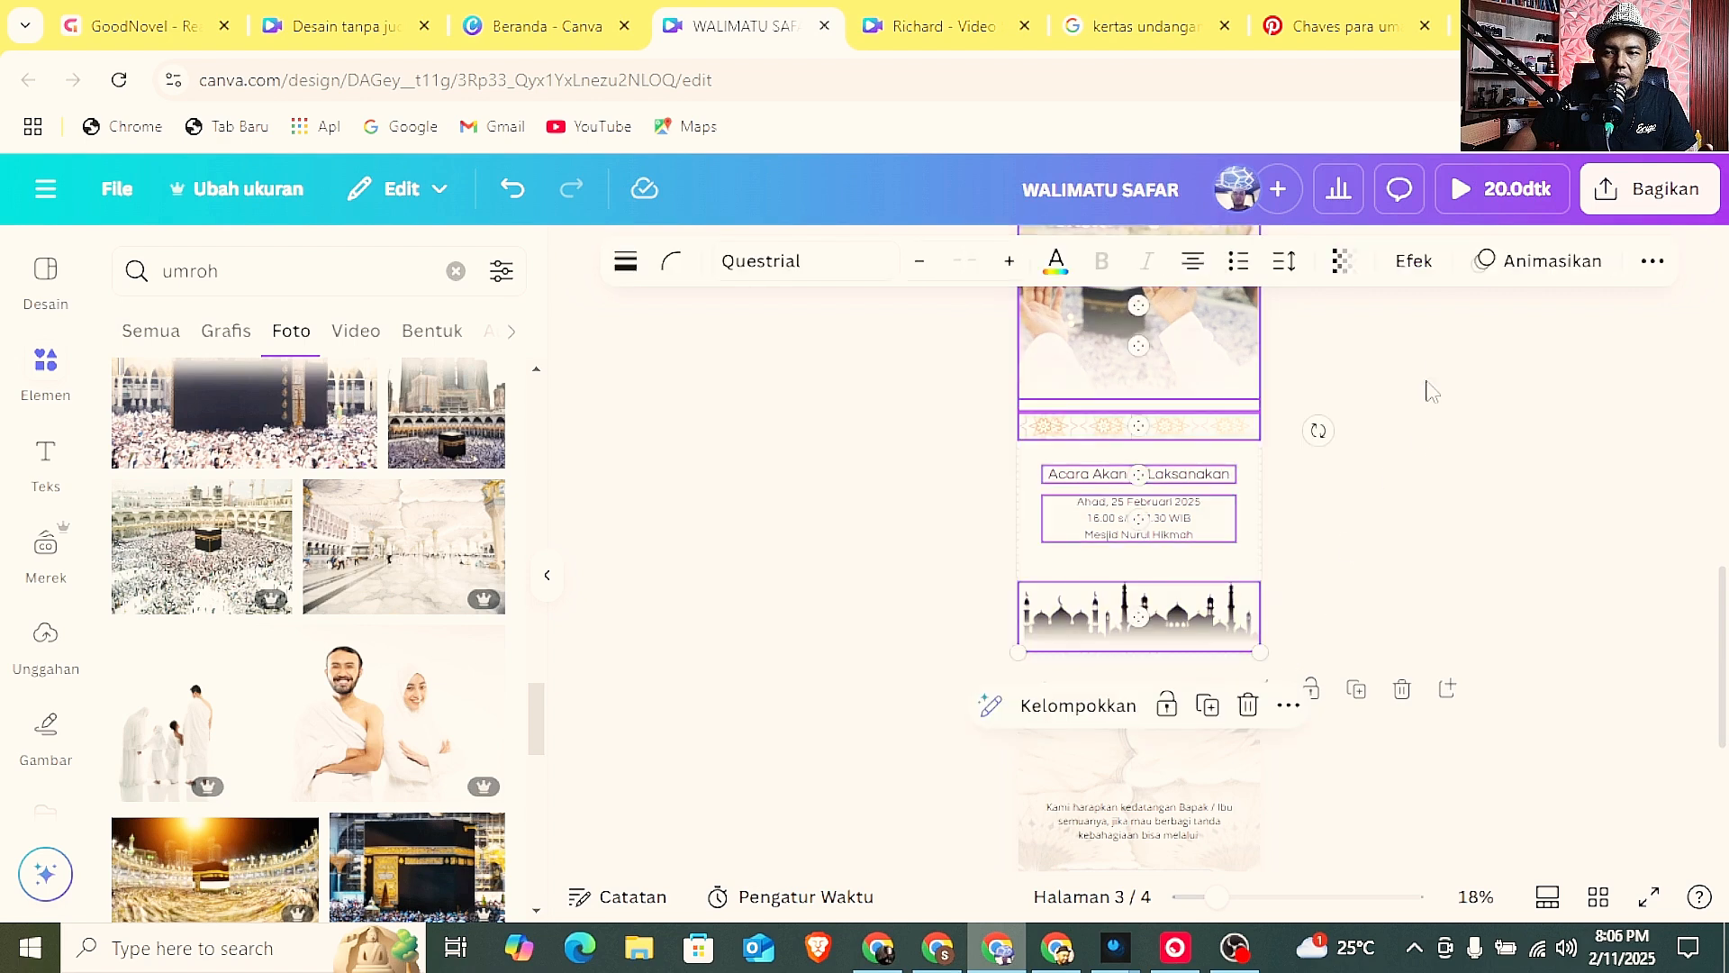
pyautogui.click(1502, 285)
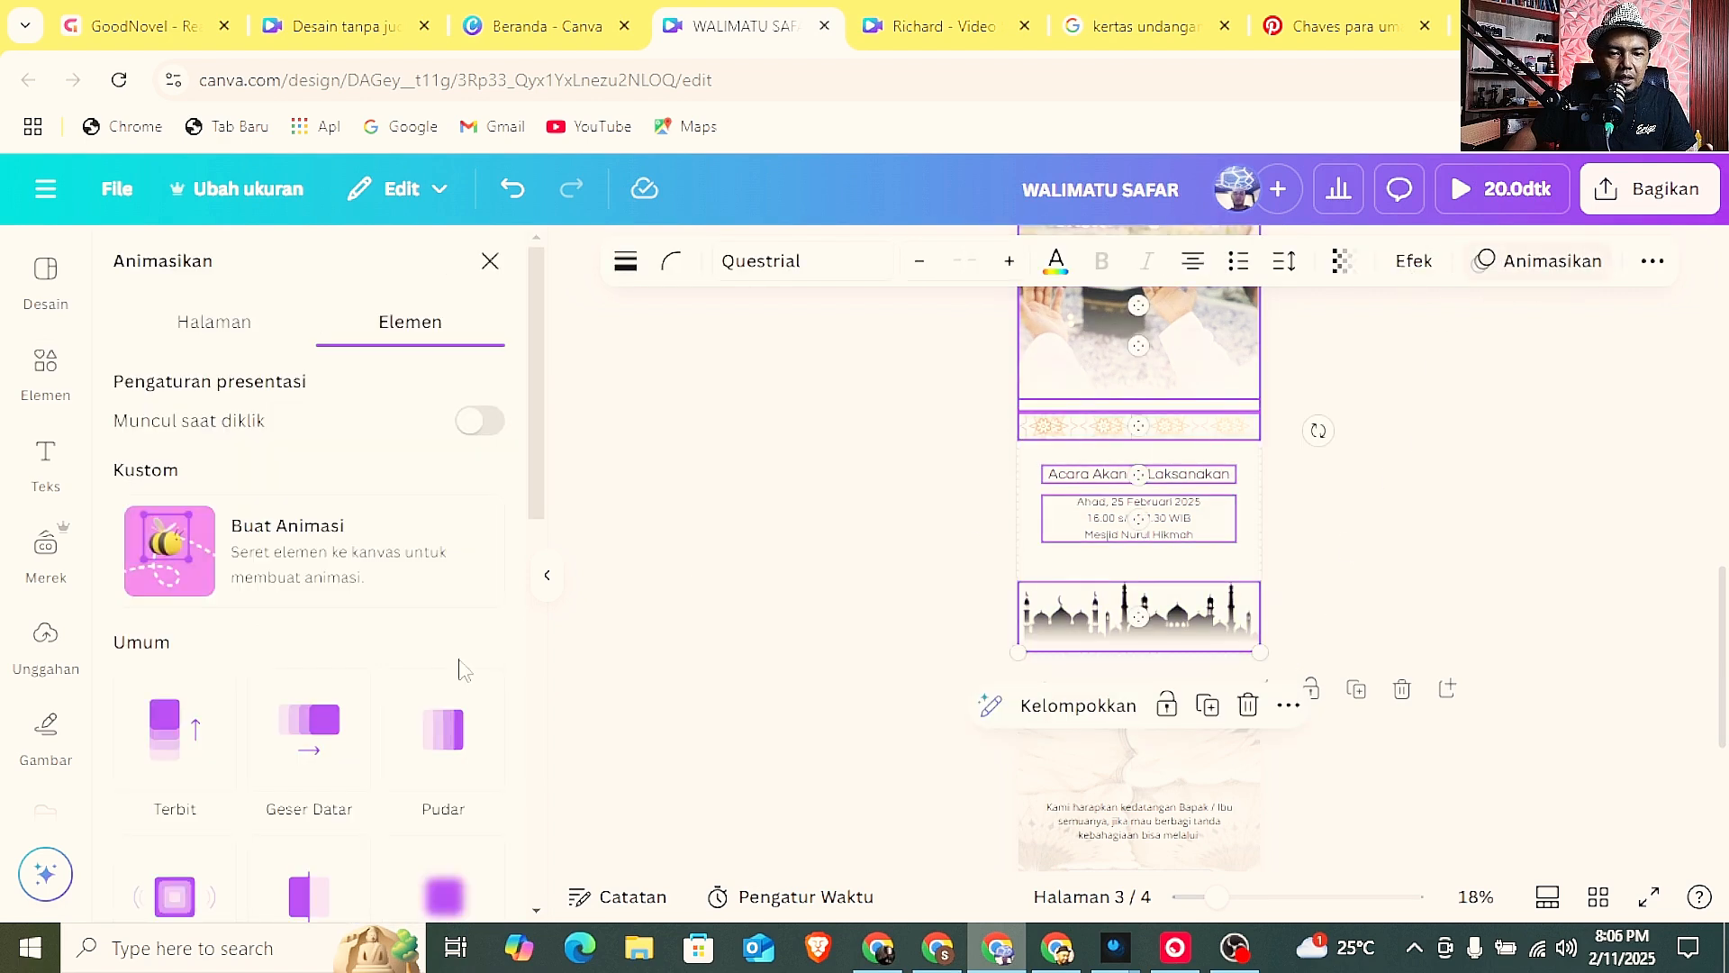
pyautogui.click(309, 720)
pyautogui.click(895, 618)
# Apply the Geser Datar animation to both paragraphs, the BCA logo and the confirmation button on page 4.
pyautogui.scroll(-3, 895, 618)
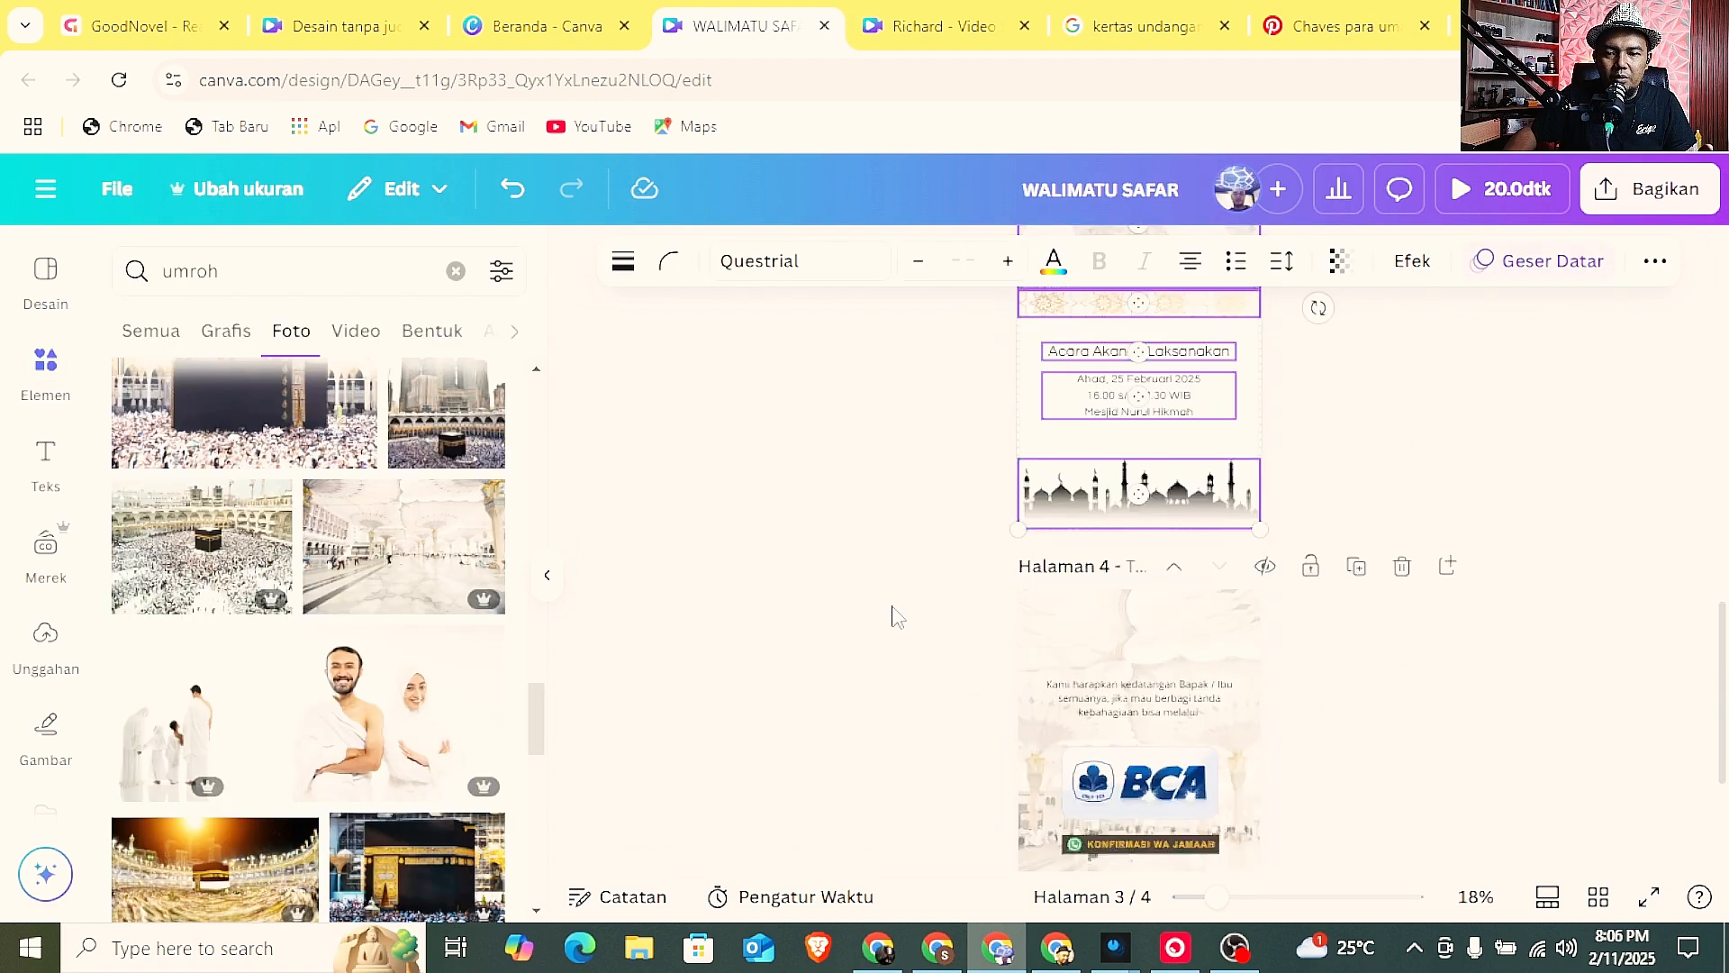
pyautogui.moveTo(978, 503); pyautogui.dragTo(1355, 883)
pyautogui.click(1546, 282)
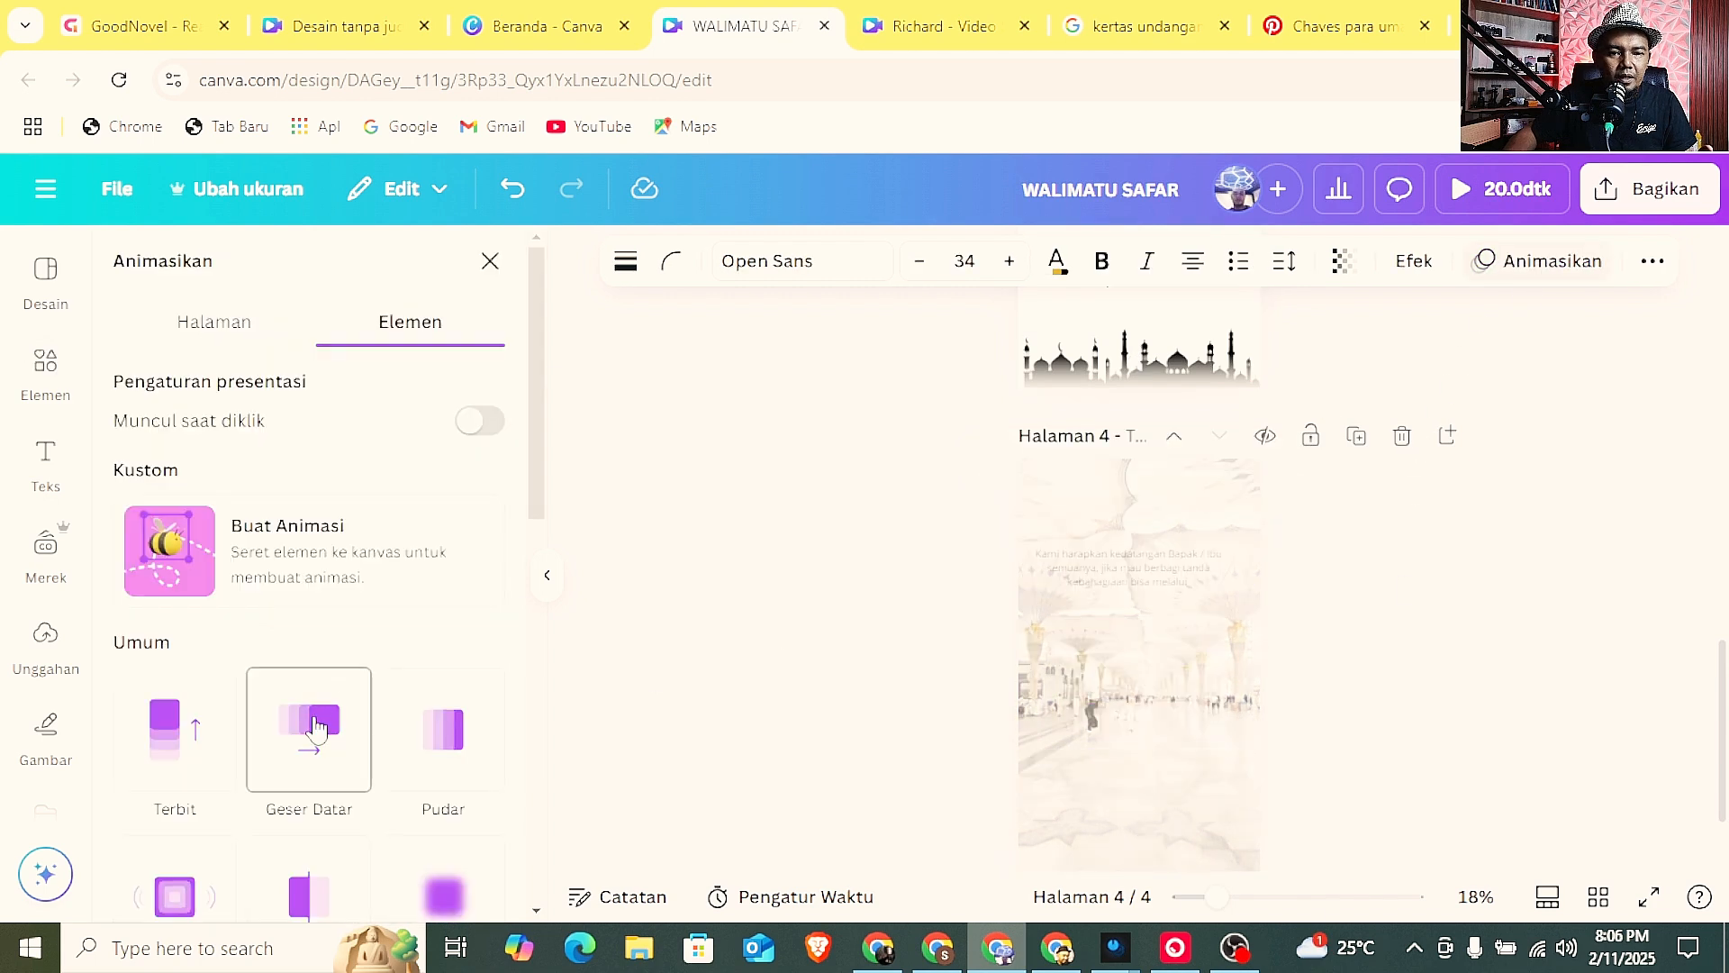
pyautogui.click(309, 721)
pyautogui.click(798, 645)
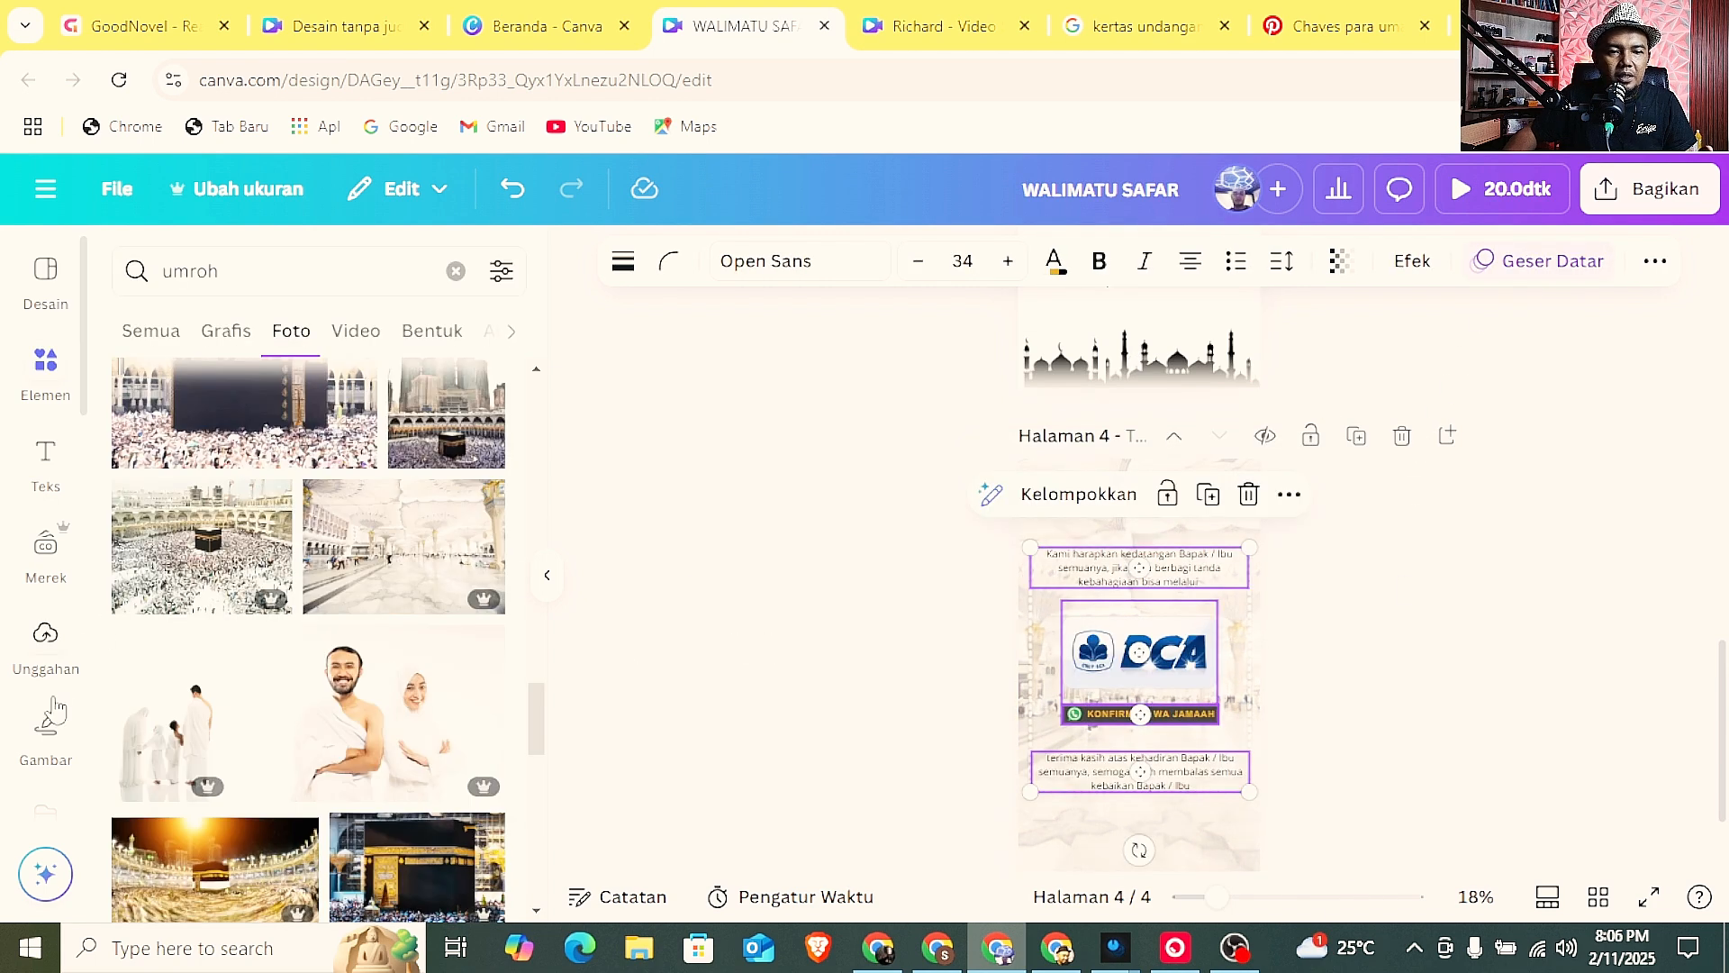
# Open the audio library and filter the tracks by the Ramadhan category.
pyautogui.scroll(-5, 61, 645)
pyautogui.scroll(-3, 61, 658)
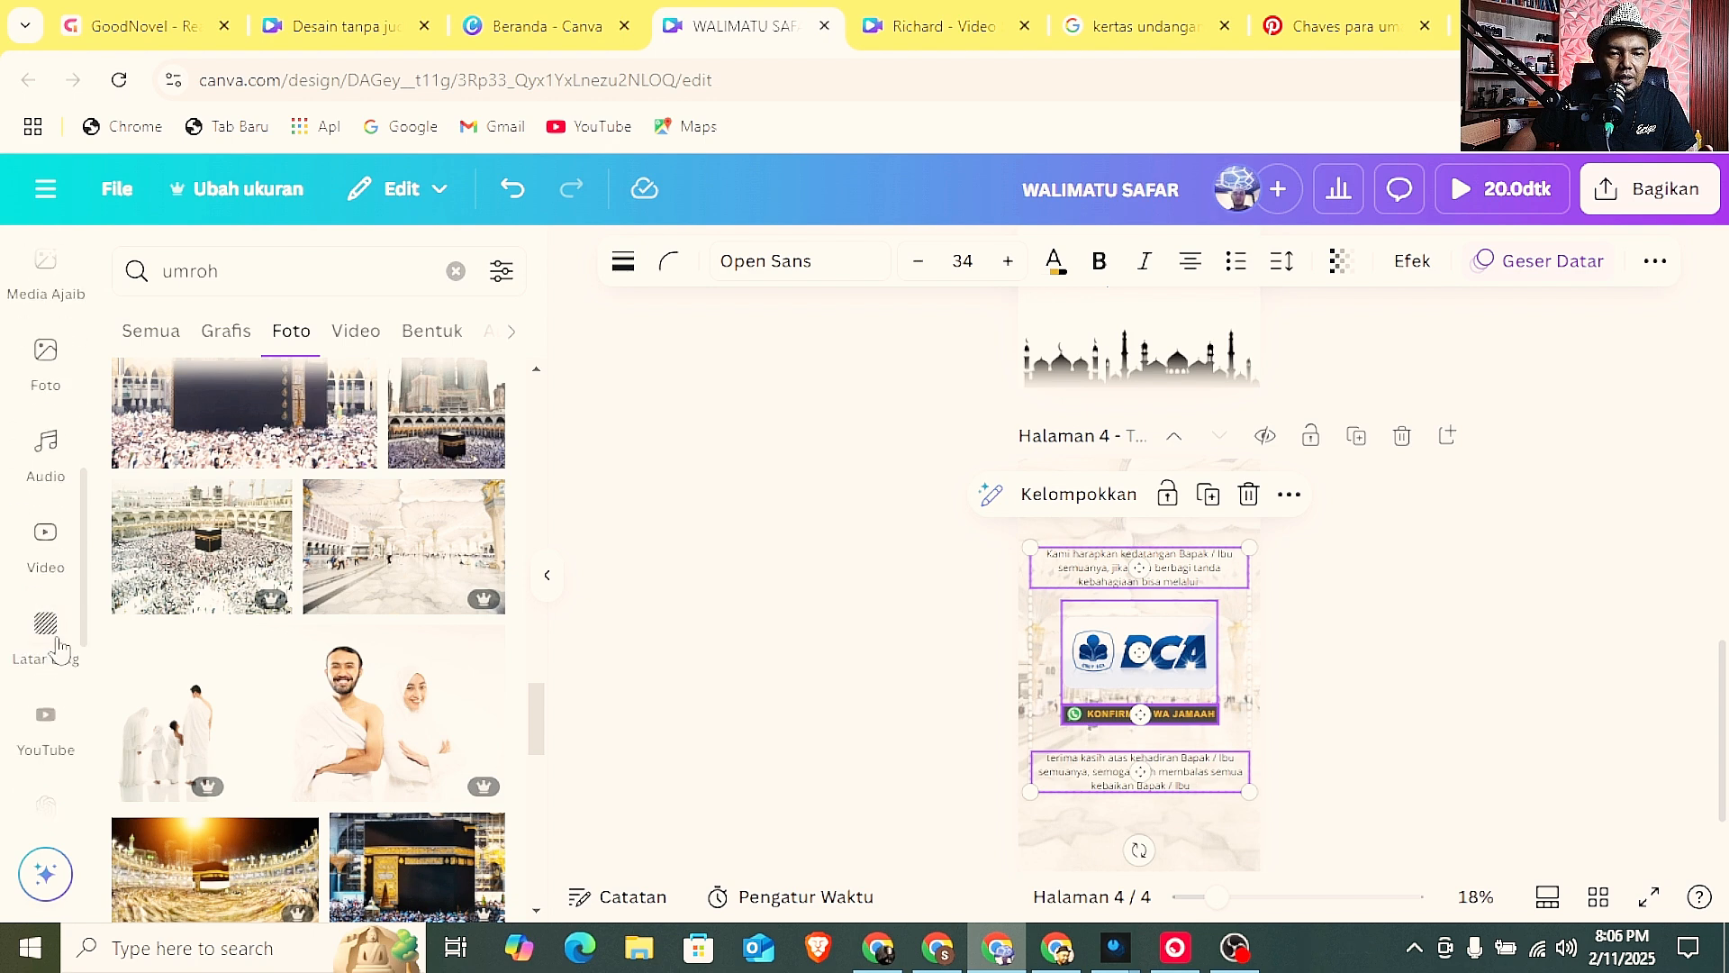
pyautogui.click(50, 478)
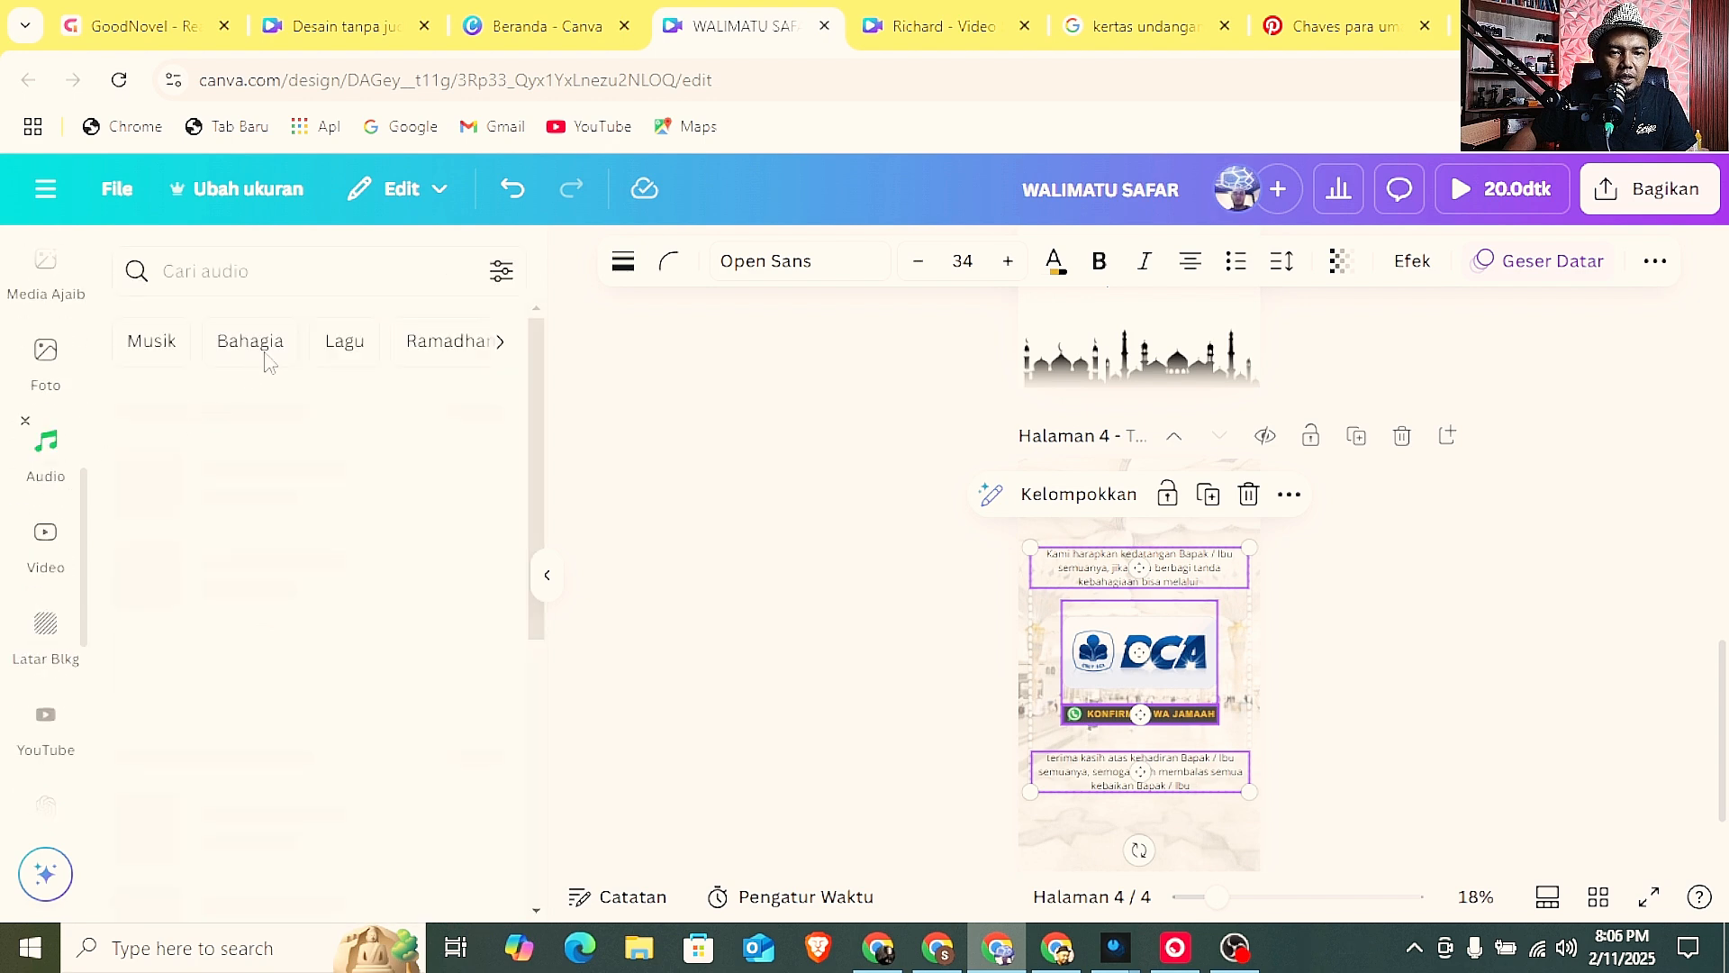
pyautogui.scroll(-3, 274, 558)
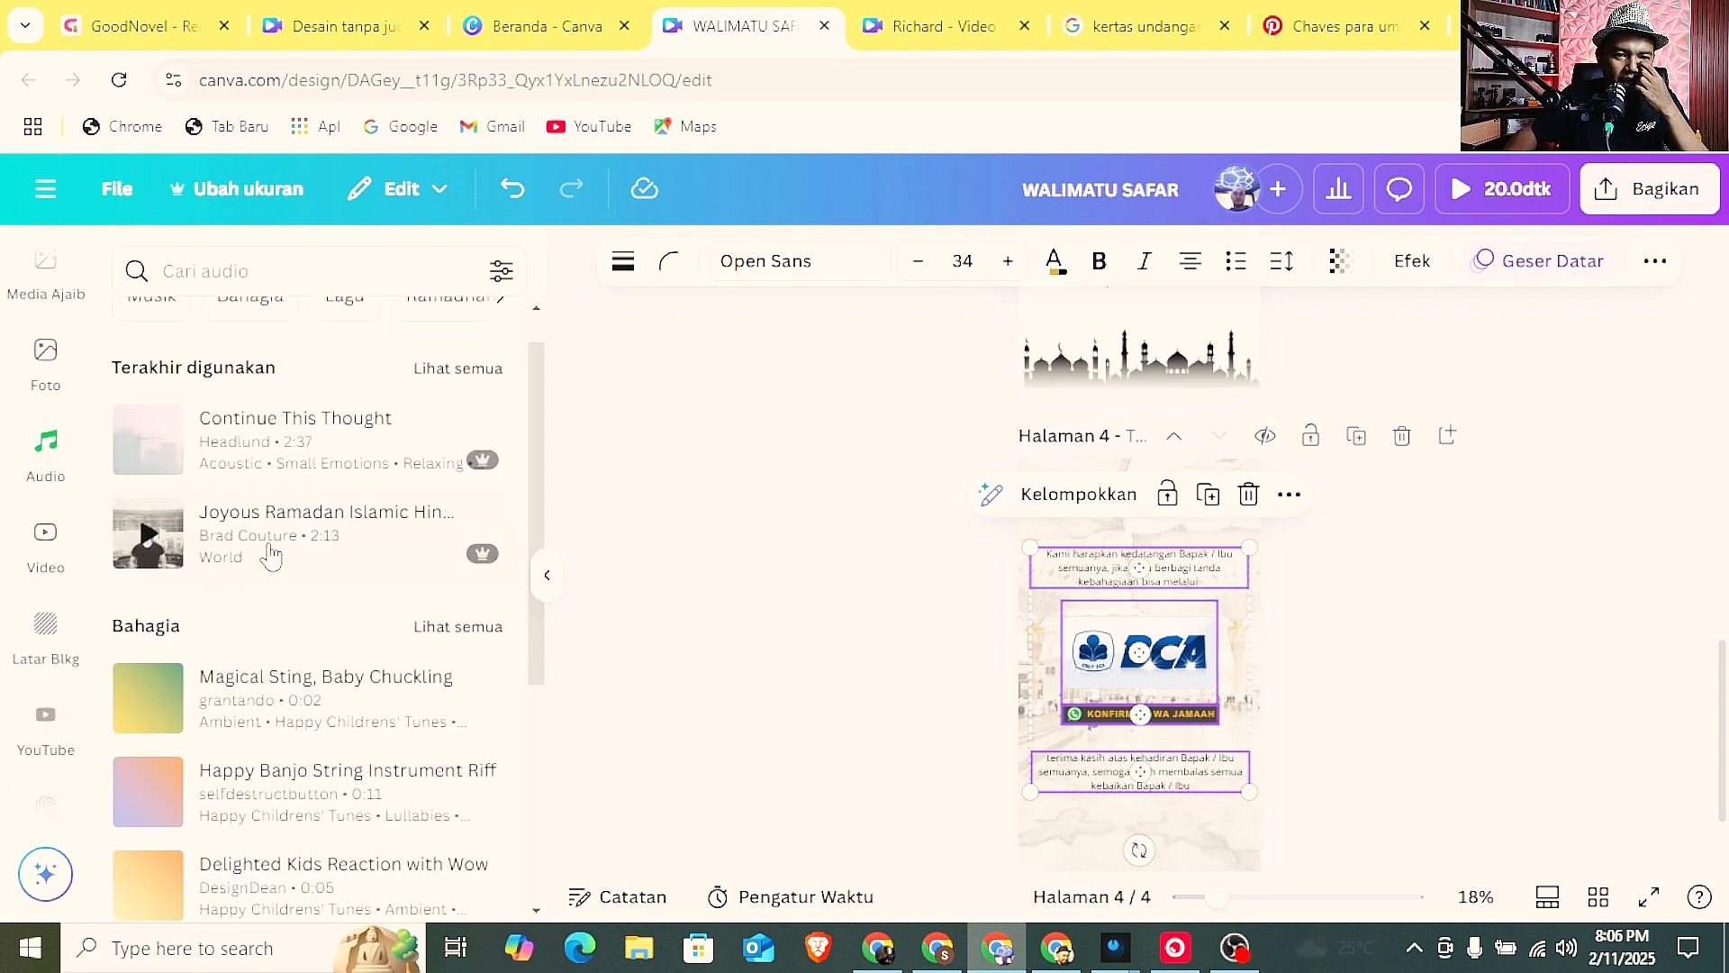
pyautogui.scroll(3, 270, 551)
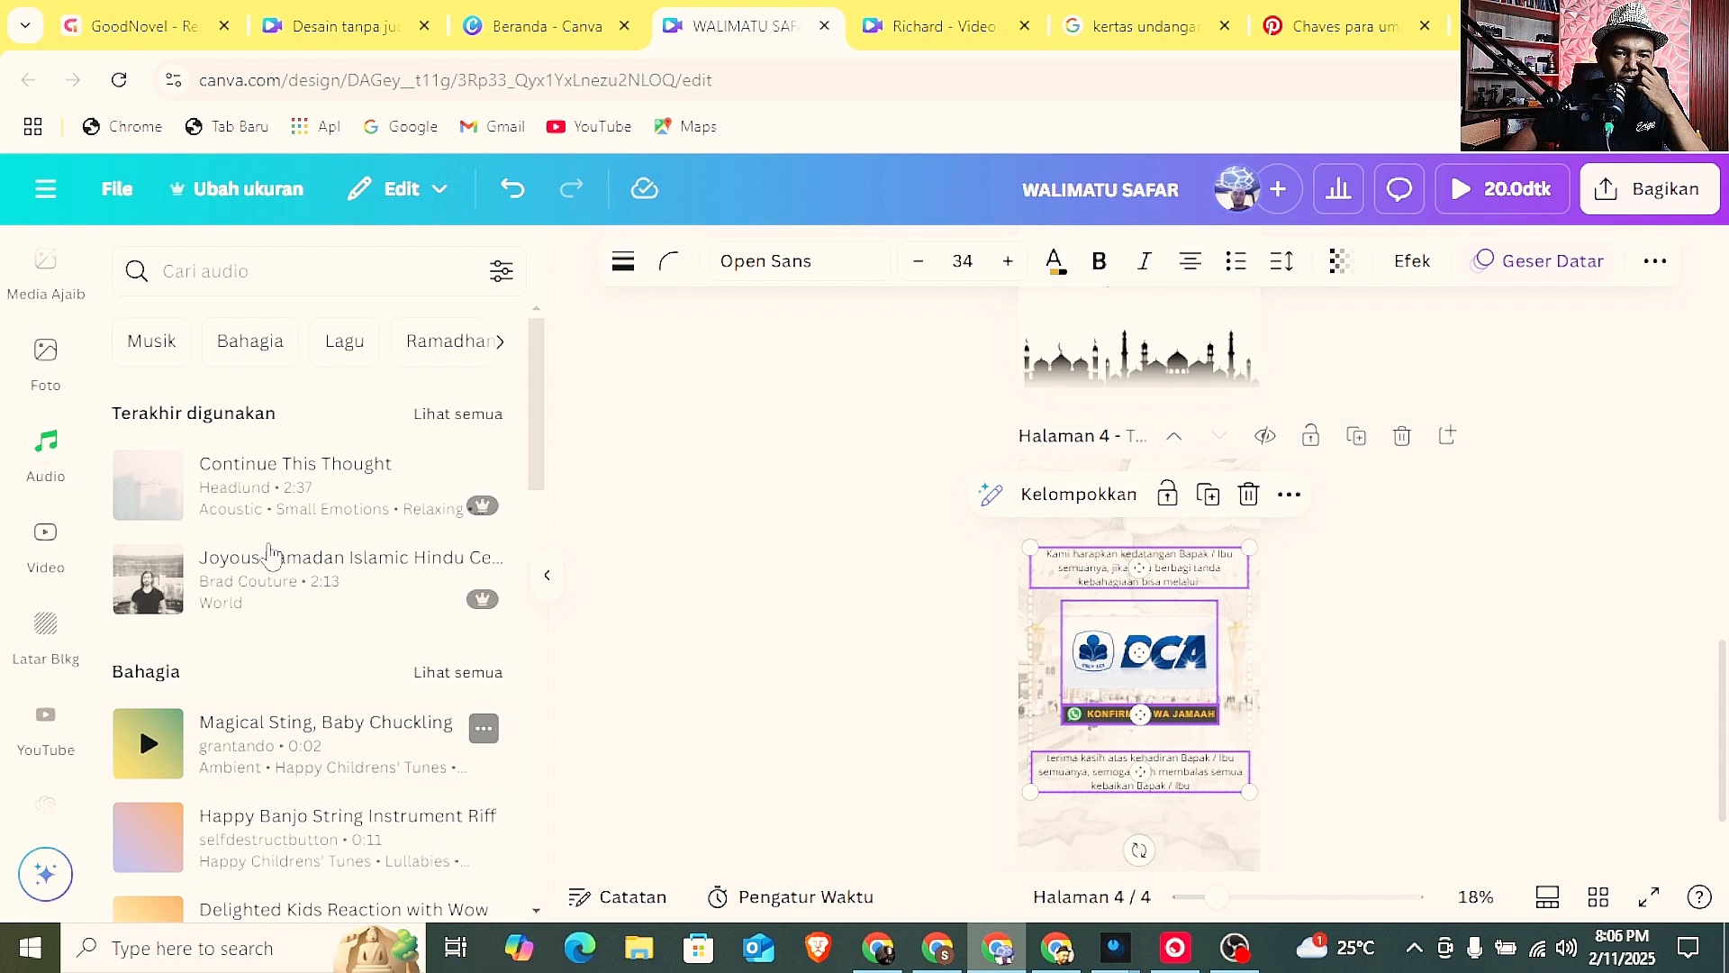
pyautogui.click(484, 343)
pyautogui.click(169, 347)
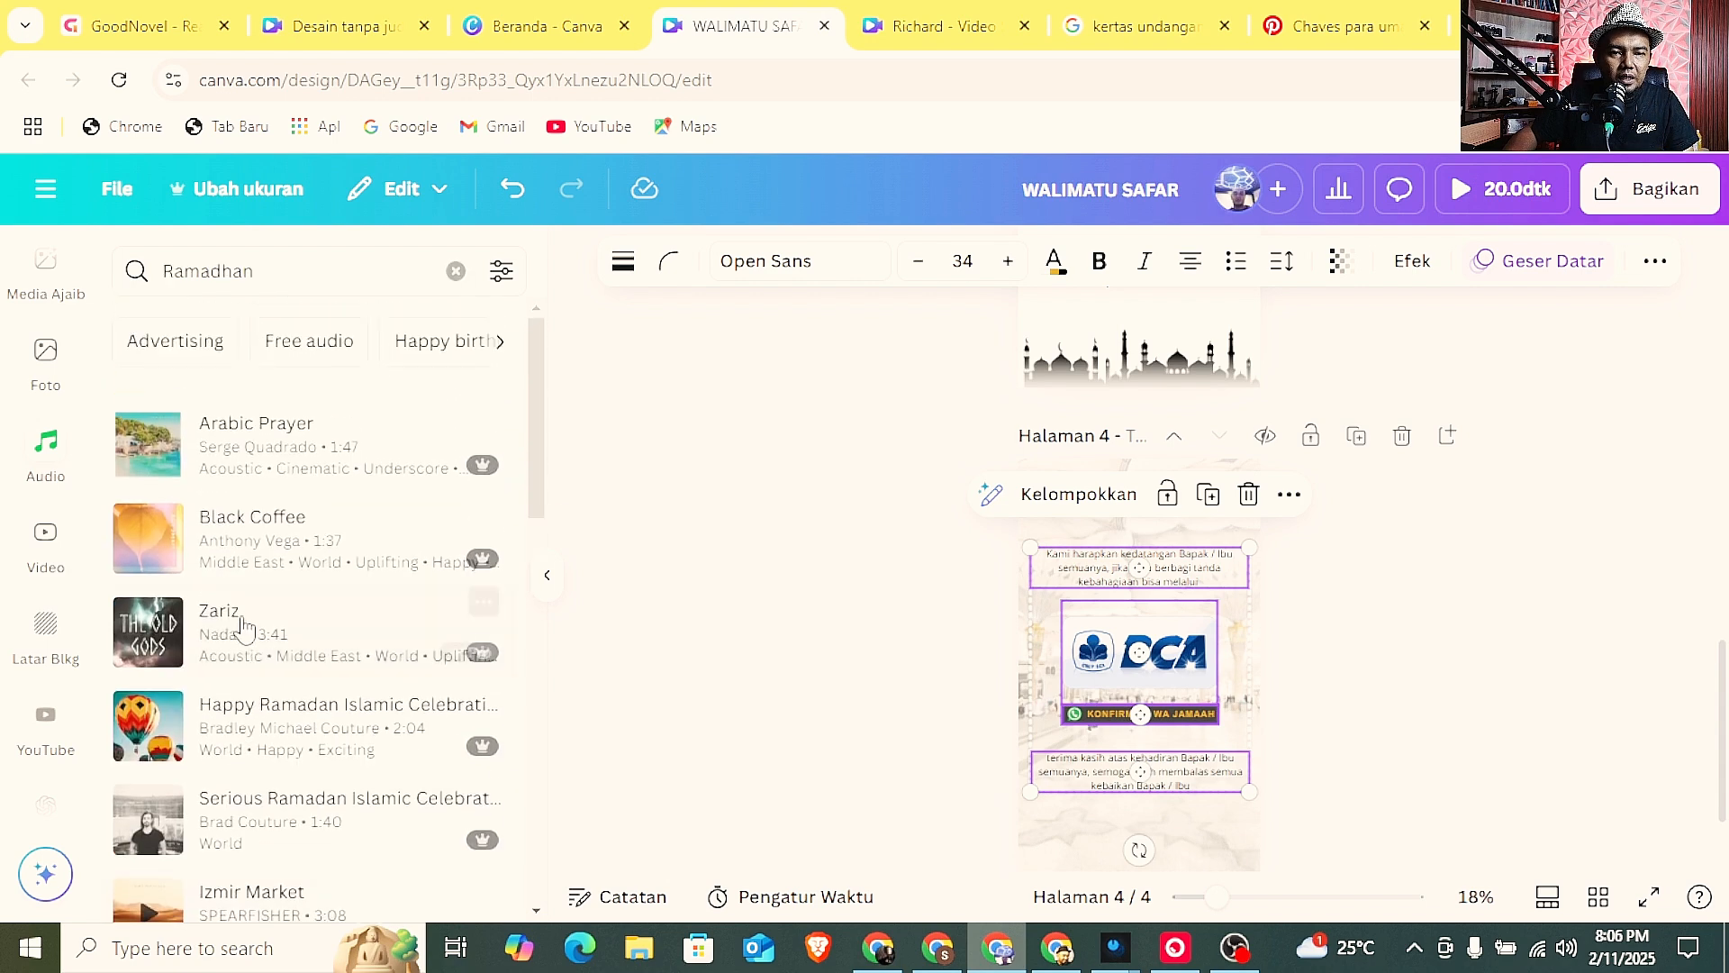
# Preview the Arabic Prayer and Turkish Ramadan Islamic tracks and add the Turkish Ramadan track to the invitation as background music.
pyautogui.click(149, 446)
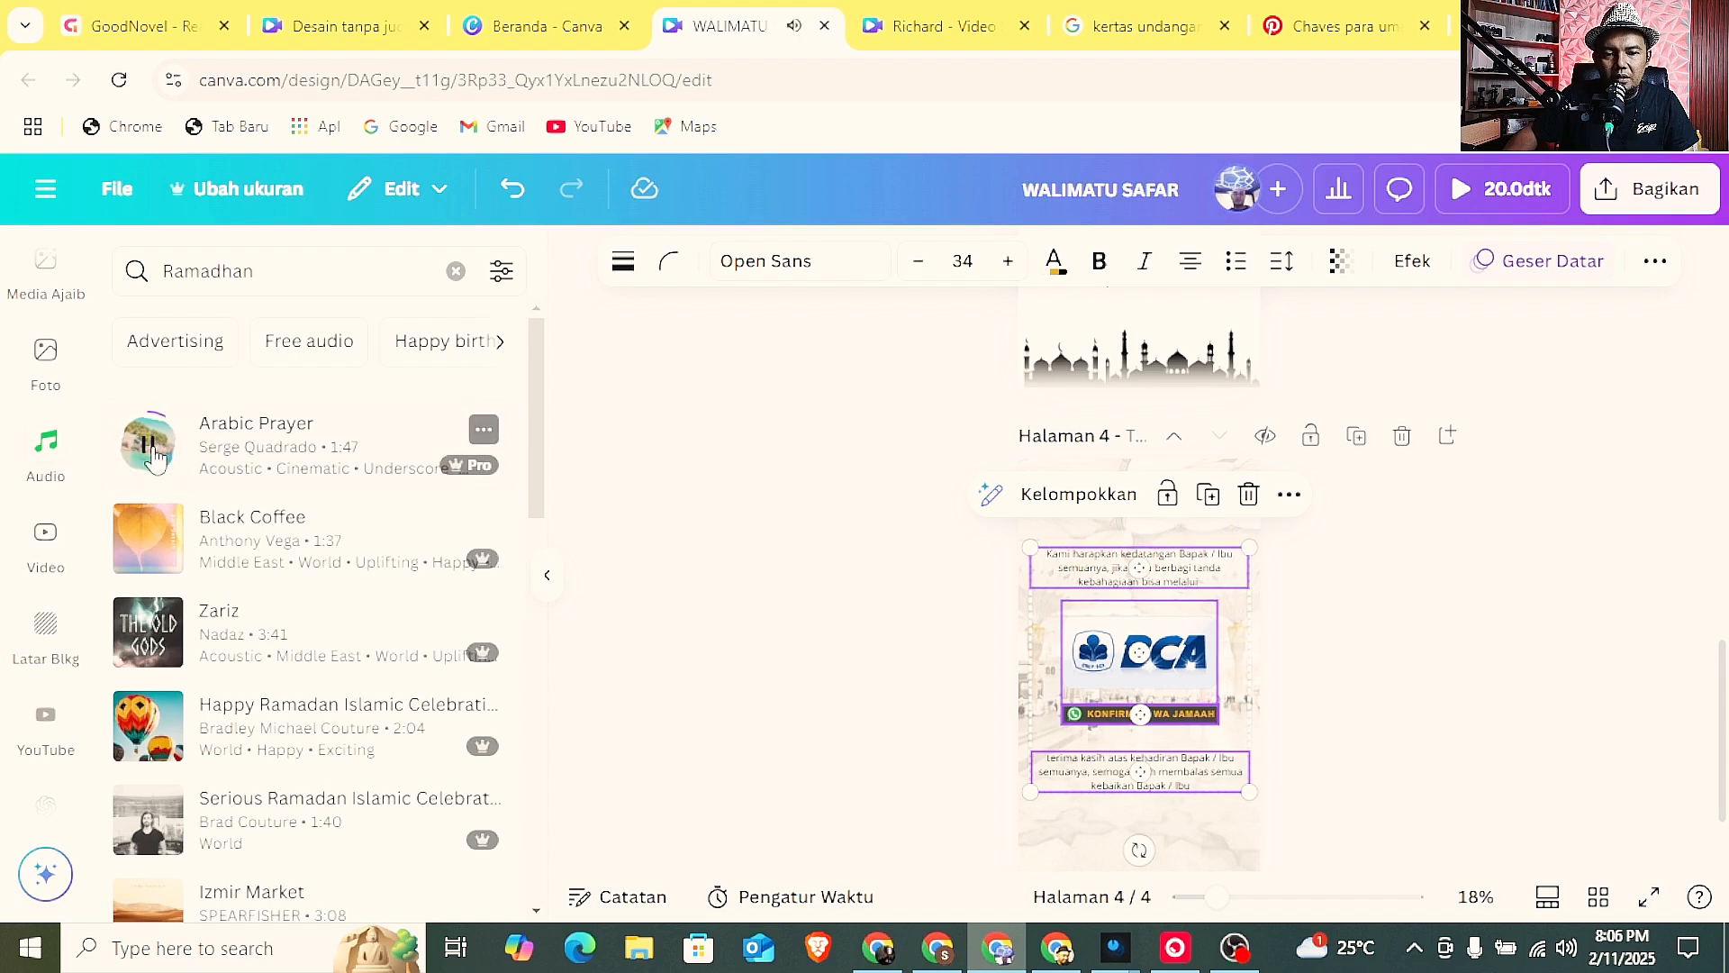
pyautogui.scroll(-5, 157, 559)
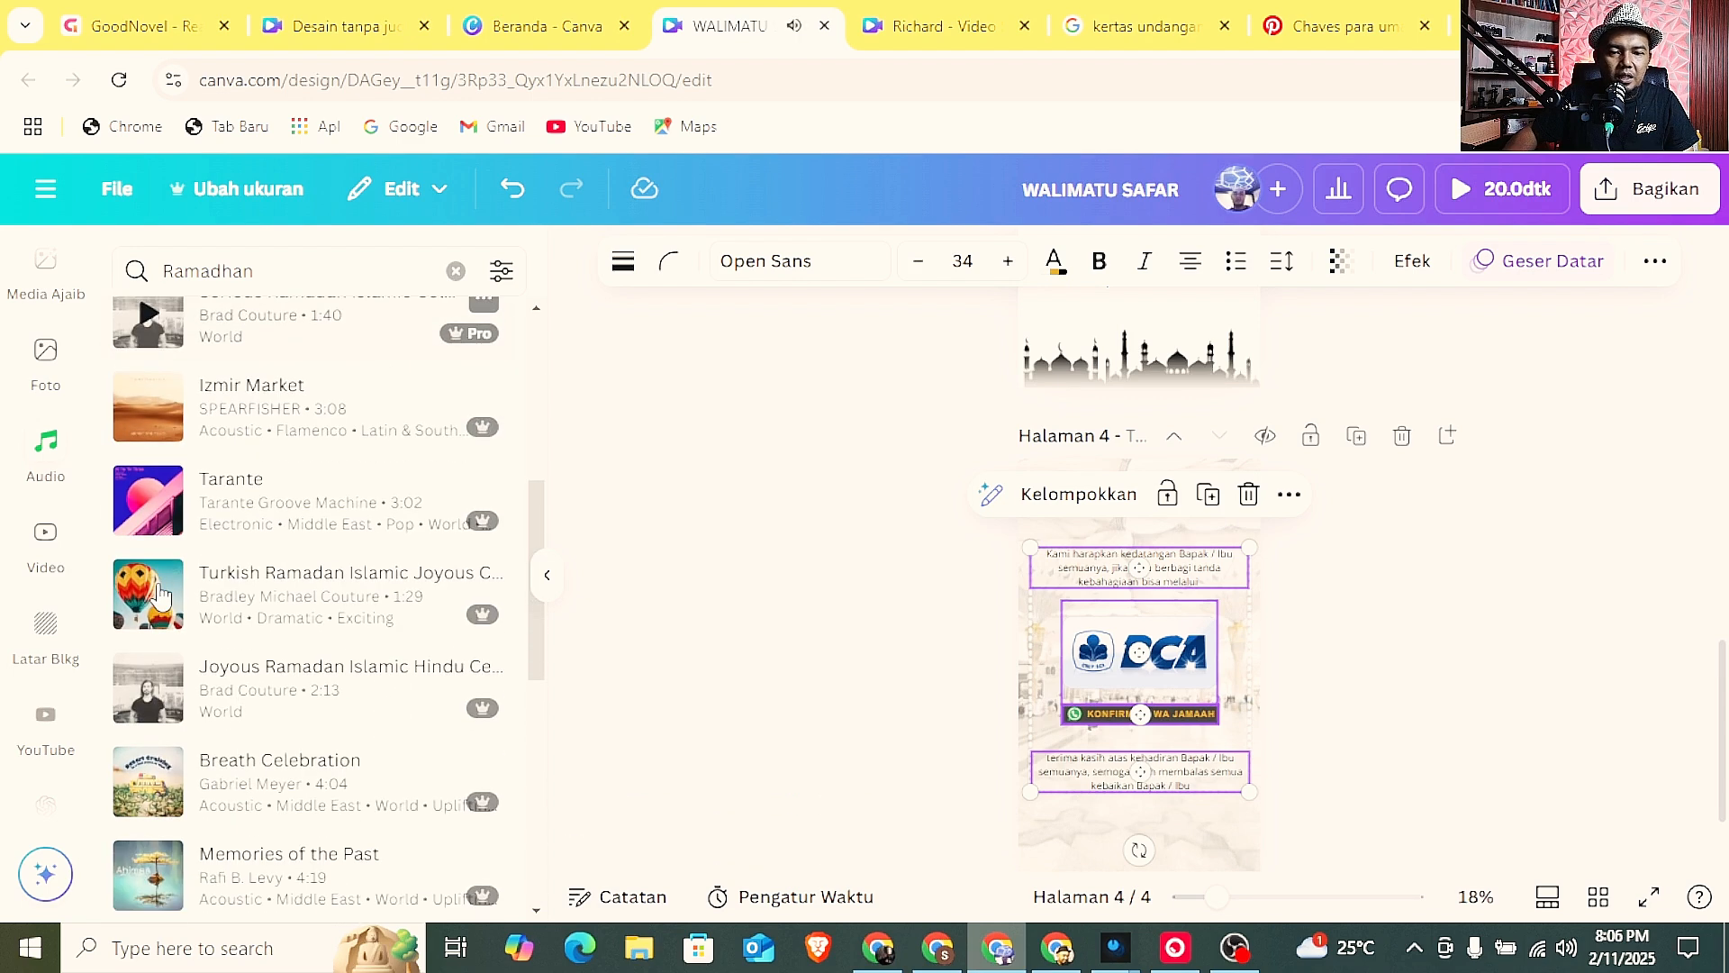
pyautogui.click(157, 594)
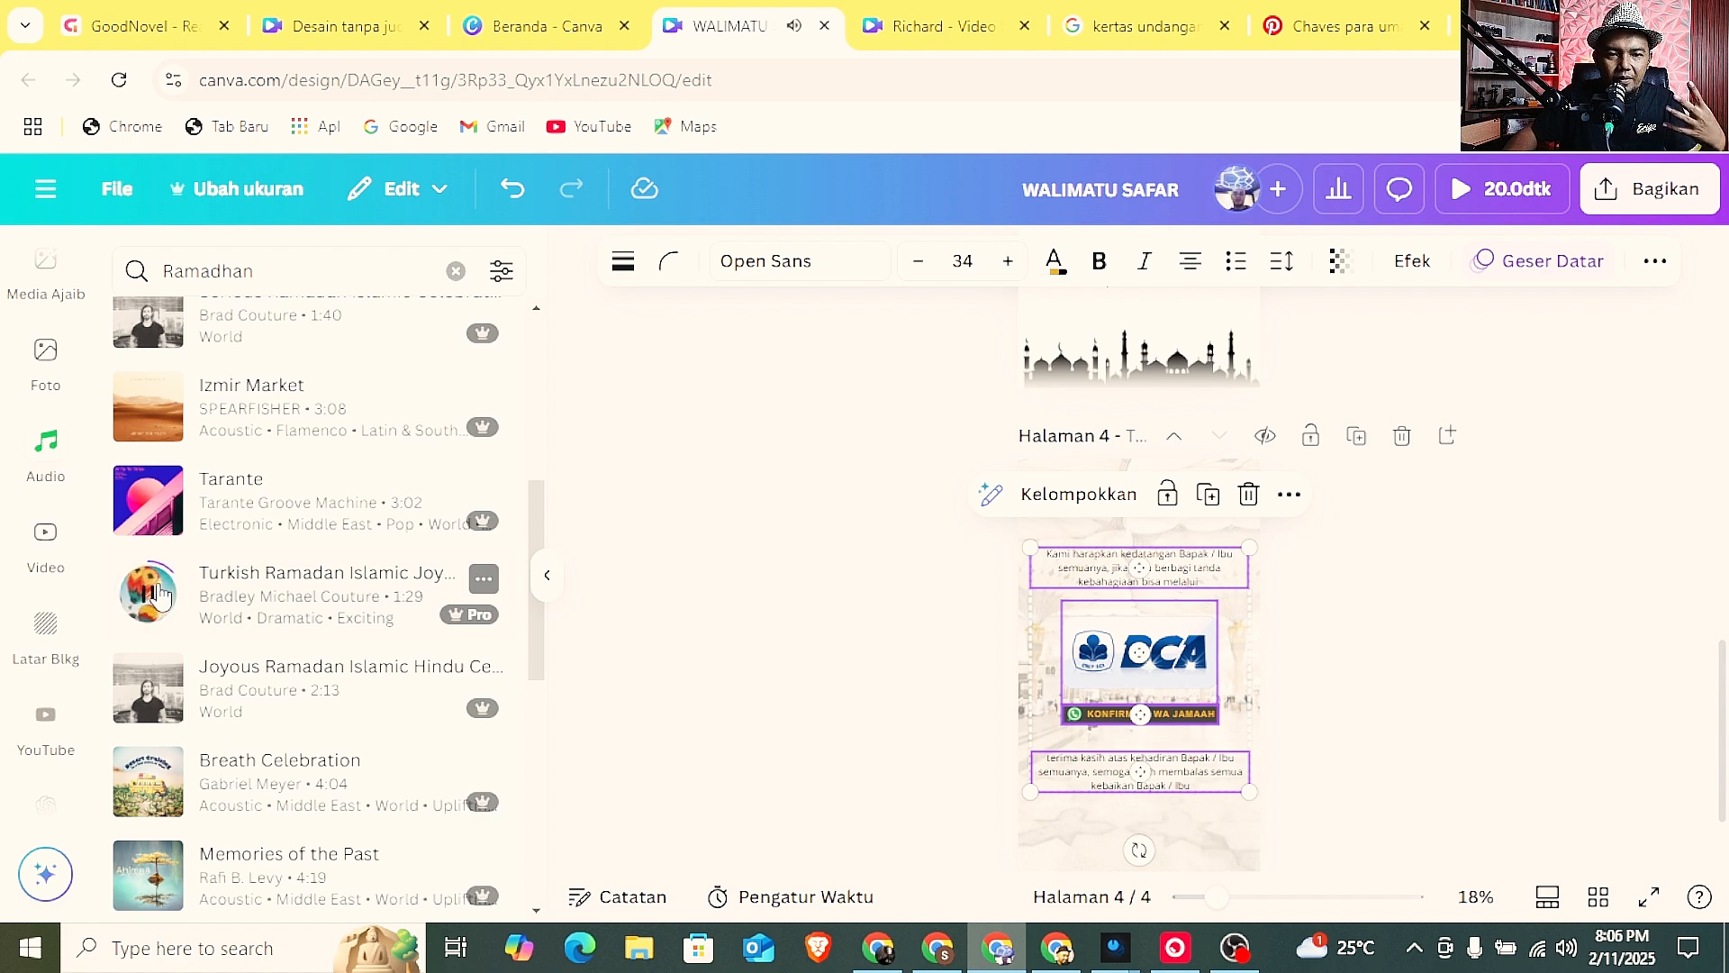
pyautogui.click(158, 595)
pyautogui.scroll(-2, 590, 590)
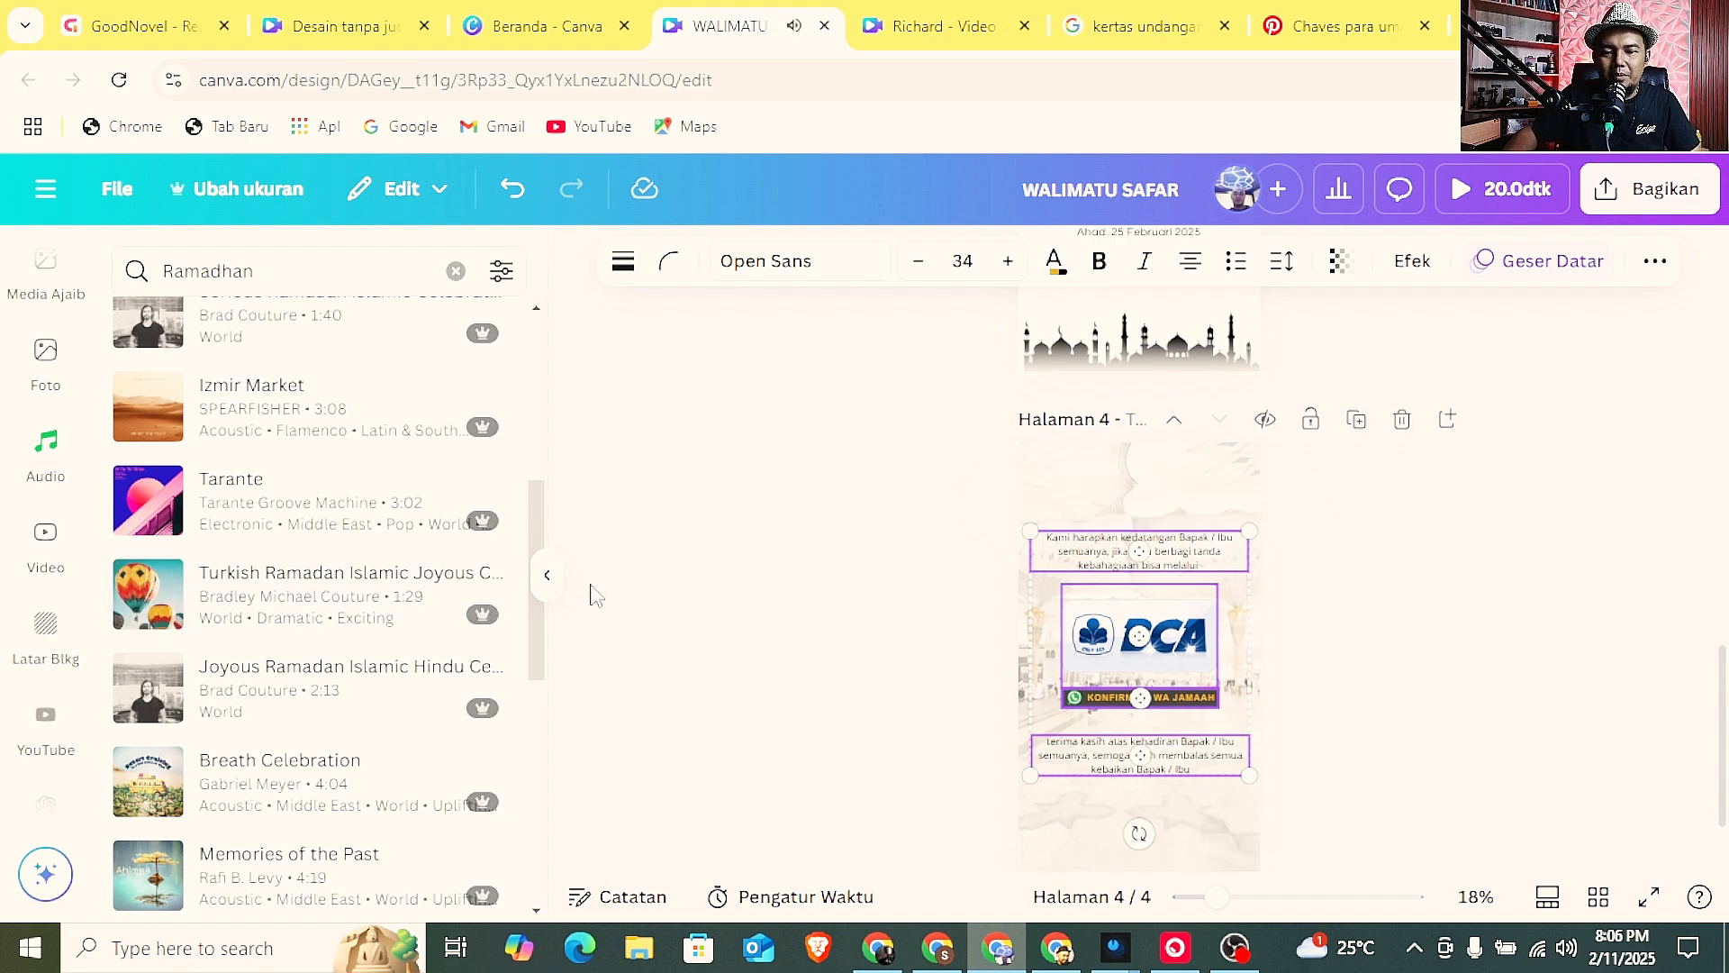
pyautogui.moveTo(230, 605); pyautogui.dragTo(670, 815)
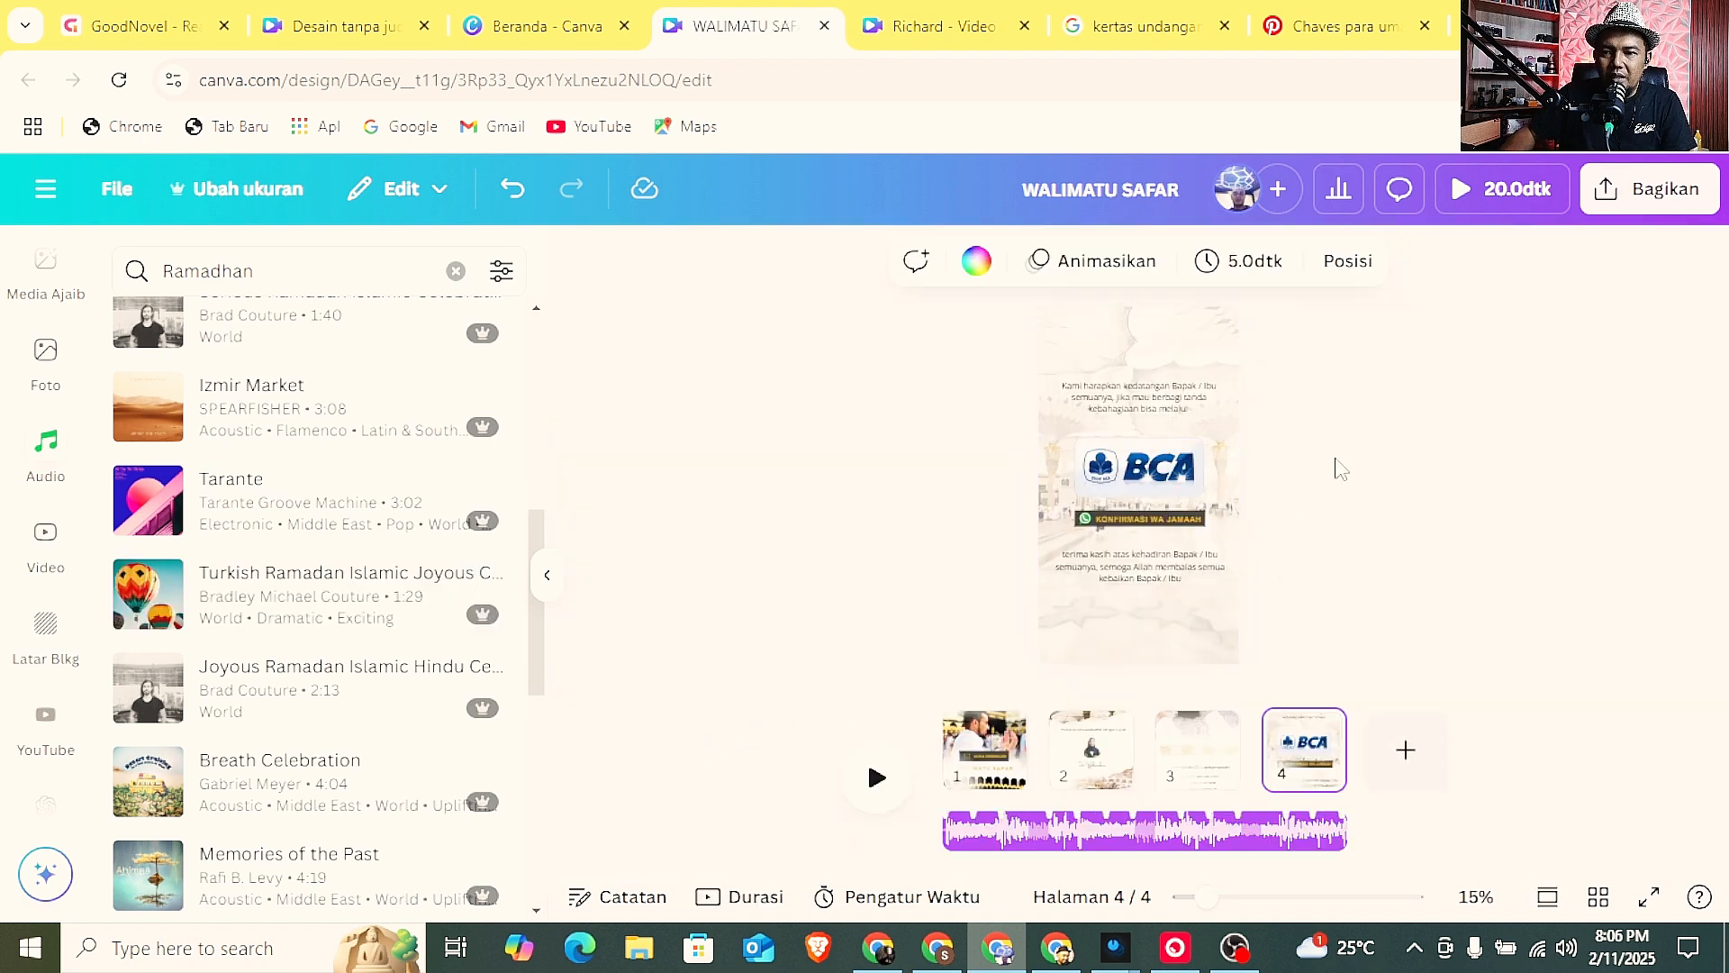
# Play the invitation preview to check the animations and background music, and close the preview.
pyautogui.scroll(1, 1342, 470)
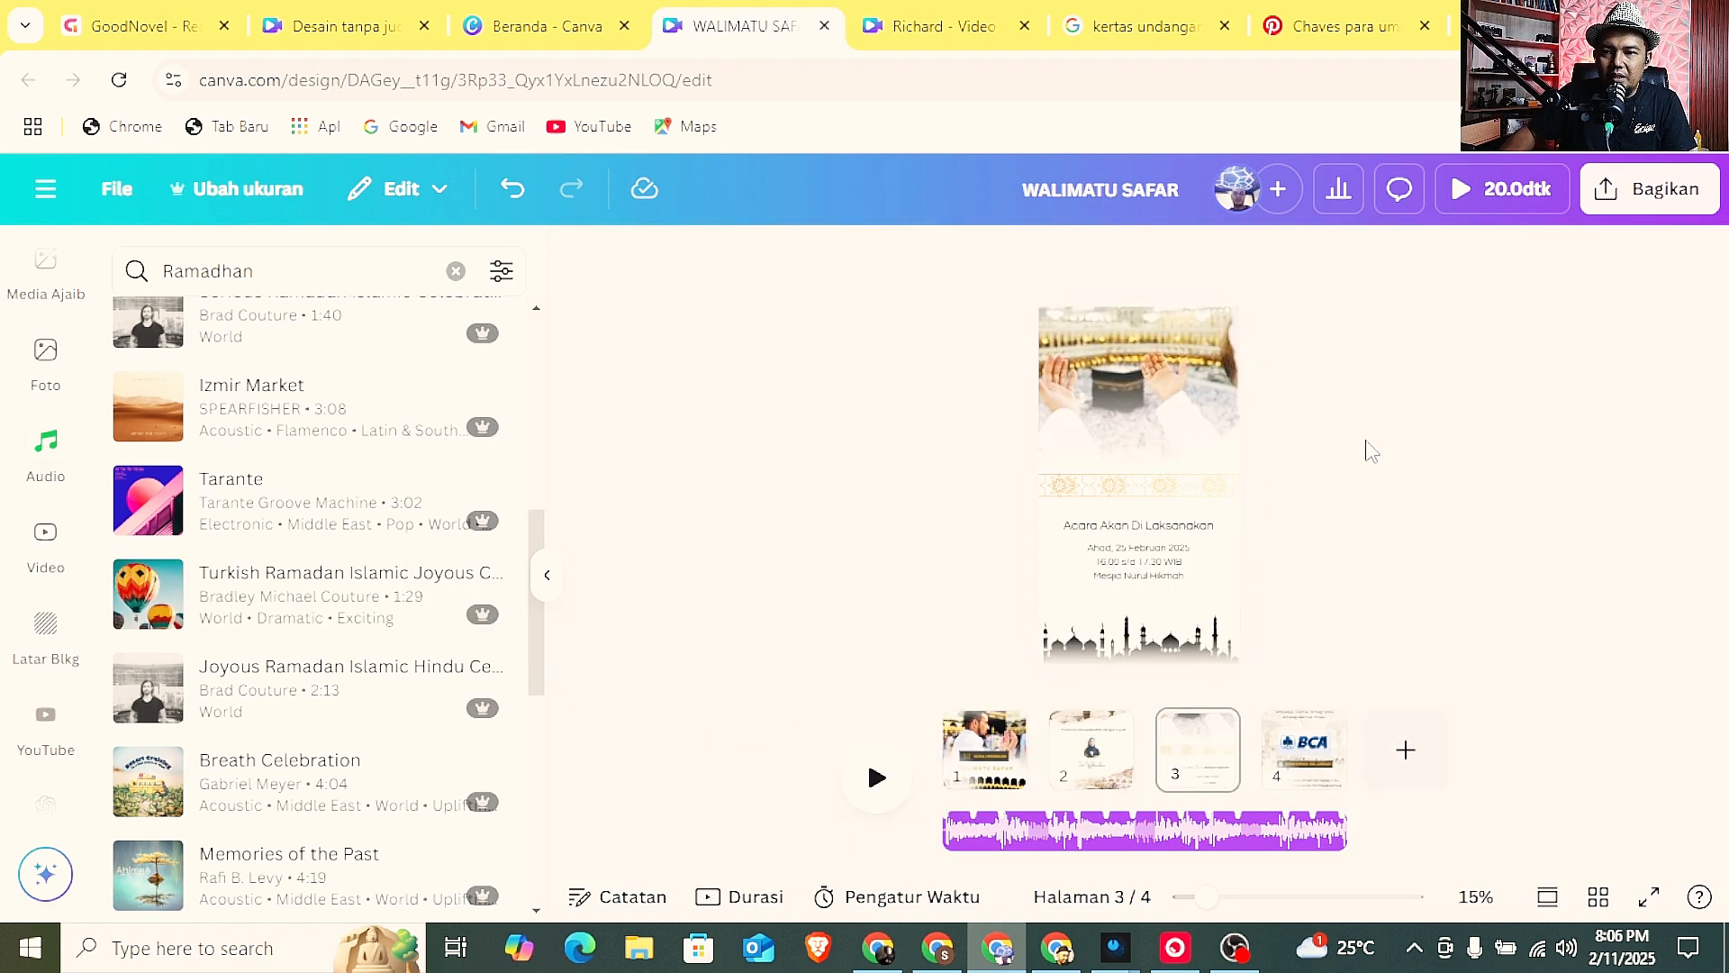
pyautogui.click(1477, 215)
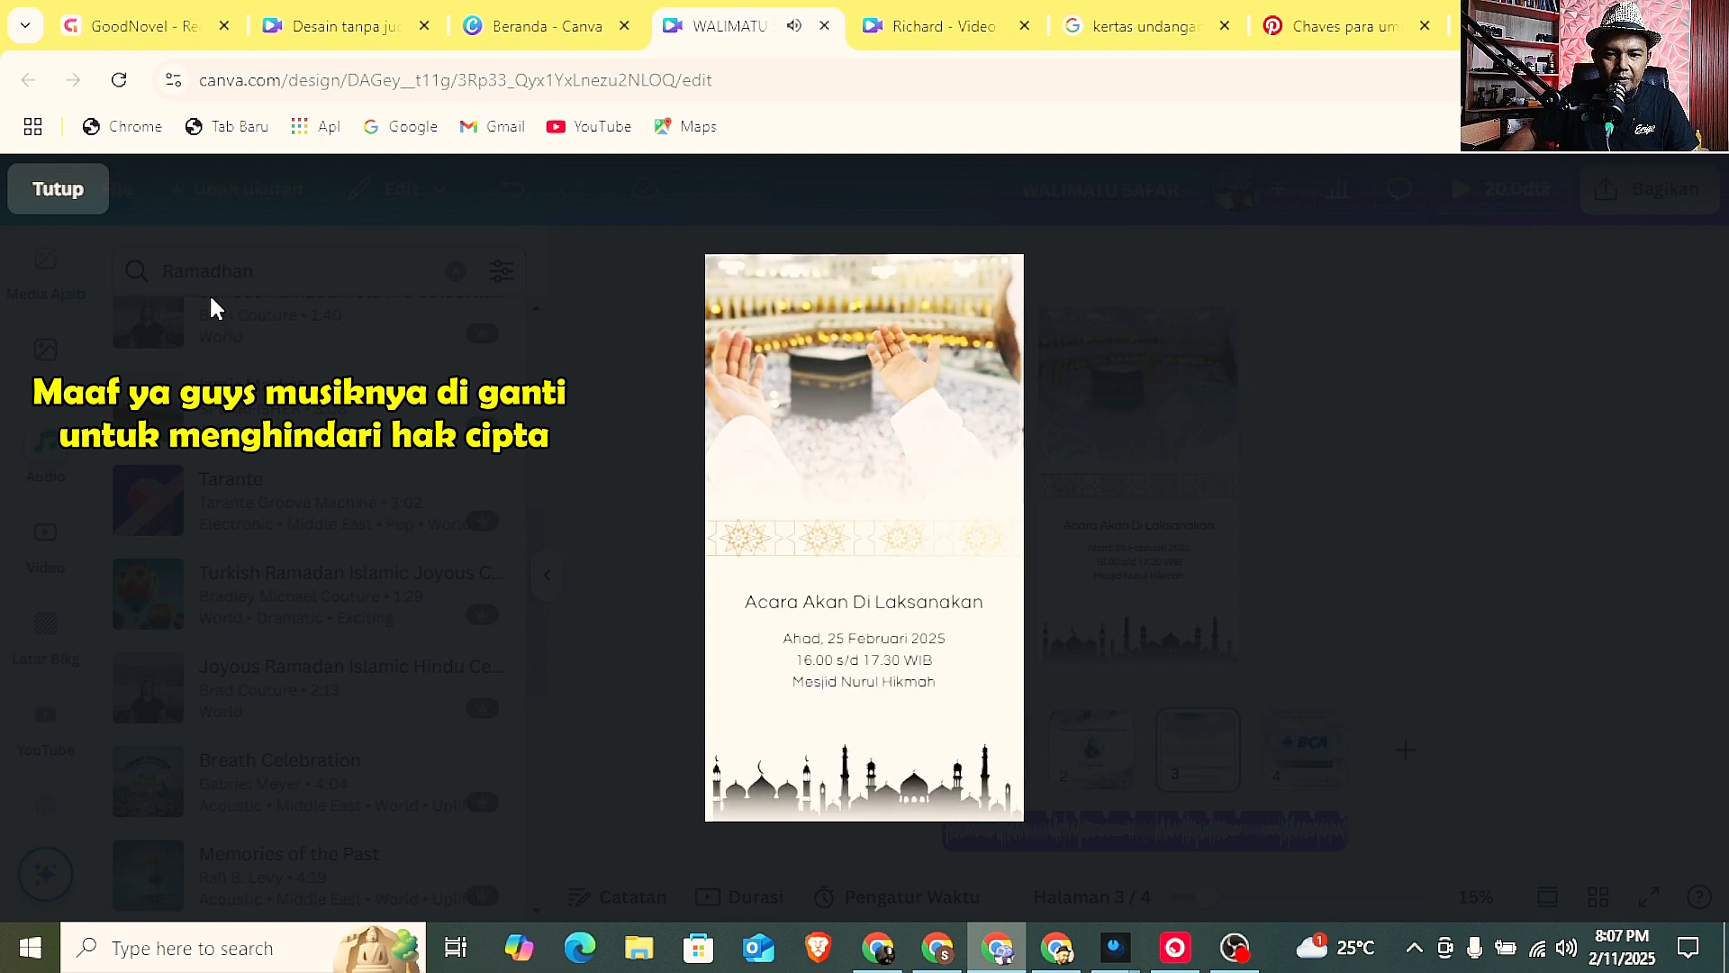
pyautogui.click(72, 200)
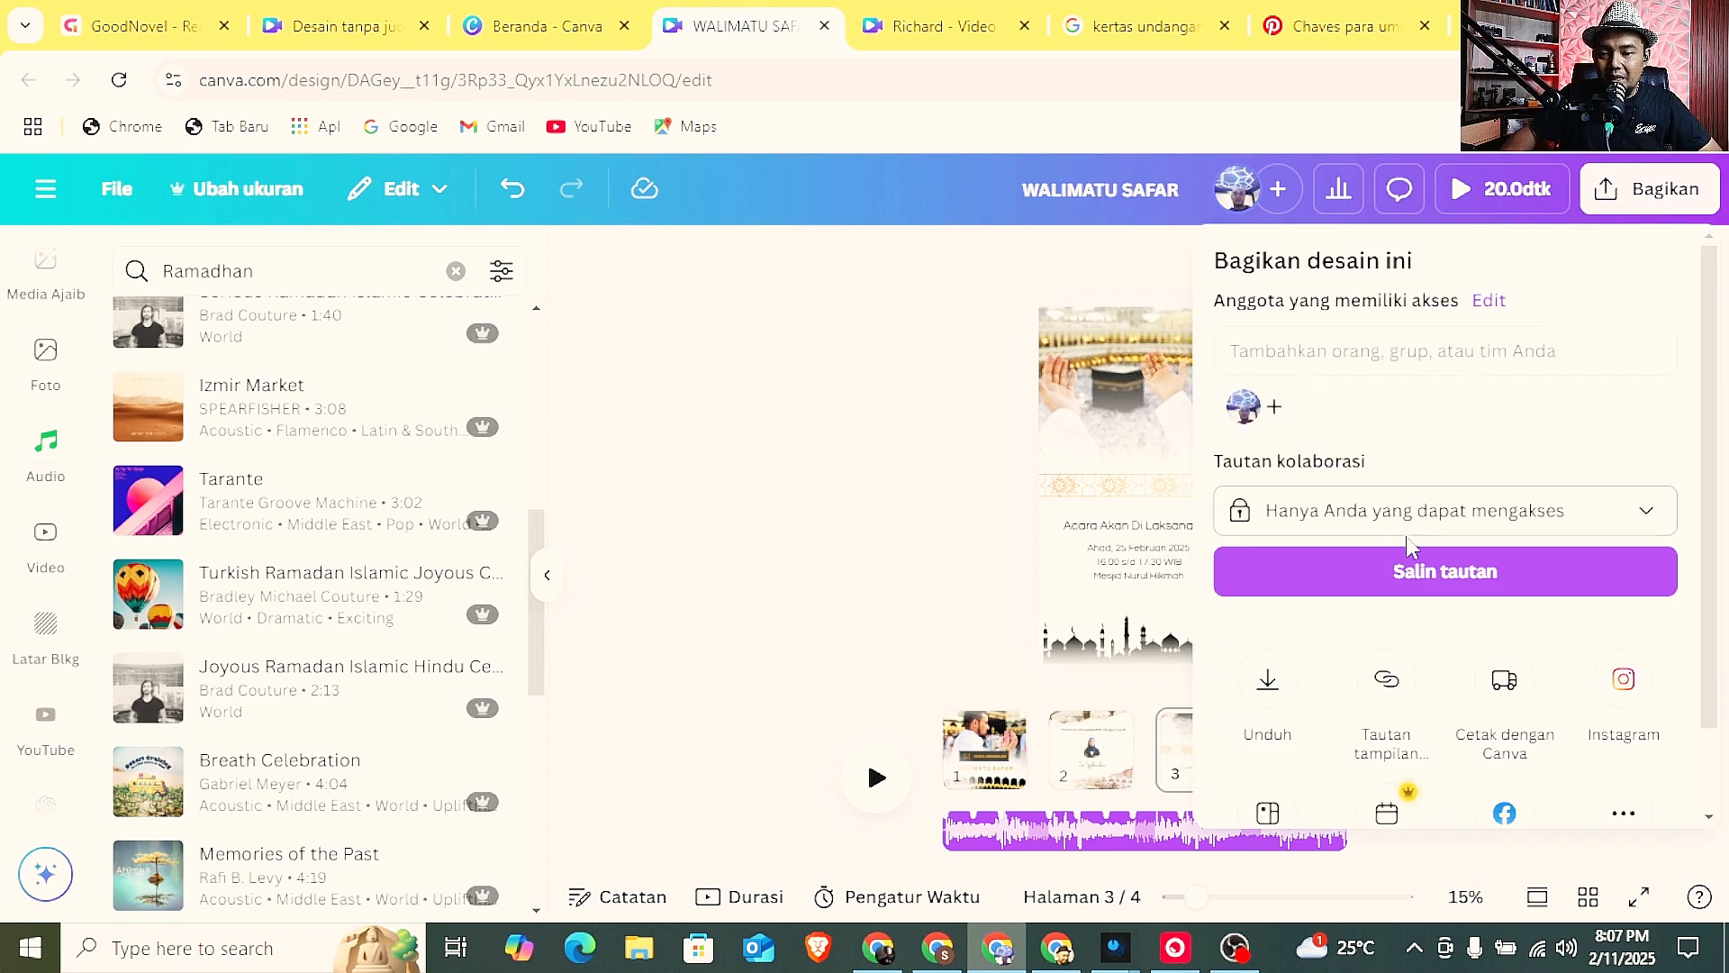
# Examine the full list of publishing options for sharing the invitation and close it.
pyautogui.scroll(-2, 1407, 539)
pyautogui.click(1623, 718)
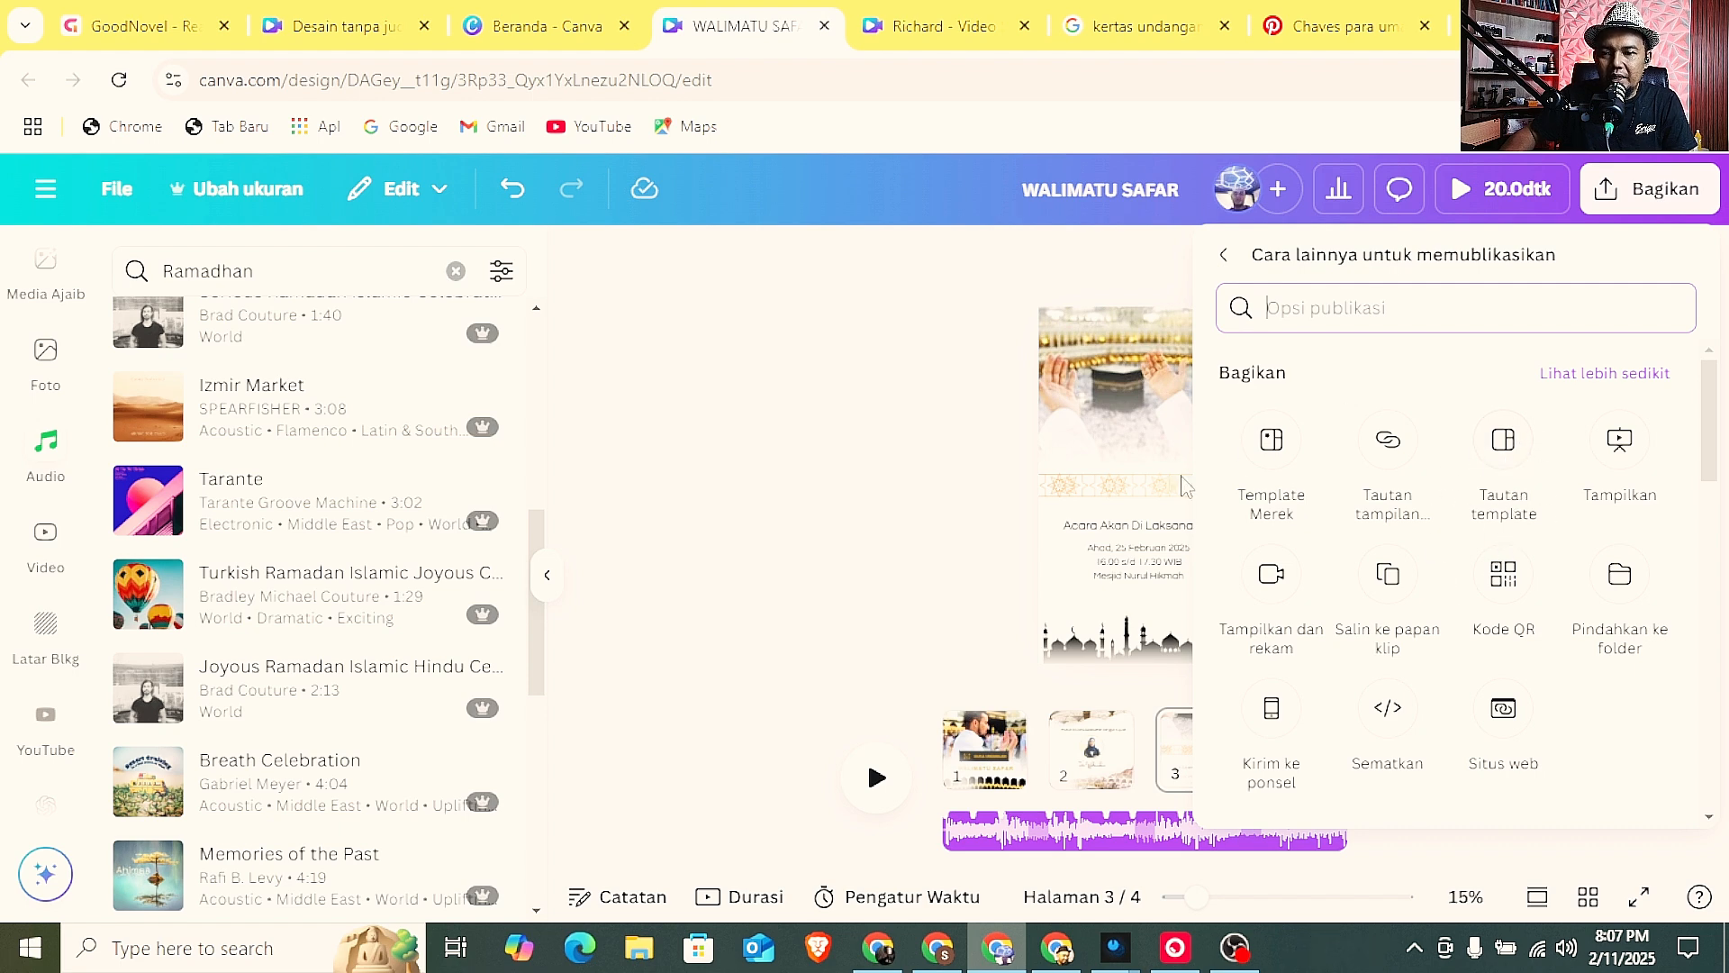
pyautogui.click(921, 442)
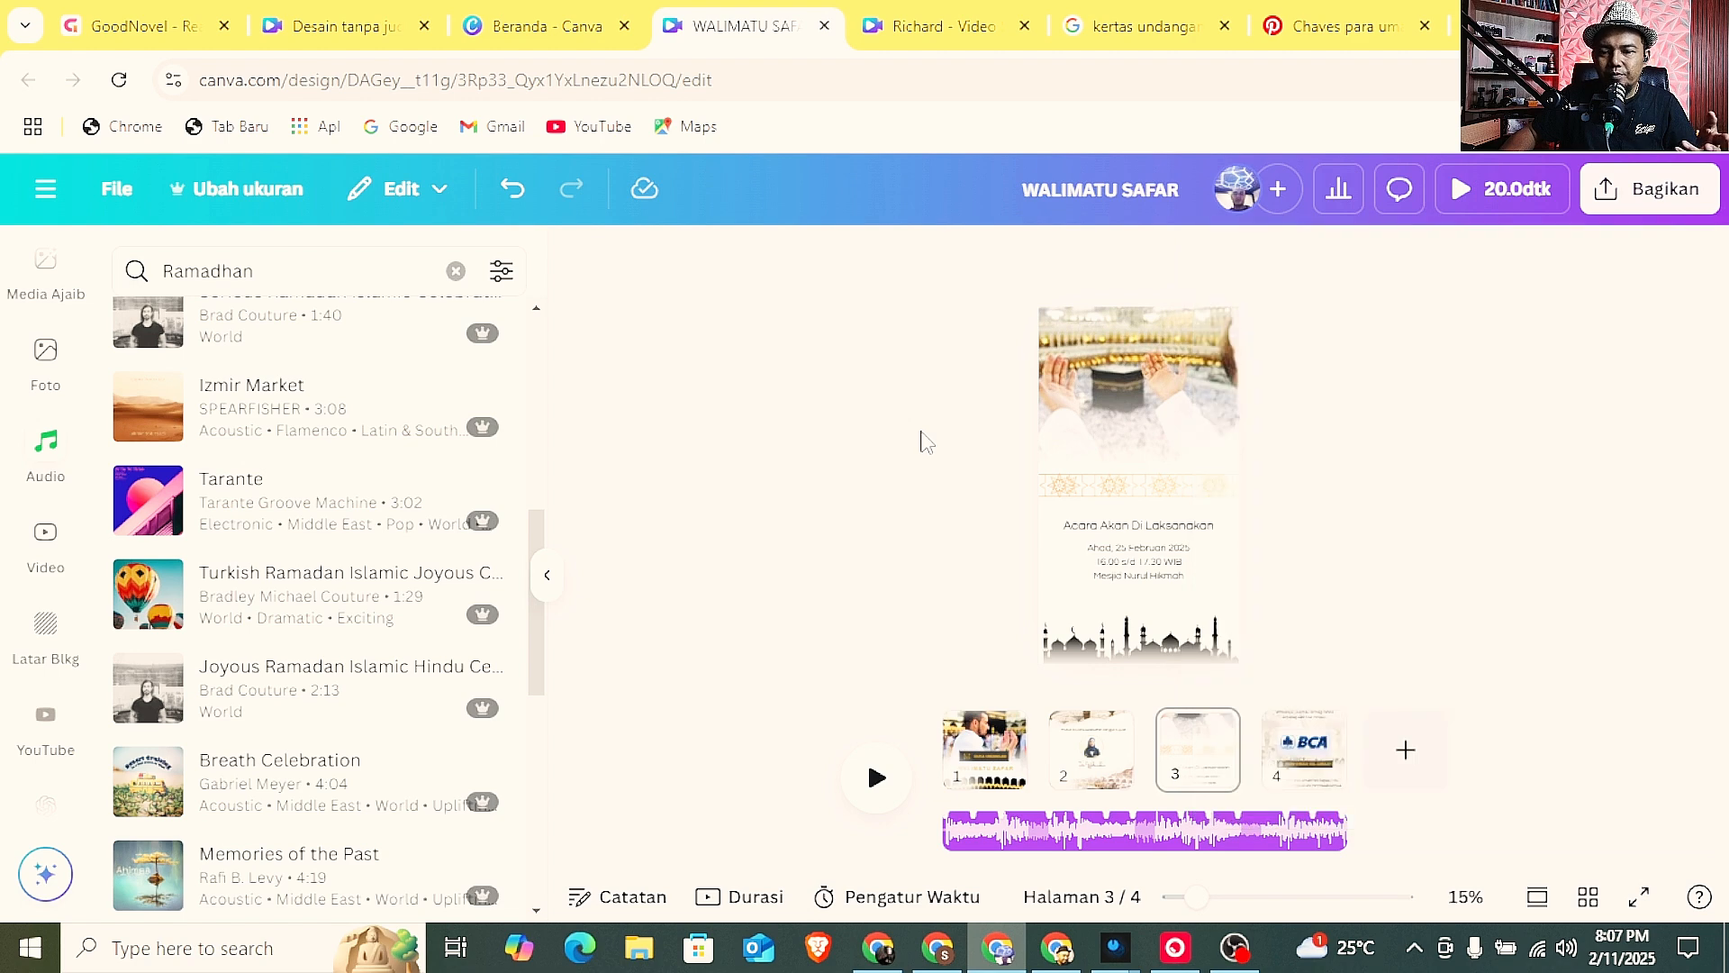
# Return to page 1 and show all the invitation pages in the grid overview.
pyautogui.scroll(5, 1076, 515)
pyautogui.scroll(3, 1080, 518)
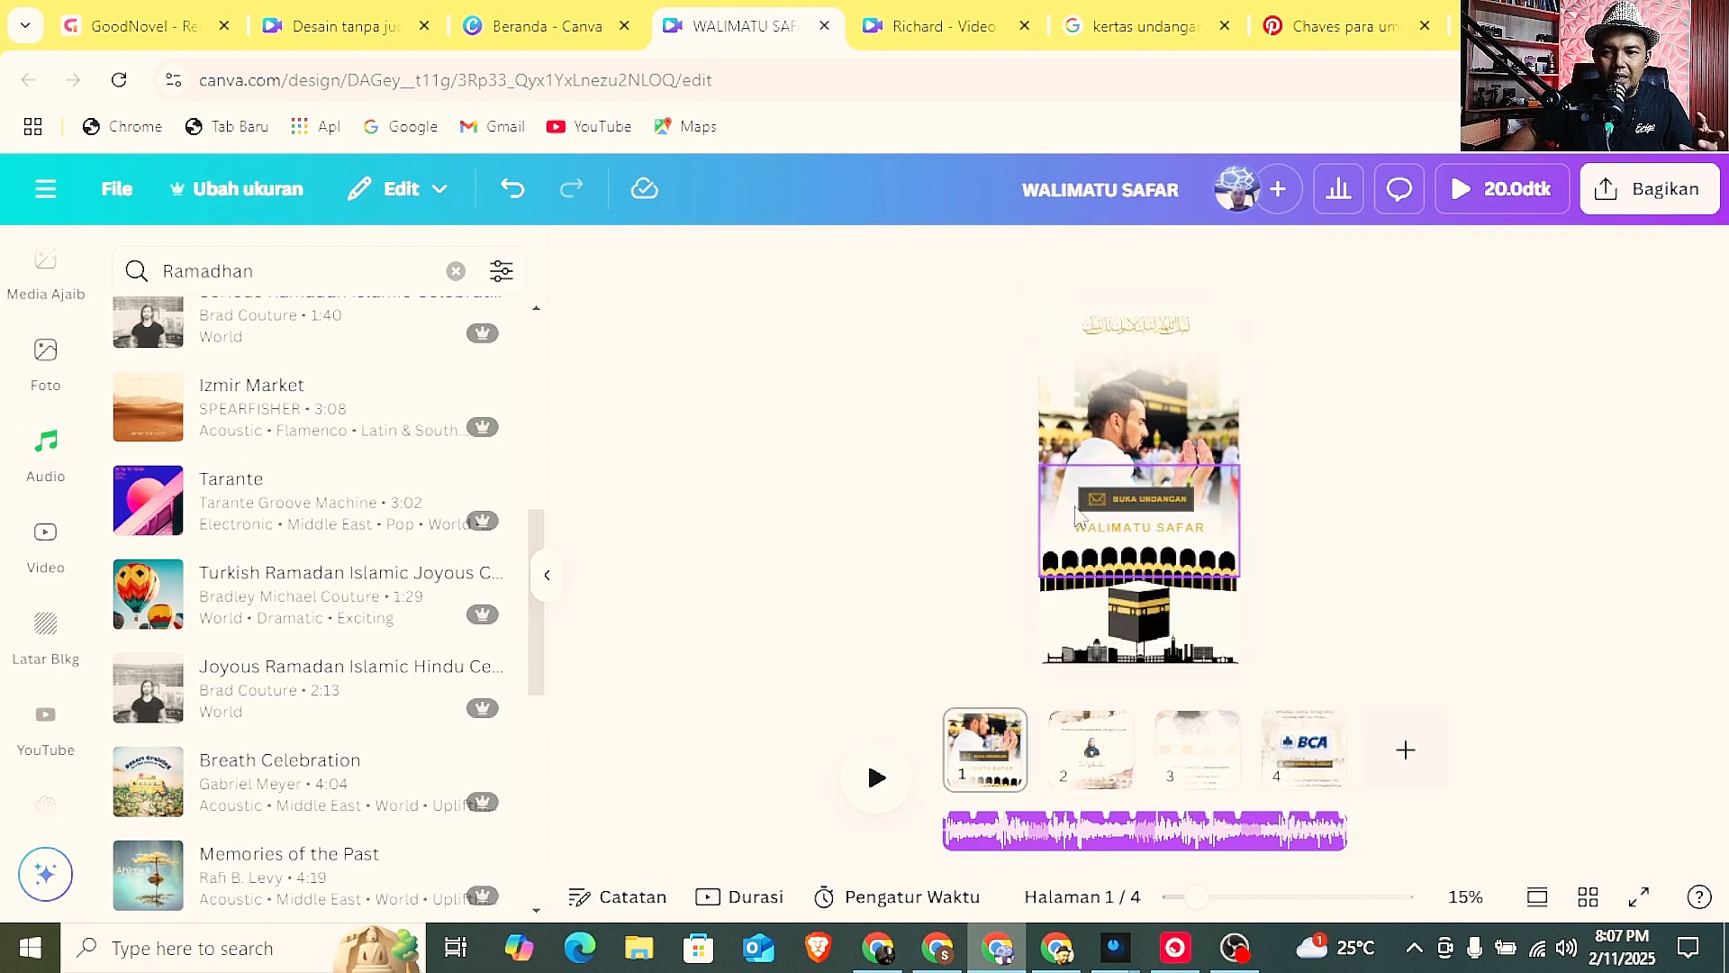
pyautogui.click(1588, 896)
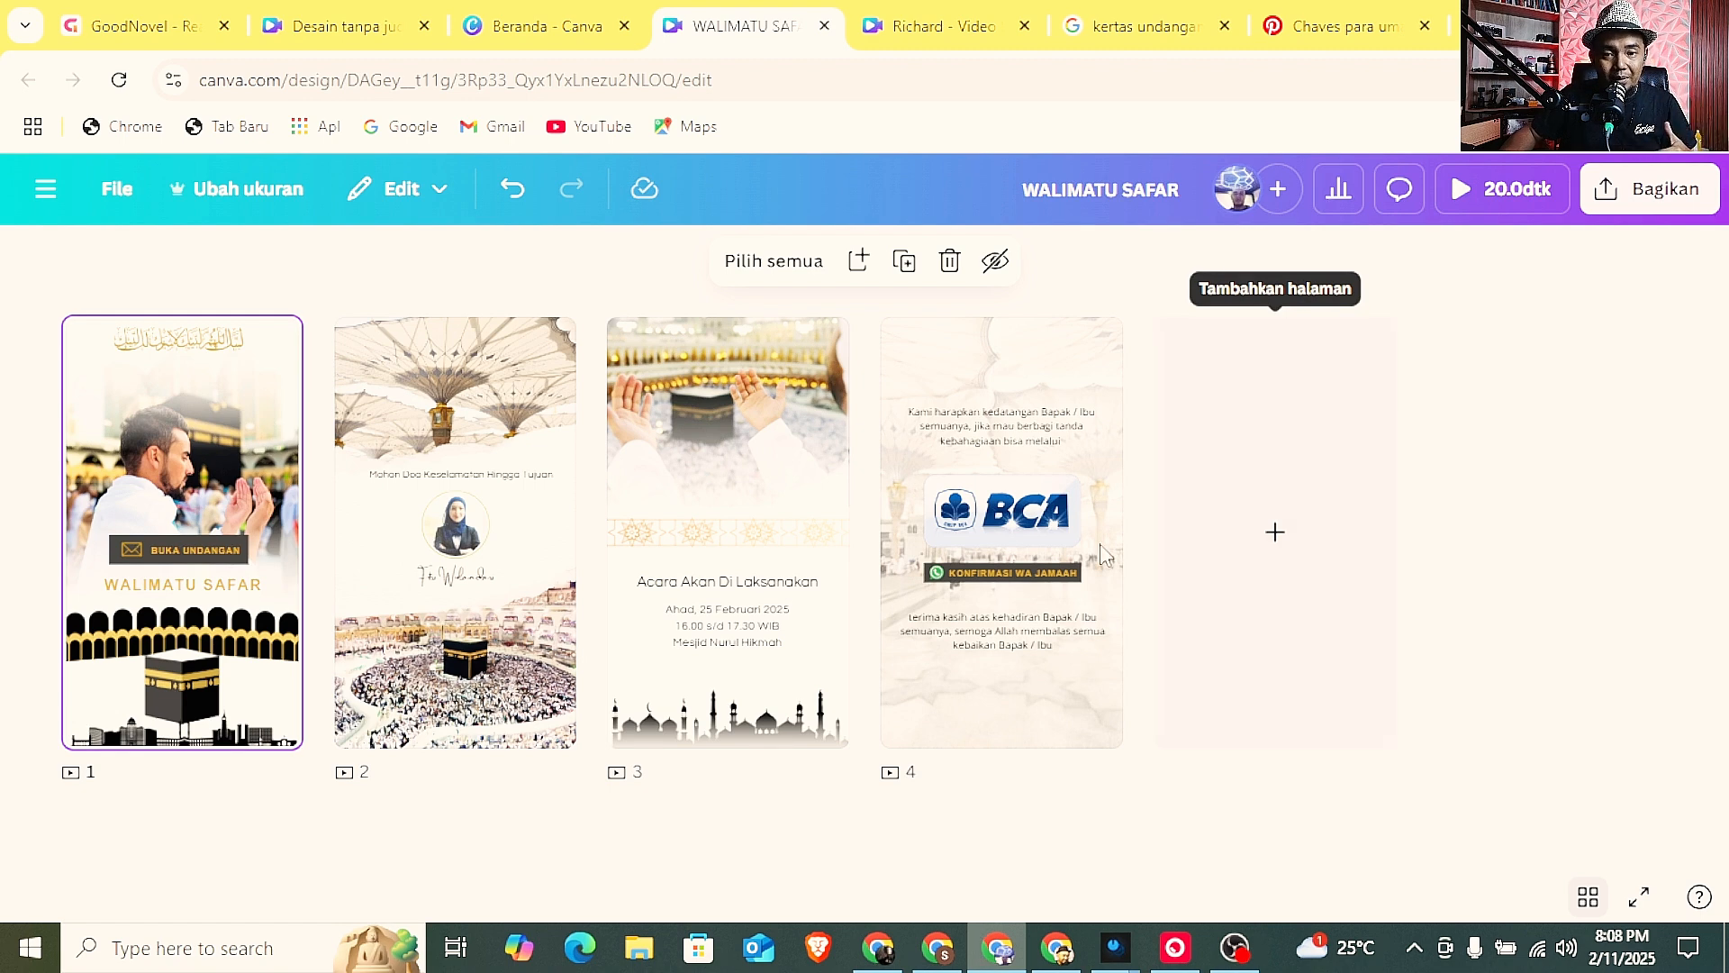
# Switch to the wedding ceremony video design and compare it with the Walimatu Safar page overview.
pyautogui.click(948, 20)
pyautogui.scroll(-1, 1194, 530)
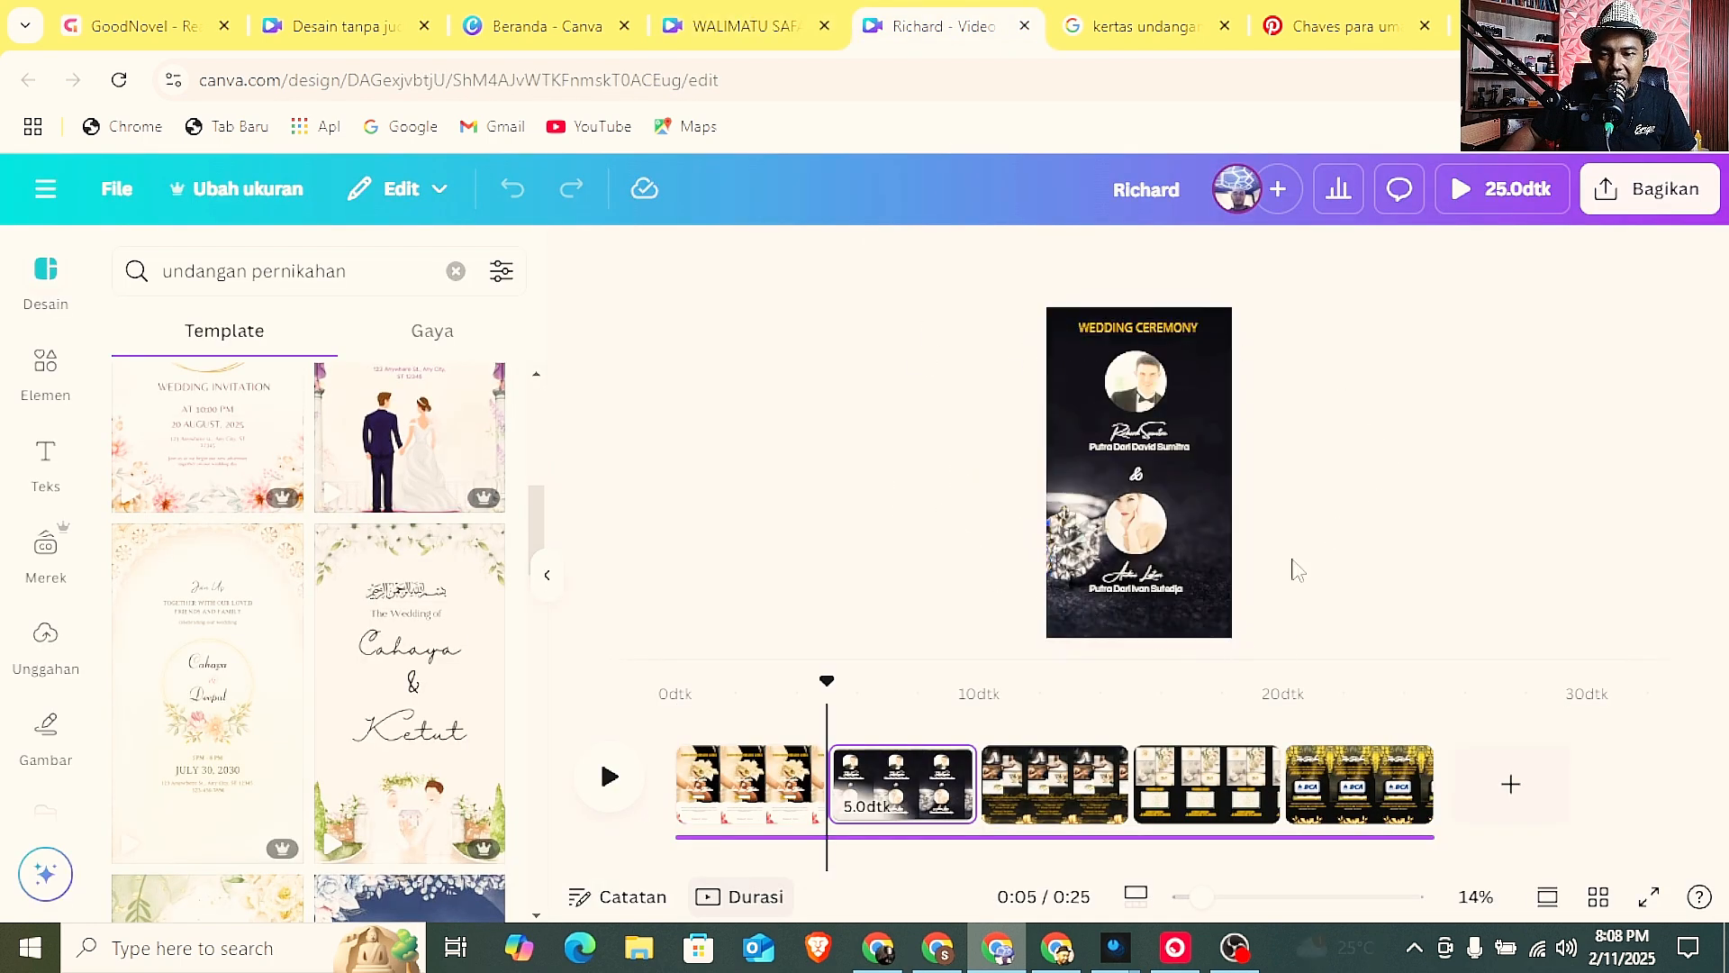
pyautogui.click(749, 27)
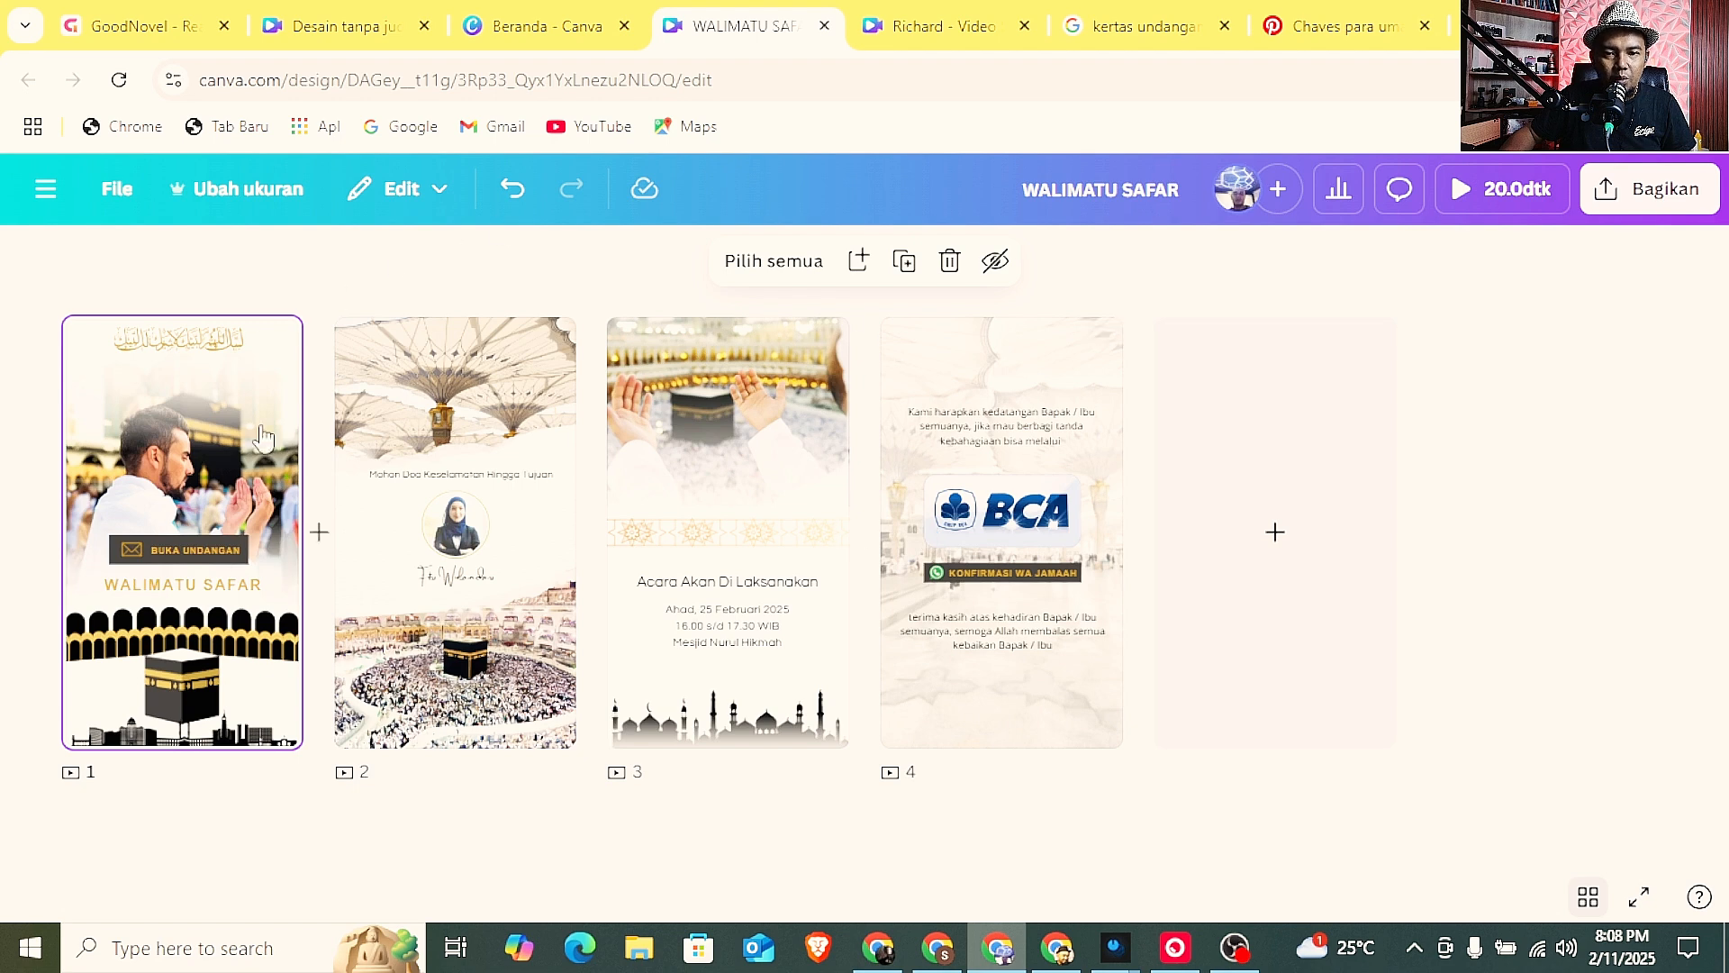
pyautogui.click(905, 36)
# Switch to Pinterest and browse the wedding invitation cards for printed design ideas.
pyautogui.click(1326, 33)
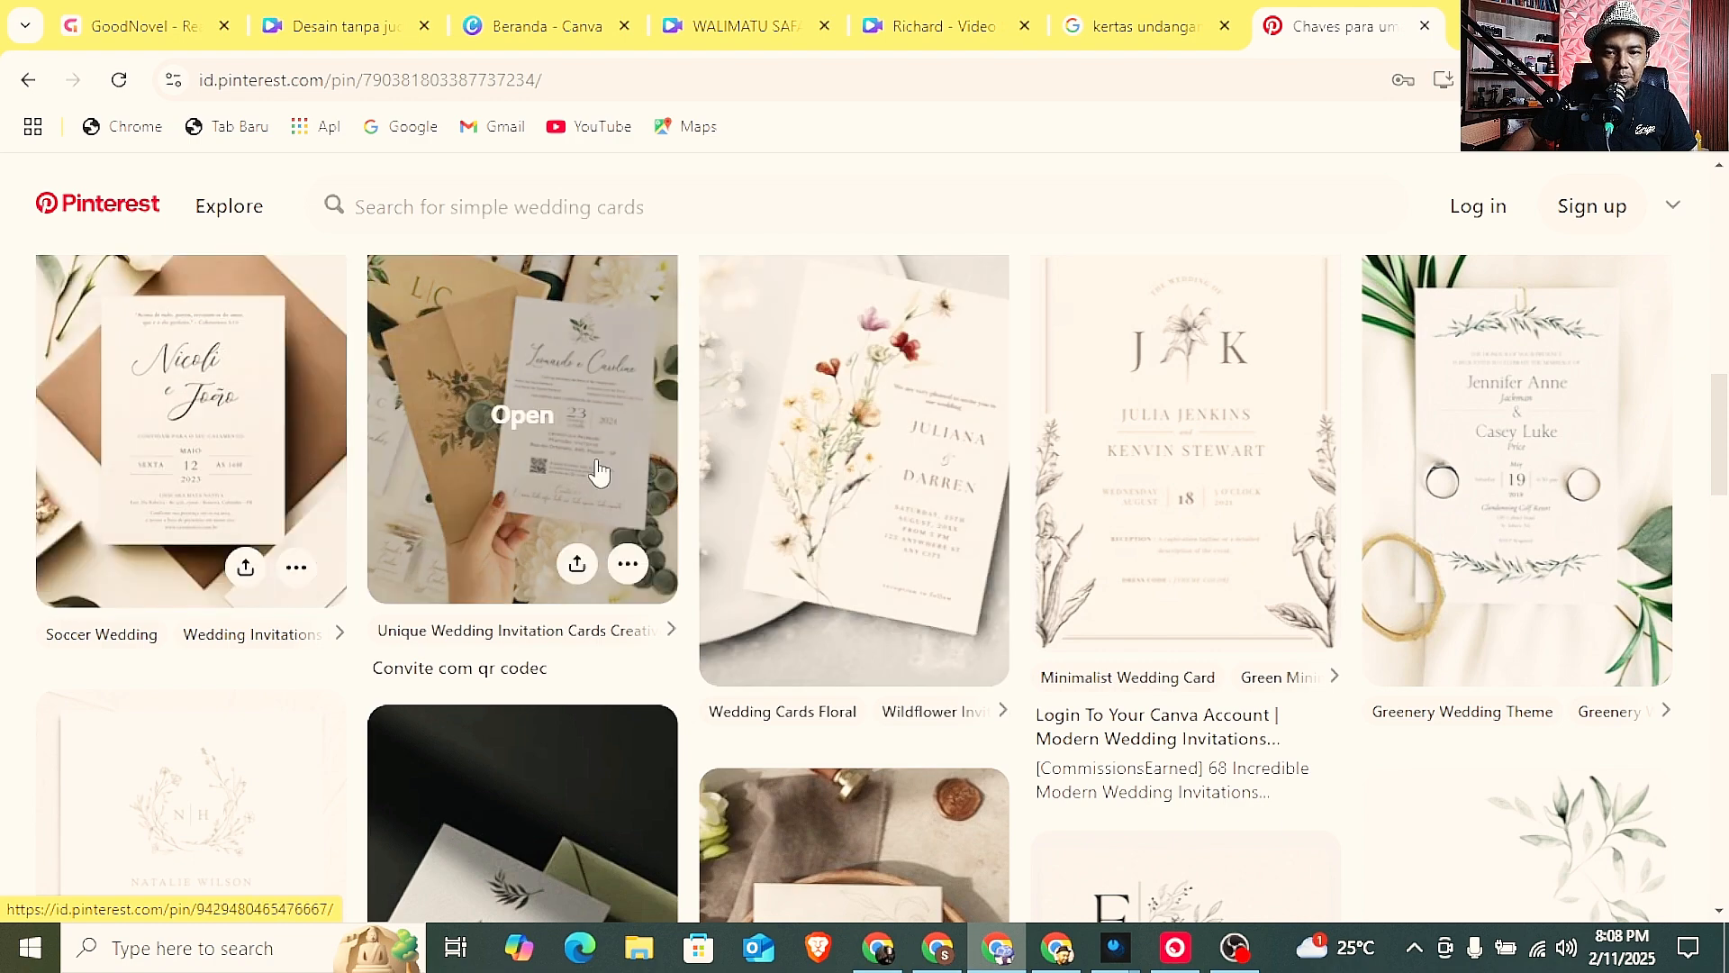
pyautogui.scroll(-2, 1063, 513)
pyautogui.scroll(-2, 1063, 516)
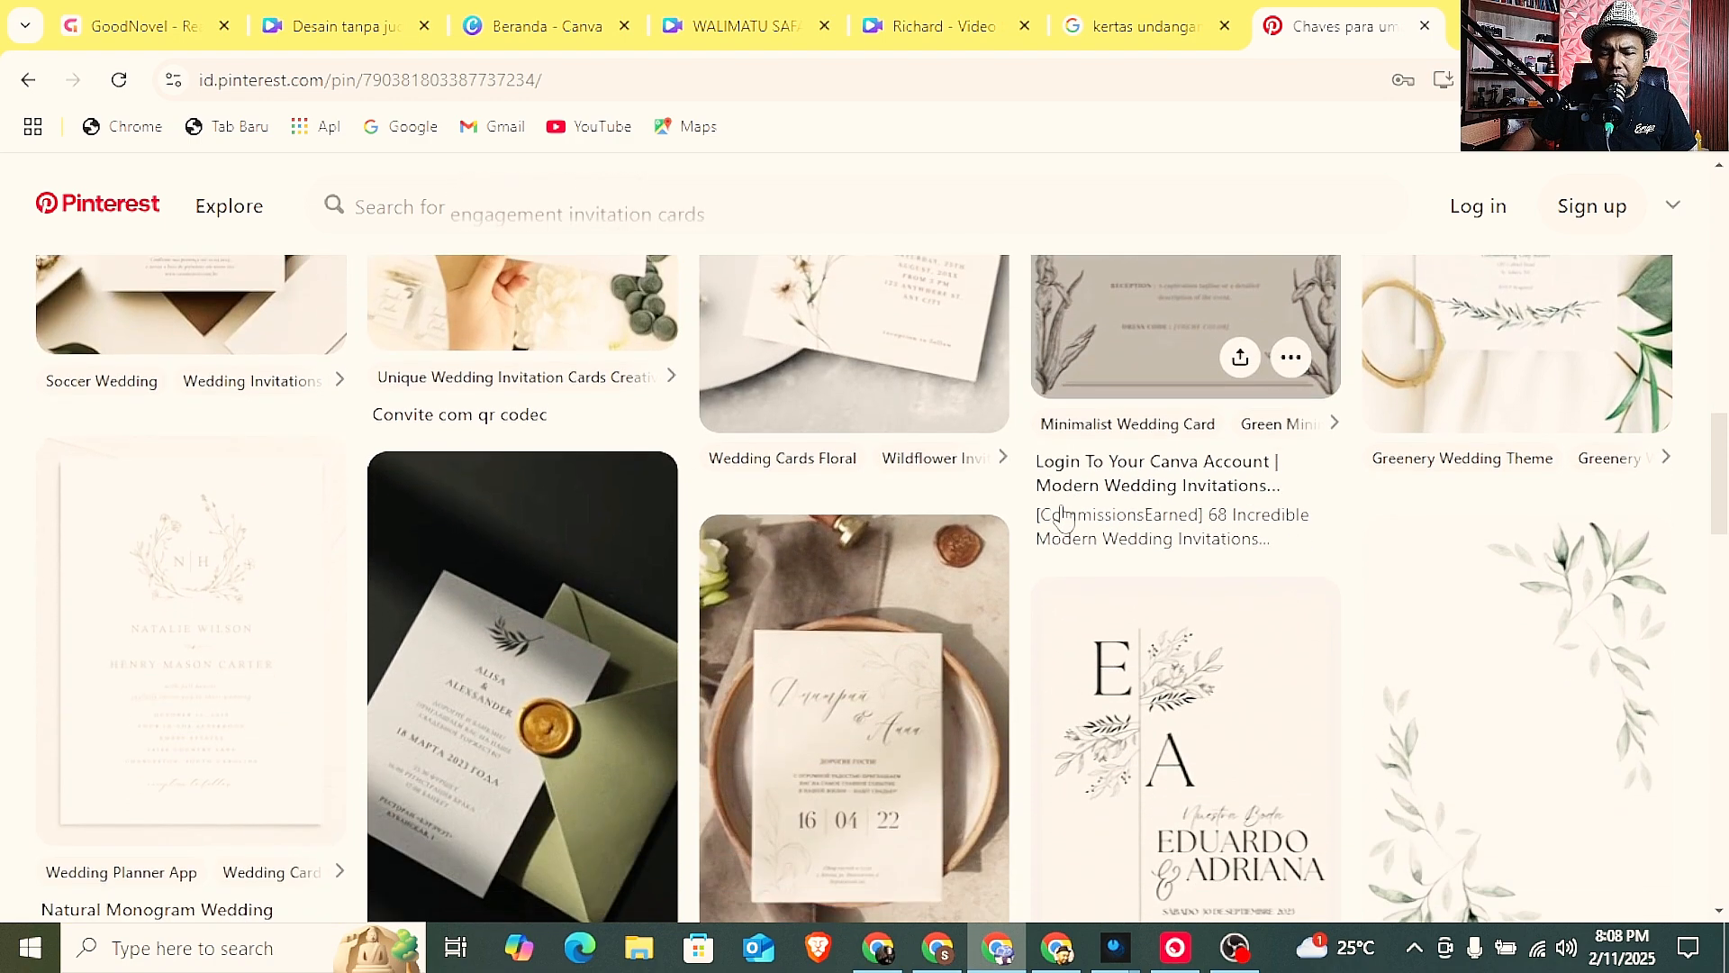
pyautogui.scroll(3, 1042, 575)
pyautogui.scroll(3, 1042, 575)
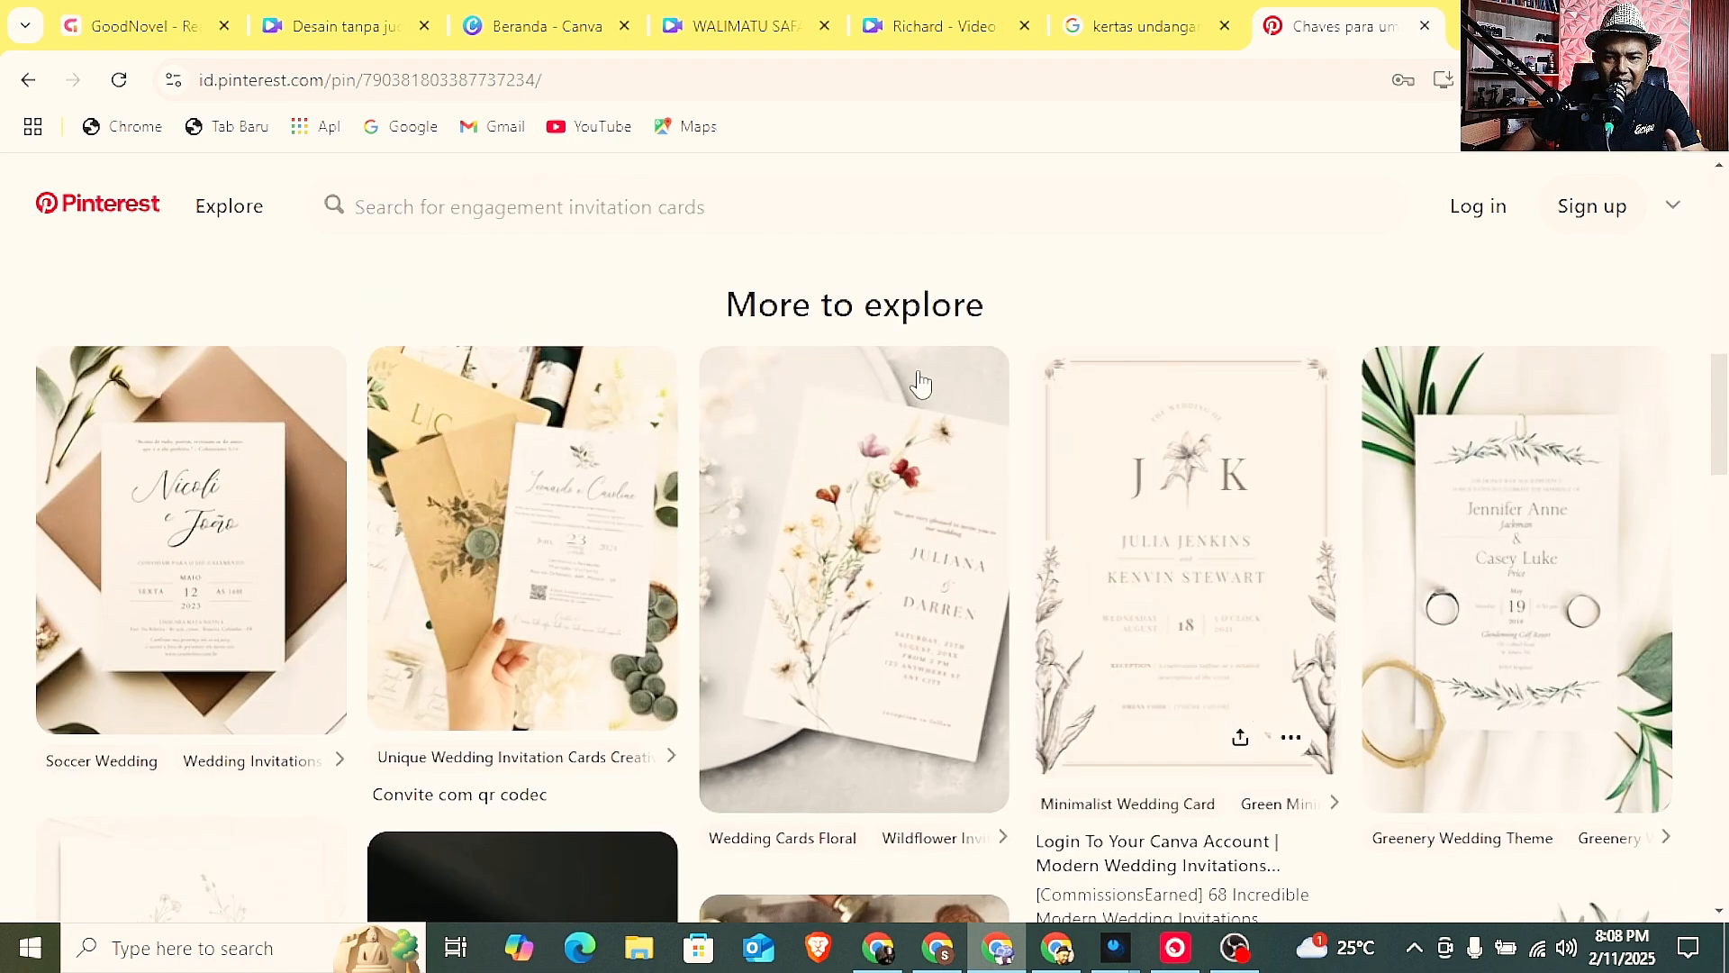
# Compare the Walimatu Safar pages and the wedding video design with the invitation cards on Pinterest.
pyautogui.click(712, 19)
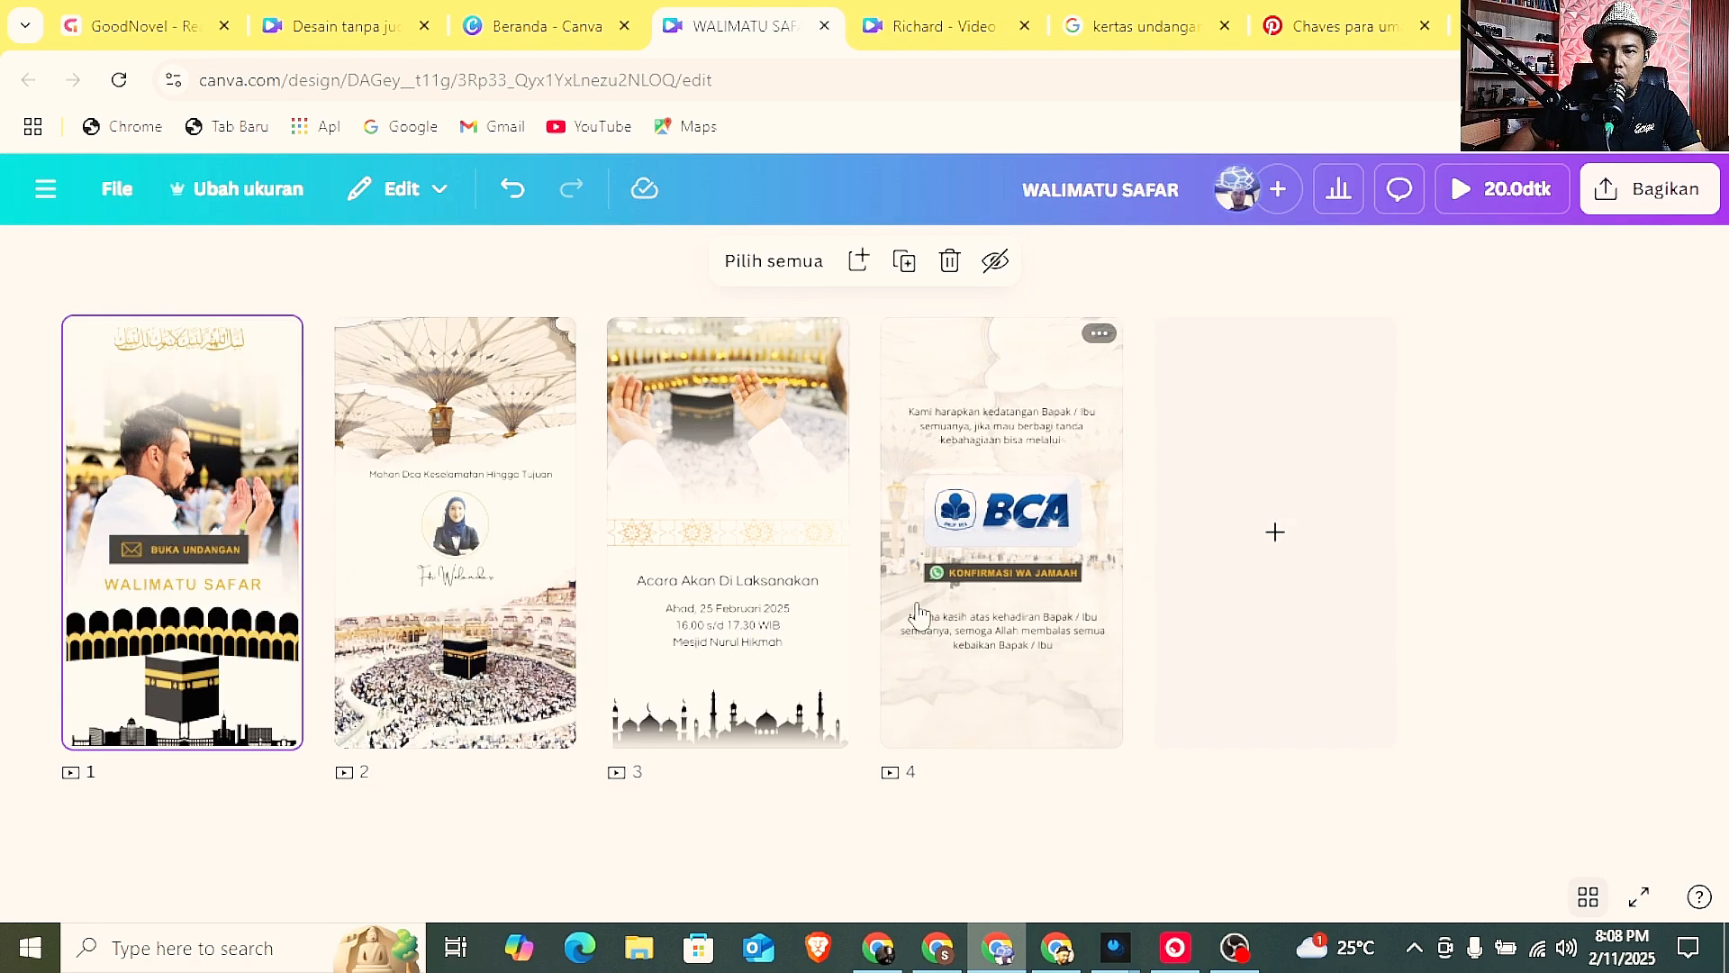
pyautogui.click(1329, 30)
pyautogui.scroll(-1, 452, 595)
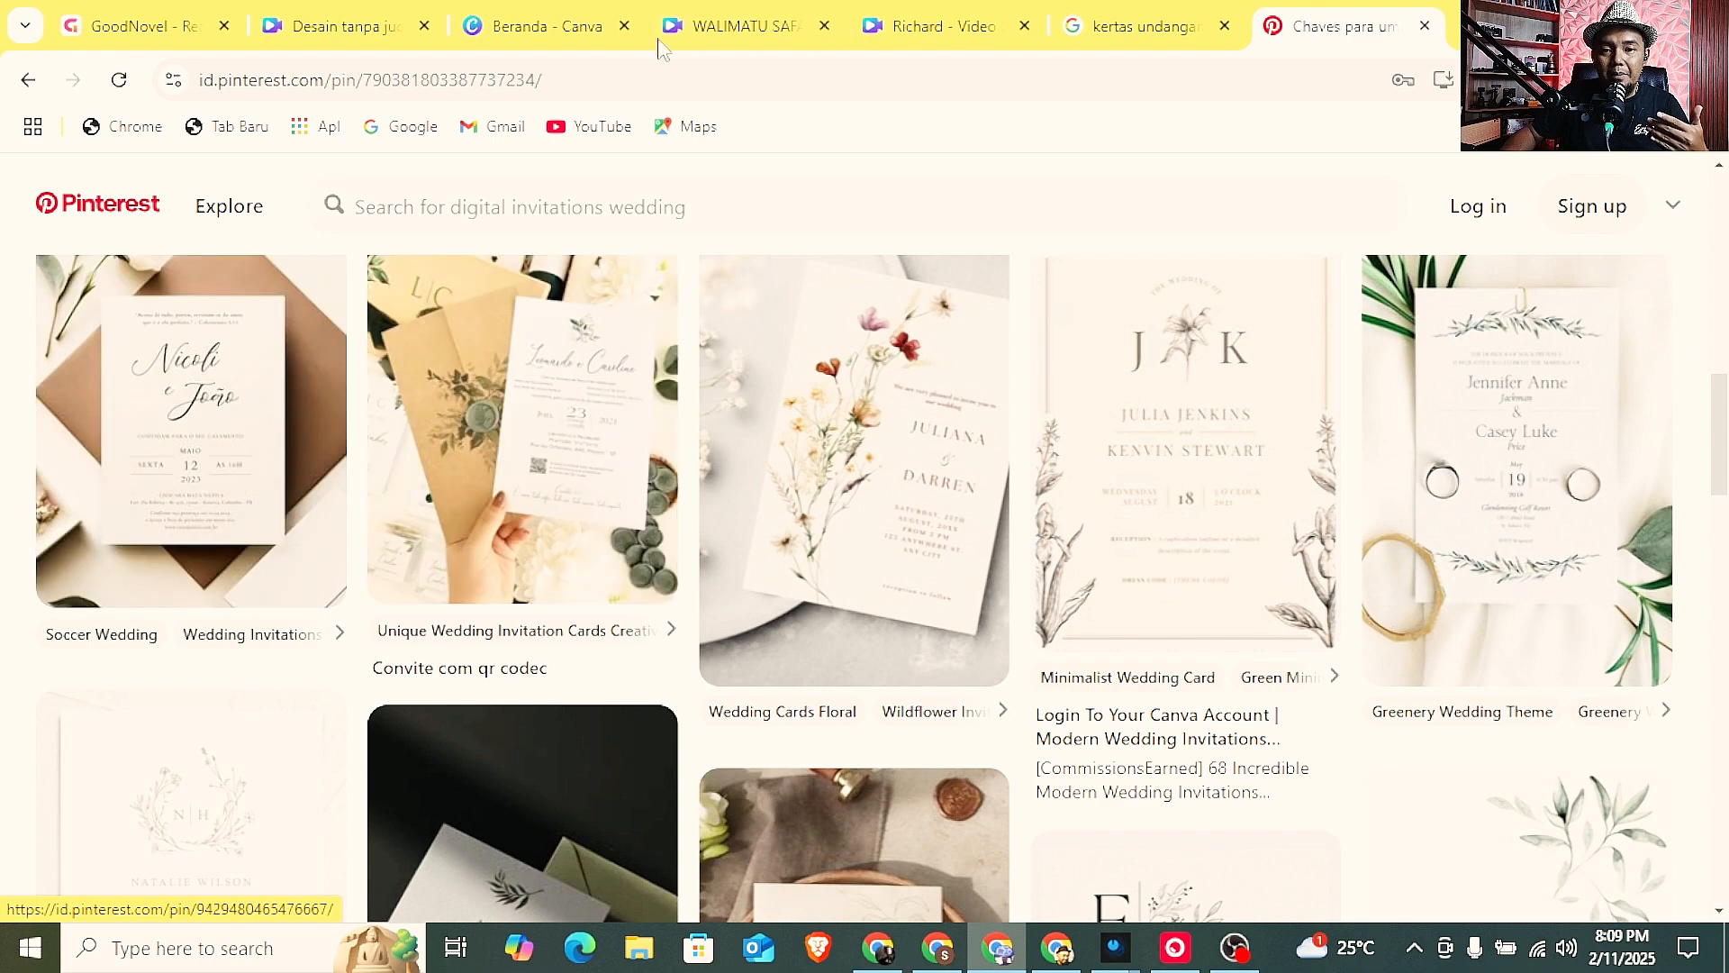
pyautogui.click(703, 30)
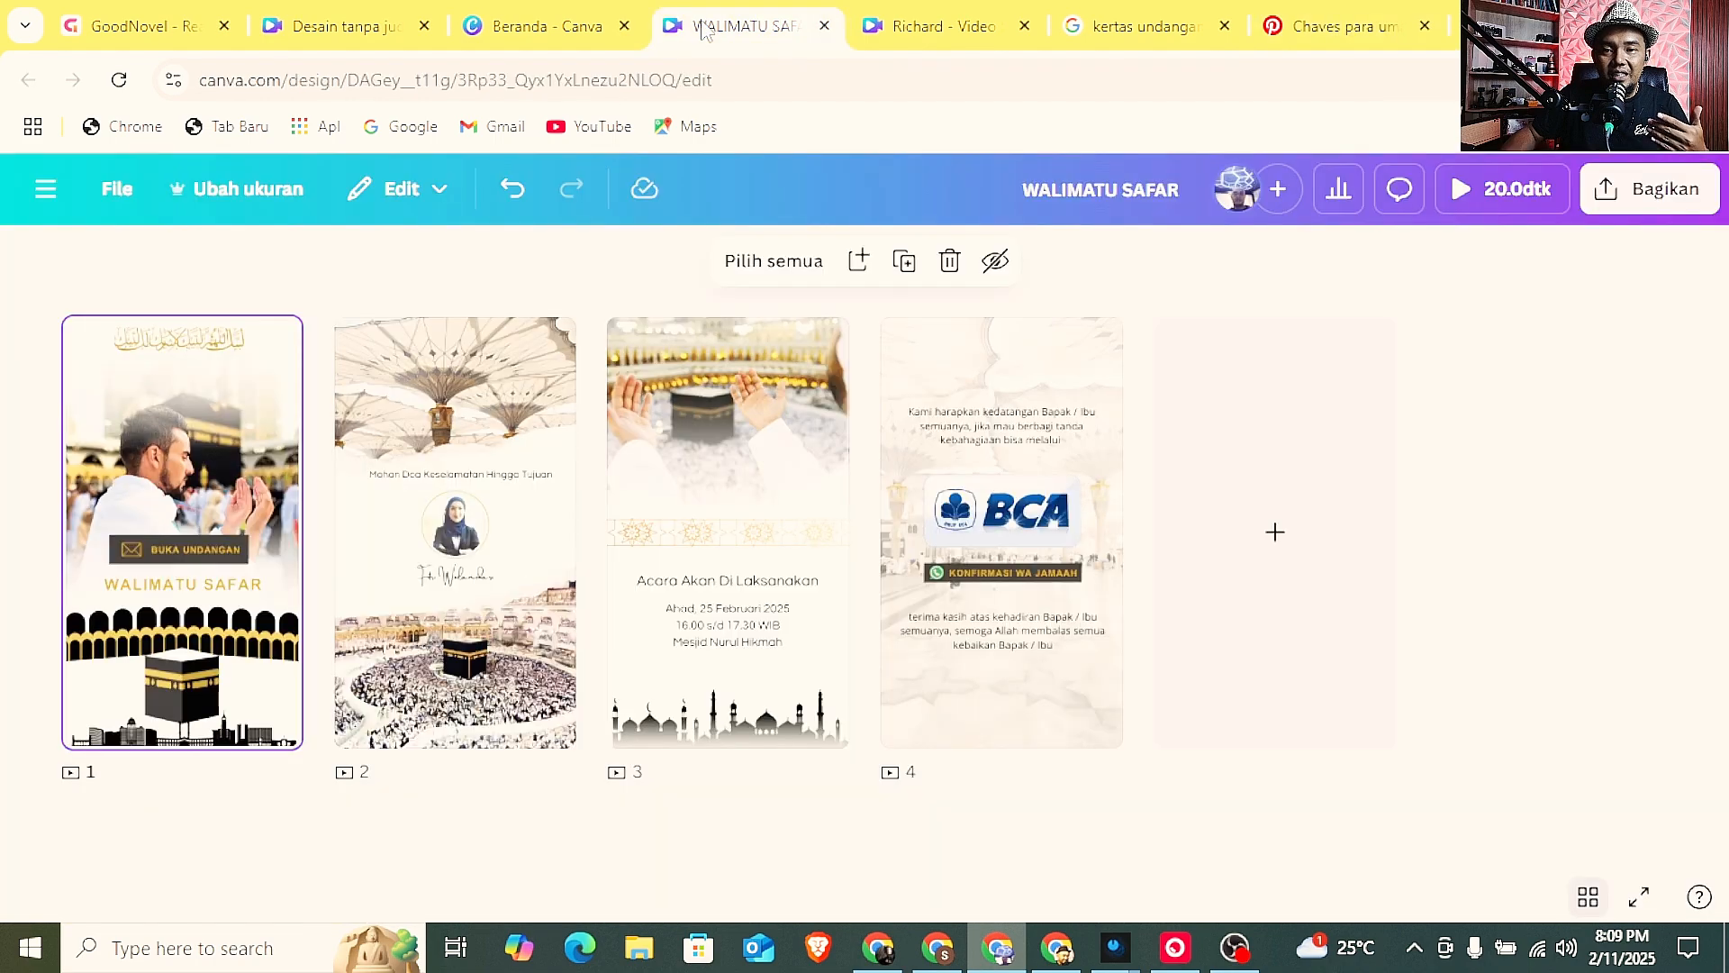
pyautogui.click(892, 25)
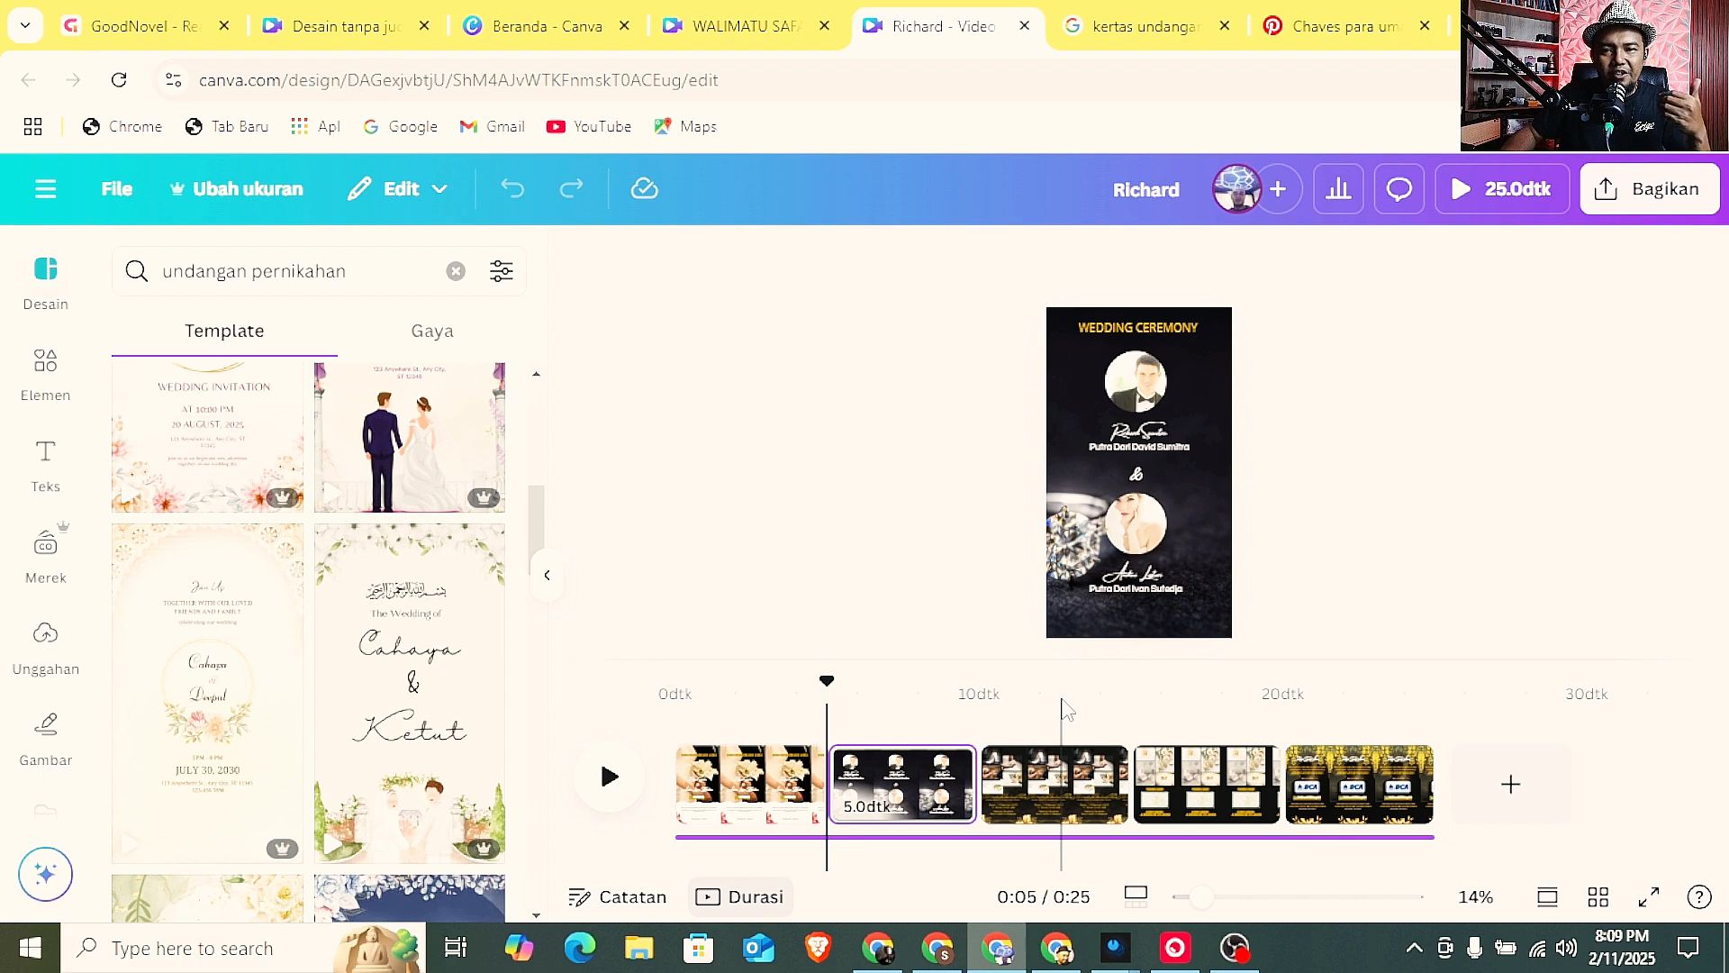
pyautogui.click(1315, 32)
pyautogui.scroll(-3, 1193, 652)
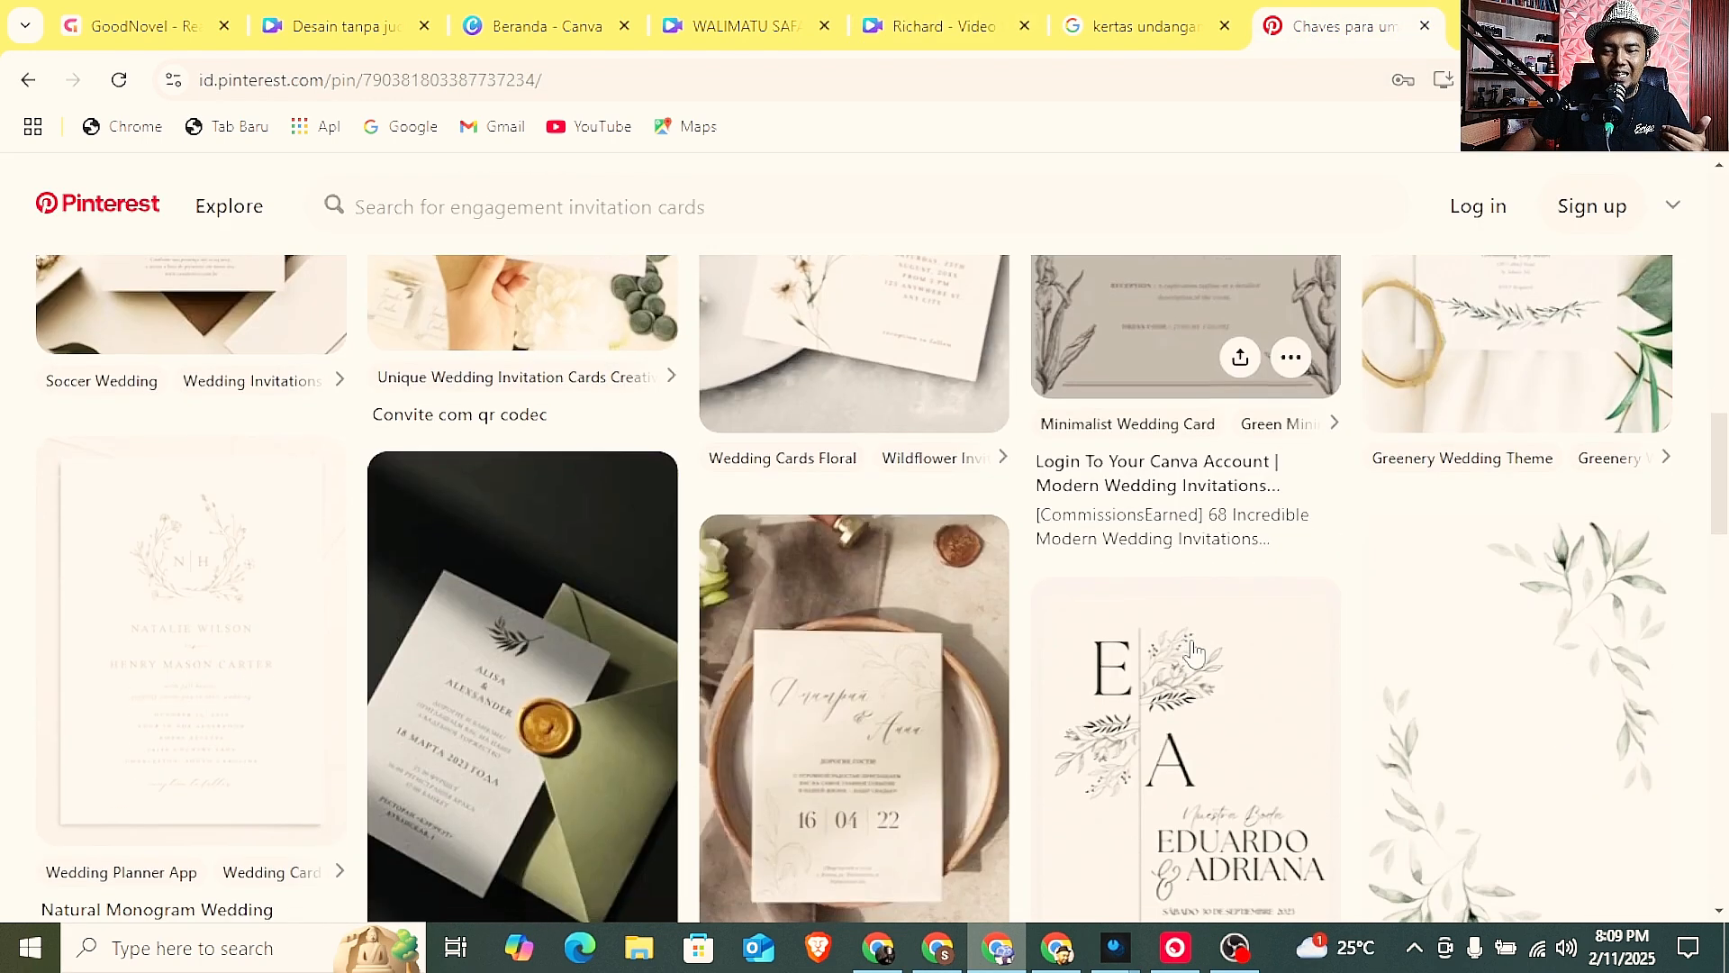